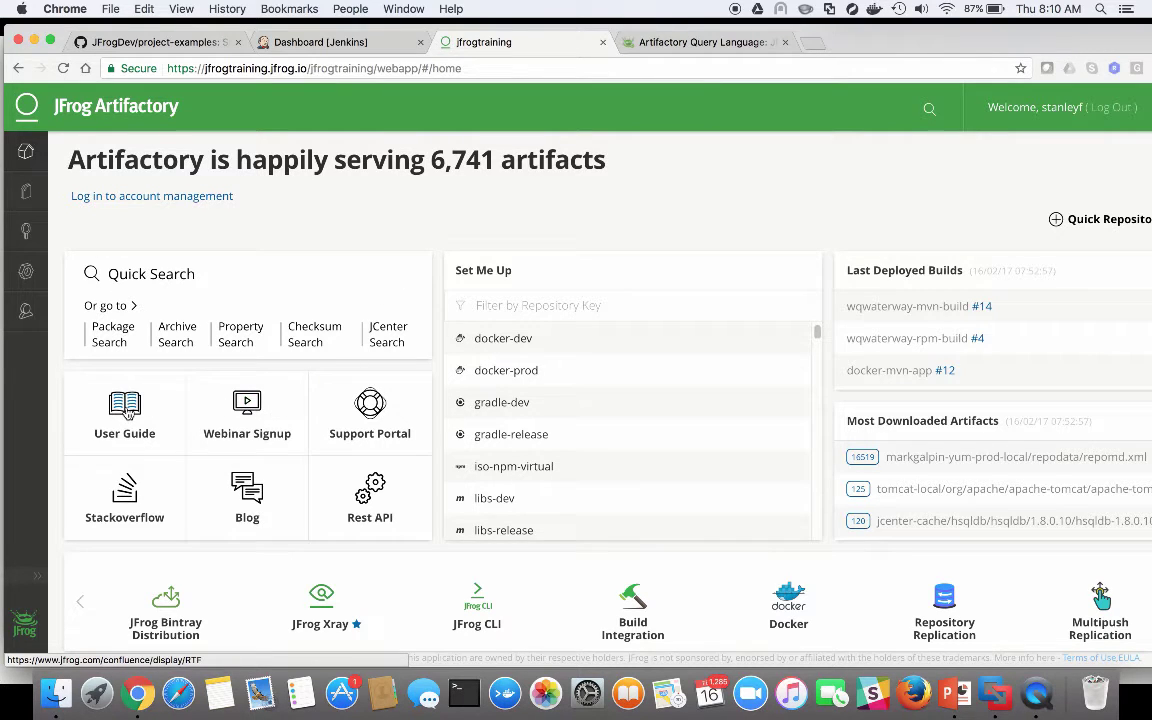
Step: Open the User Guide and REST API documentation in new tabs, returning to the home page after each
click(126, 411)
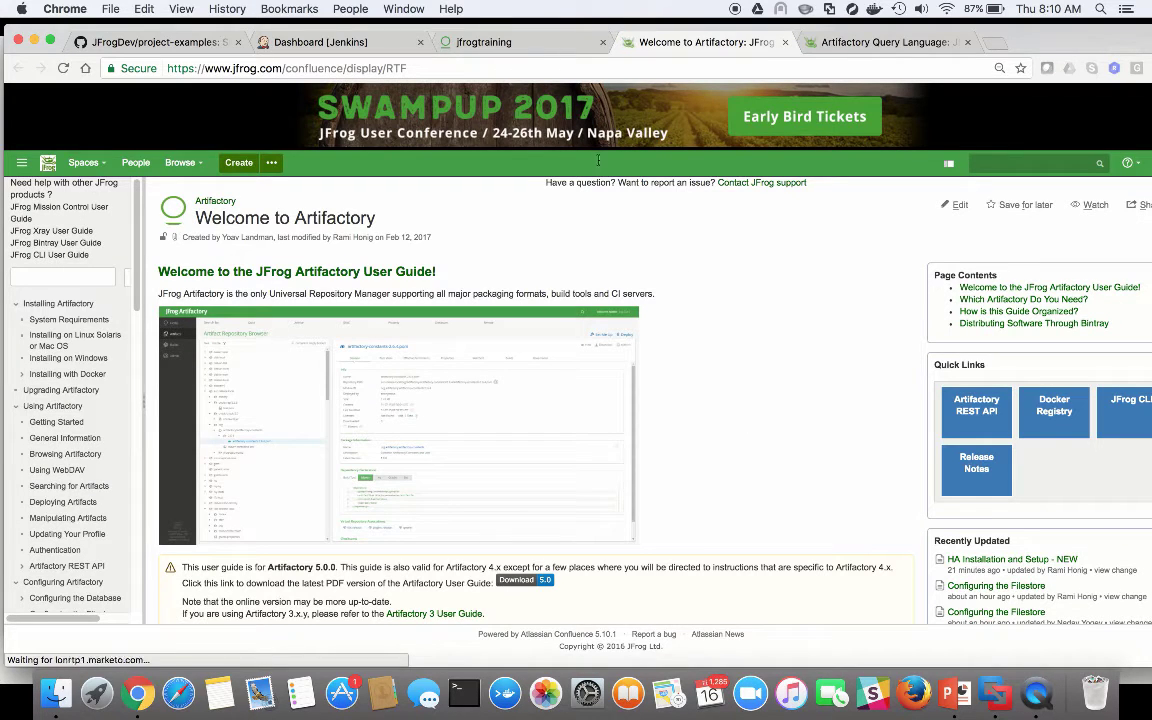
click(461, 40)
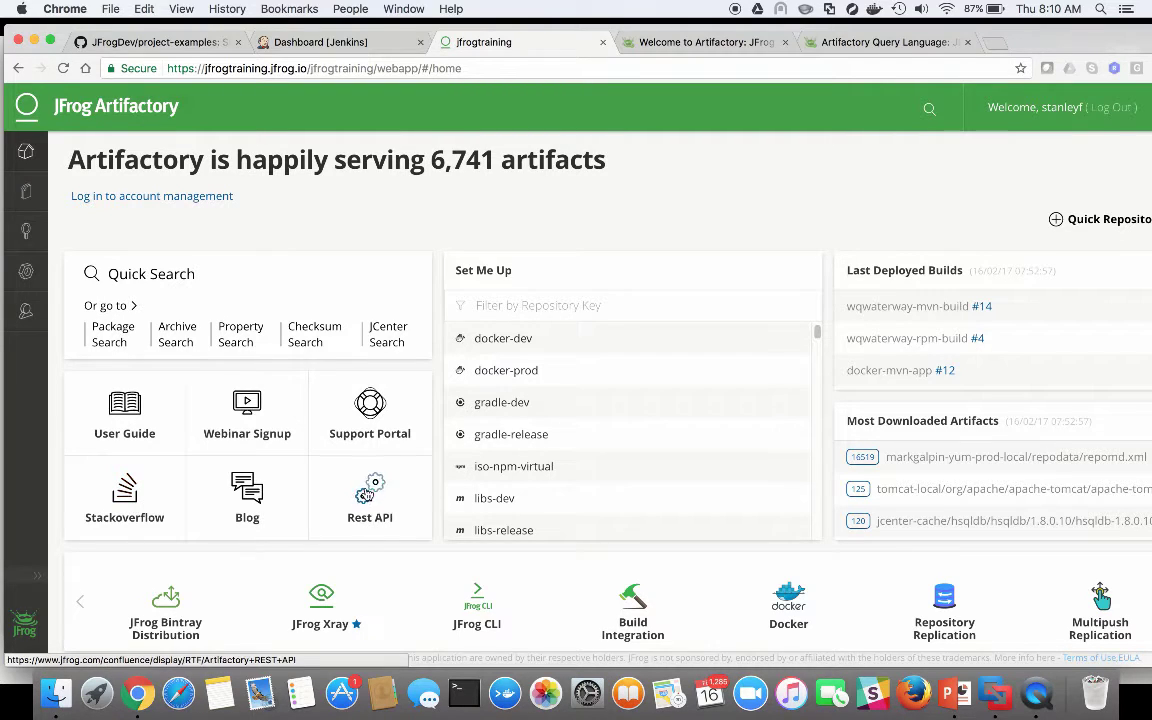
click(368, 495)
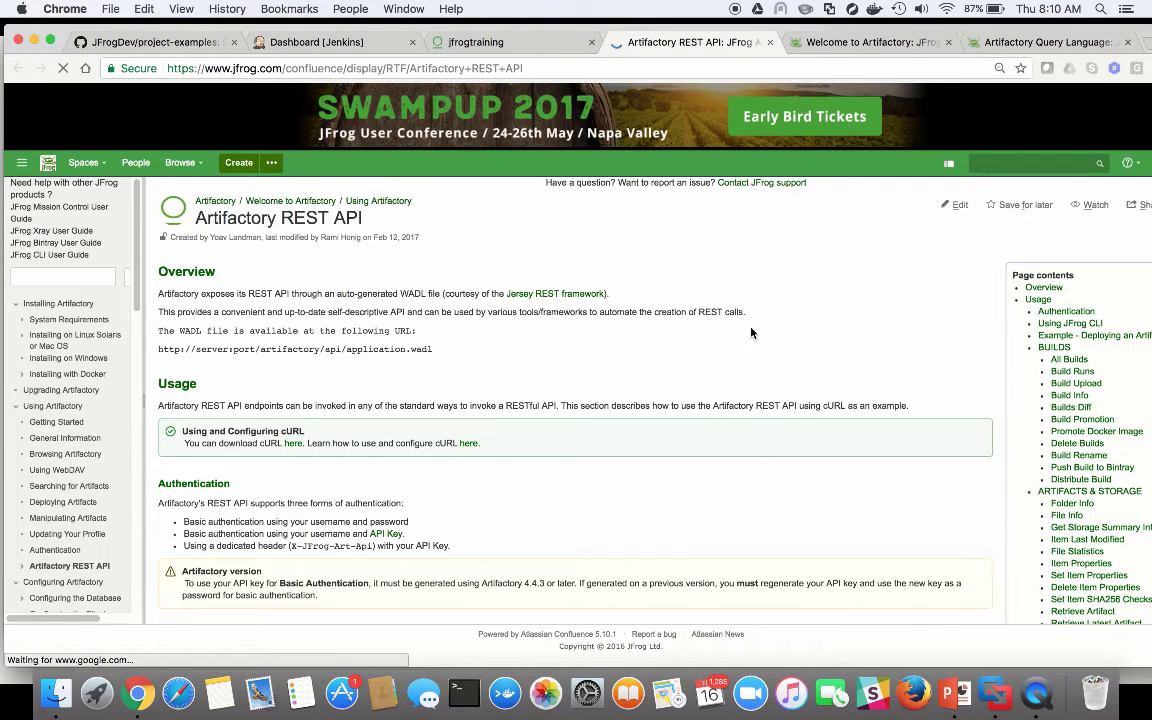
click(512, 44)
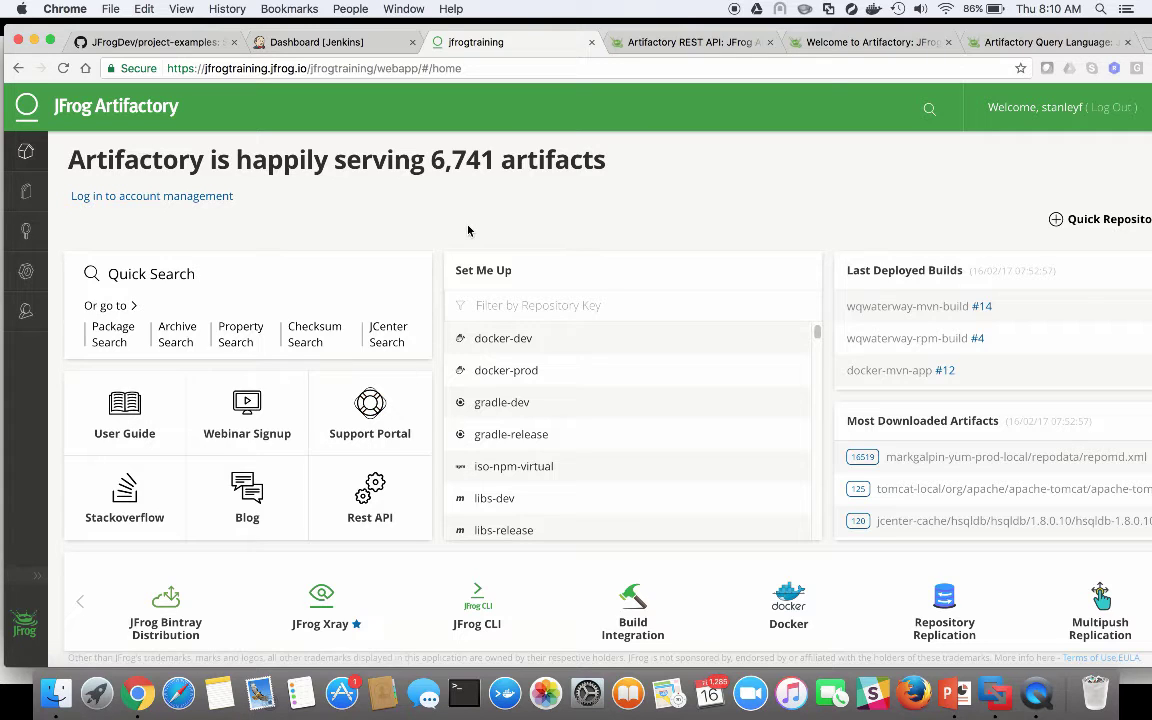
Step: Add a Maven local repository keyed proweb-maven-snapshot-local and save it
click(27, 314)
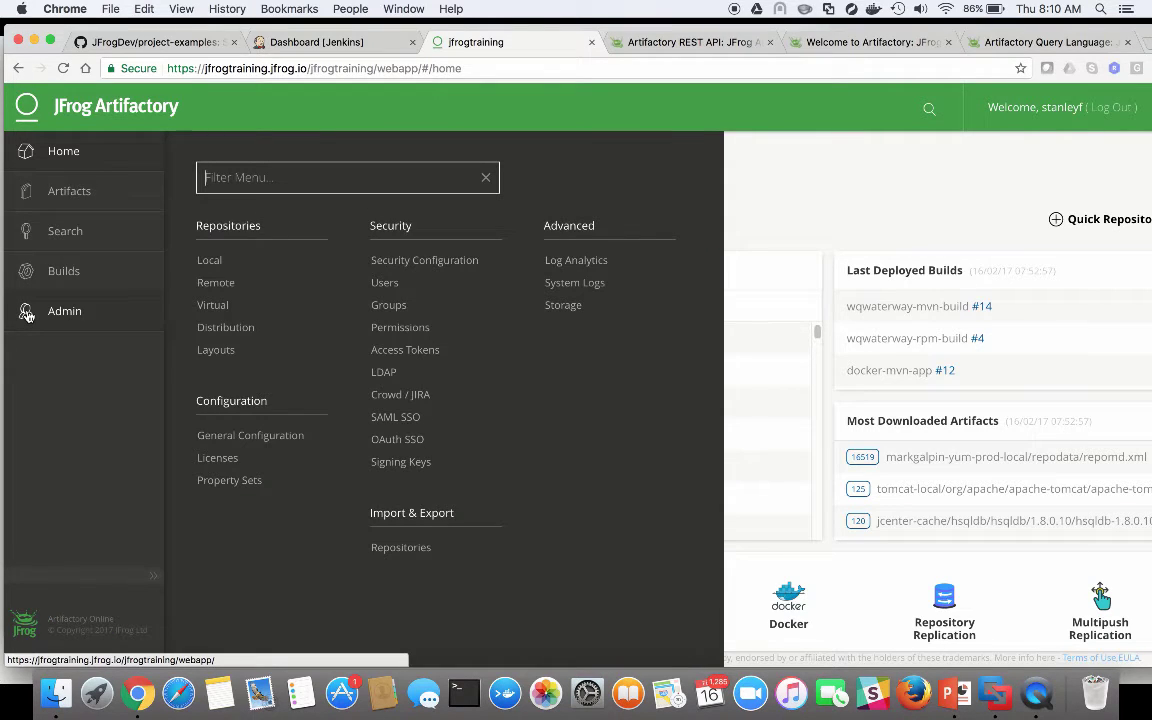
click(217, 262)
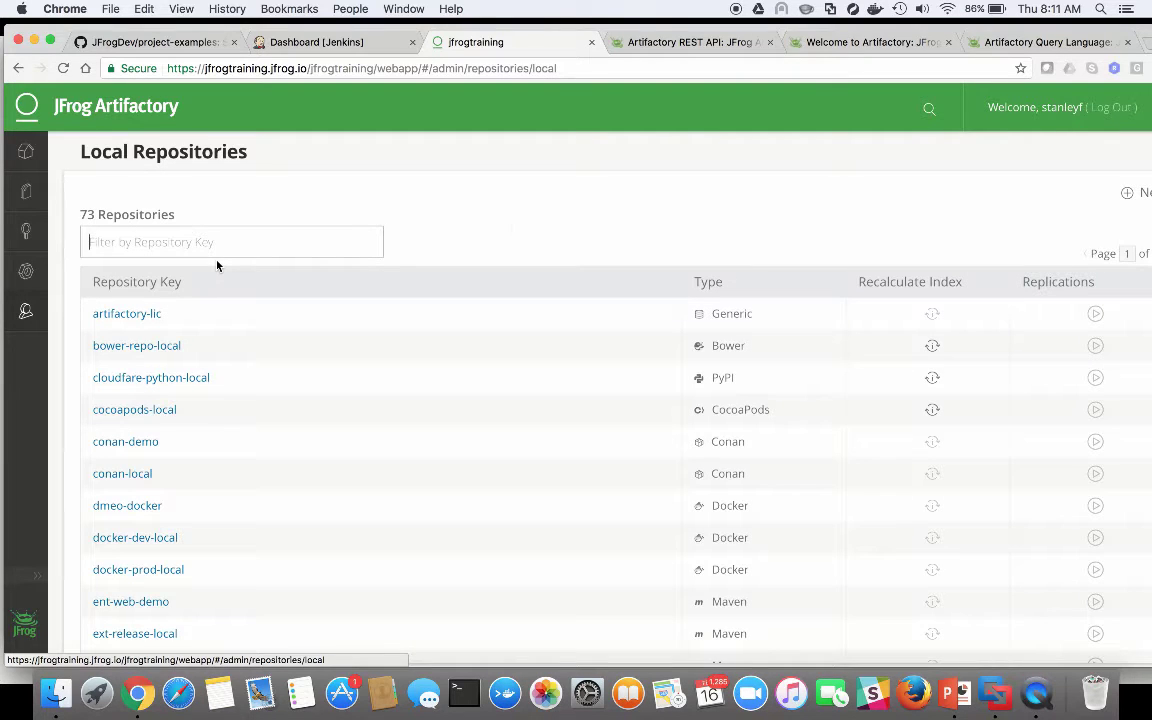
click(1127, 196)
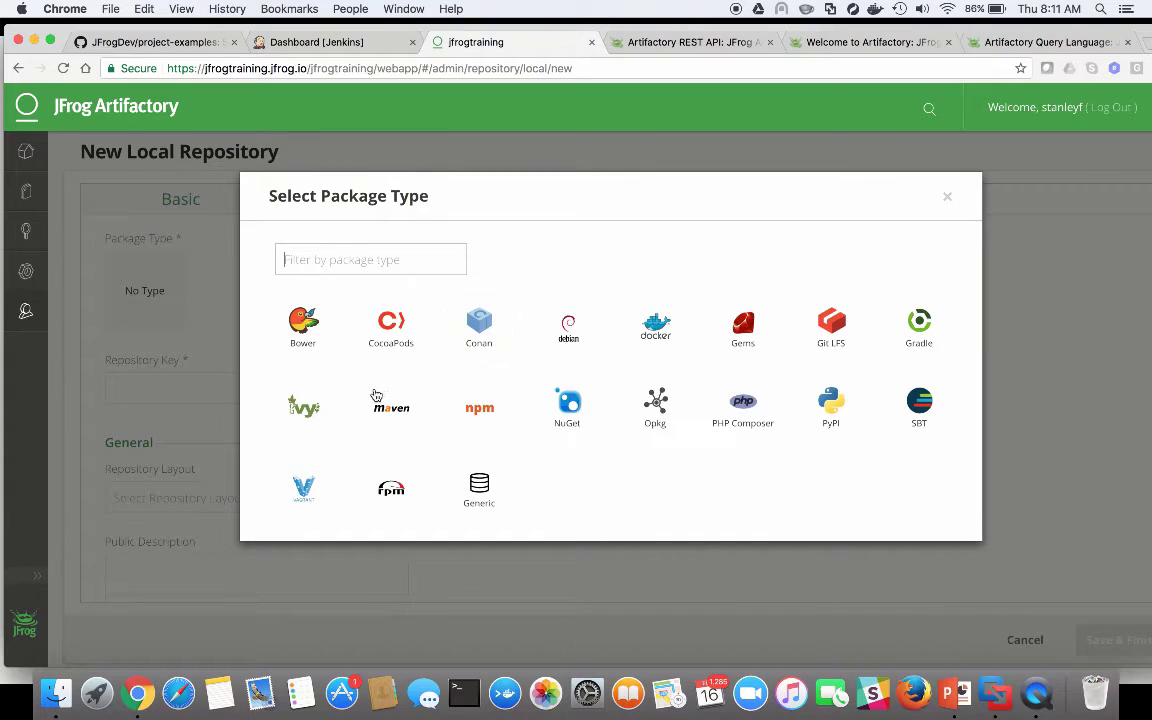
click(376, 398)
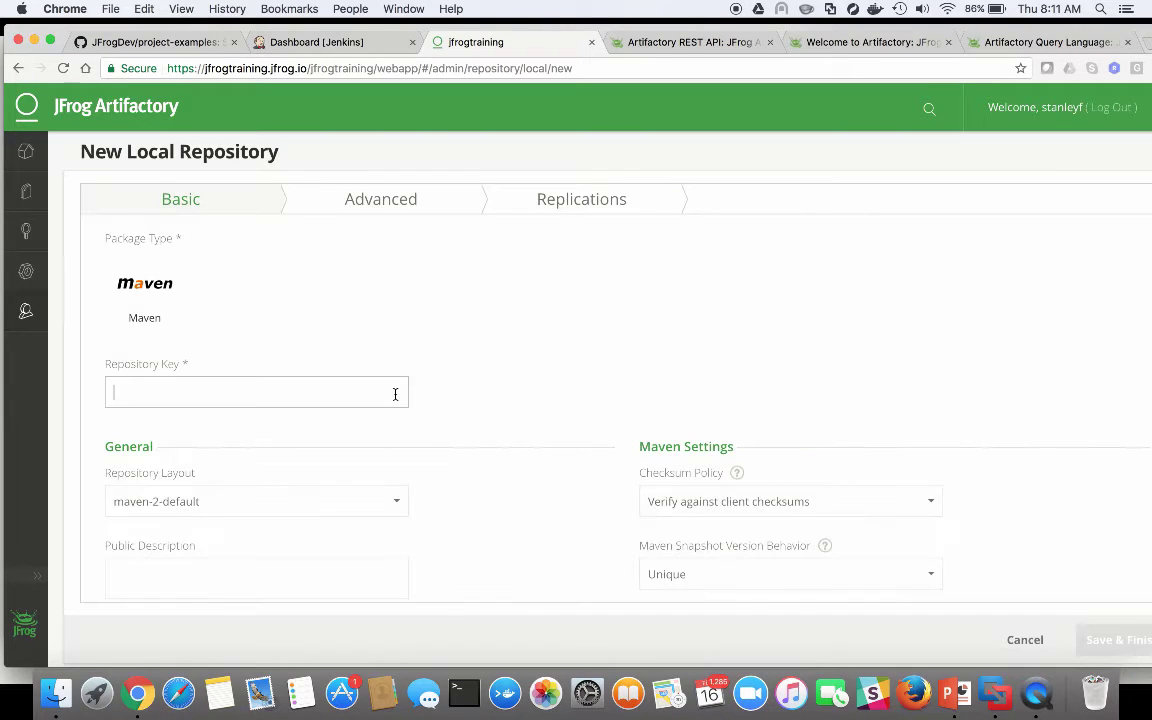
text(prowe)
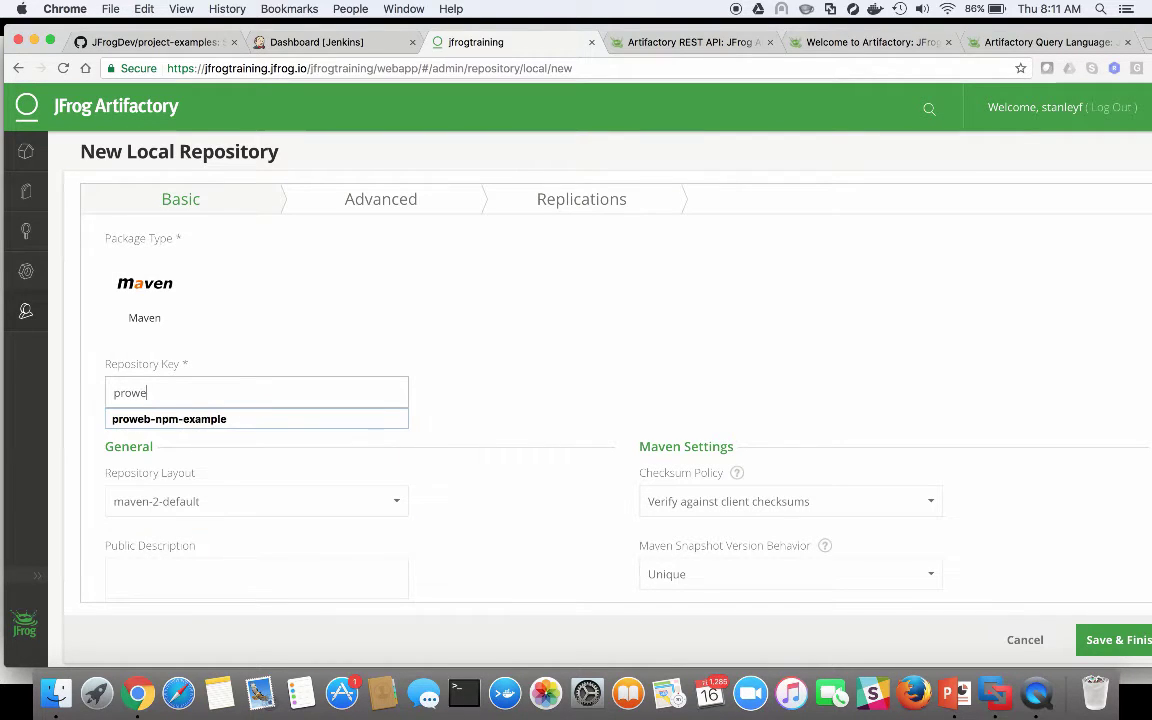
text(b-maven)
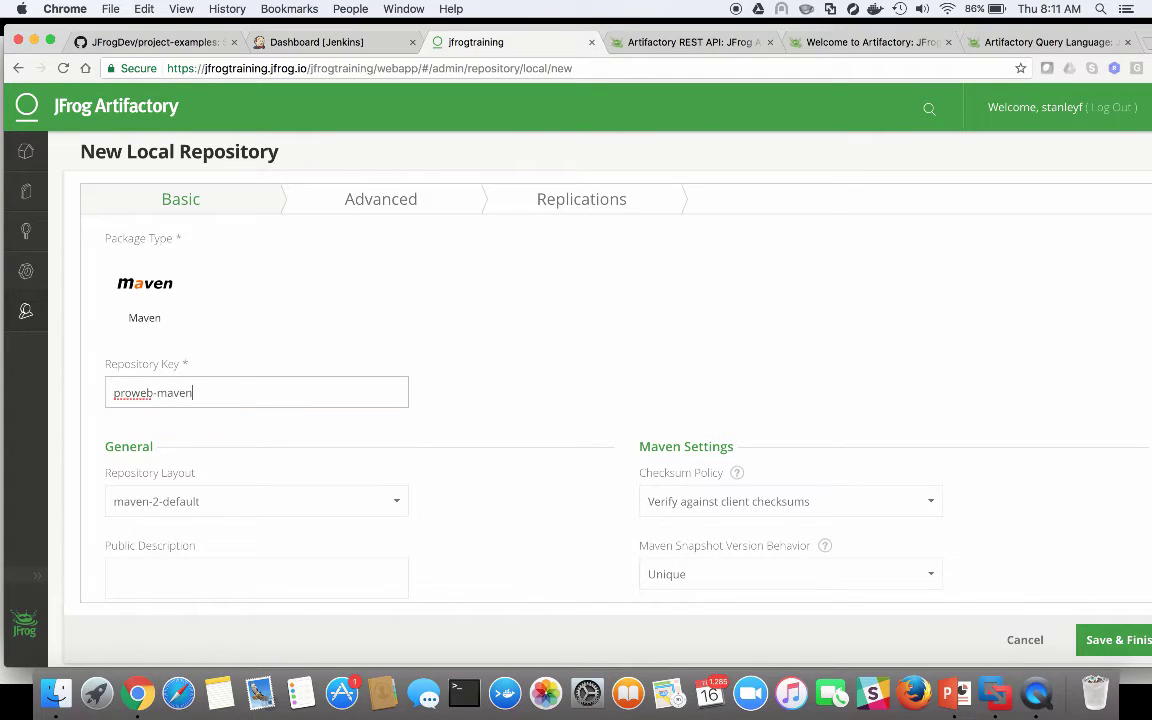
text(-snapshot-local)
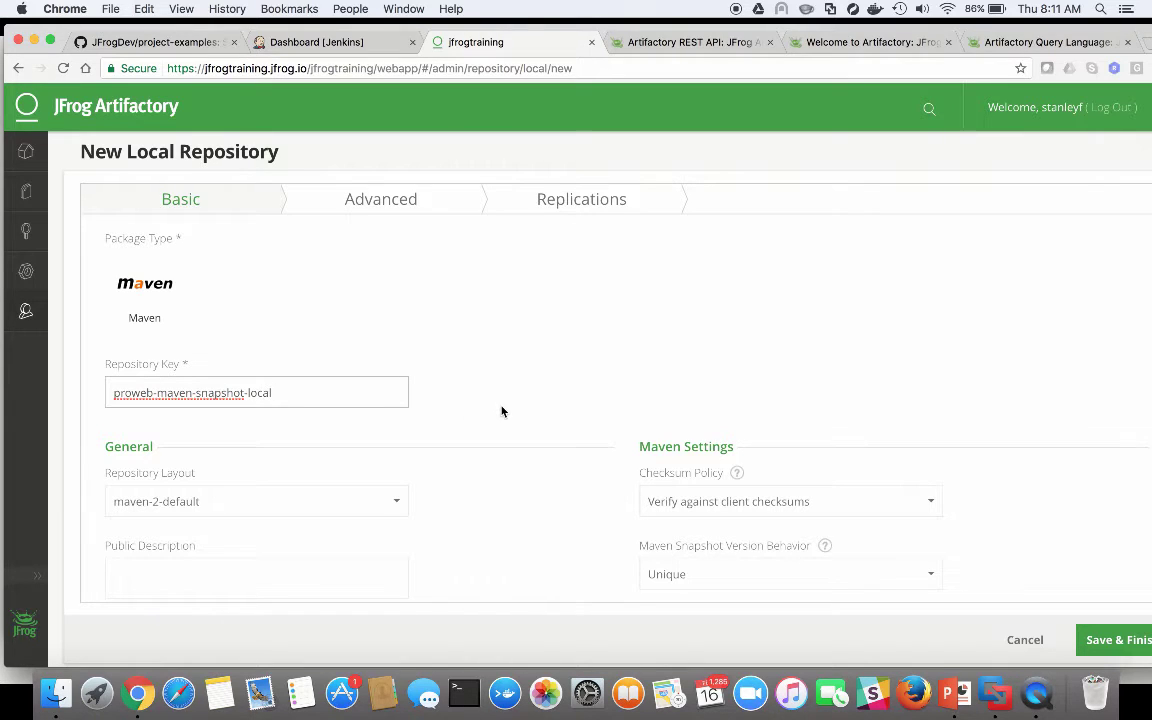
click(1116, 641)
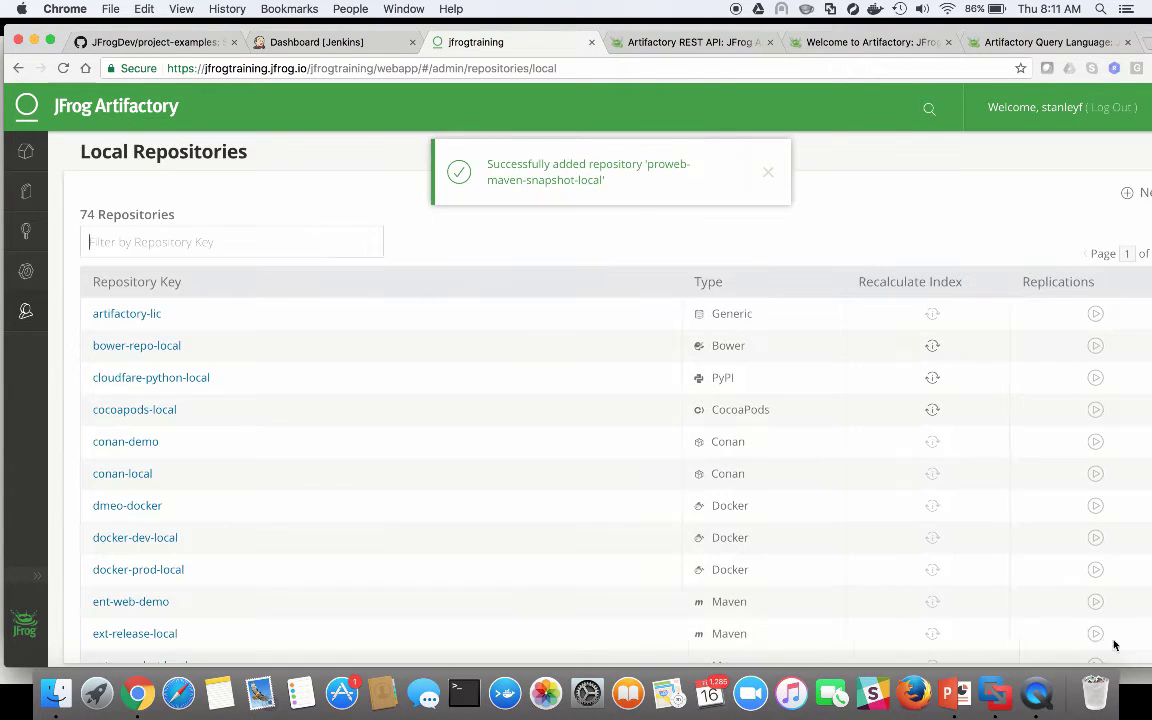
Step: Add a Maven local repository keyed proweb-maven-staging-local and save it
click(1126, 193)
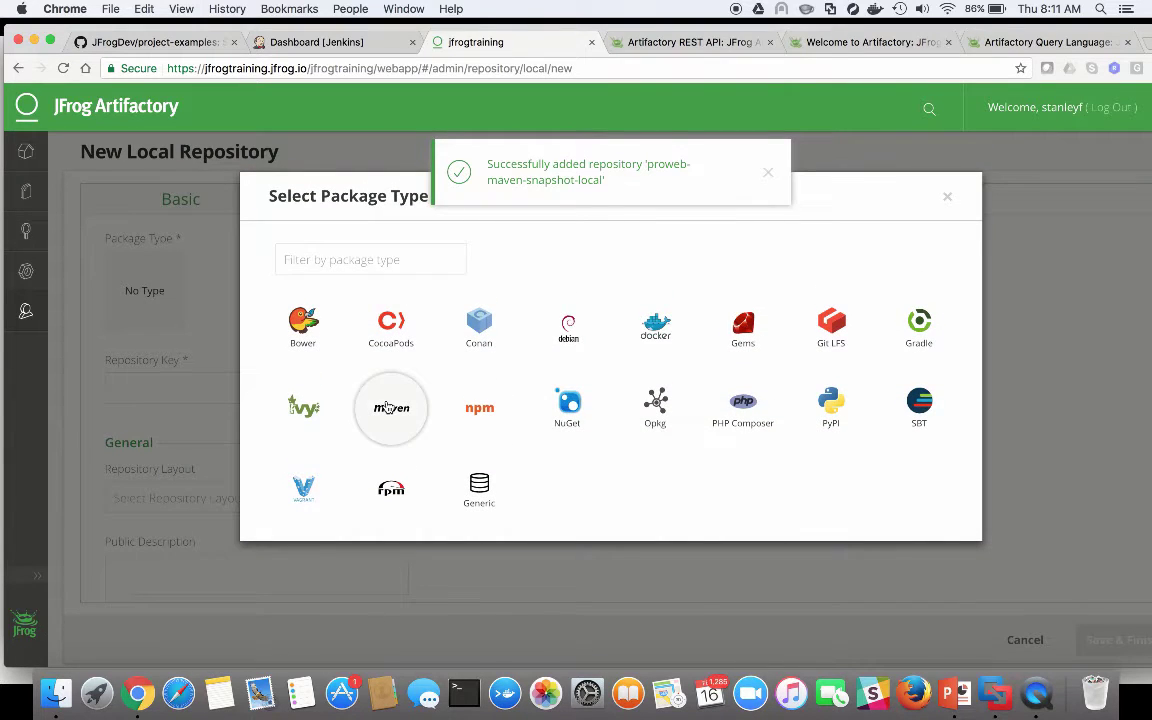
click(368, 411)
click(314, 399)
text(p)
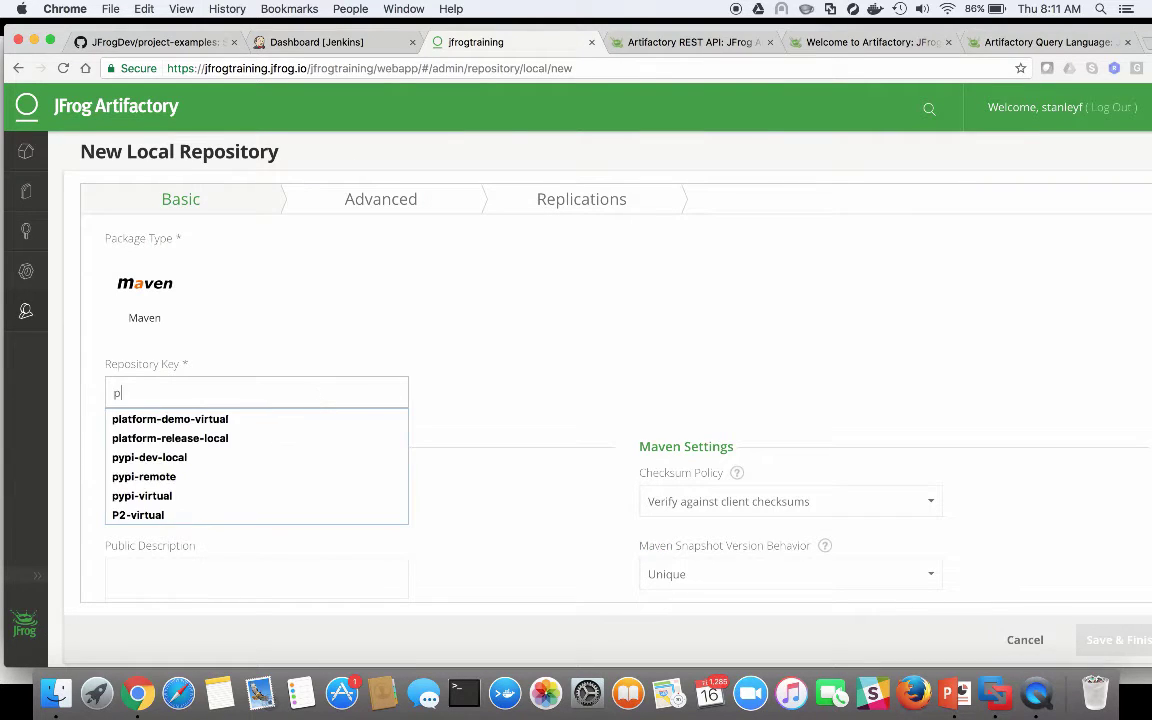
text(row)
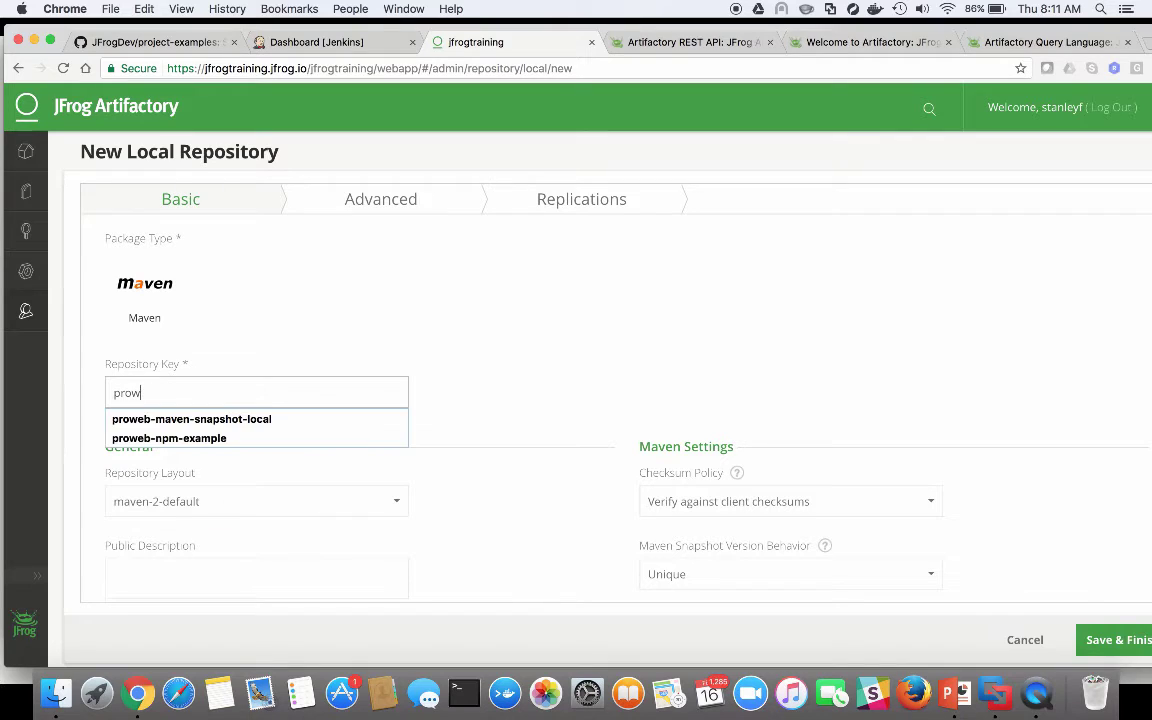
text(eb-maven-)
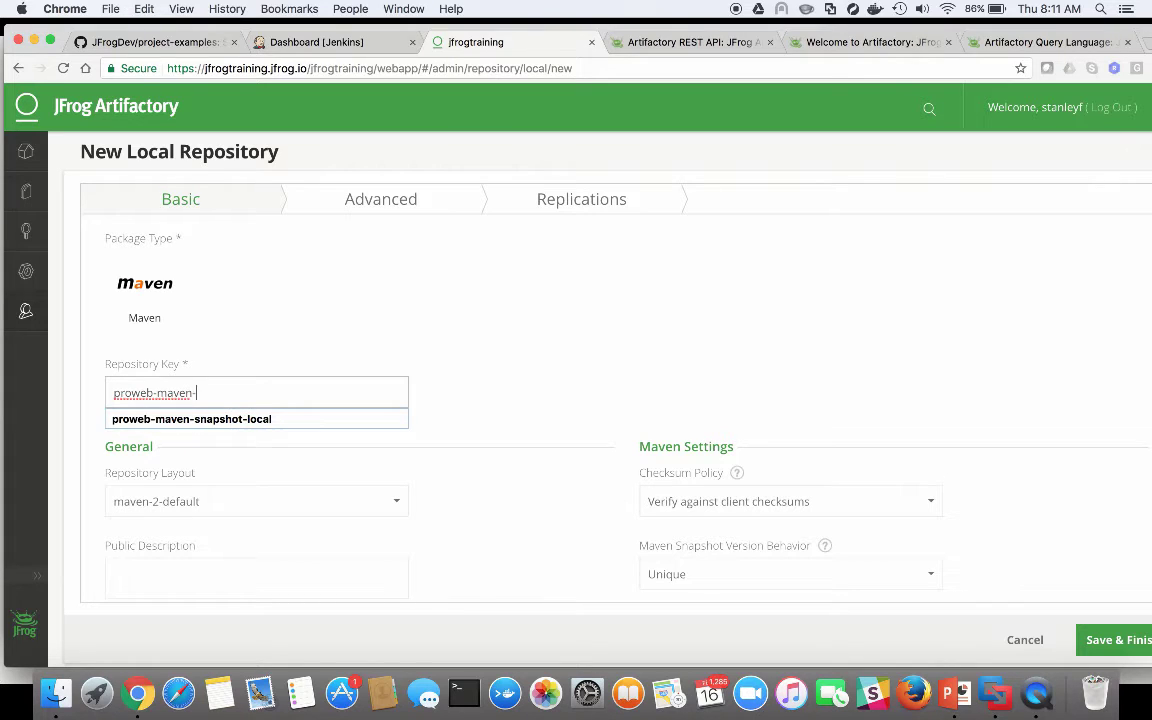
text(staging)
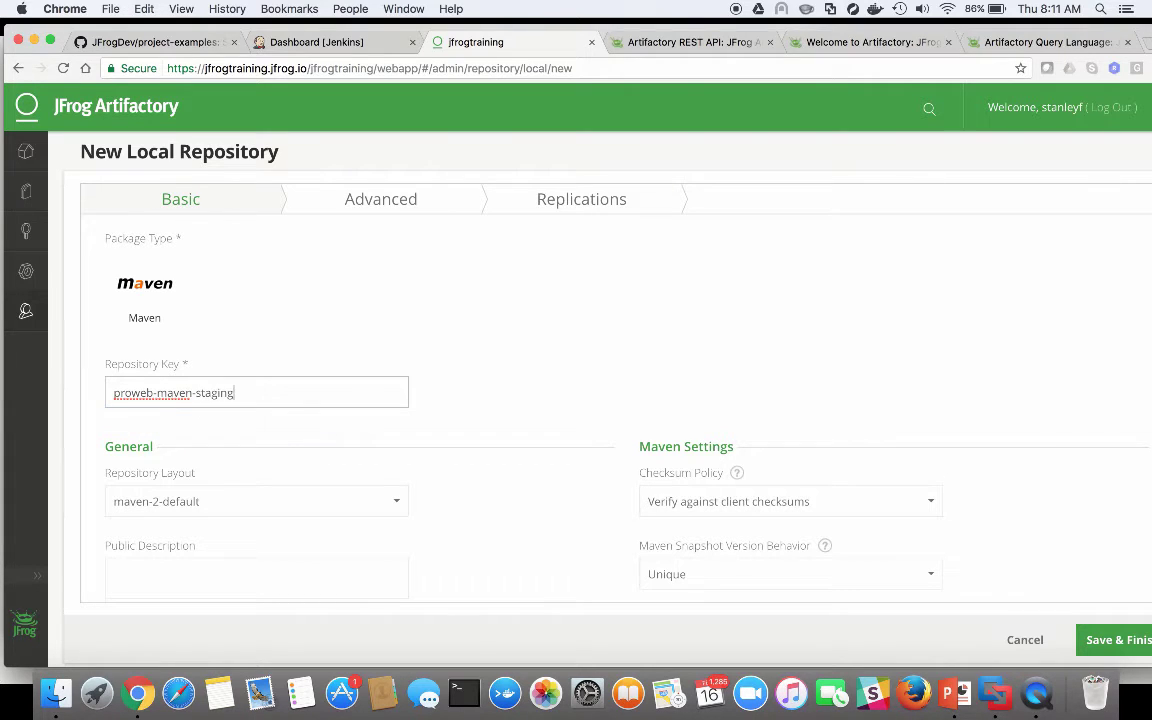
text(-local)
click(1103, 640)
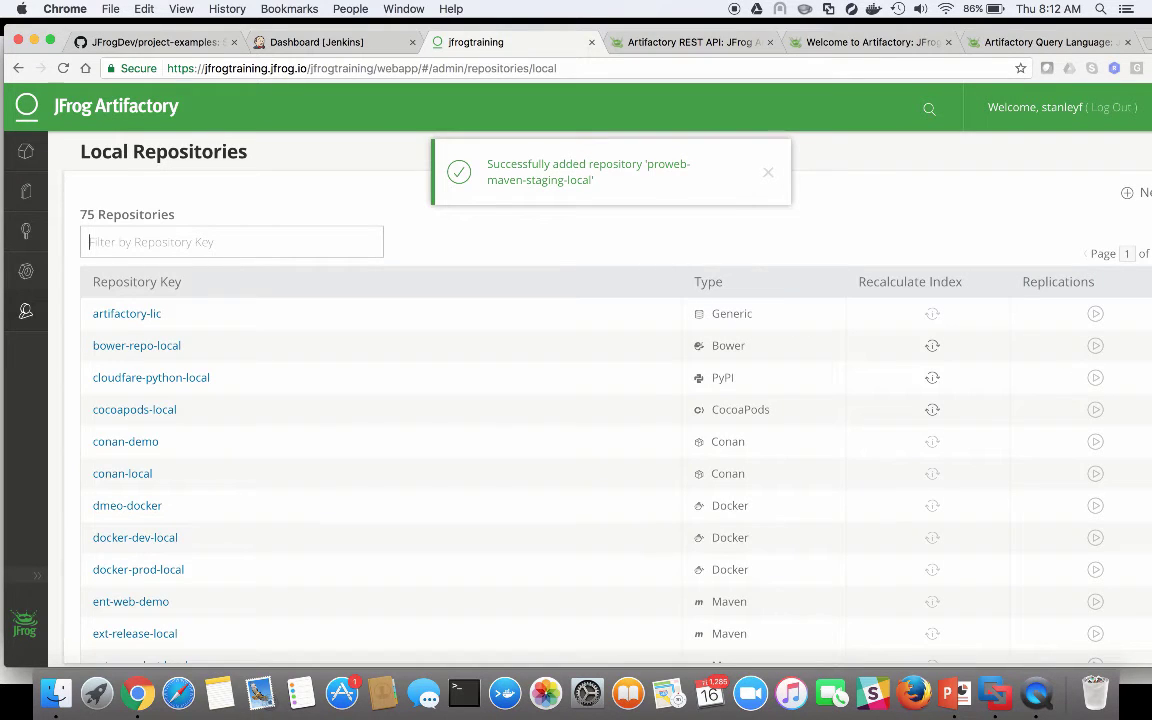
Step: Add a Maven local repository keyed proweb-maven-release-local and save it
click(1133, 192)
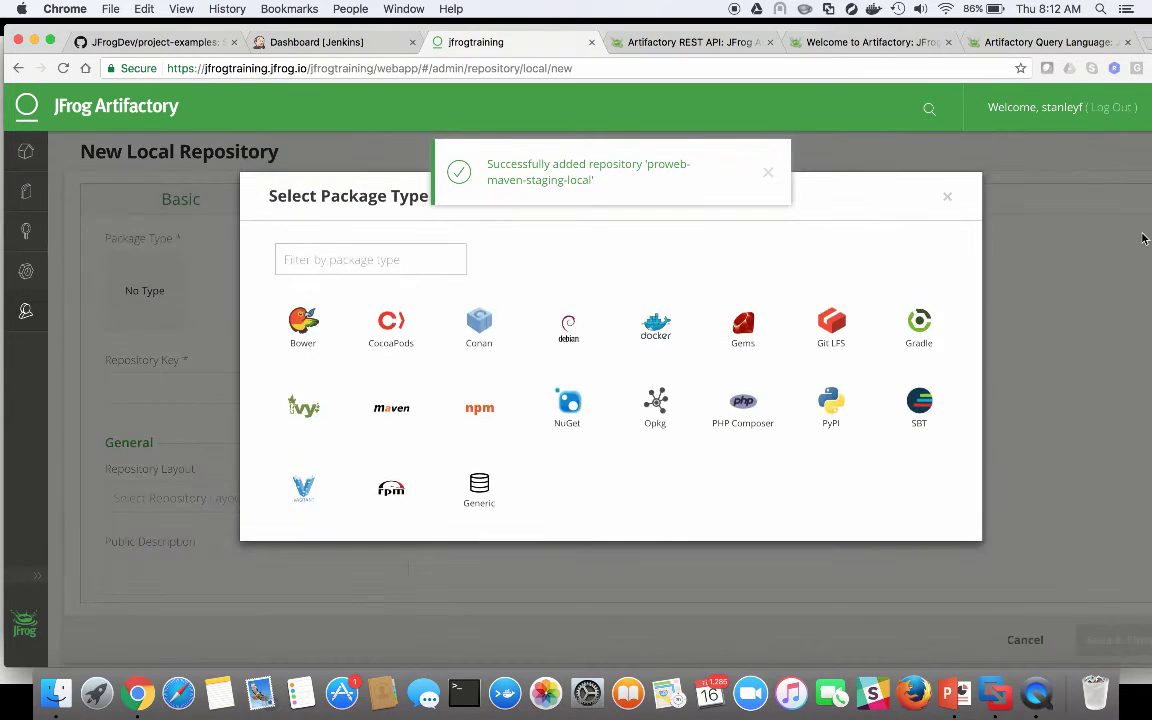
click(391, 405)
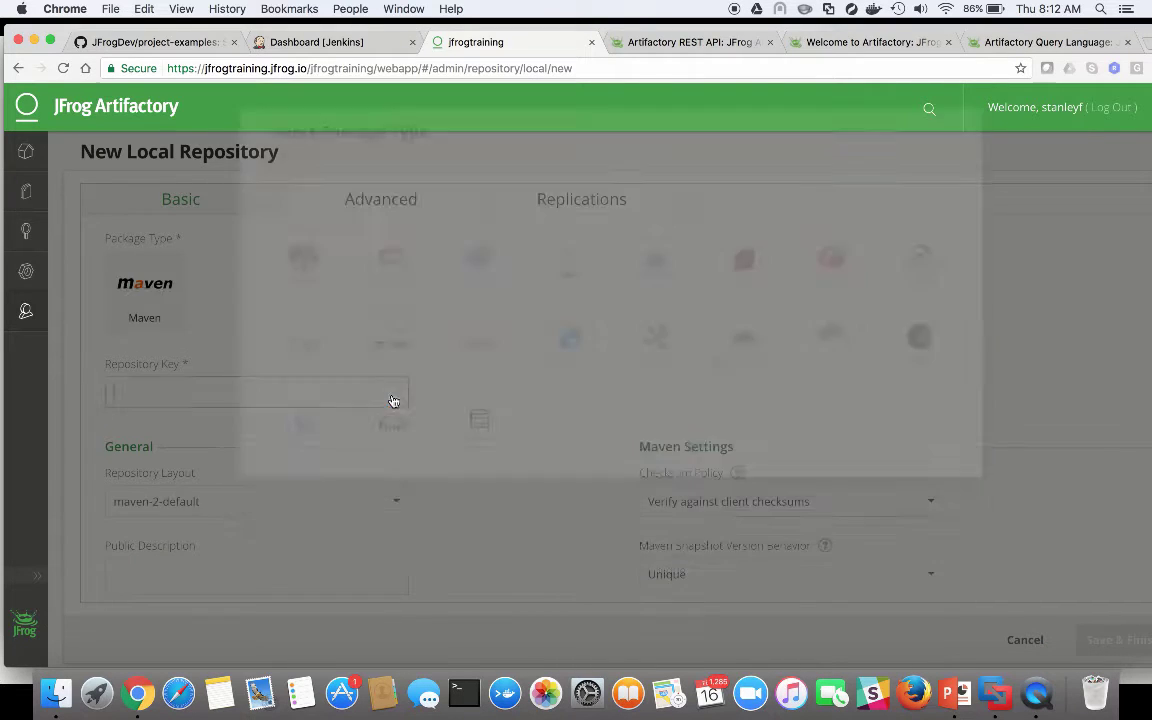
text(proweb)
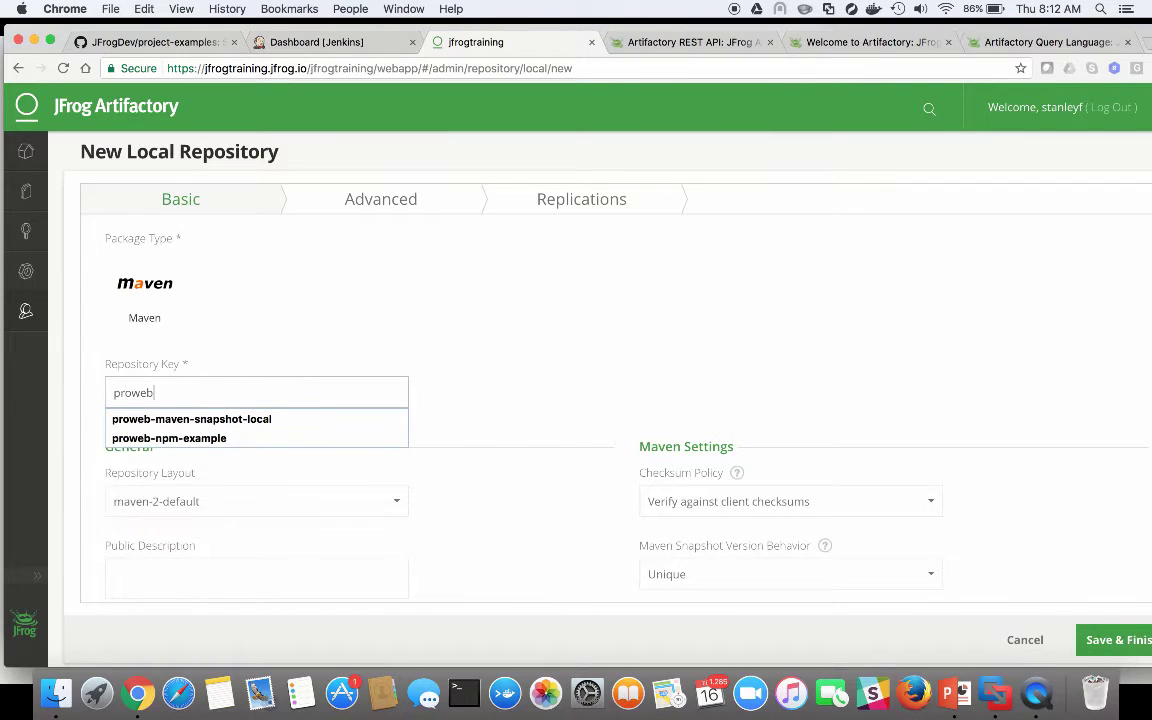
text(-mav)
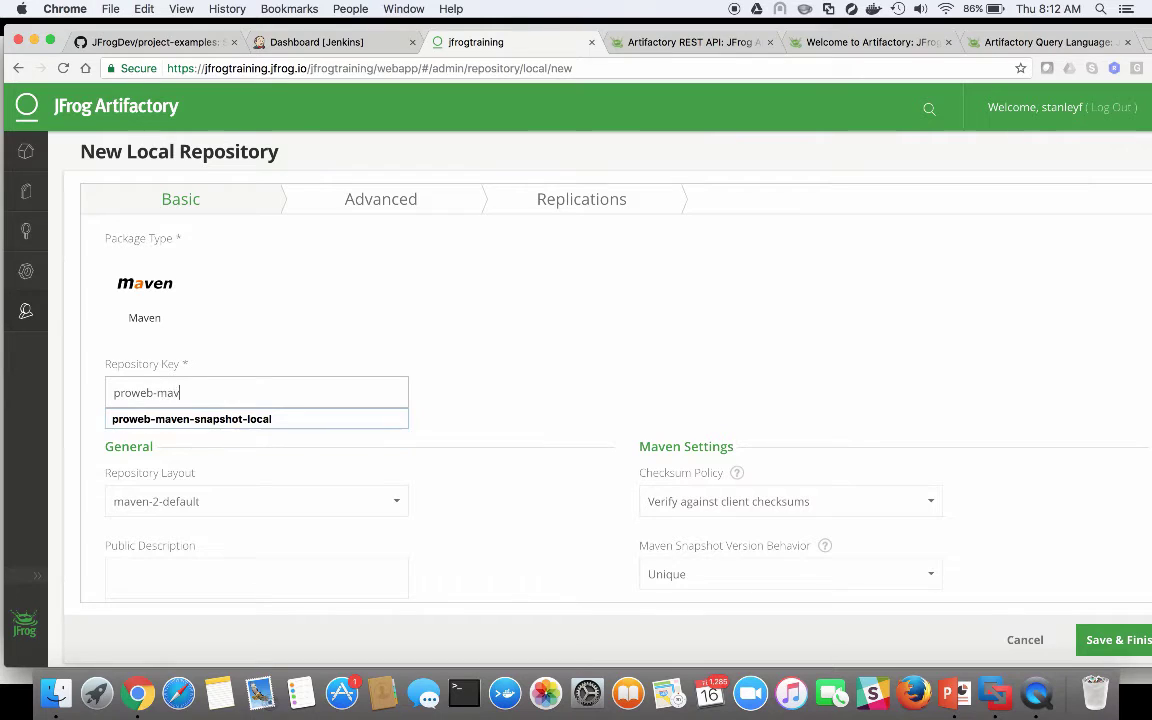
text(en-rele)
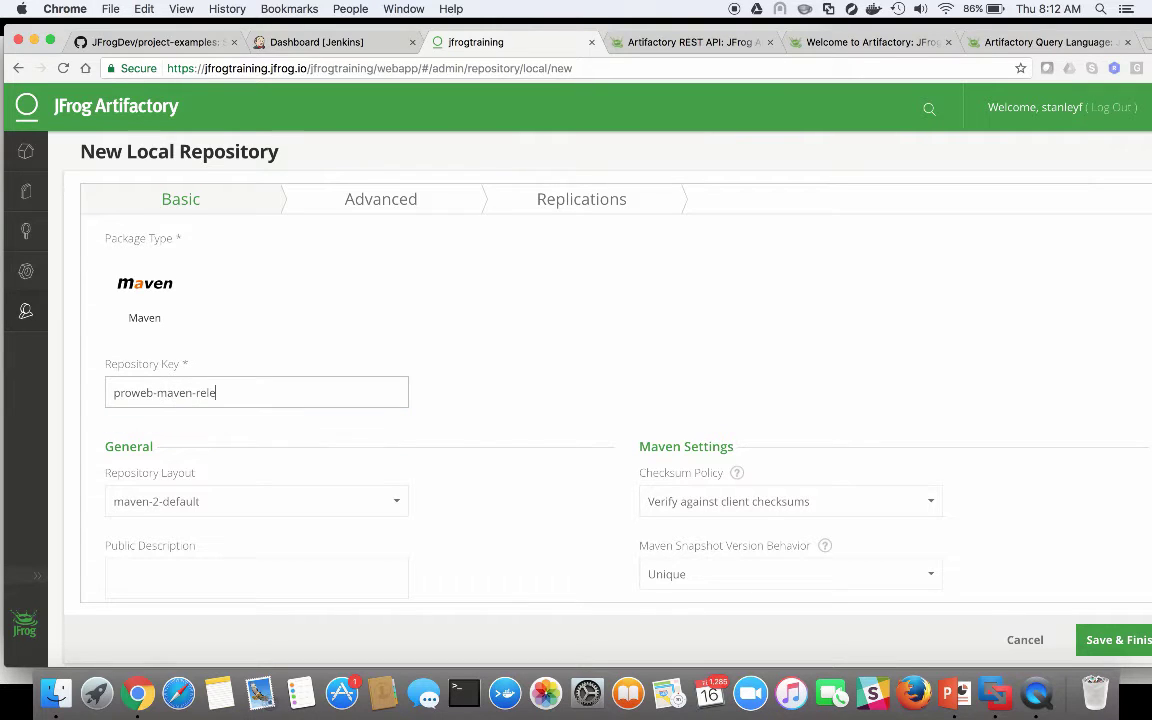
text(ase-lo)
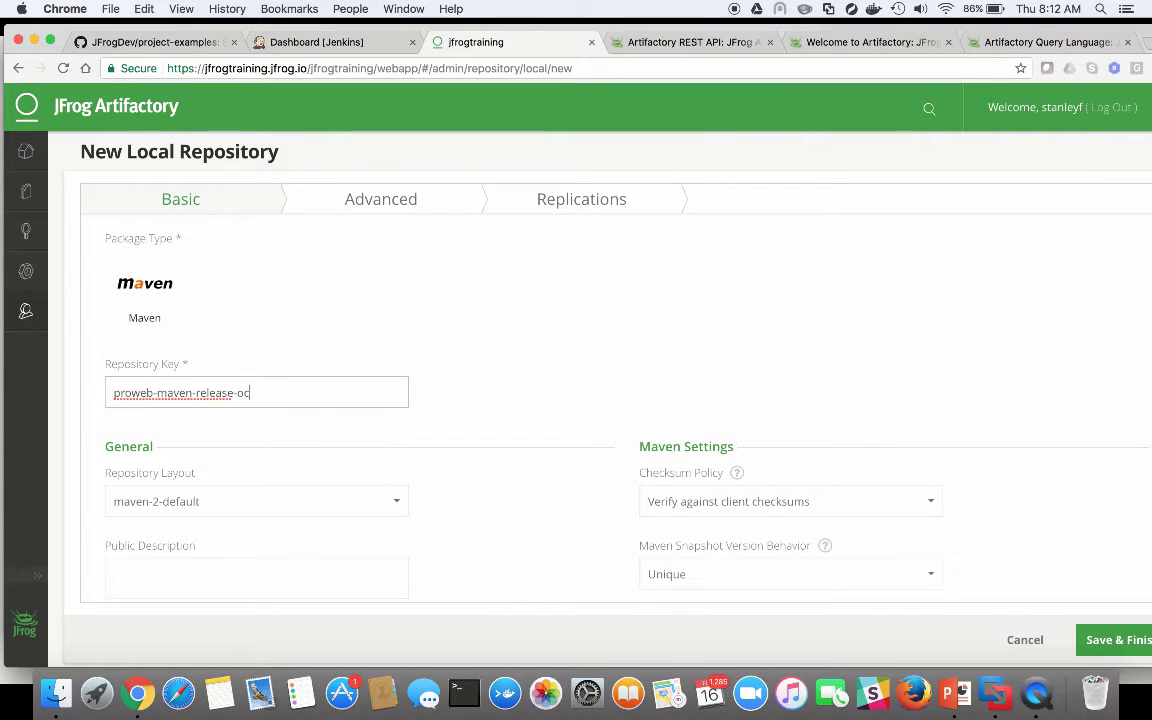
text(cal)
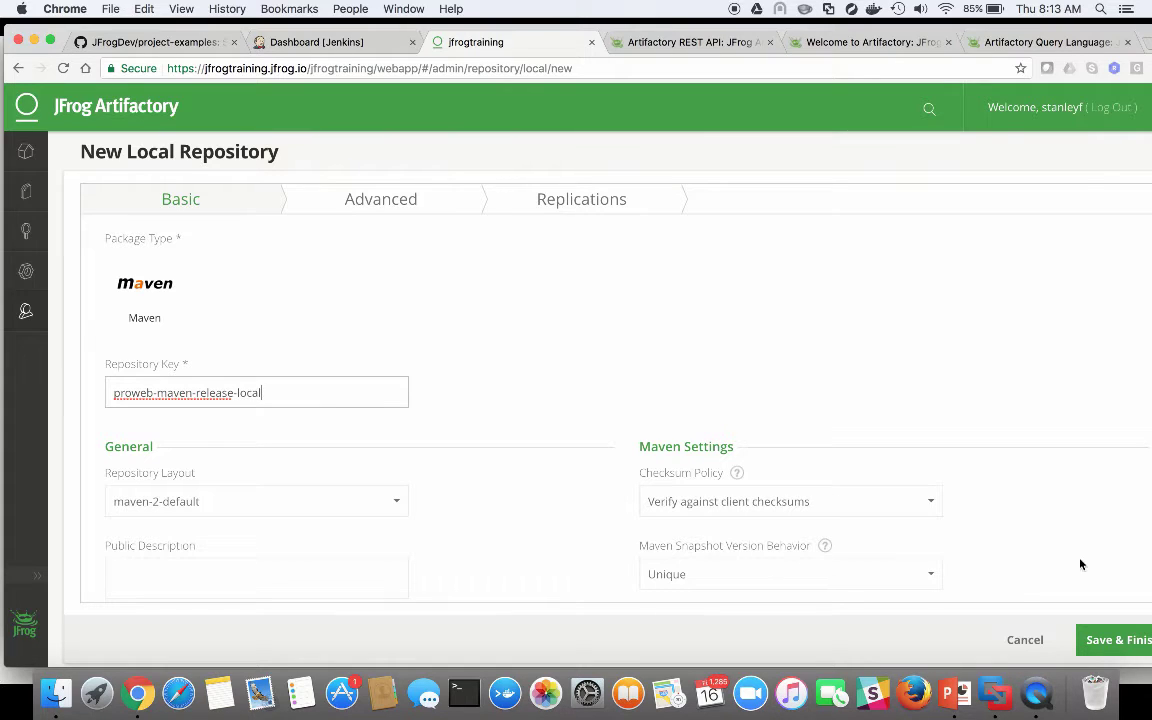
click(1096, 637)
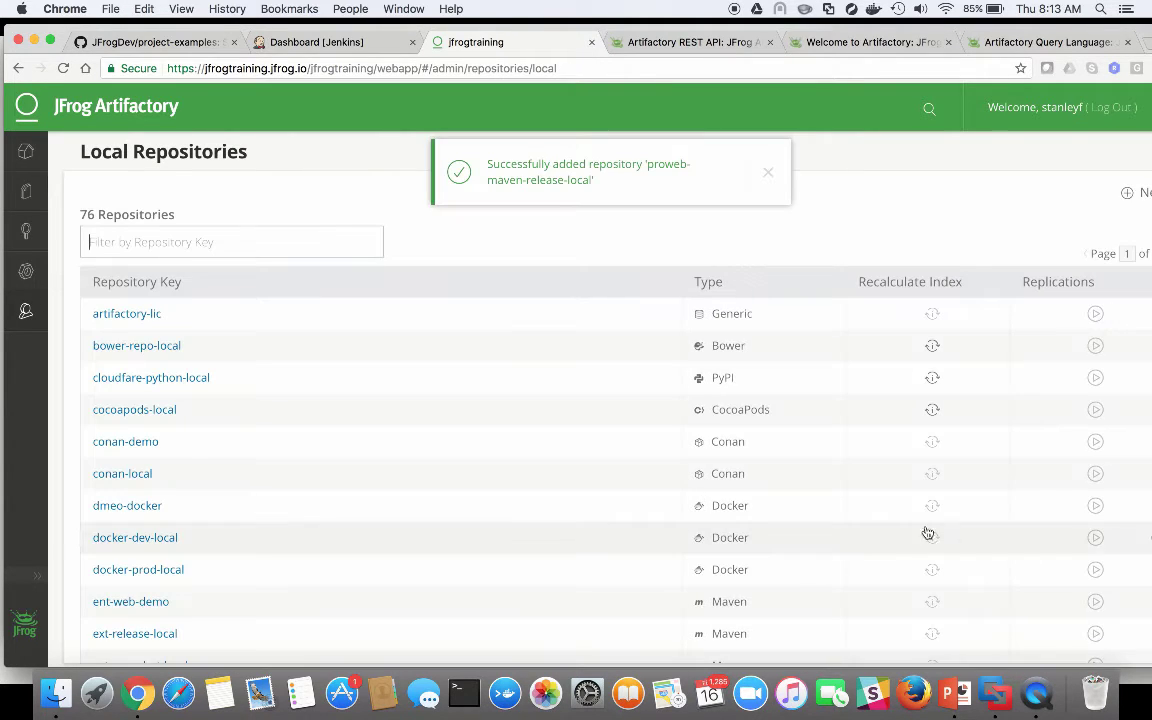
Step: Filter the local repositories by key 'proweb' to show the six proweb entries
click(262, 242)
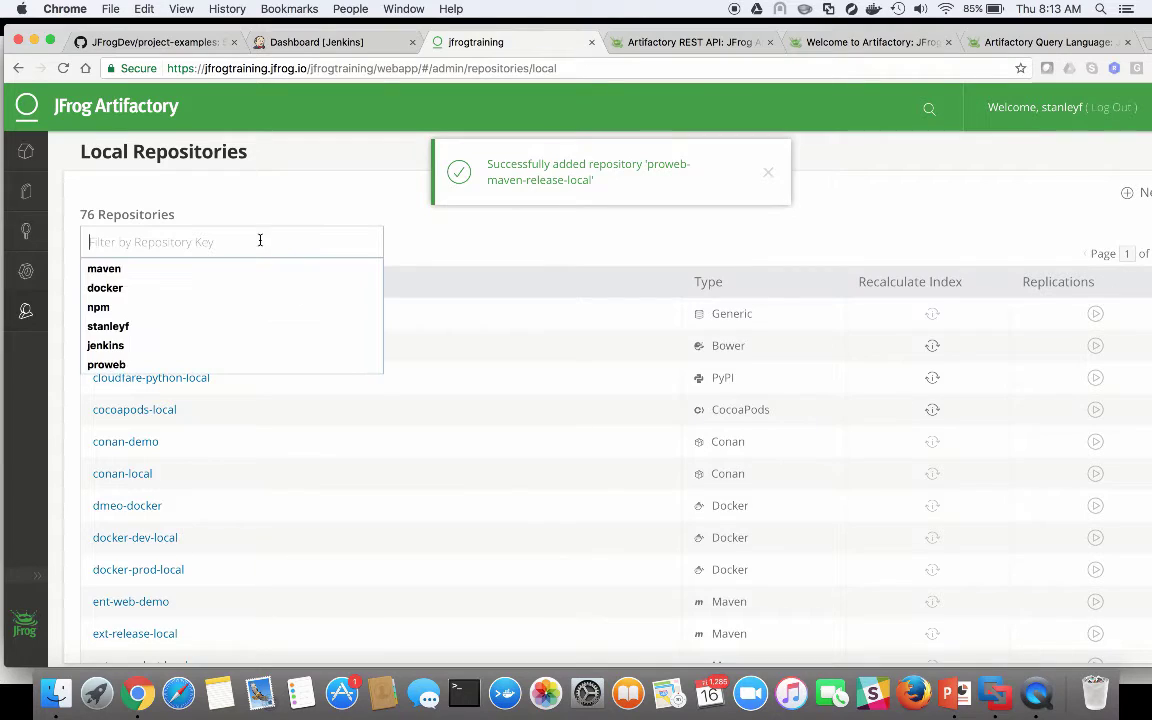
text(proweb)
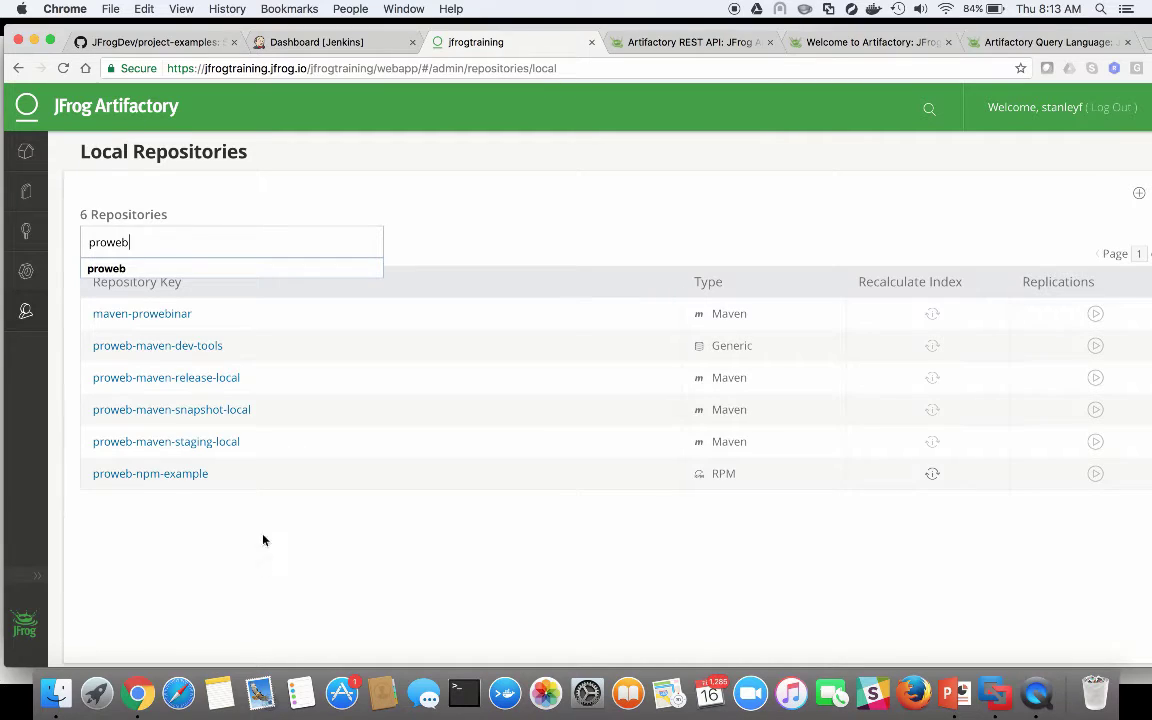
click(254, 574)
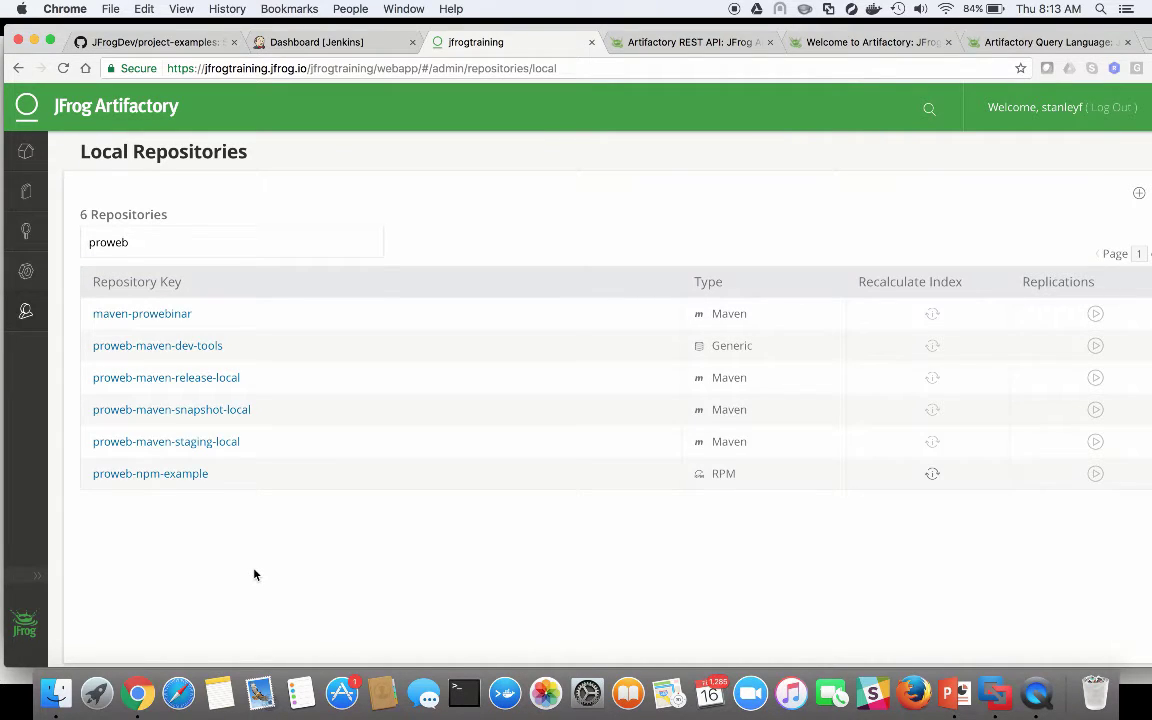
Step: Inspect the jcenter remote repository's settings, then go back to the Remote Repositories list
mouse_move(26, 311)
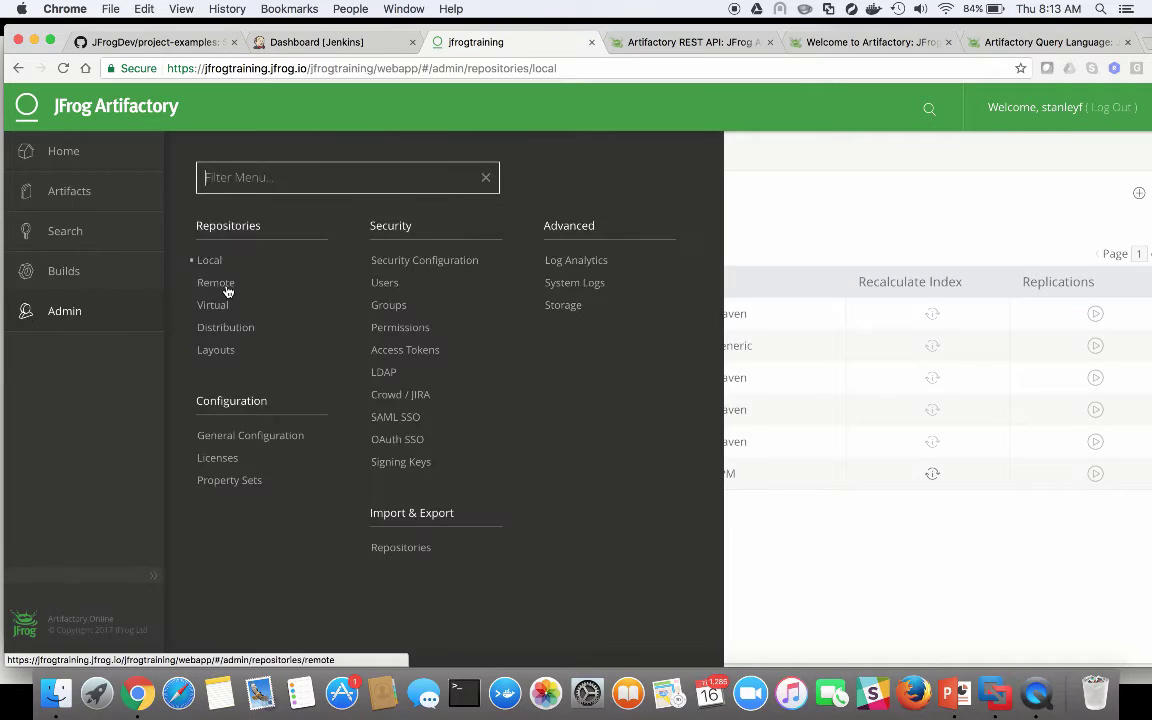
click(222, 286)
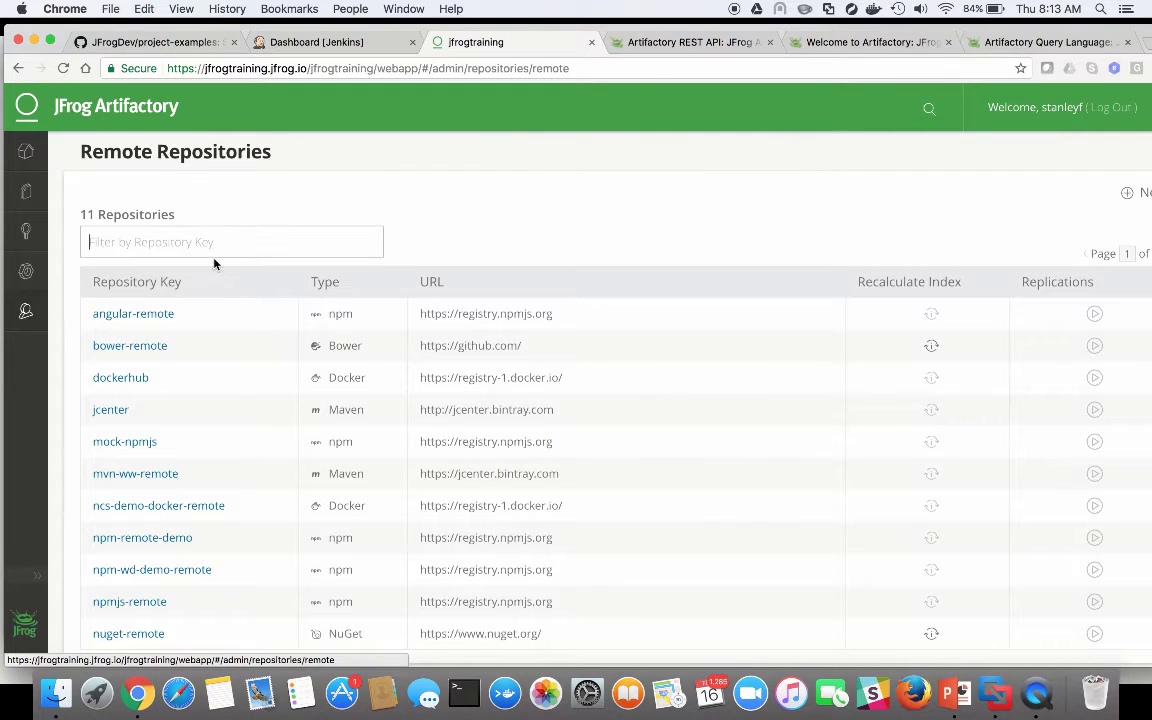
click(224, 246)
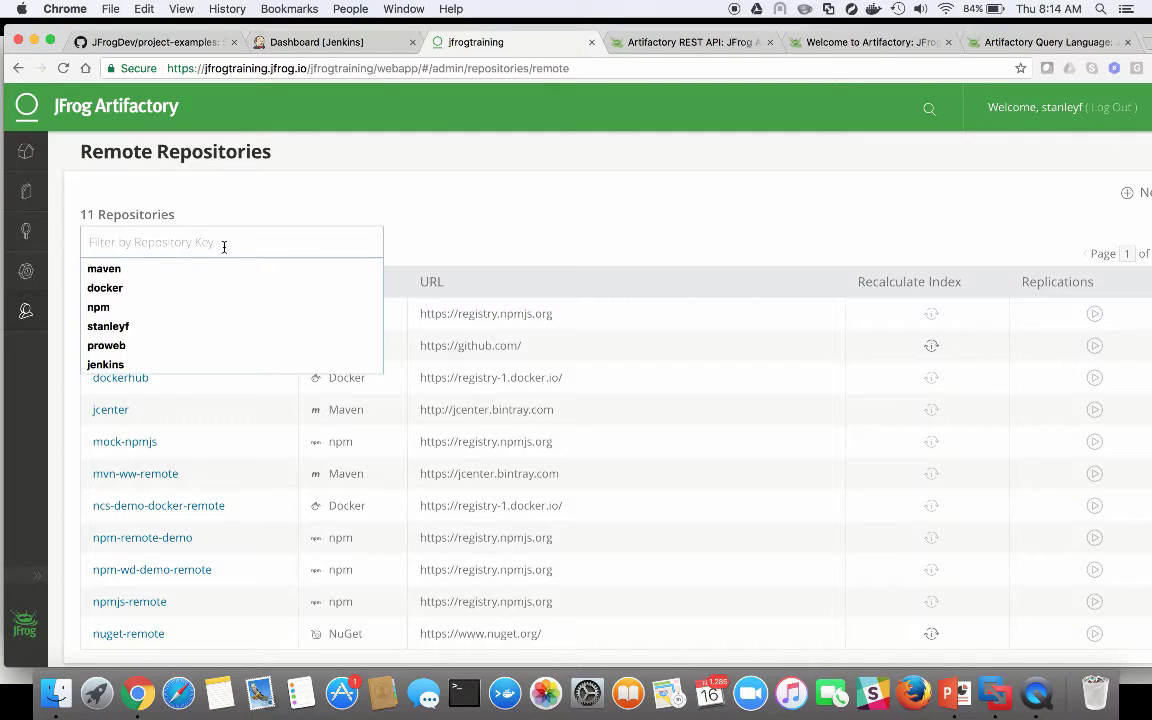
click(112, 409)
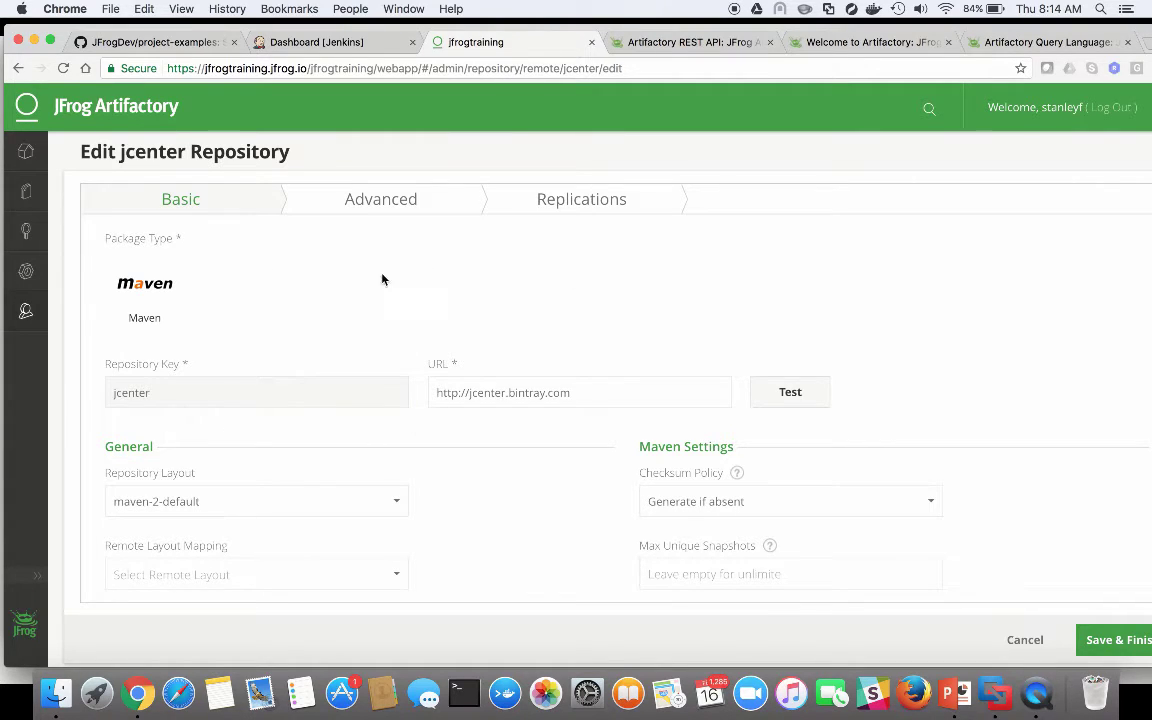
mouse_move(26, 311)
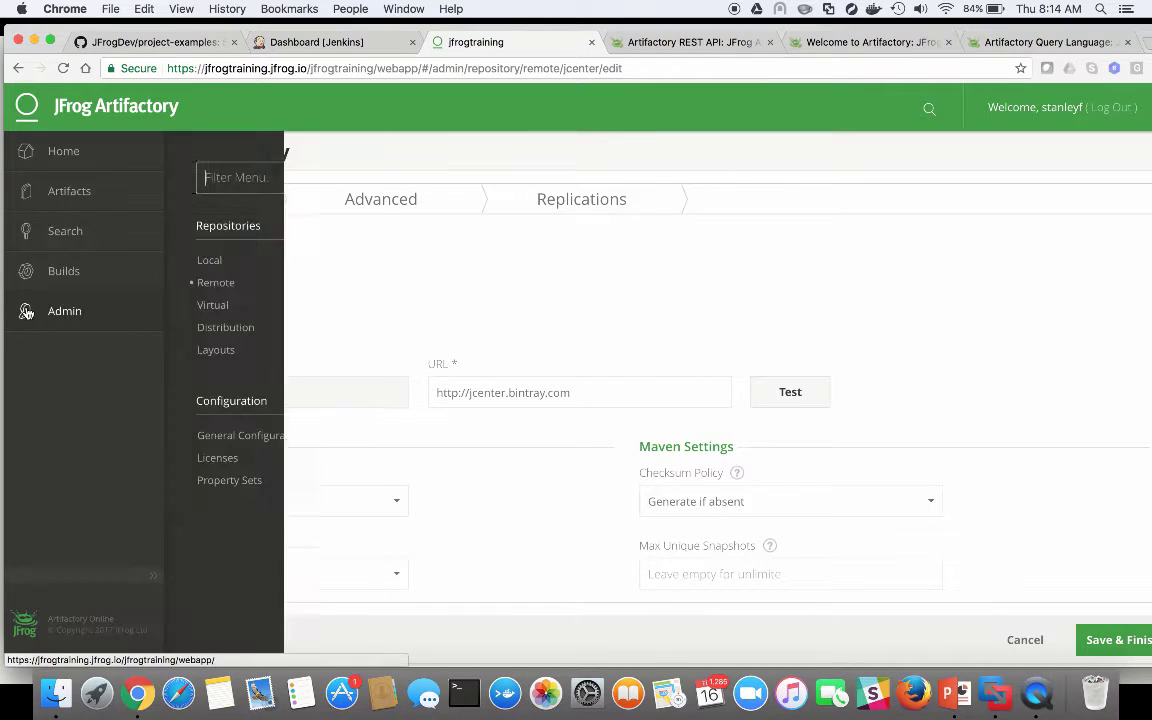
click(221, 285)
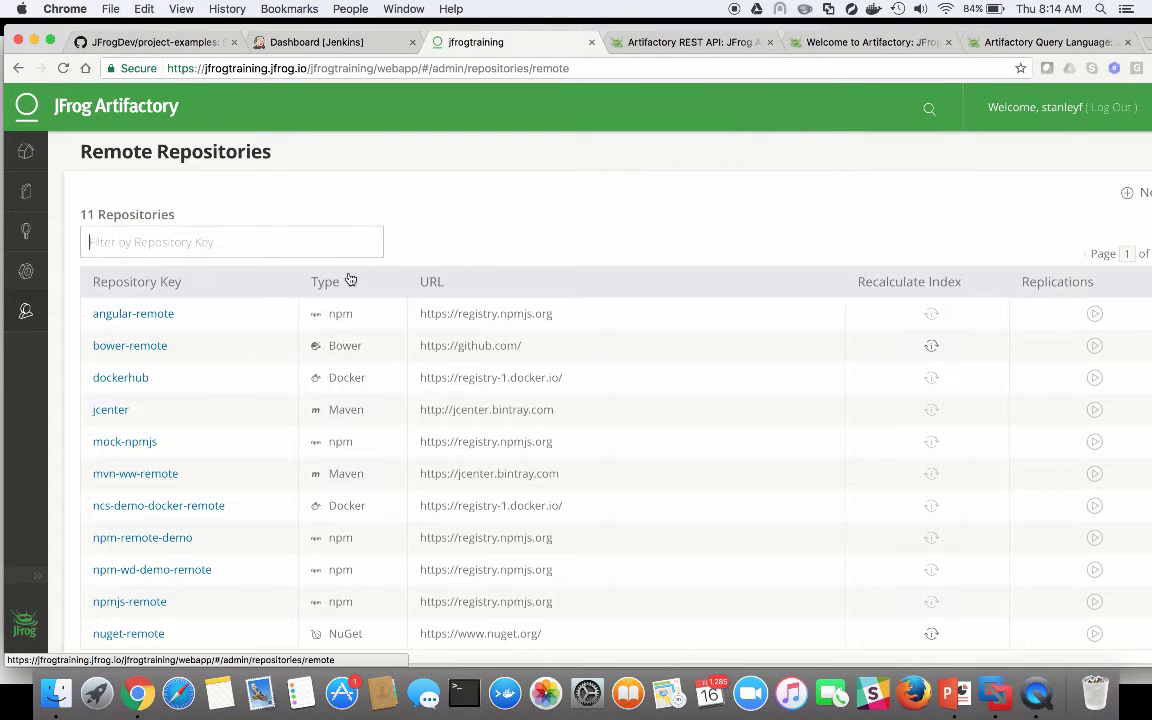
Step: Start an npm remote repository keyed proweb-npm-remote, then cancel it
click(1128, 193)
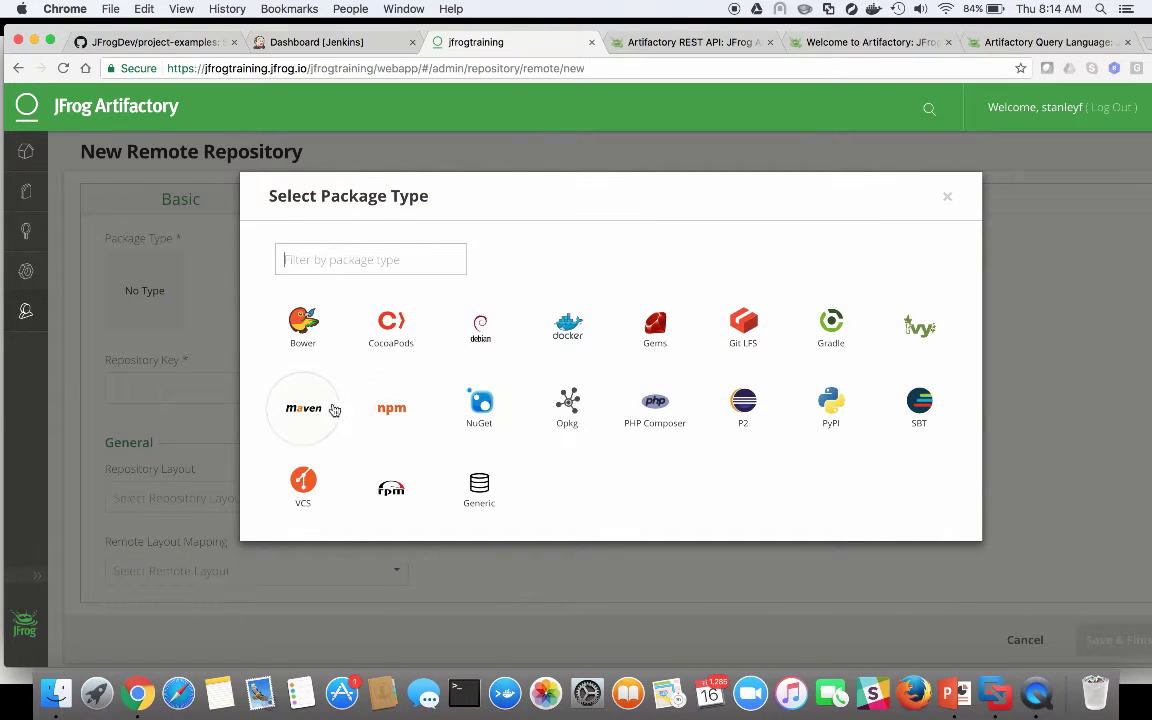
click(391, 407)
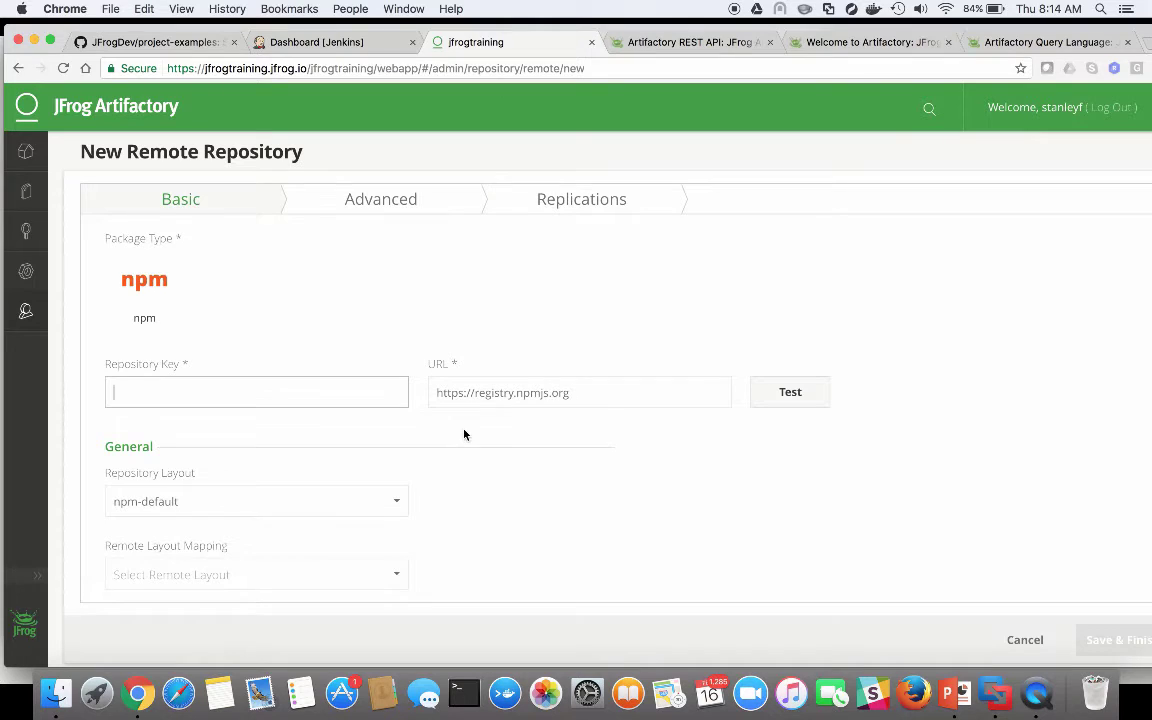
text(n)
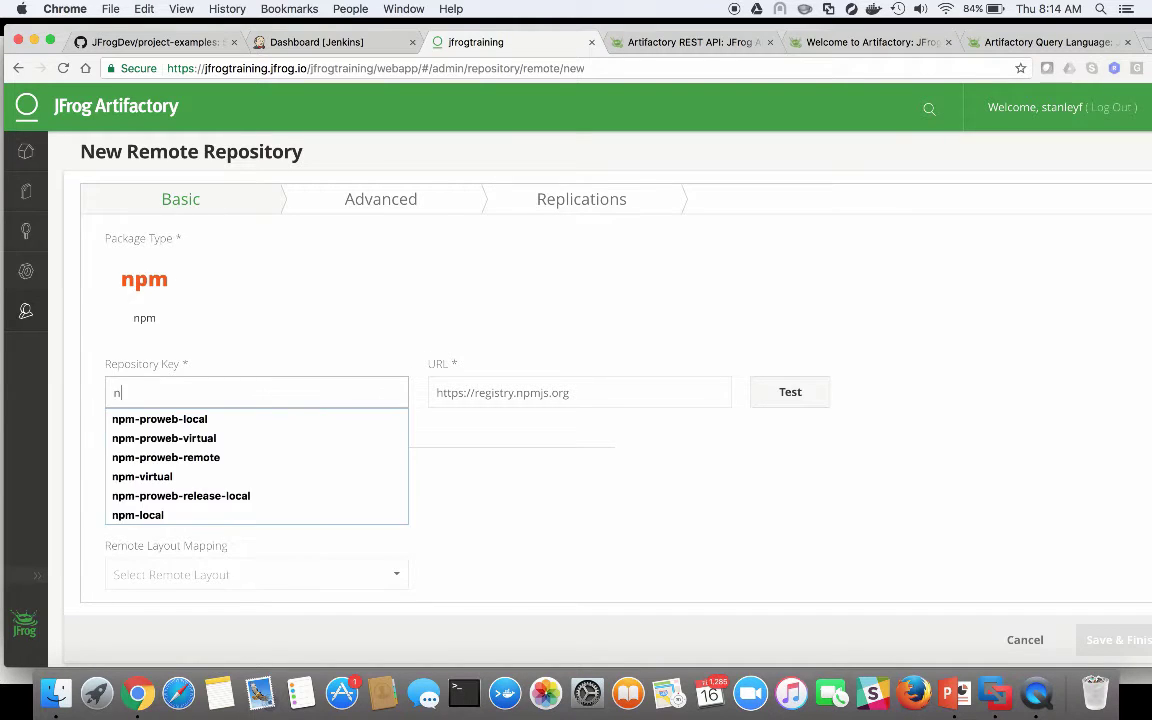
key(BackSpace)
text(proweb-nap)
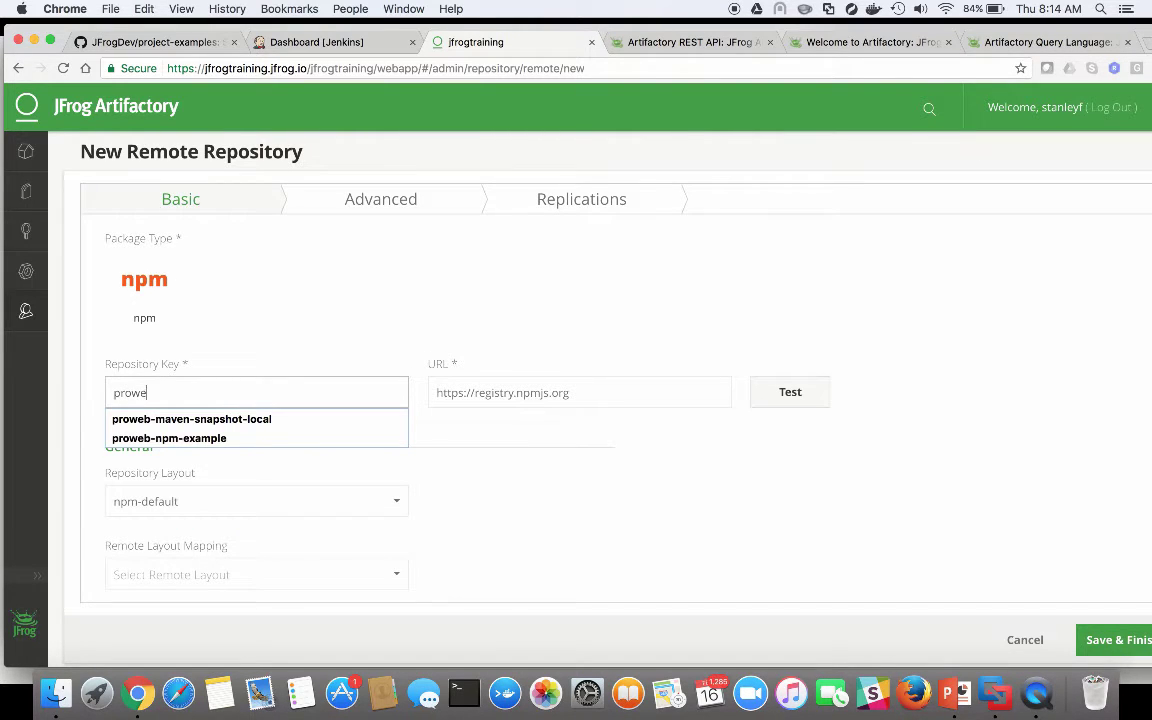
key(BackSpace)
key(BackSpace)
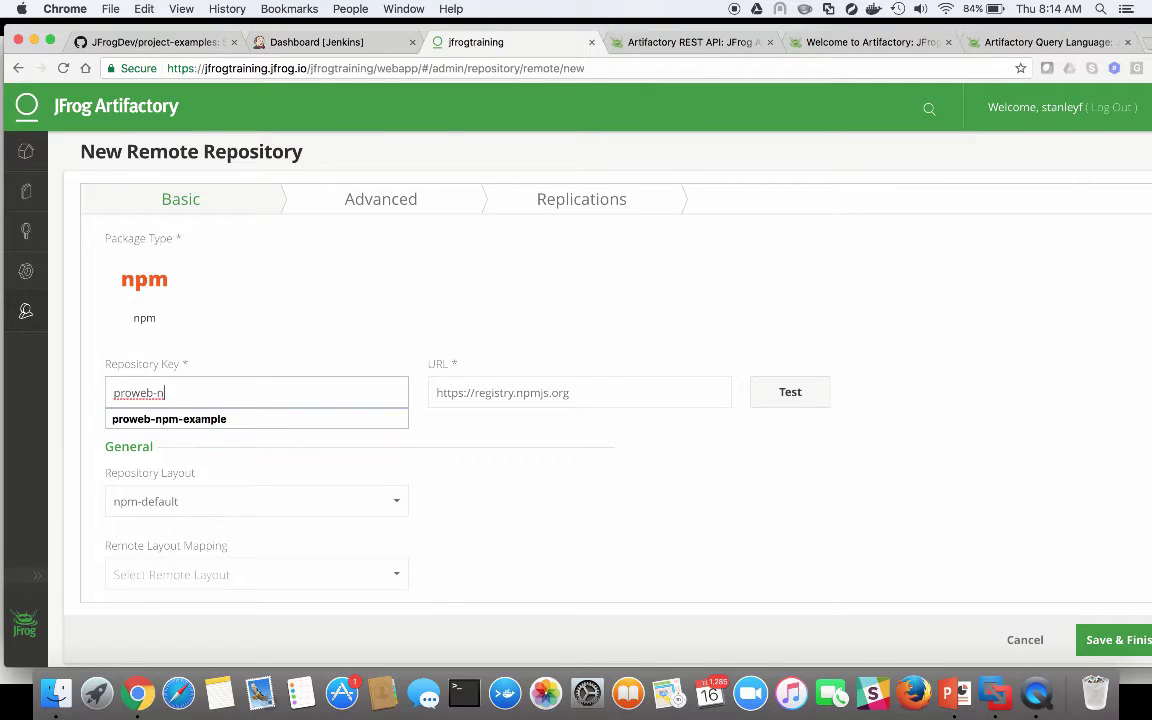
text(pm-remote)
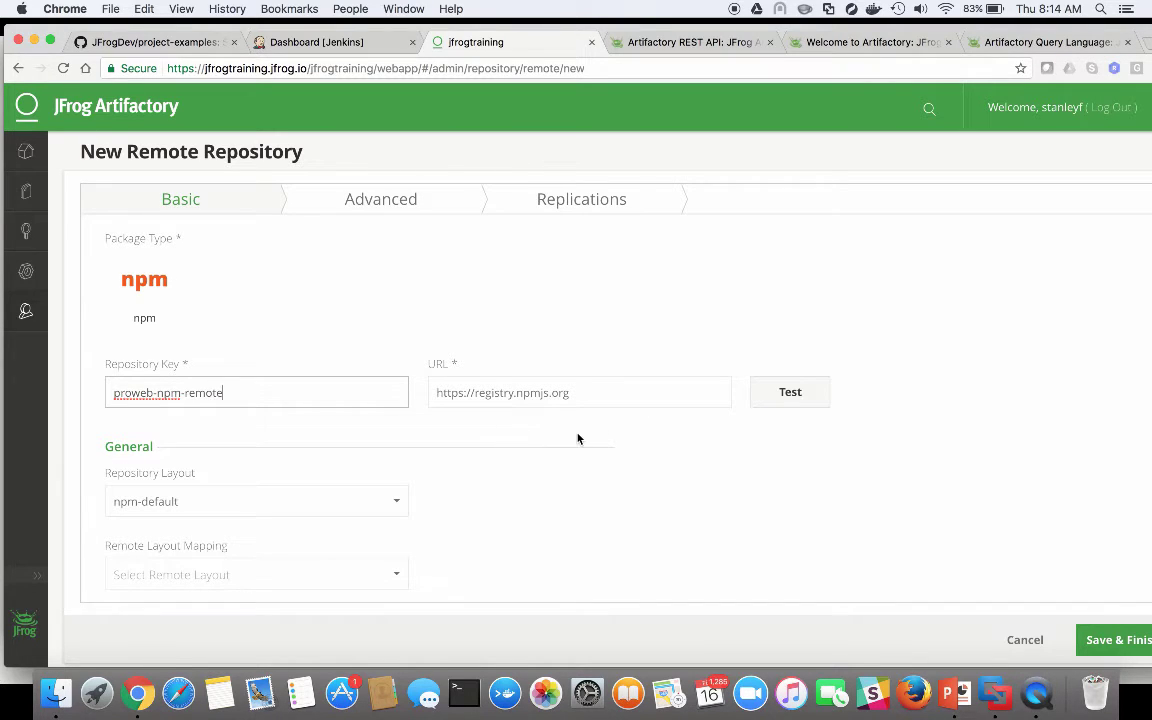
click(1026, 644)
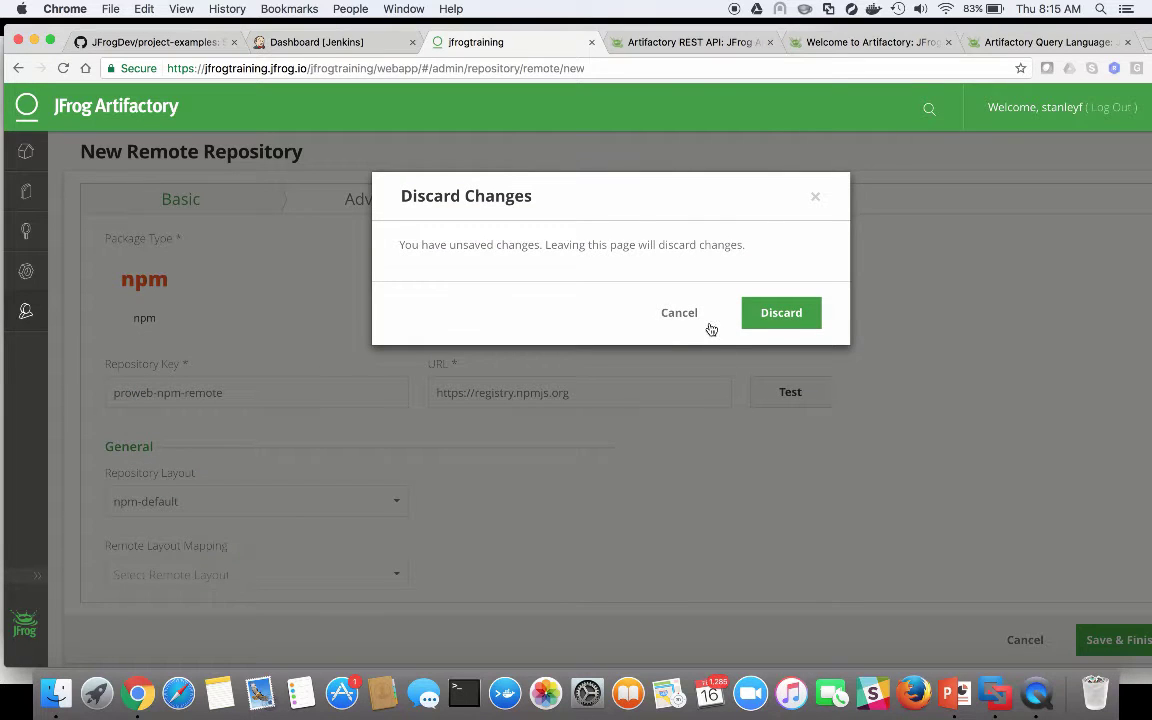
Step: Discard the unsaved npm remote and start a new virtual repository from Admin > Virtual
click(777, 313)
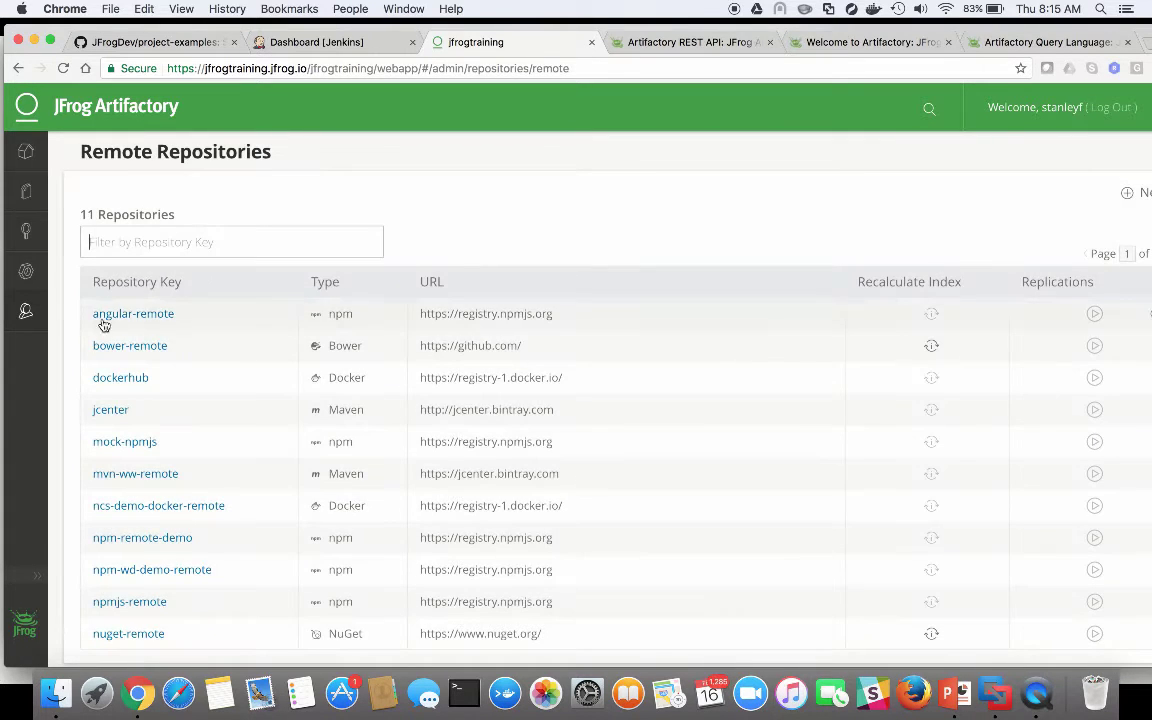
mouse_move(30, 311)
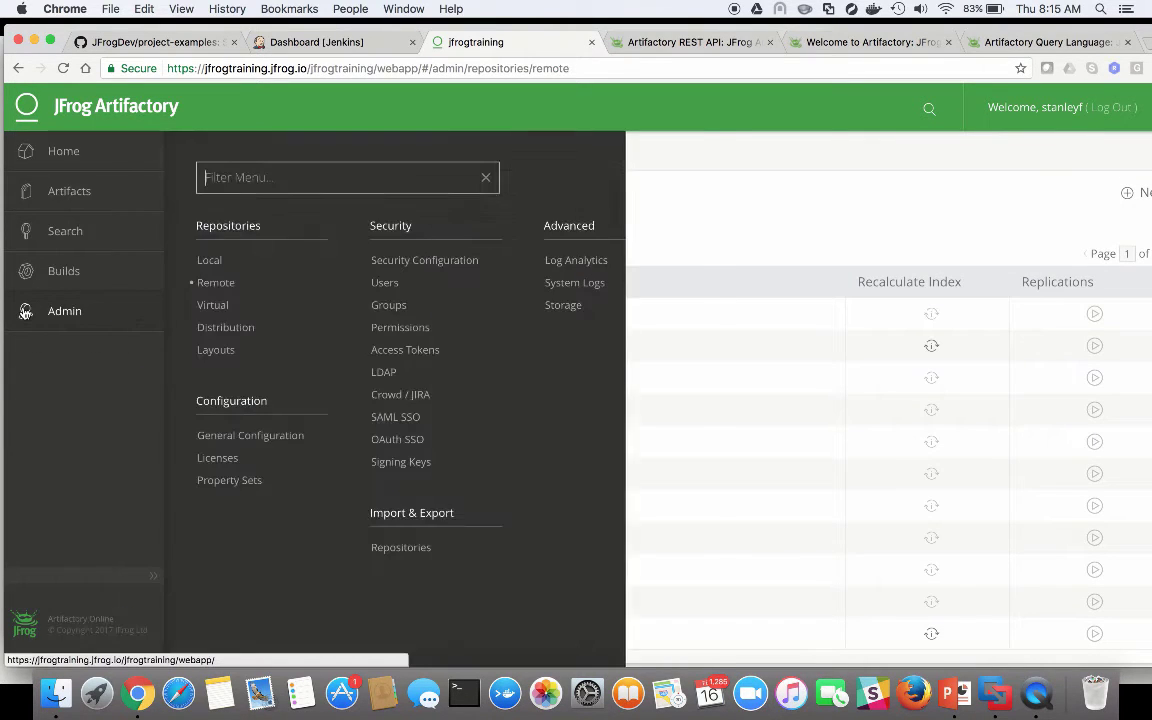
click(211, 309)
click(339, 245)
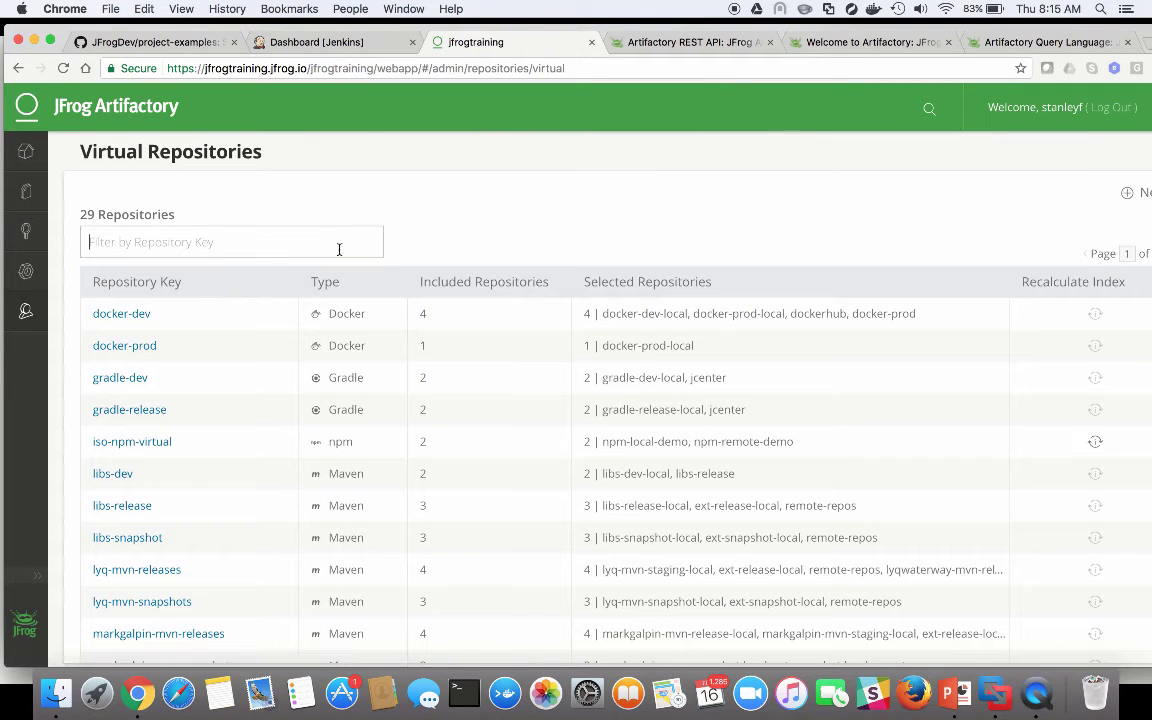
click(1128, 194)
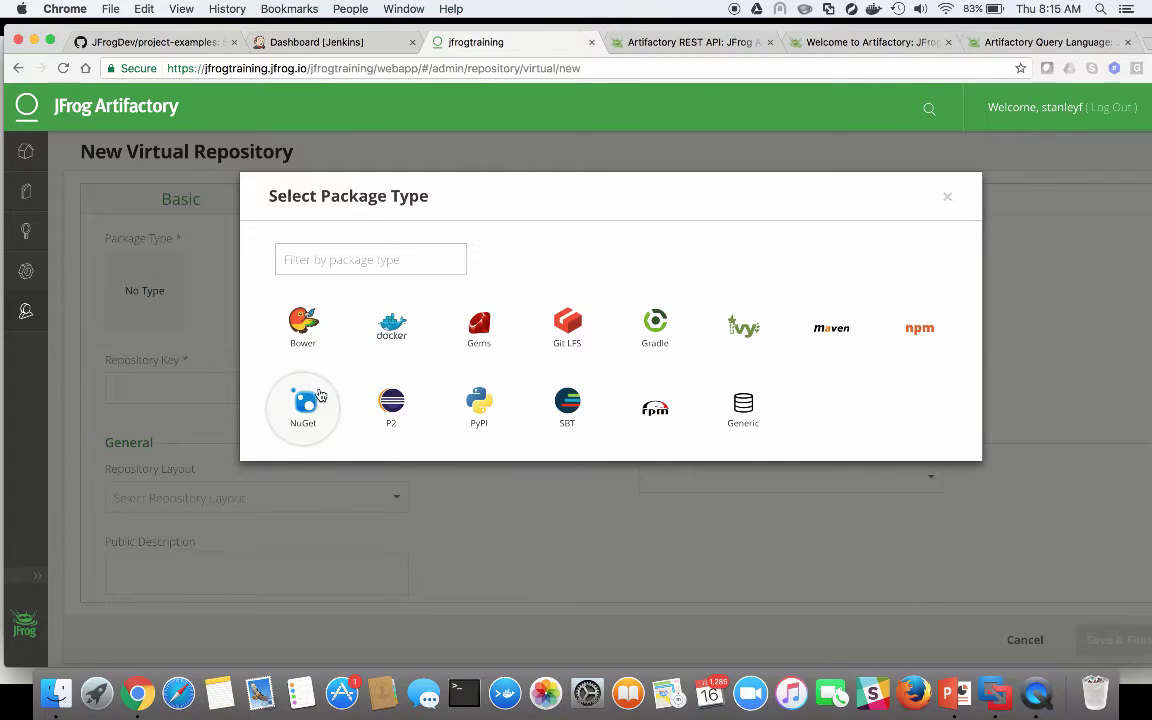
Step: Choose Maven and enter proweb-maven-virtual as the virtual repository key
click(820, 326)
text(pr)
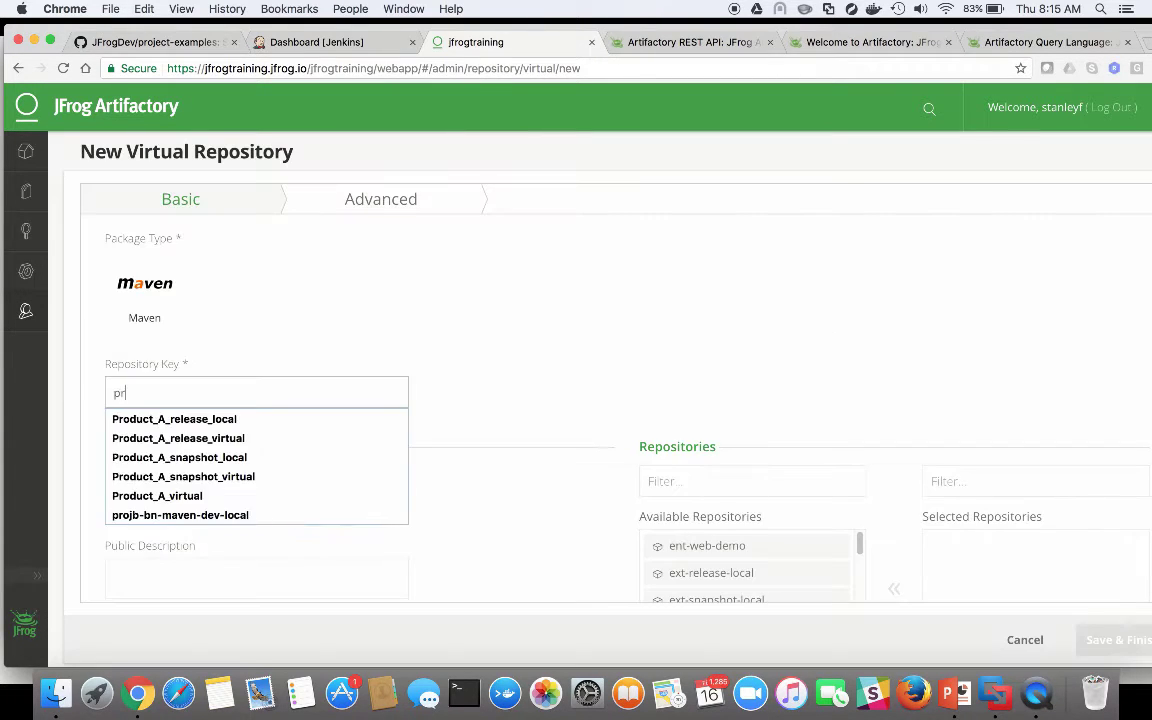
text(oweb-)
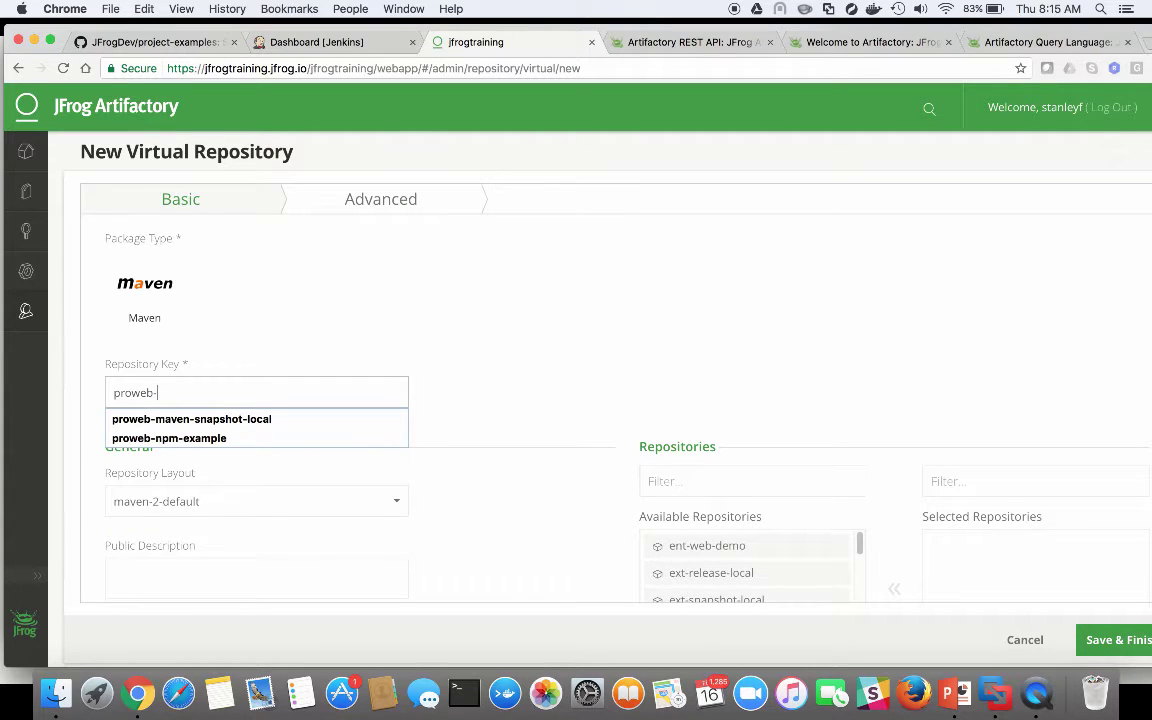
text(maven-v)
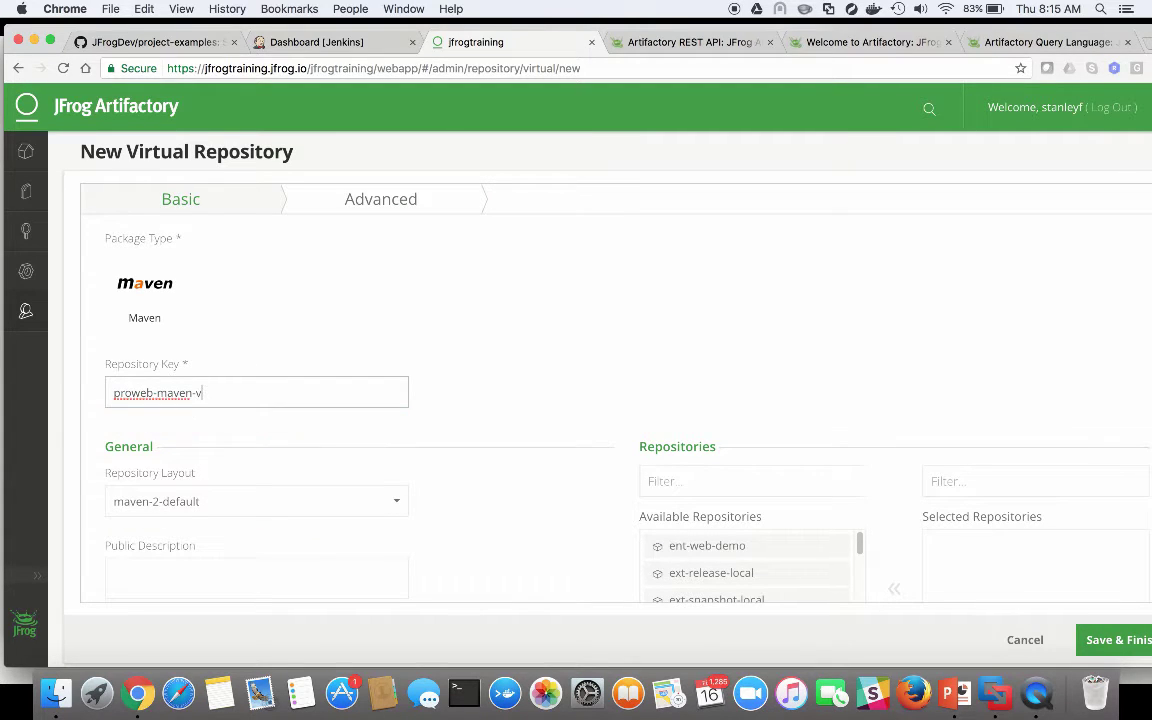
text(irtual)
scroll(561, 508, down, 2)
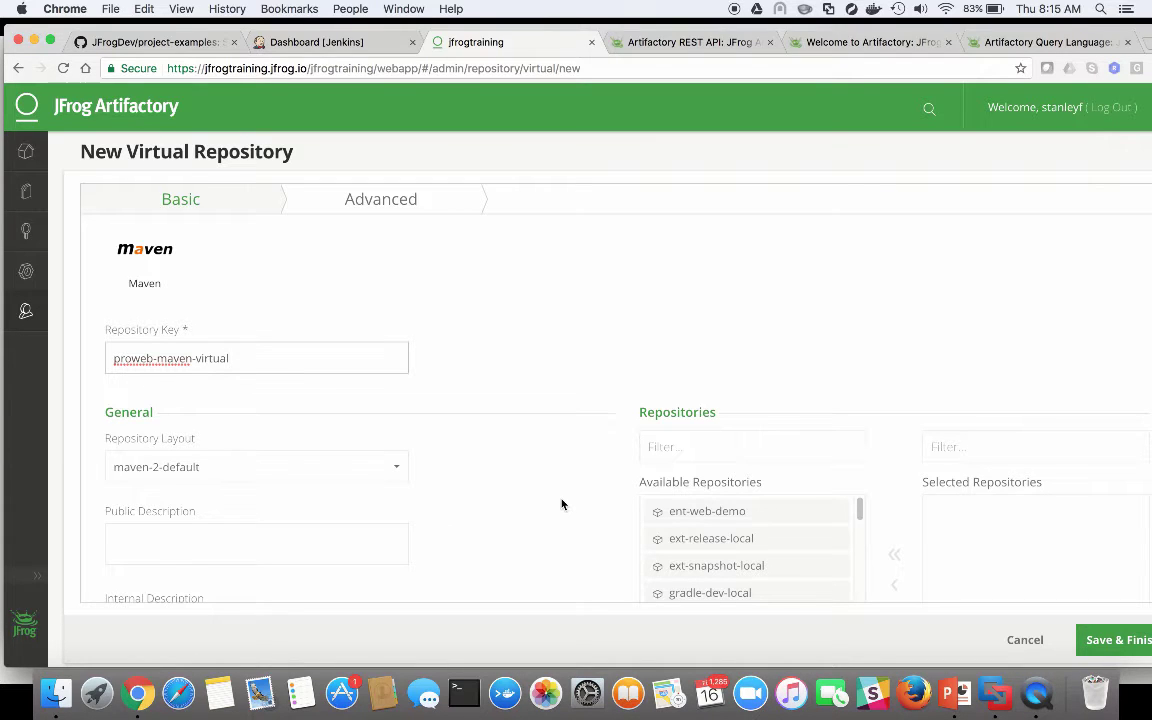
scroll(561, 504, down, 3)
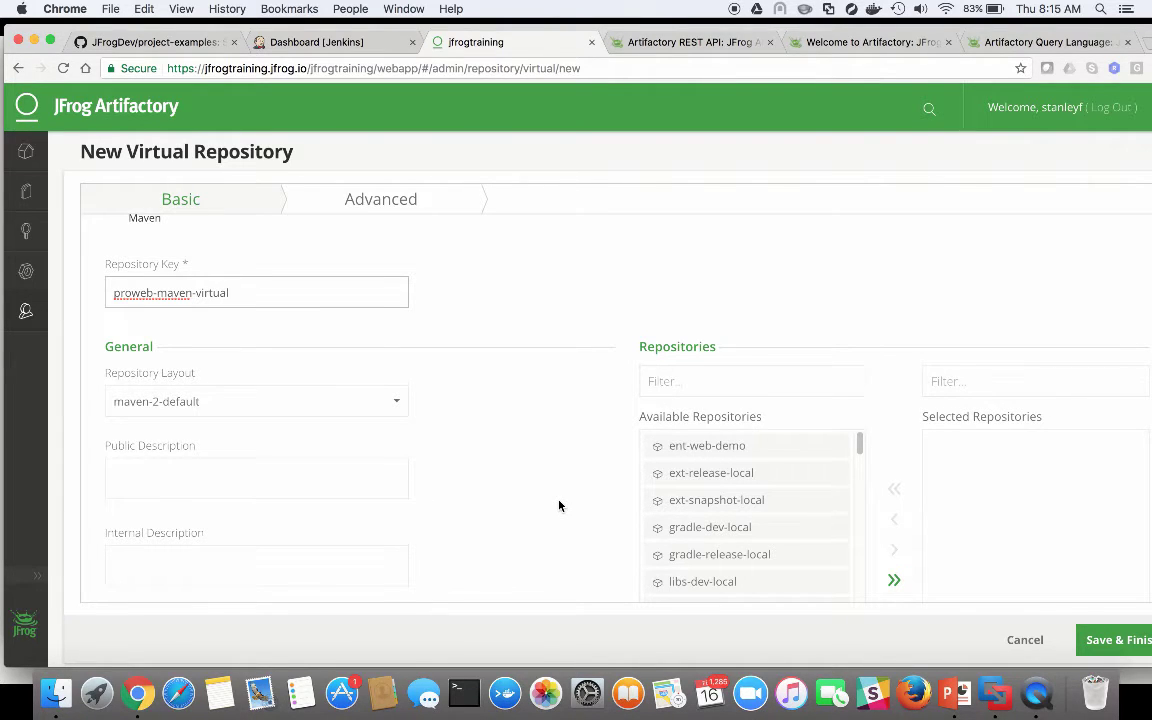
Step: Add libs-release-local to the virtual repository's selected repositories
click(690, 478)
scroll(692, 478, down, 1)
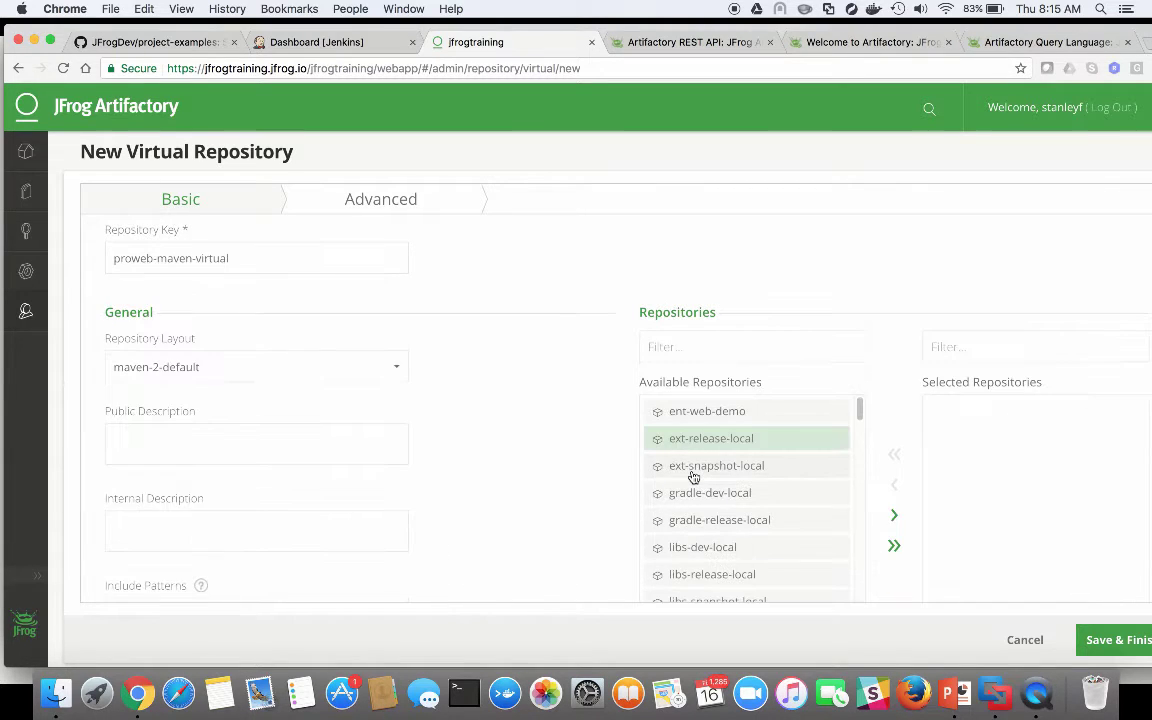
click(707, 442)
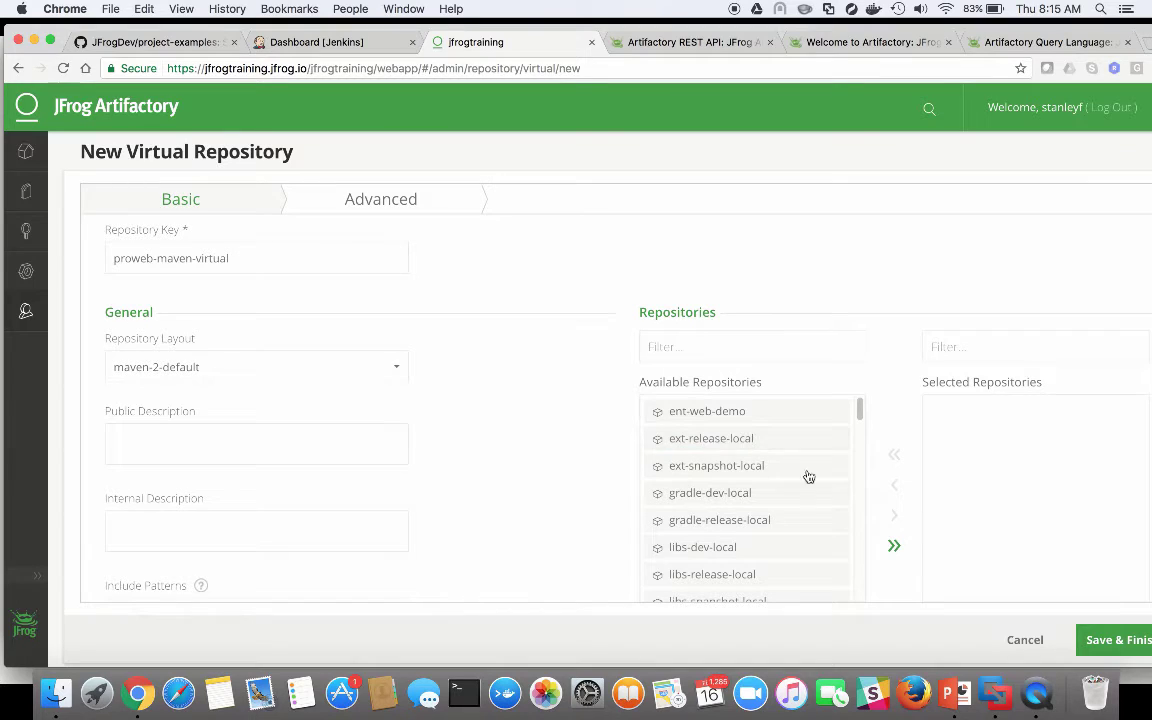
click(717, 347)
click(720, 580)
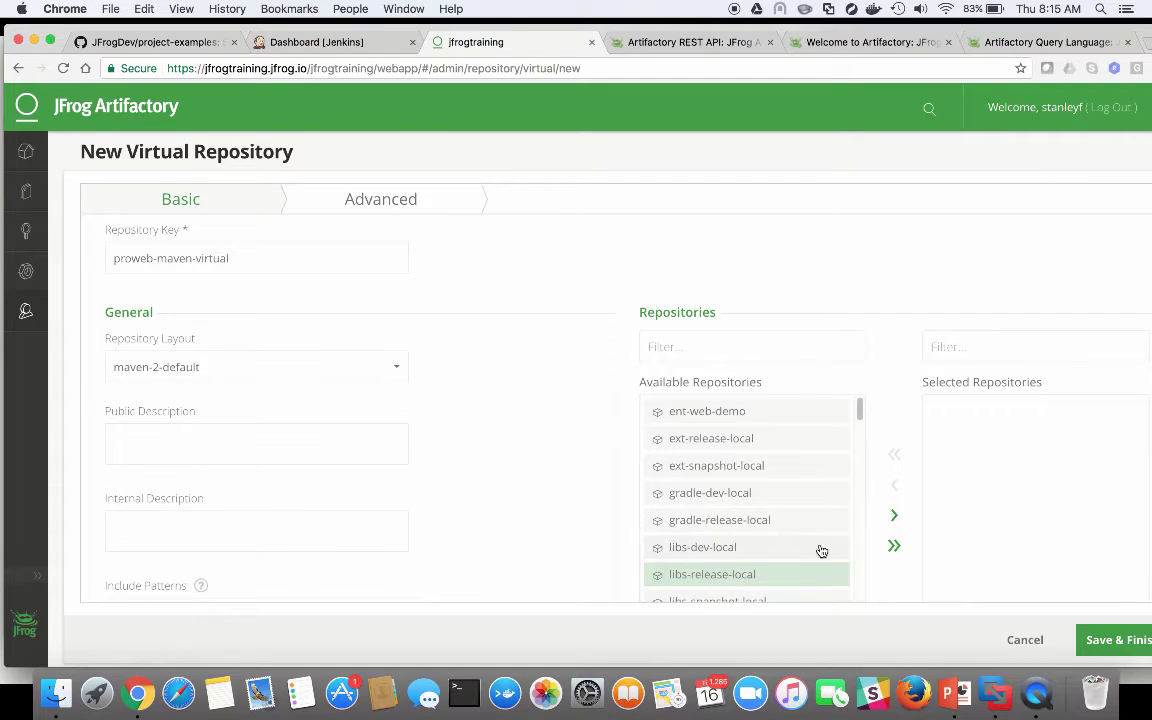
click(895, 513)
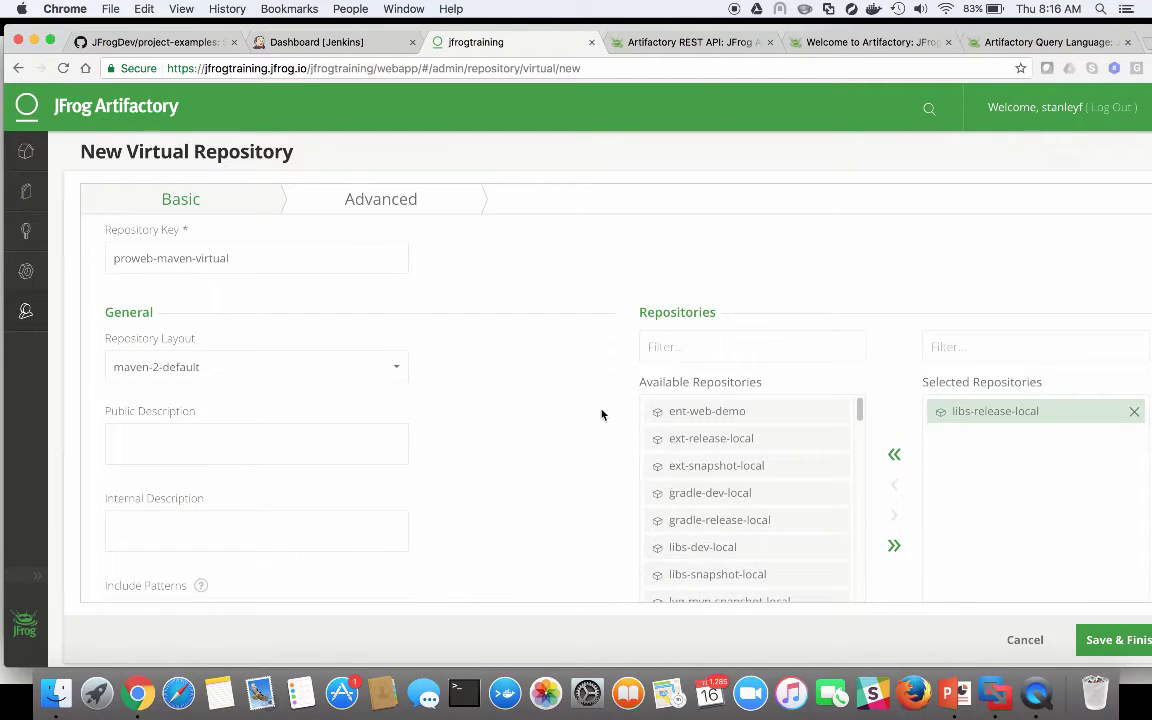
Step: Filter by 'maven' and add maven-staging-local, maven-release-local and proweb-maven-snapshot-local
scroll(602, 446, down, 2)
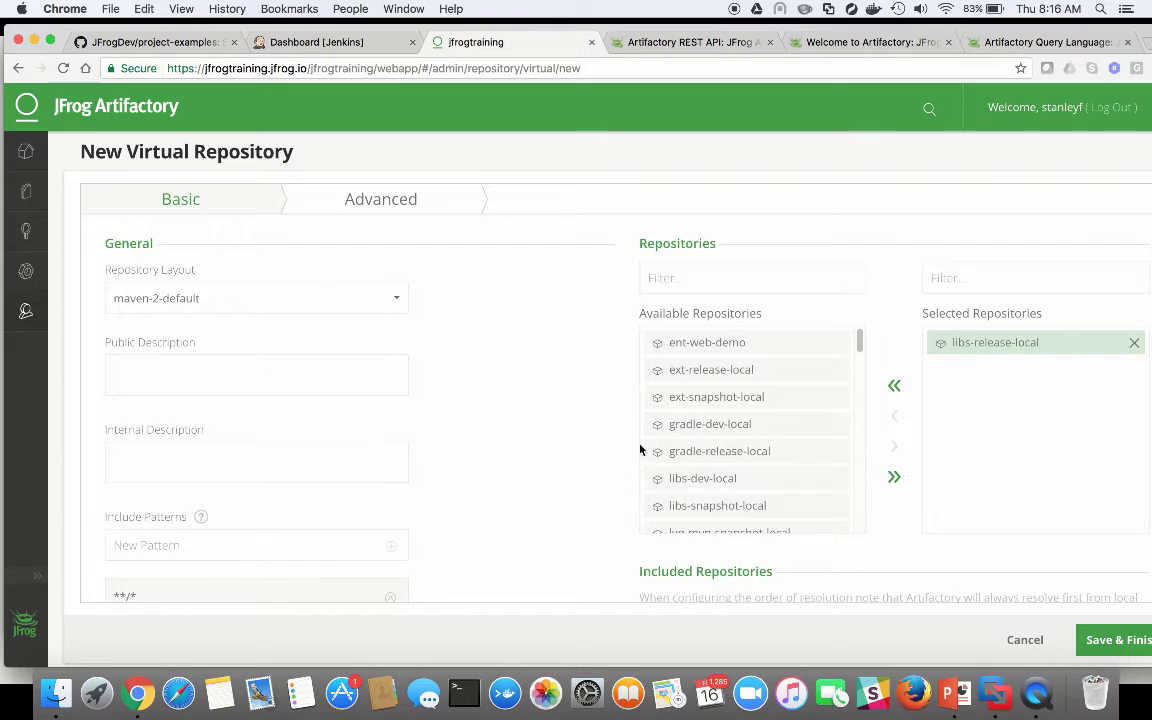
click(682, 279)
text(maven)
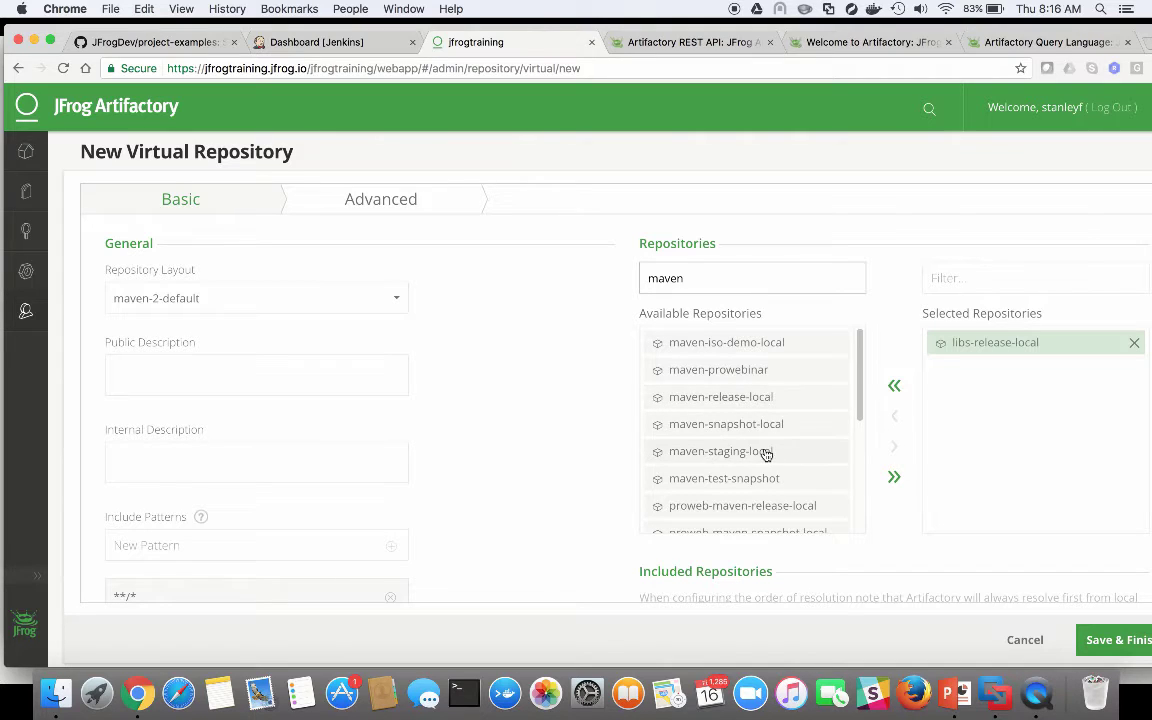
click(763, 454)
click(896, 447)
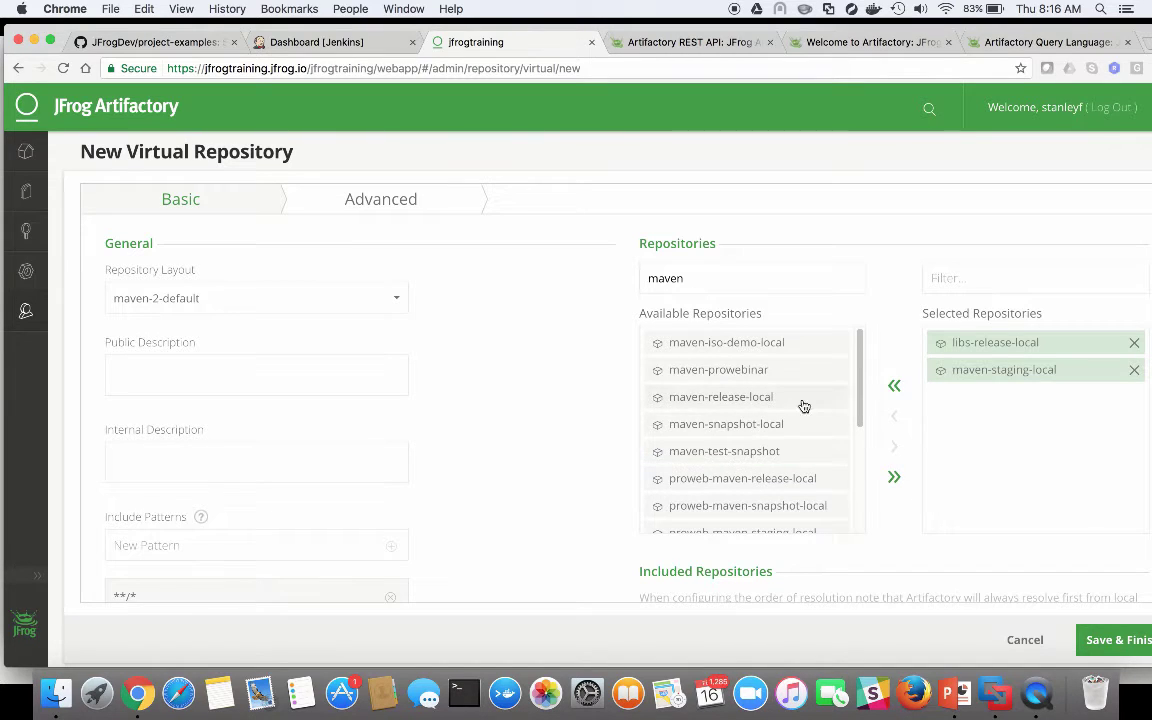
click(763, 401)
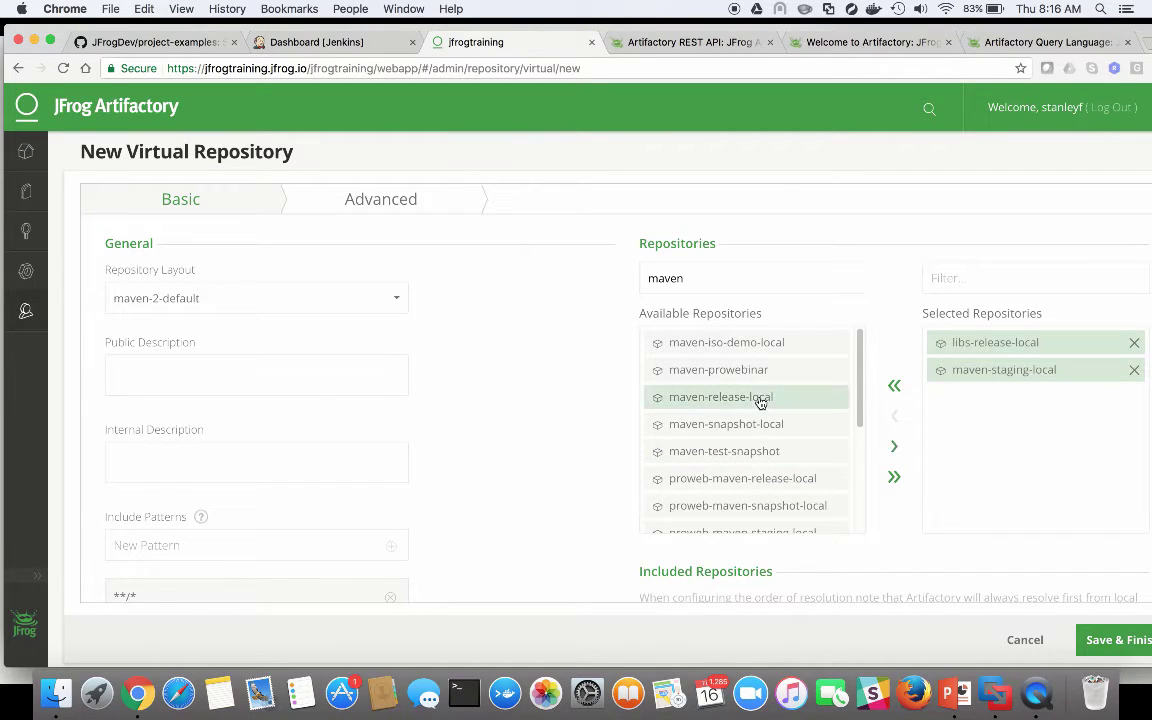
click(893, 450)
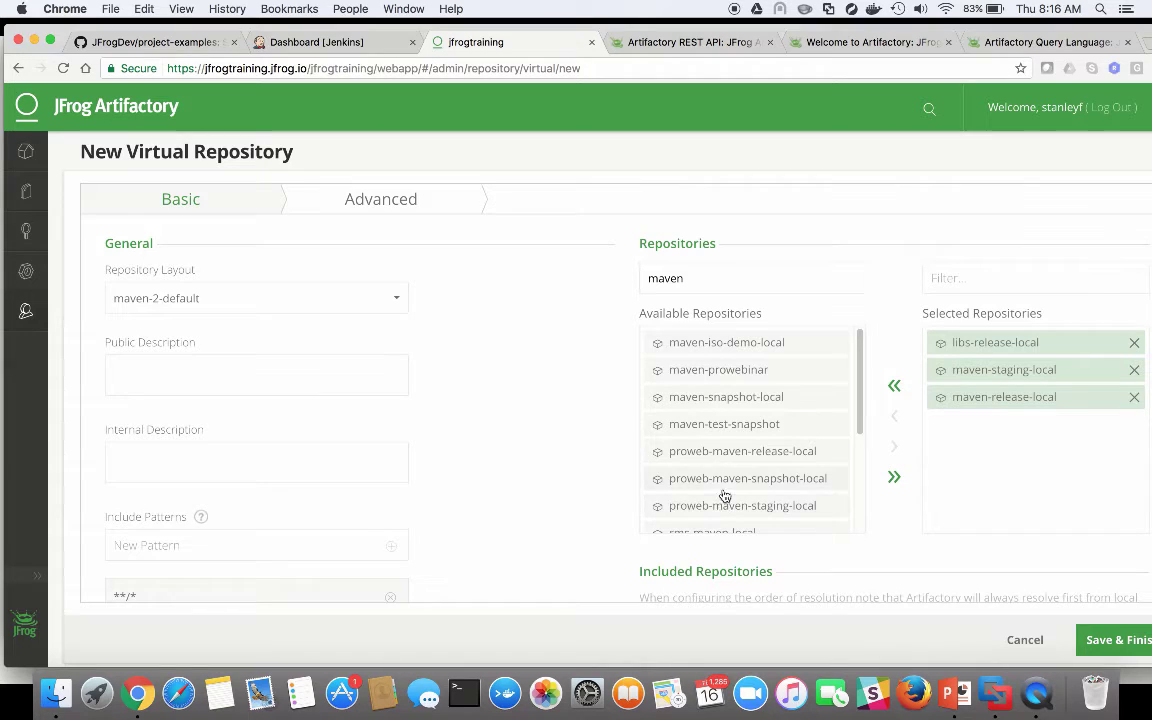
click(720, 480)
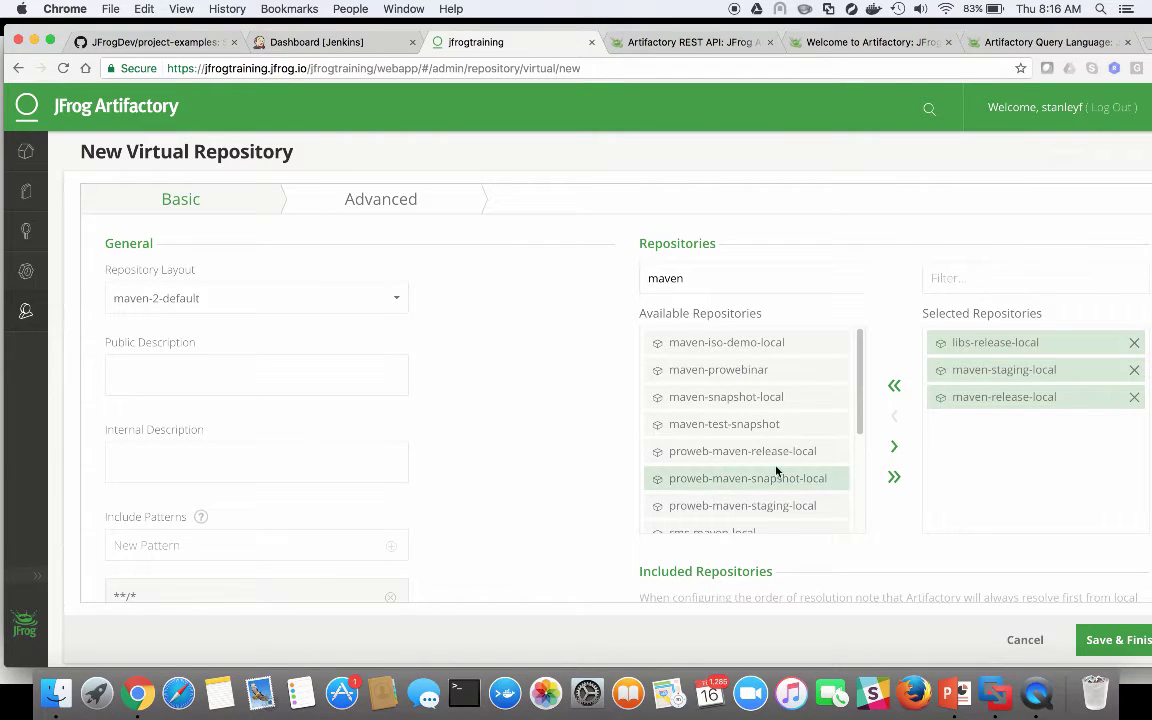
click(894, 446)
Step: Filter by 'jcenter' and add jcenter to the selected repositories
drag(702, 278, 638, 278)
text(jcenter)
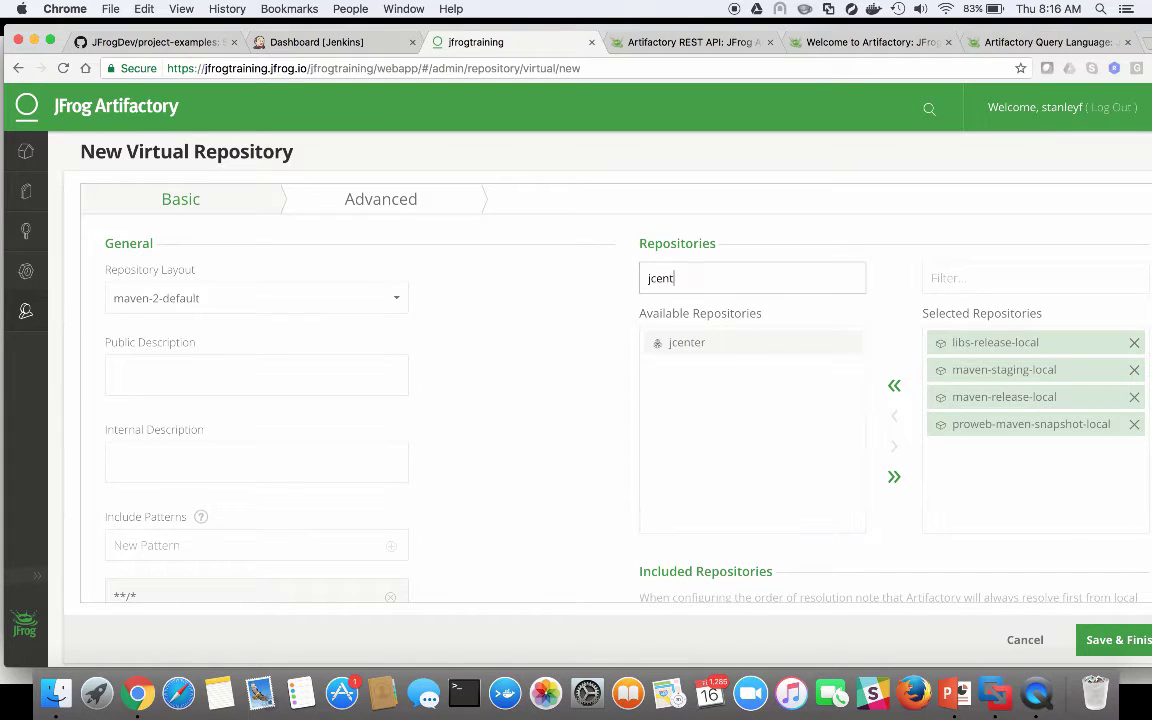
click(692, 354)
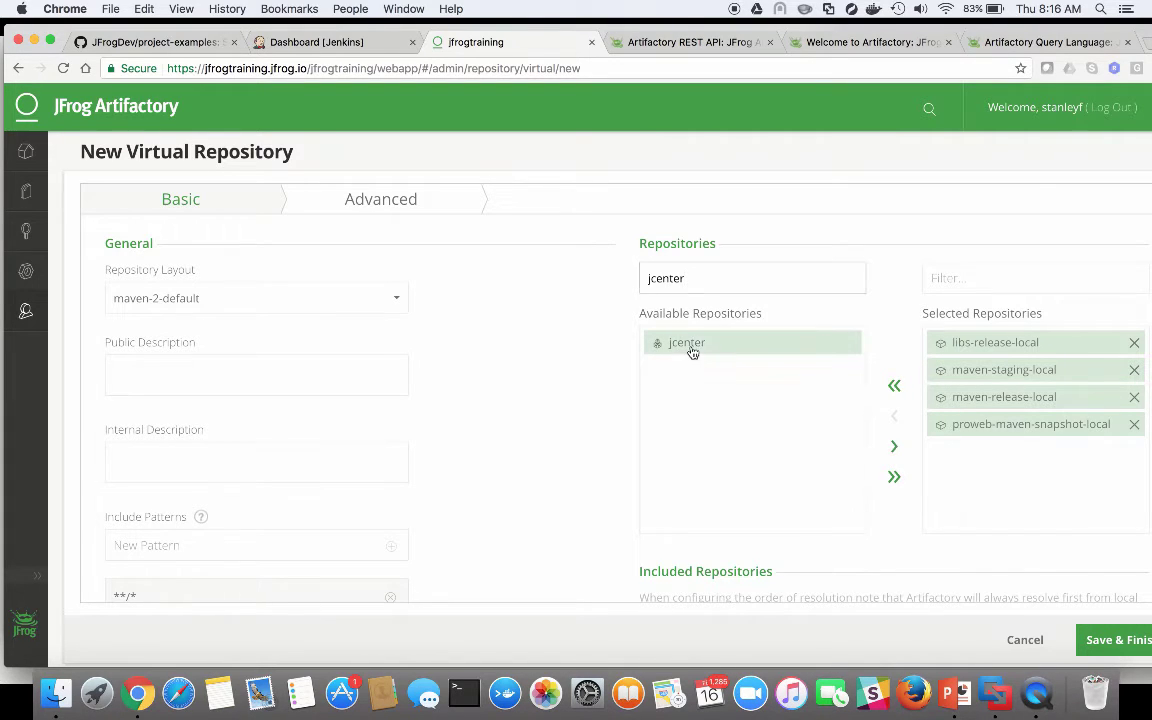
click(894, 446)
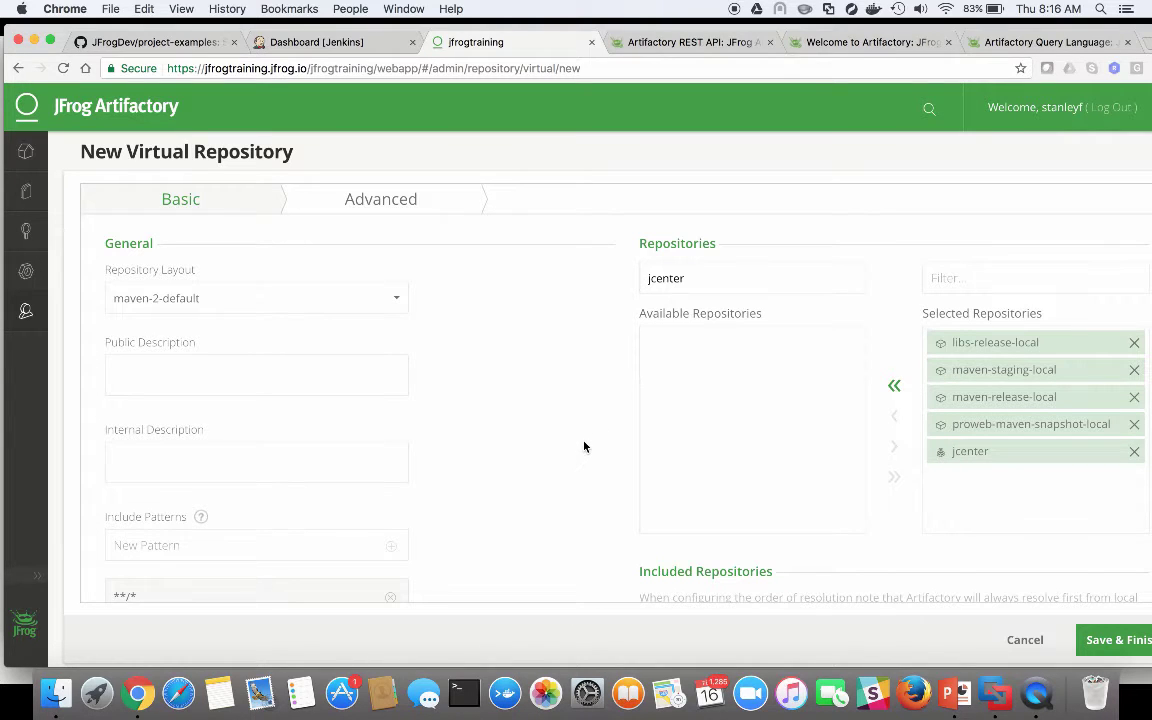
Step: Move maven-release-local to first and proweb-maven-snapshot-local to second, ahead of libs-release-local, maven-staging-local and jcenter
scroll(584, 442, up, 4)
scroll(584, 447, up, 1)
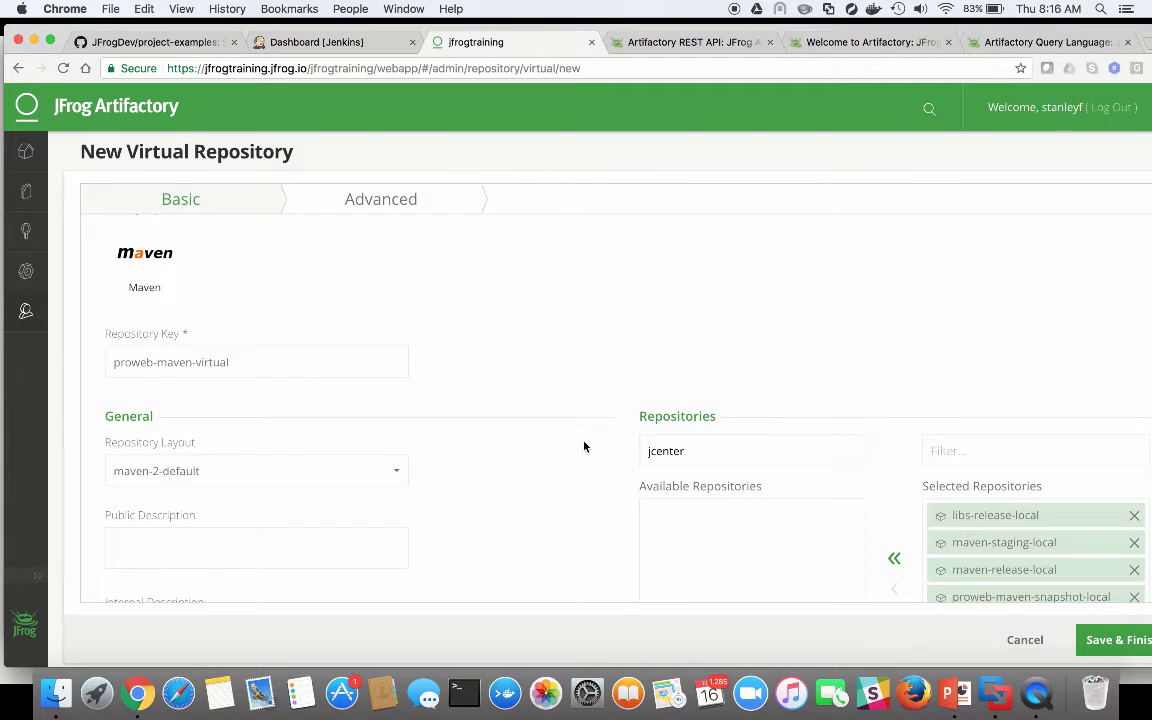
scroll(585, 447, down, 2)
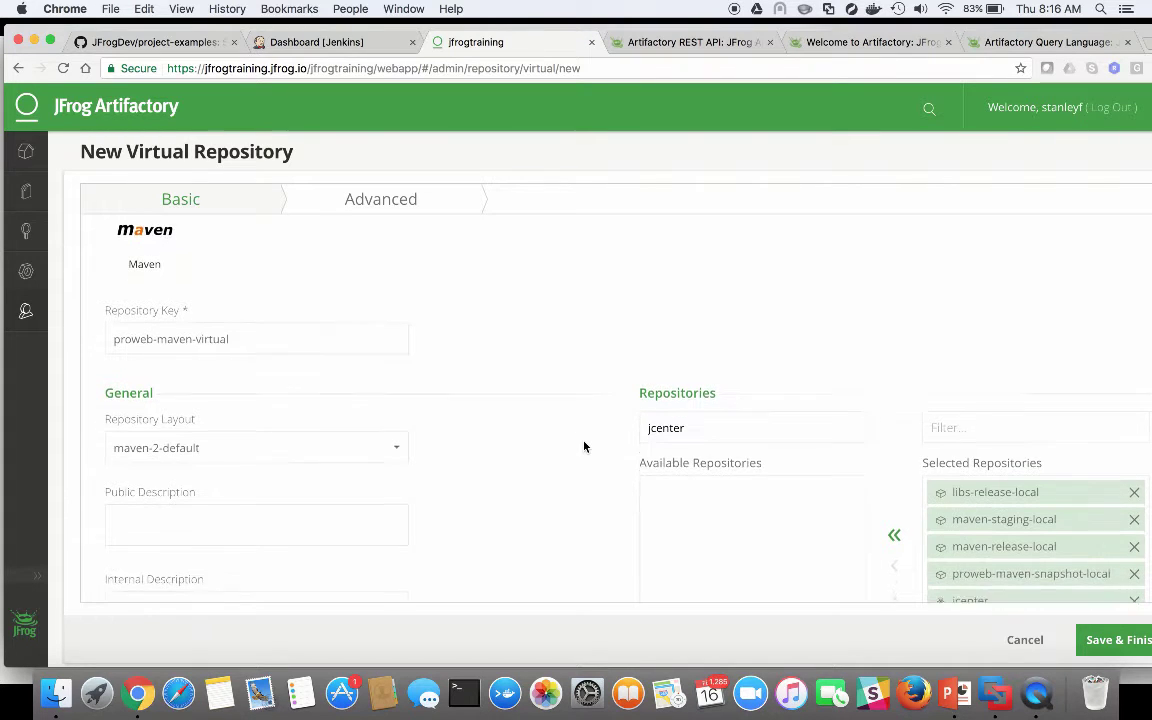
scroll(584, 447, down, 3)
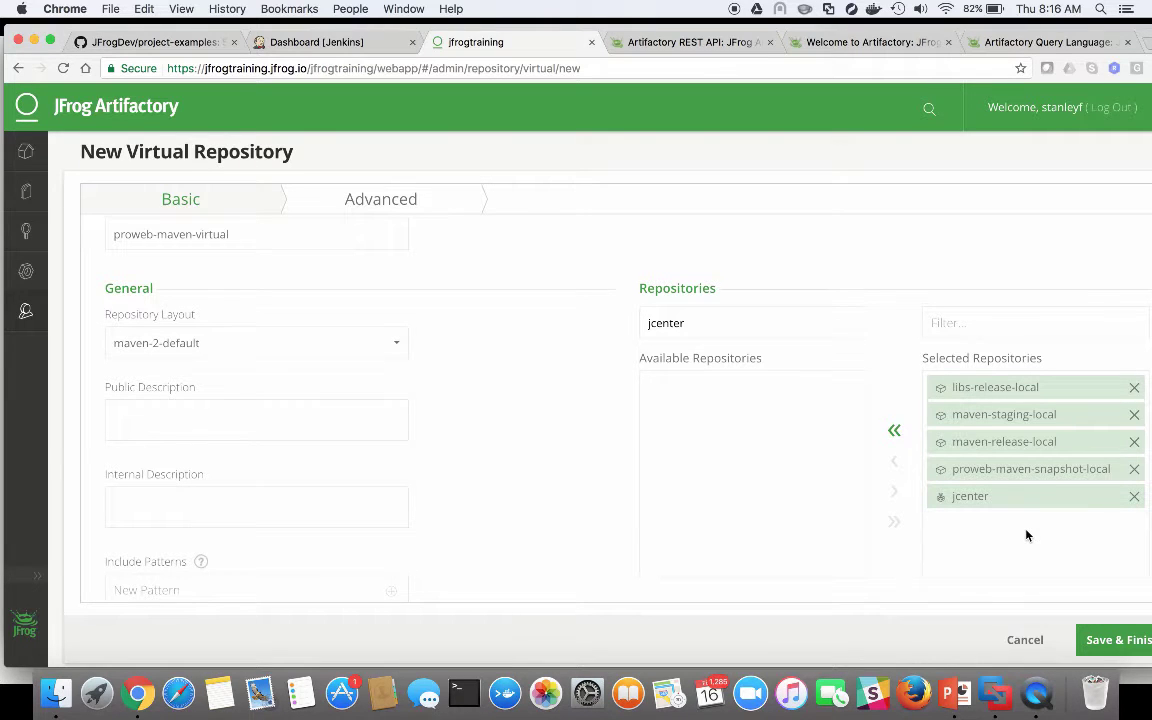
scroll(1026, 536, down, 5)
scroll(1026, 536, down, 2)
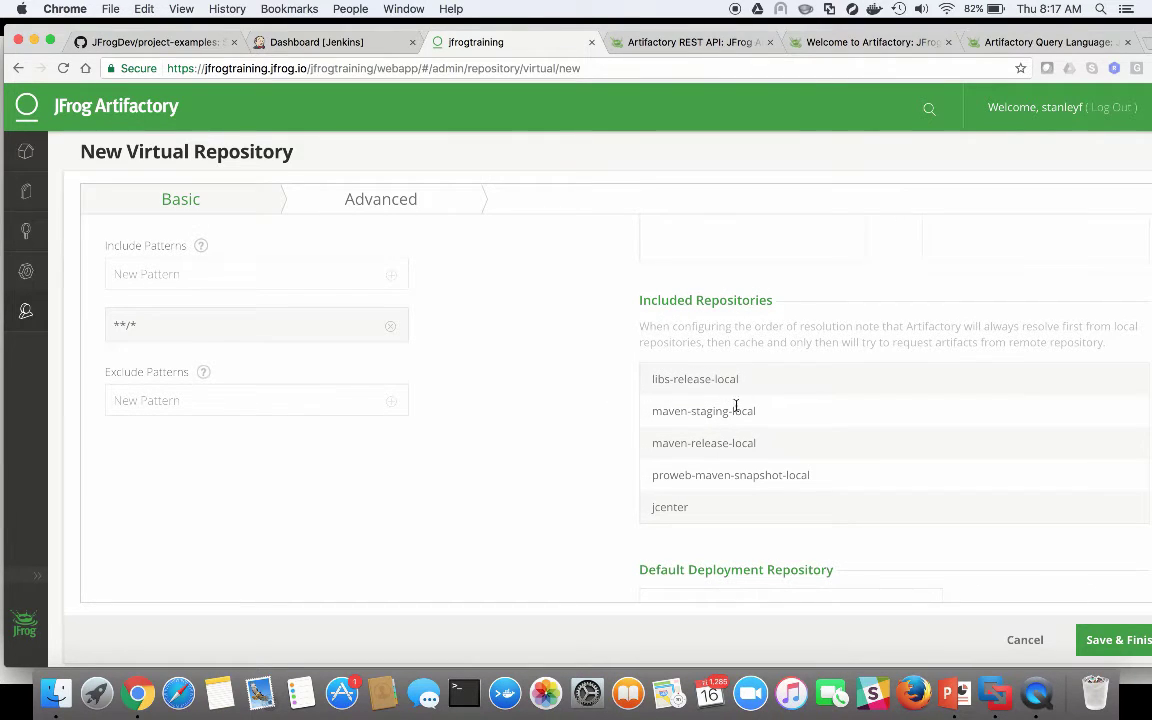
scroll(730, 501, up, 3)
scroll(730, 503, up, 1)
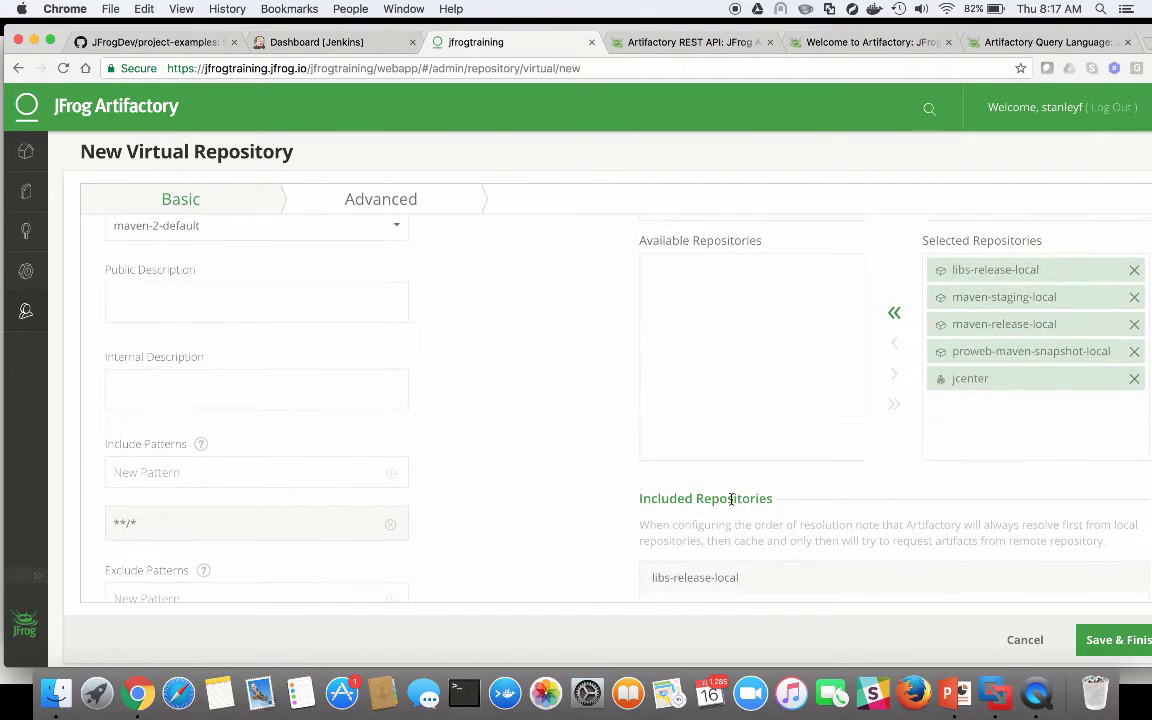
drag(1031, 326, 1028, 270)
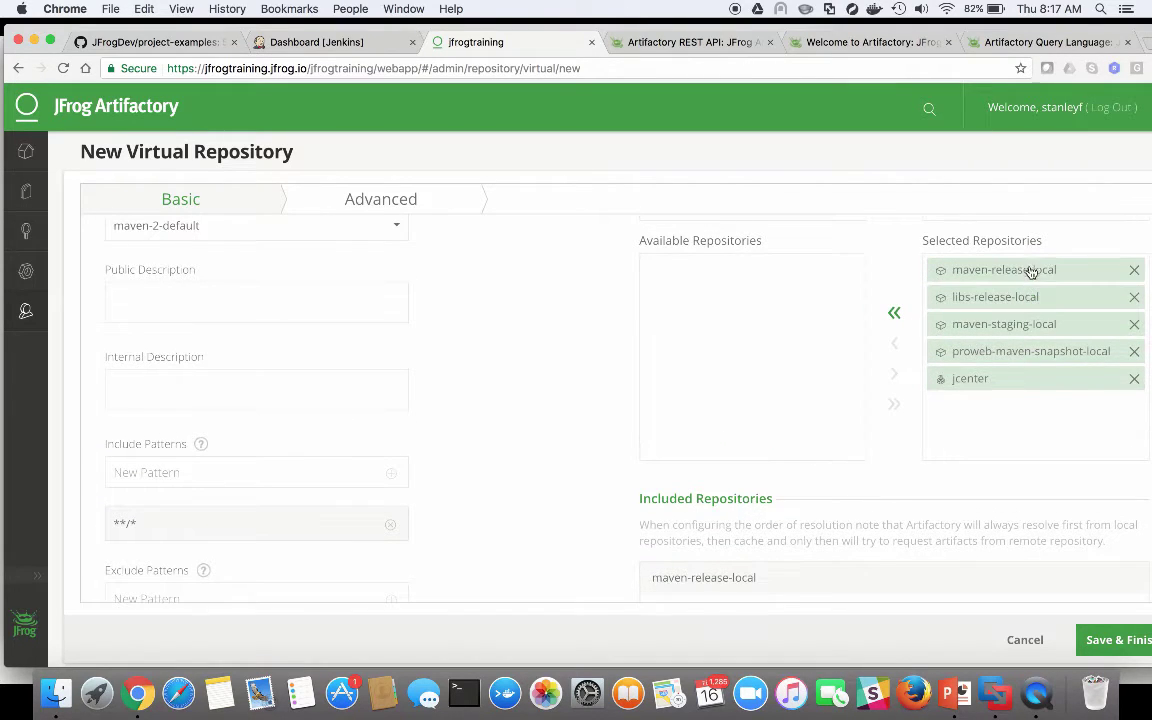
drag(1010, 355, 1007, 299)
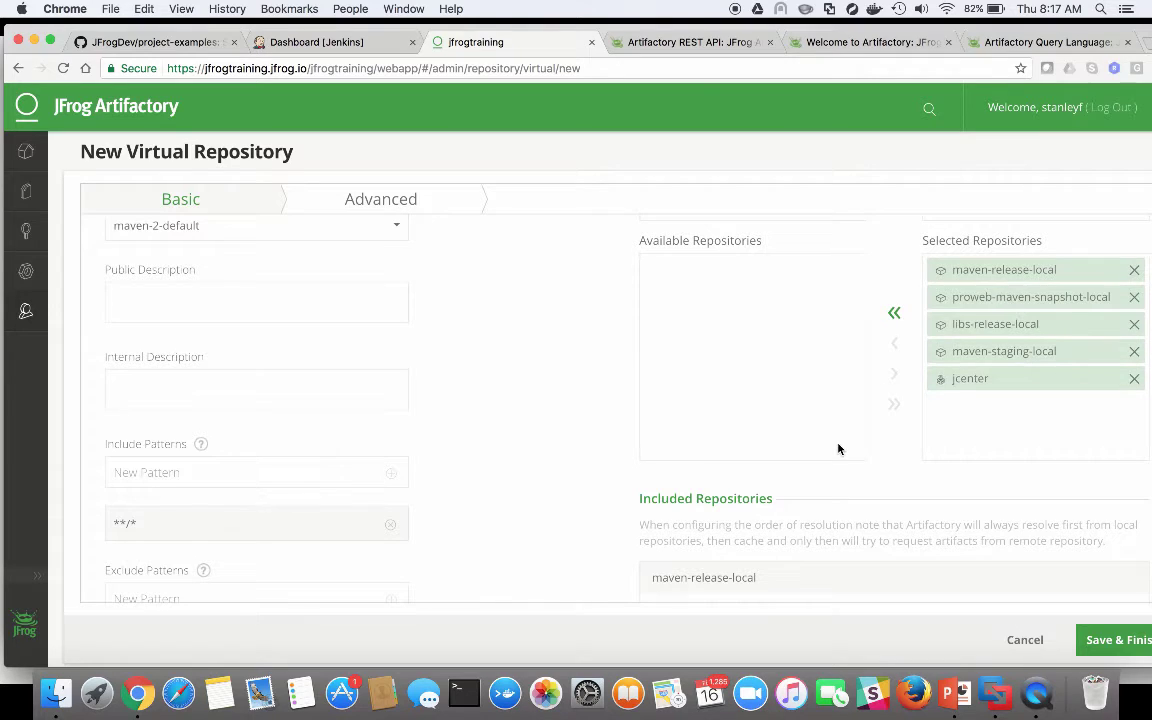
scroll(838, 449, down, 4)
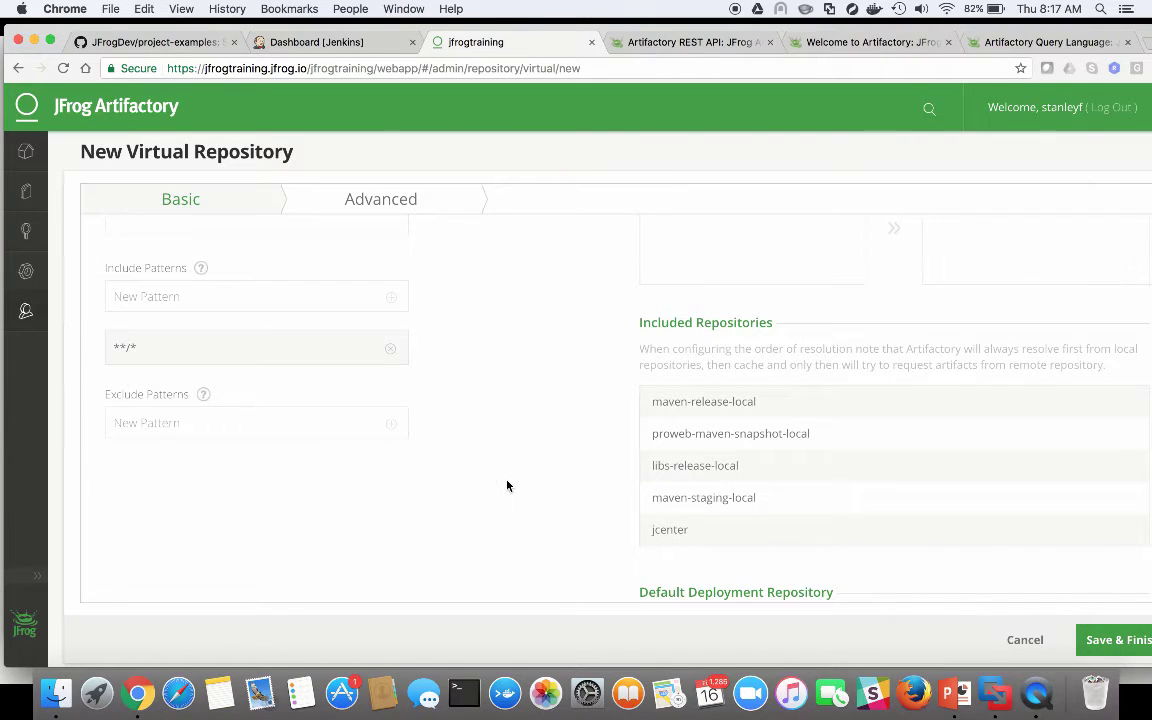
Step: Choose maven-staging-local as the Default Deployment Repository of the new virtual repository
scroll(507, 486, up, 4)
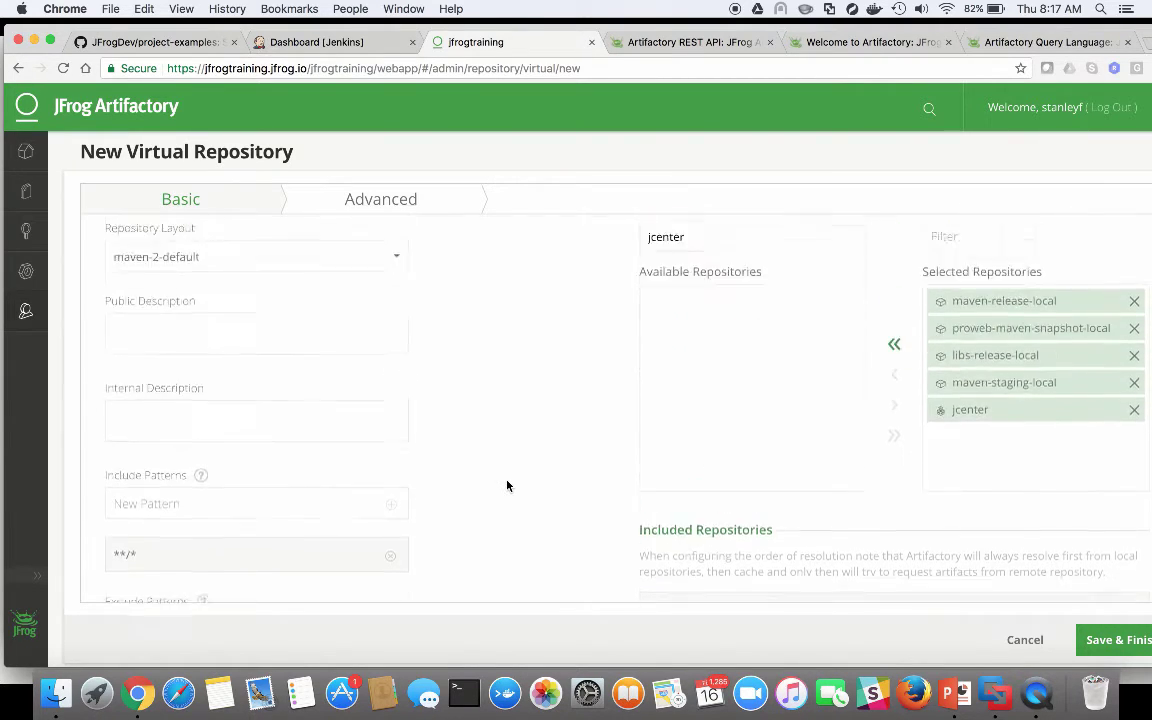
scroll(507, 486, up, 3)
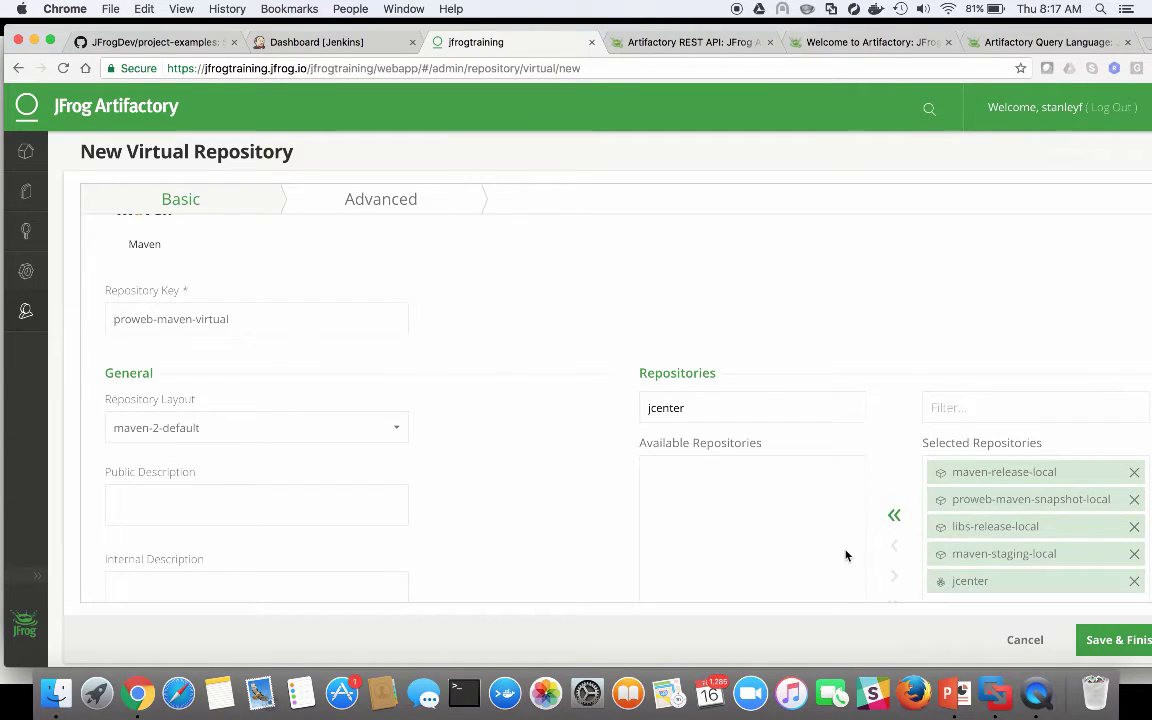
scroll(845, 556, down, 3)
scroll(845, 556, down, 2)
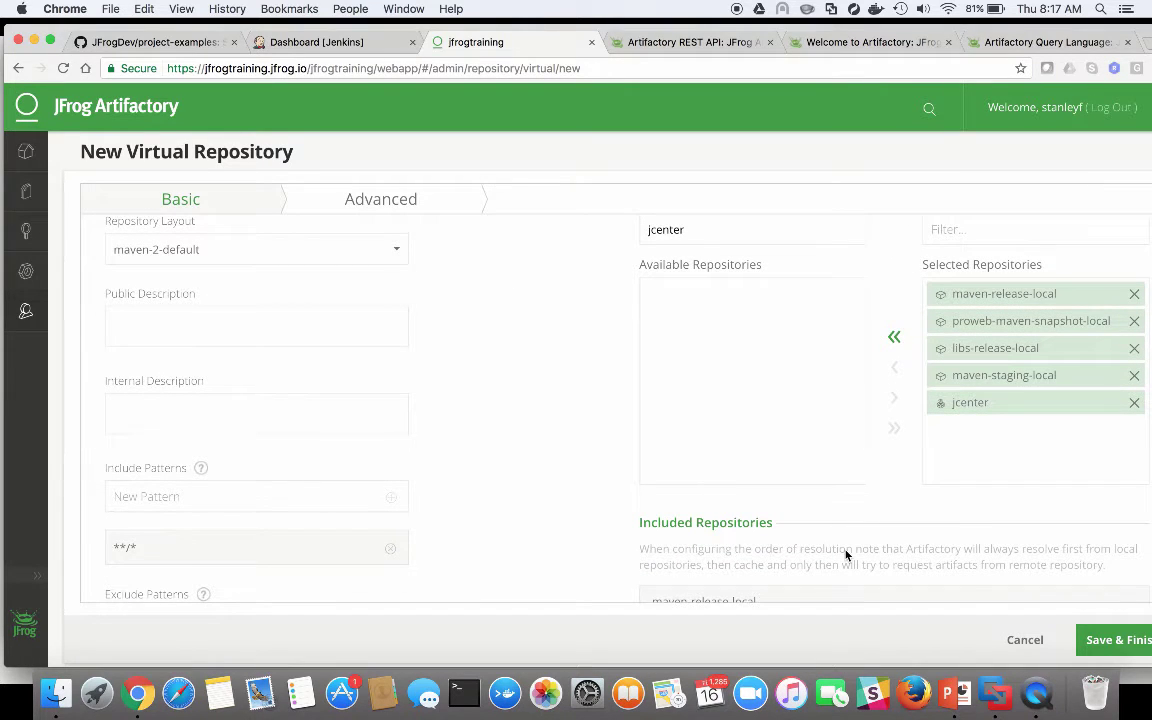
scroll(845, 556, down, 8)
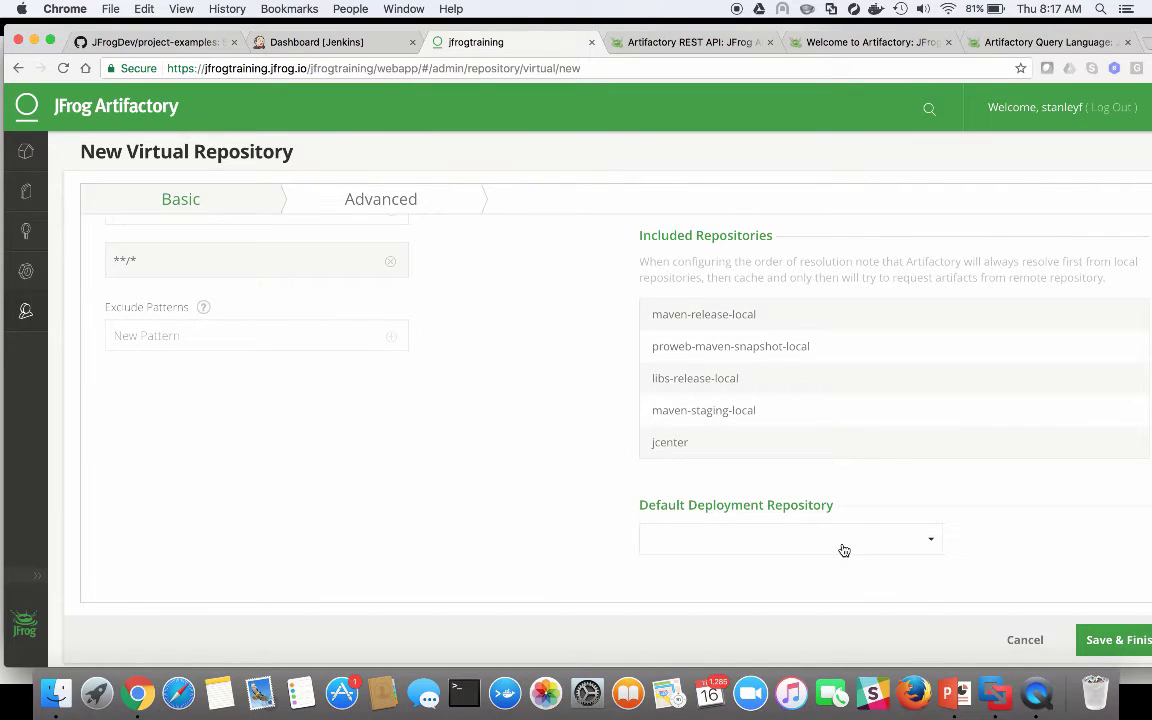
click(842, 541)
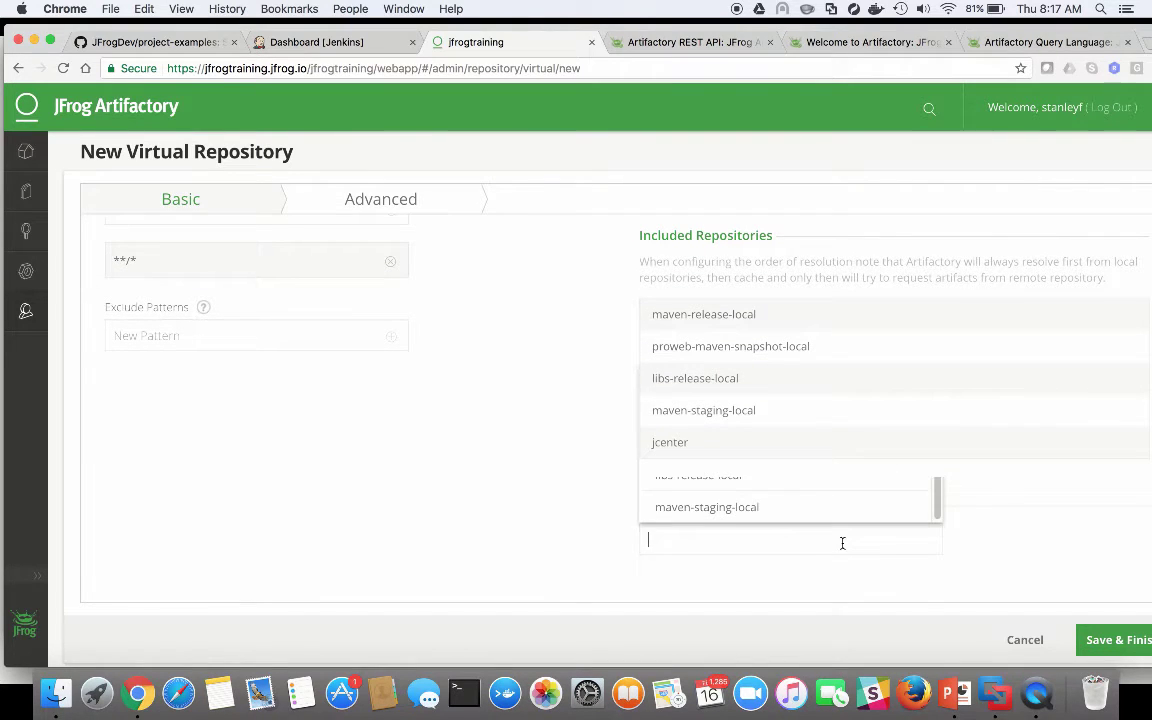
click(749, 508)
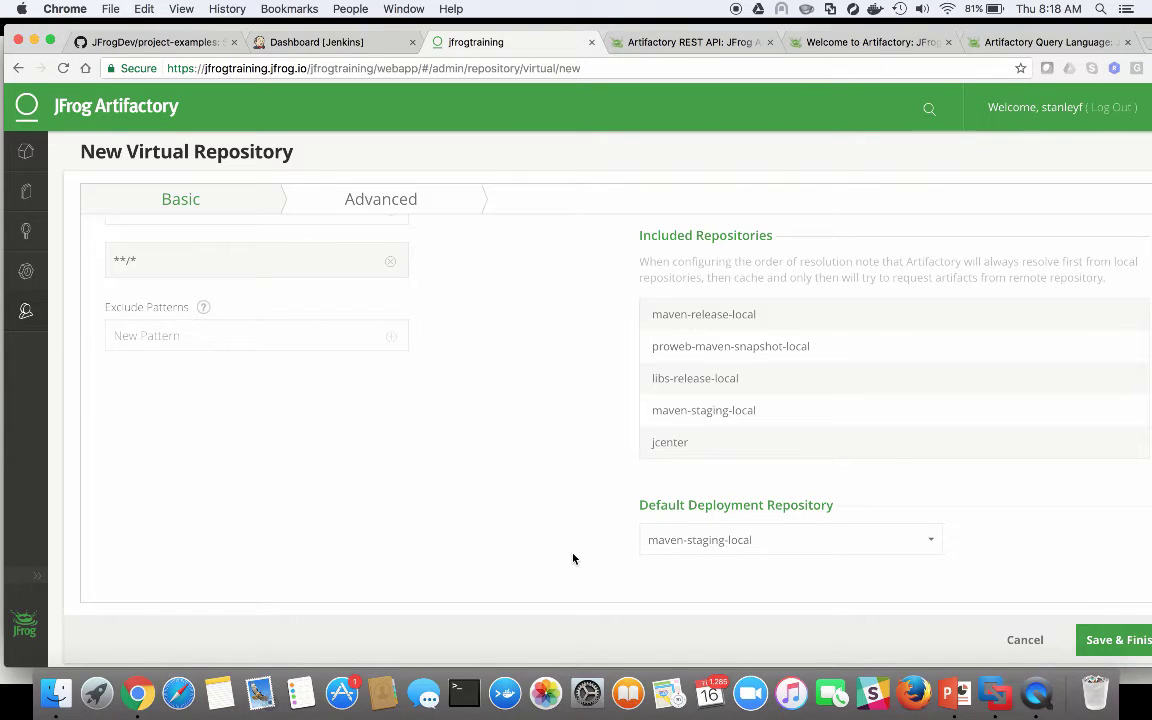
scroll(573, 558, up, 2)
scroll(573, 558, down, 2)
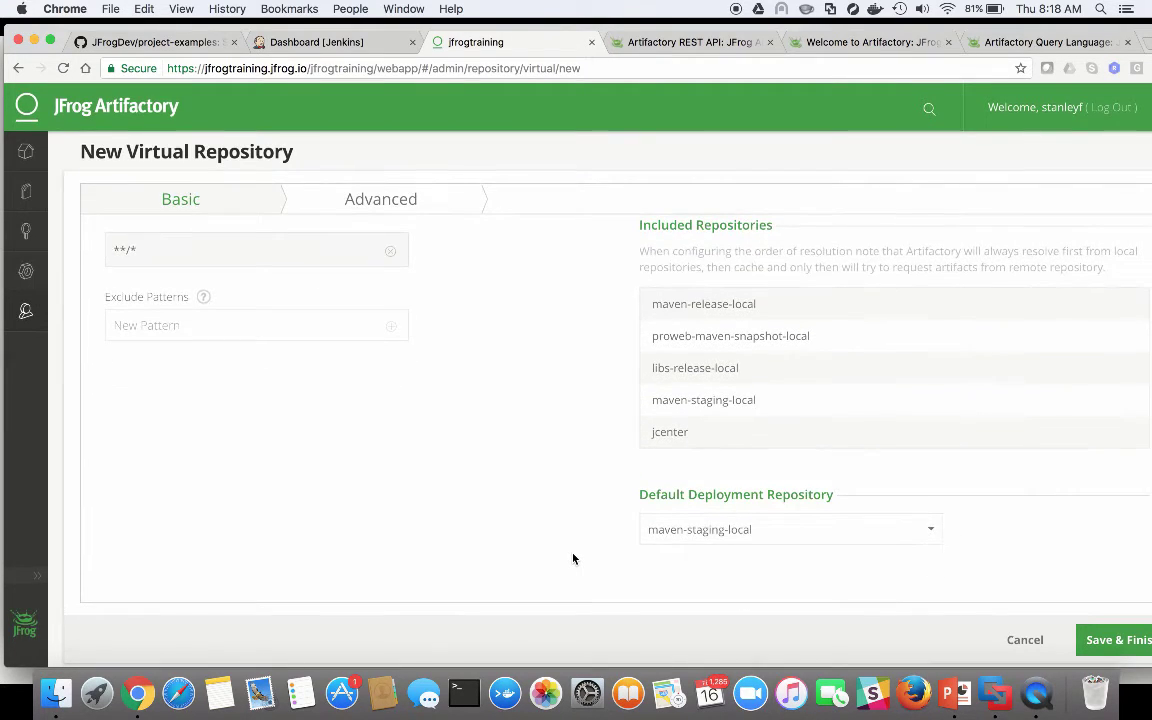
scroll(557, 517, up, 6)
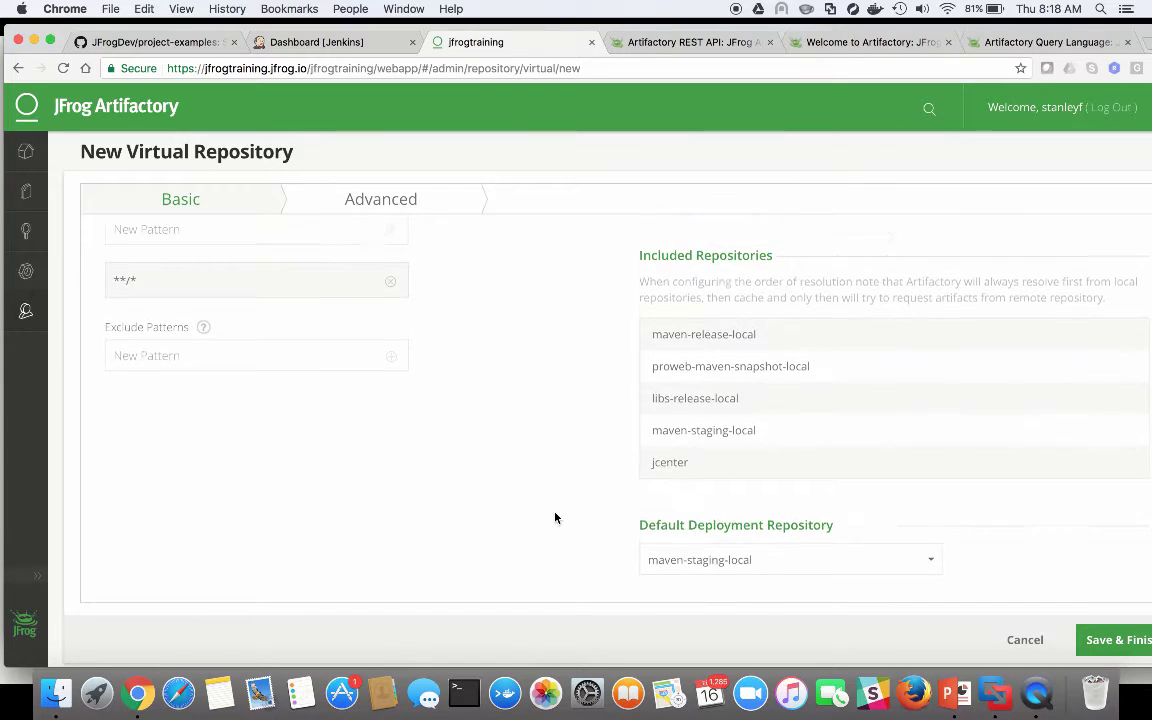
scroll(556, 517, up, 2)
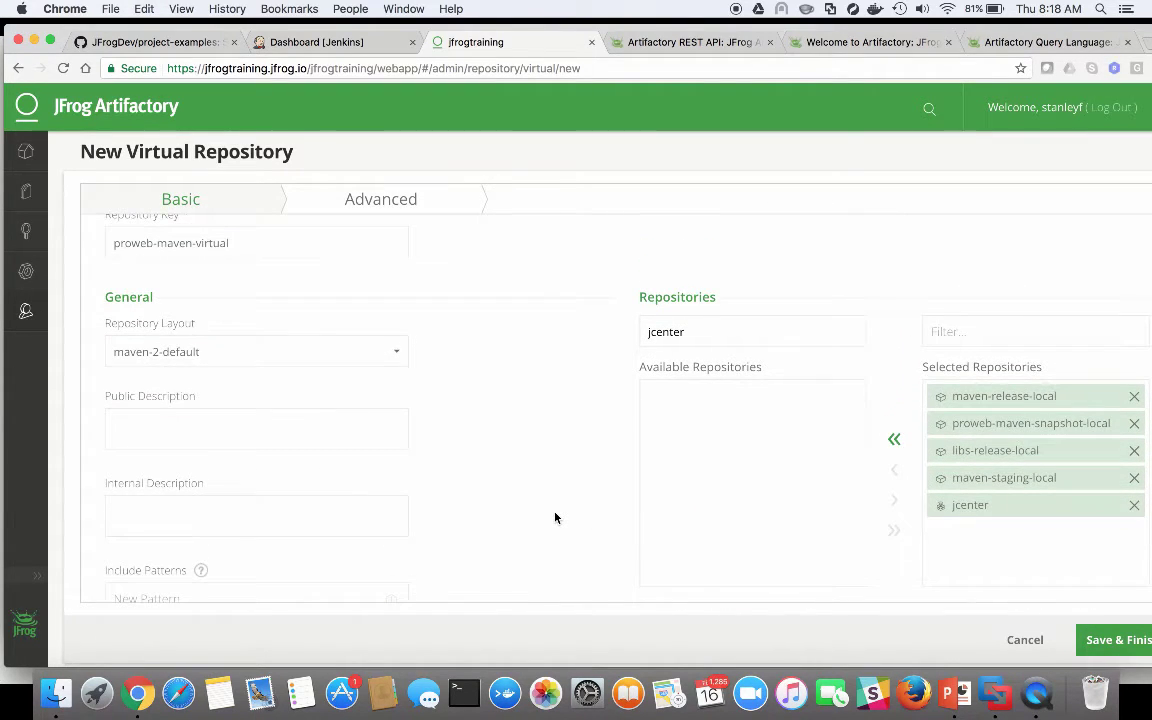
scroll(556, 517, down, 7)
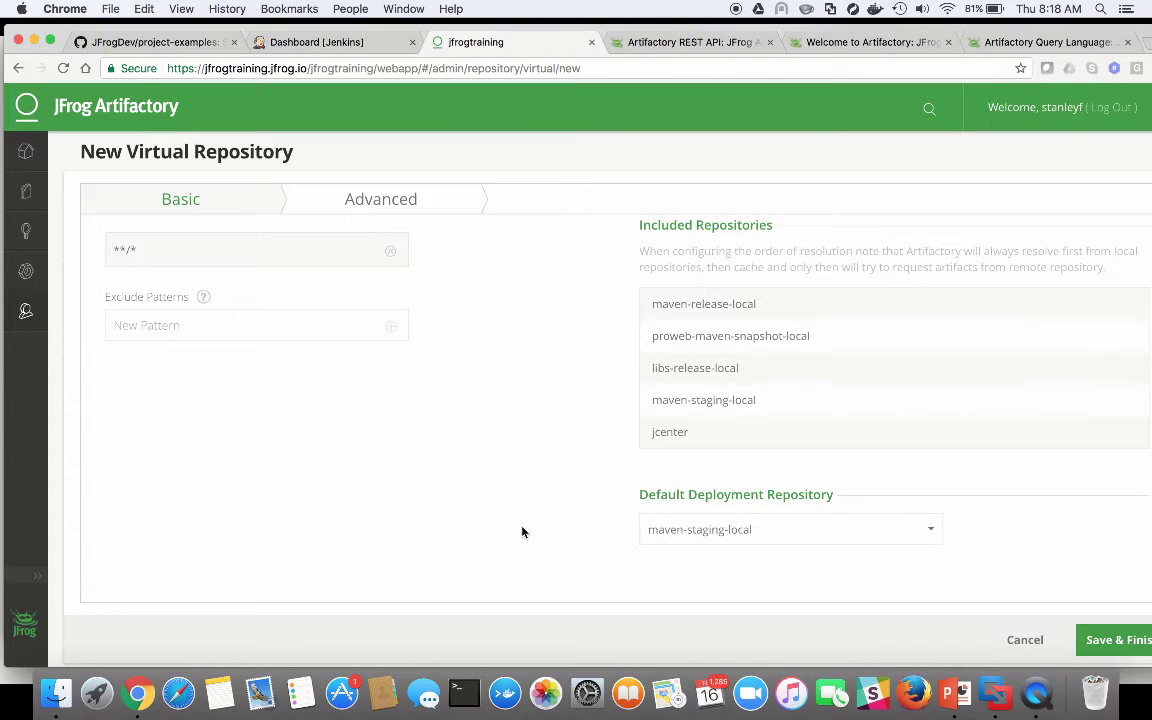
Step: Cancel and discard the unsaved virtual repository, then go to the Artifacts repository browser
click(1025, 640)
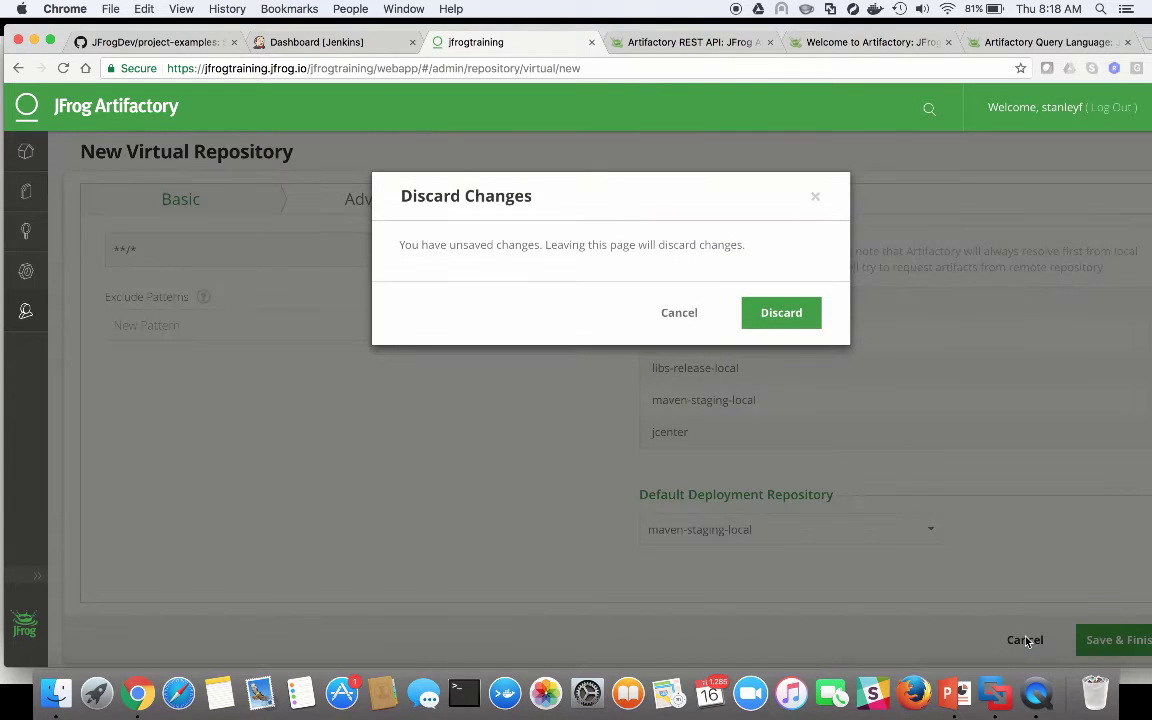
click(782, 314)
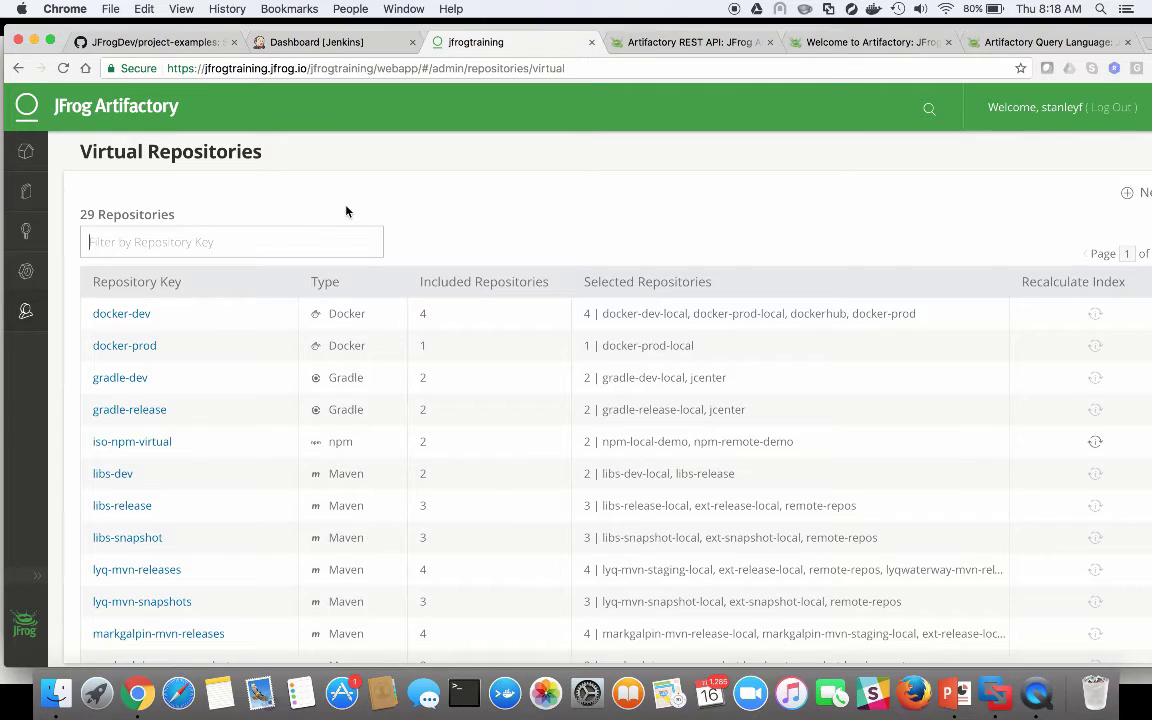
click(26, 314)
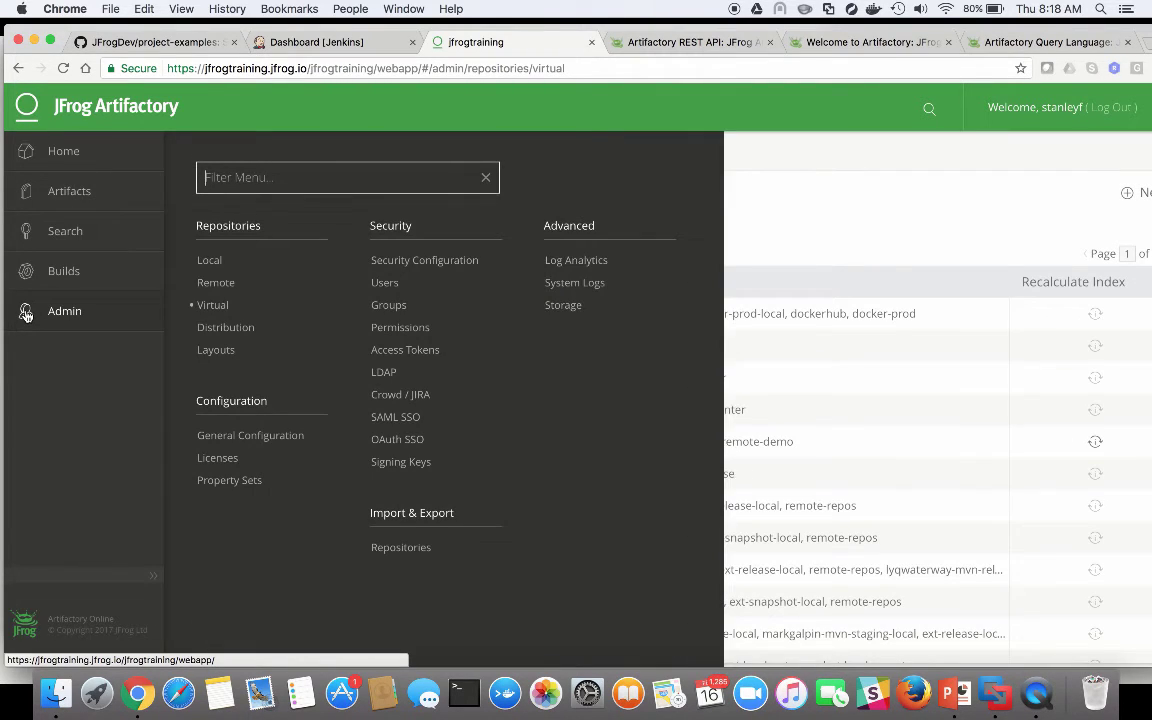
click(73, 195)
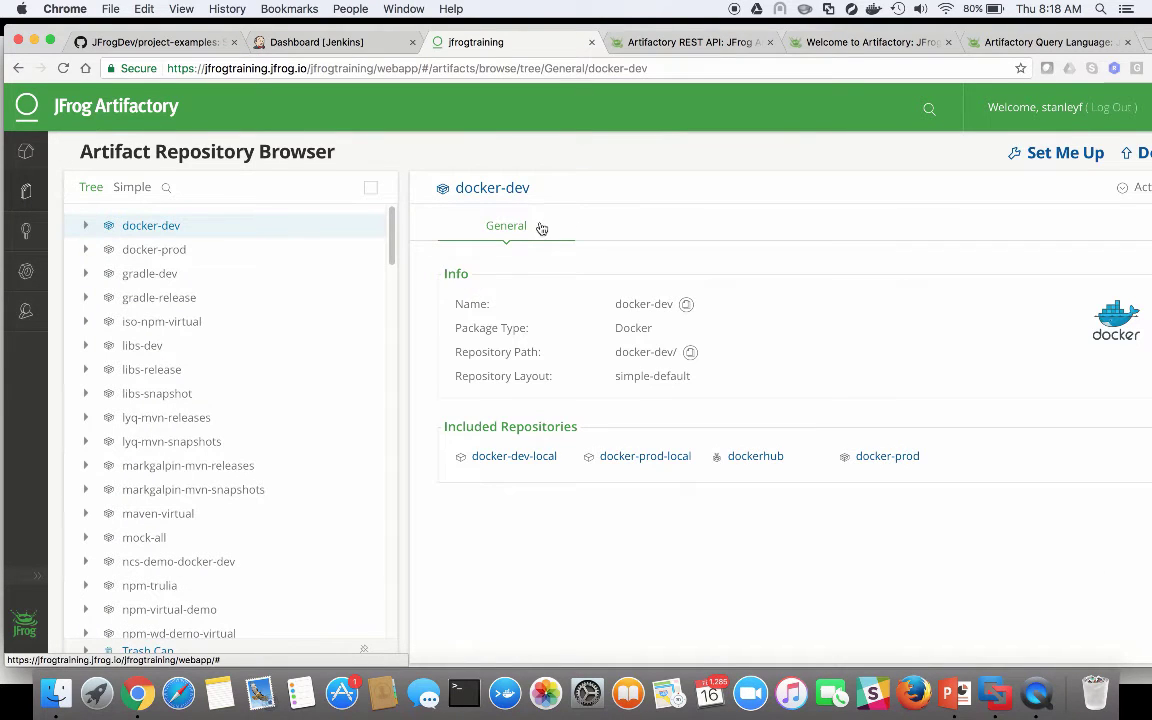
Step: Show Set Me Up instructions with Maven as the tool and proweb-maven-snapshot-local as the repository
click(1060, 157)
click(417, 278)
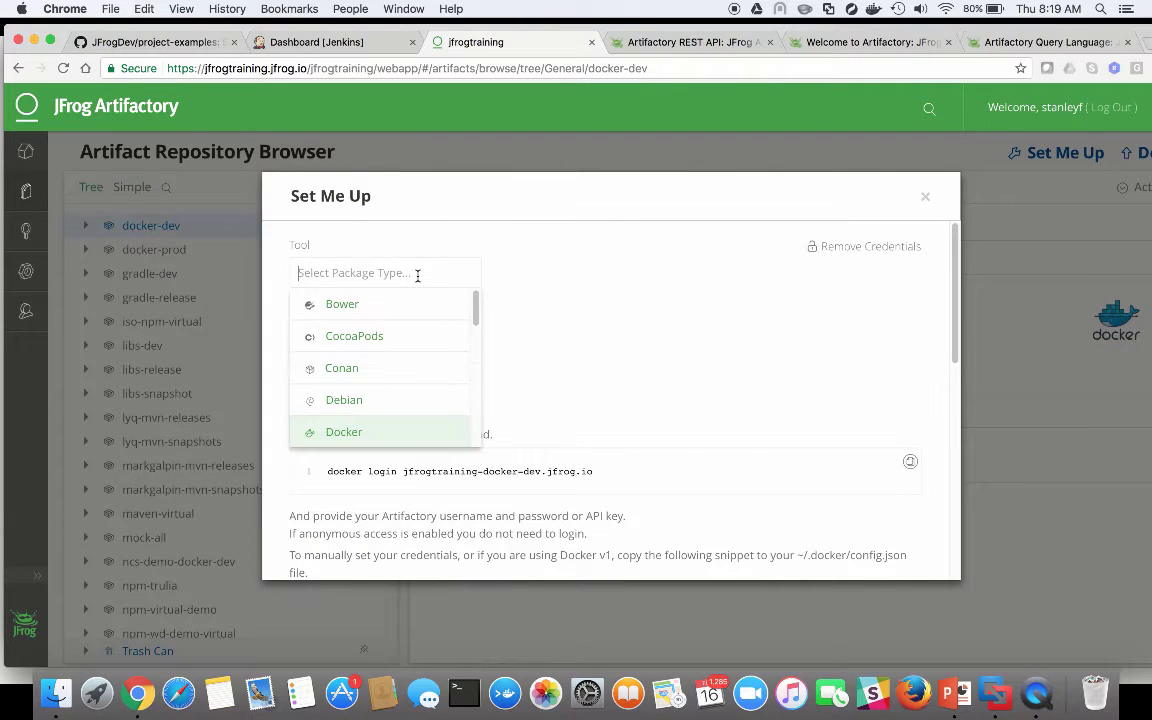
scroll(411, 391, down, 5)
scroll(411, 393, down, 1)
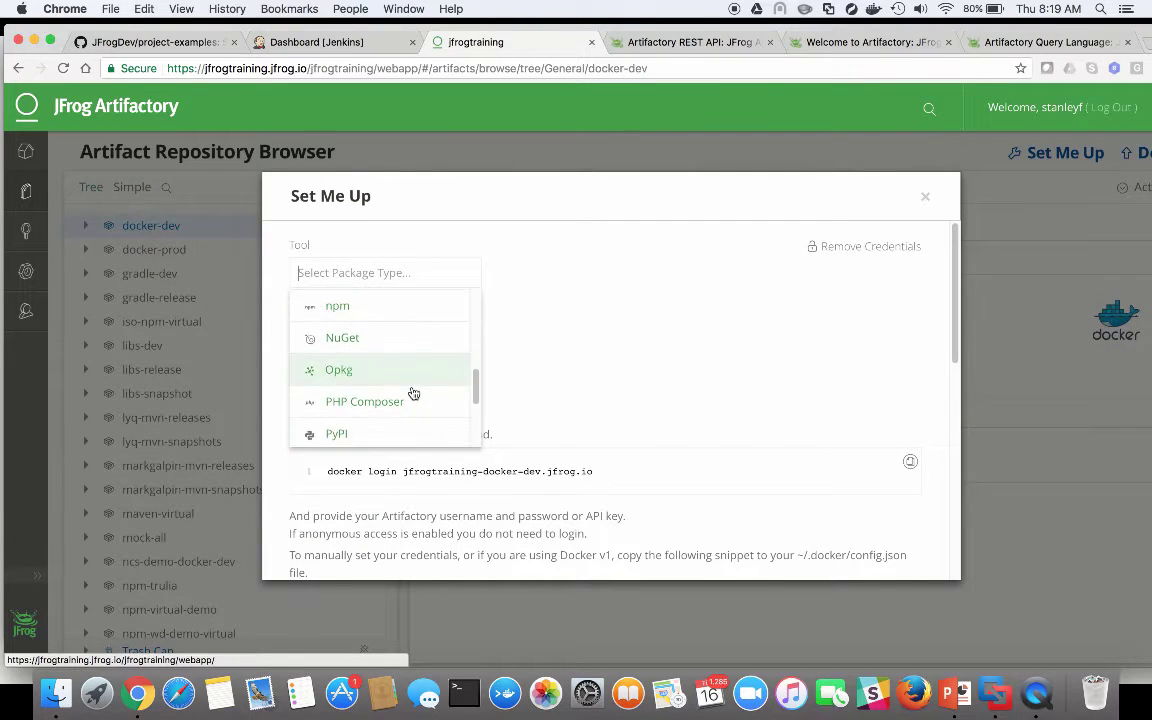
scroll(411, 393, up, 3)
click(393, 338)
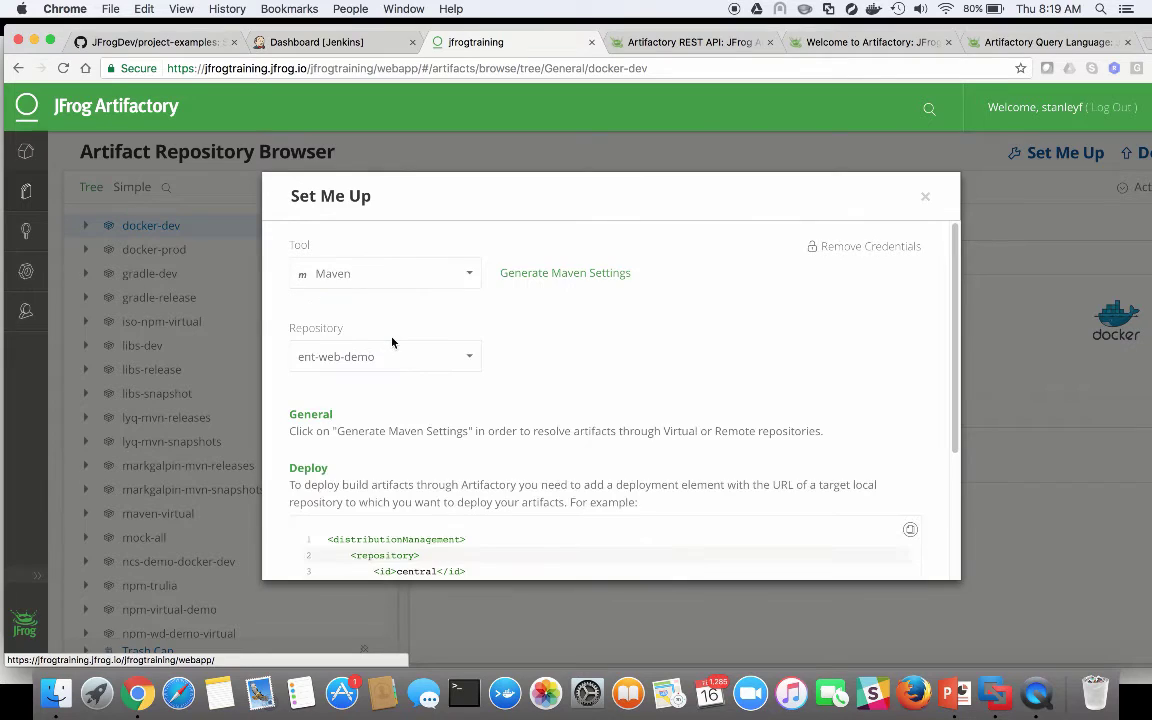
click(469, 358)
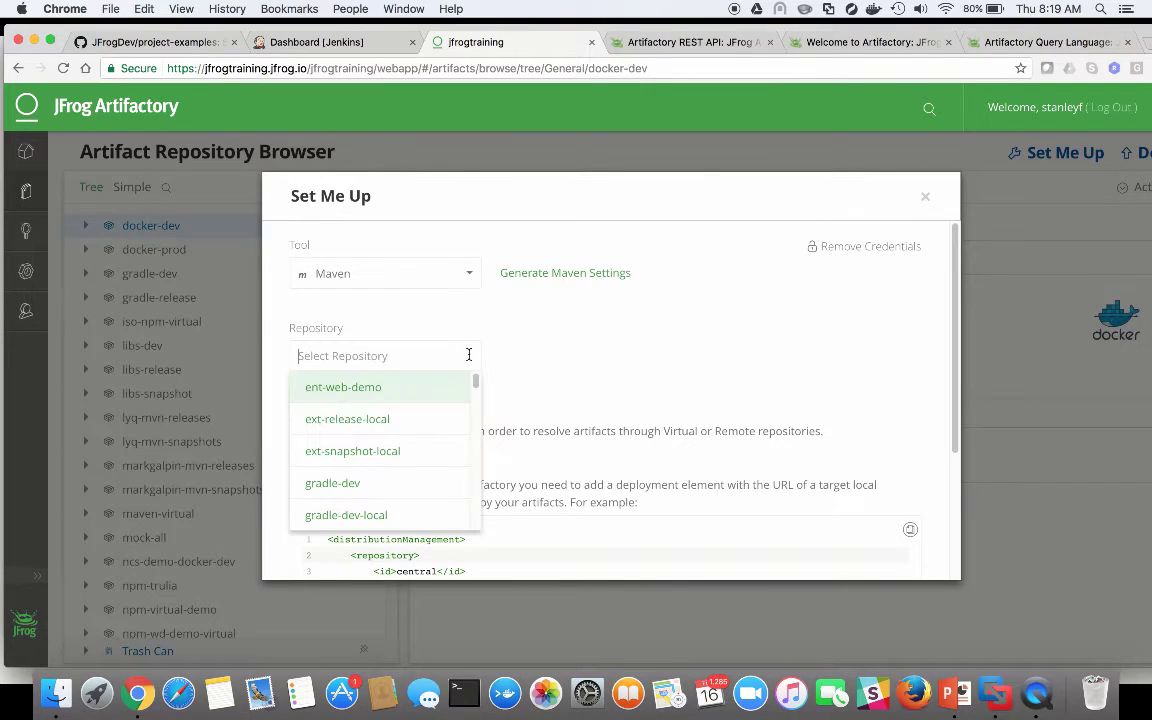
text(proweb)
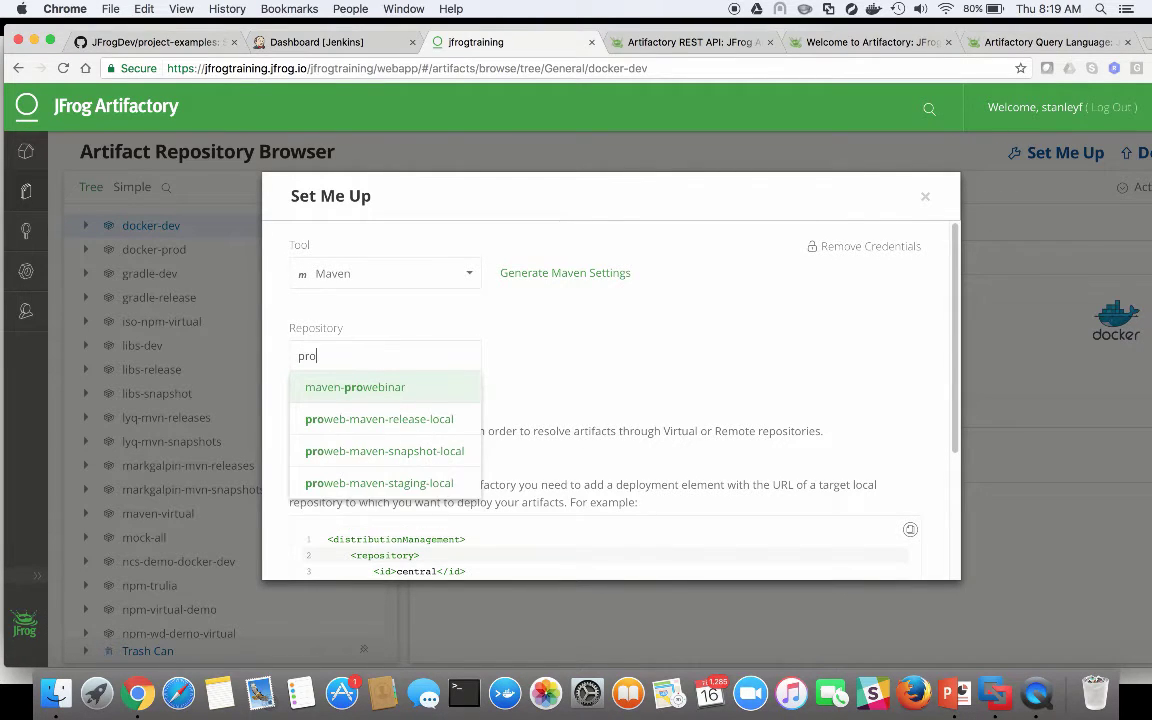
click(419, 451)
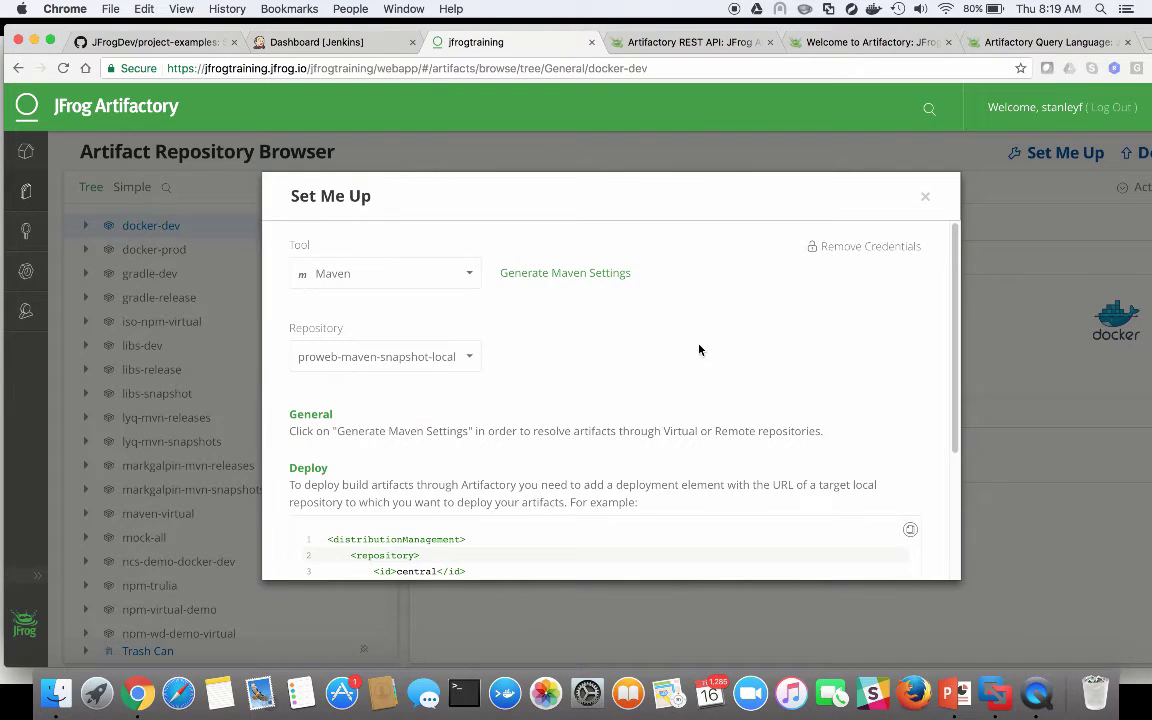
Step: In the Maven settings generator, choose maven-virtual for both Releases and Snapshots
click(568, 275)
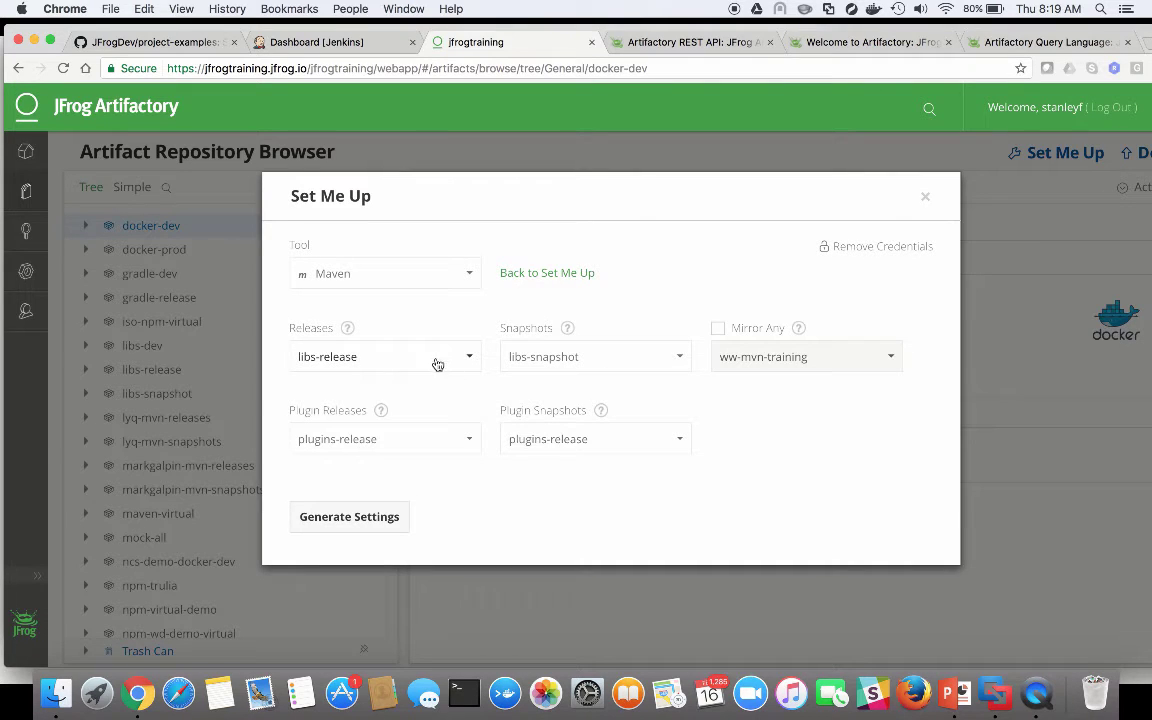
click(424, 357)
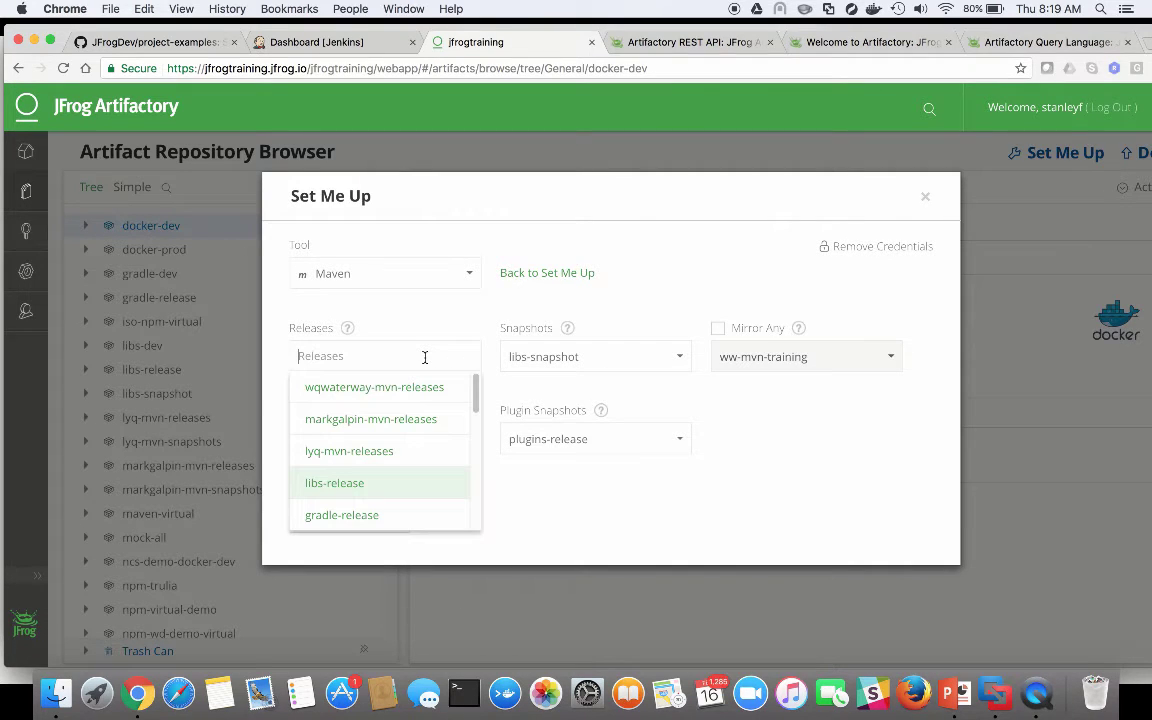
text(maven)
click(385, 388)
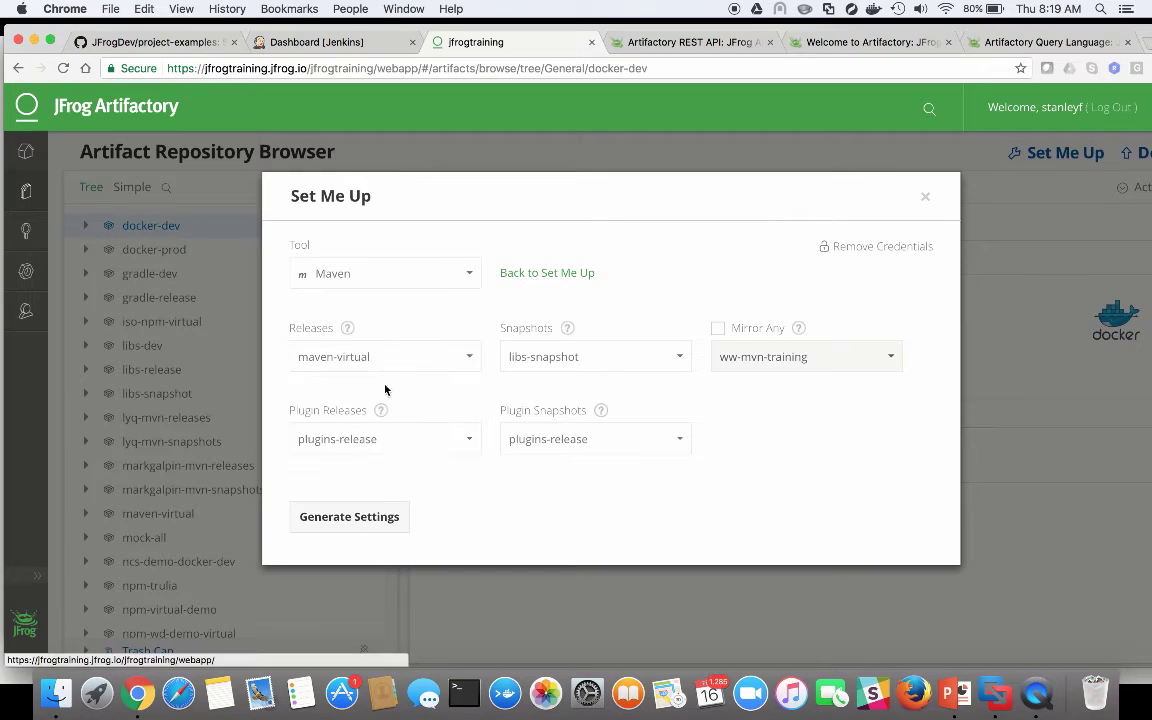
click(563, 357)
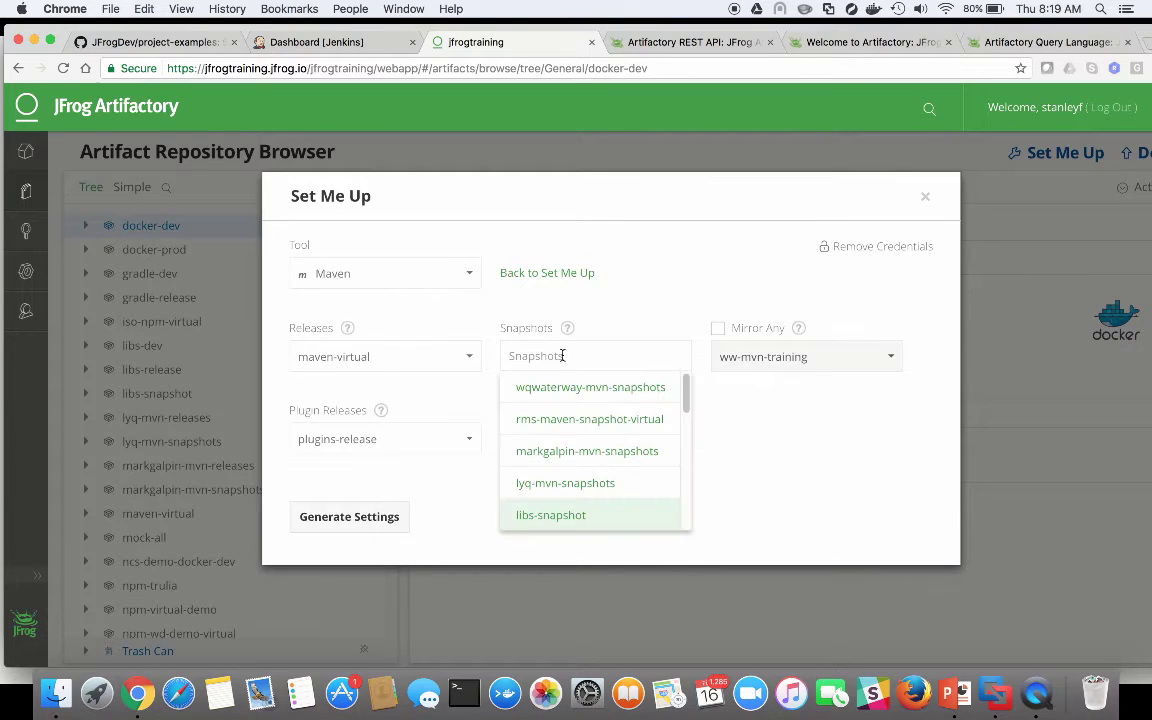
text(maven)
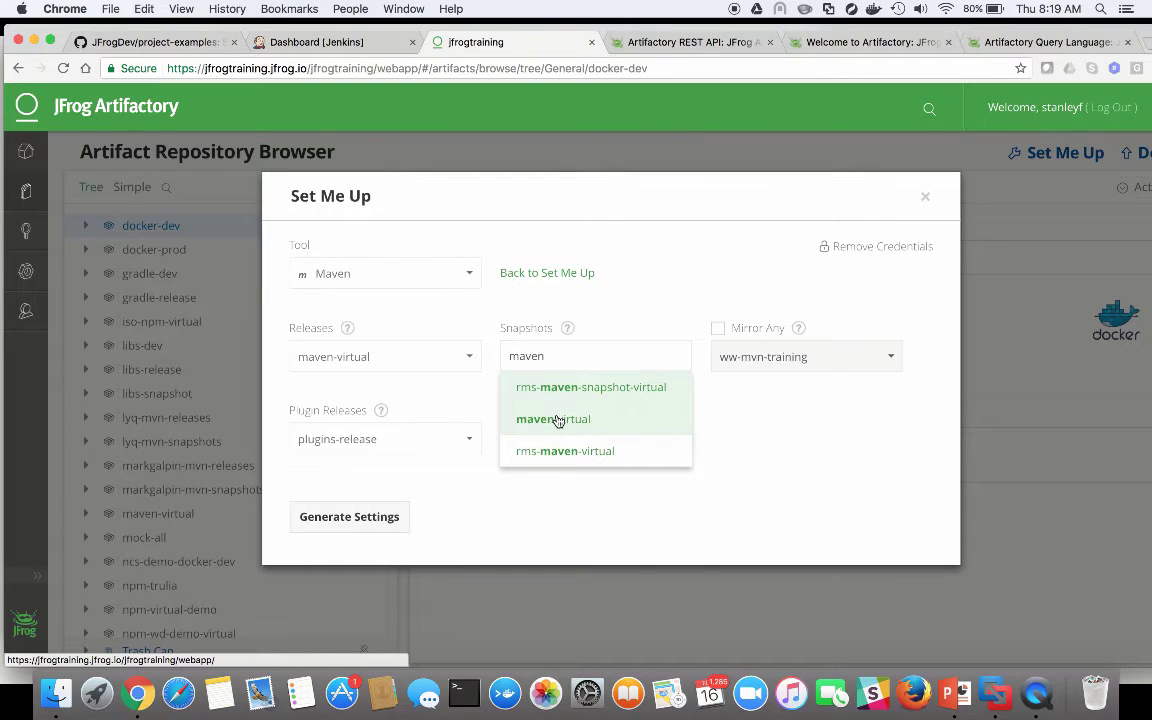
click(576, 422)
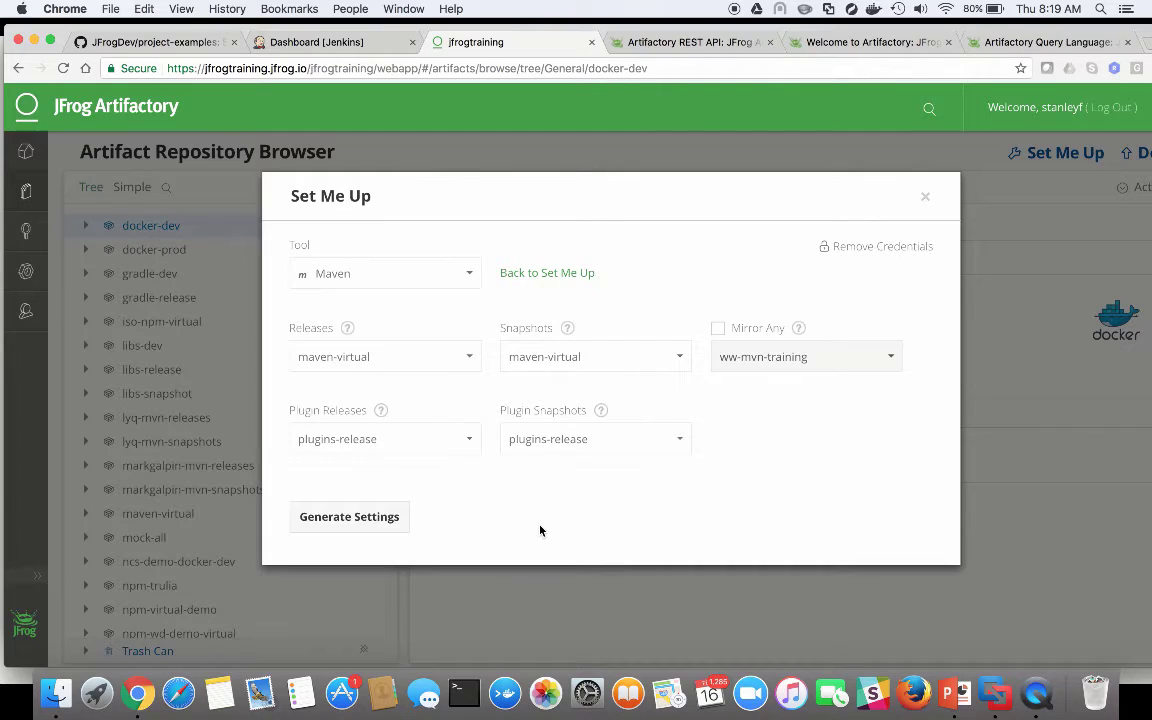
Step: Generate the Maven settings.xml and review the resulting XML
click(365, 525)
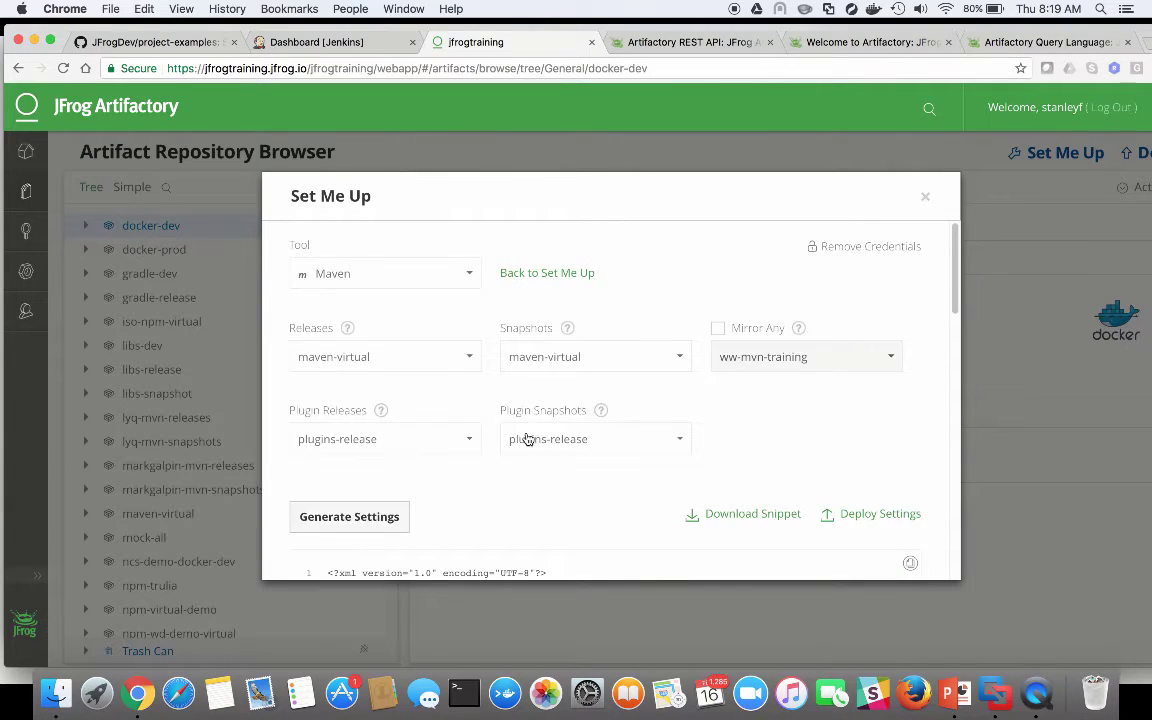
scroll(535, 450, down, 5)
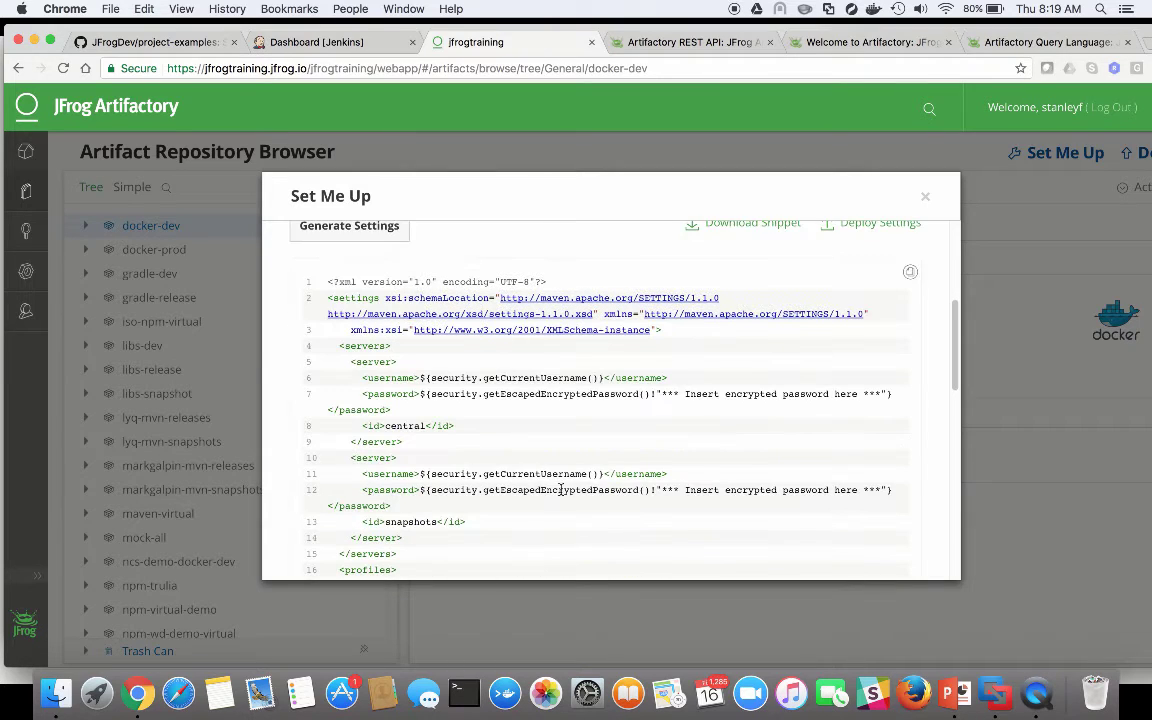
scroll(562, 505, down, 1)
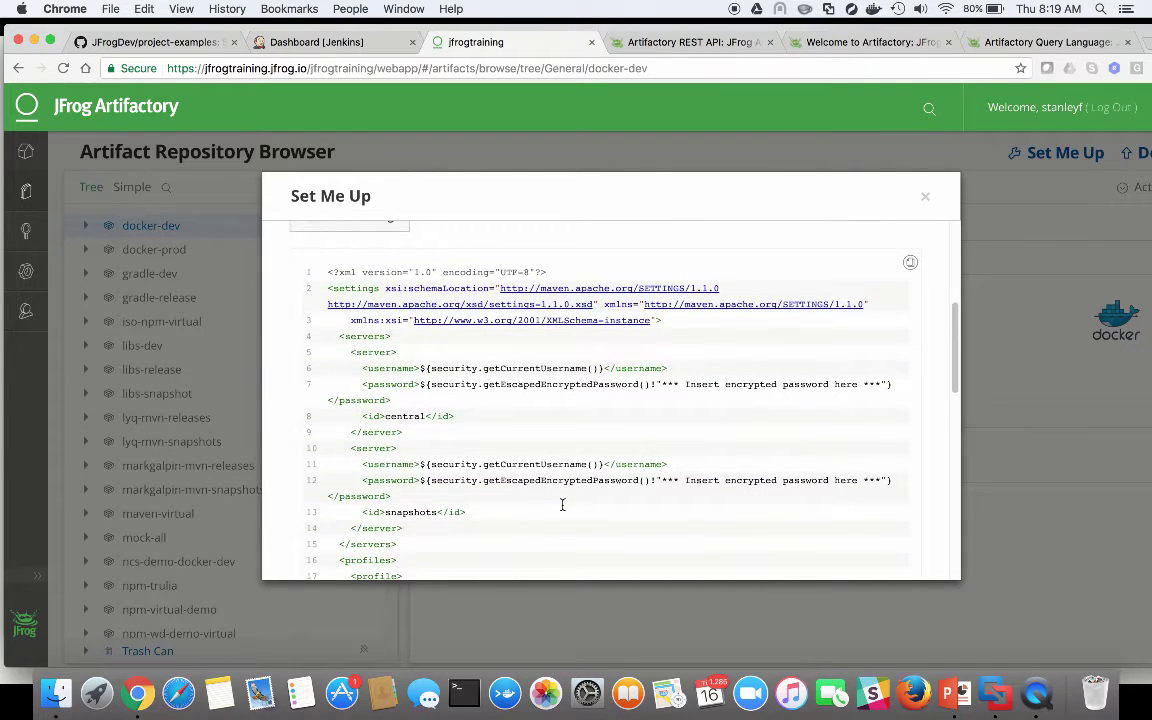
scroll(562, 505, down, 3)
scroll(562, 505, down, 4)
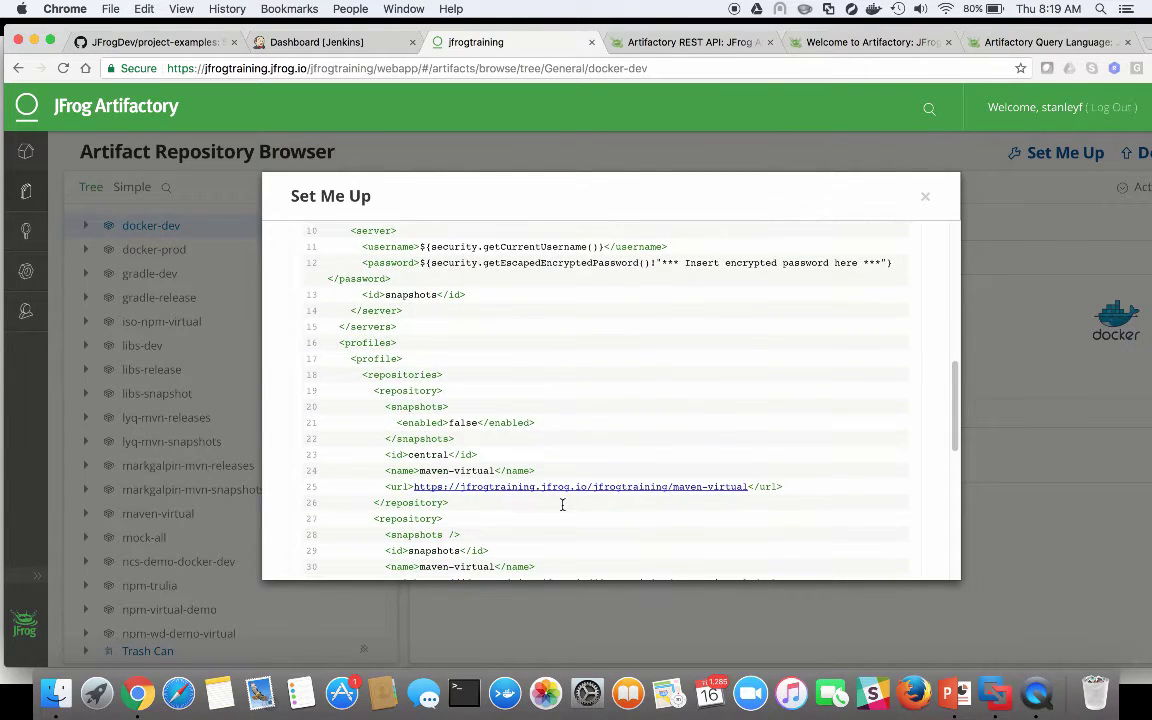
scroll(562, 505, up, 12)
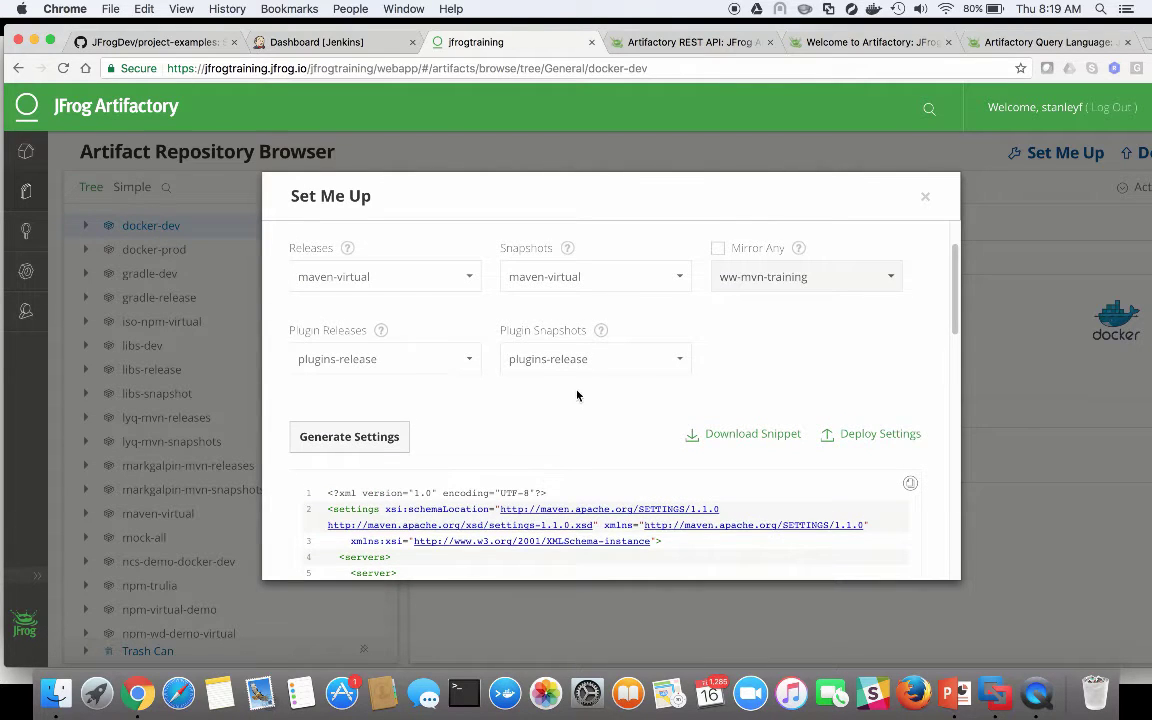
Step: Deploy settings.xml to the proweb-maven-dev-tools target repository and dismiss the success notice
click(845, 436)
scroll(609, 441, down, 2)
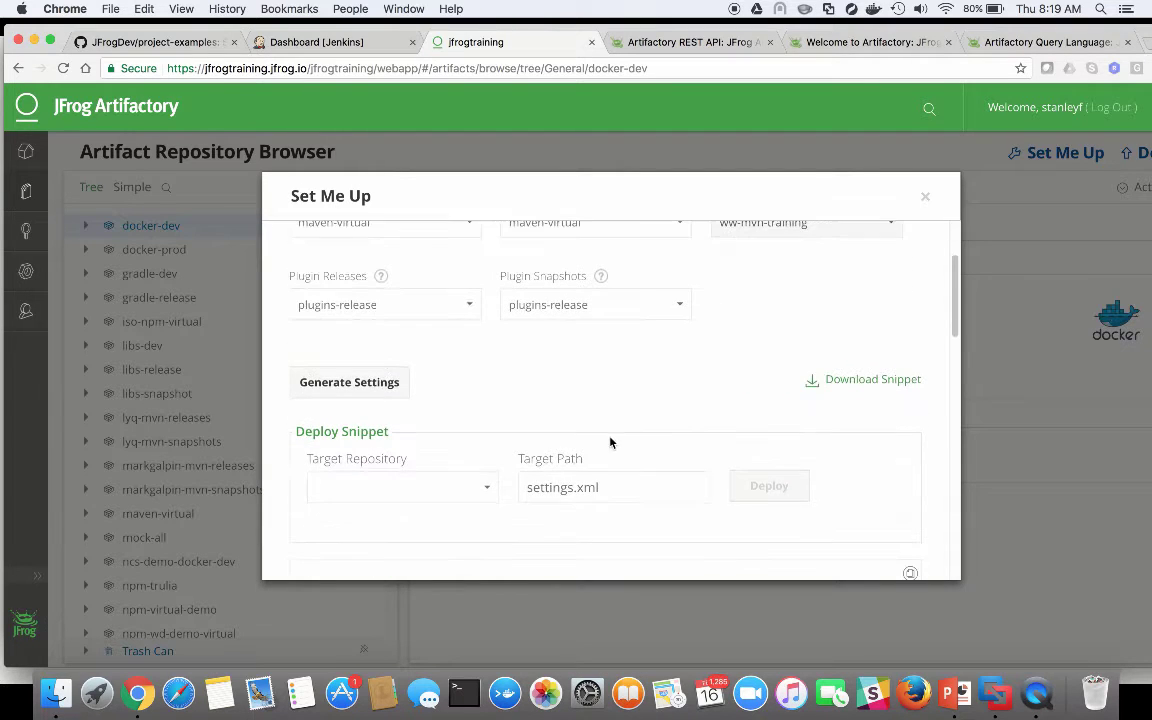
click(486, 487)
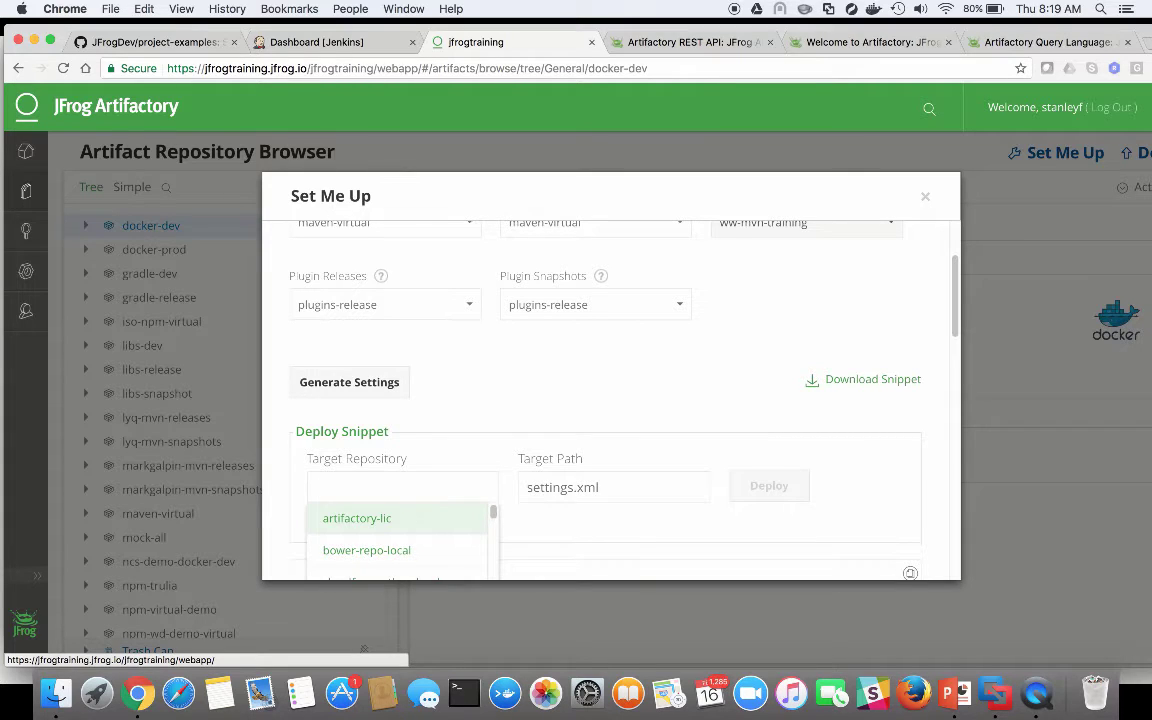
text(pro)
text(web)
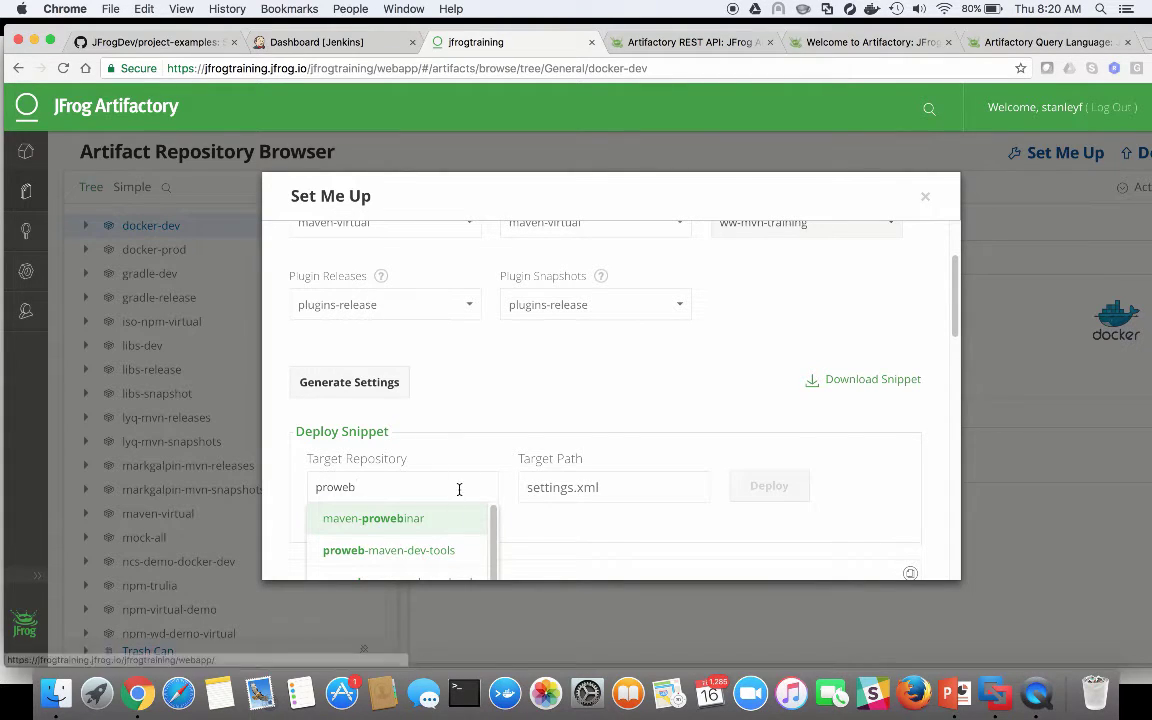
click(406, 530)
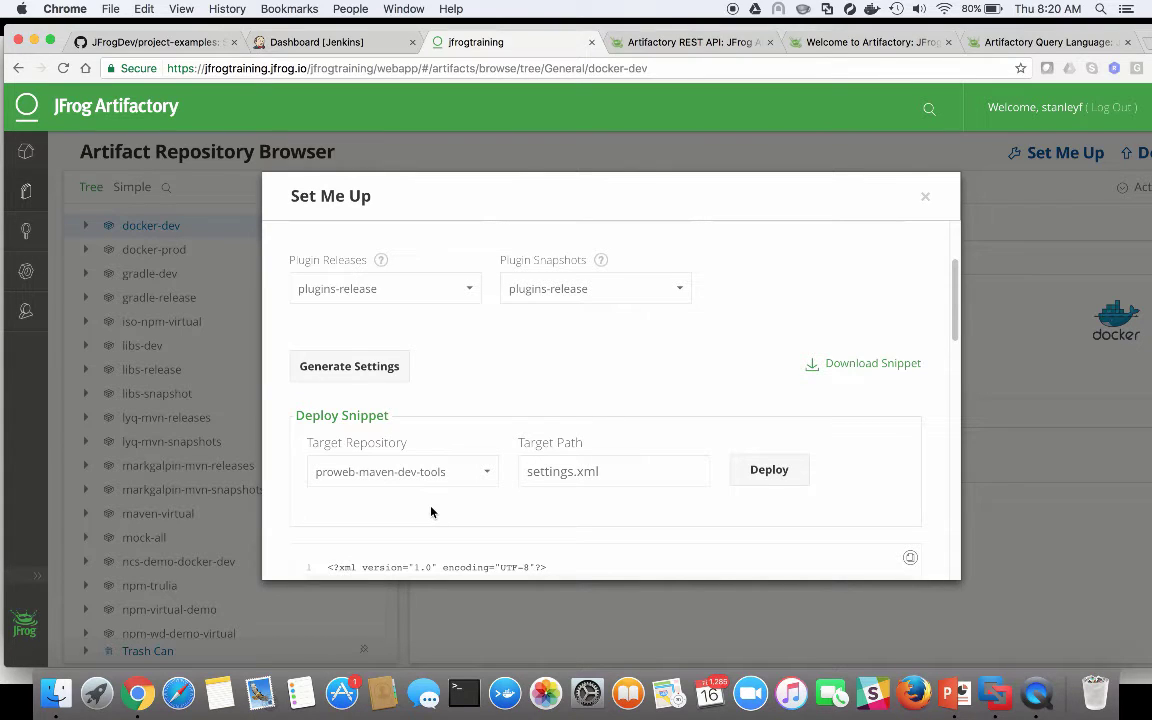
click(780, 473)
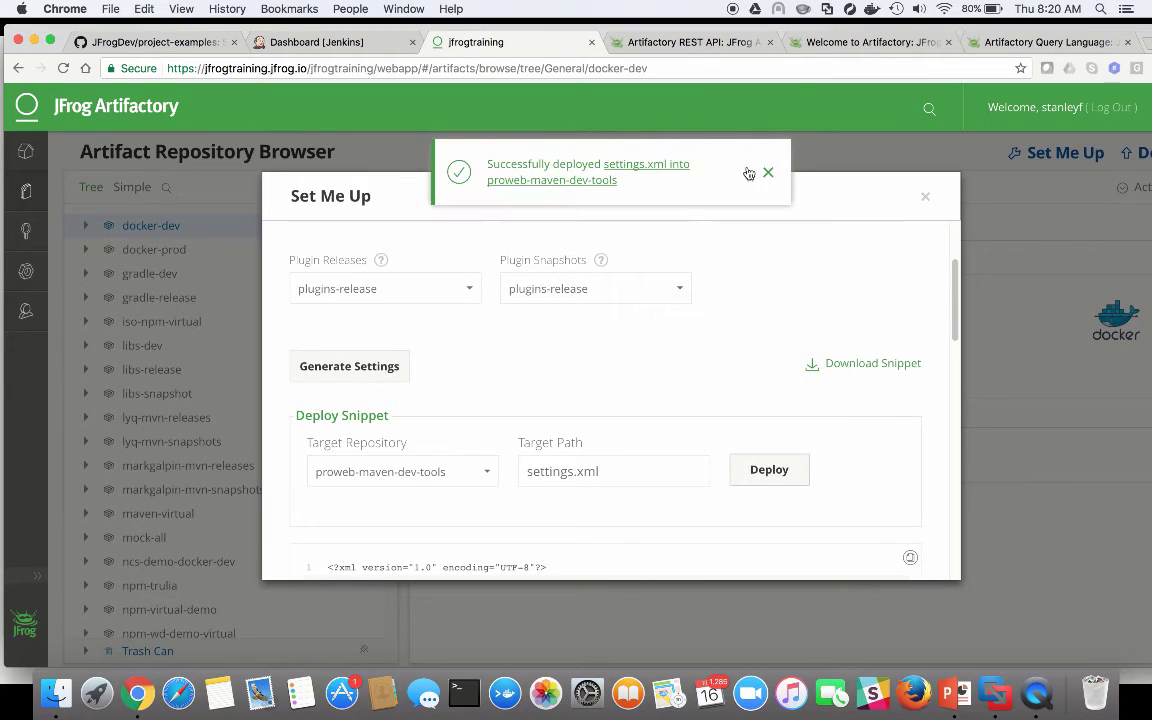
click(766, 172)
Step: Close Set Me Up and Quick Find 'proweb-maven-dev' in the repository tree
click(924, 198)
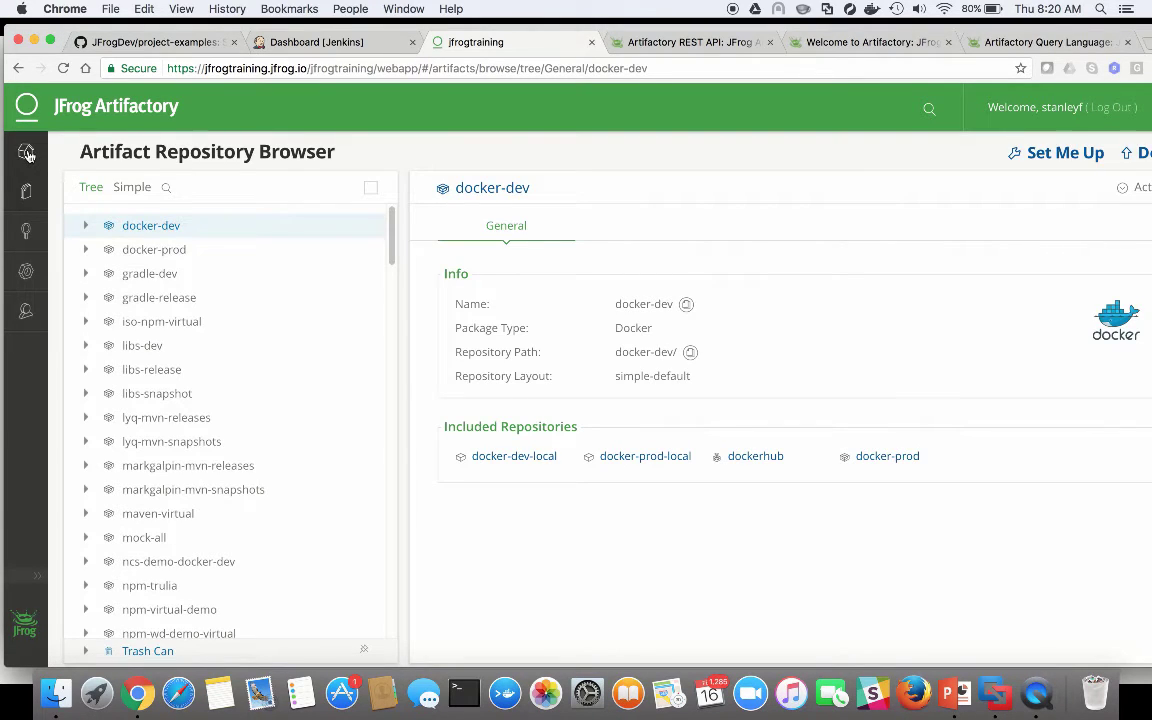
mouse_move(26, 150)
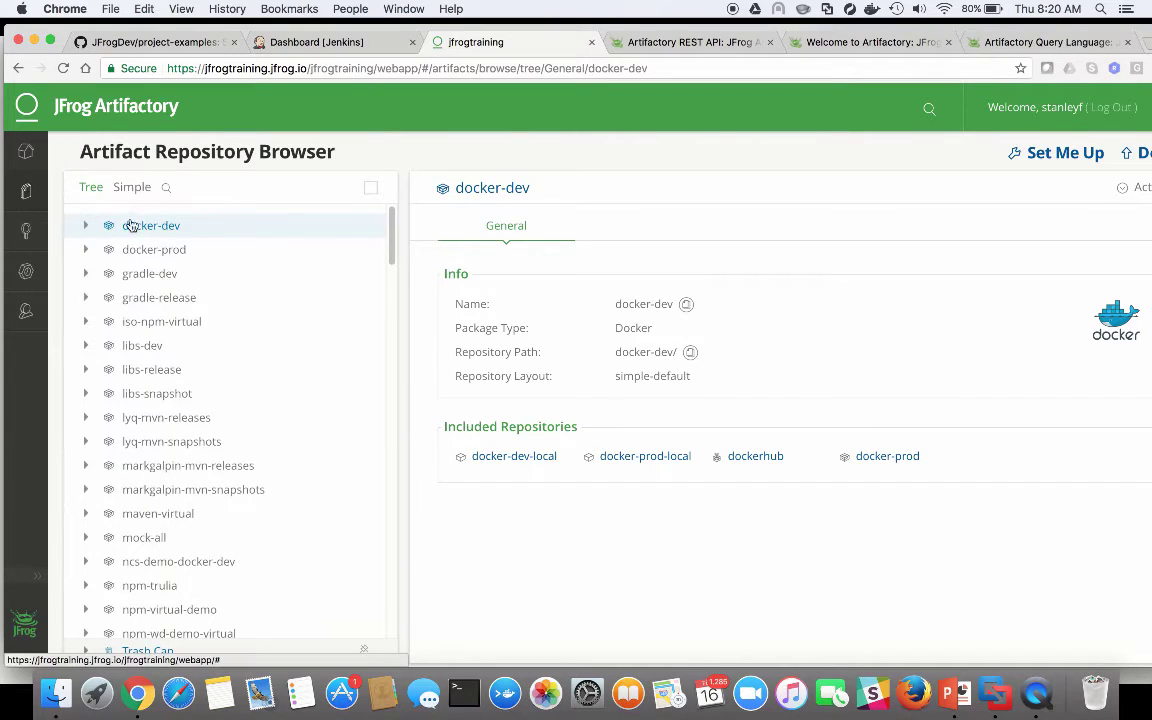
click(162, 186)
text(mave)
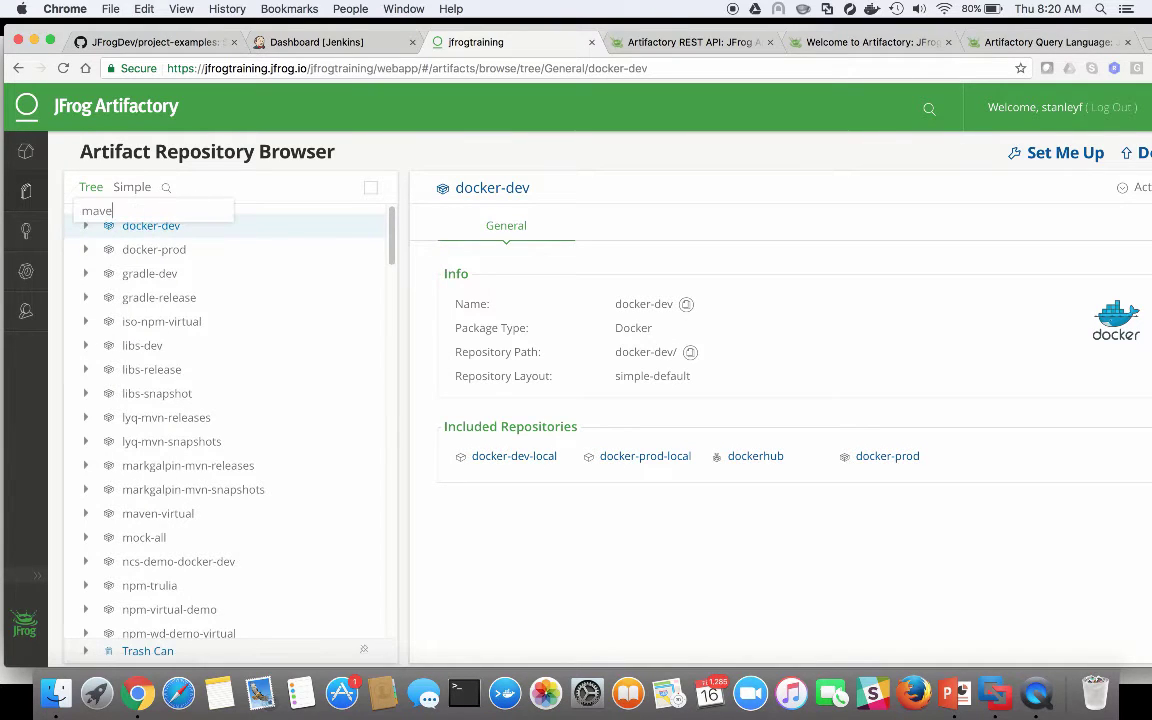
text(n-deve)
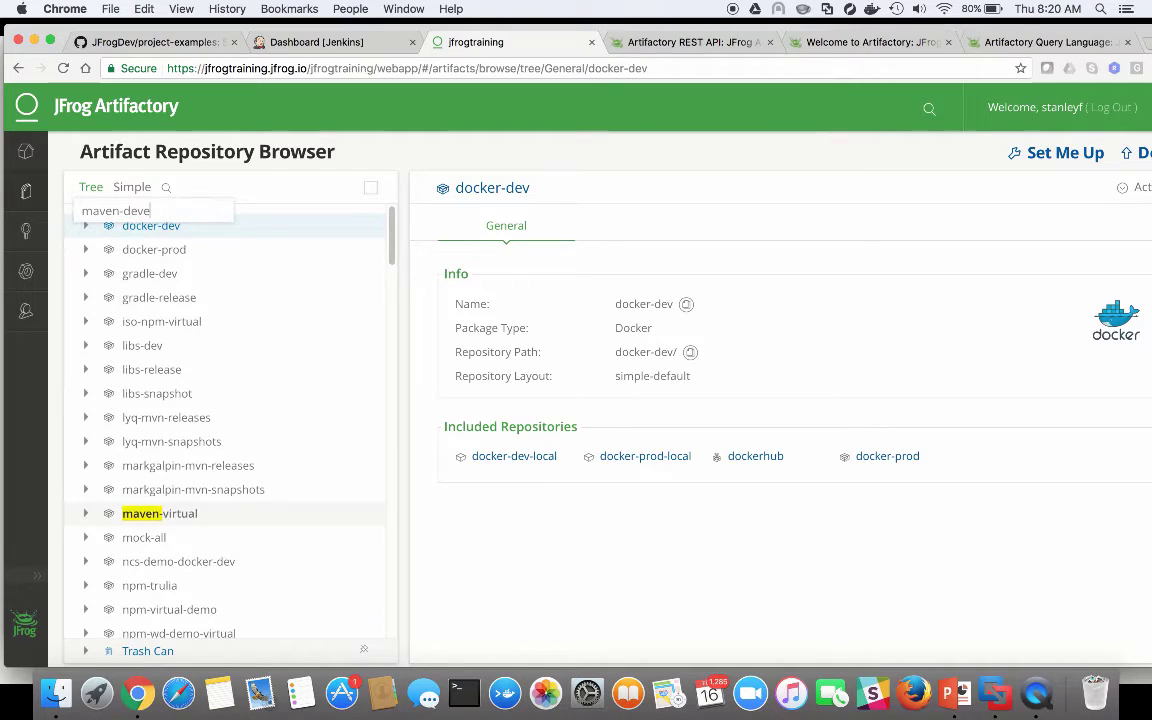
key(BackSpace)
key(BackSpace)
key(BackSpace)
key(BackSpace)
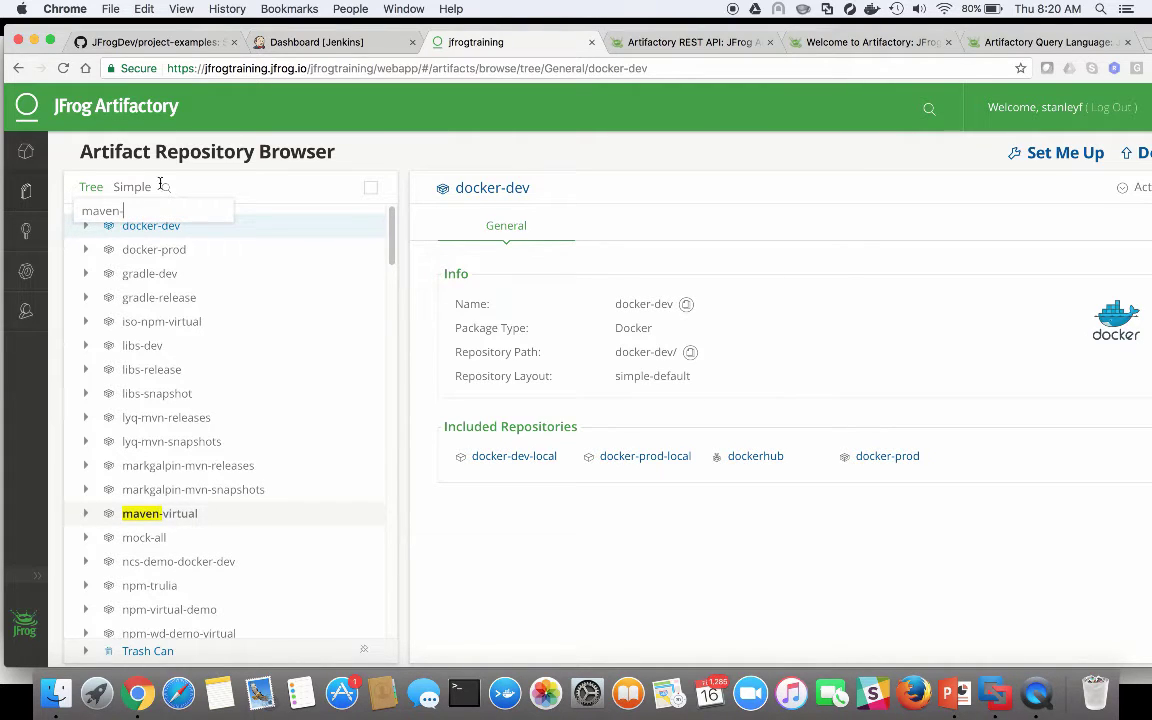
key(BackSpace)
key(BackSpace)
key(BackSpace)
key(BackSpace)
key(BackSpace)
key(BackSpace)
text(proweb)
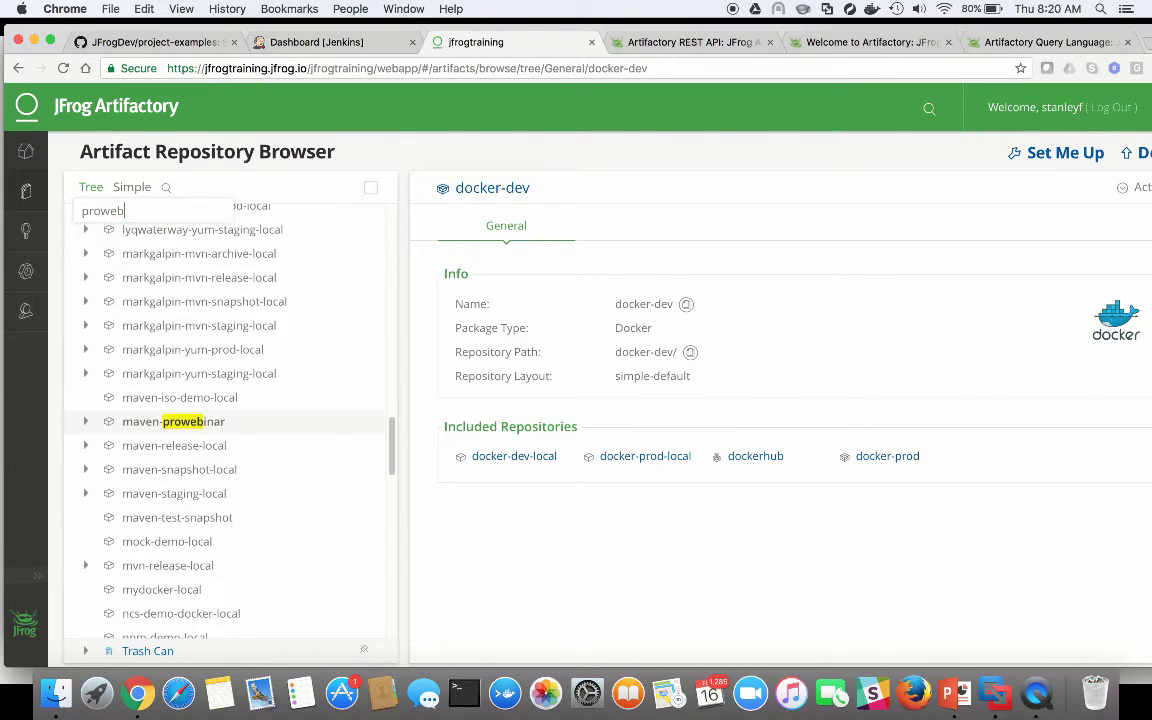
text(-maven)
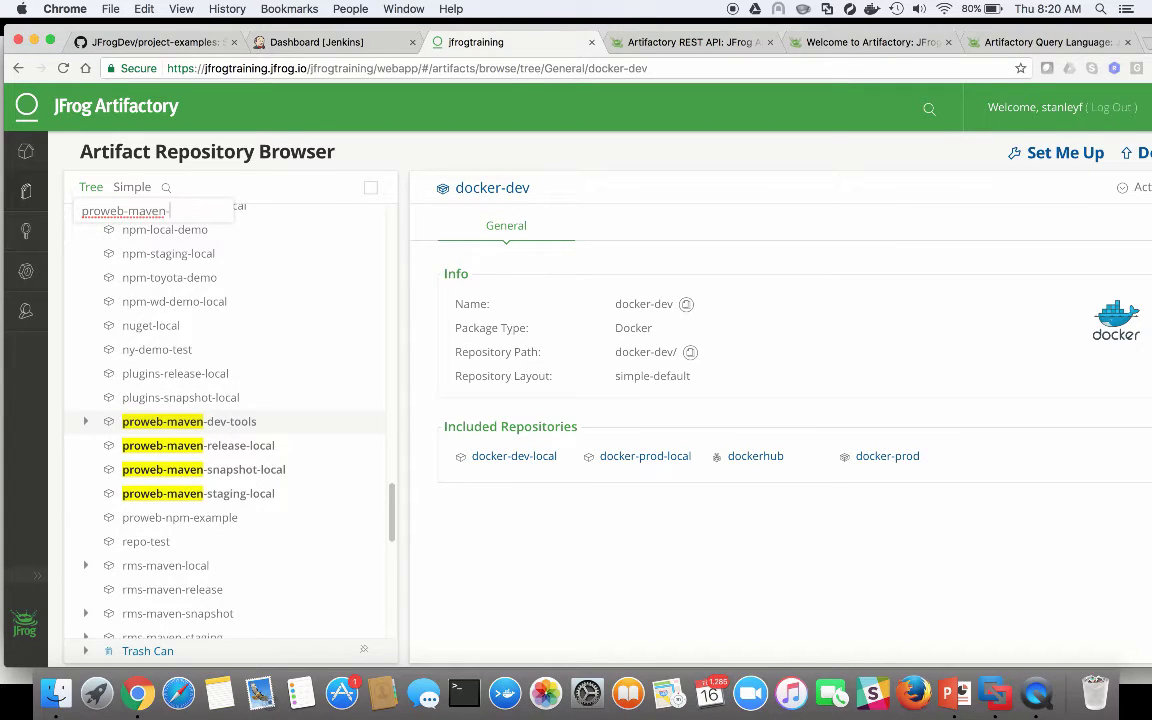
text(-dev)
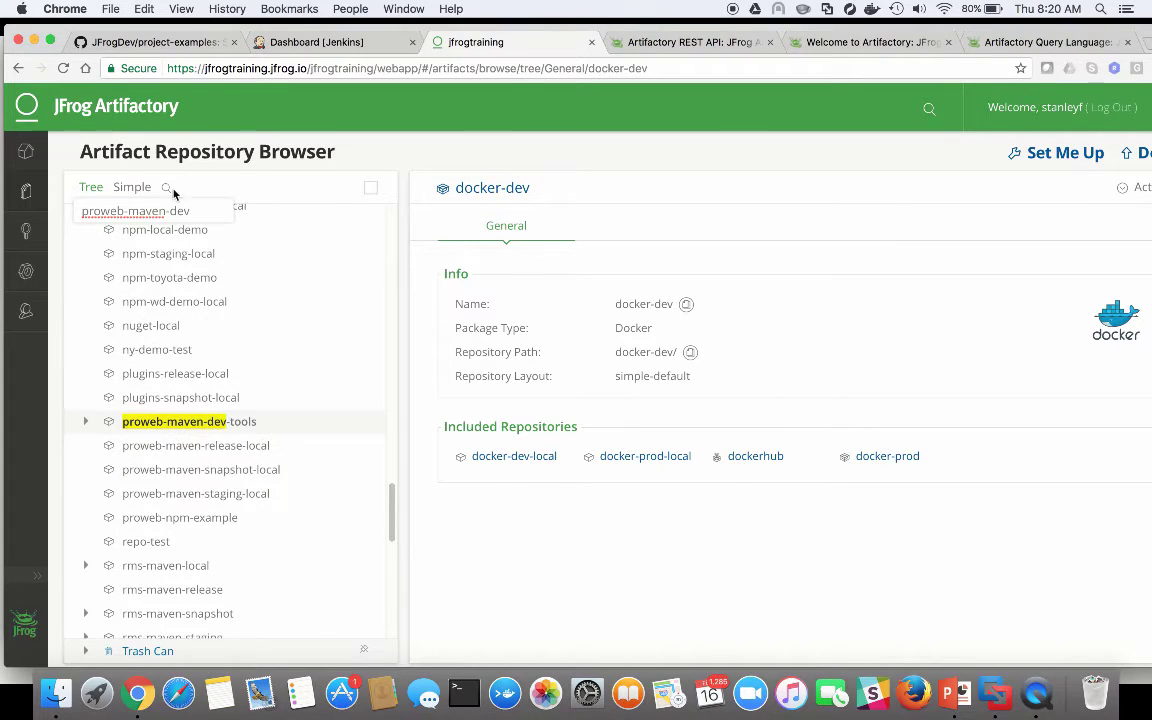
Step: Expand proweb-maven-dev-tools in the tree and select settings.xml to view its General info
click(85, 421)
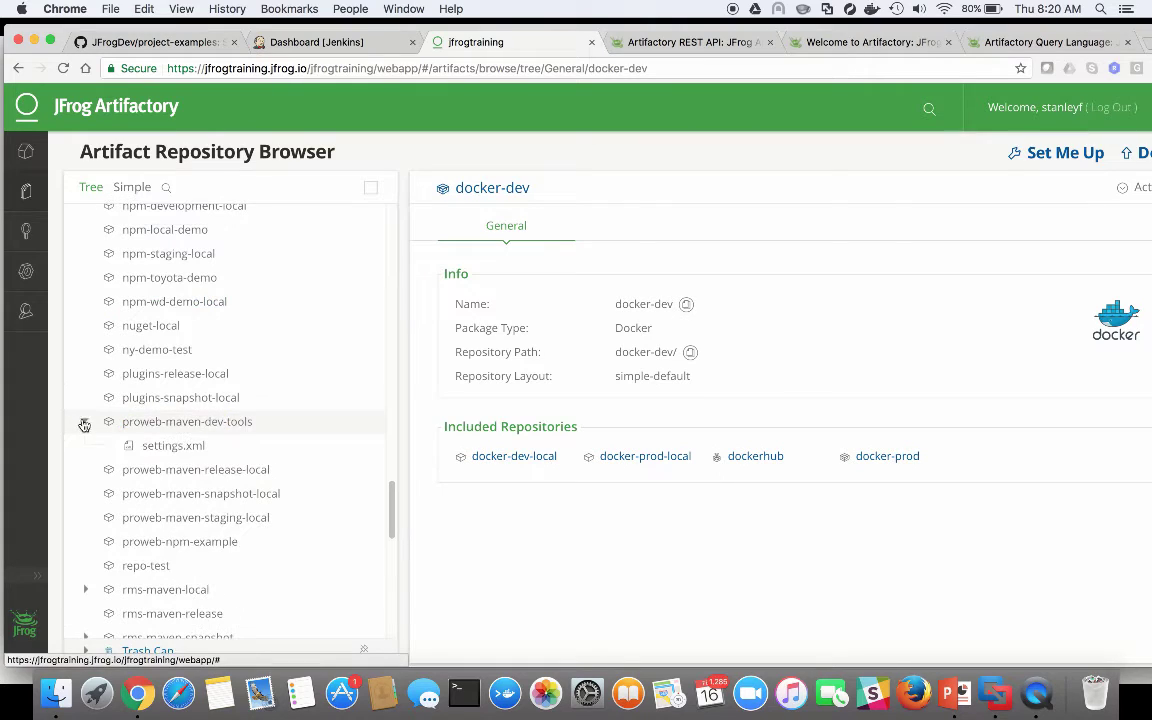
click(182, 447)
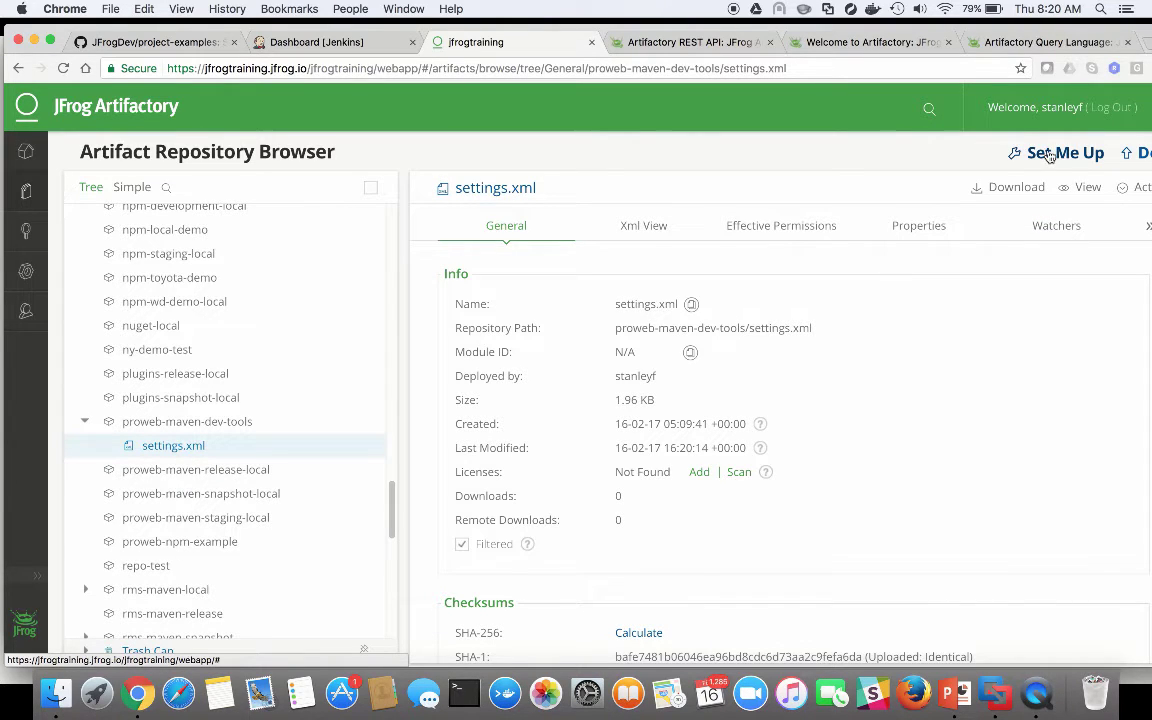
Step: Copy the Resolve curl command from proweb-maven-dev-tools' Set Me Up instructions, then close them
click(1048, 155)
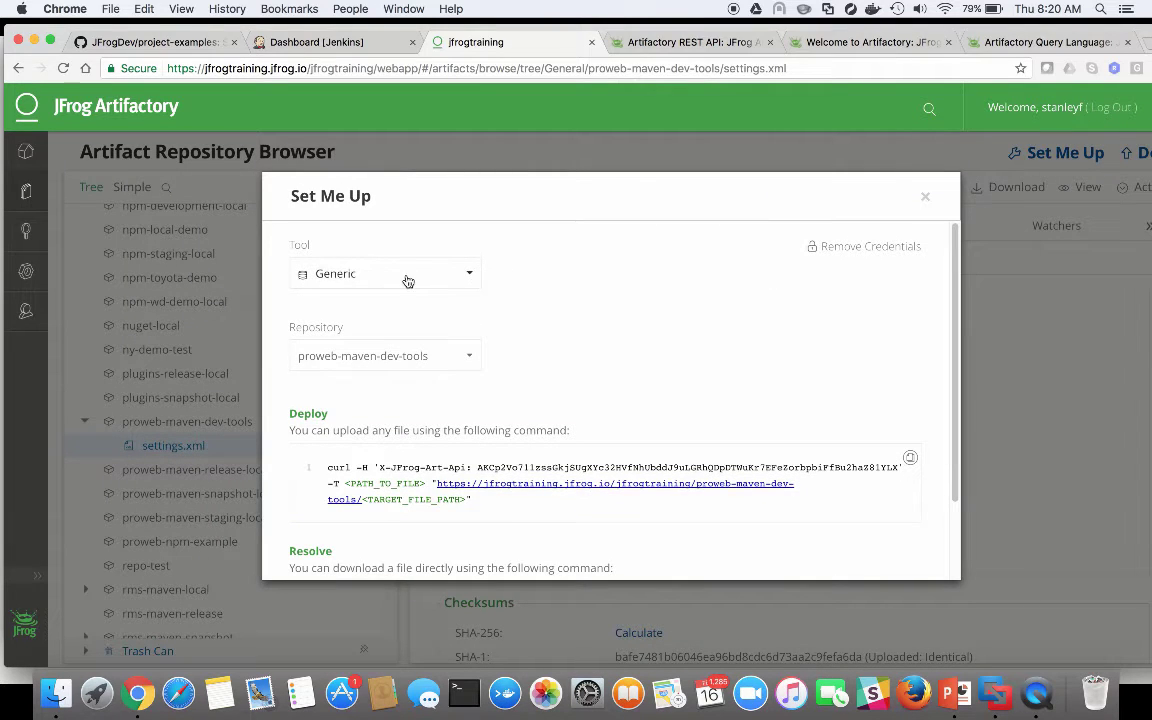
scroll(596, 380, down, 3)
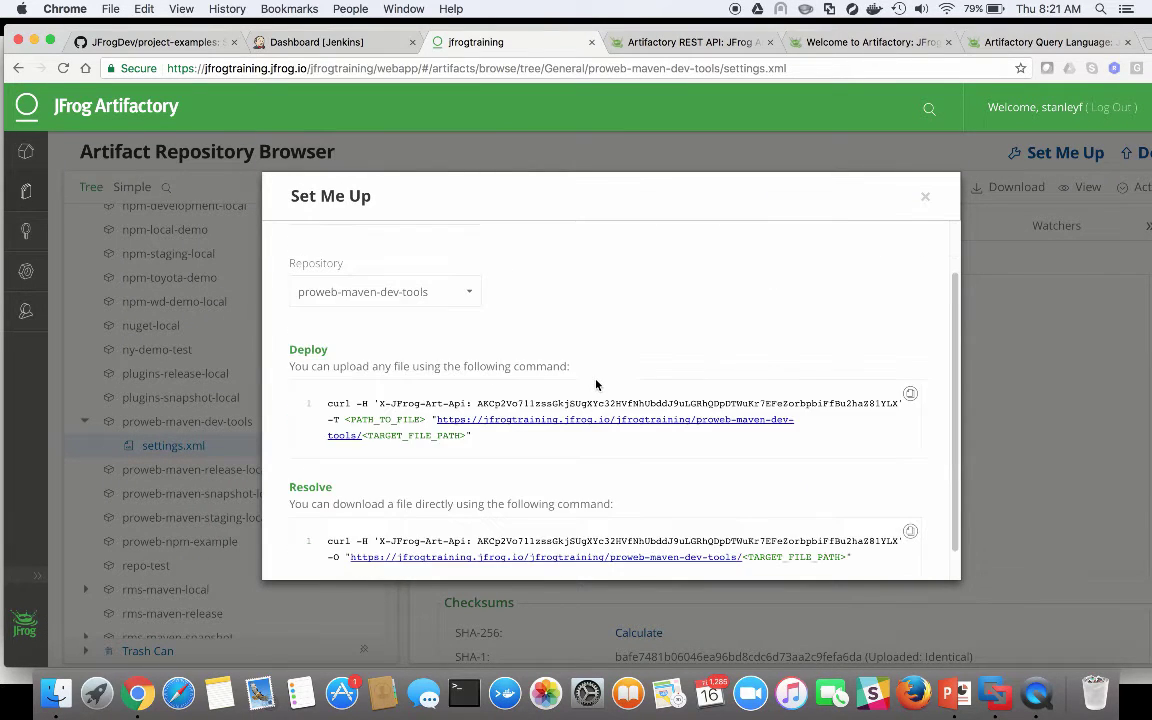
scroll(596, 380, down, 1)
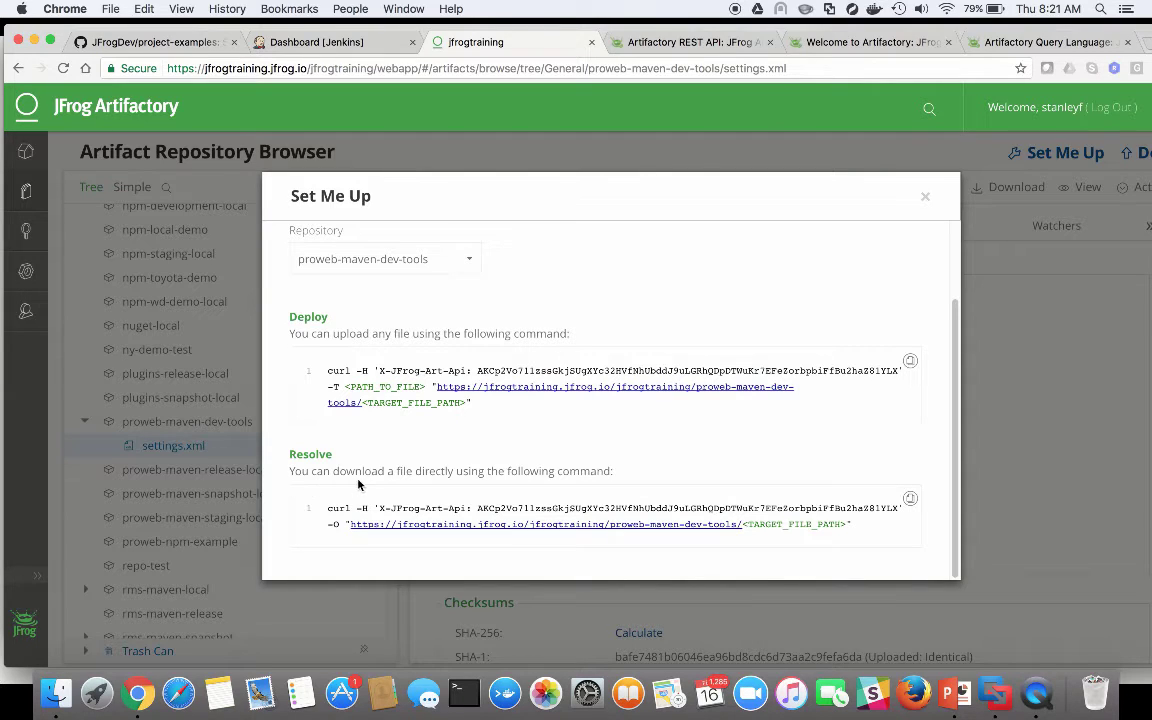
click(910, 500)
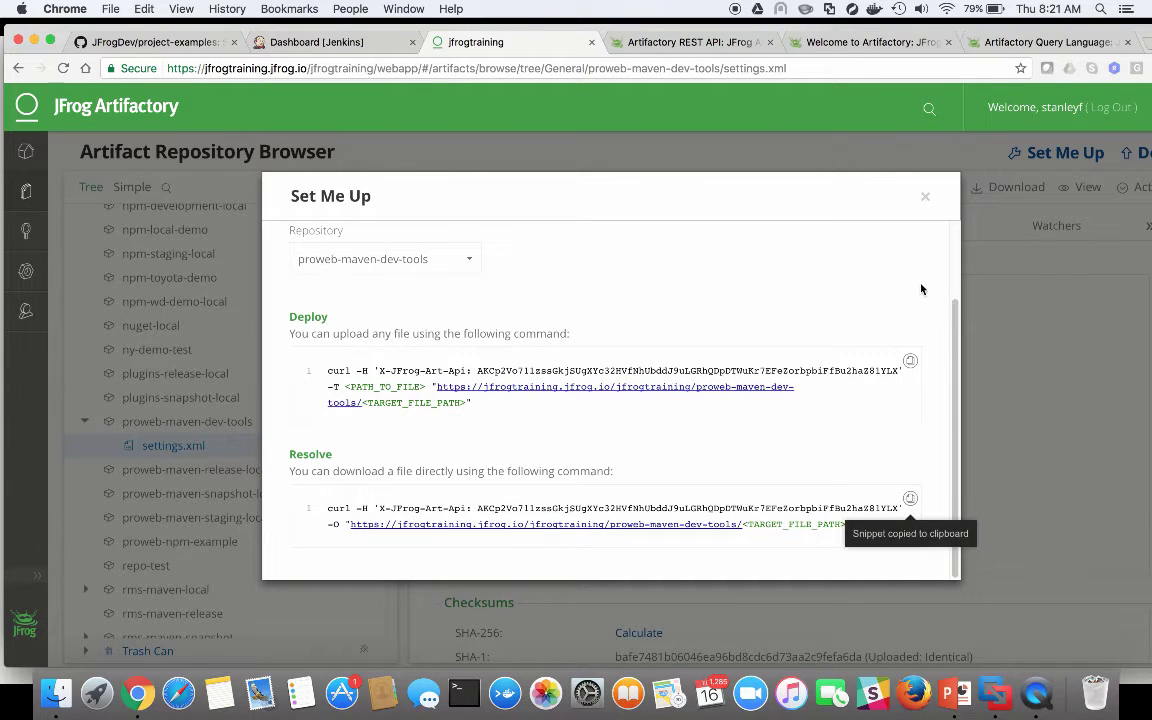
click(925, 197)
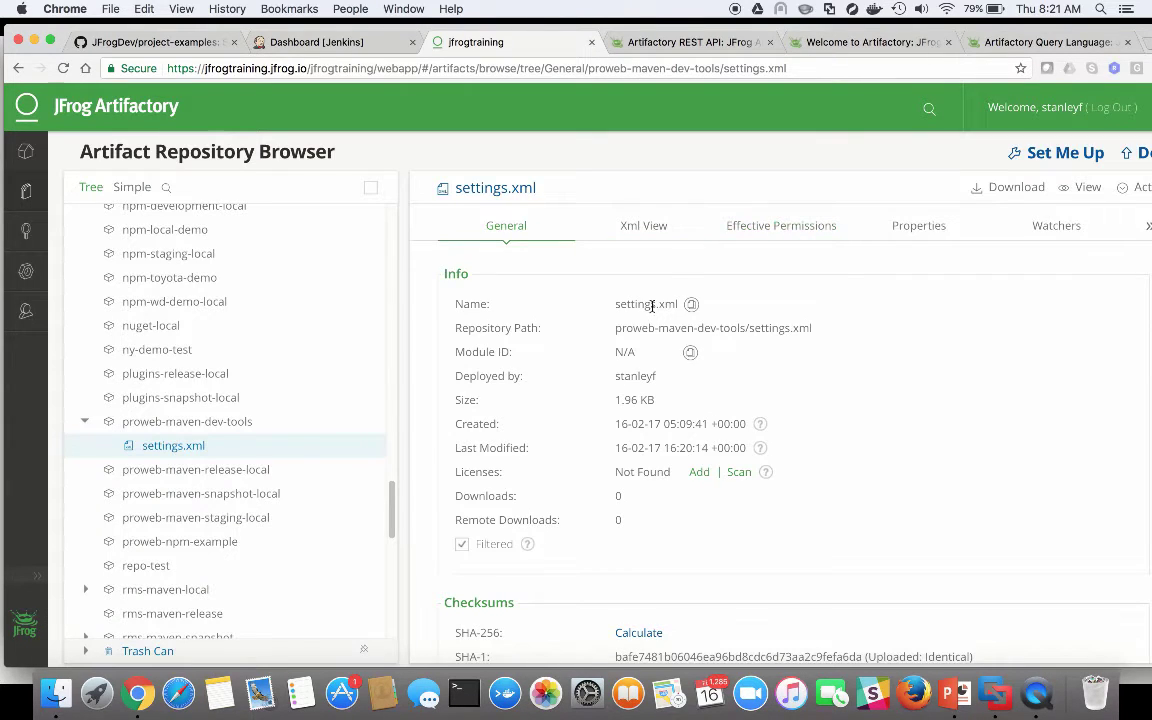
Step: Switch to the Ubuntu VM in VMware Fusion and log in with the account password
key(super+Tab)
key(super+Tab)
key(super+Tab)
key(super+Tab)
key(super+Tab)
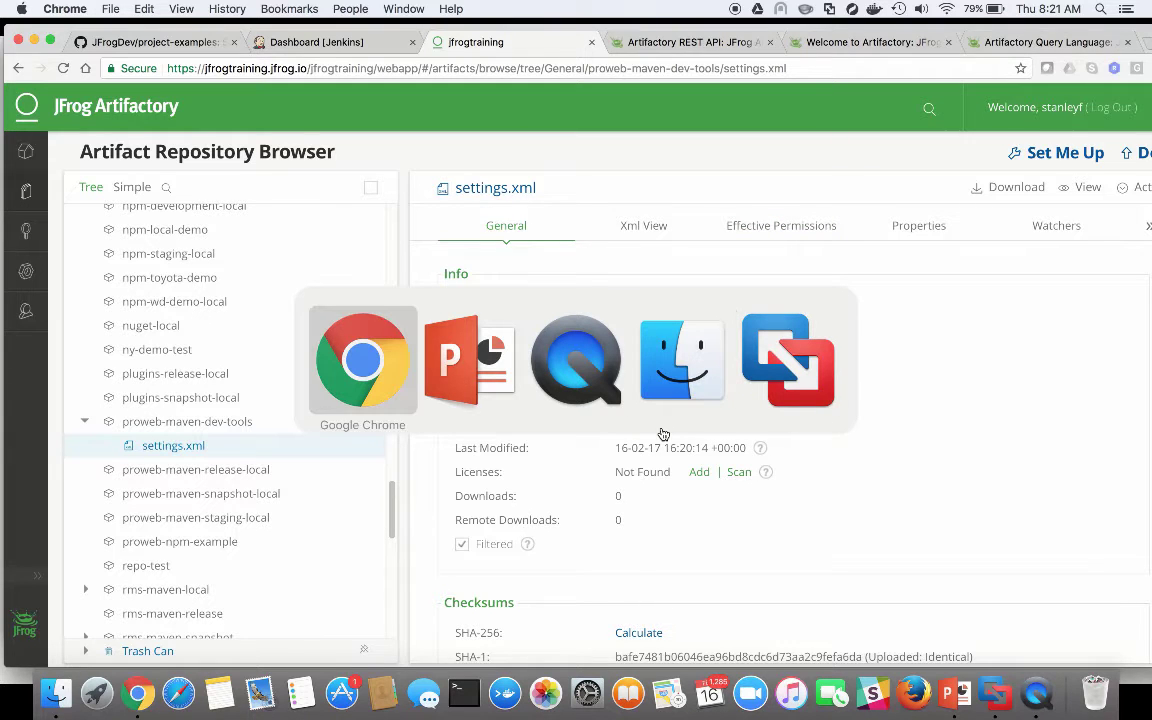
key(super+Tab)
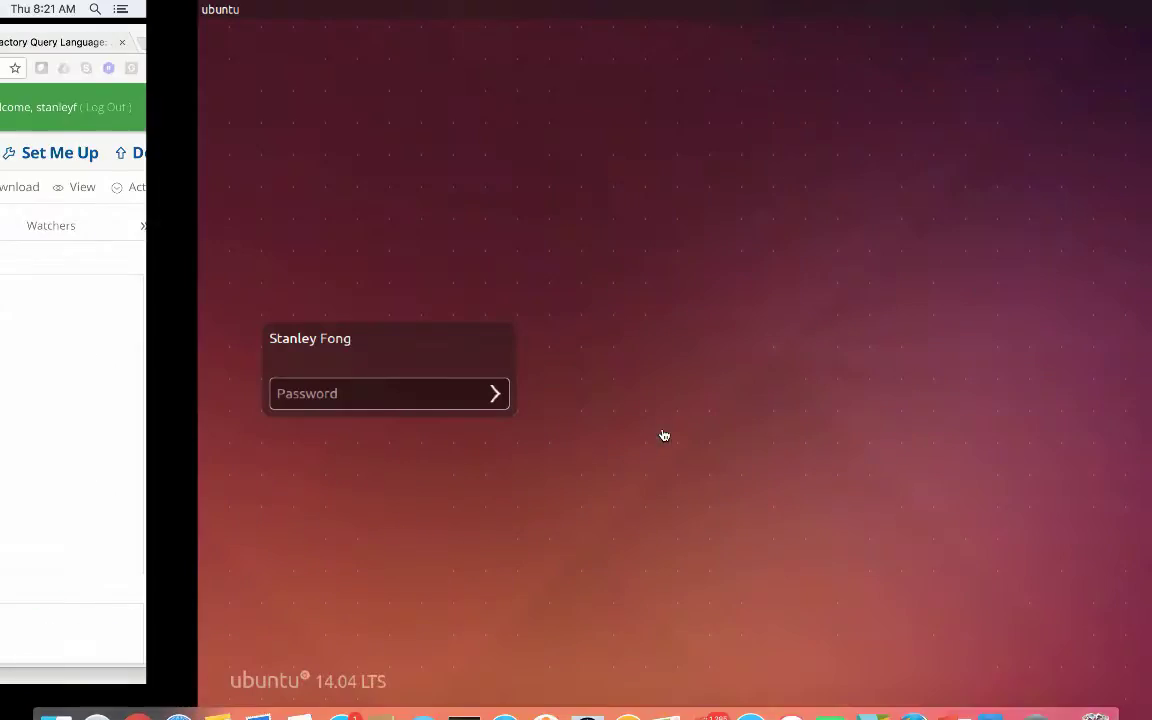
text(••••)
key(Return)
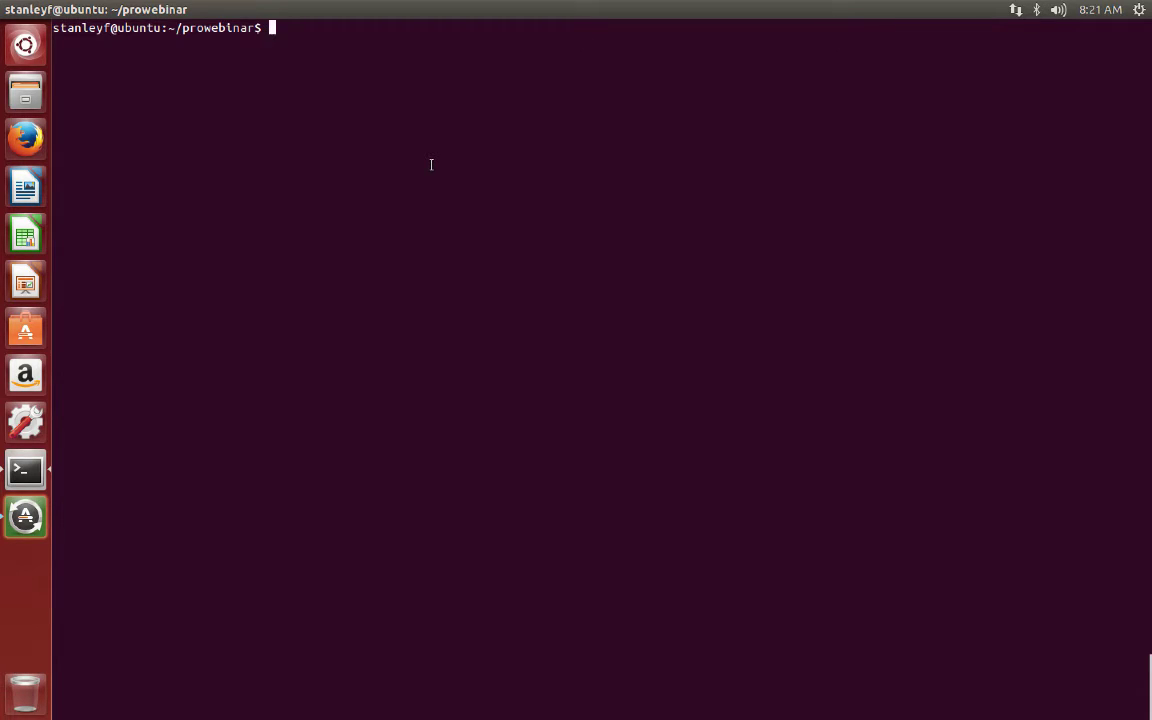
Step: Run the pasted curl command with settings.xml as the target file to download it into prowebinar
right_click(283, 37)
click(337, 130)
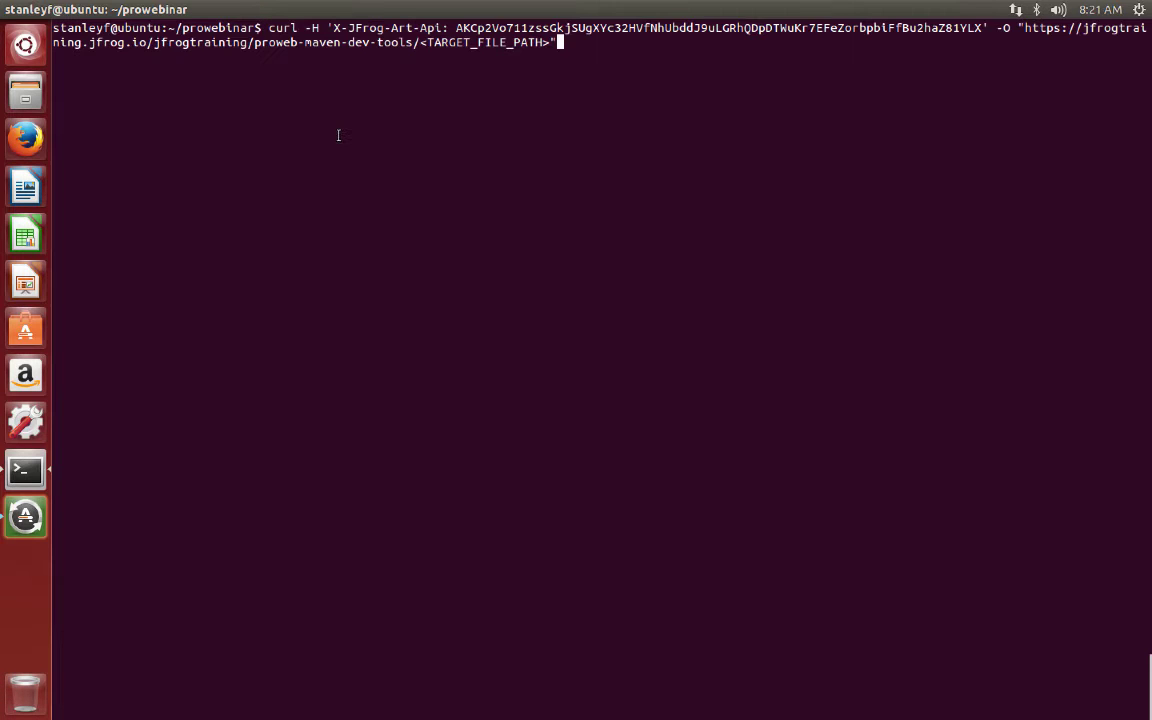
key(BackSpace)
key(BackSpace)
key(BackSpace)
key(BackSpace)
key(BackSpace)
key(BackSpace)
key(BackSpace)
key(BackSpace)
key(BackSpace)
key(BackSpace)
key(BackSpace)
key(BackSpace)
key(BackSpace)
key(BackSpace)
key(BackSpace)
key(BackSpace)
key(BackSpace)
key(BackSpace)
key(BackSpace)
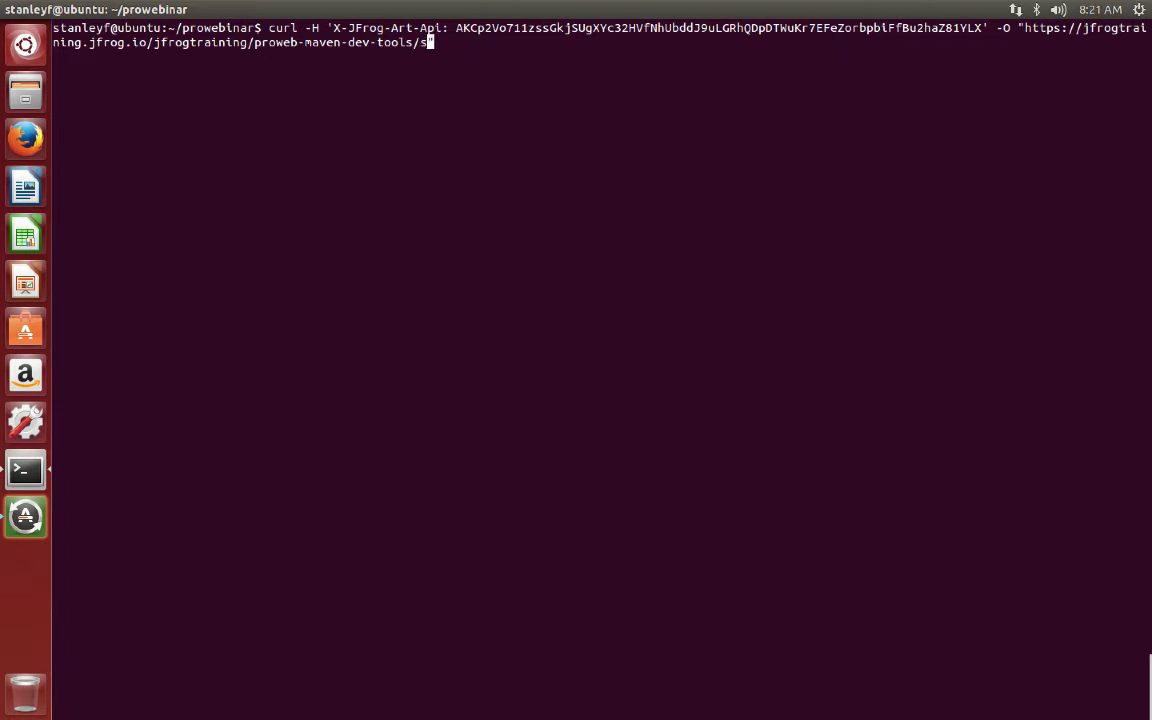
text(set)
text(tings.xml)
text(")
key(Return)
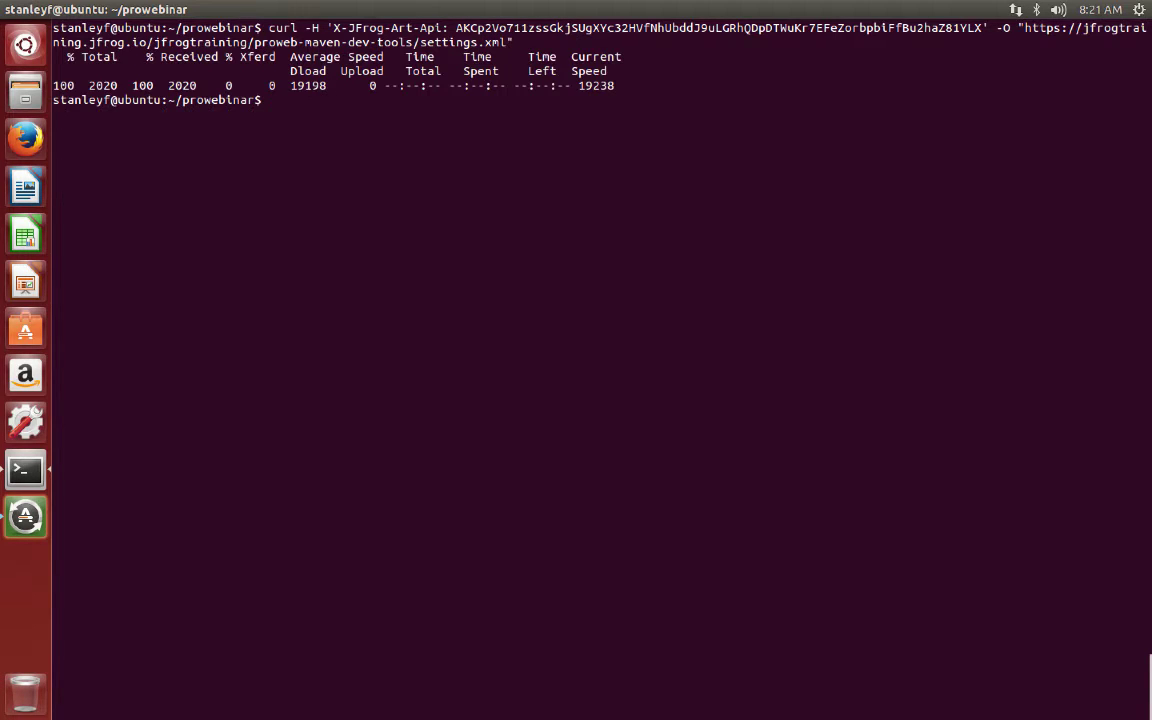
Step: List the prowebinar folder to confirm settings.xml was downloaded
text(ls)
key(Return)
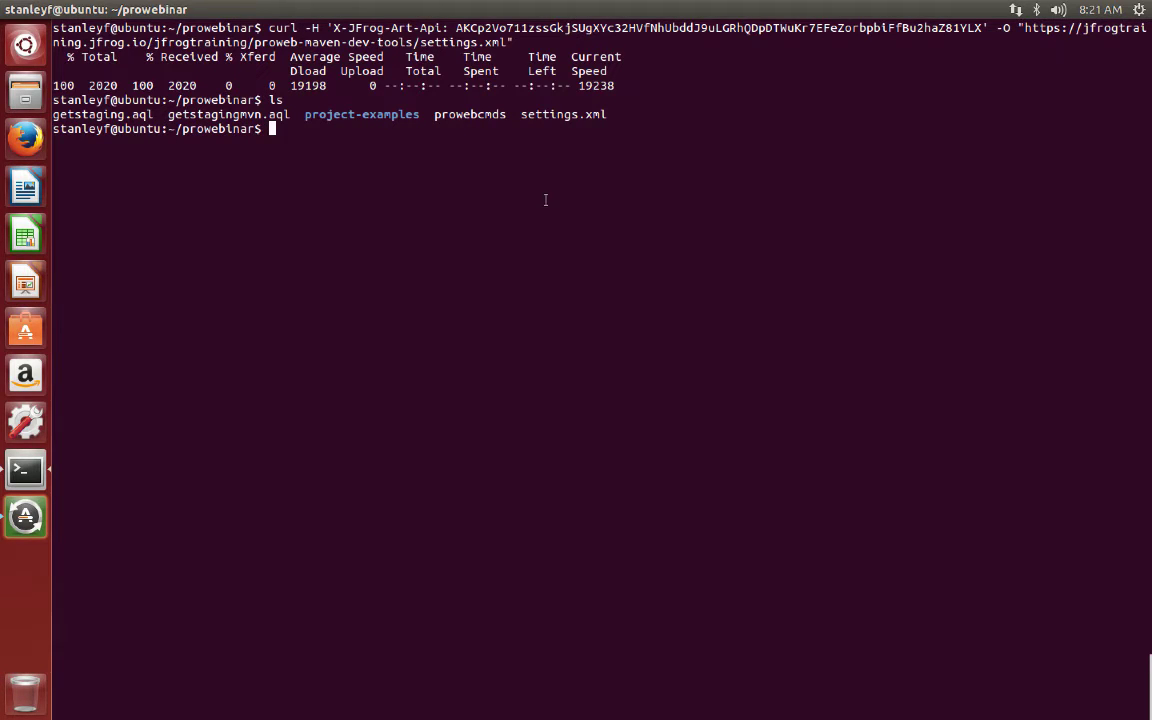
key(super+Tab)
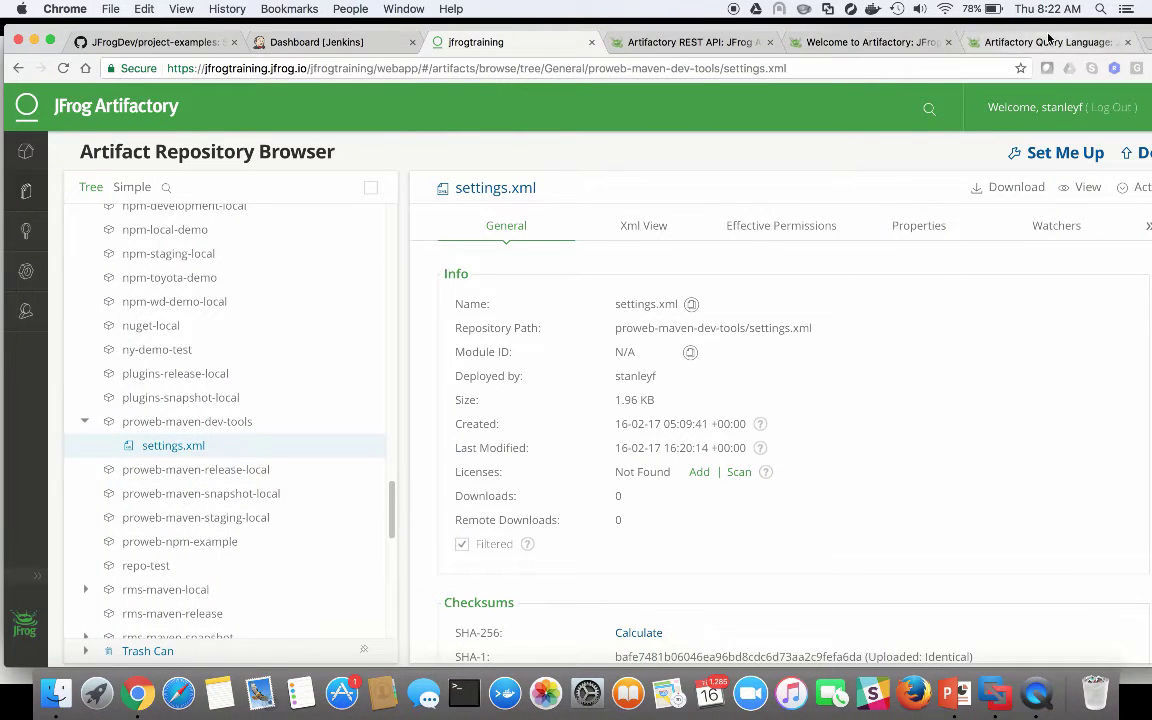
Step: Load the github.com/jfrogDev organization page in a new browser tab
key(super+t)
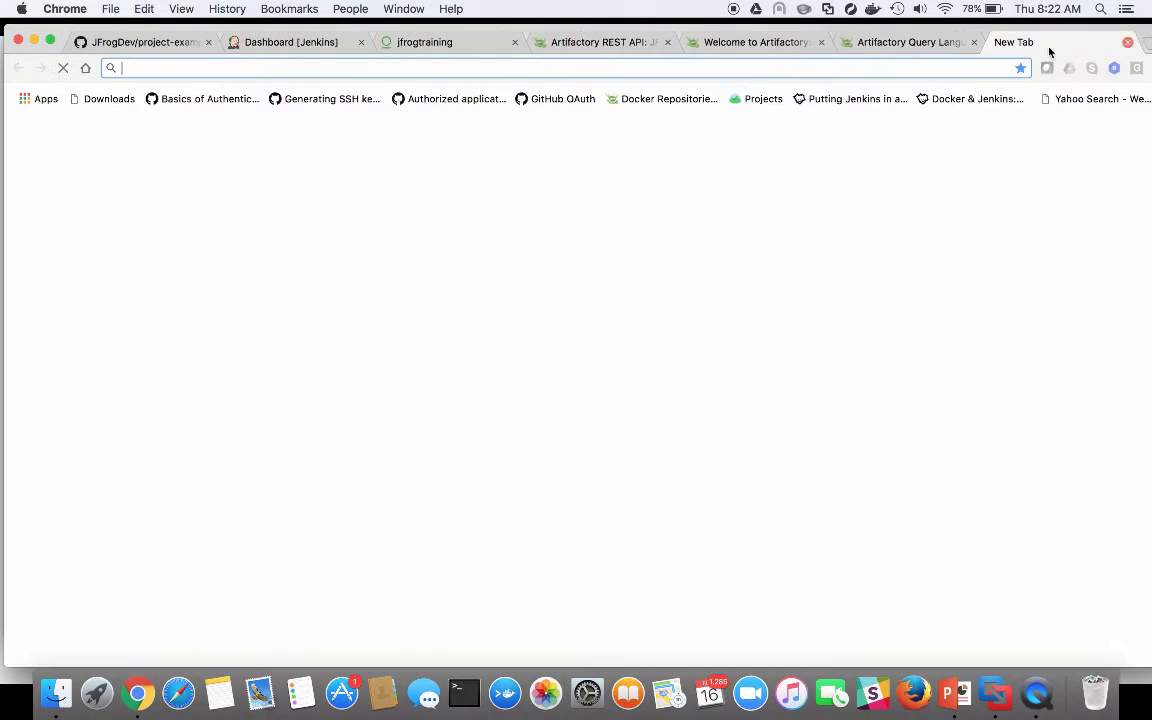
text(github.com/jfrogDev)
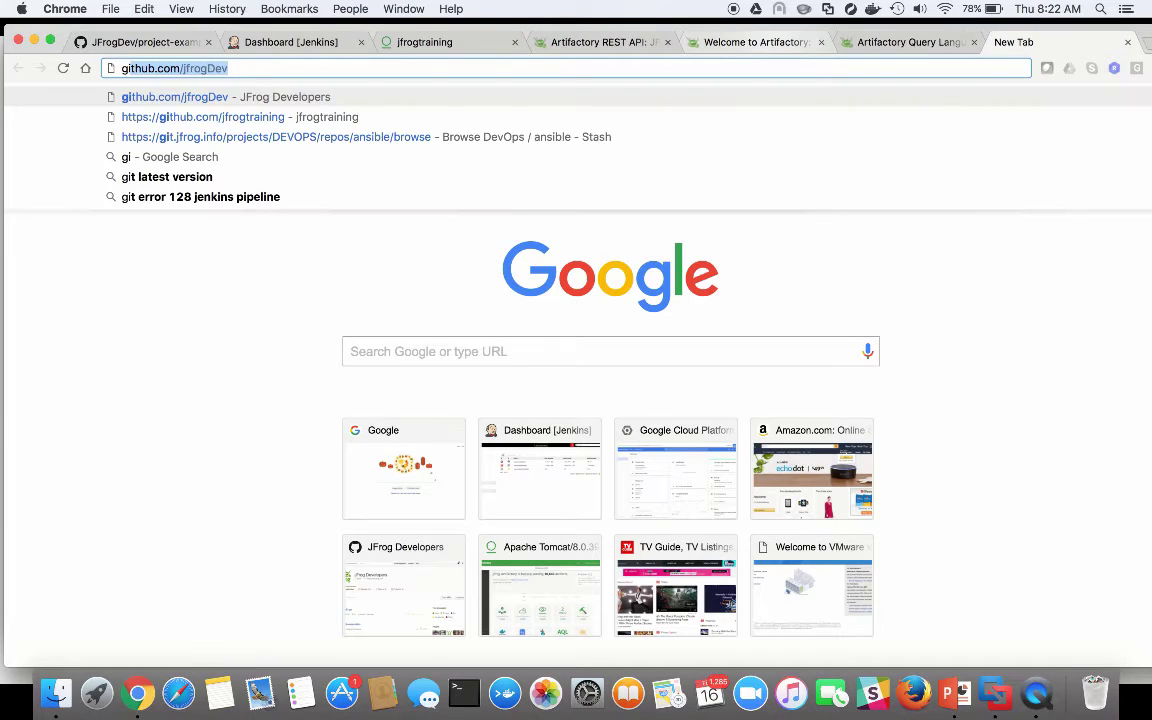
key(Right)
key(Return)
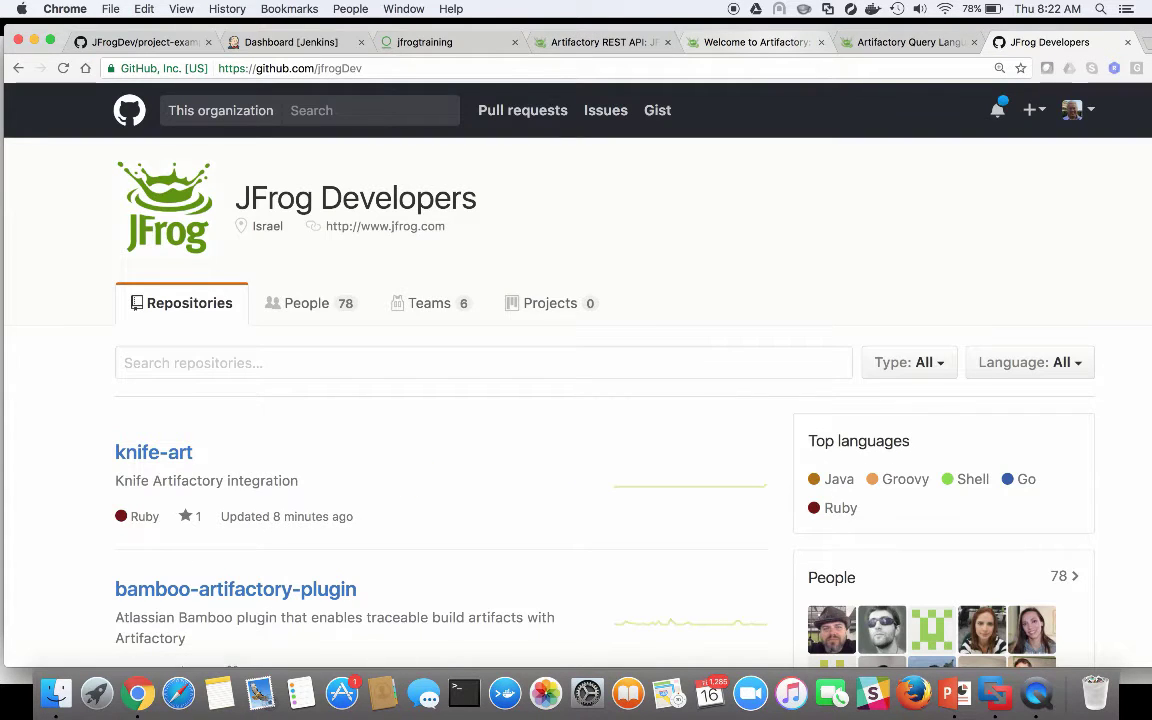
Step: Search the organization's repositories for 'project' and open project-examples
click(417, 363)
text(pr)
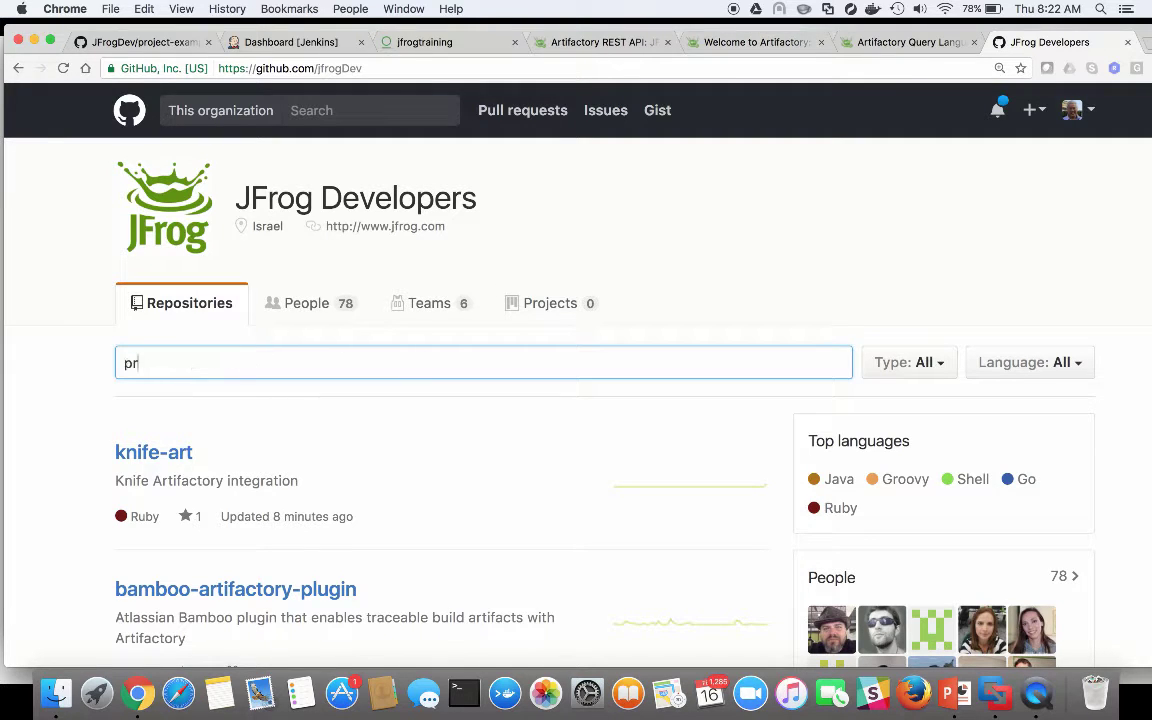
text(jec)
key(BackSpace)
key(BackSpace)
key(BackSpace)
text(oect)
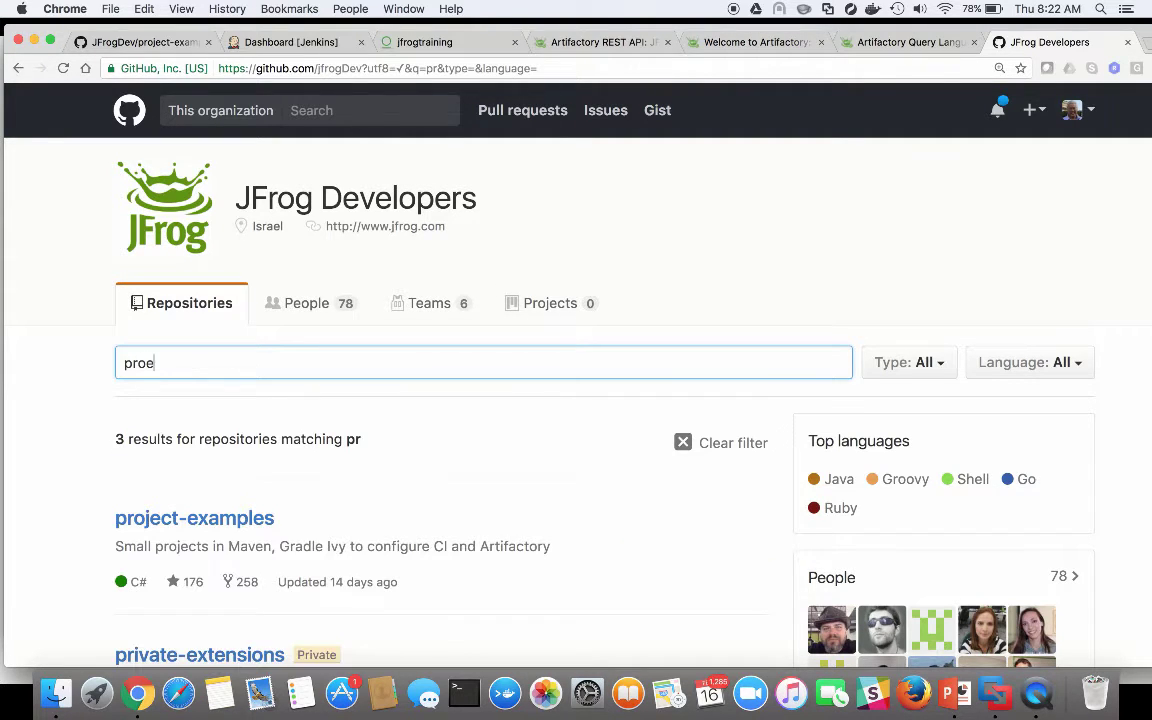
key(BackSpace)
key(BackSpace)
key(BackSpace)
key(BackSpace)
text(pke)
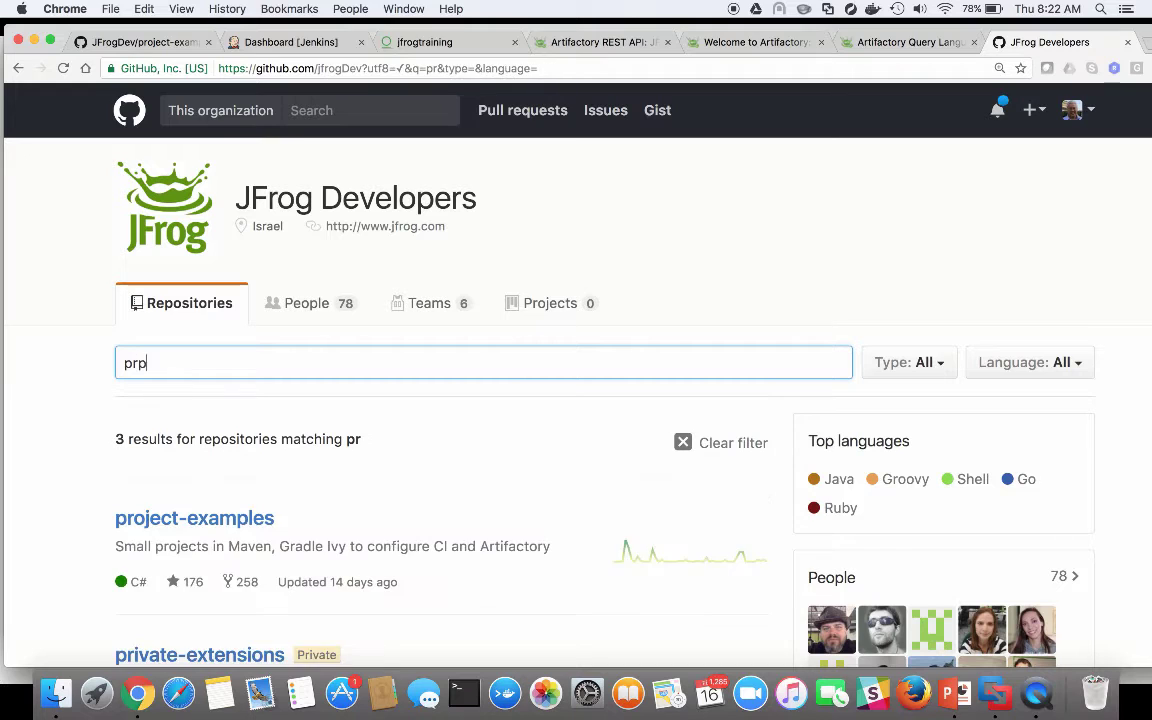
key(BackSpace)
key(BackSpace)
key(BackSpace)
key(BackSpace)
text(ro)
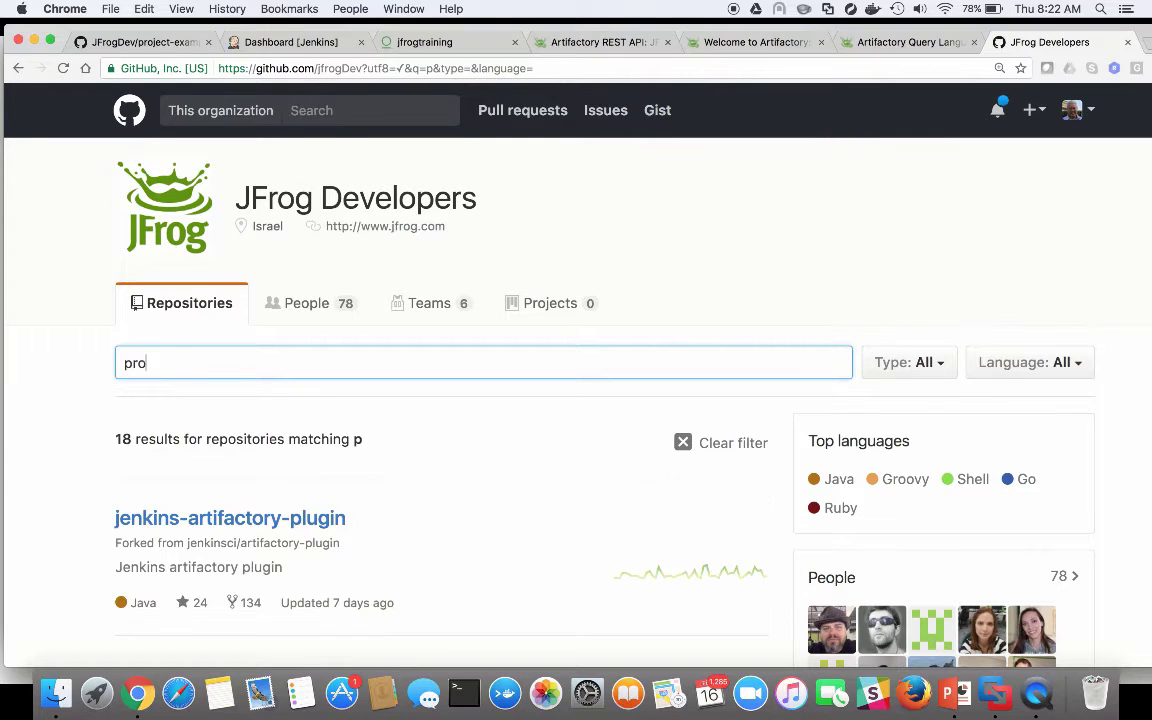
text(ject)
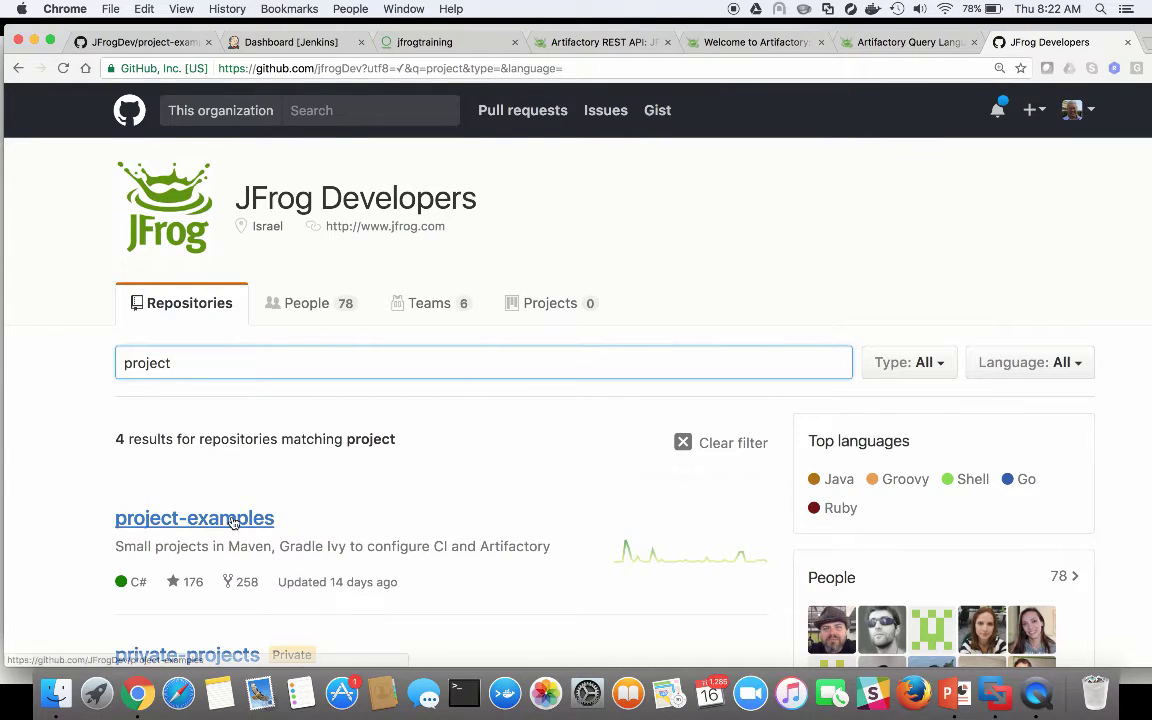
click(233, 521)
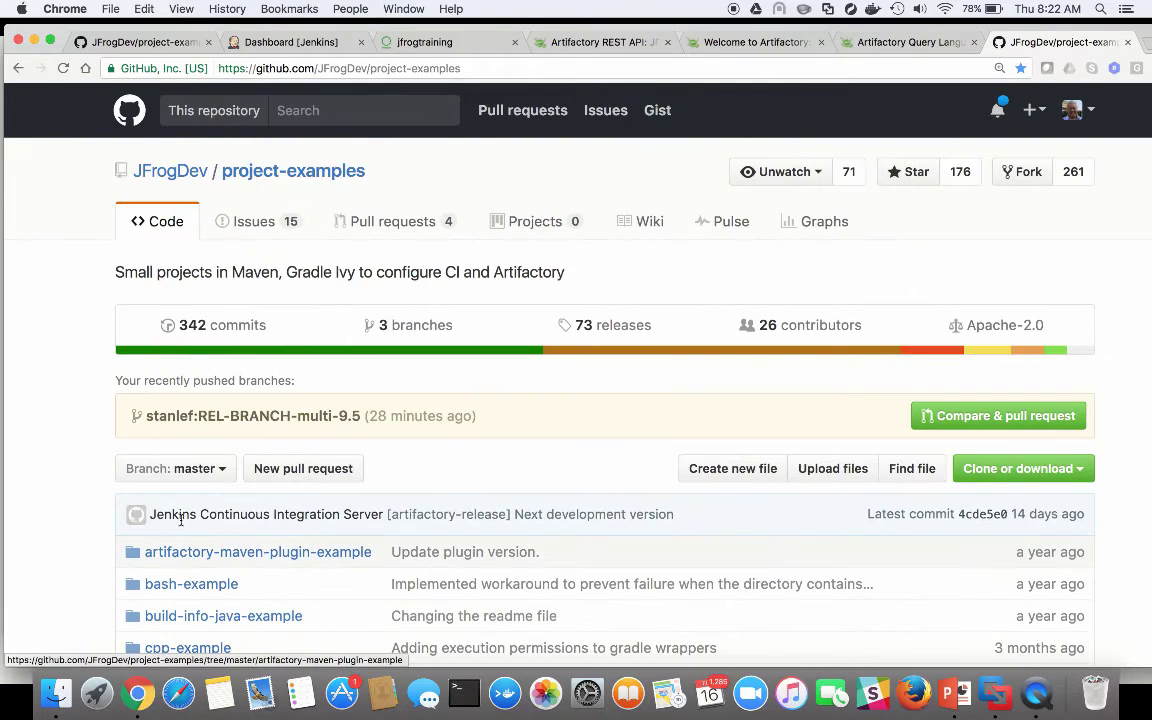
Step: Scroll the project-examples repository to locate the maven-example folder
scroll(36, 480, down, 5)
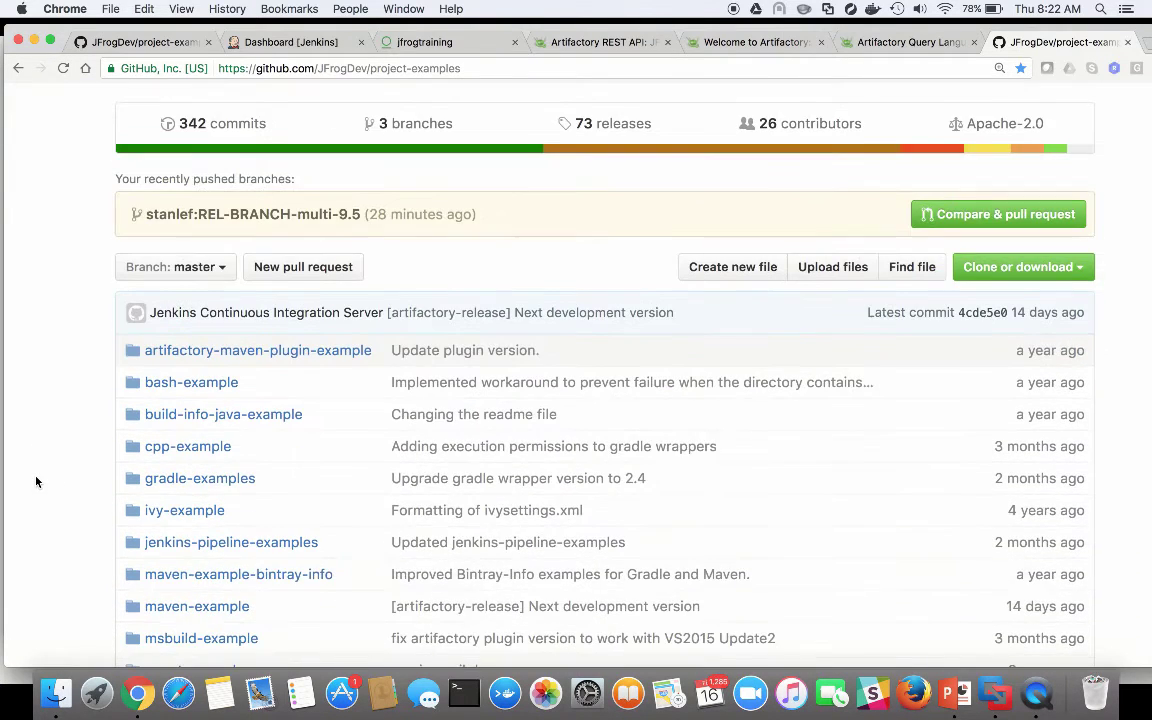
scroll(36, 482, down, 1)
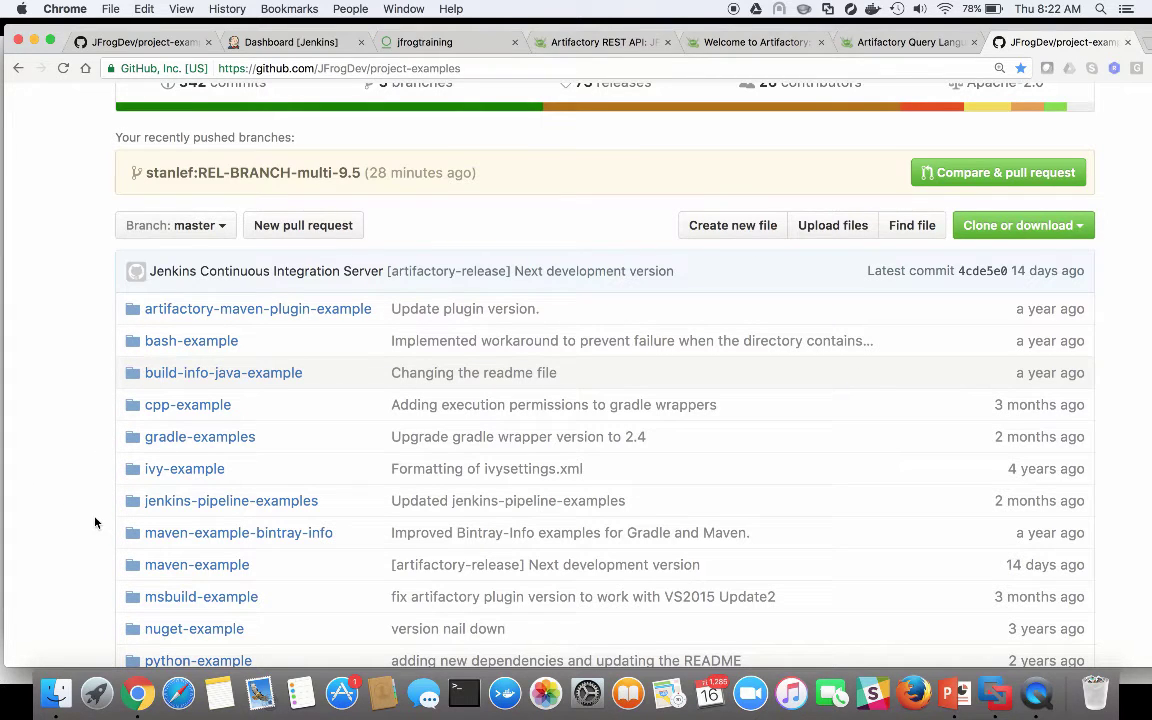
scroll(110, 564, down, 1)
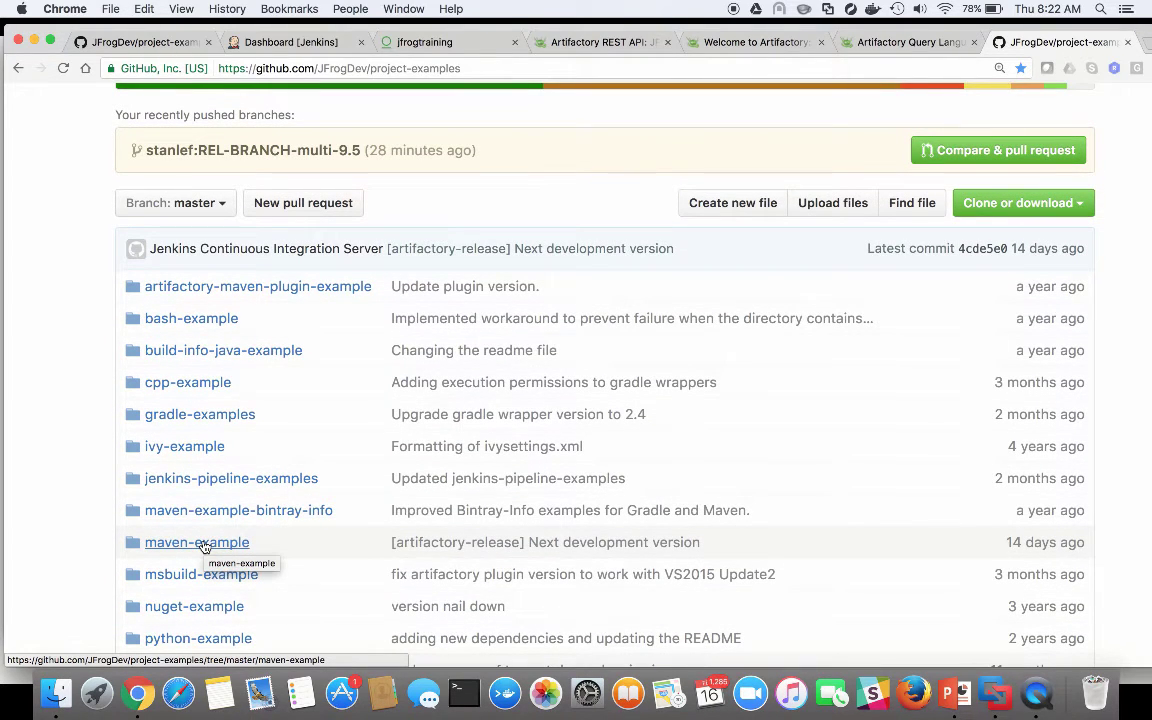
scroll(784, 300, up, 1)
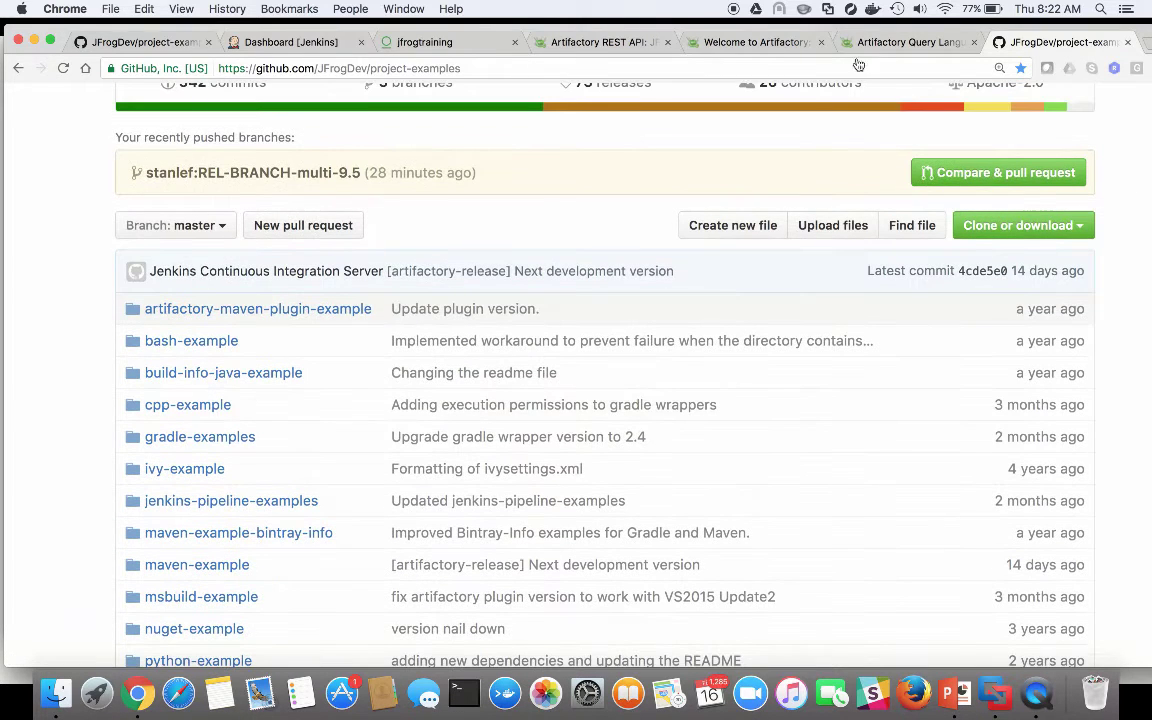
key(super+Tab)
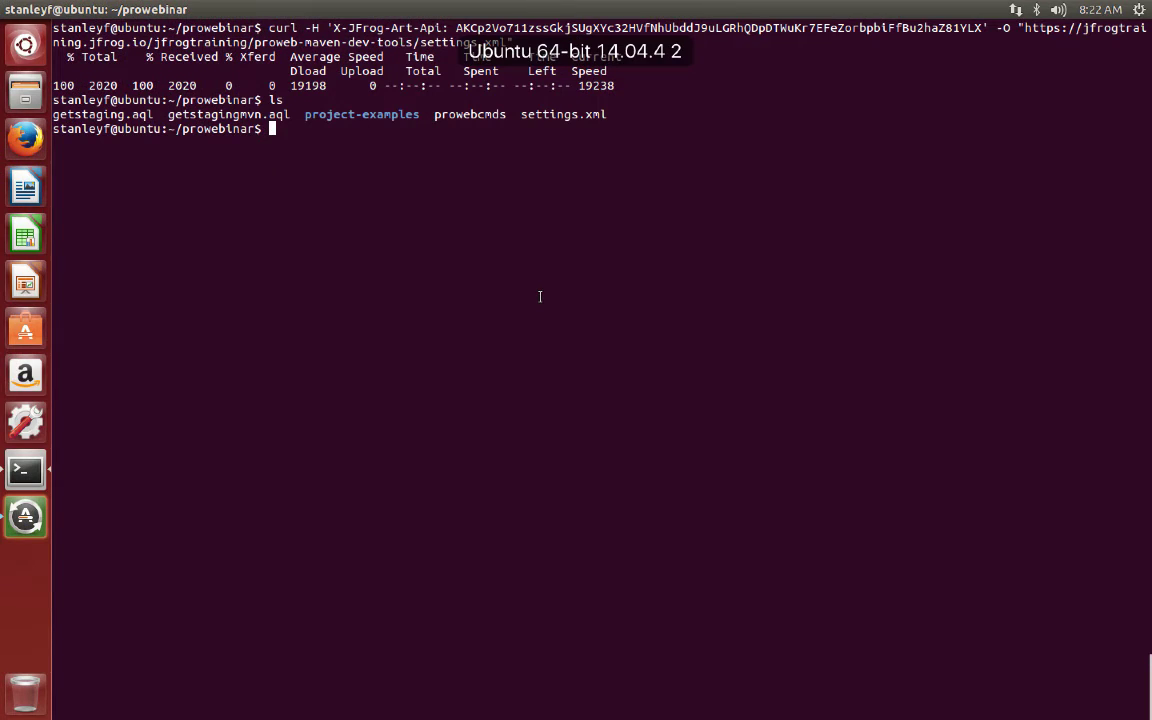
Step: Change directory into project-examples/maven-example using tab completion
key(Return)
key(Return)
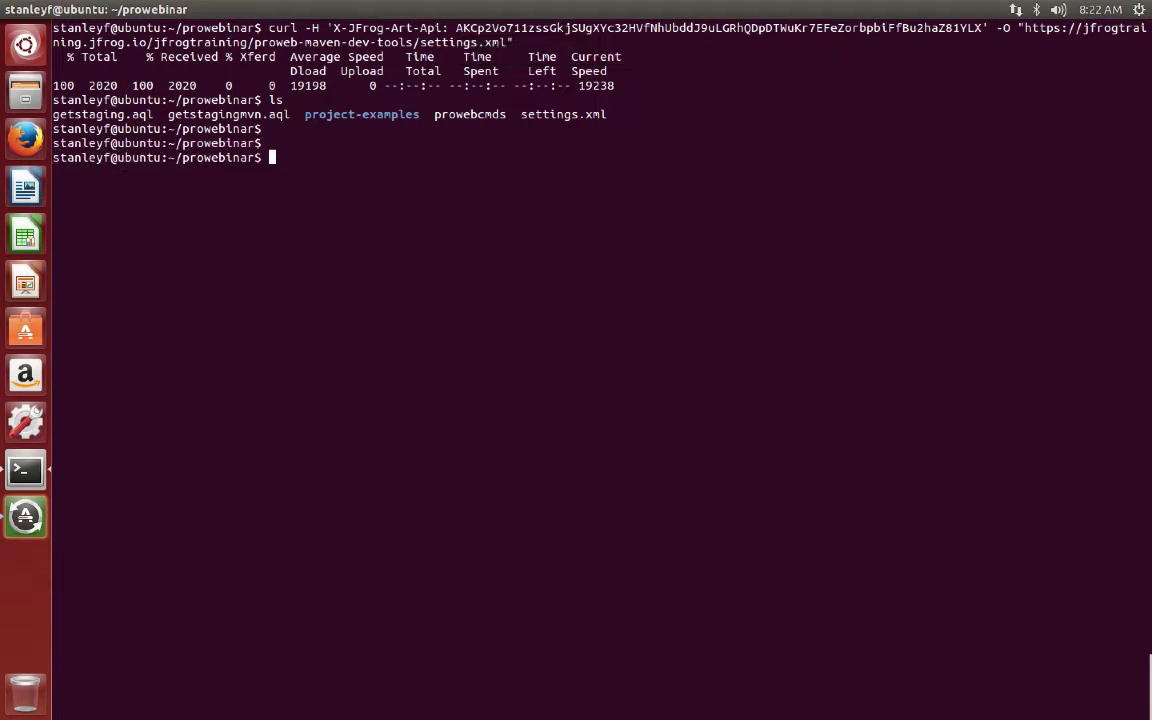
text(cd project)
key(Tab)
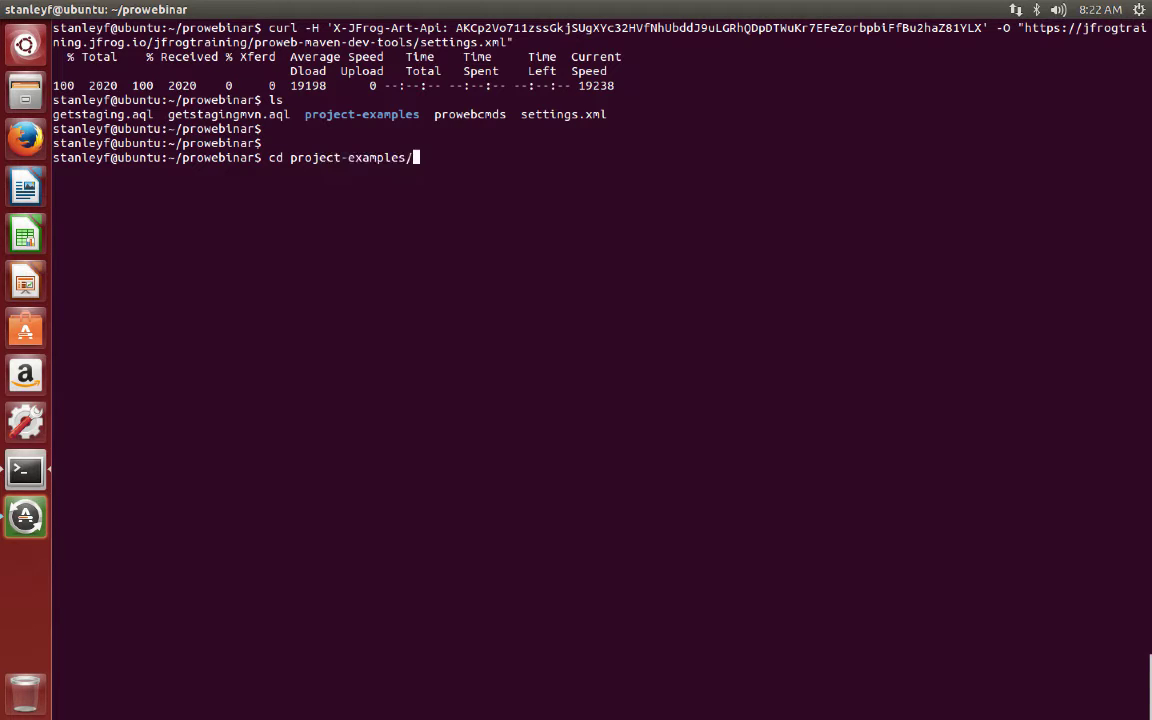
text(mav)
key(Tab)
key(Return)
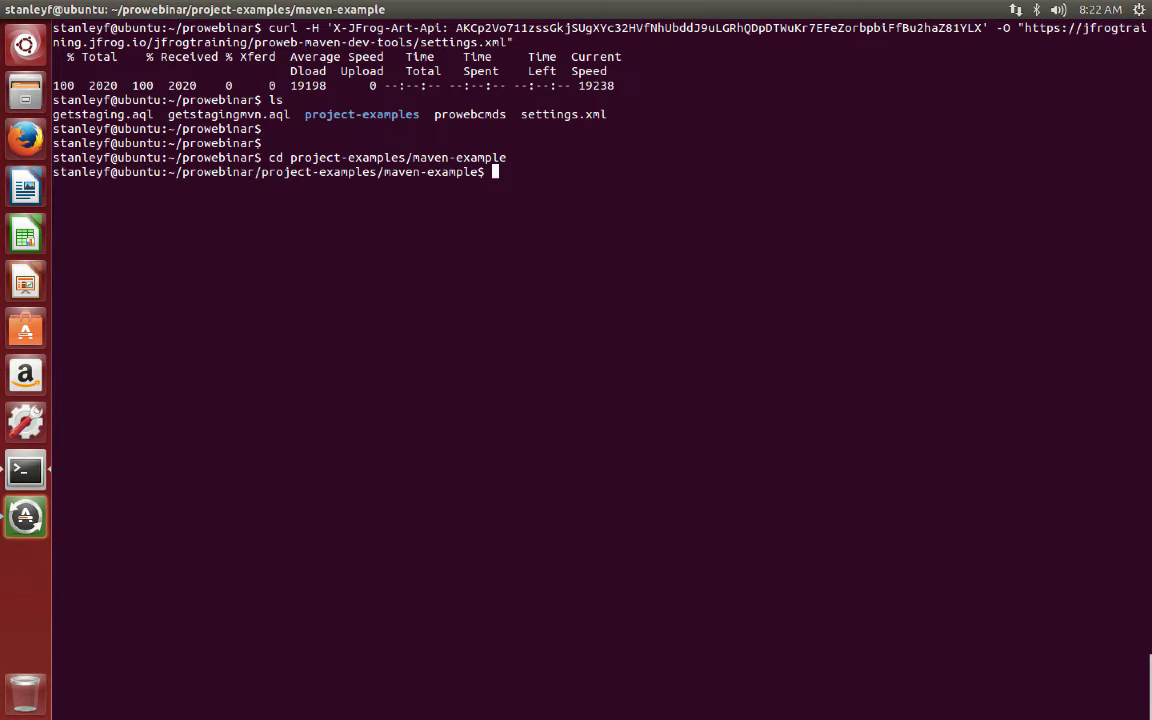
Step: List the multi1, multi2, multi3 modules and pom.xml, then enter mvn clean install
text(ls)
key(Return)
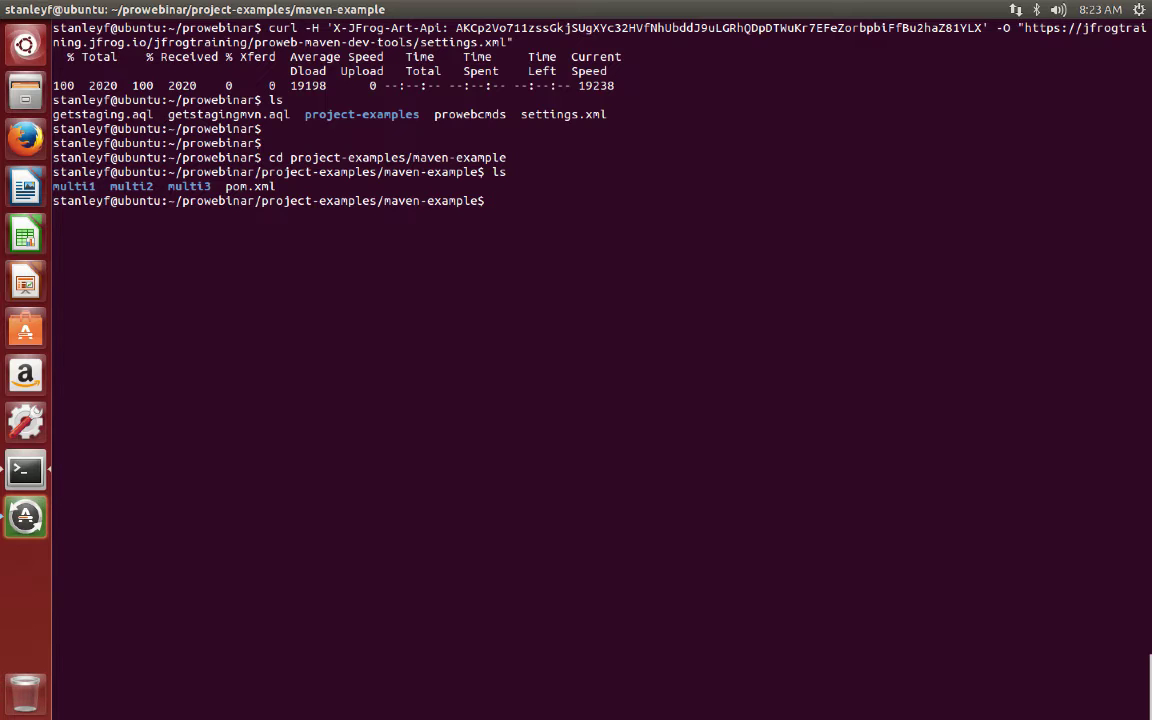
text(mvn clean install)
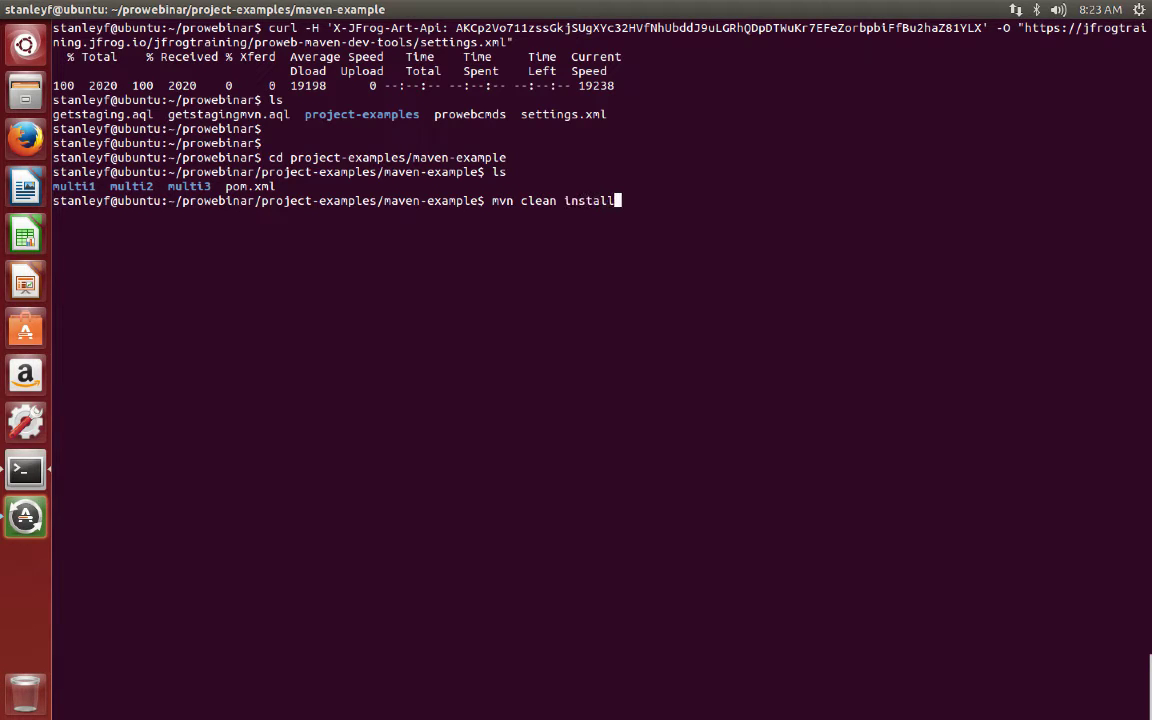
Step: Run mvn clean install until BUILD SUCCESS in 36.615s, then show the DEMO TIME slide
key(Return)
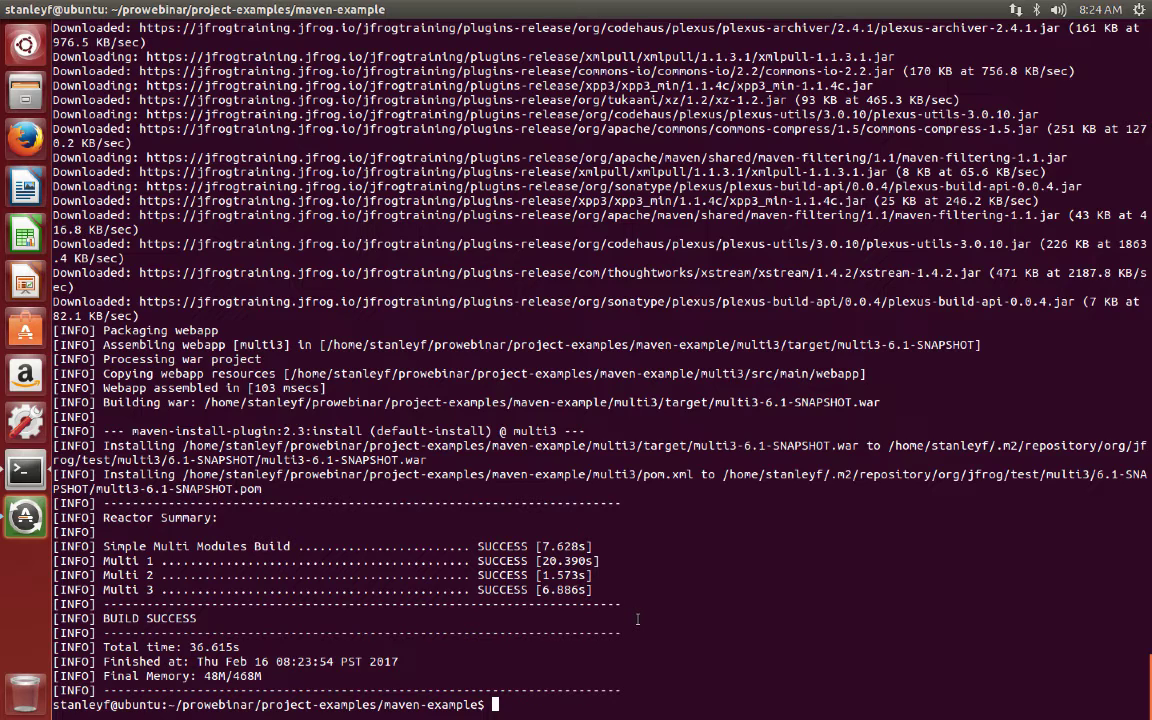
key(super+Tab)
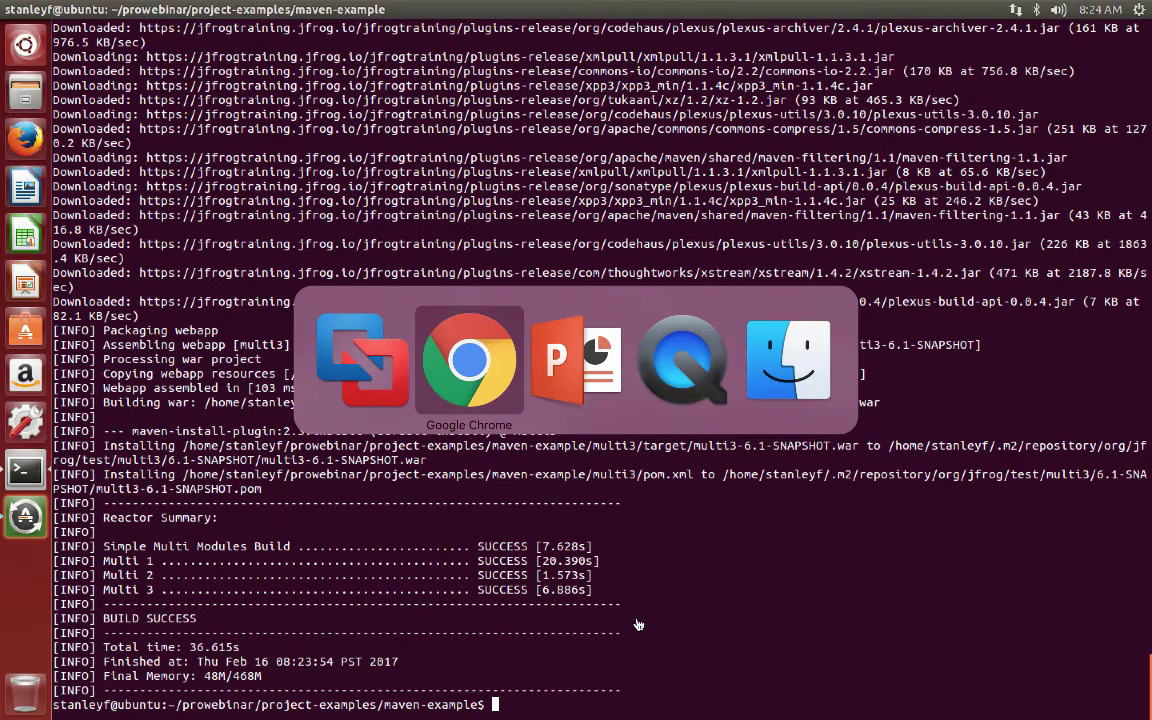
key(super+Tab)
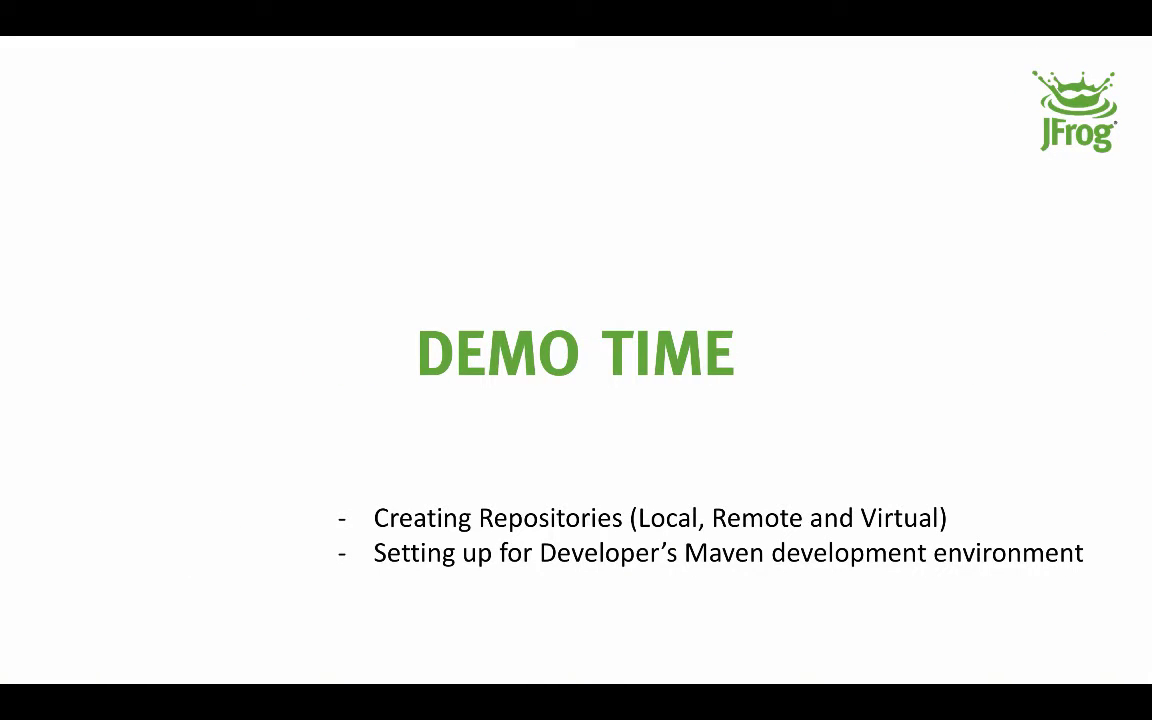
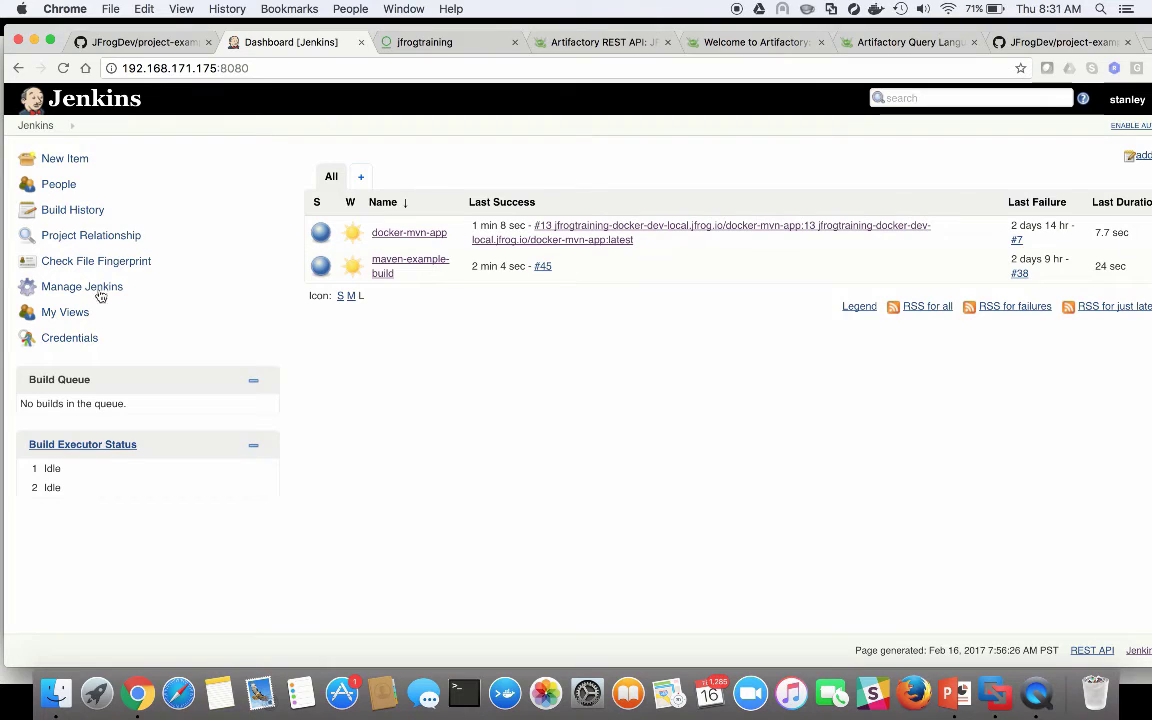
Step: Sign in to Manage Jenkins with the administrator's username and password, then open the Plugin Manager
click(82, 287)
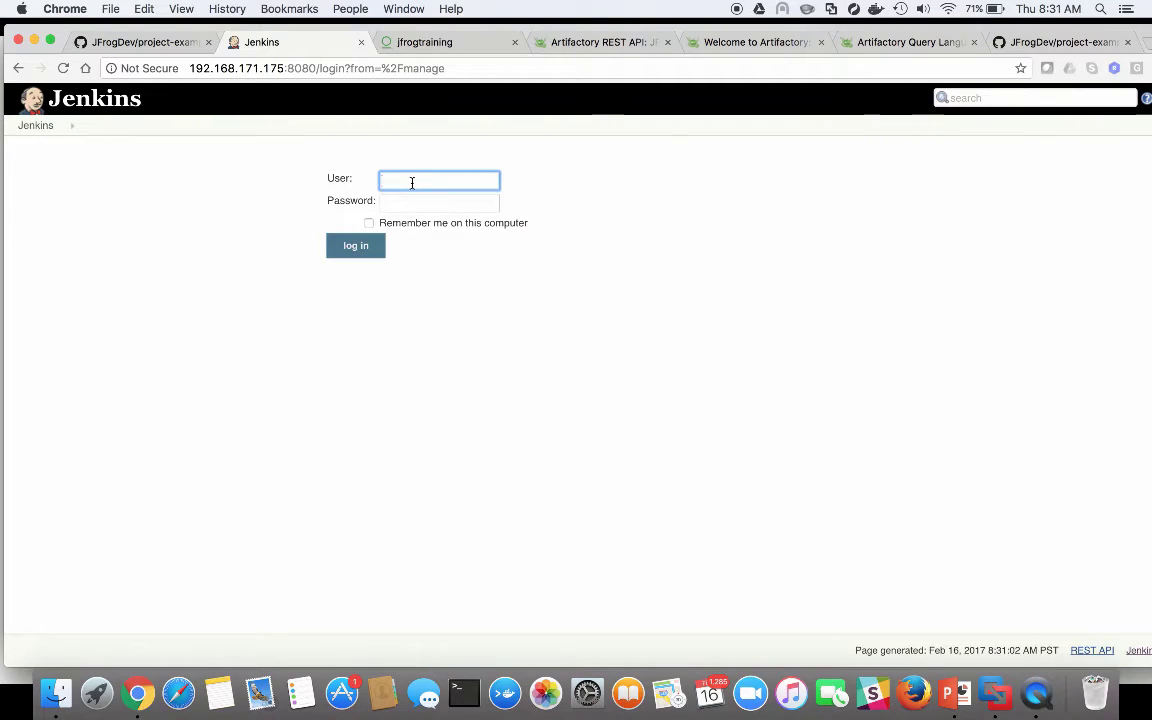
text(stanleyf)
click(439, 203)
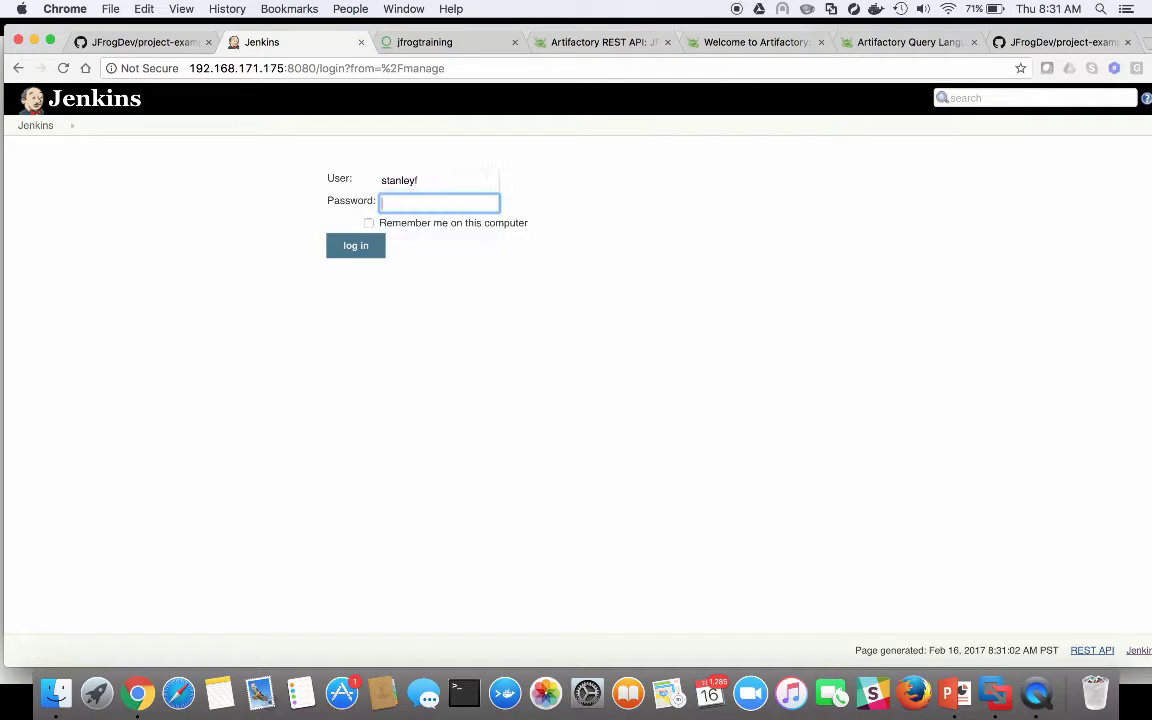
text(•••••)
key(Return)
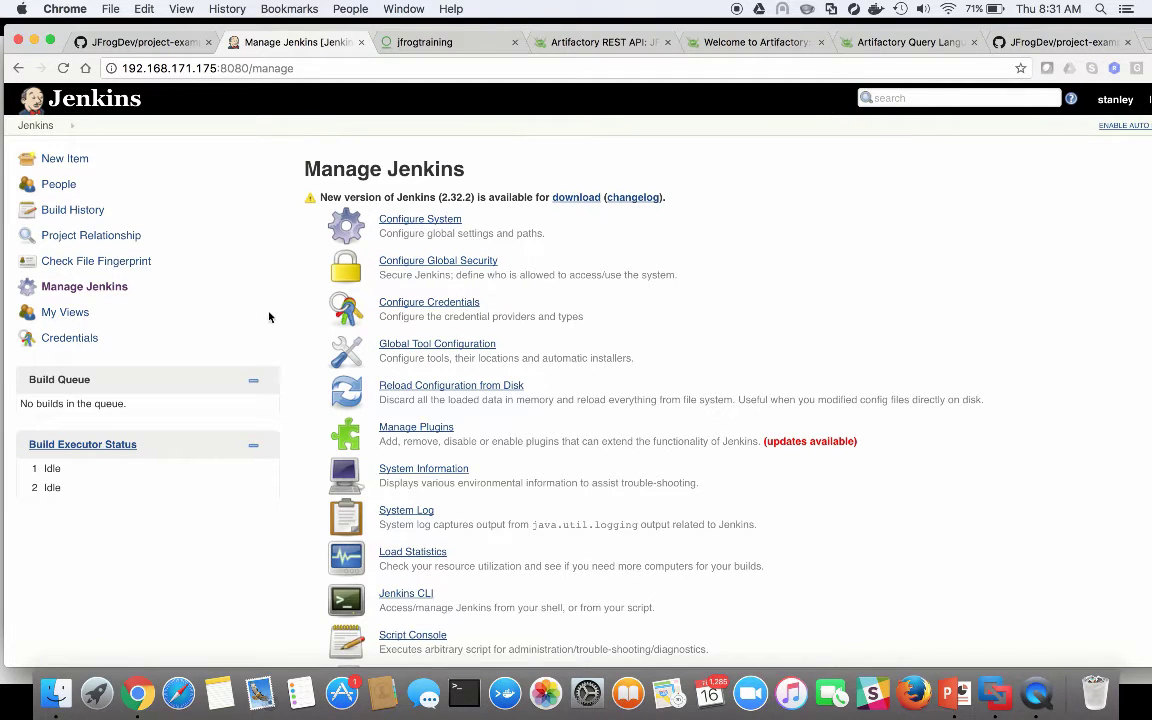
click(412, 435)
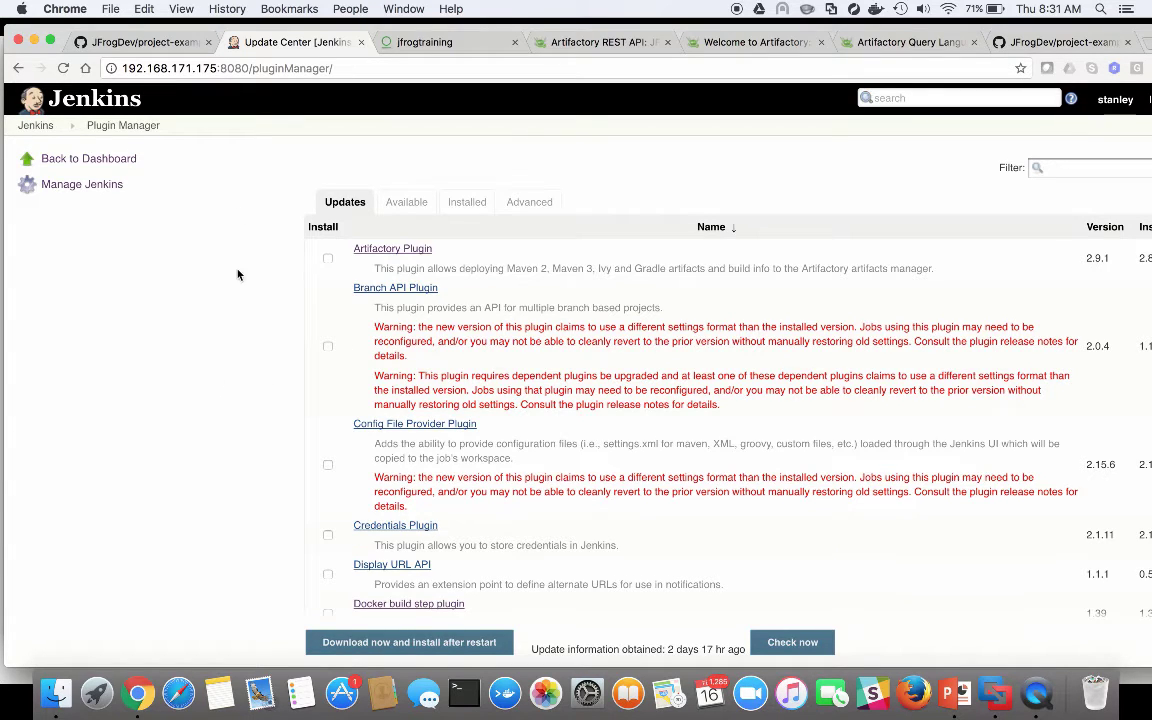
Step: Go back from the plugin Updates list to the Manage Jenkins page
click(82, 186)
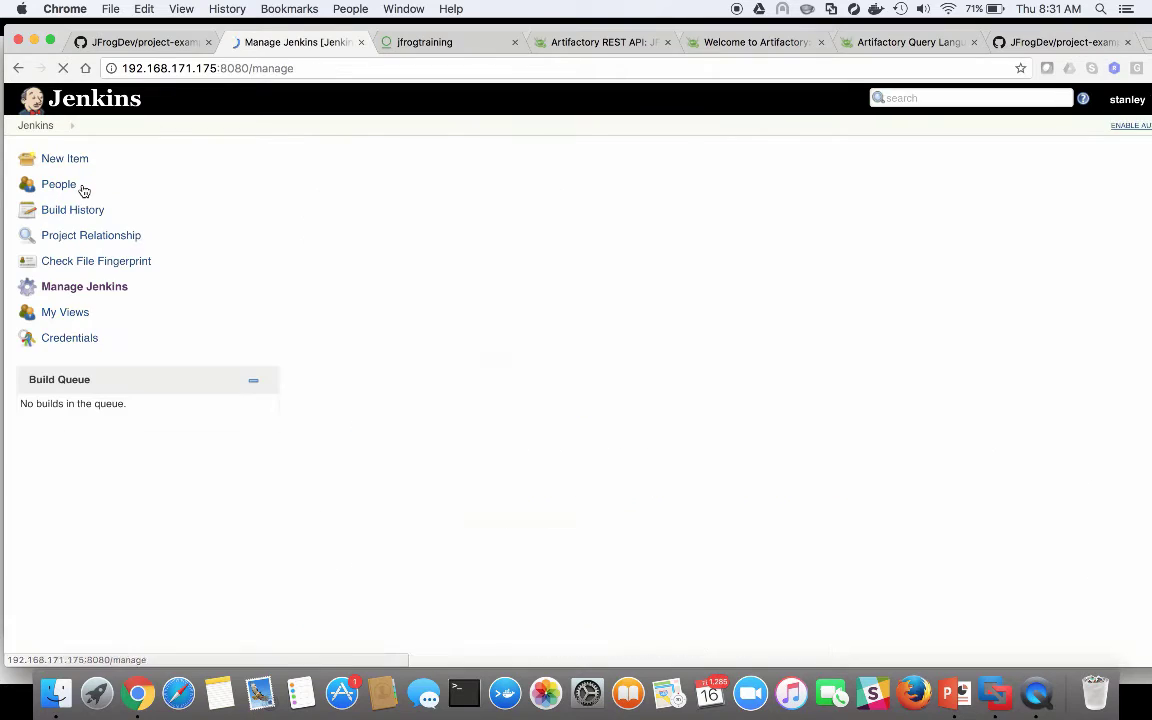
Step: In Configure System, test the jfrogtraining server connection, confirming Artifactory 5.0.1.1 is found
click(424, 221)
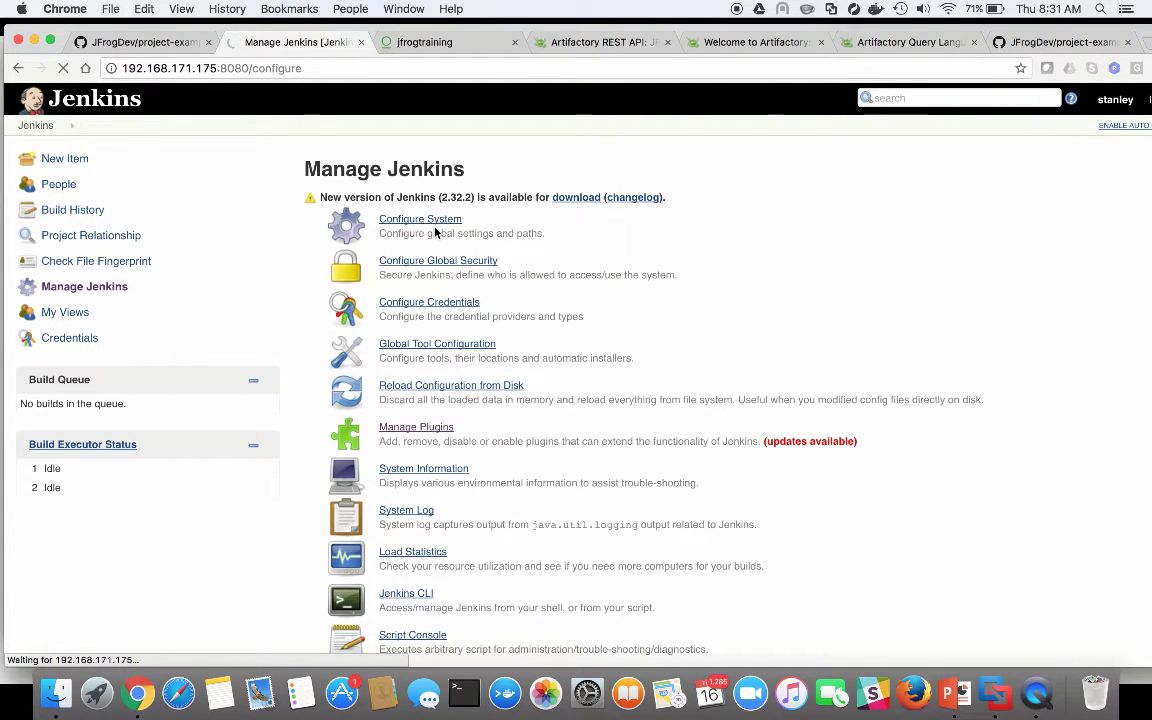
scroll(468, 458, down, 5)
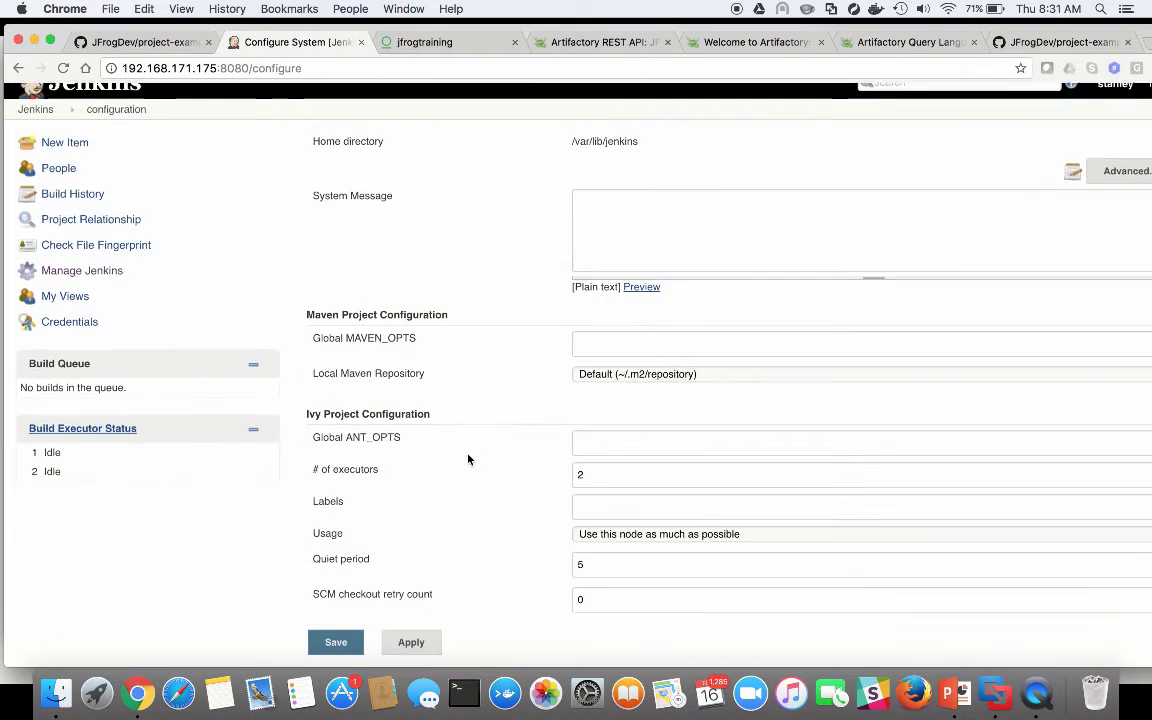
scroll(468, 458, down, 15)
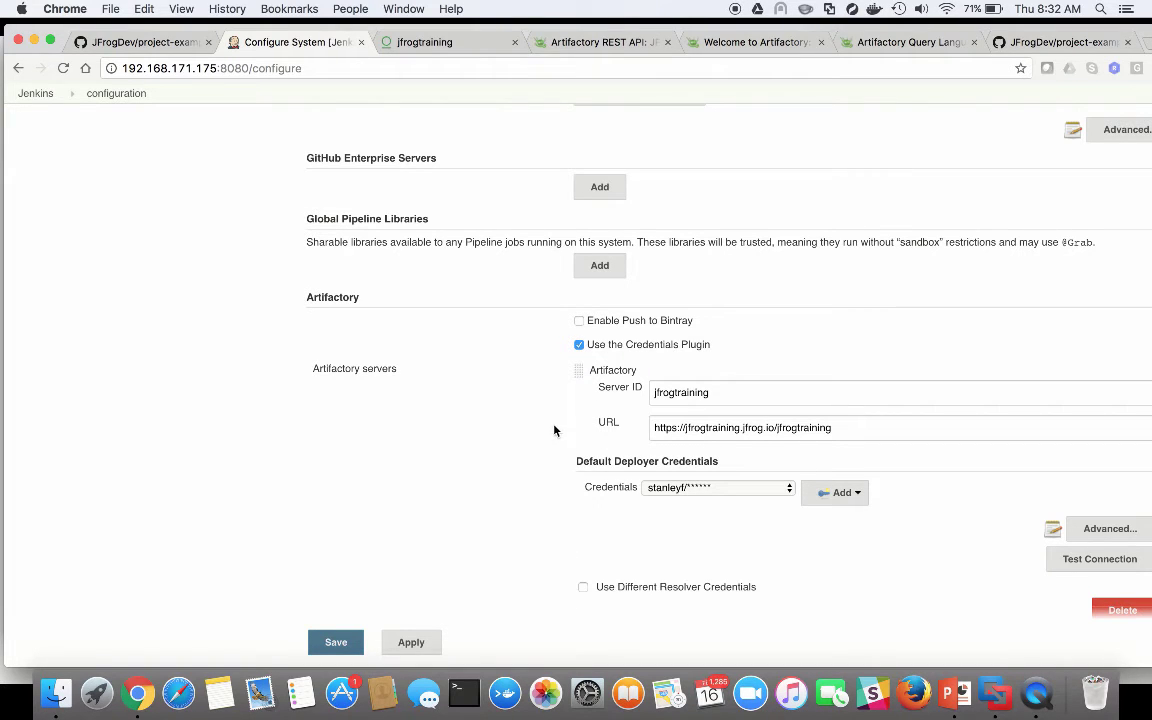
scroll(535, 419, down, 2)
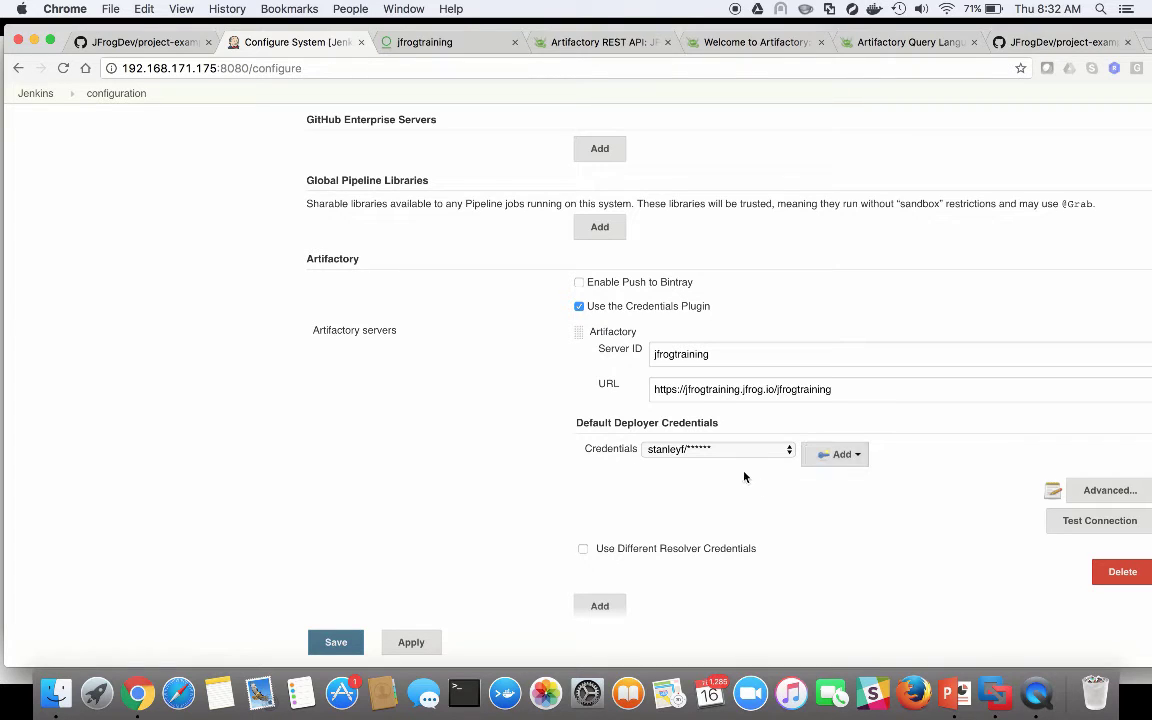
scroll(786, 504, down, 1)
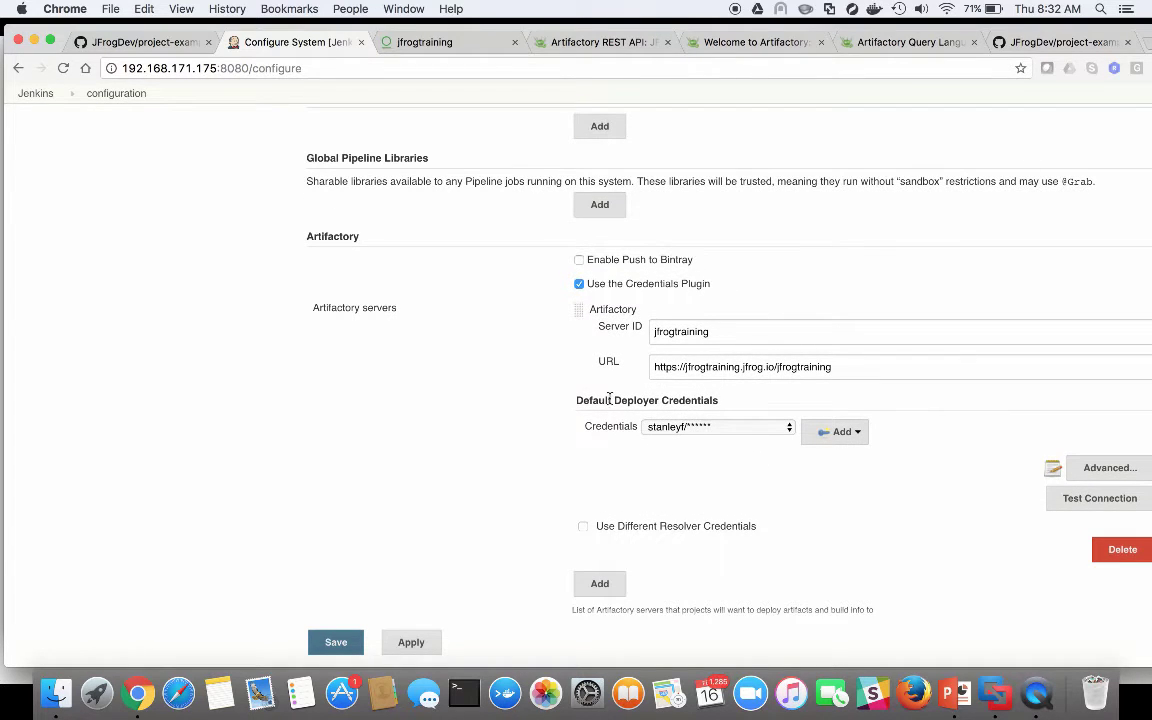
click(1092, 503)
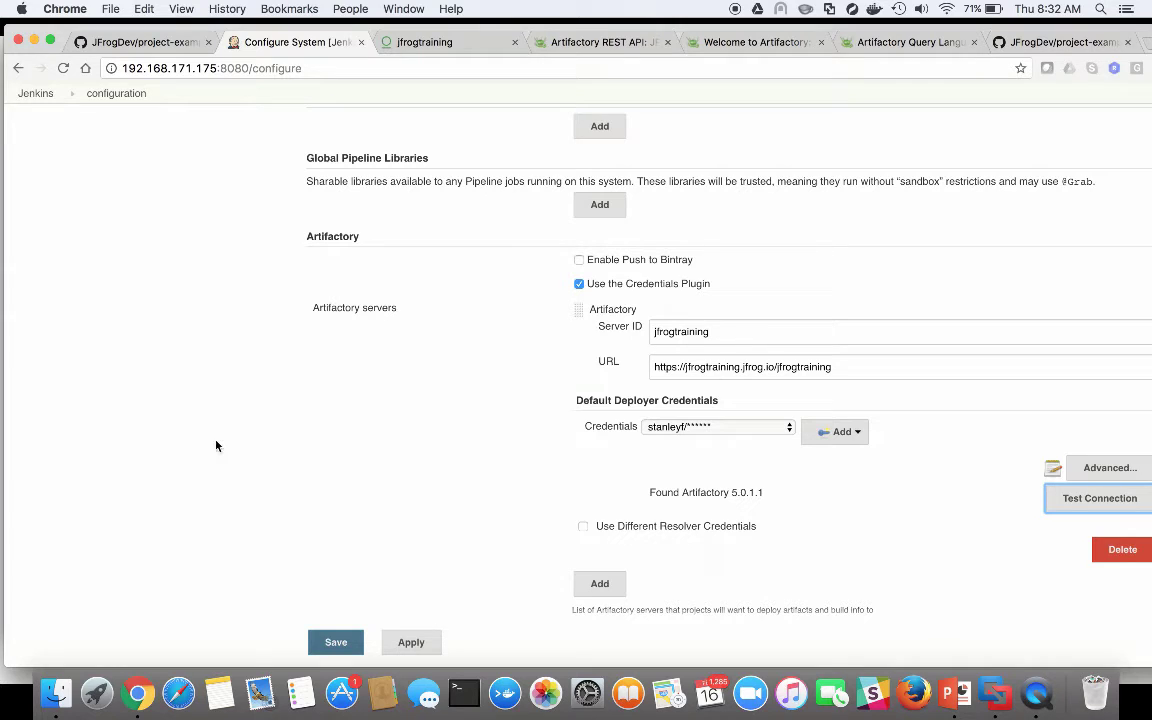
scroll(218, 446, down, 3)
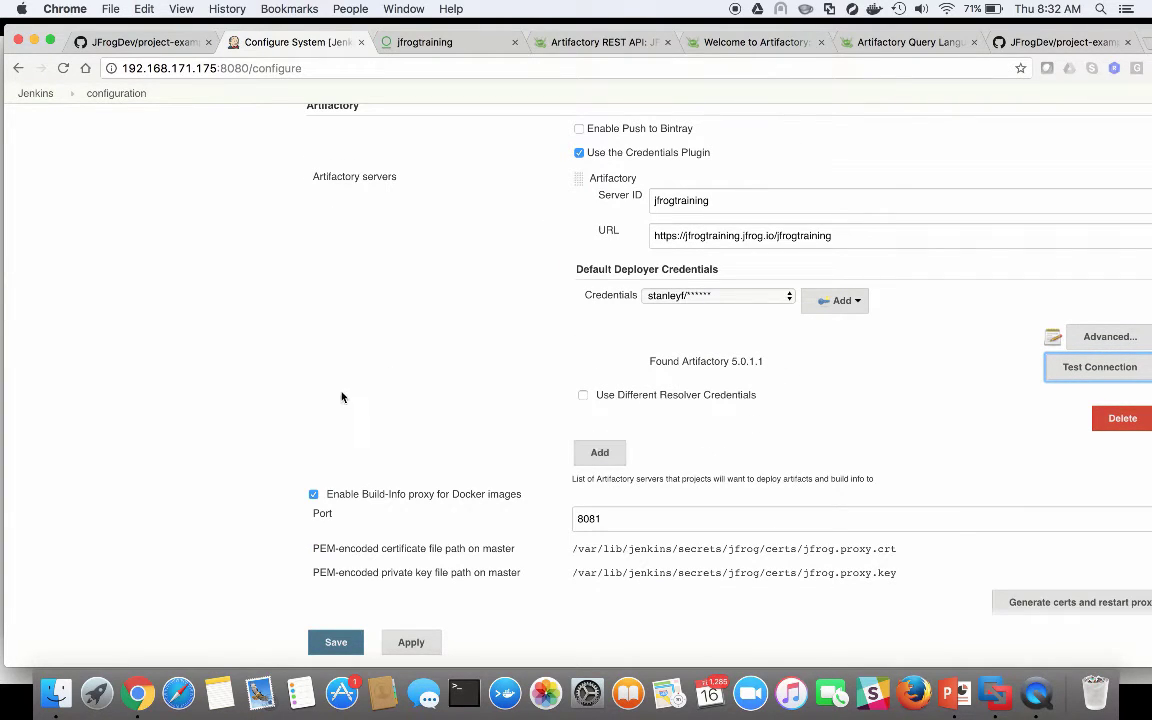
scroll(339, 409, up, 15)
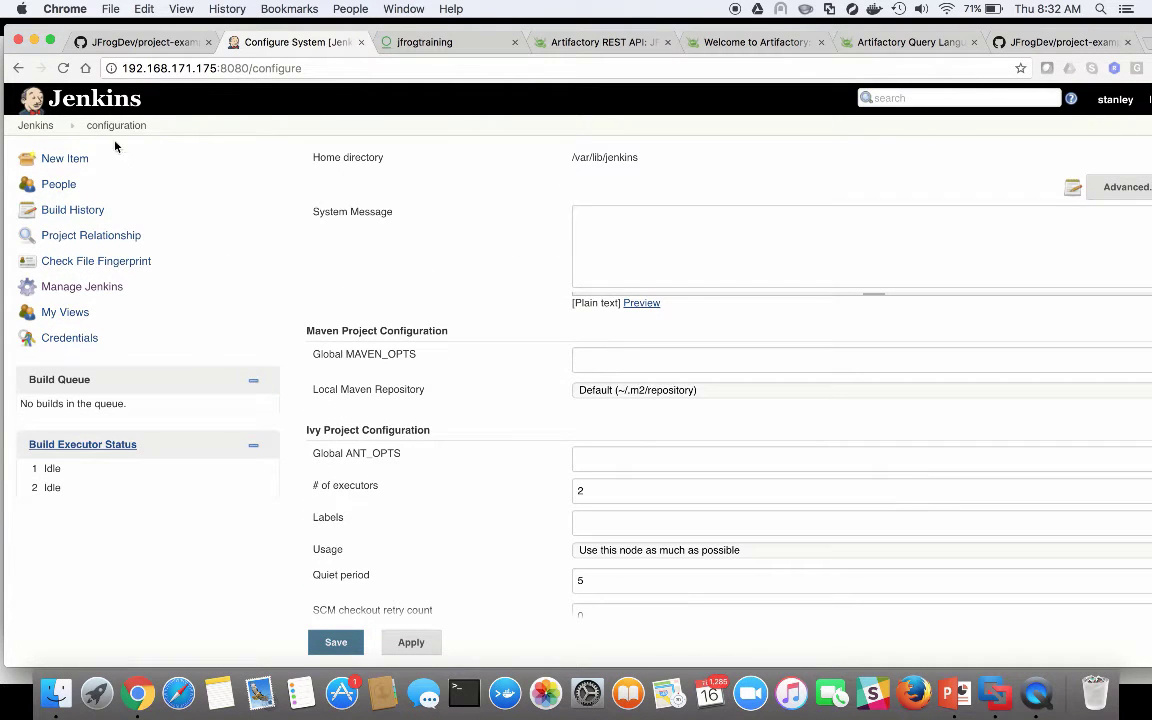
Step: Leave Configure System without saving and open maven-example-build's configuration
click(46, 127)
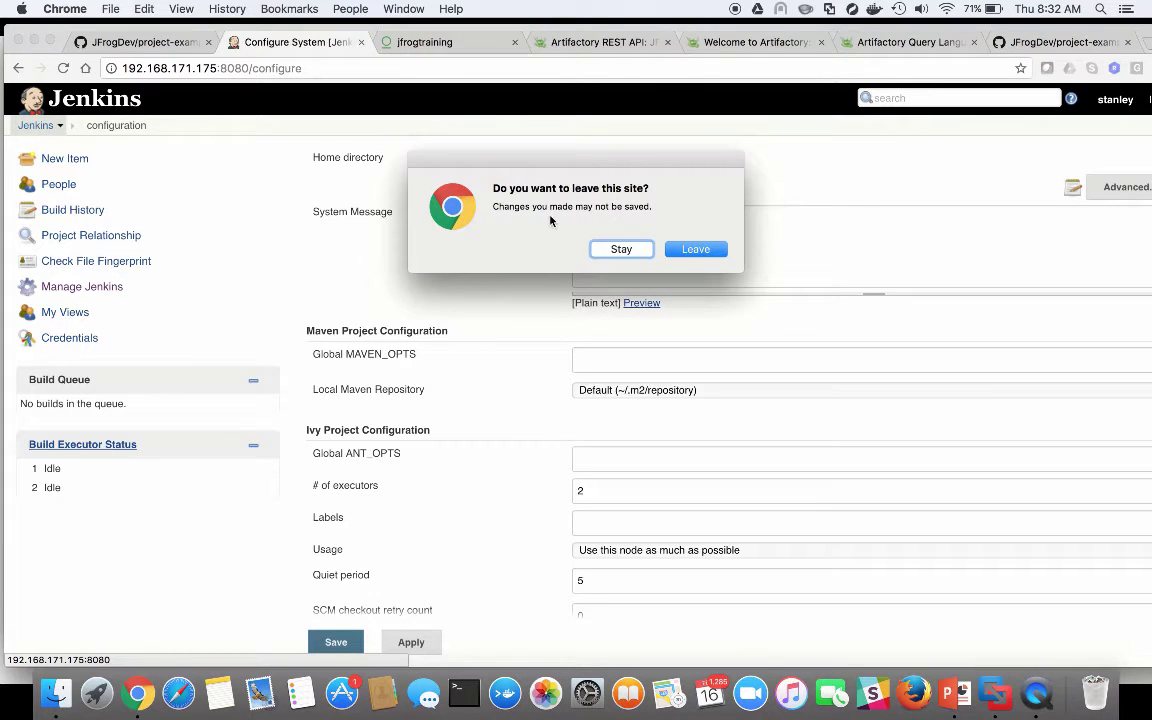
click(686, 252)
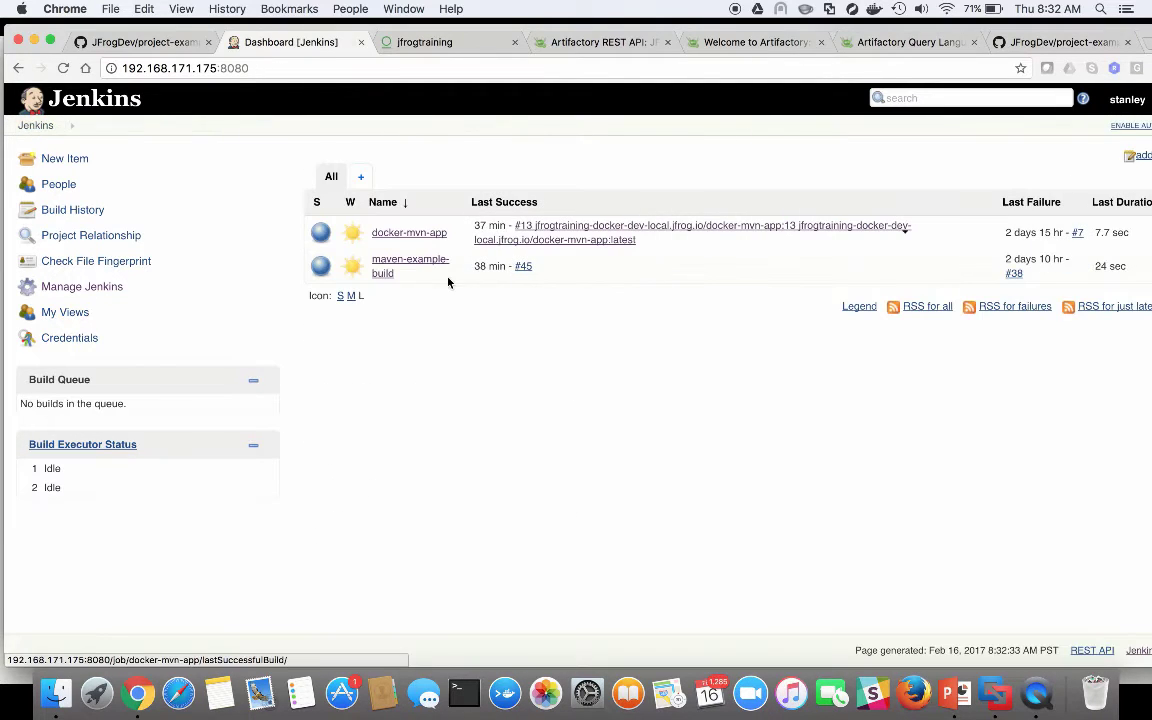
click(406, 262)
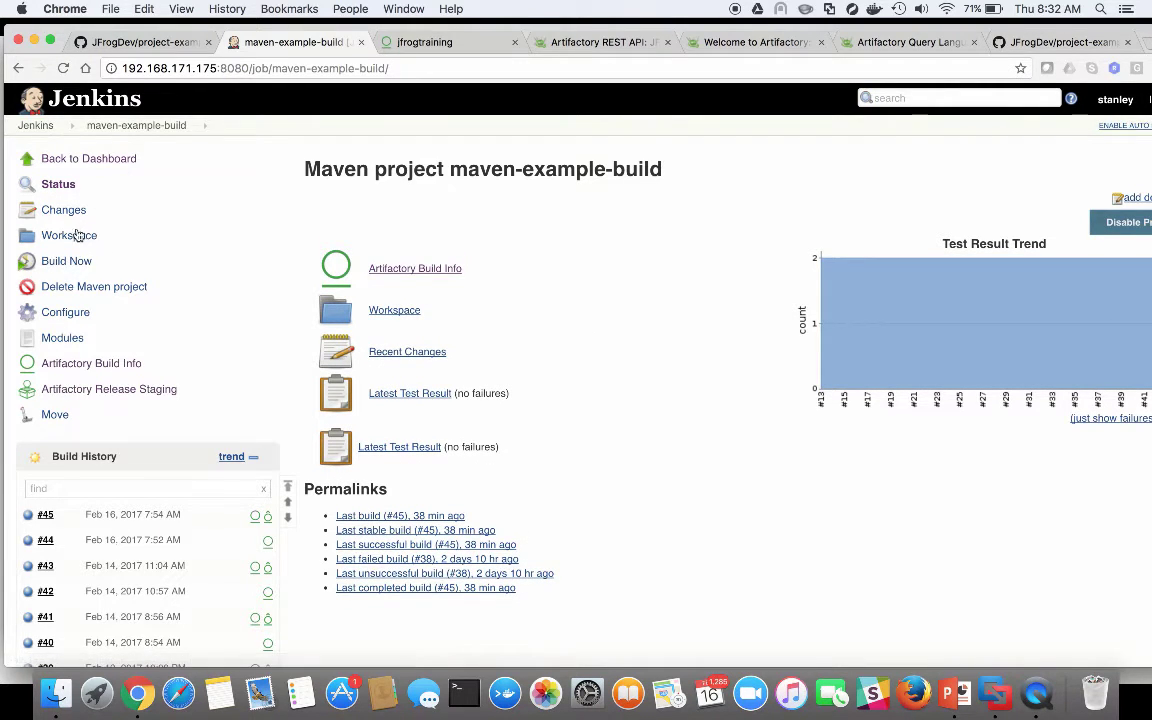
click(72, 314)
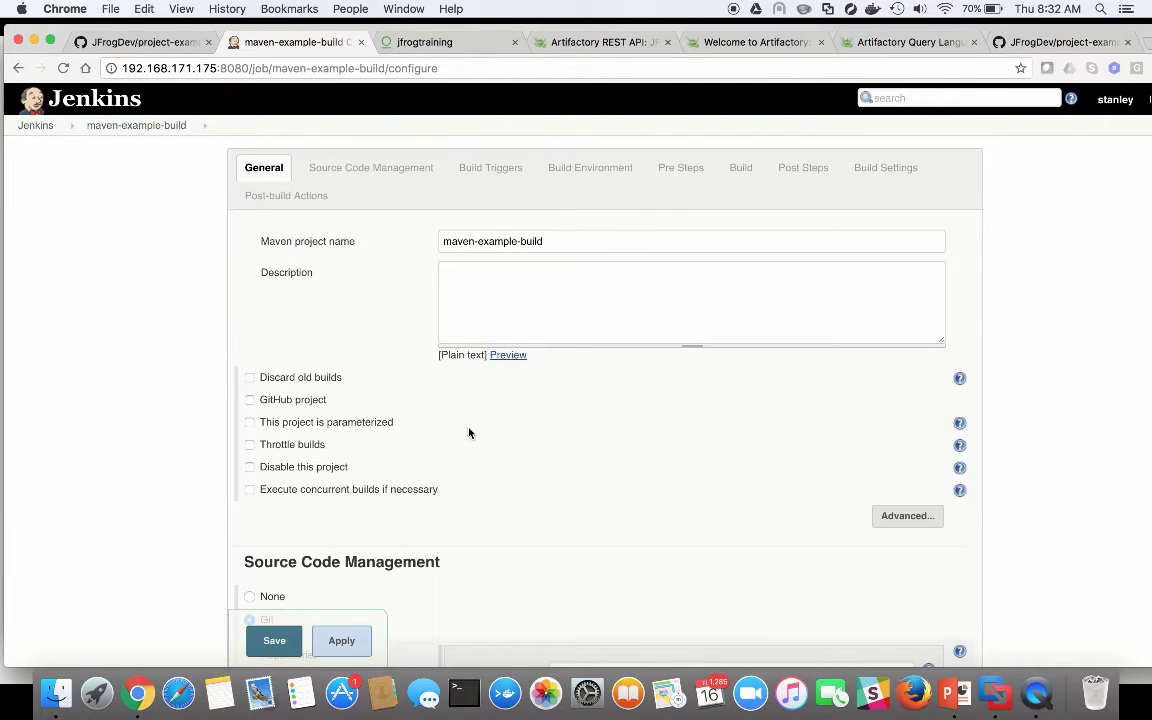
Step: In Build Environment, keep jfrogtraining as the Artifactory server for resolving artifacts
scroll(491, 442, down, 3)
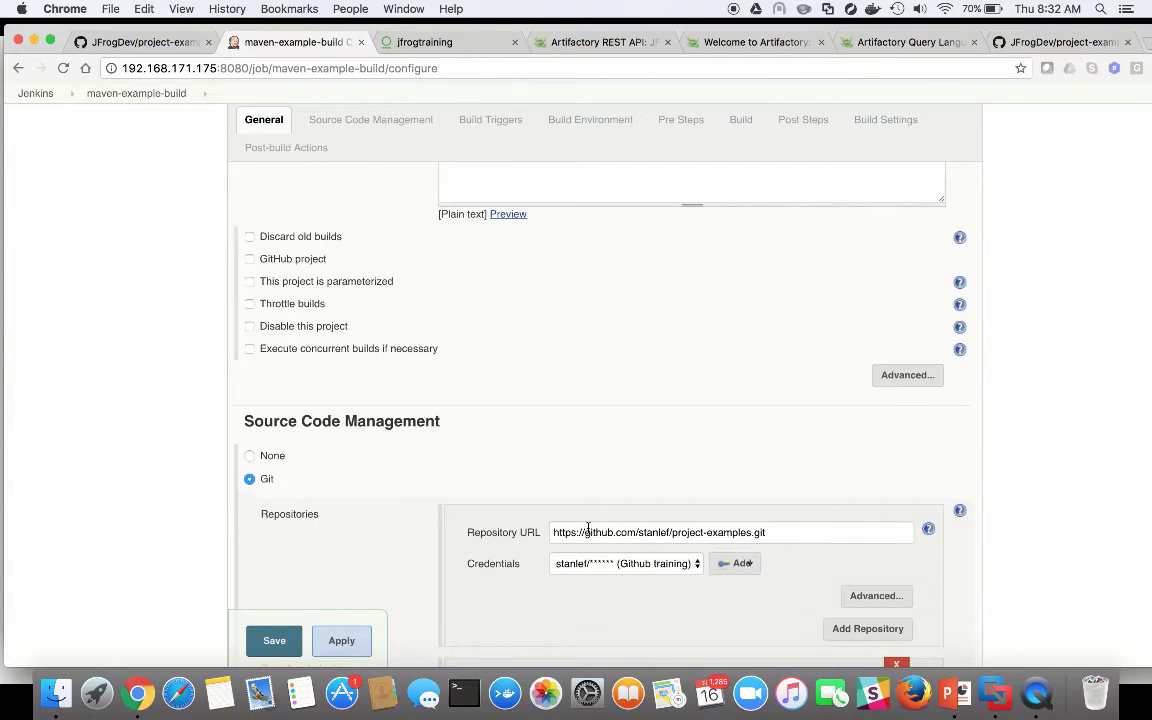
scroll(729, 487, down, 1)
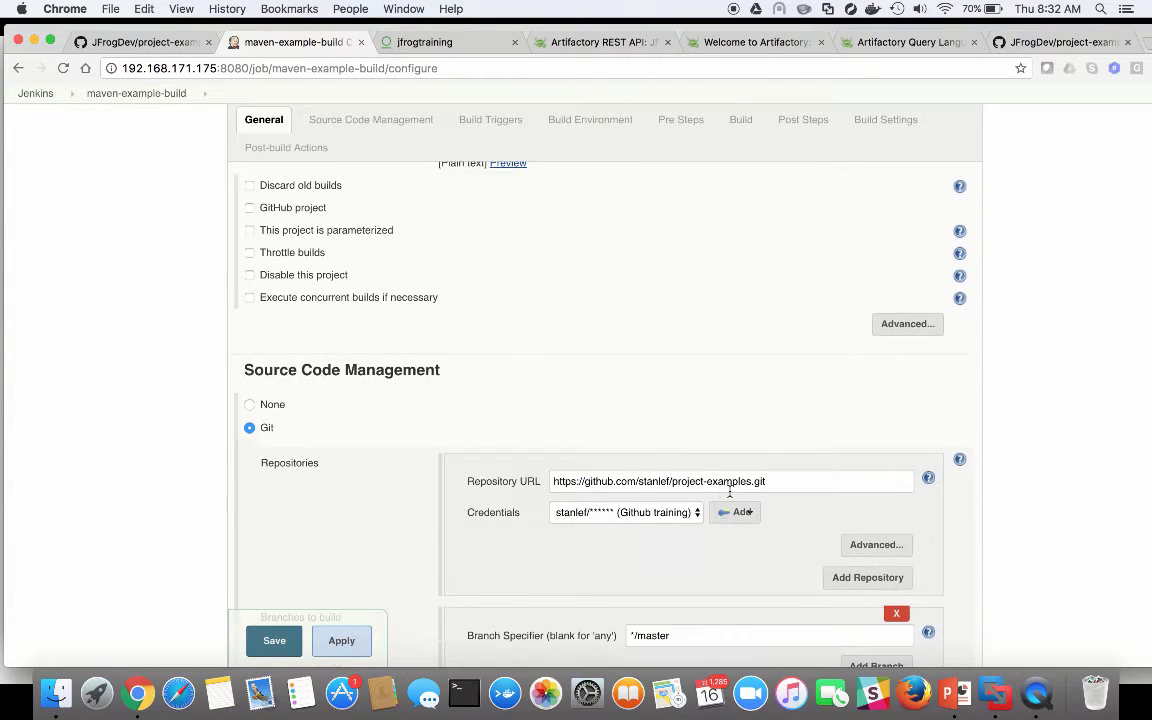
scroll(609, 561, down, 6)
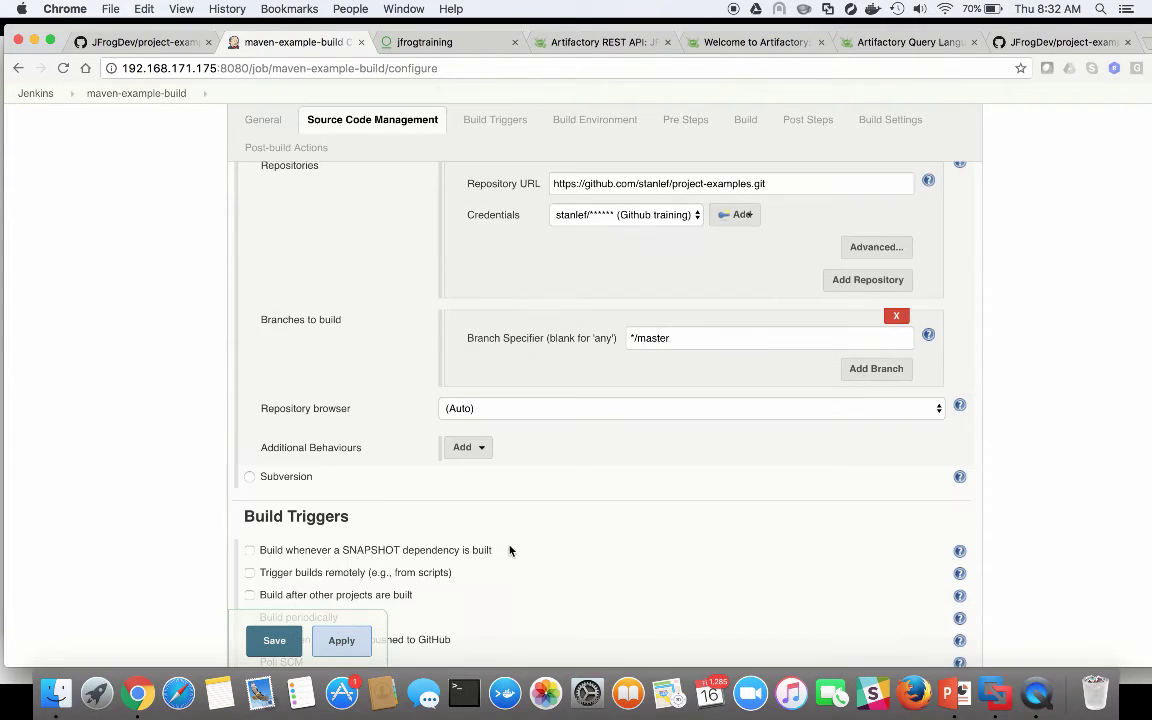
scroll(509, 550, down, 7)
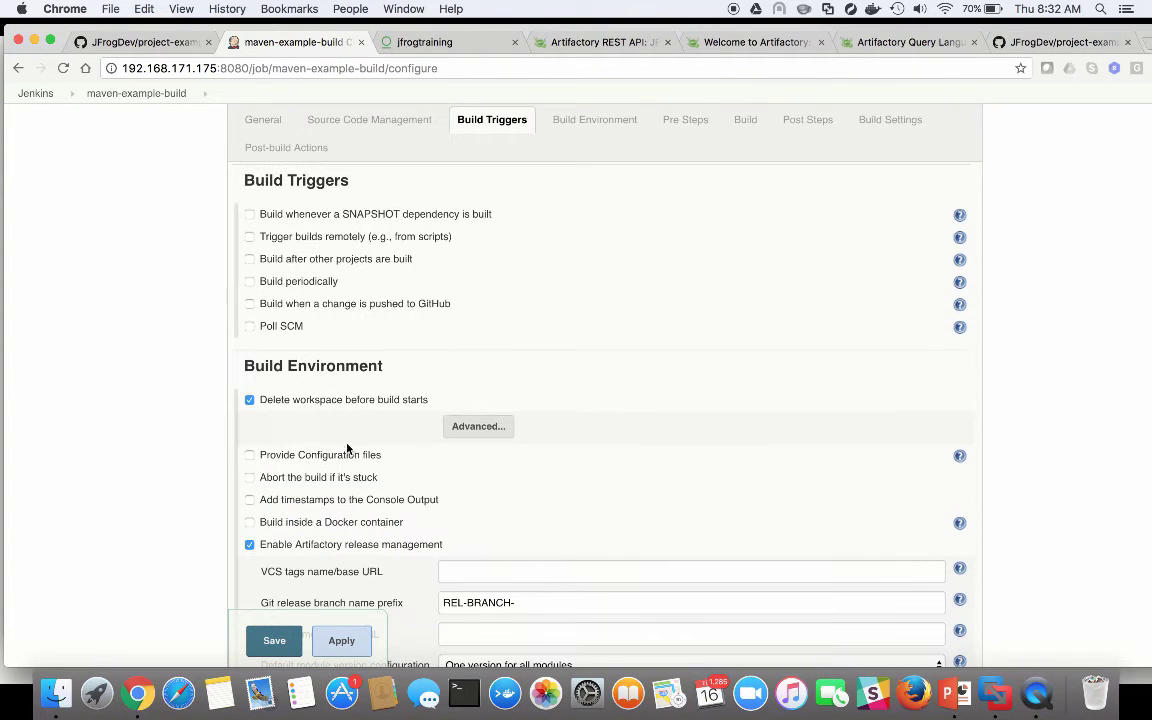
scroll(591, 507, down, 3)
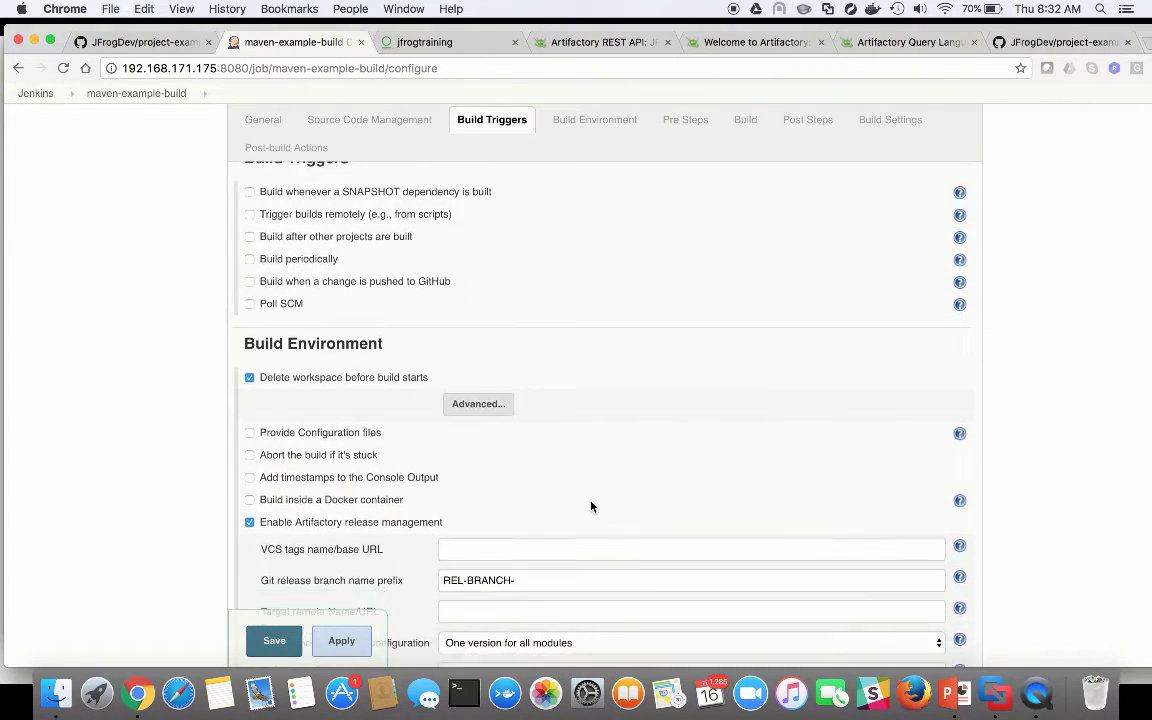
scroll(578, 497, down, 1)
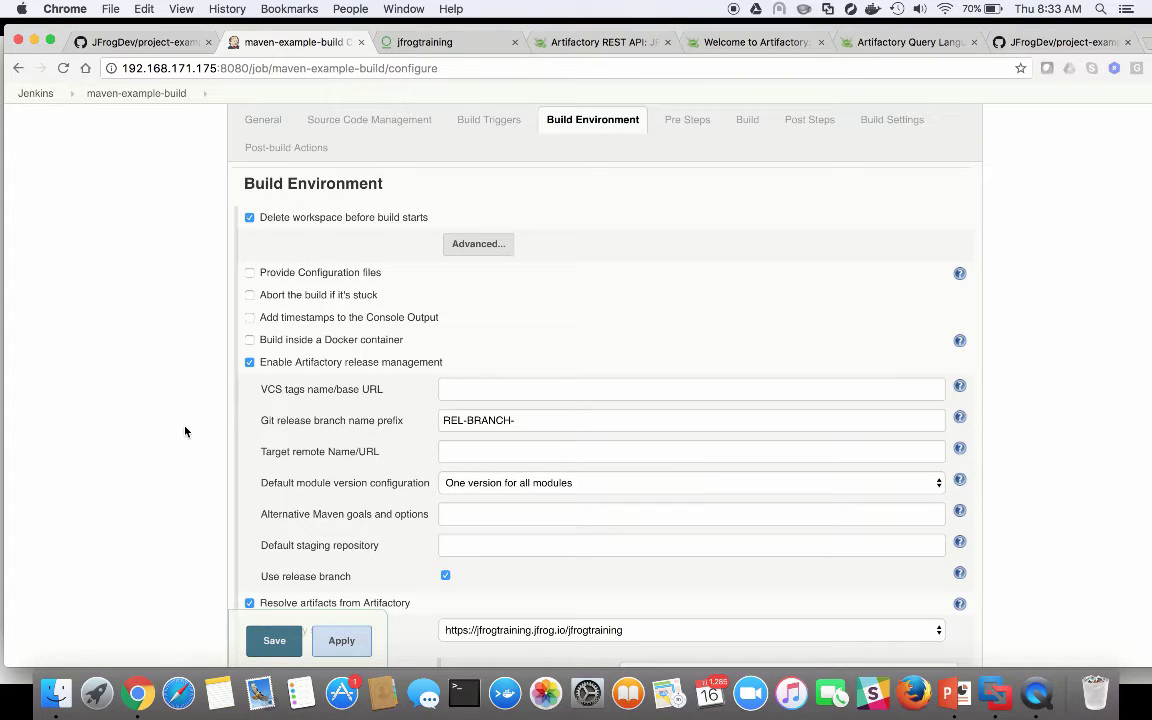
scroll(190, 433, down, 1)
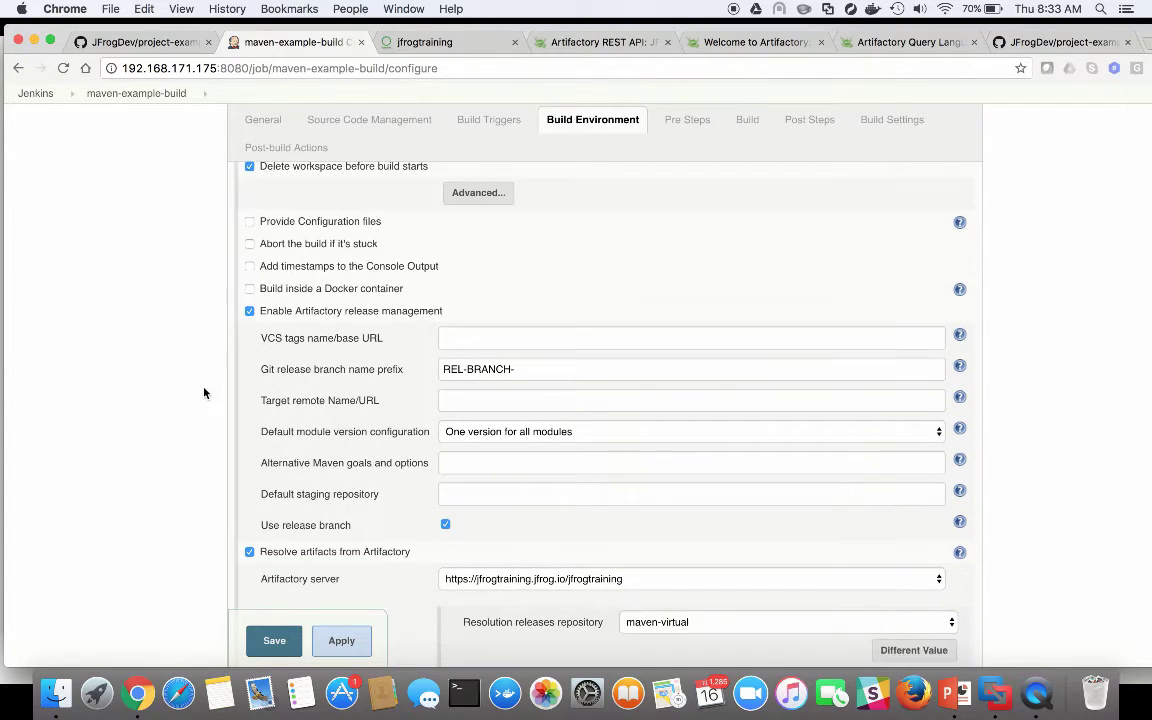
scroll(190, 418, down, 4)
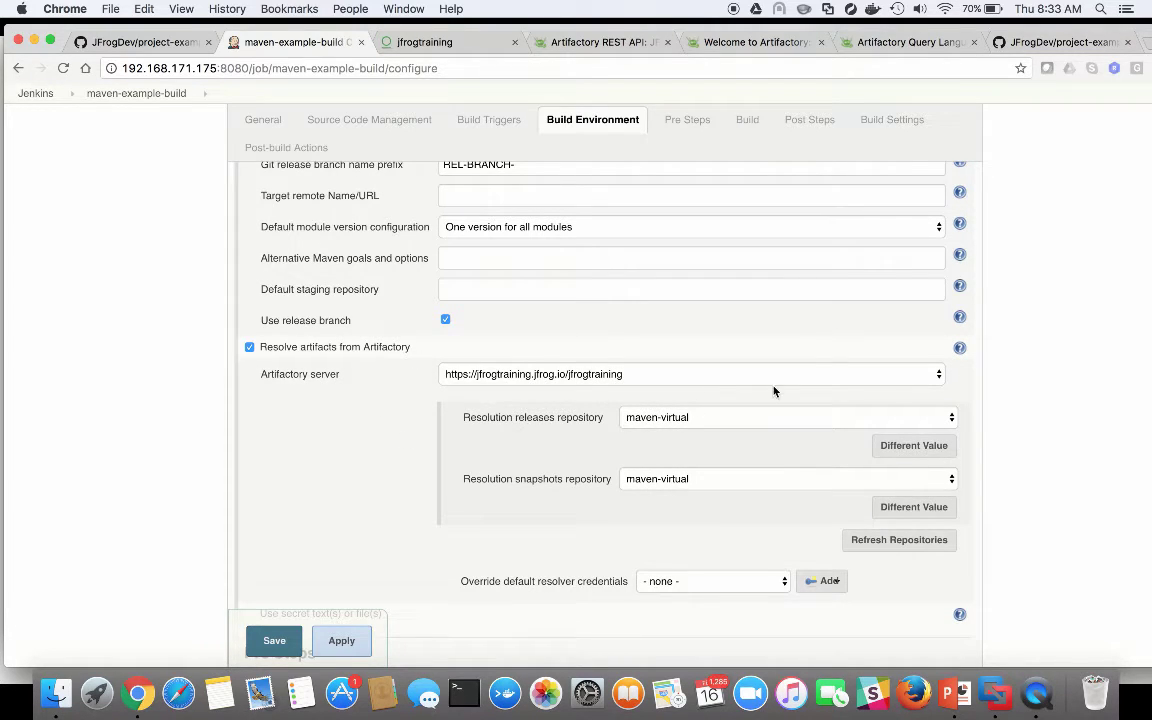
click(743, 376)
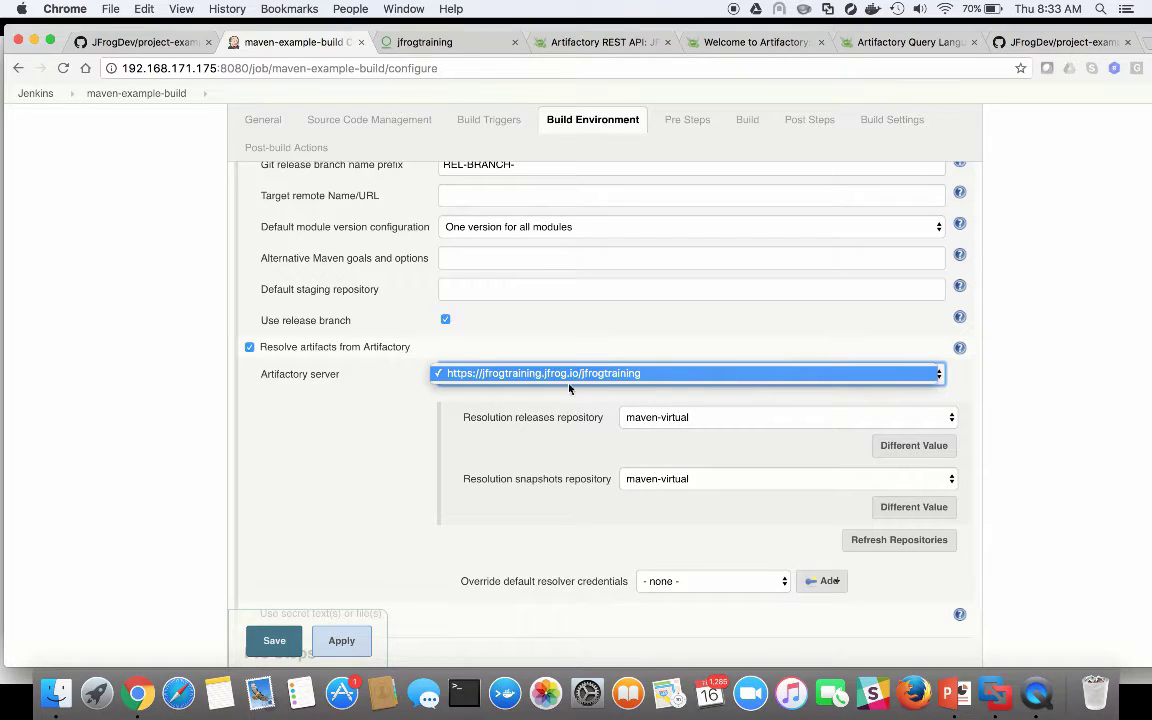
click(743, 376)
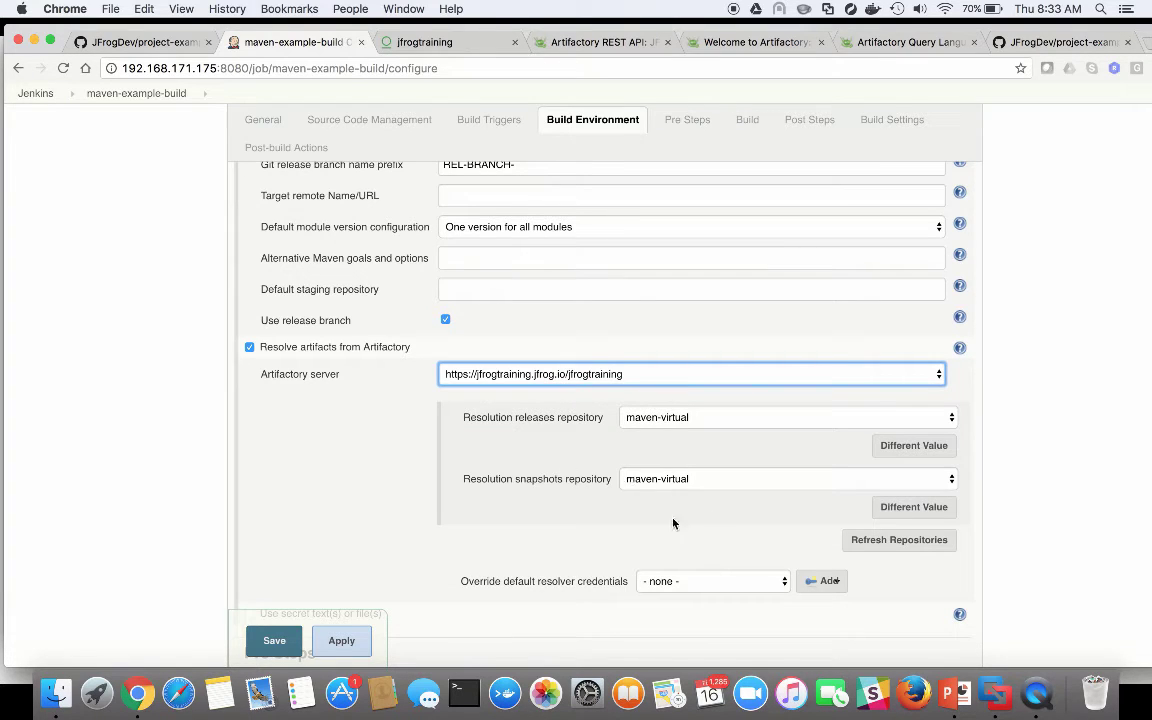
Step: Refresh the repository list and resolve releases and snapshots from maven-virtual
scroll(905, 560, down, 1)
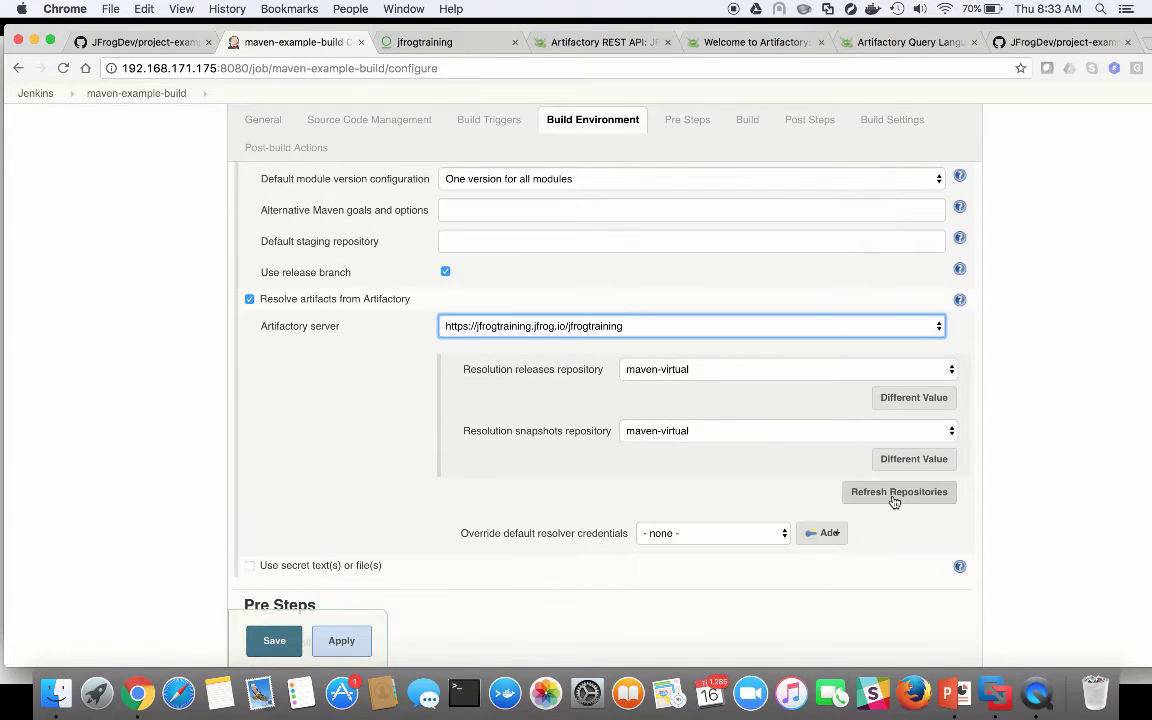
click(894, 498)
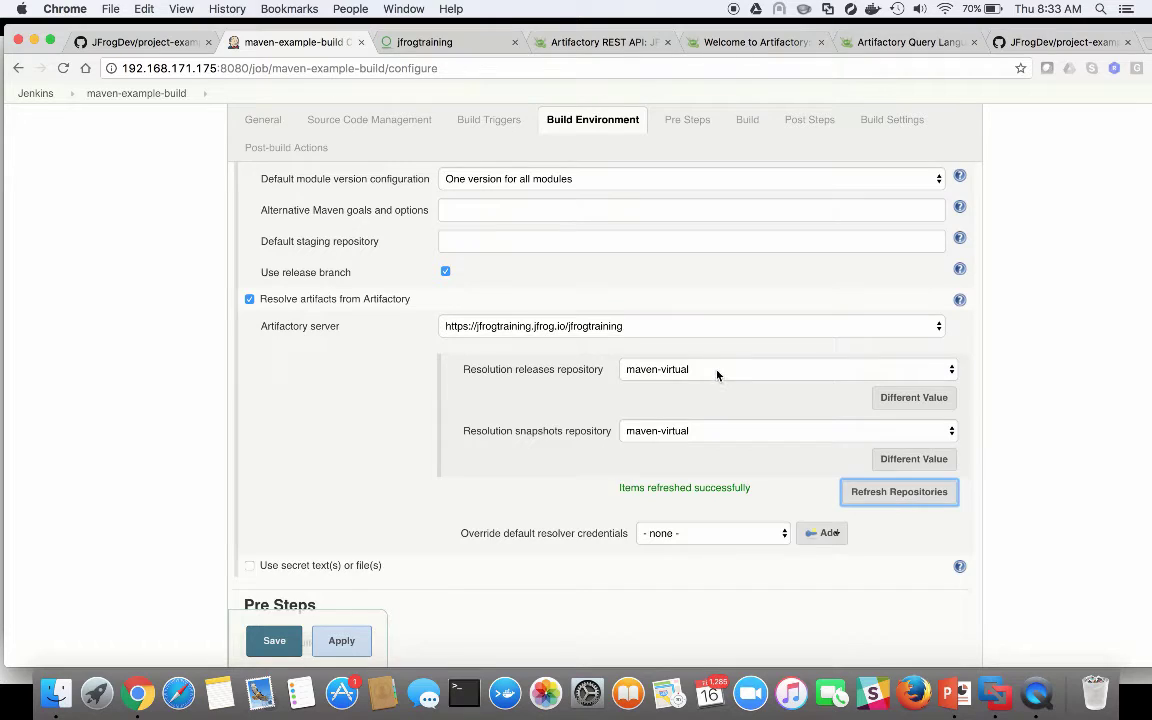
click(717, 372)
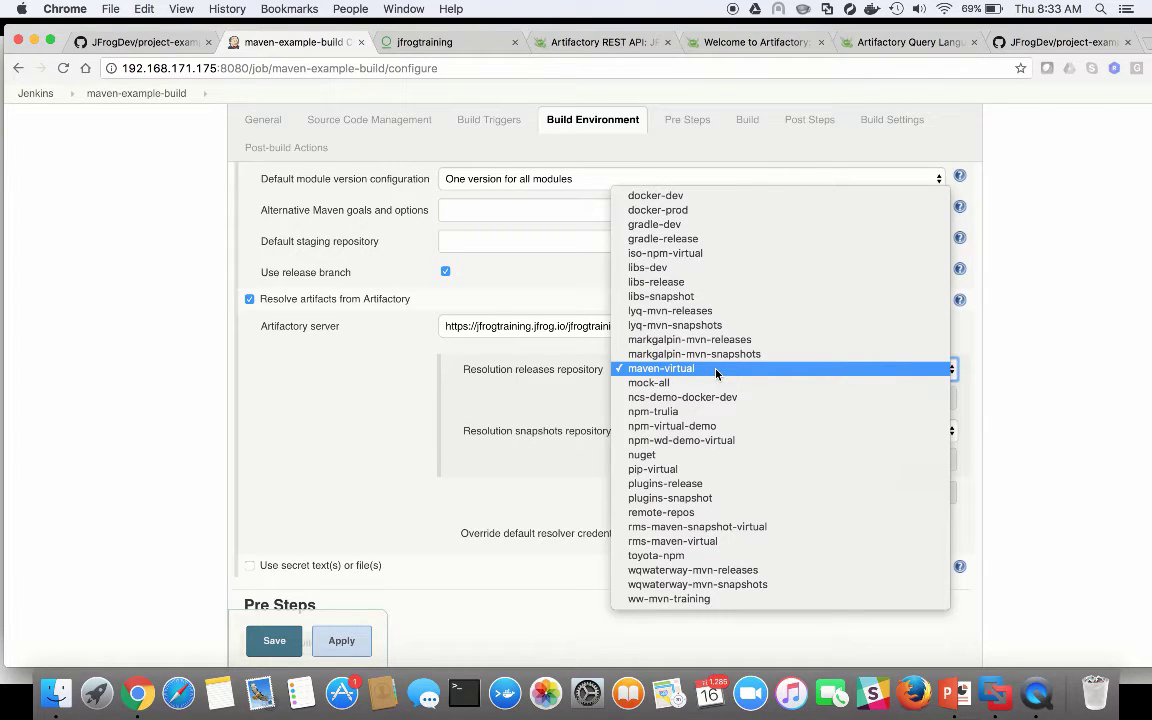
click(382, 400)
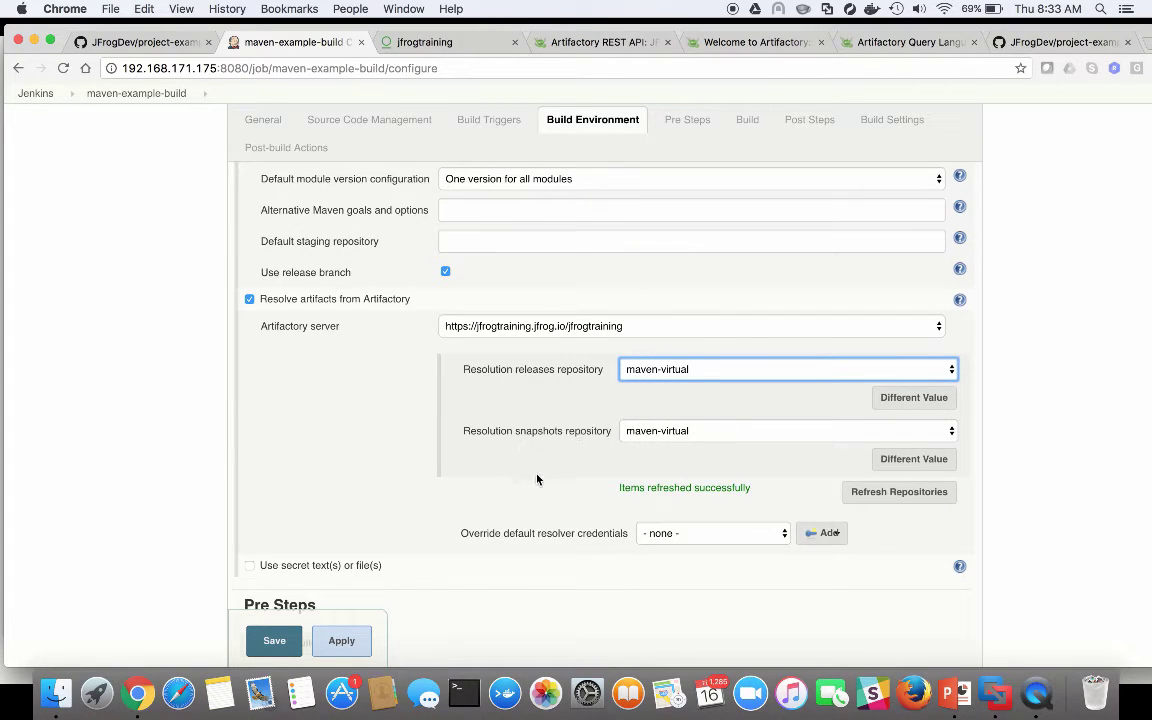
scroll(537, 480, down, 2)
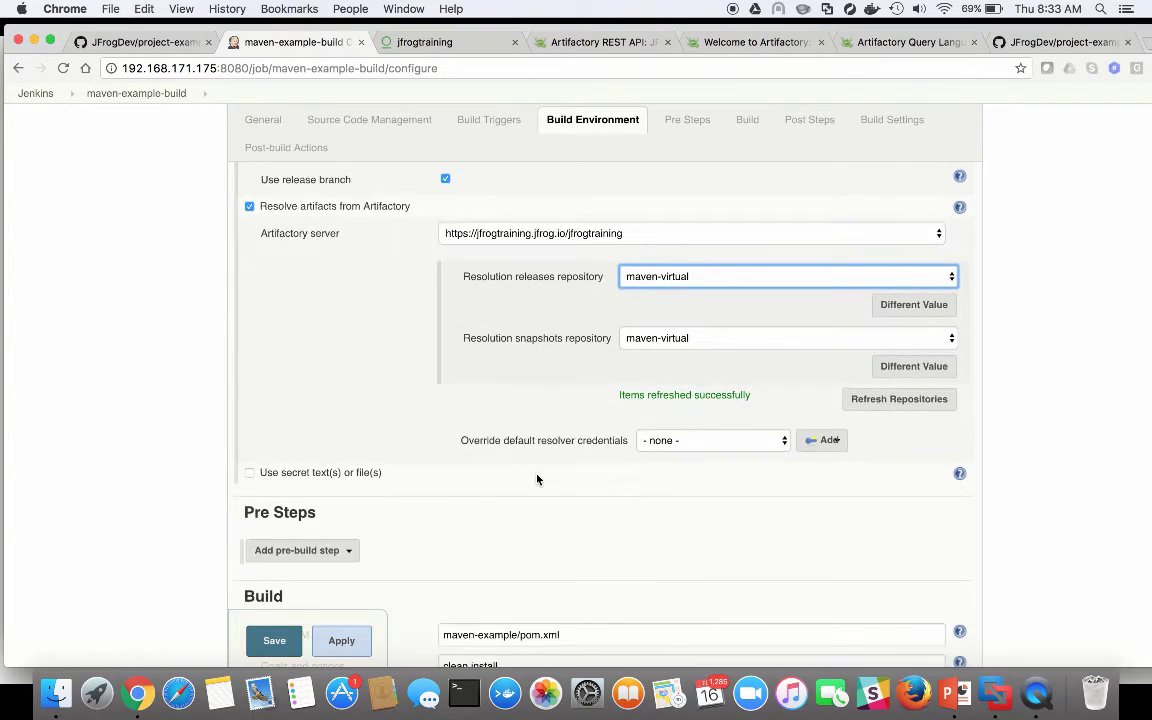
scroll(537, 480, down, 5)
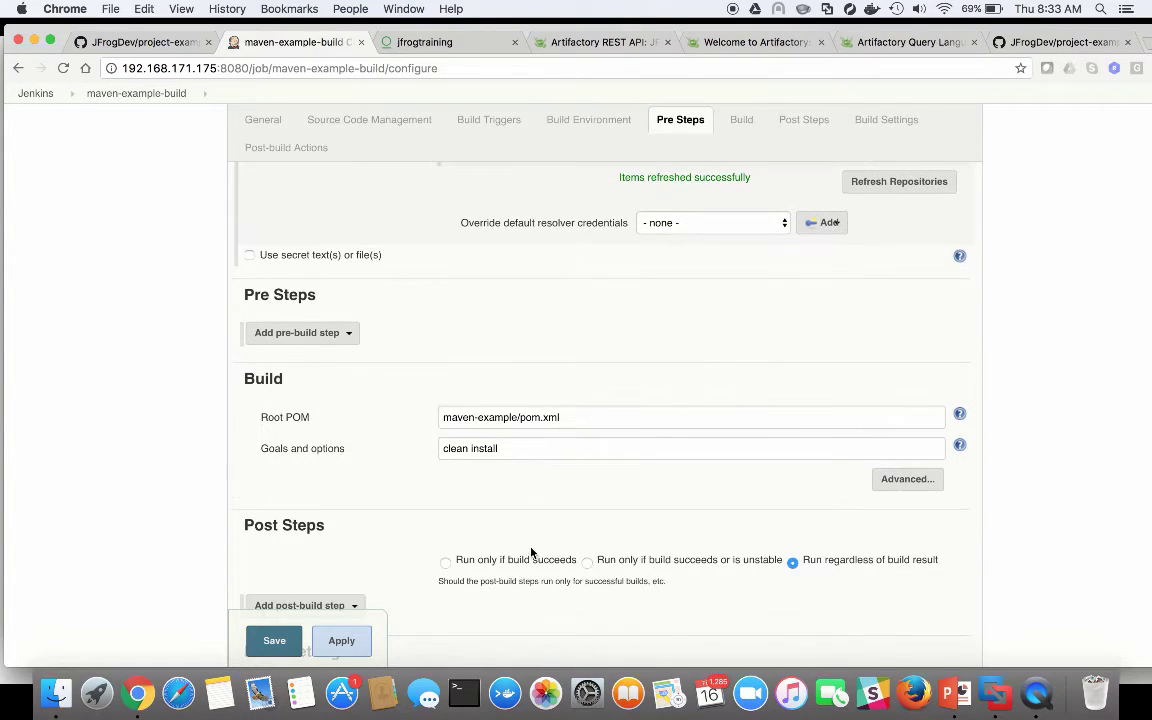
Step: Refresh the deployment repositories and set the target releases repository to proweb-maven-staging-local
scroll(531, 553, down, 6)
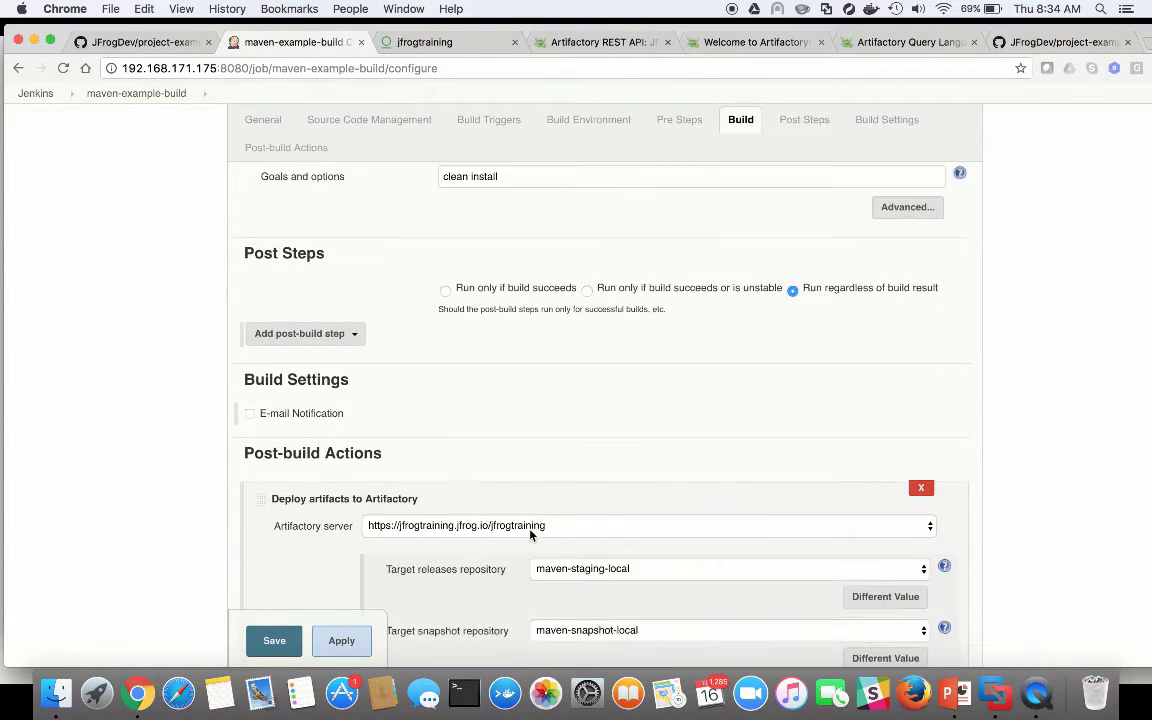
scroll(530, 535, down, 1)
scroll(296, 540, down, 3)
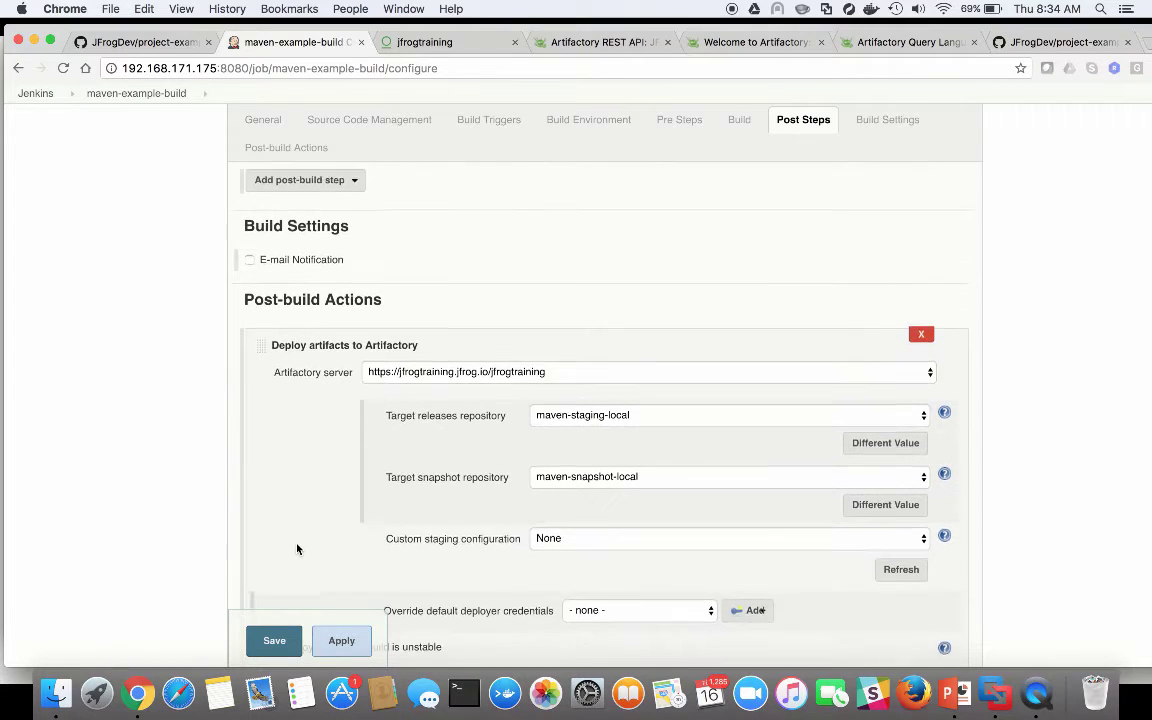
scroll(297, 548, down, 1)
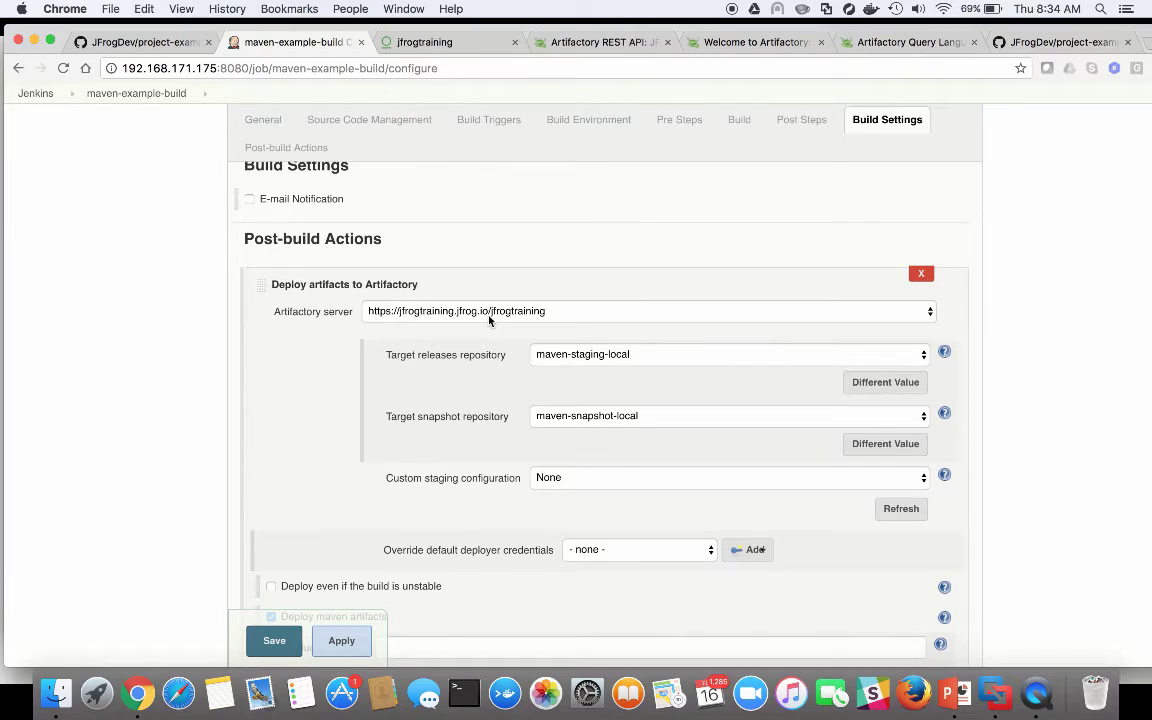
click(901, 510)
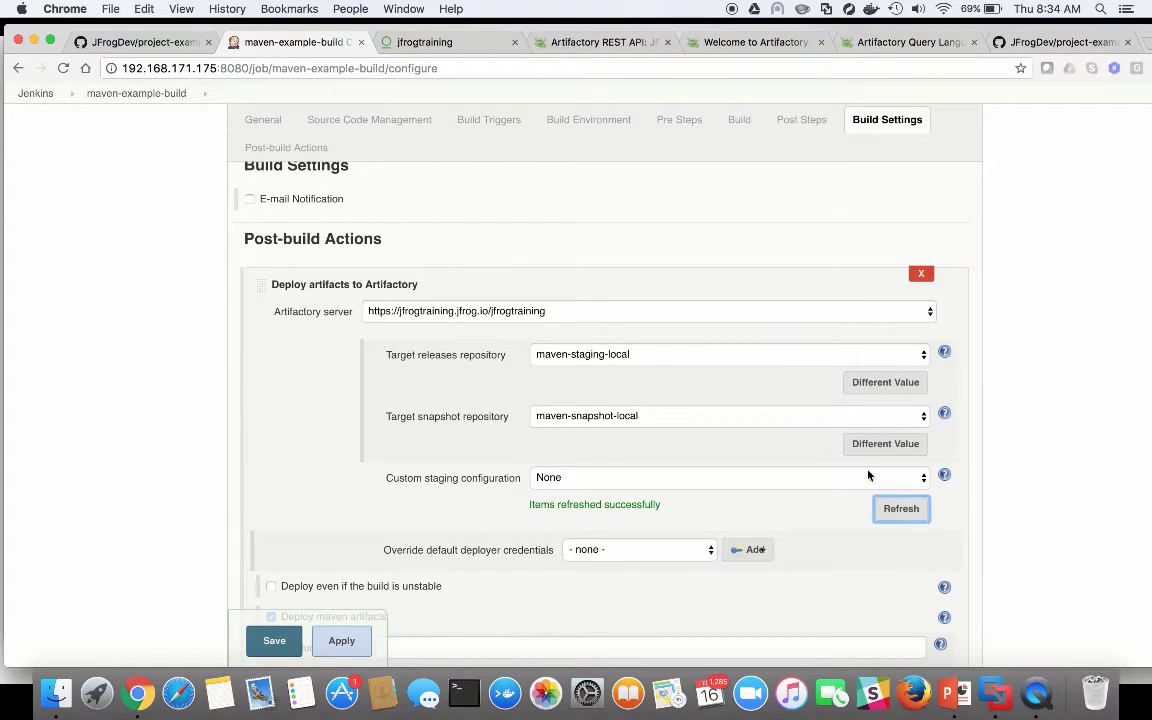
click(651, 356)
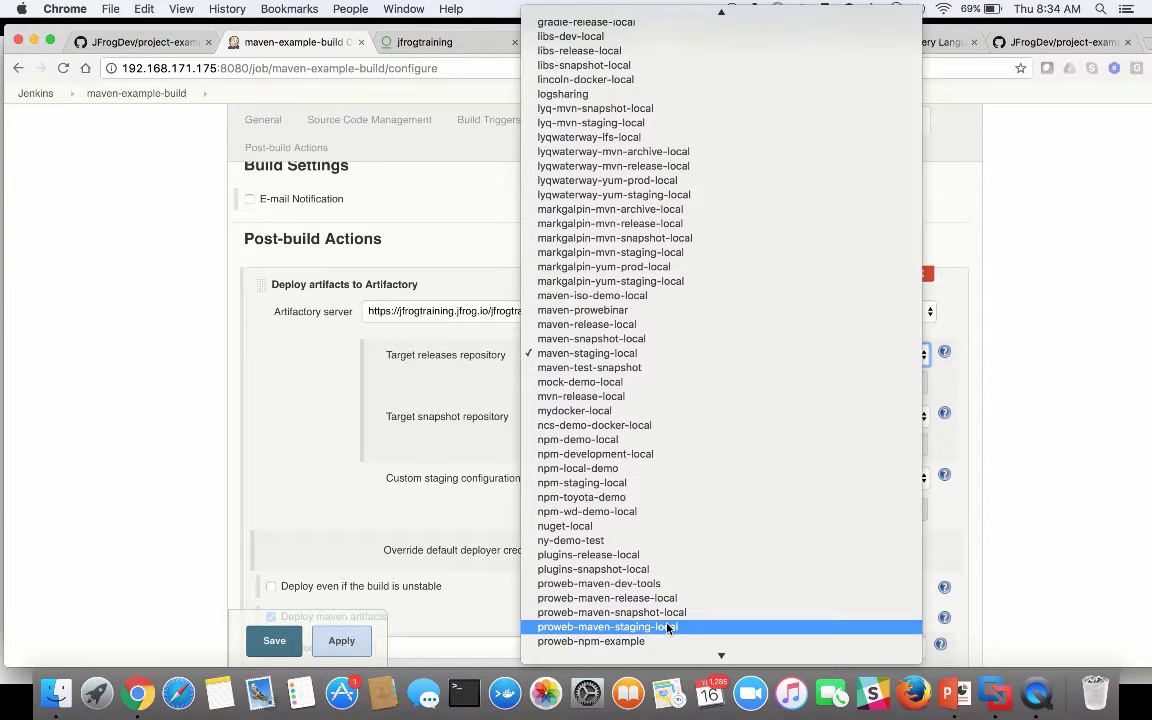
click(666, 627)
Step: Set the target snapshot repository to proweb-maven-snapshot-local
click(614, 418)
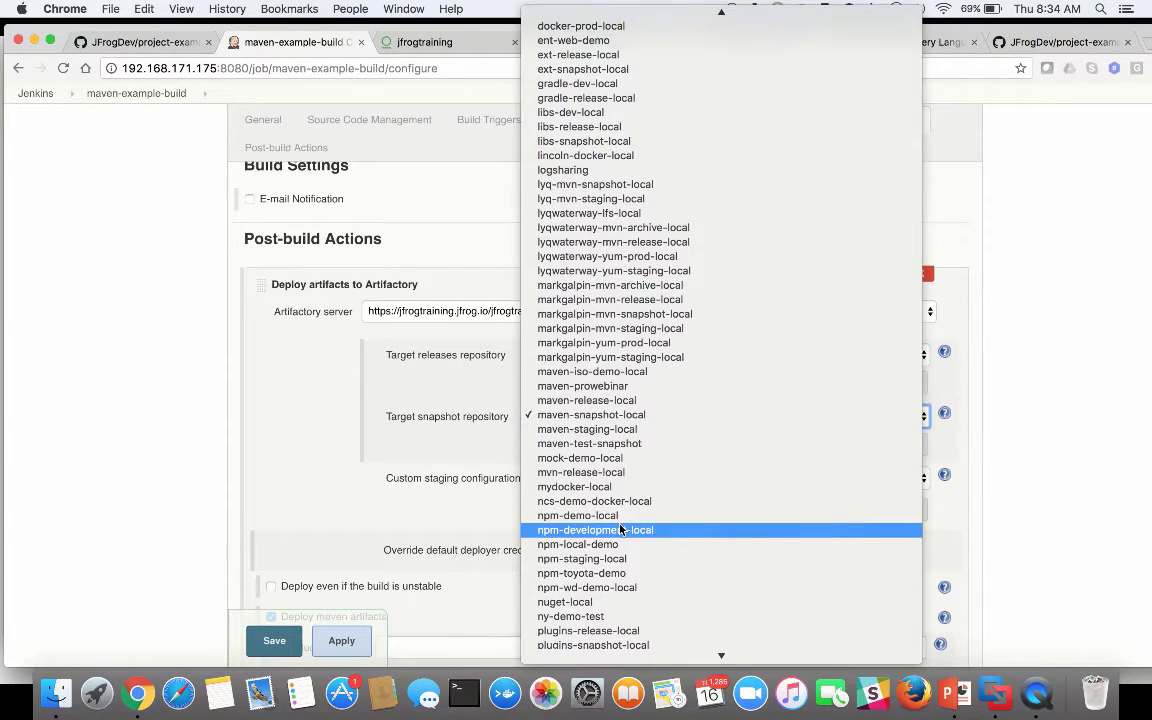
scroll(605, 530, up, 1)
scroll(610, 522, down, 8)
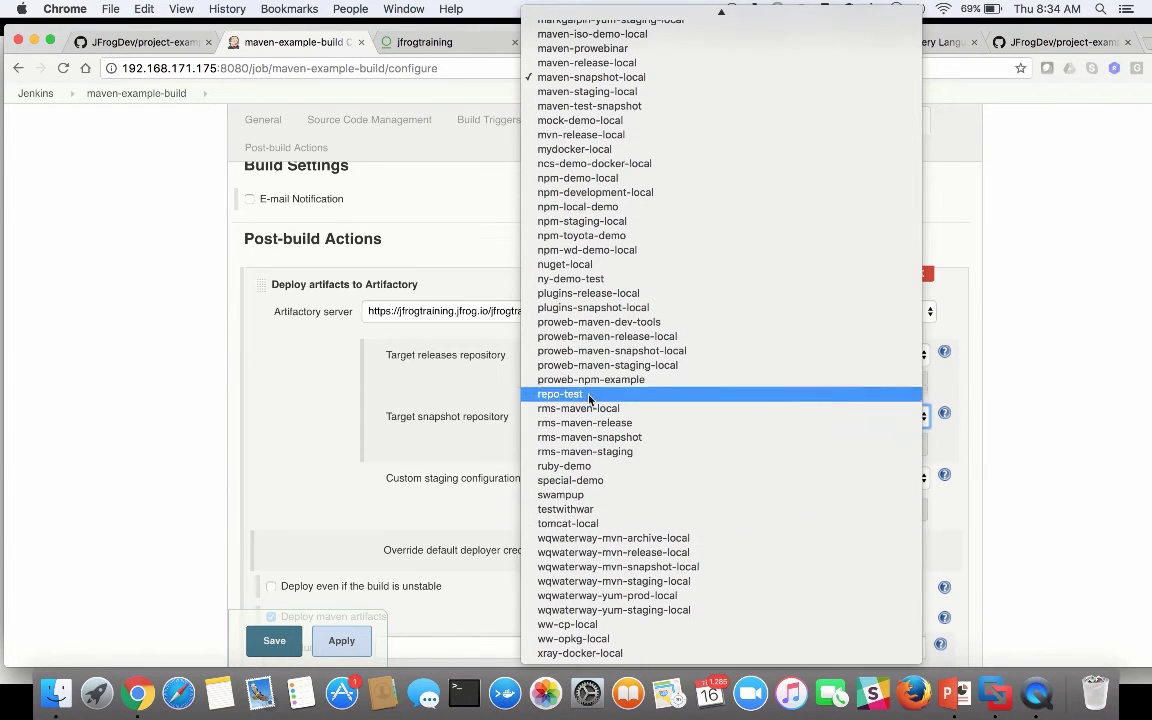
click(616, 353)
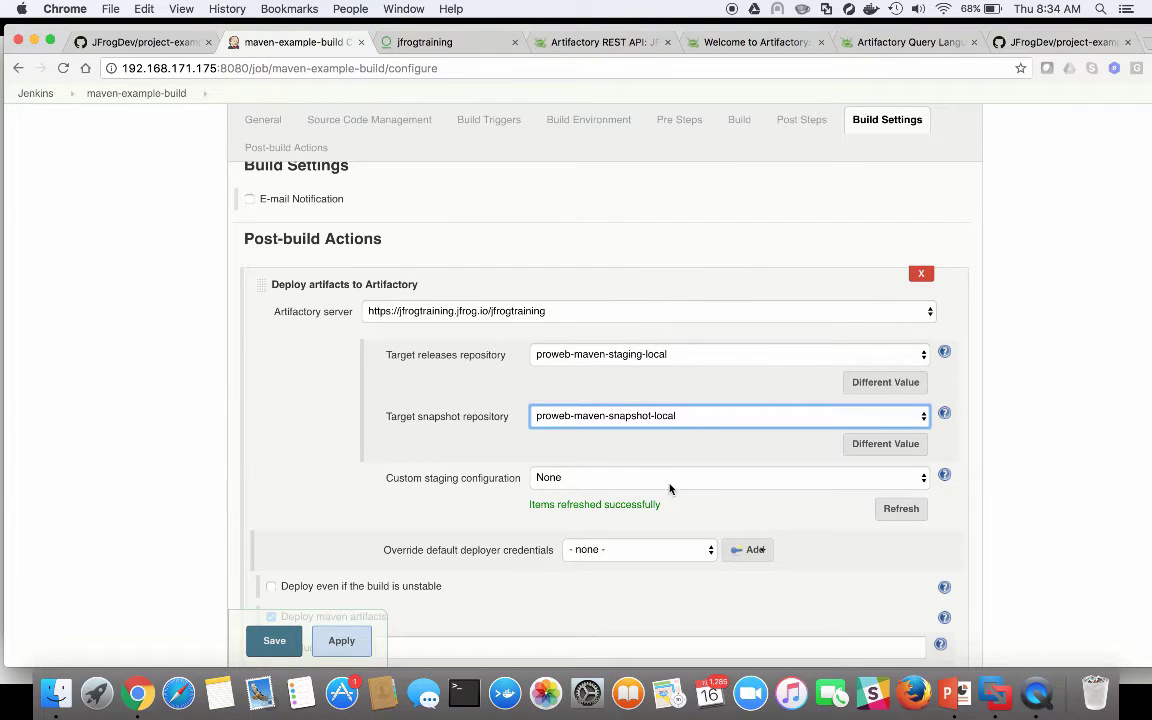
scroll(670, 488, down, 10)
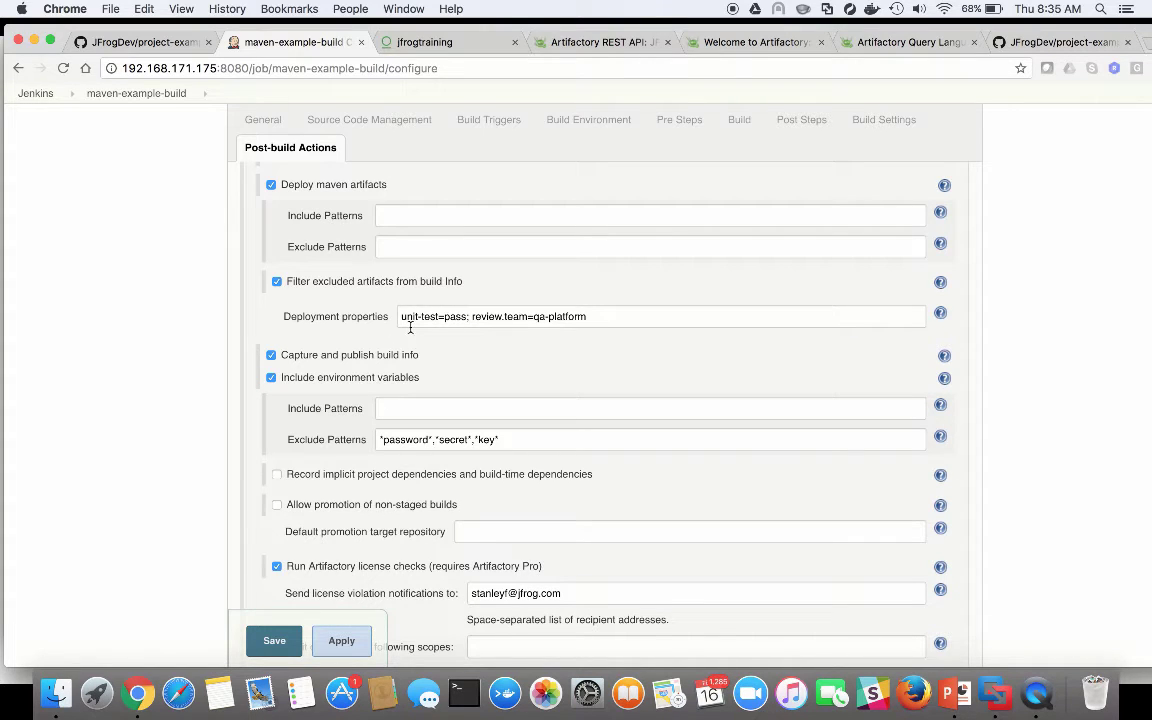
Step: Append '; month=Feb2017' to the deployment properties after review.team=qa-platform
click(627, 315)
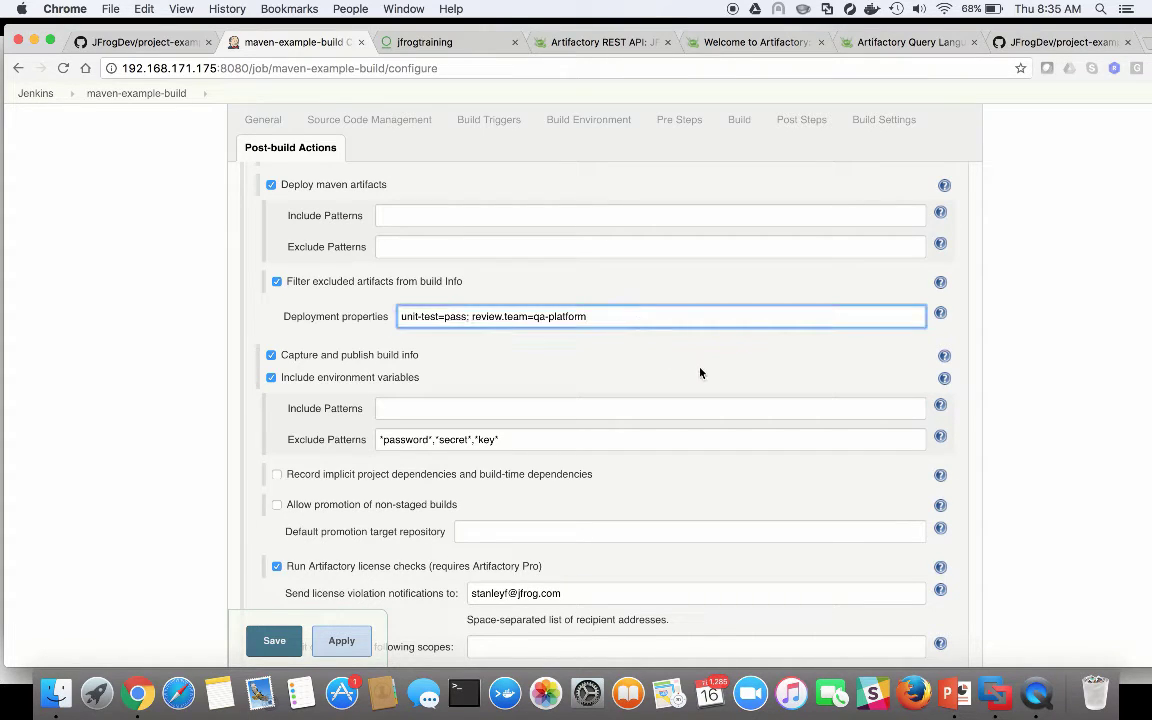
text(; )
text(toda)
text(y=)
text(Feb)
text(201)
key(BackSpace)
key(BackSpace)
key(BackSpace)
key(BackSpace)
key(BackSpace)
text(month)
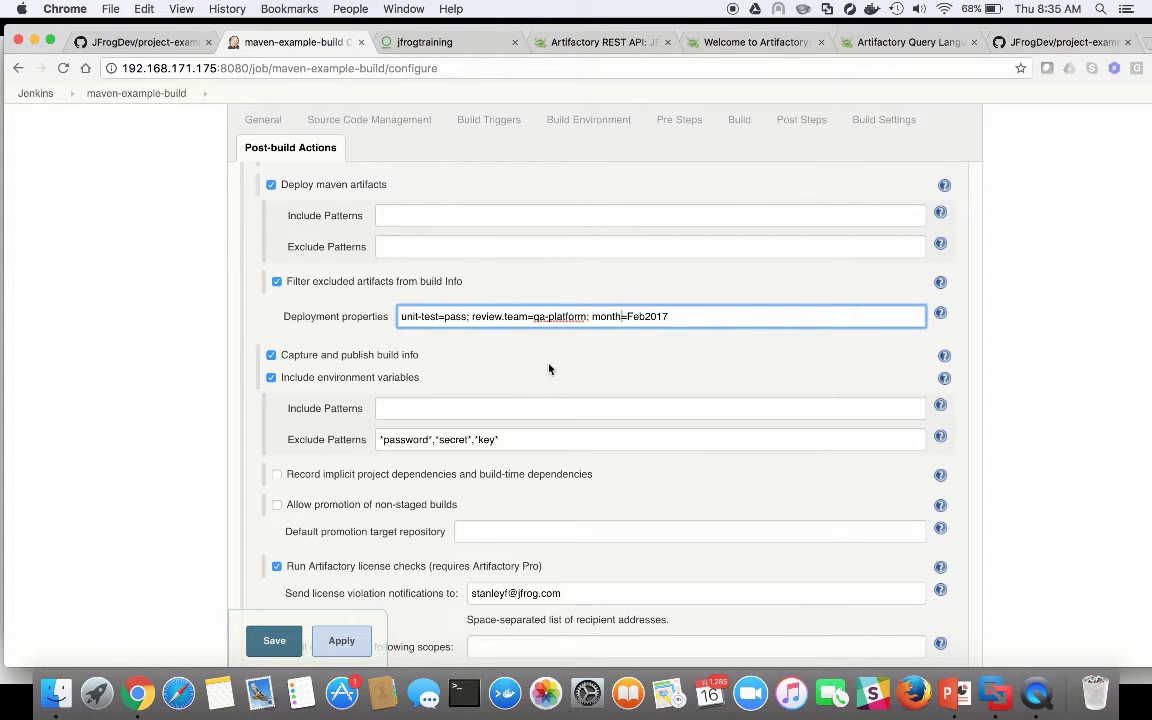
click(487, 365)
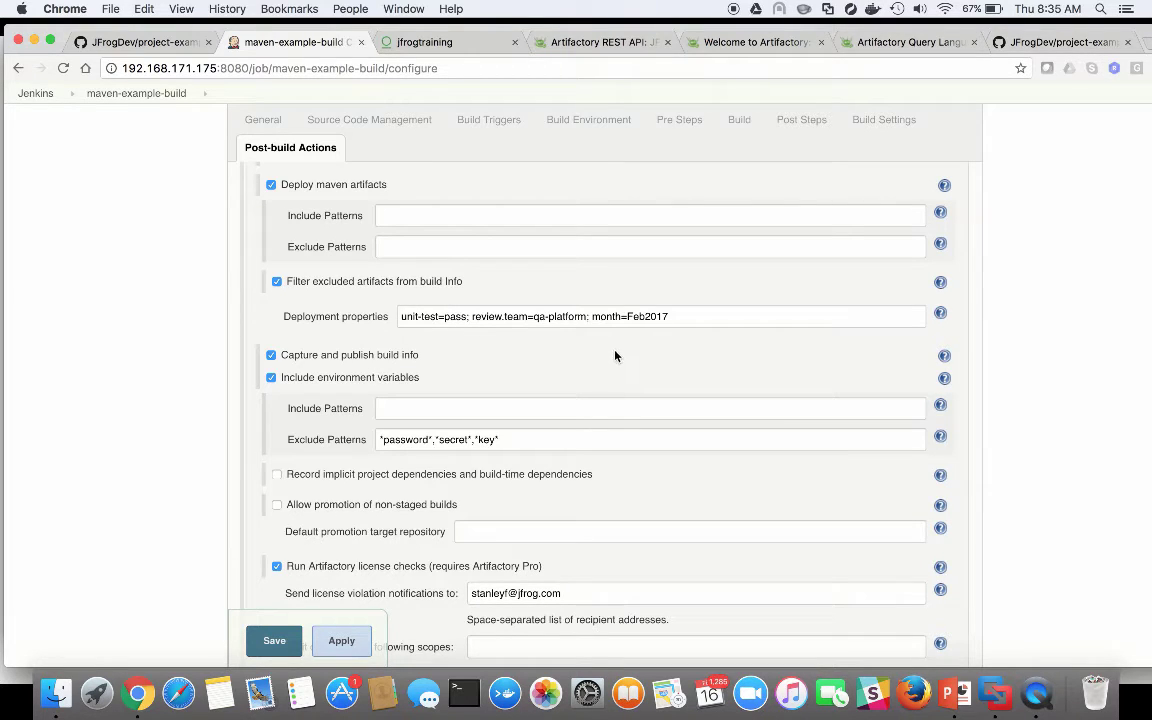
scroll(134, 427, down, 5)
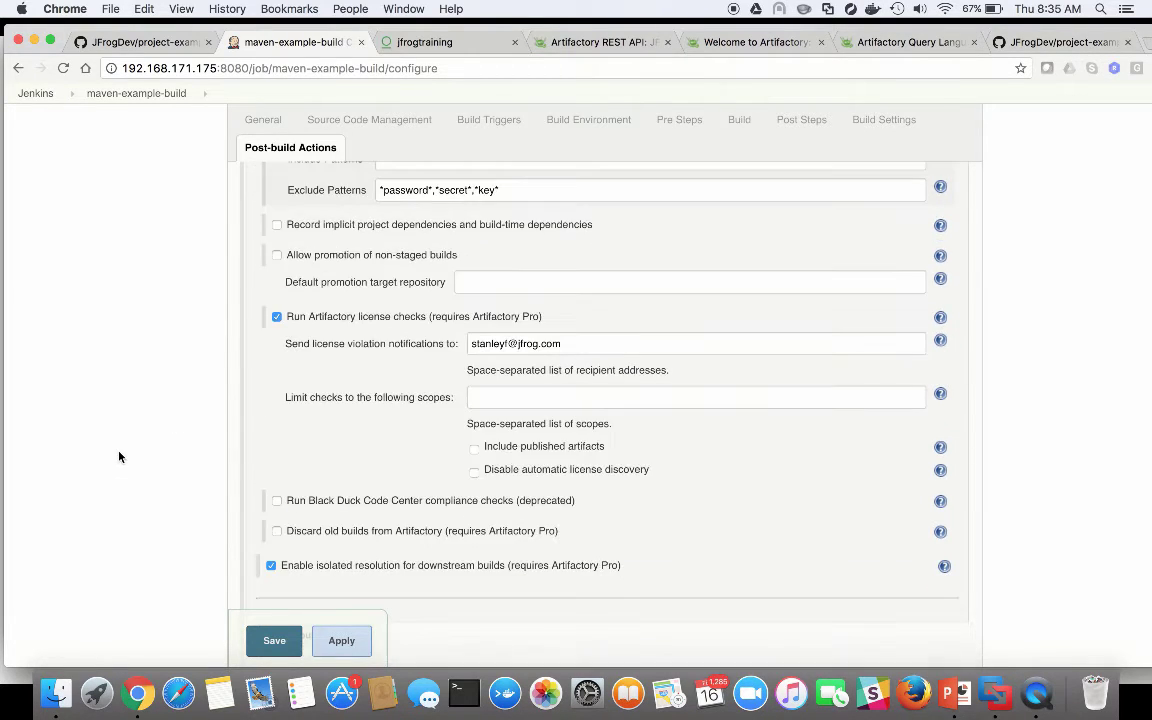
Step: Save the maven-example-build configuration and start a new build, #46
click(278, 641)
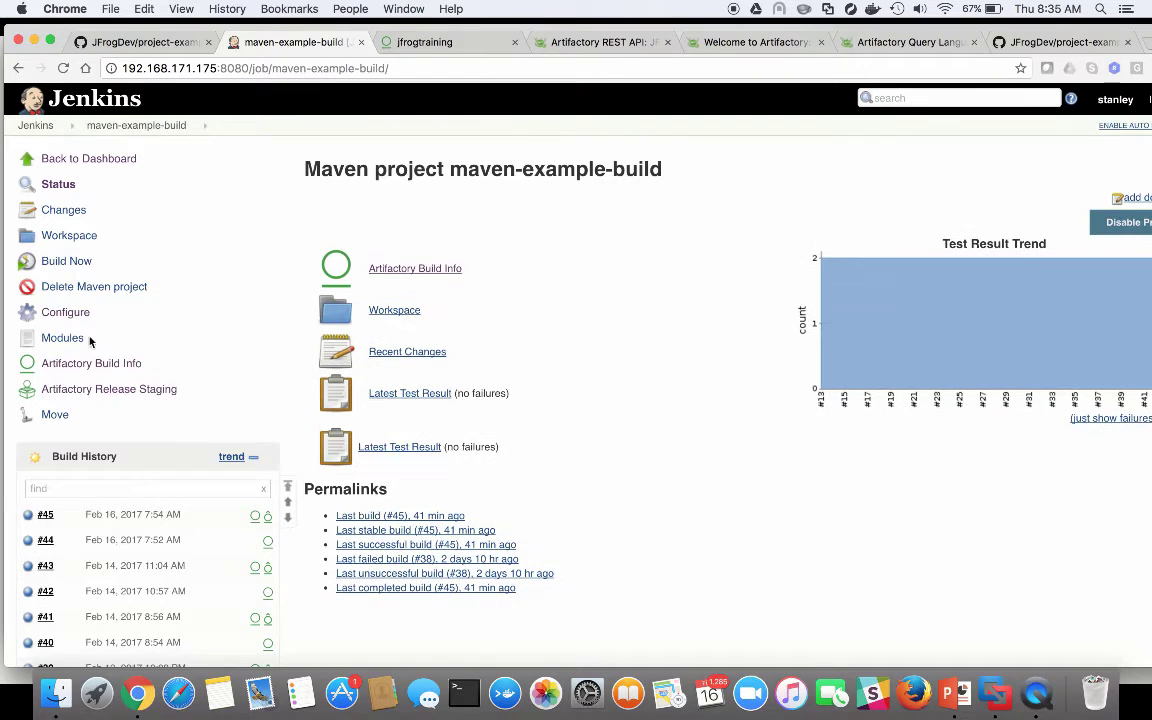
click(72, 262)
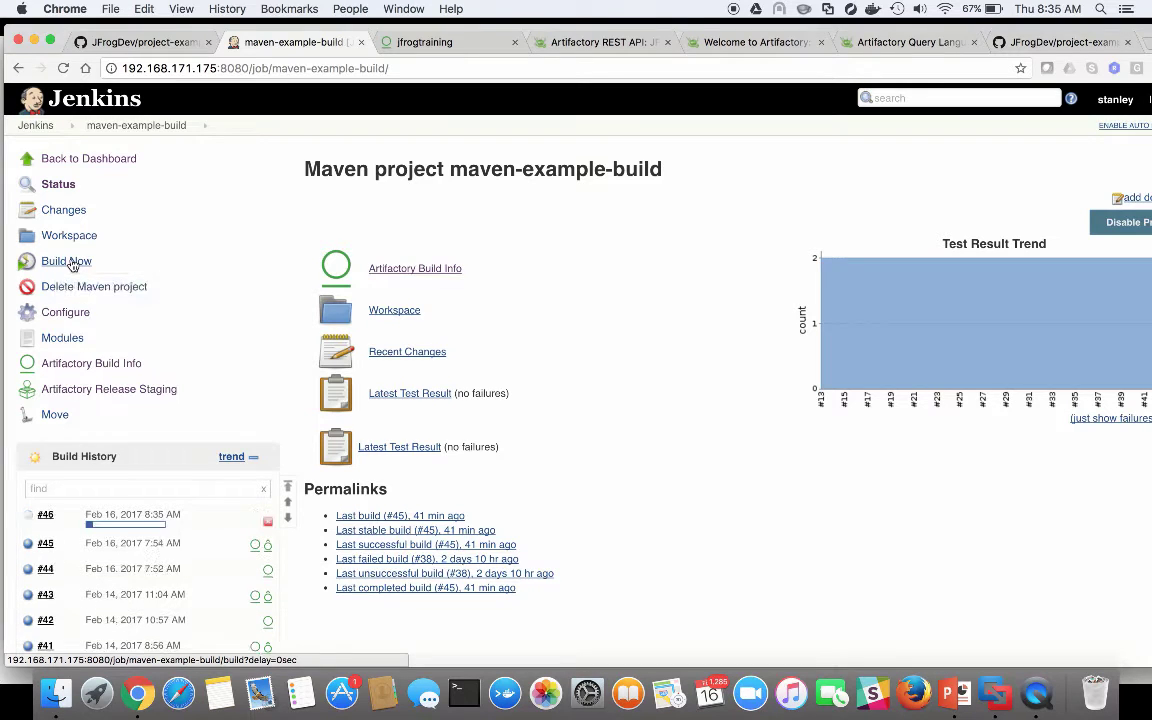
mouse_move(157, 532)
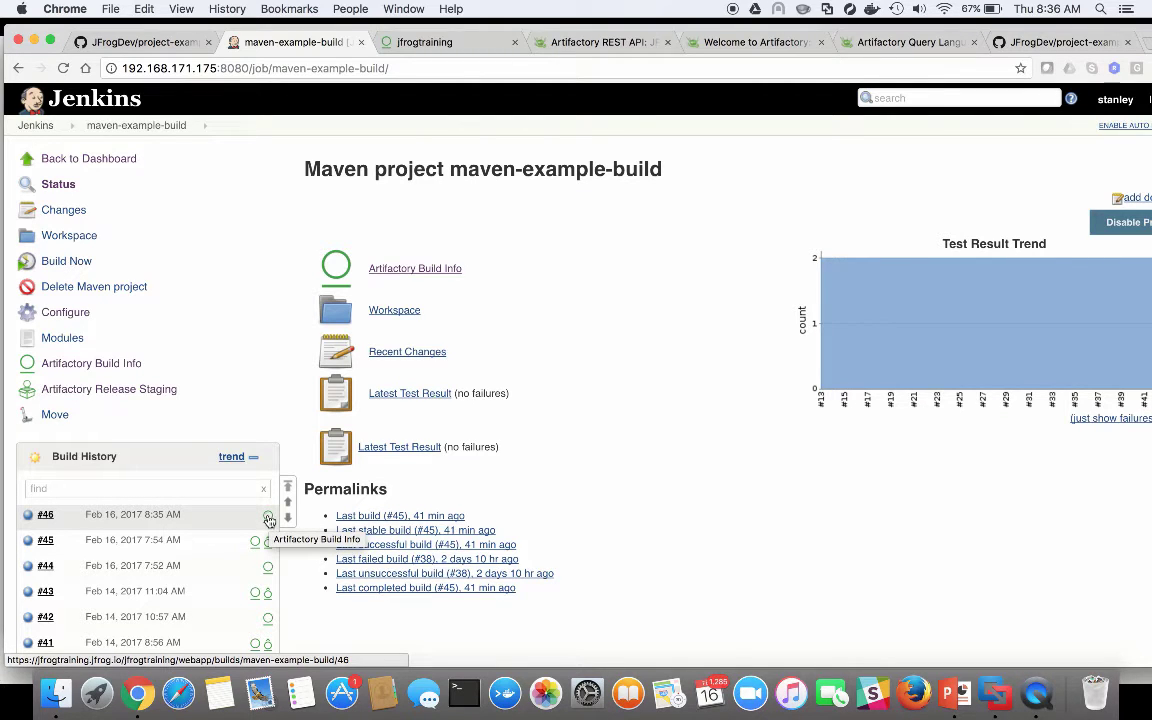
Step: Open build #46's Artifactory build info, then go to the Build Browser's list of builds
click(268, 518)
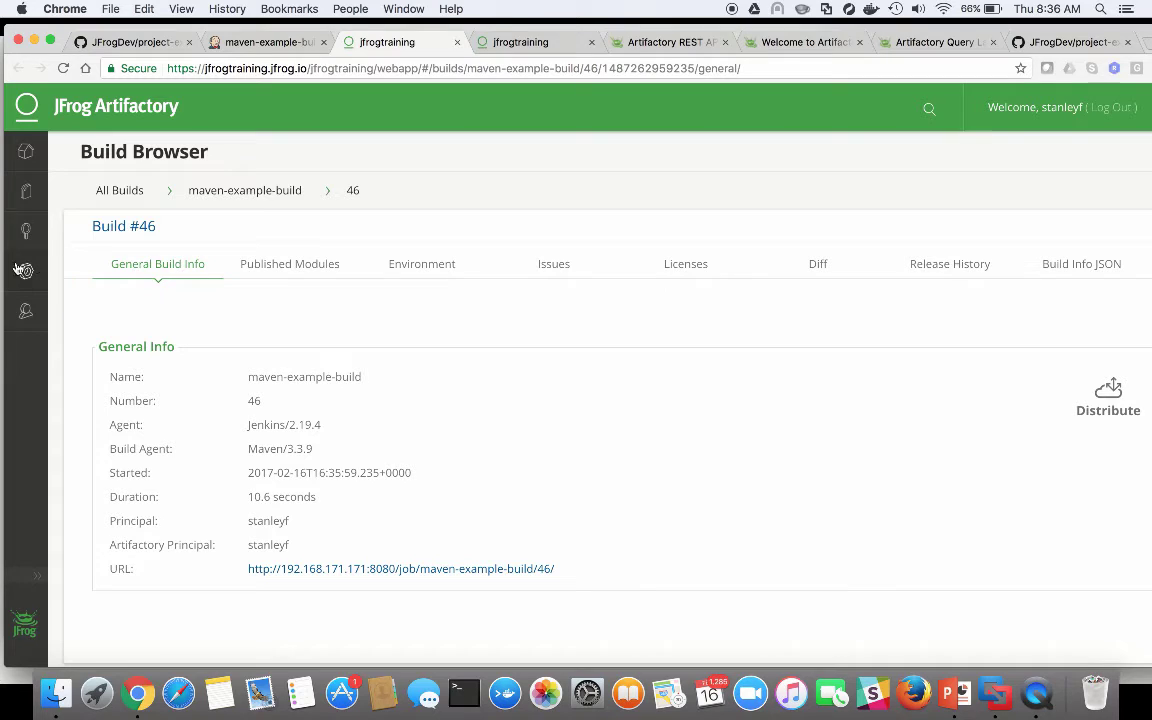
mouse_move(24, 272)
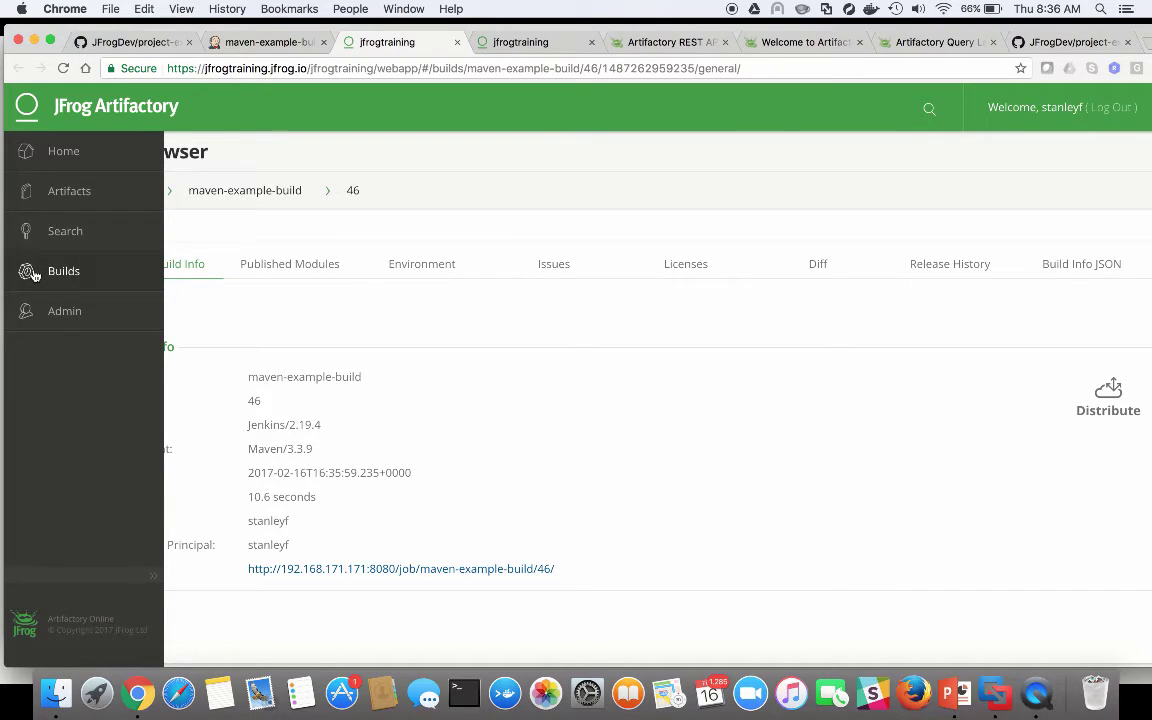
click(30, 273)
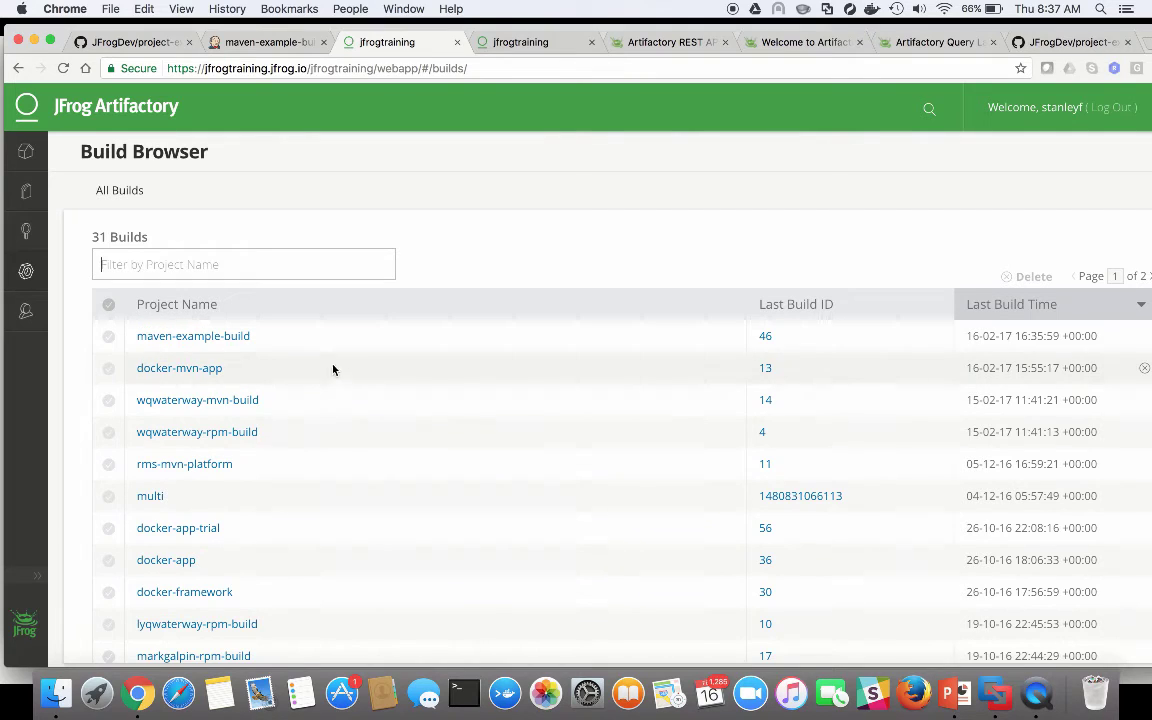
Step: Open maven-example-build in the Build Browser and view build 46's General Build Info
click(214, 342)
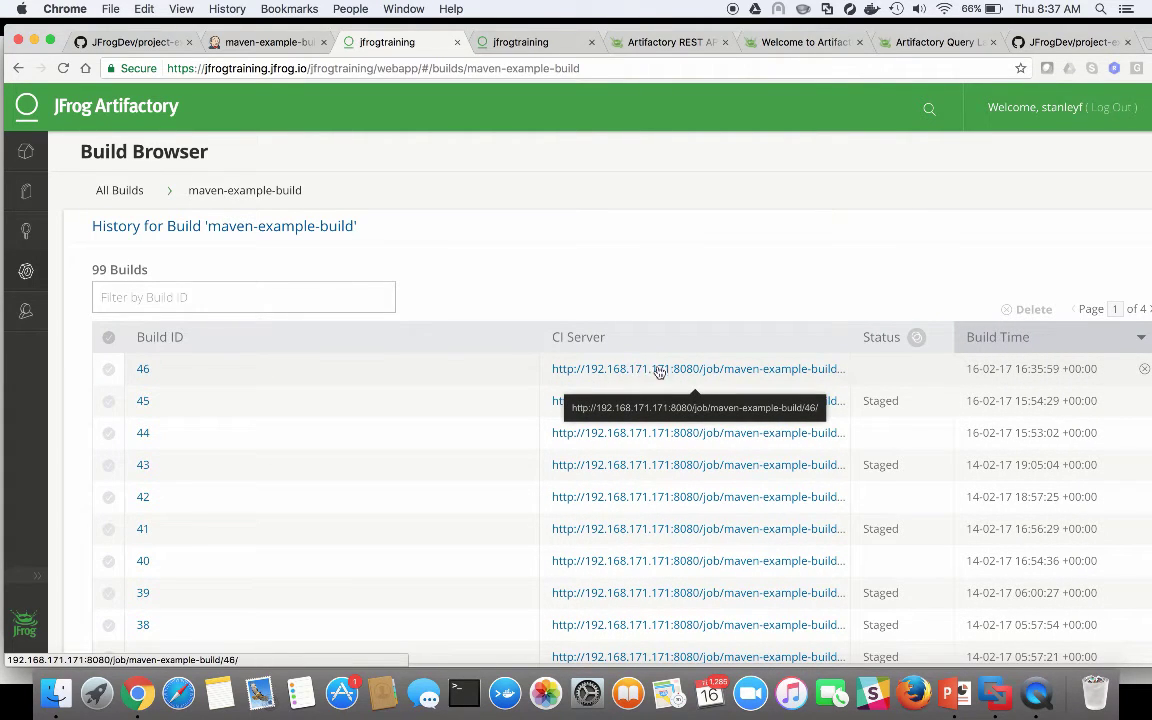
click(143, 370)
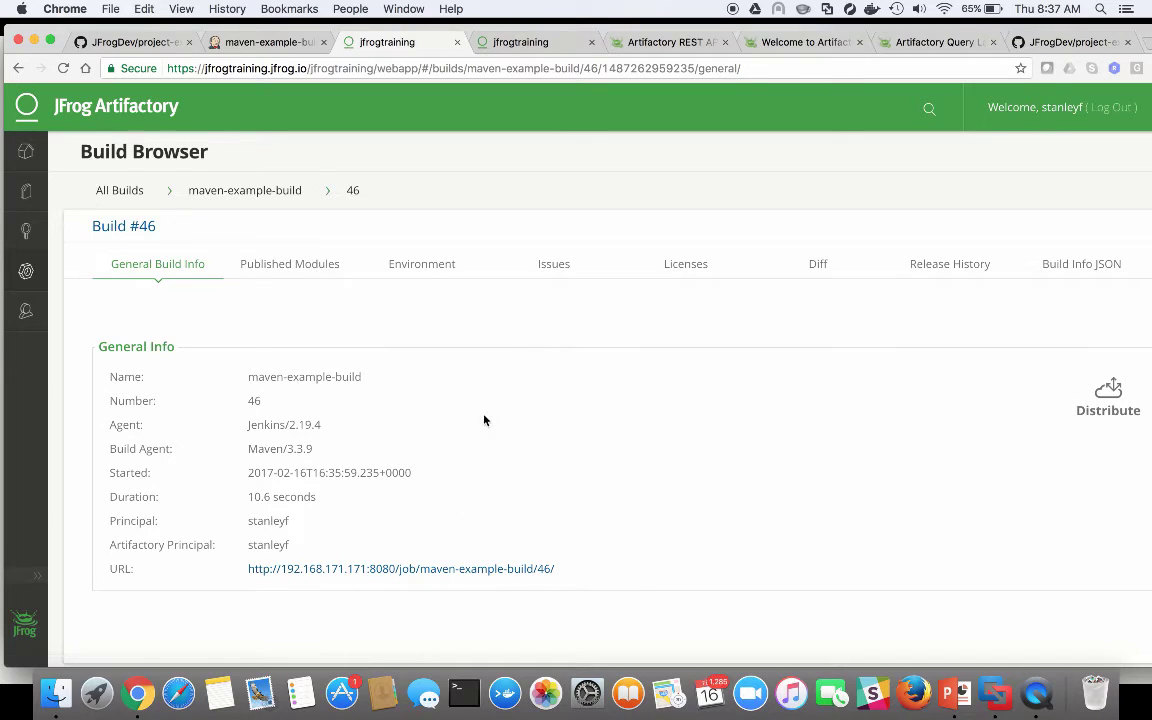
Step: Open build #46's multi3:9.6-SNAPSHOT module and review its pom and war artifacts and 14 dependencies
click(285, 265)
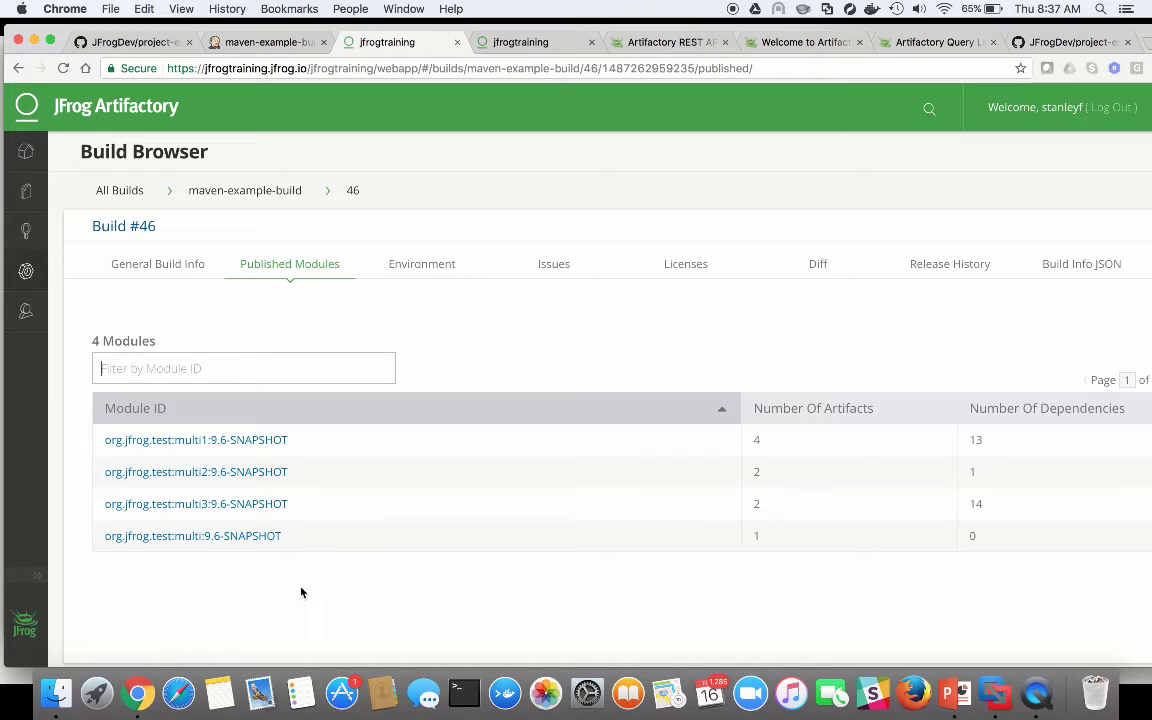
click(218, 505)
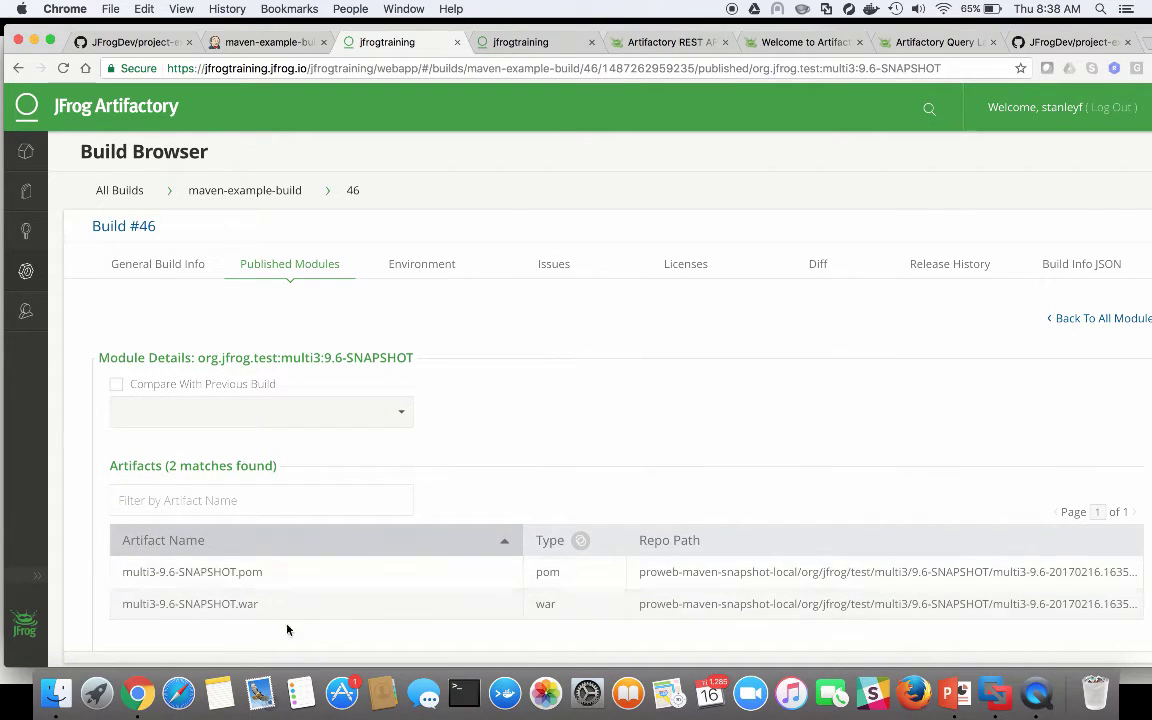
scroll(311, 576, down, 2)
scroll(311, 576, down, 5)
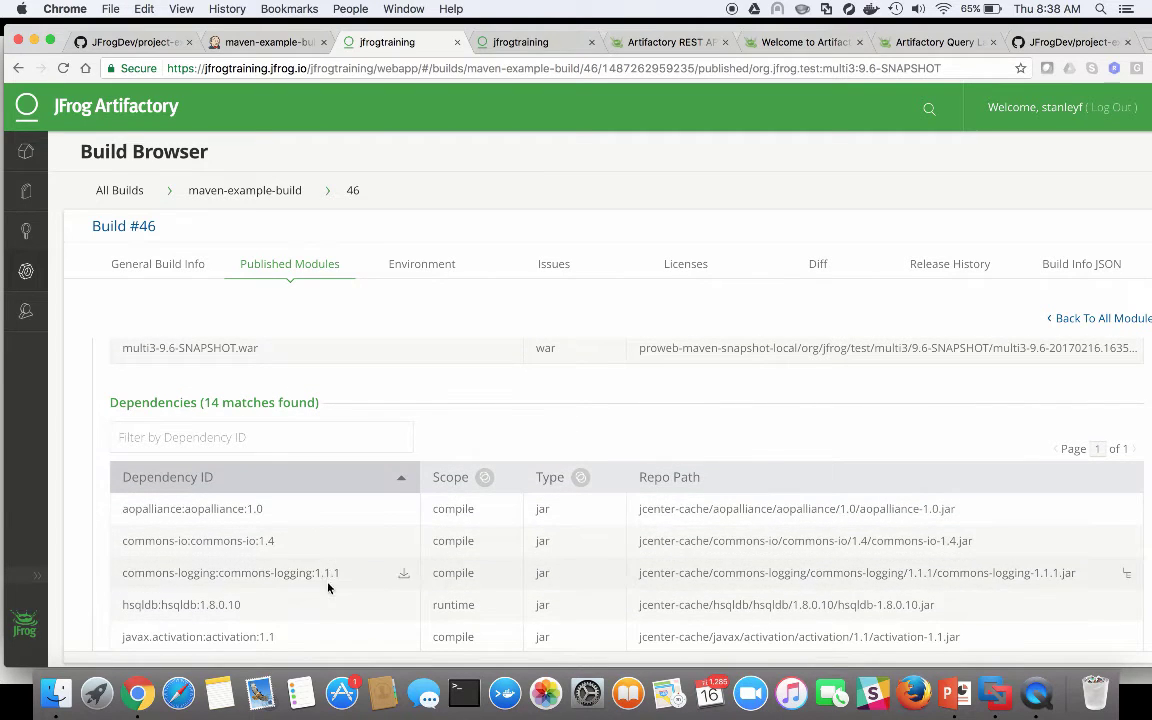
scroll(308, 541, down, 2)
scroll(343, 605, down, 4)
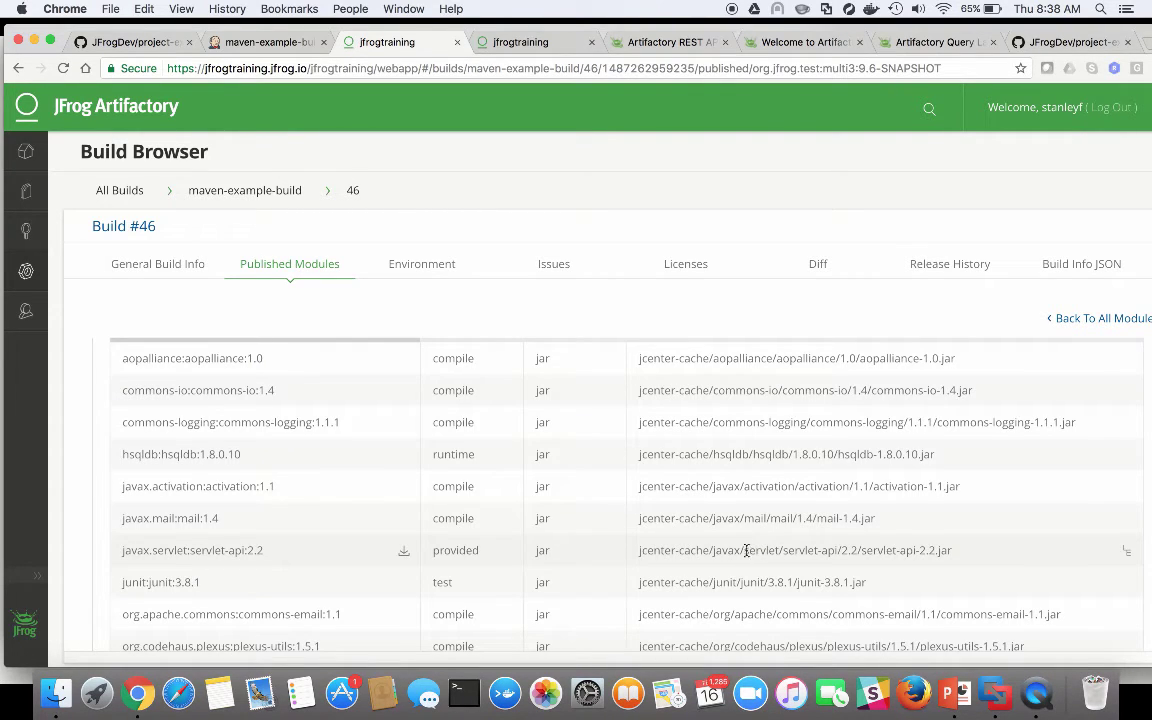
scroll(745, 570, down, 5)
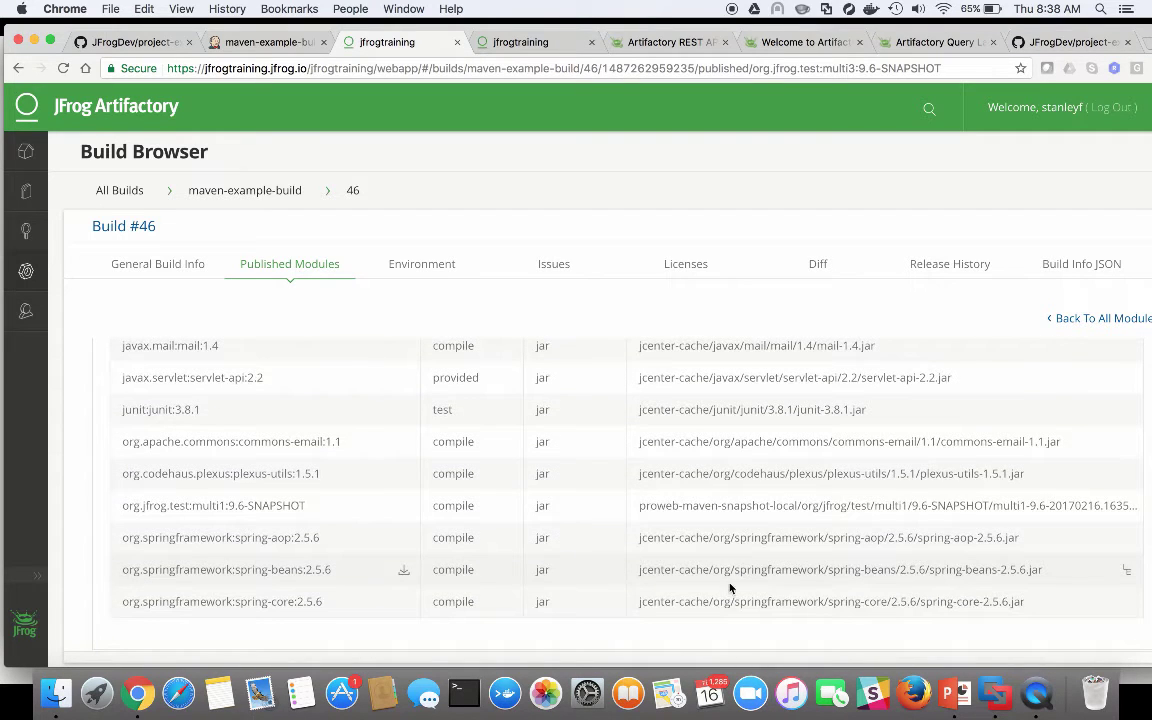
scroll(763, 503, up, 1)
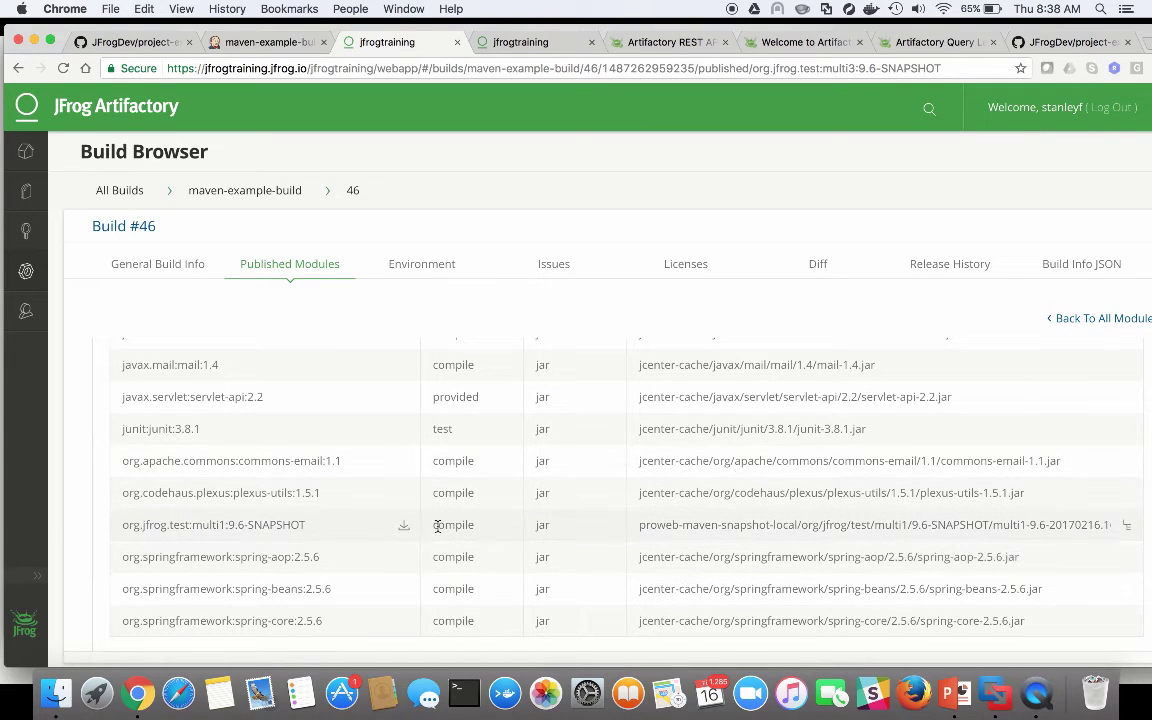
scroll(337, 463, up, 2)
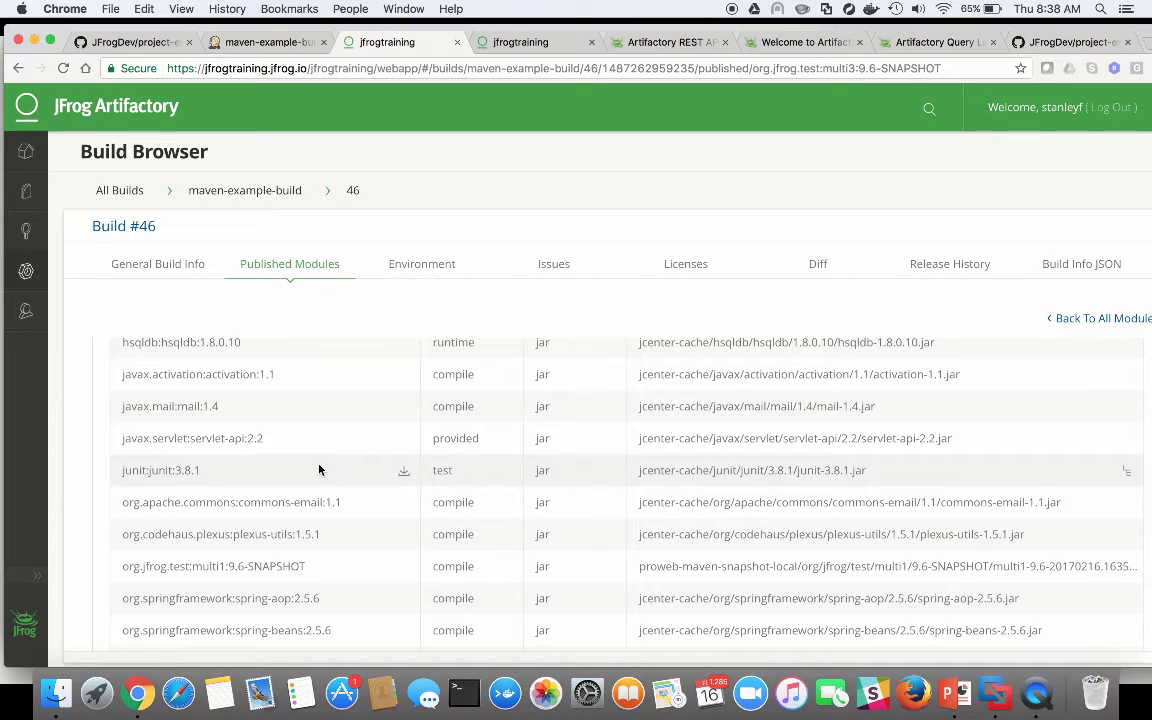
scroll(319, 469, up, 5)
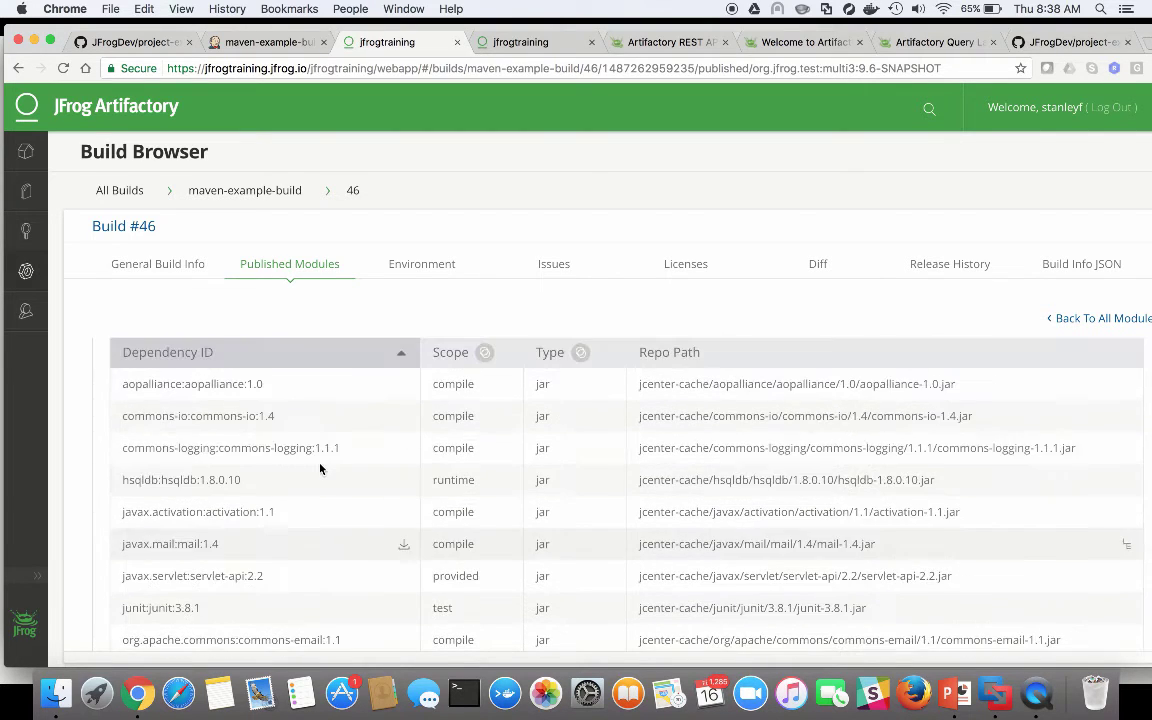
scroll(319, 469, up, 3)
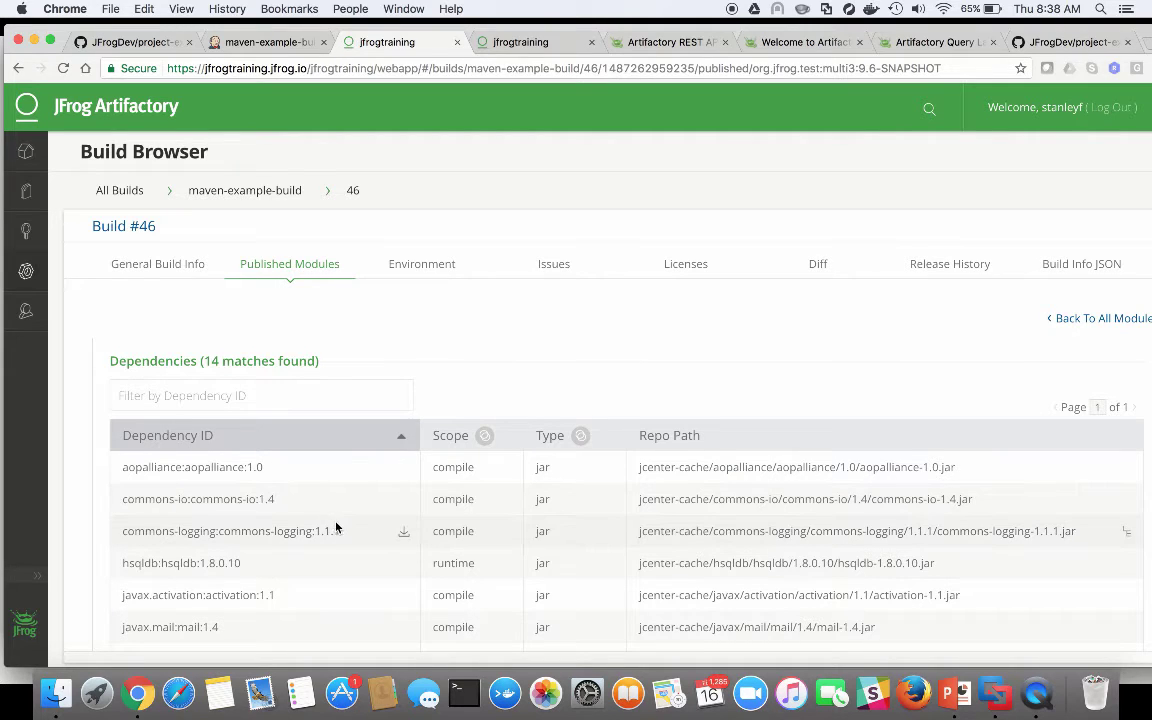
scroll(336, 527, down, 4)
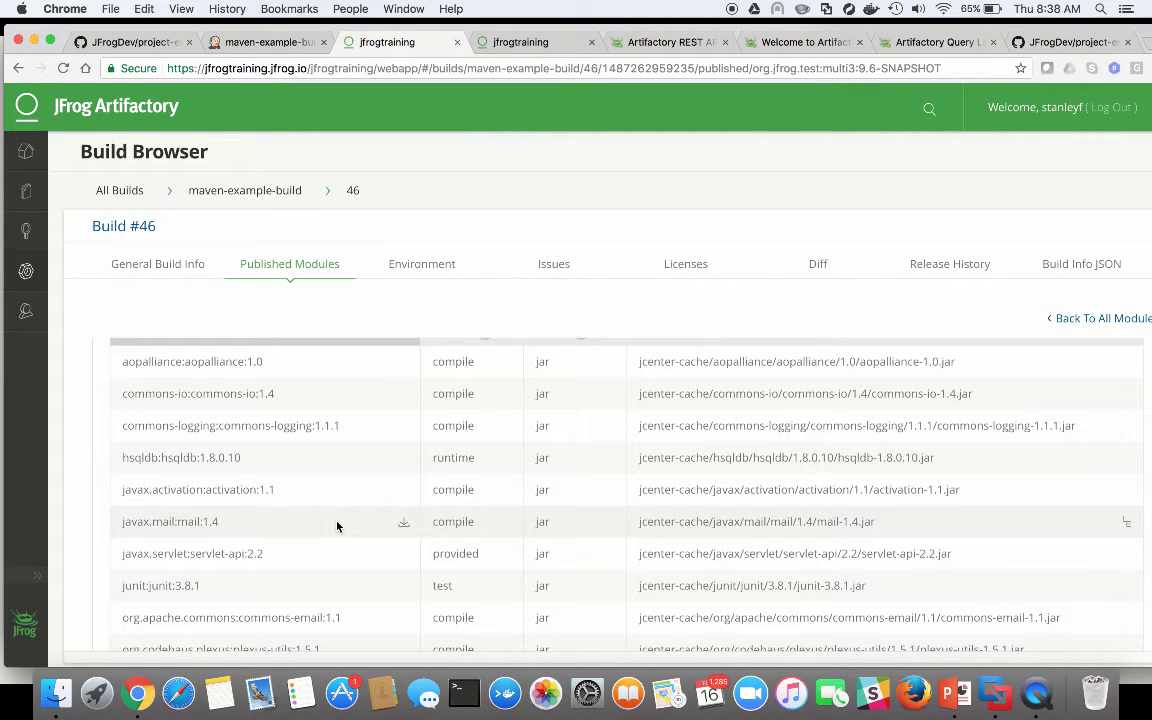
scroll(337, 527, down, 2)
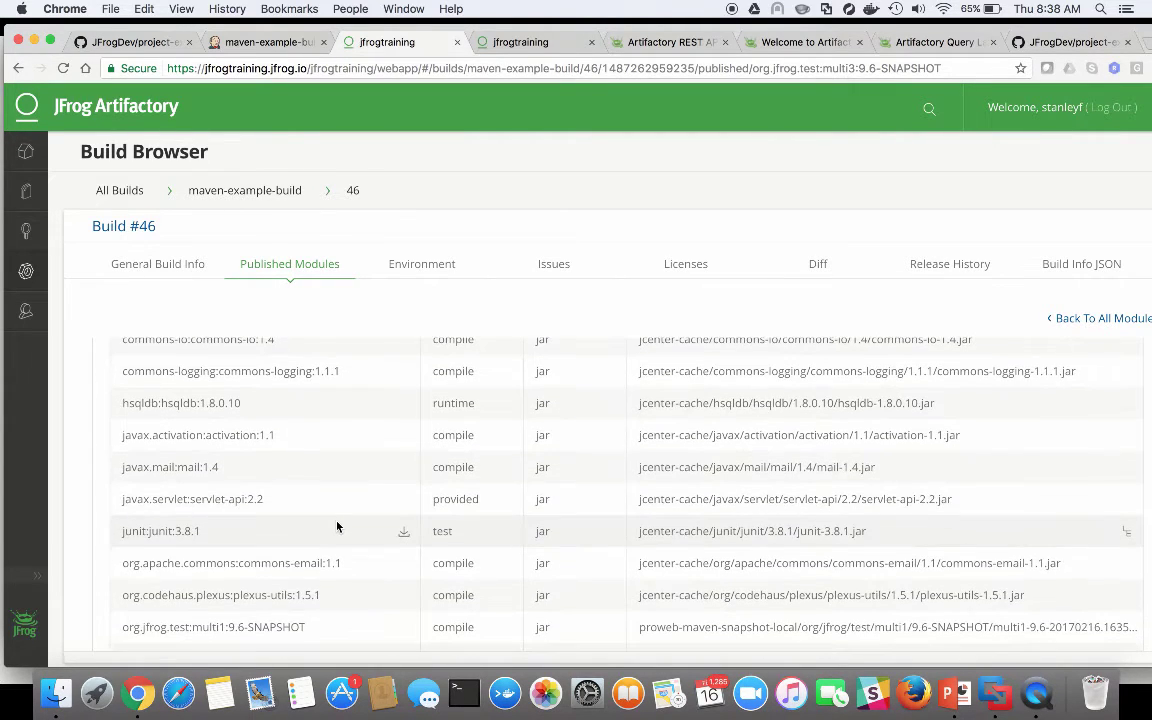
scroll(340, 522, down, 1)
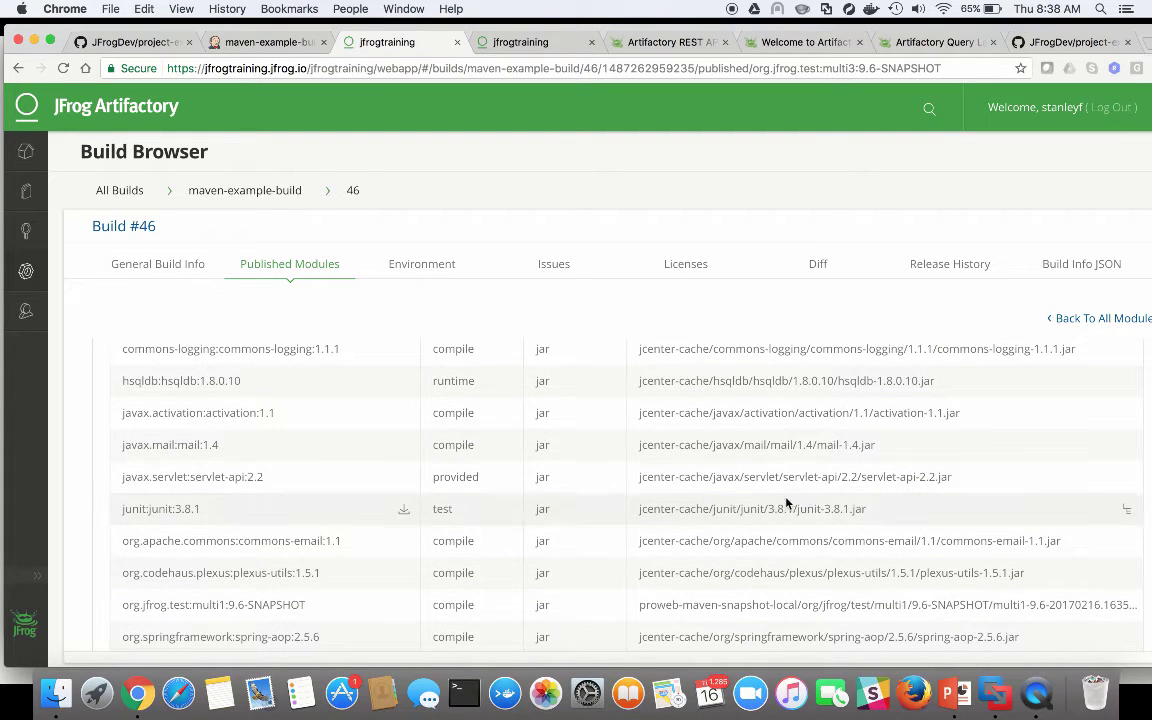
scroll(788, 515, down, 4)
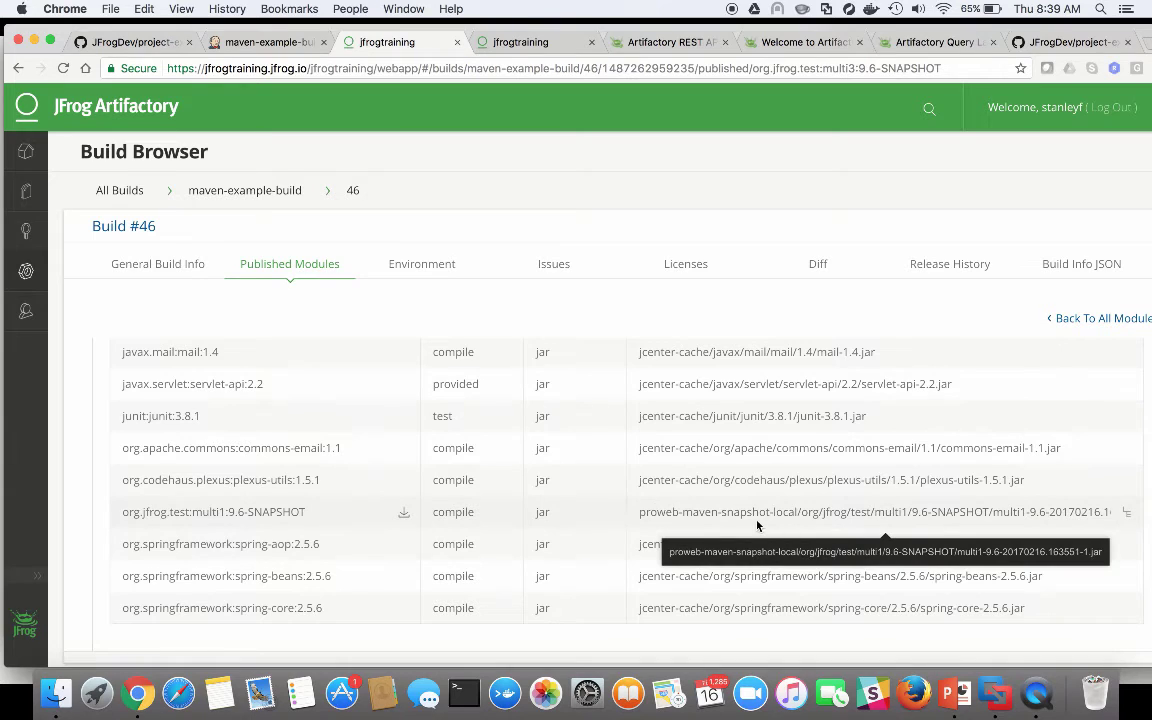
scroll(735, 489, up, 10)
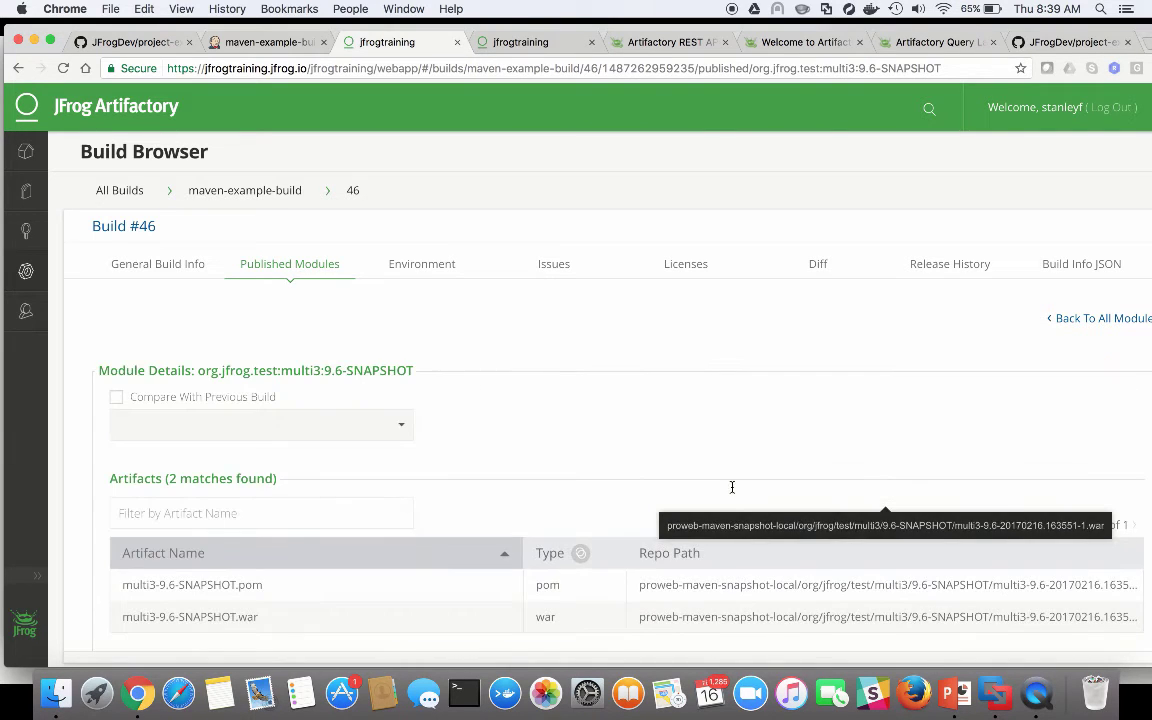
click(427, 265)
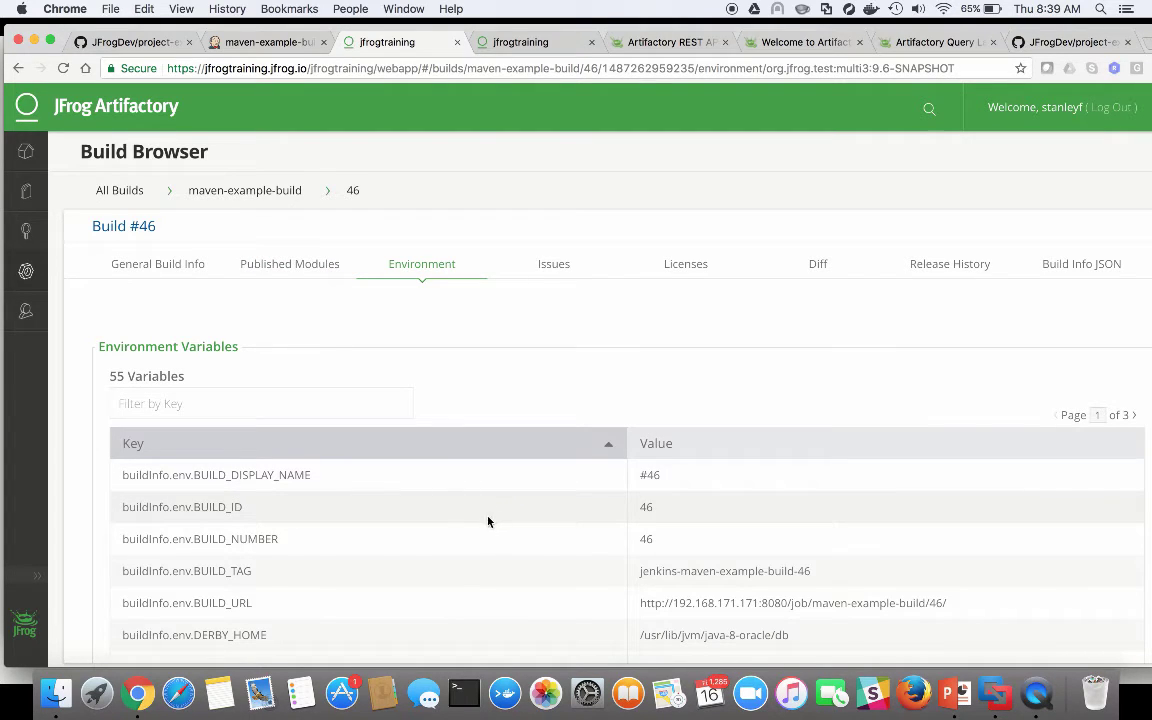
scroll(488, 521, down, 1)
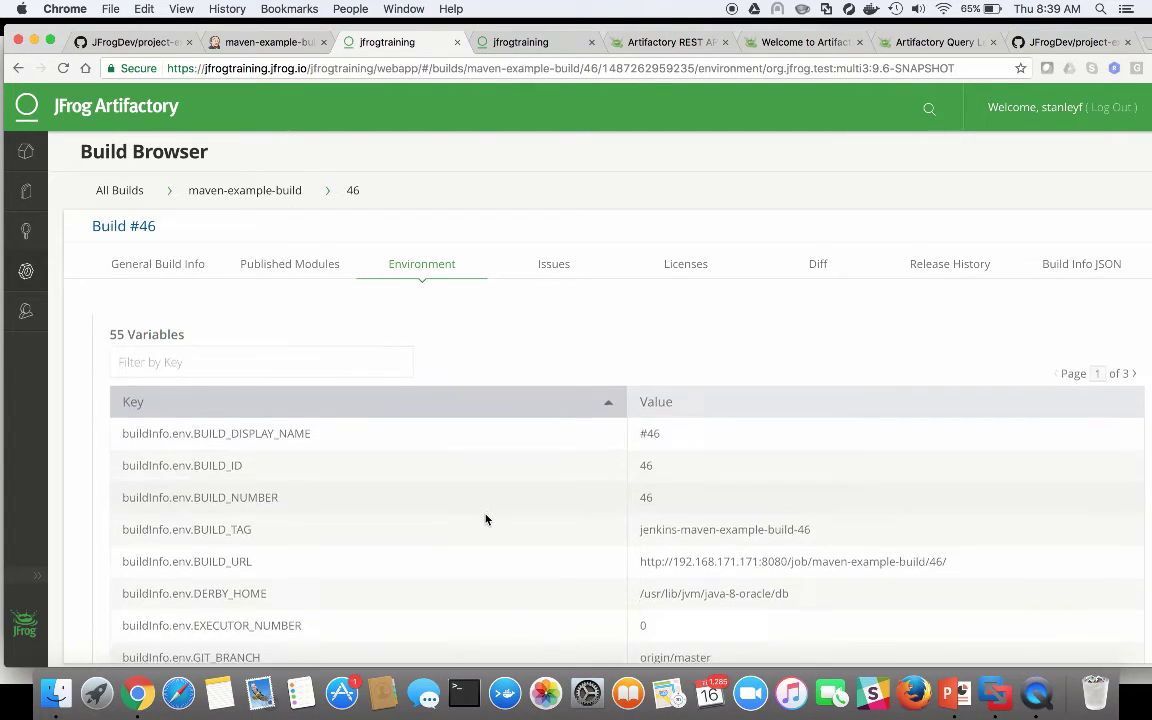
scroll(486, 519, down, 10)
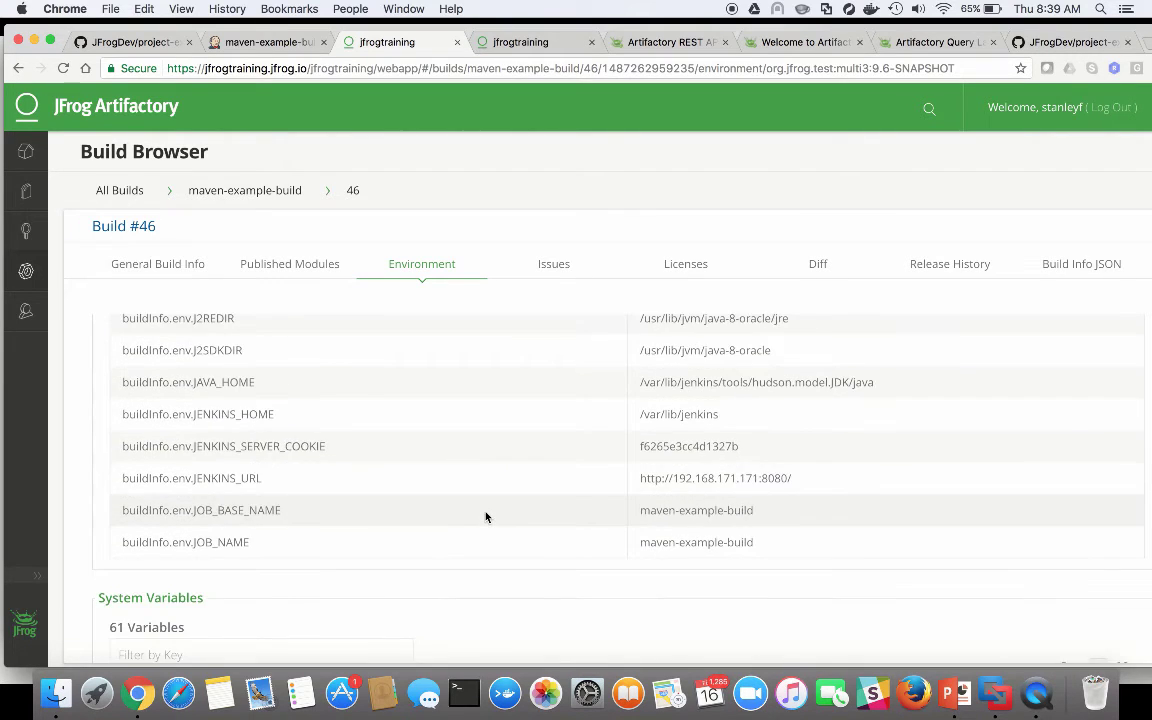
scroll(486, 517, down, 5)
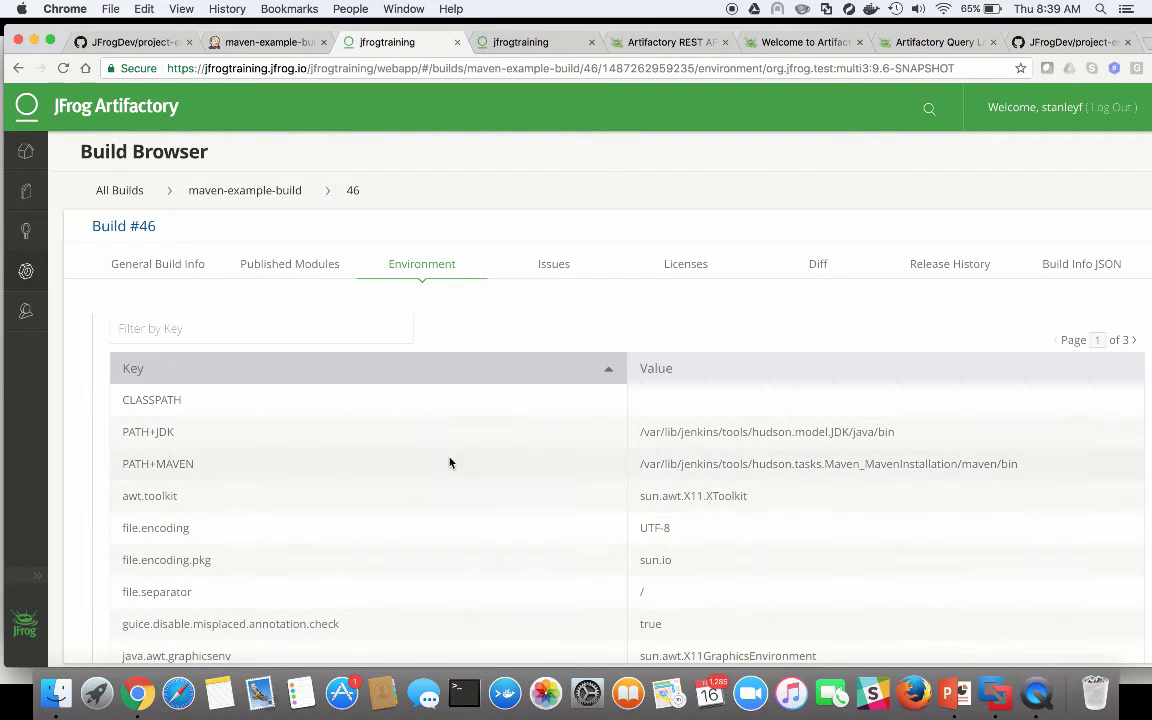
scroll(483, 514, down, 5)
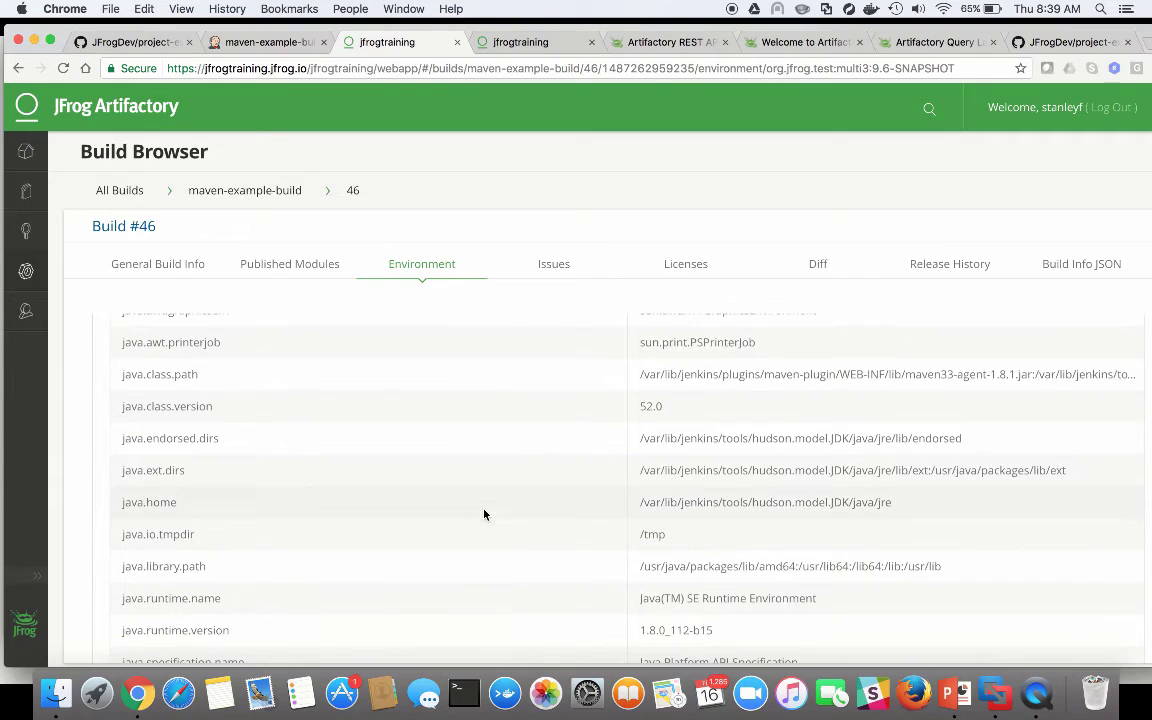
scroll(473, 497, down, 3)
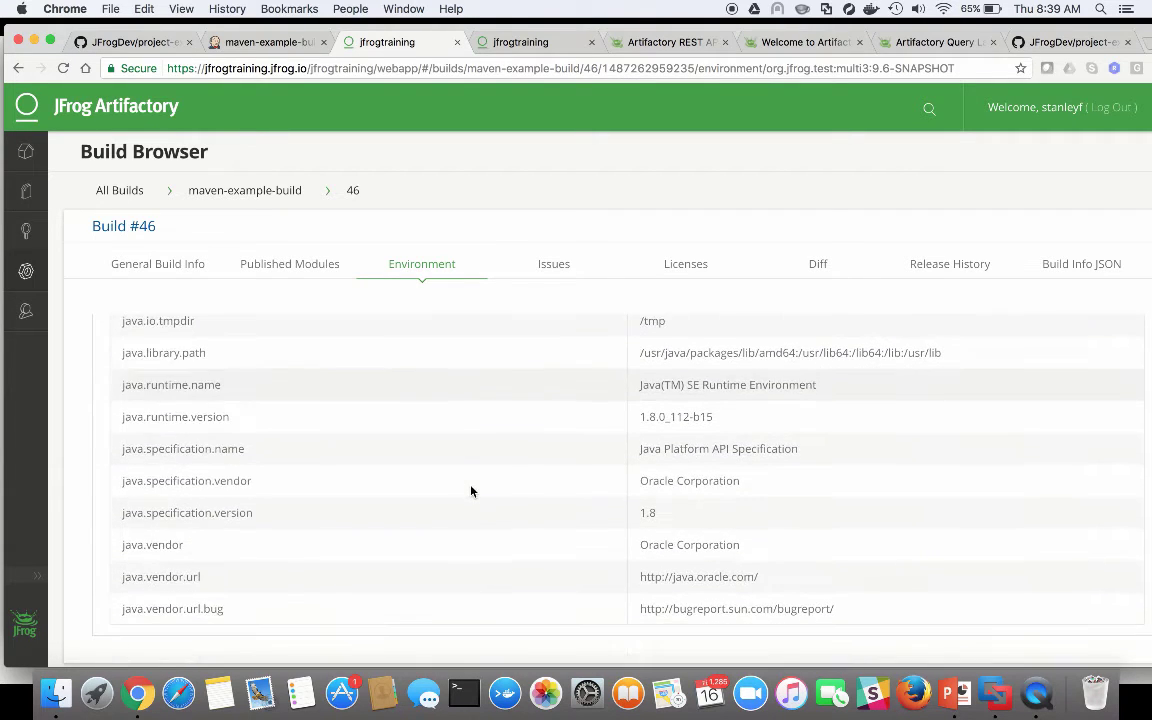
scroll(472, 490, up, 10)
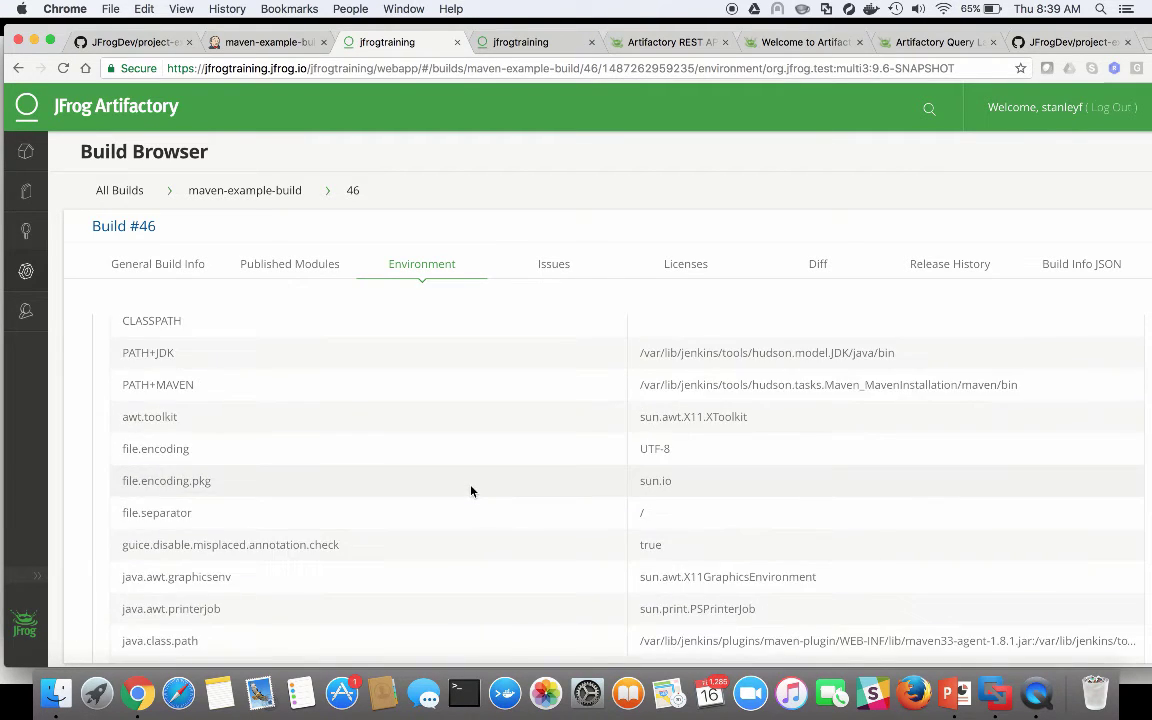
scroll(471, 490, up, 1)
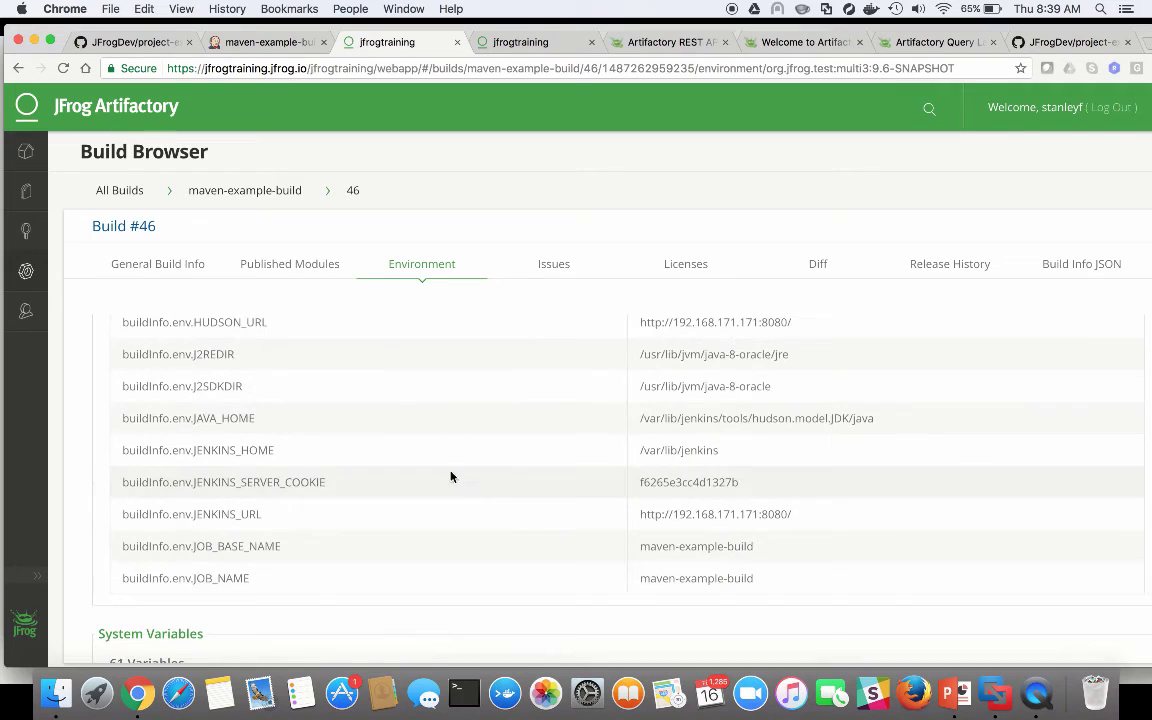
click(294, 272)
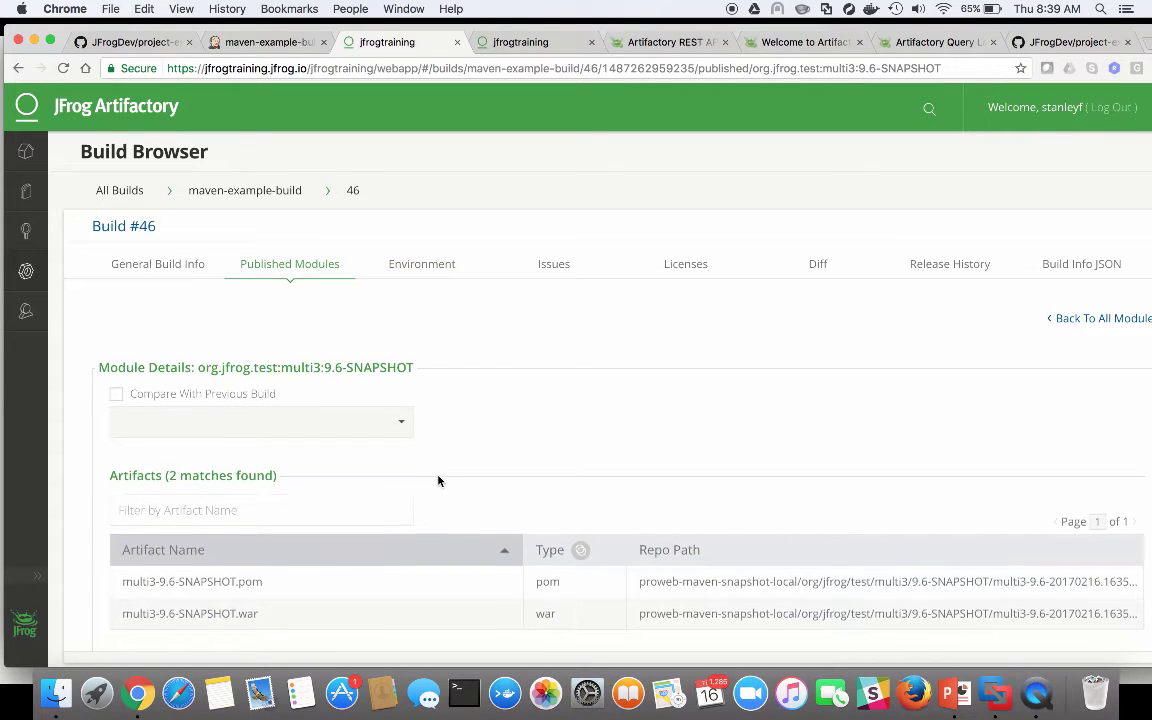
scroll(437, 481, down, 1)
scroll(432, 550, down, 2)
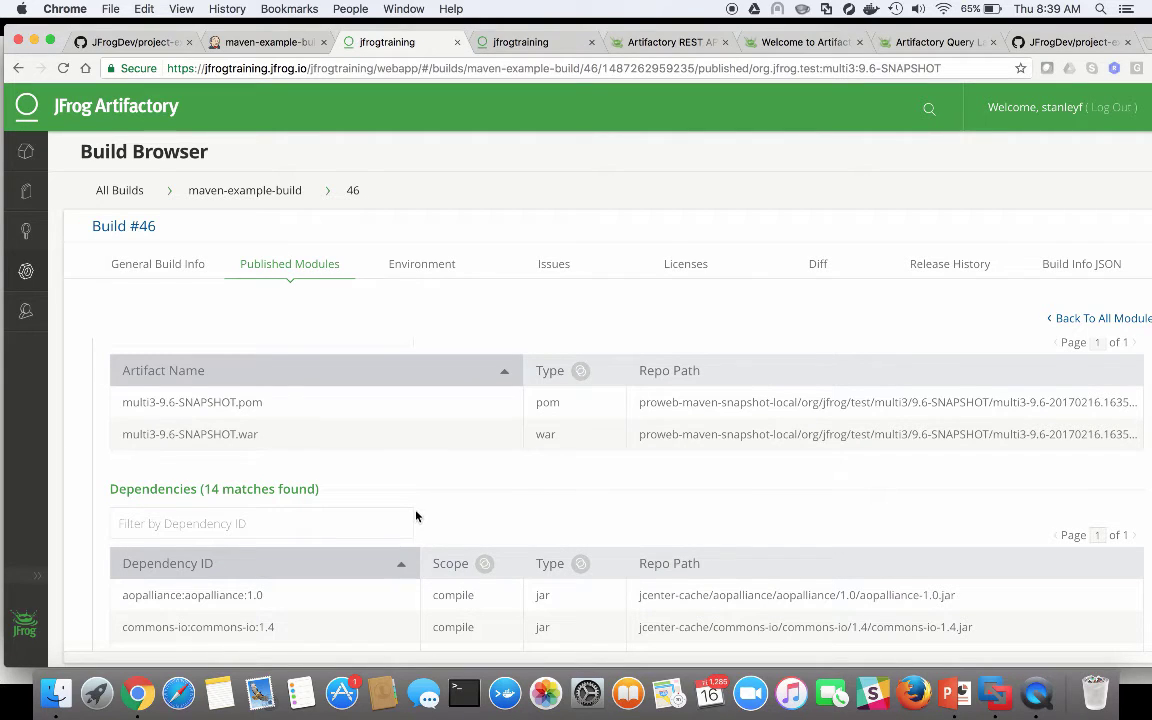
scroll(417, 515, up, 3)
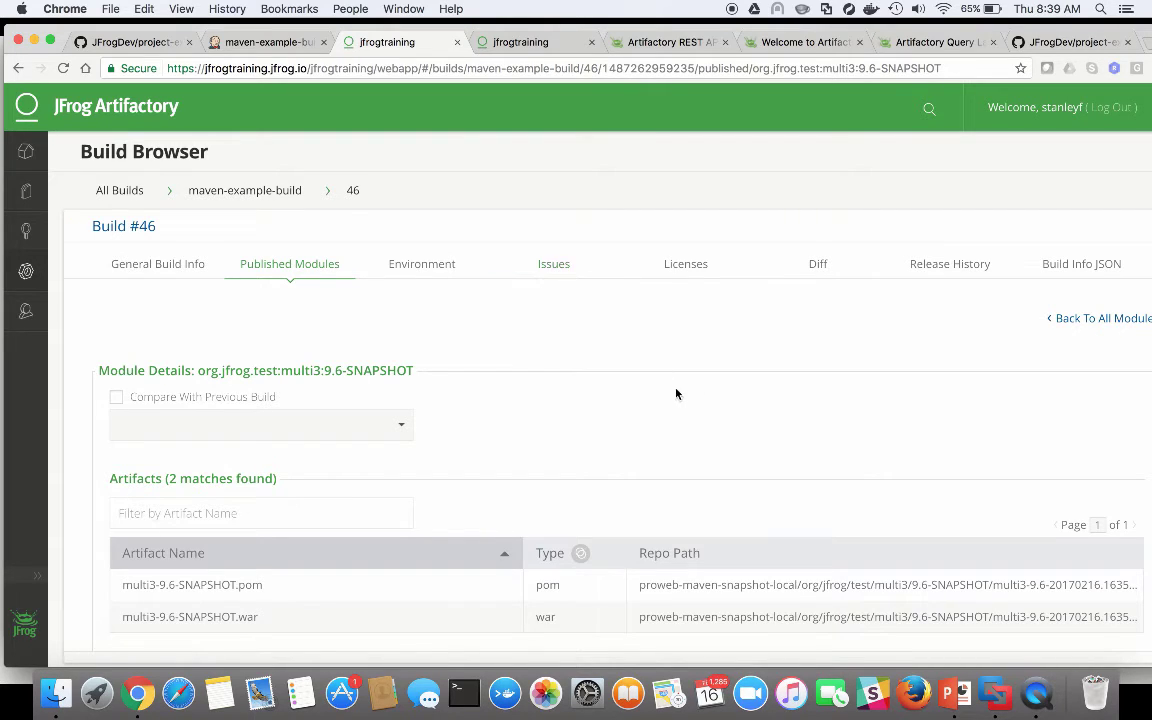
Step: Set up a Diff comparing build 46 against build 45
click(819, 268)
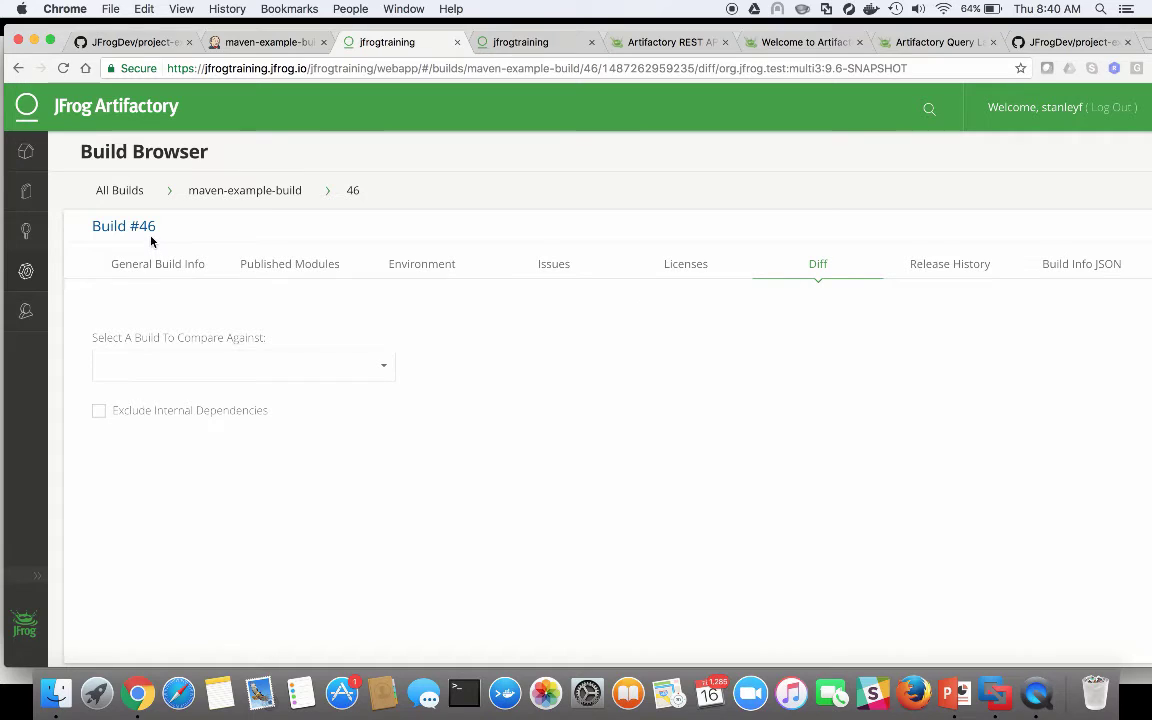
click(327, 373)
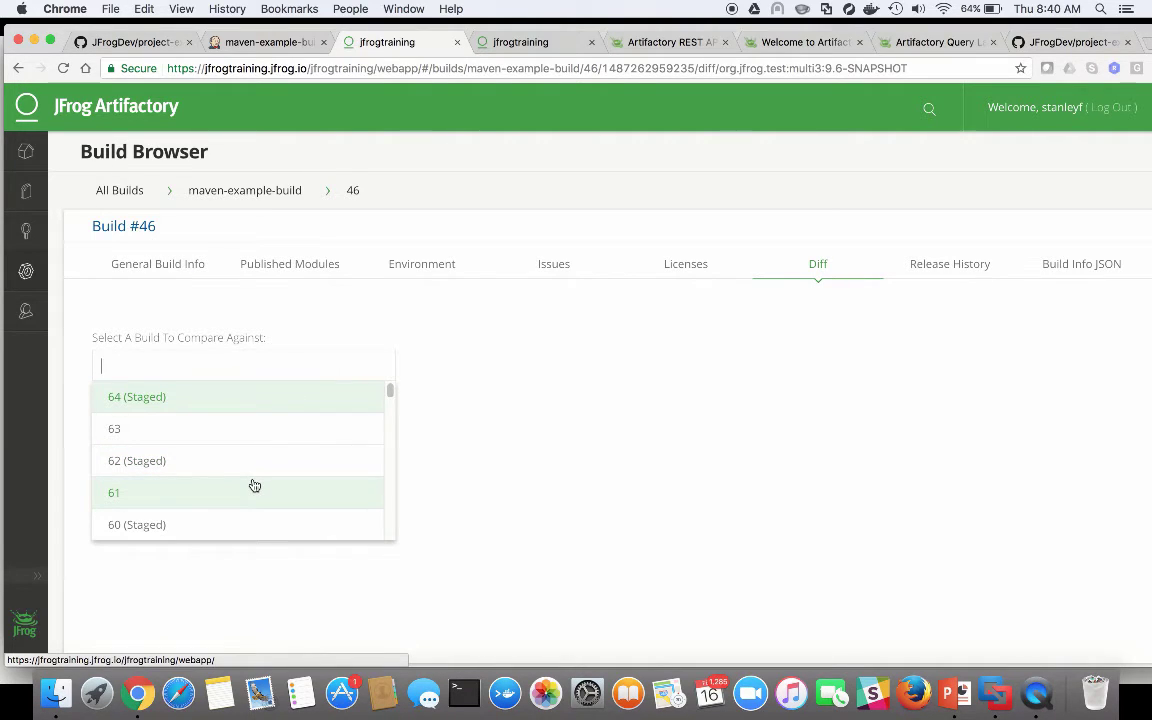
scroll(251, 485, down, 3)
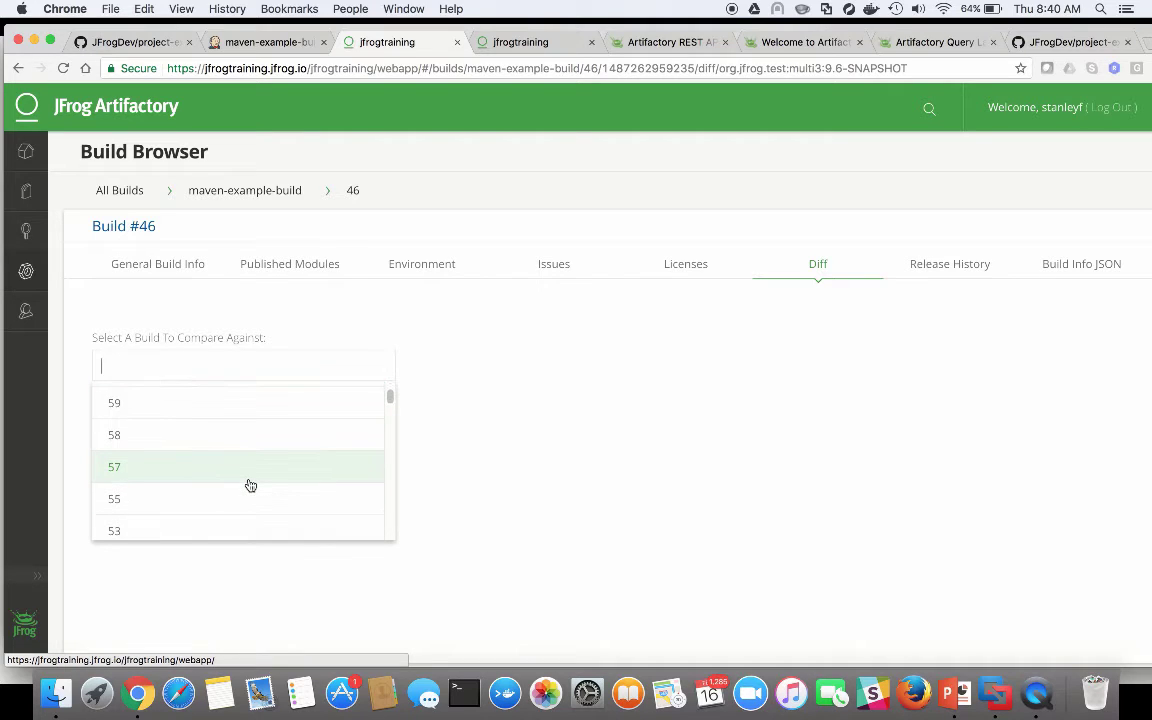
scroll(251, 485, down, 2)
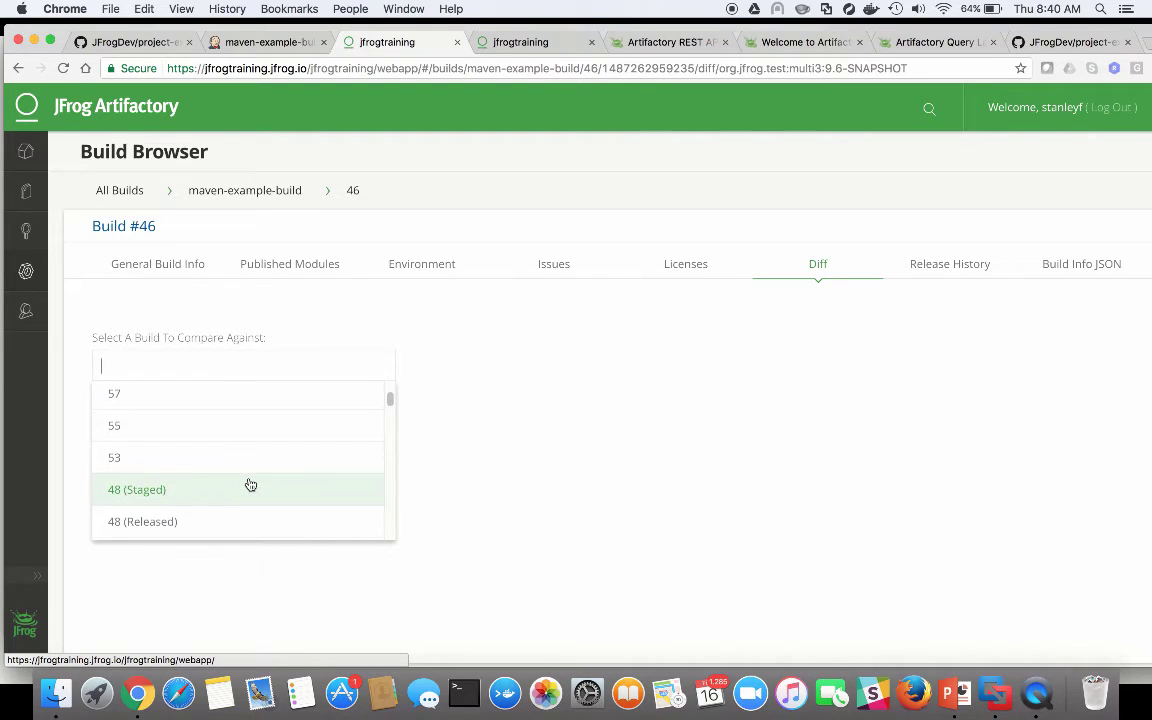
scroll(250, 485, down, 1)
scroll(250, 485, down, 3)
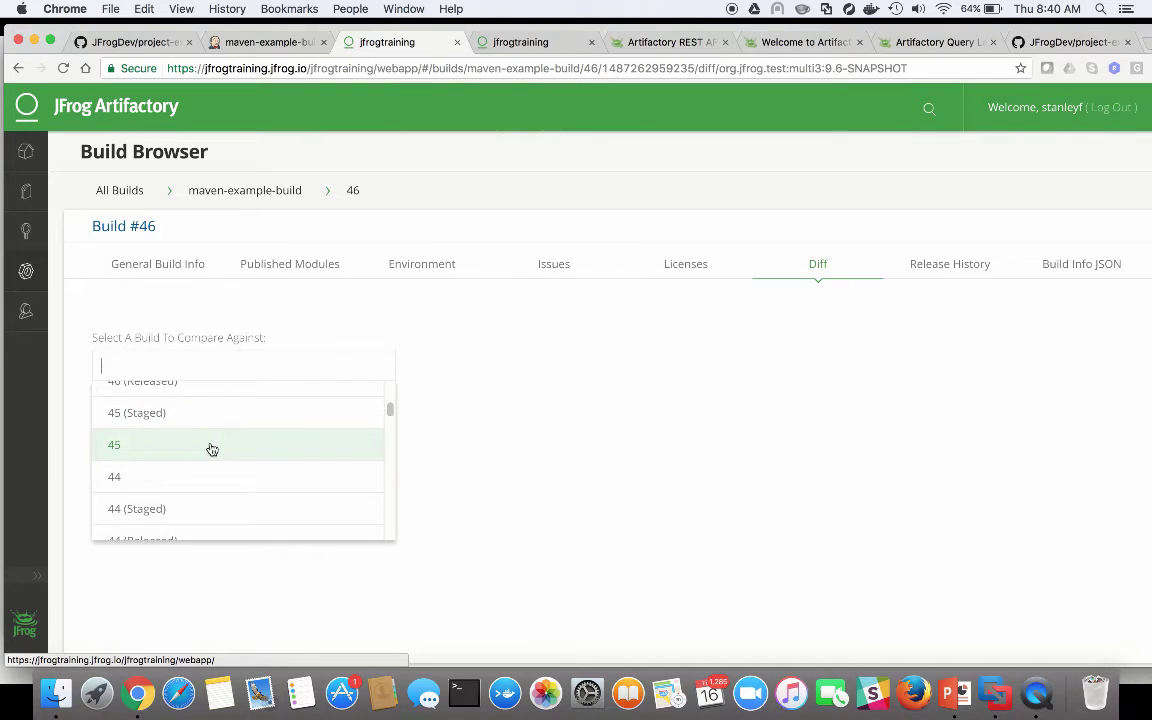
click(212, 449)
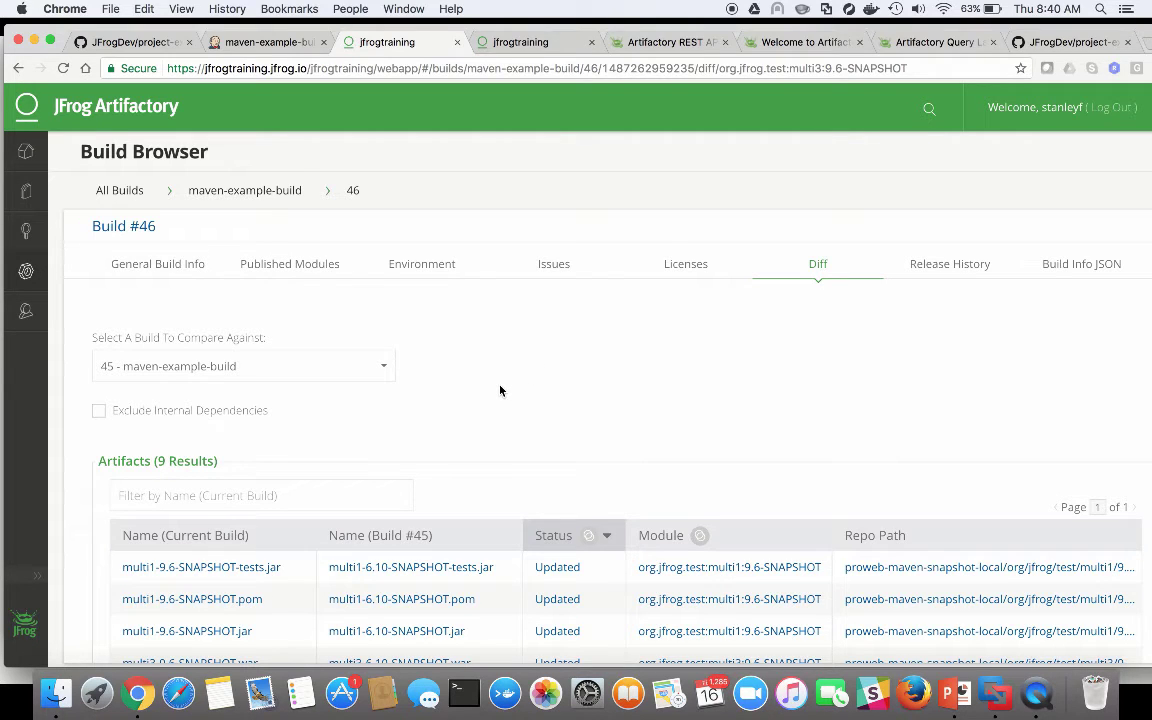
Step: Review the diff's 9 updated artifacts, 236 dependency changes and 121 environment variable differences
scroll(501, 390, down, 2)
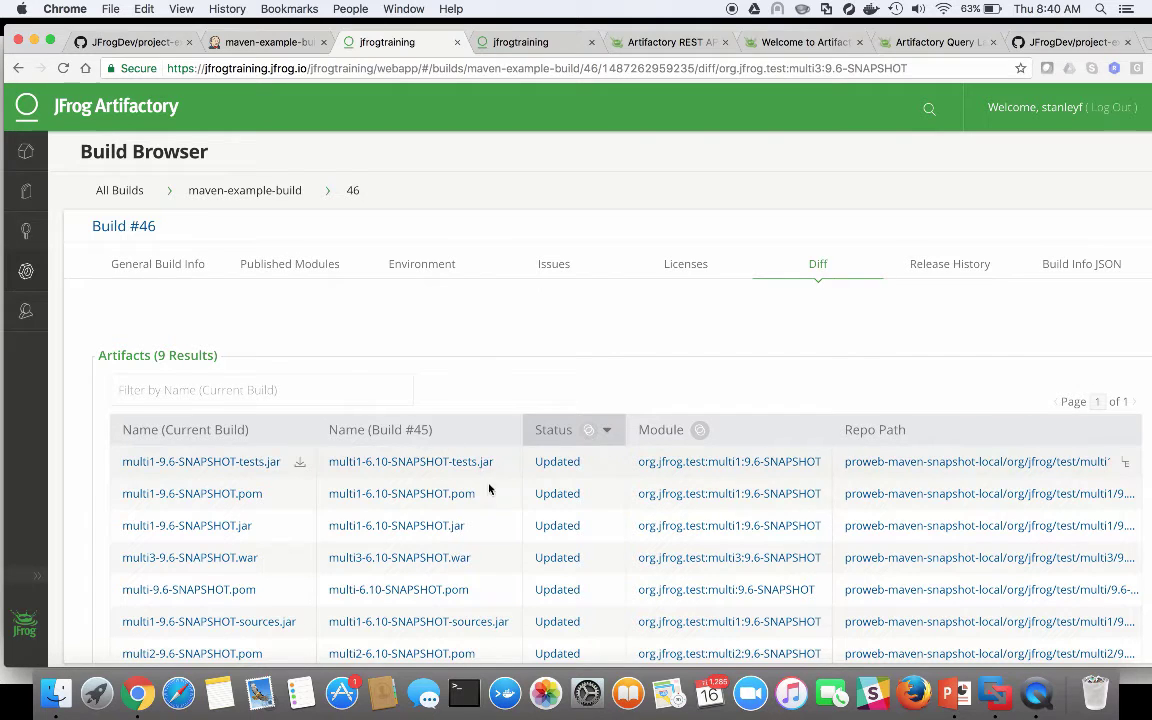
scroll(508, 513, down, 1)
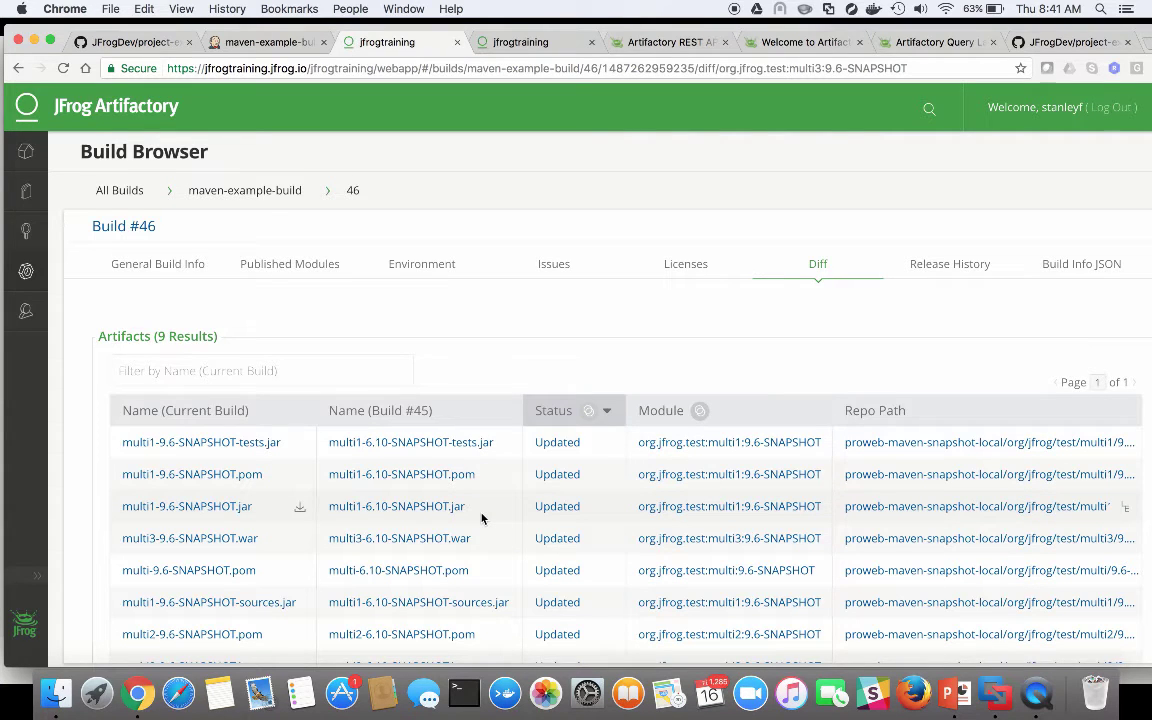
scroll(481, 518, down, 5)
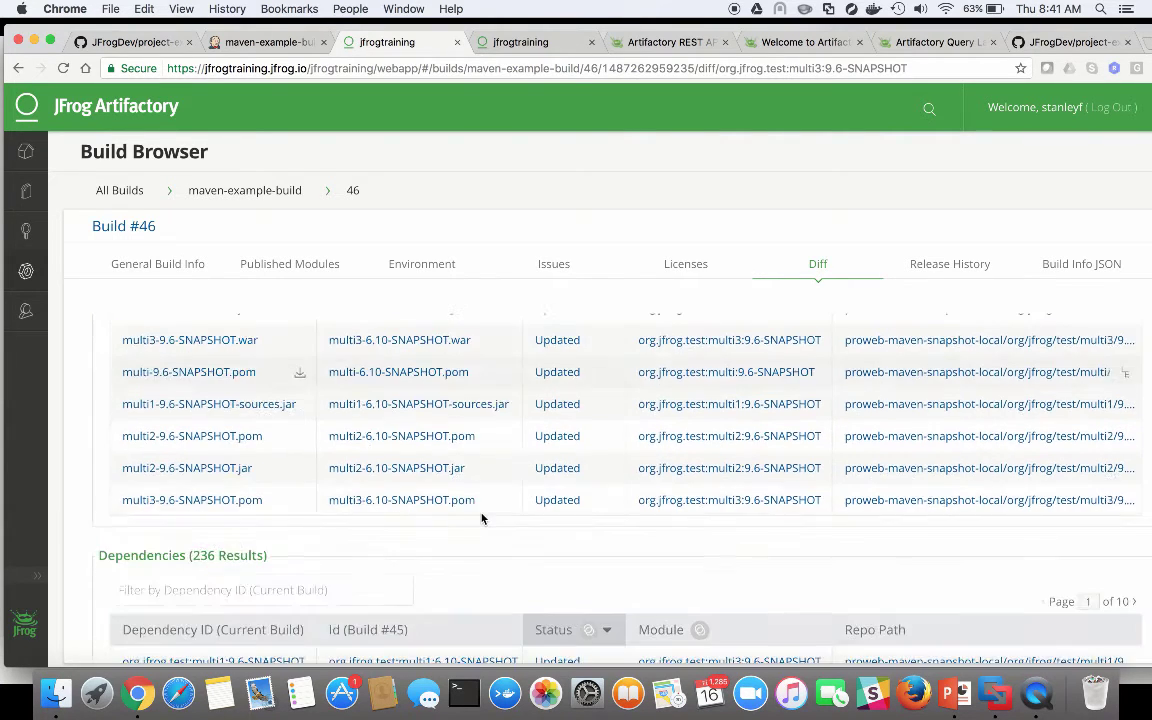
scroll(481, 518, down, 6)
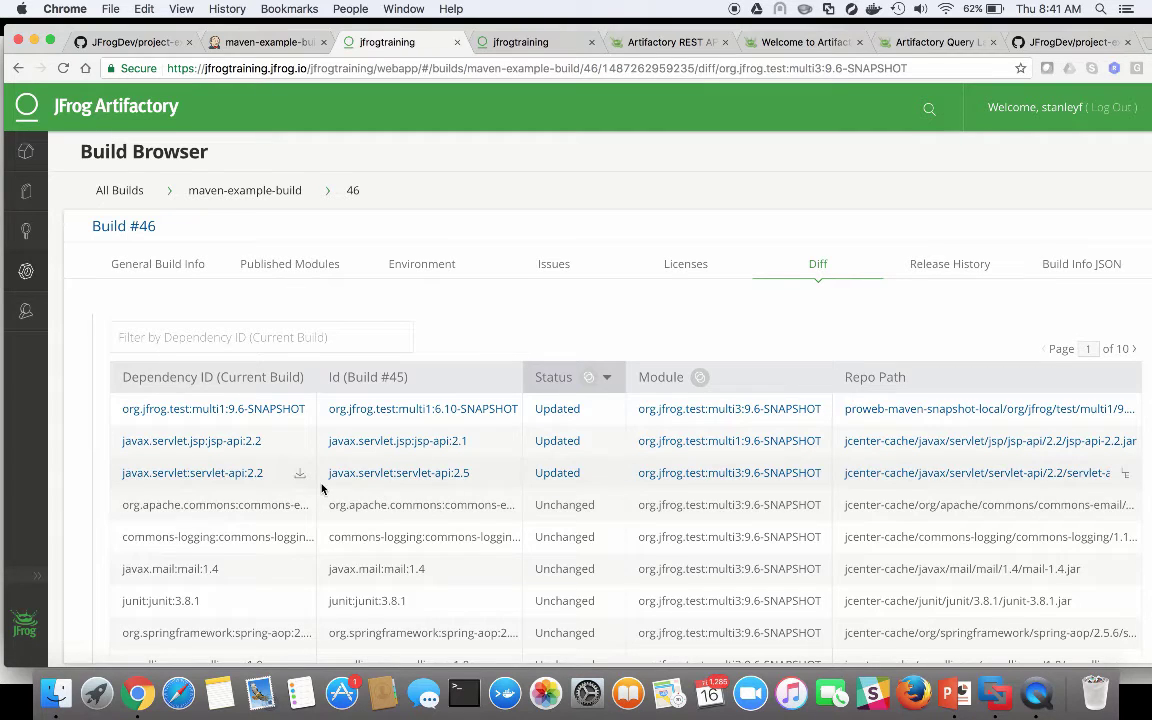
scroll(466, 557, down, 1)
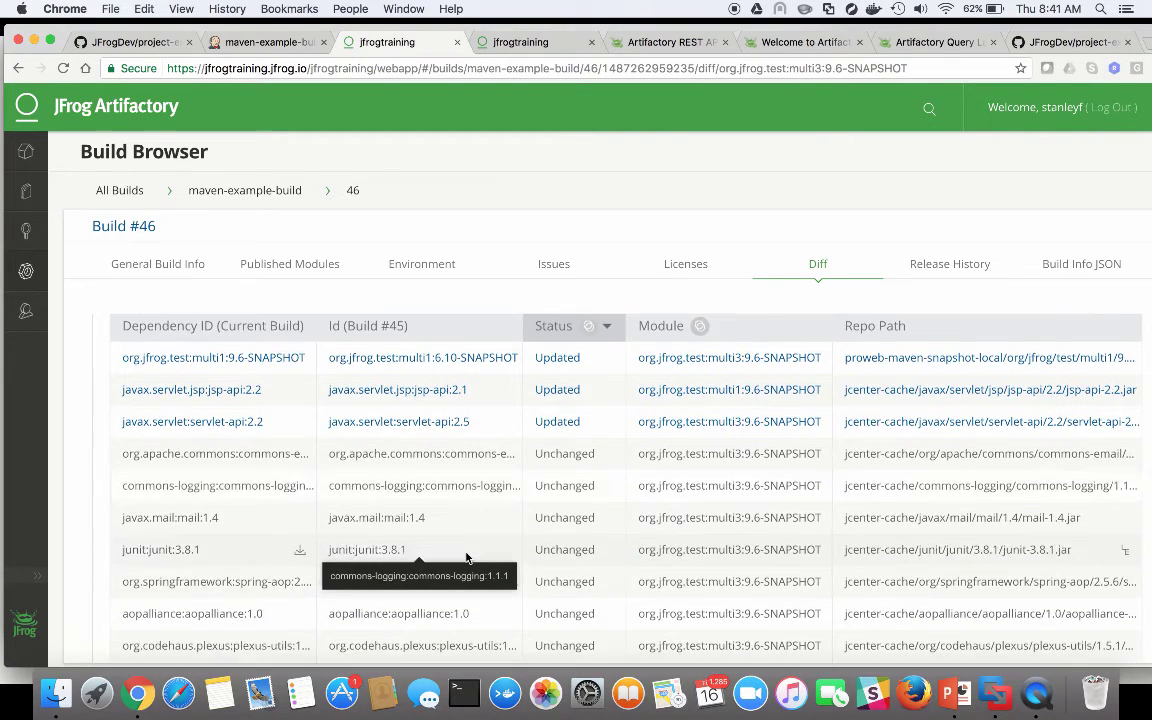
scroll(466, 557, down, 7)
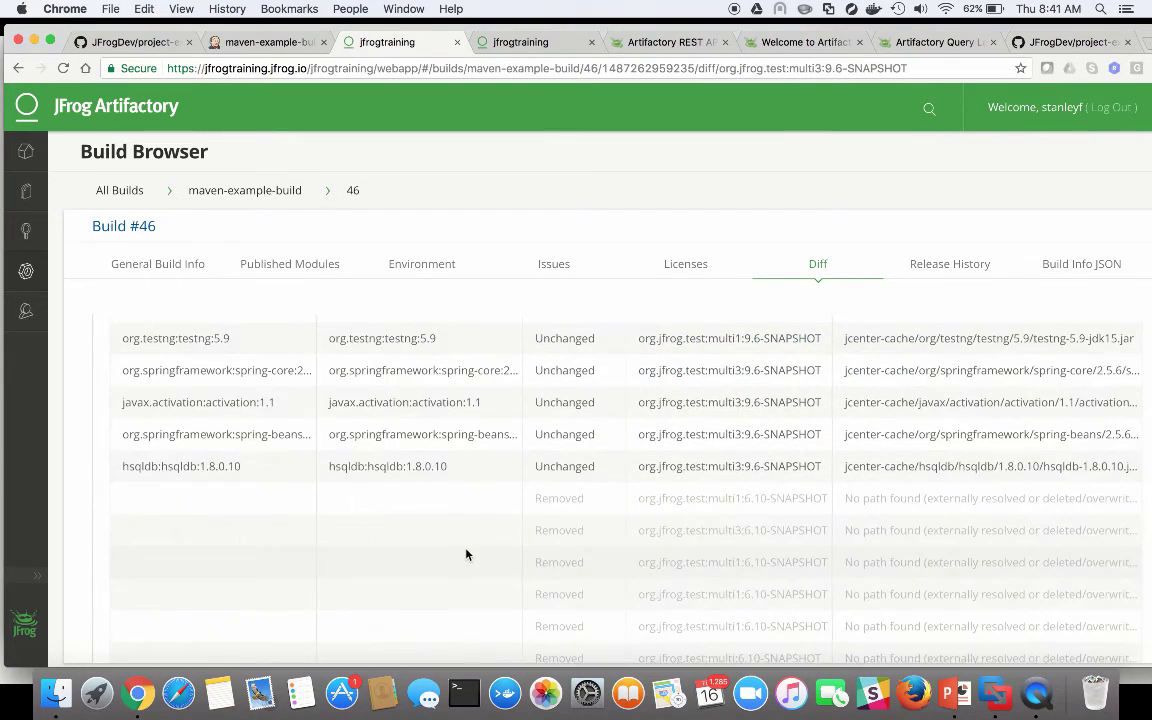
scroll(437, 545, up, 7)
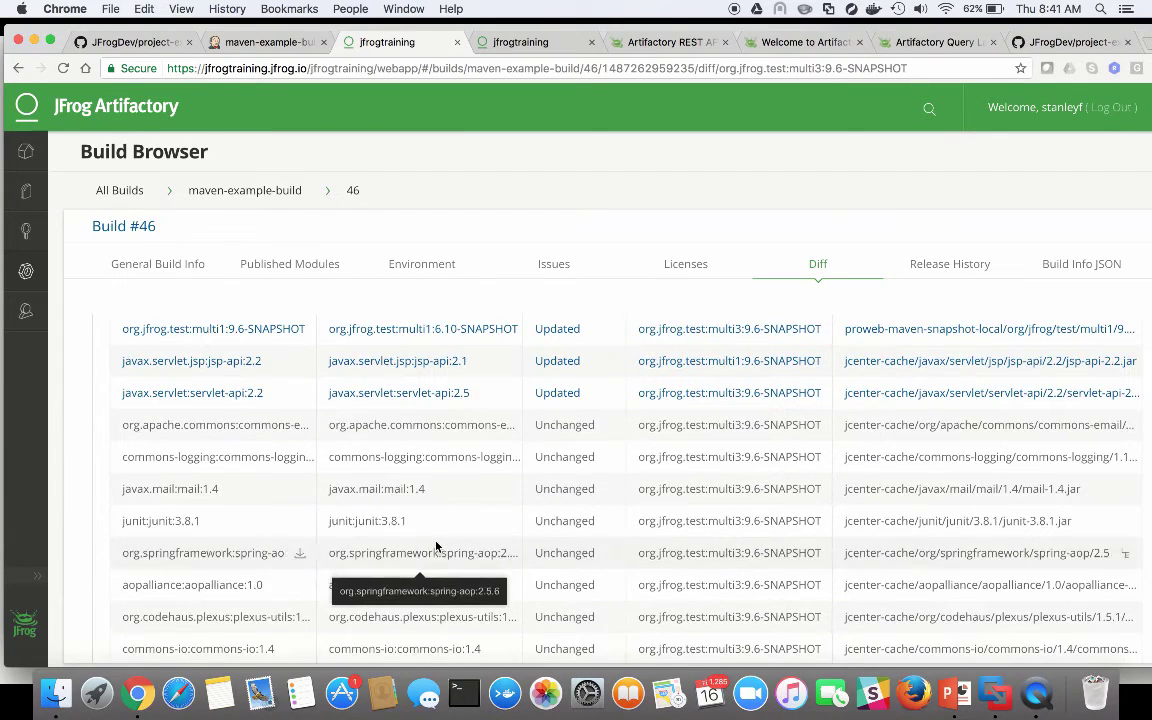
scroll(437, 545, up, 12)
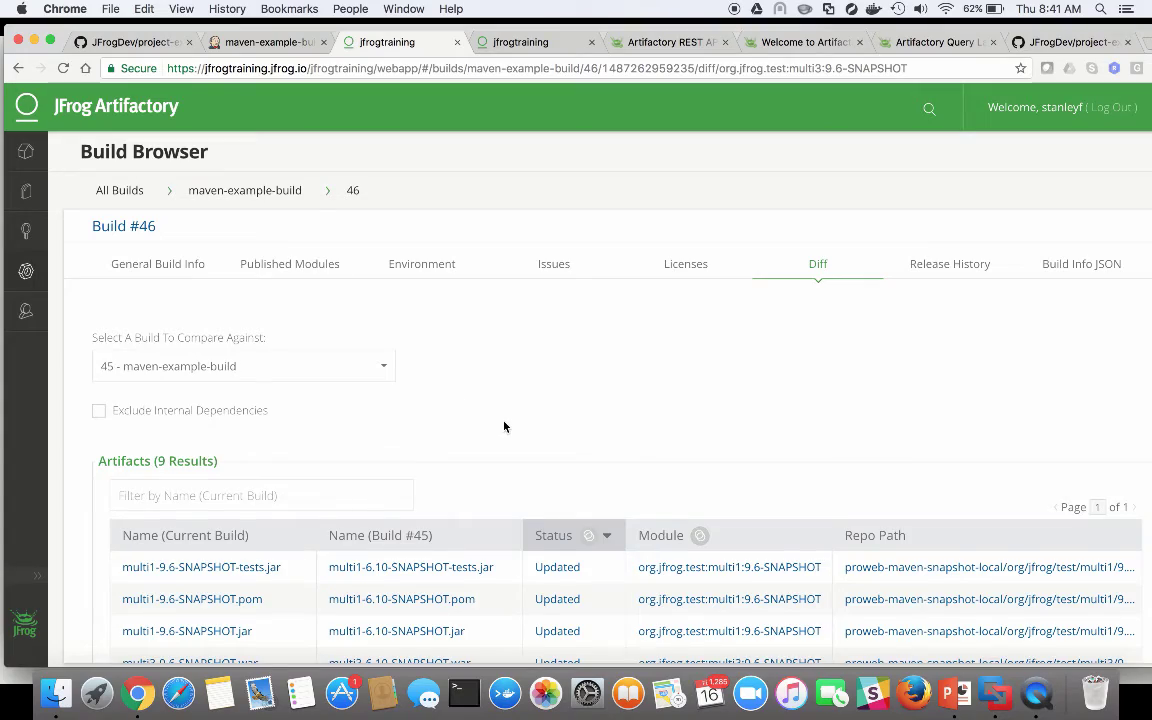
scroll(502, 424, down, 4)
scroll(362, 513, down, 10)
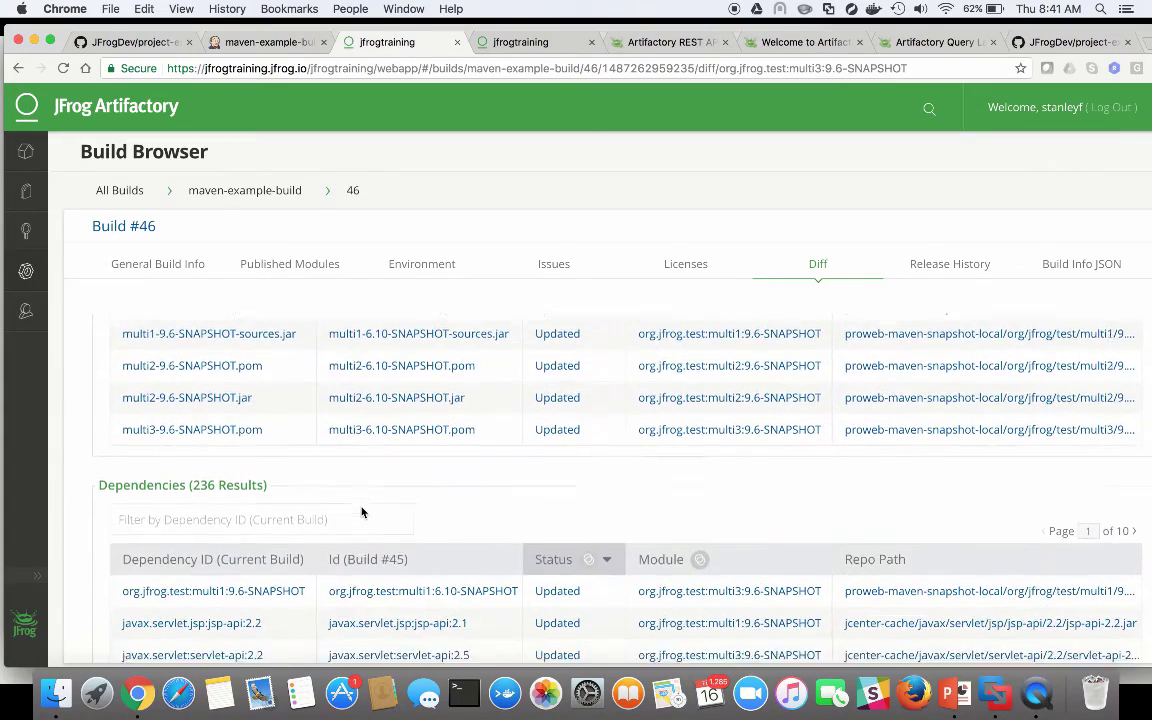
scroll(396, 507, down, 10)
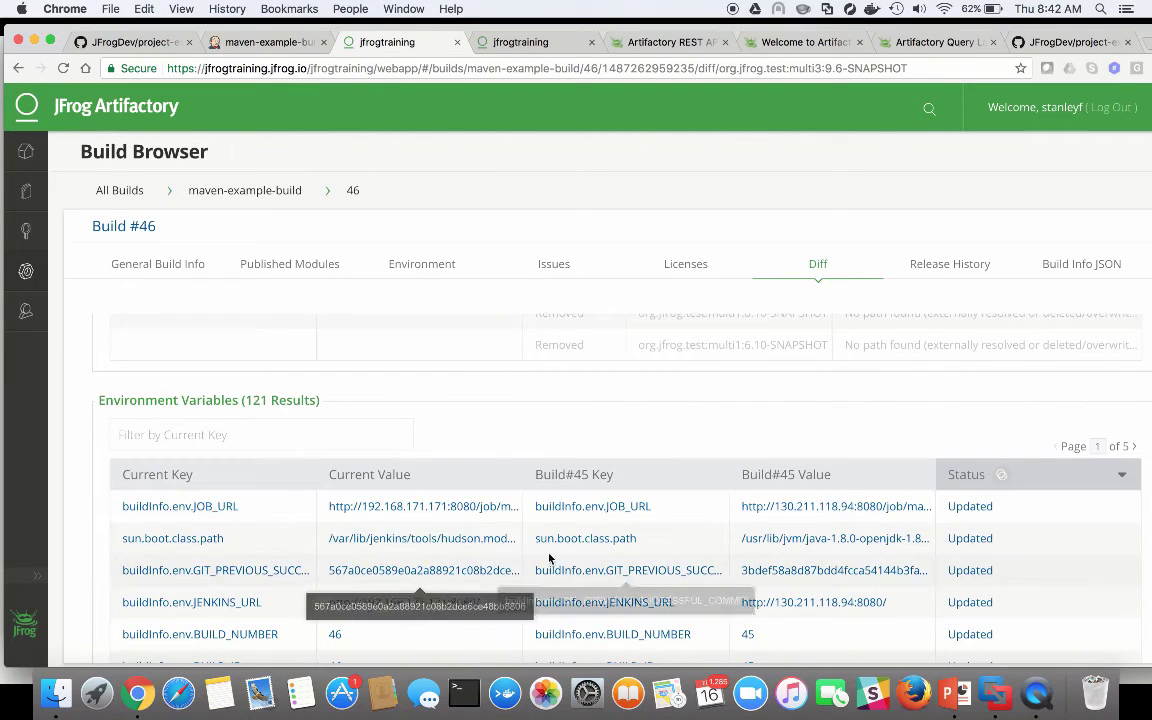
scroll(596, 545, down, 1)
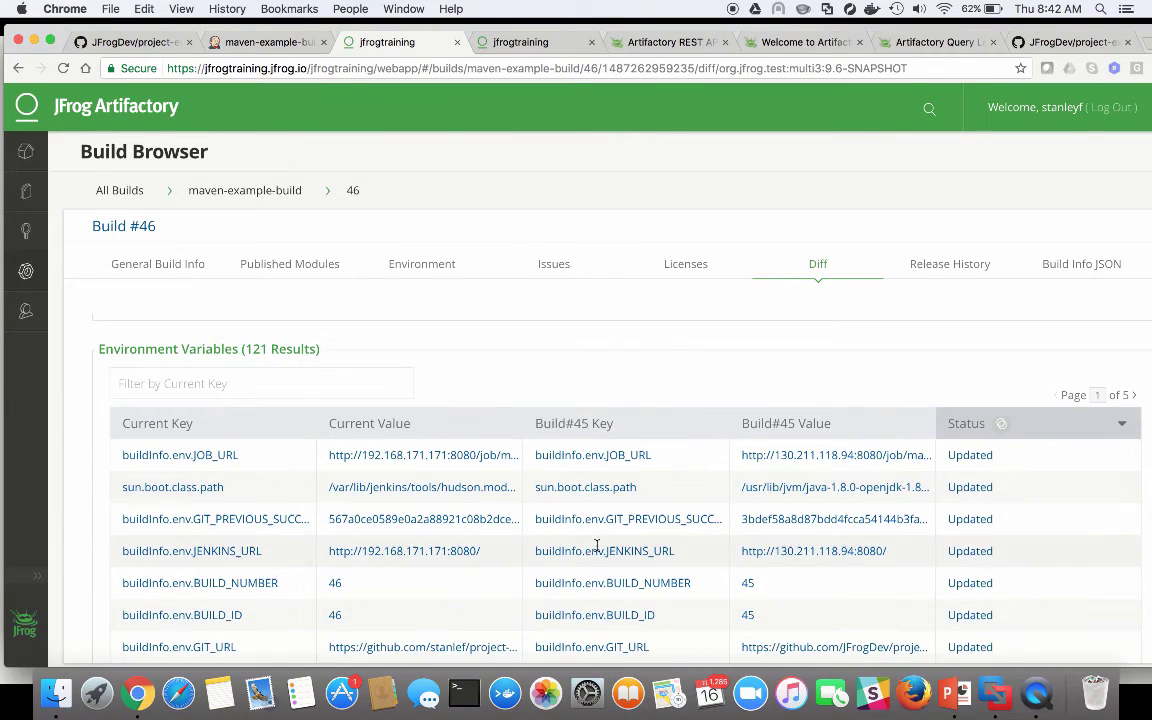
scroll(597, 545, down, 2)
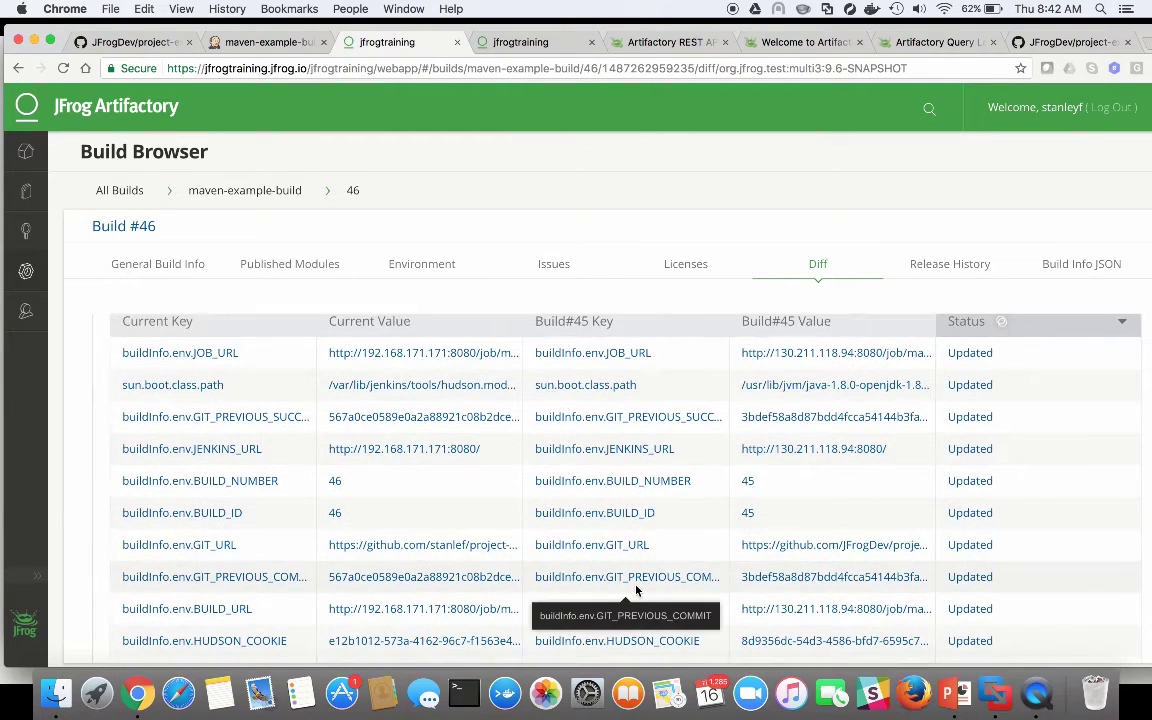
scroll(636, 582, down, 8)
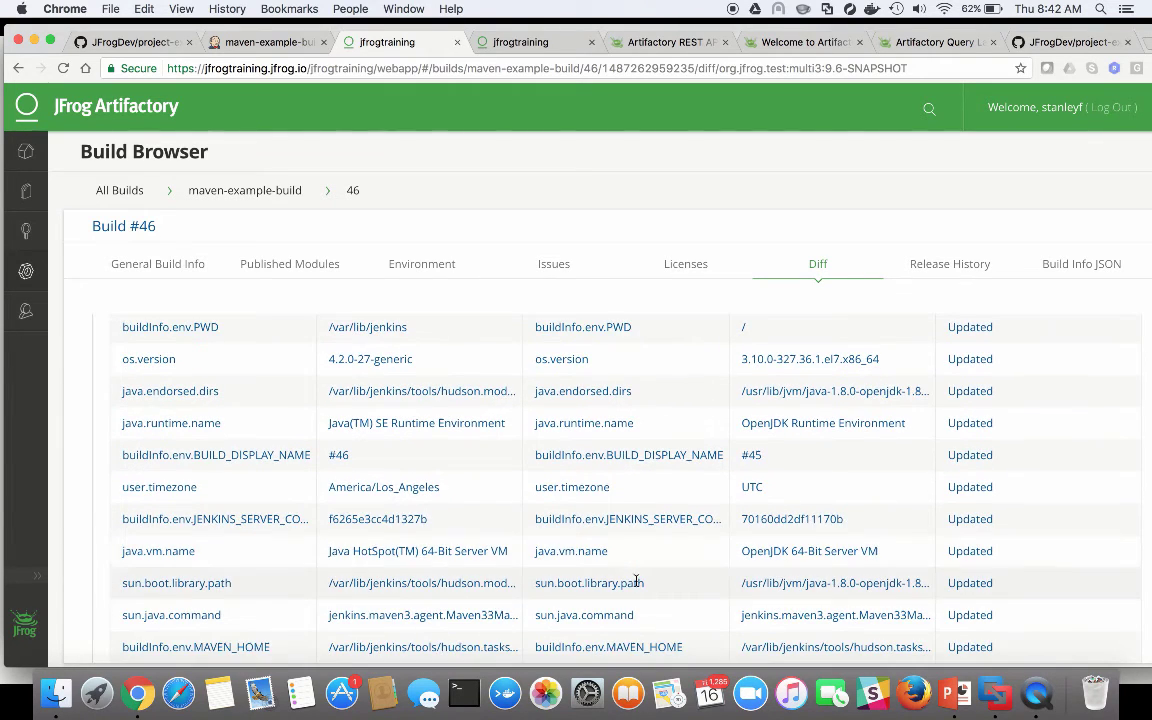
scroll(625, 581, down, 2)
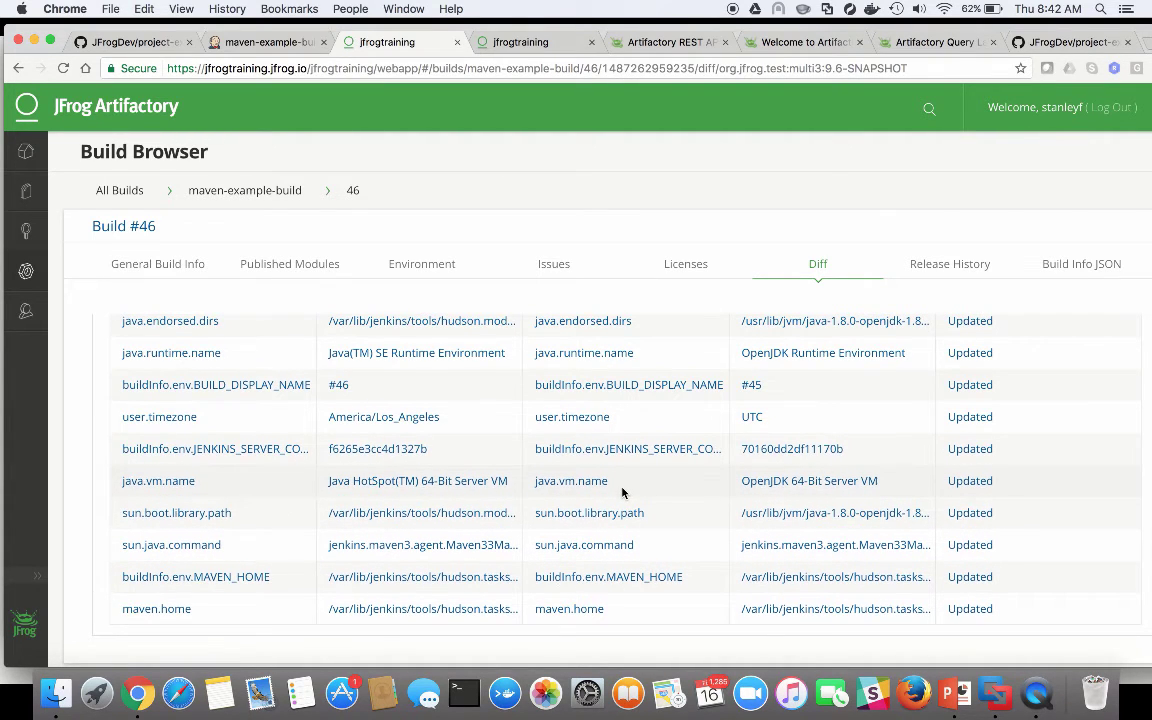
scroll(620, 493, up, 5)
scroll(621, 487, up, 20)
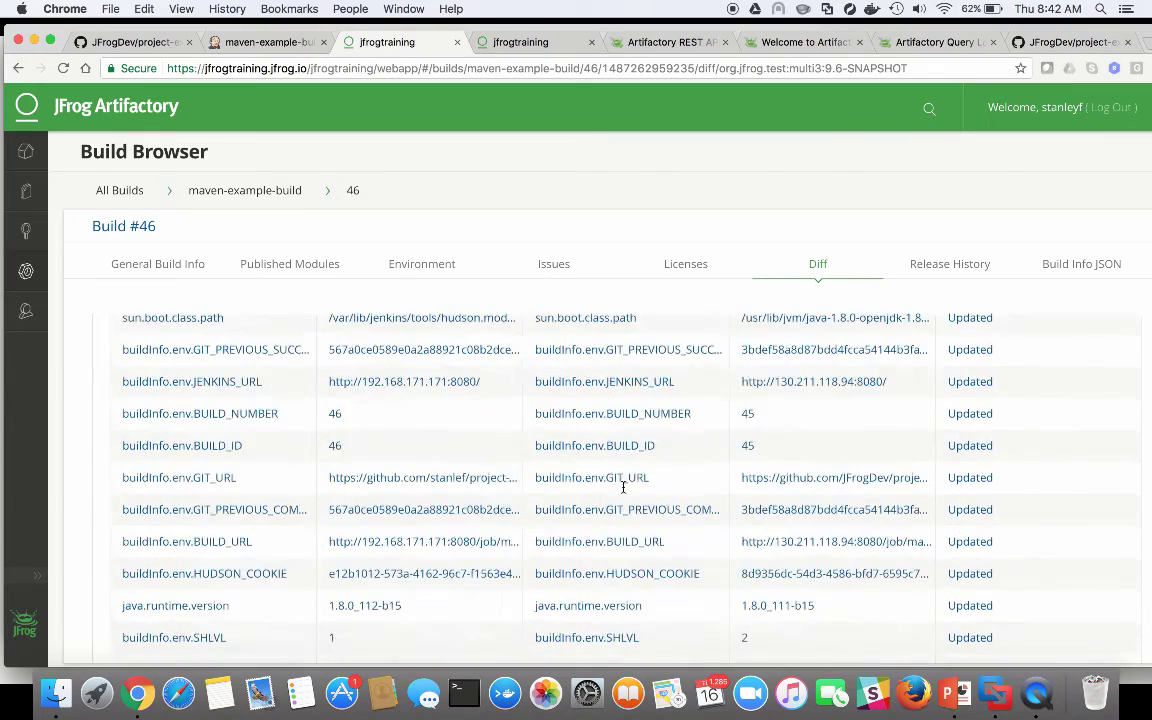
scroll(624, 490, up, 3)
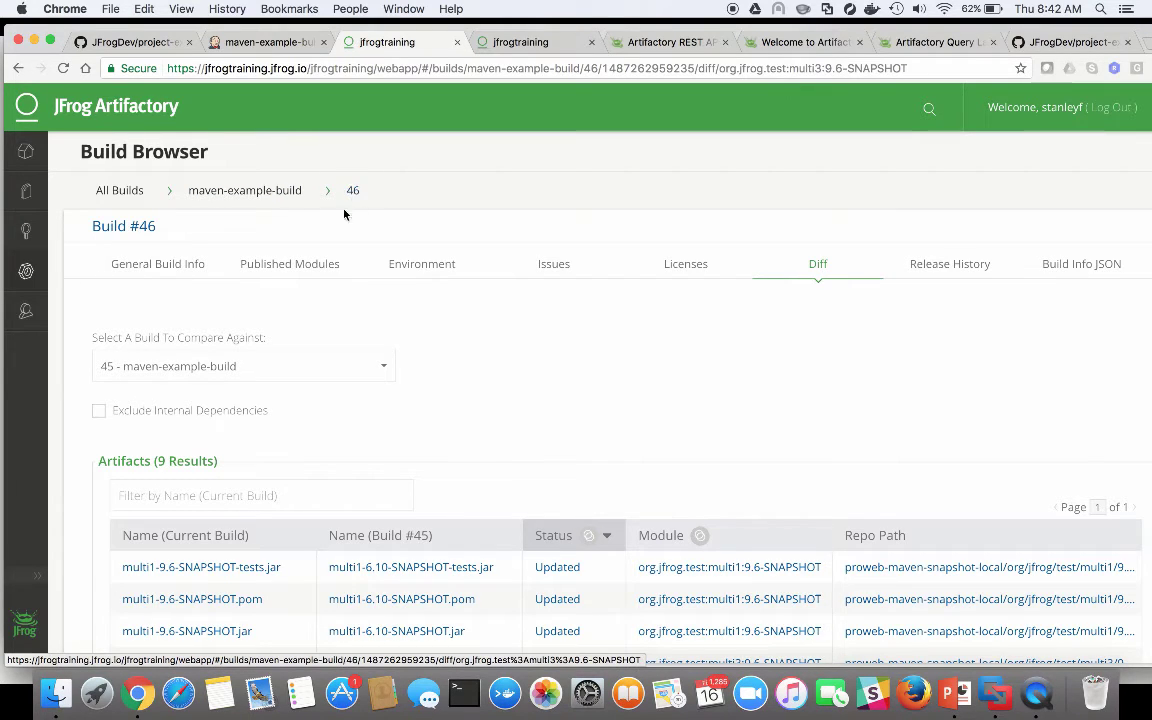
Step: Locate the published multi3-9.6-SNAPSHOT.war in the repository tree, showing its 2.33 MB general info
click(290, 266)
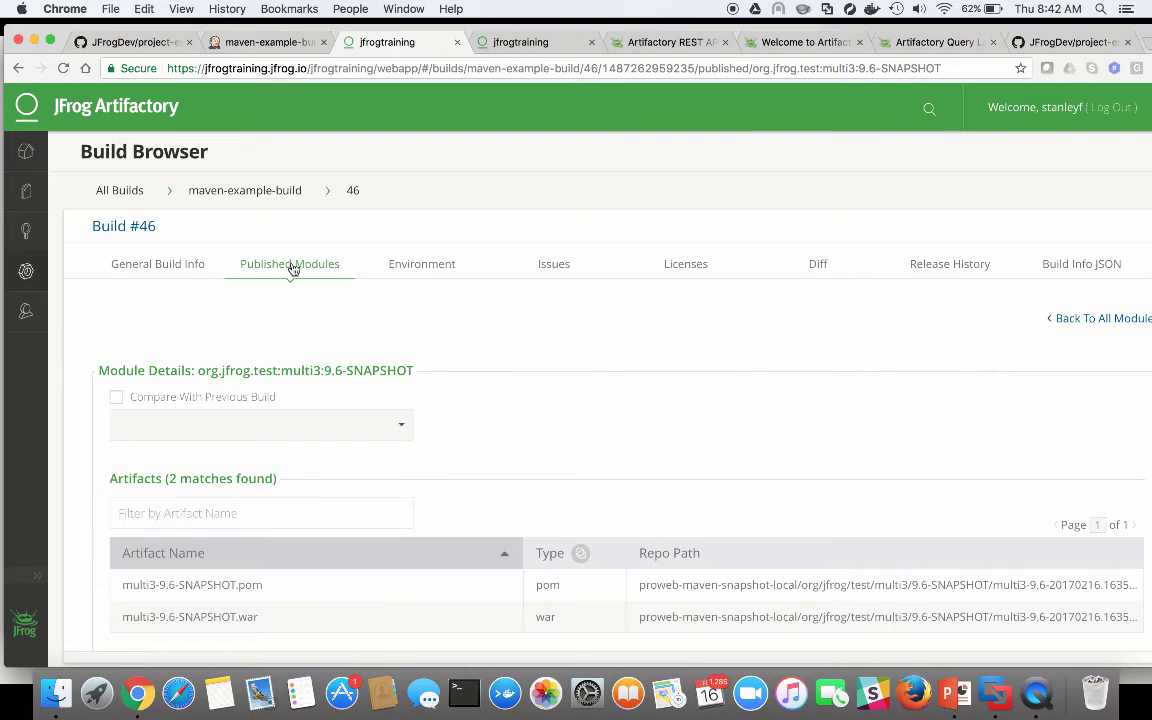
scroll(480, 455, down, 2)
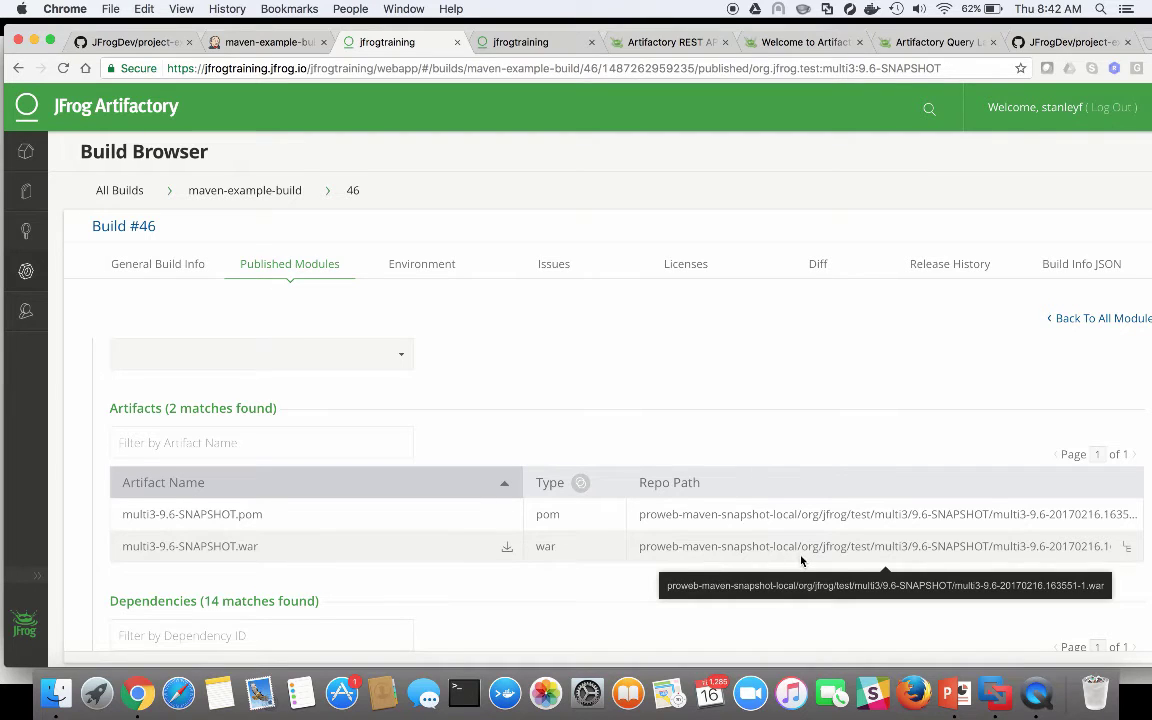
click(1133, 553)
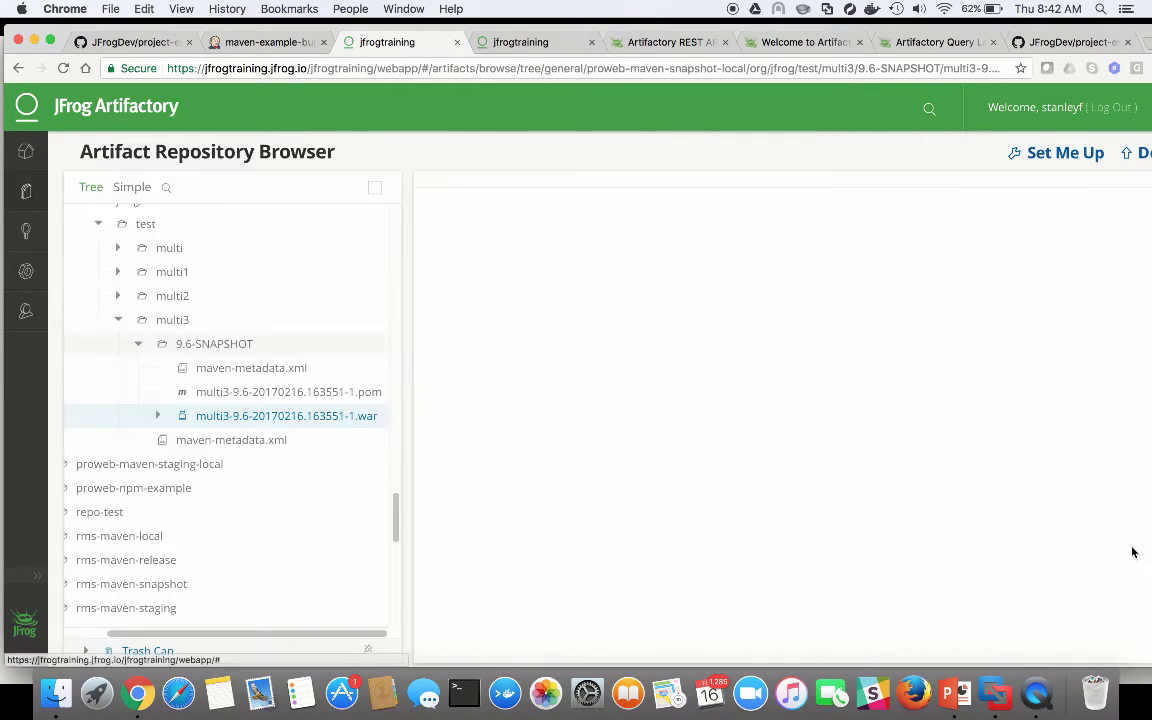
scroll(275, 435, up, 2)
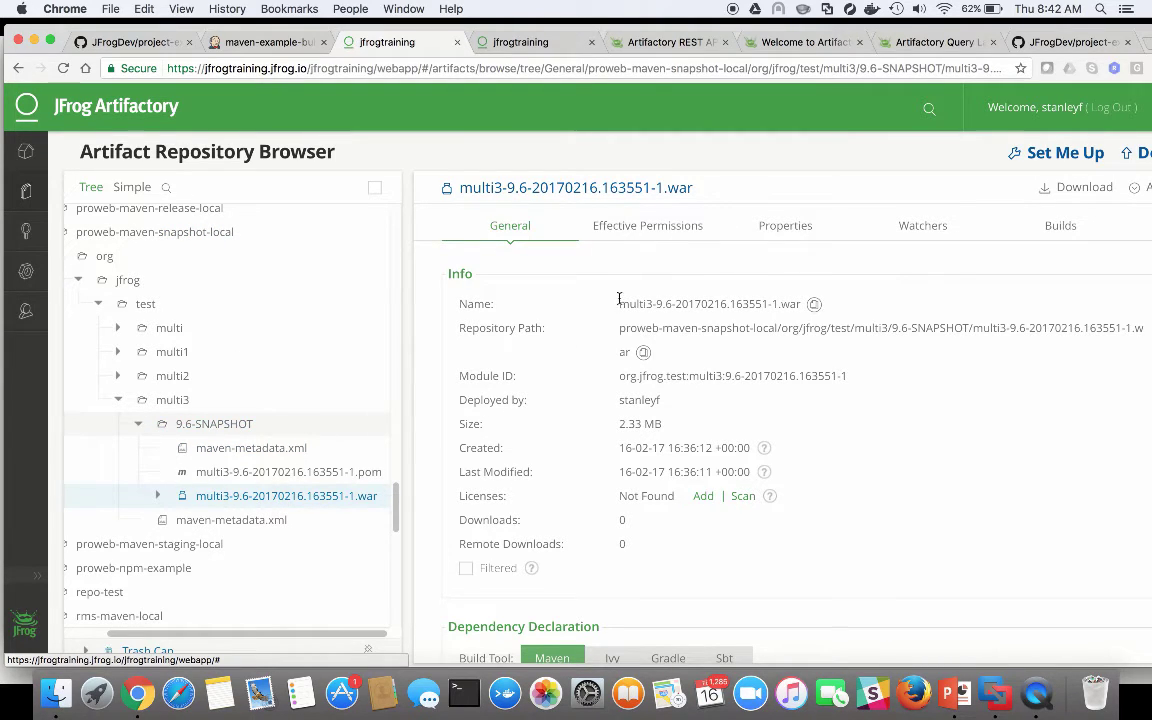
Step: Review the effective permissions on the multi3 war file
click(640, 230)
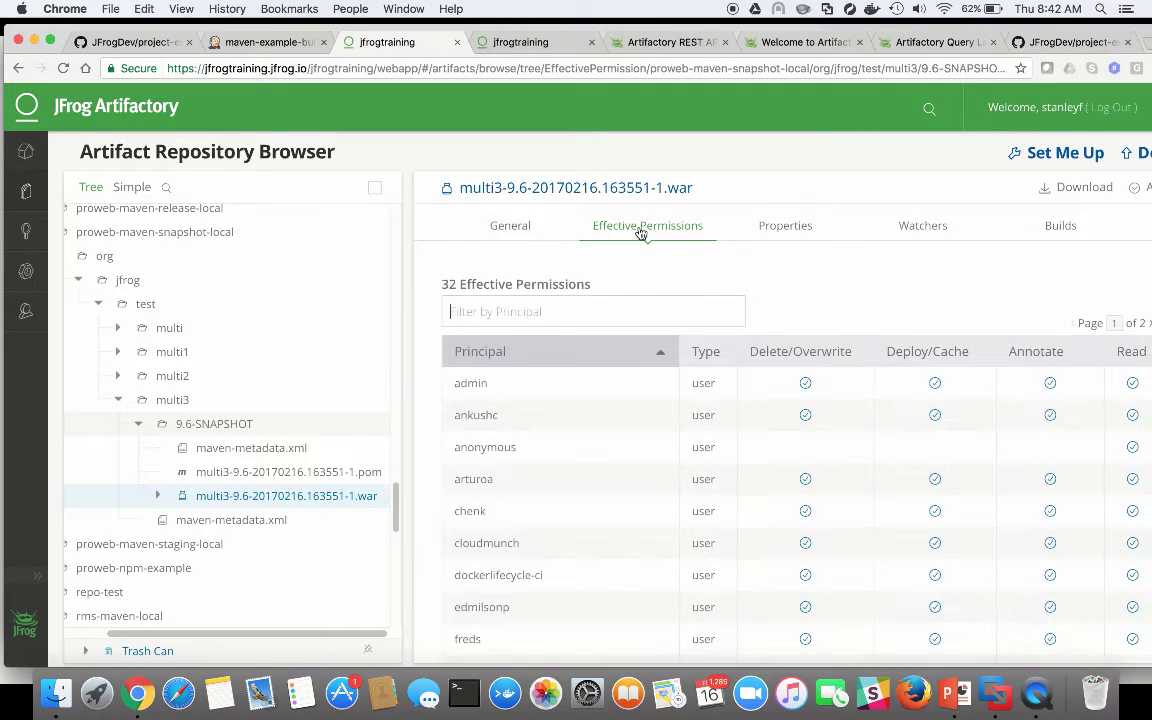
scroll(620, 493, down, 5)
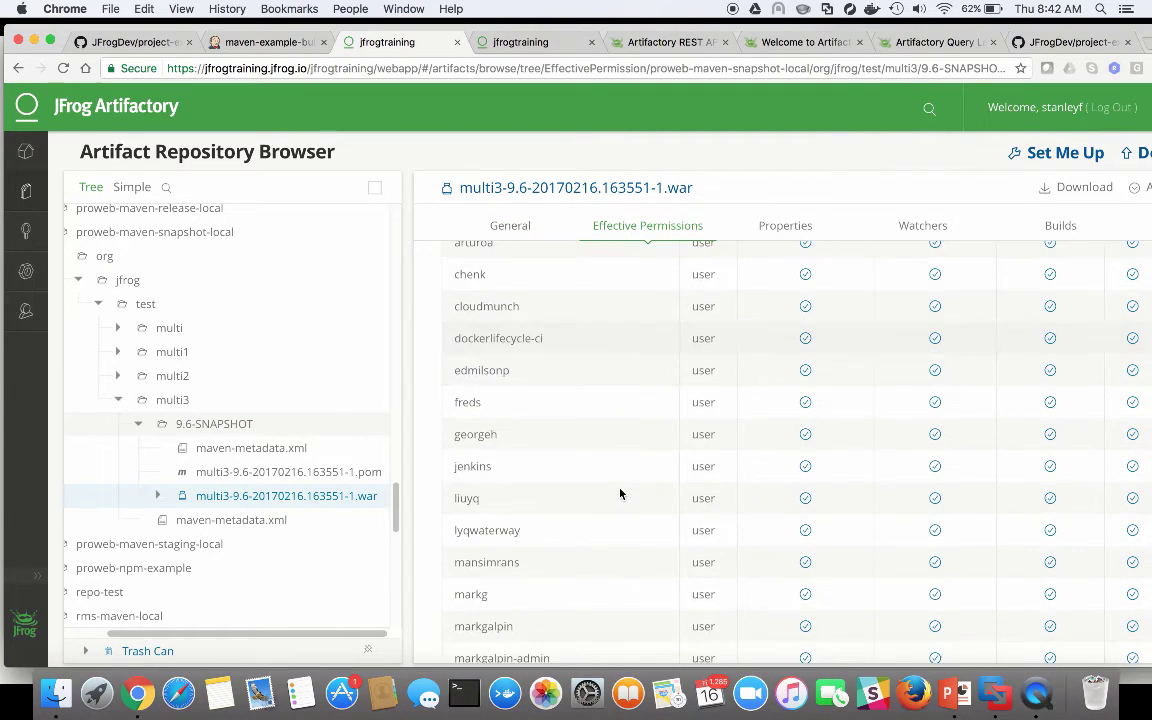
scroll(620, 493, up, 5)
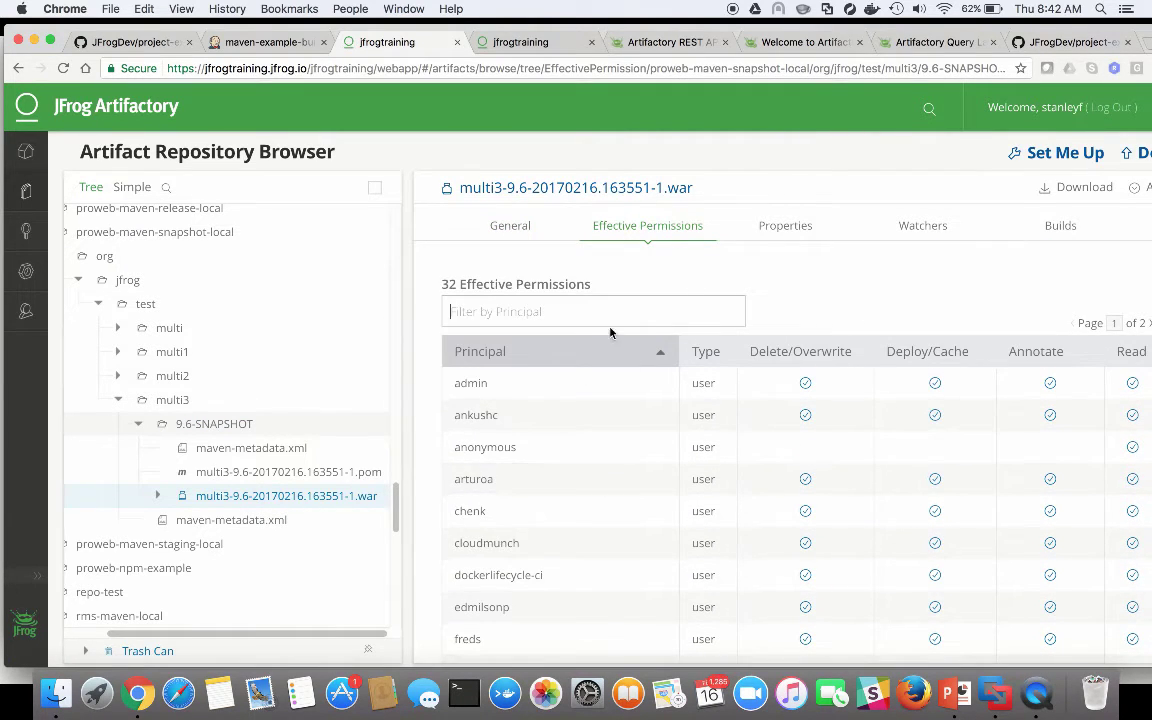
Step: Review the war's 8 properties and confirm maven-example-build 46 produced it
click(787, 230)
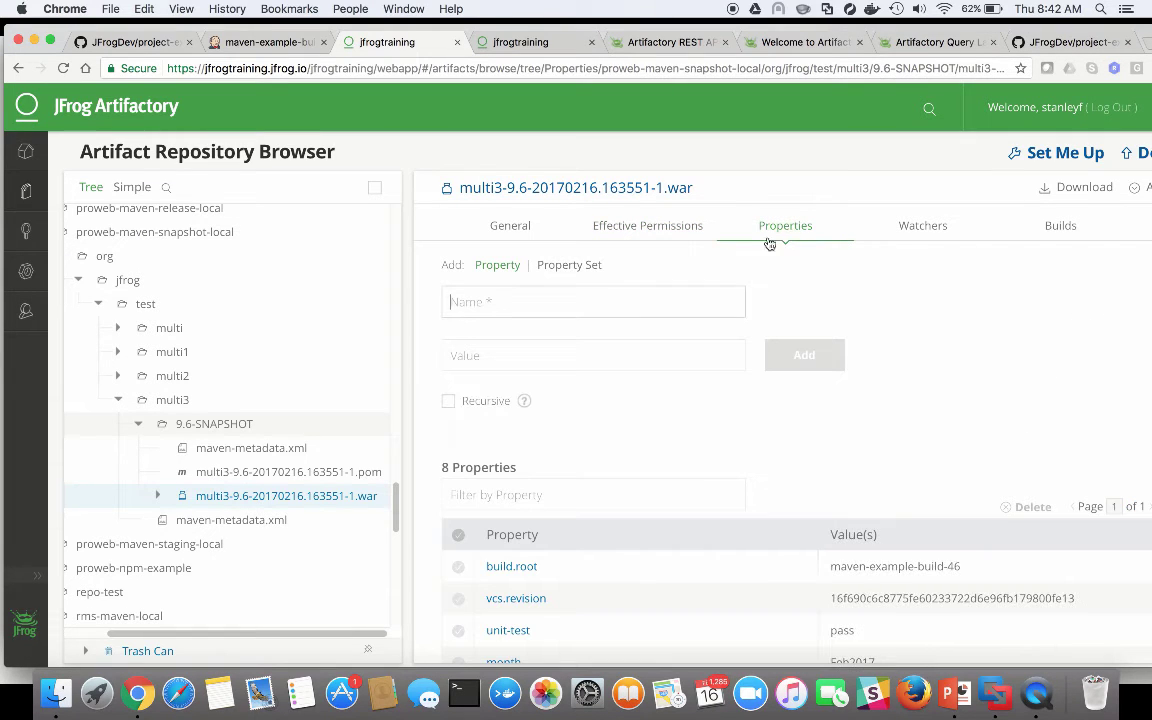
scroll(697, 404, down, 4)
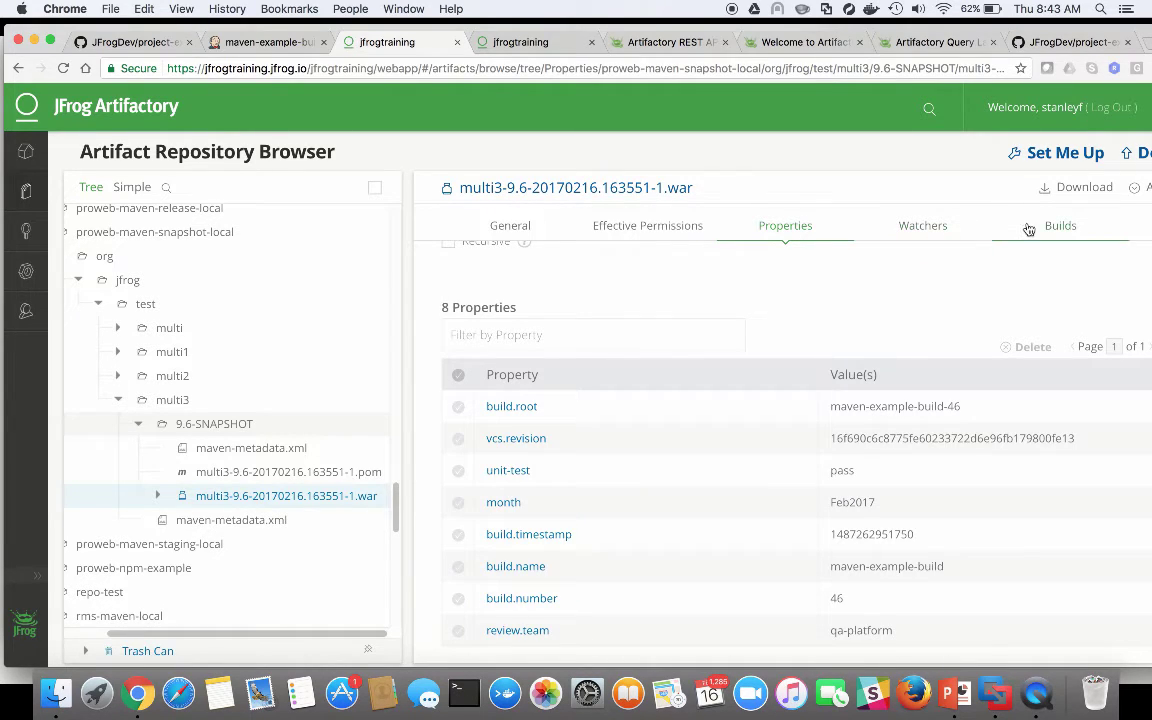
click(1060, 226)
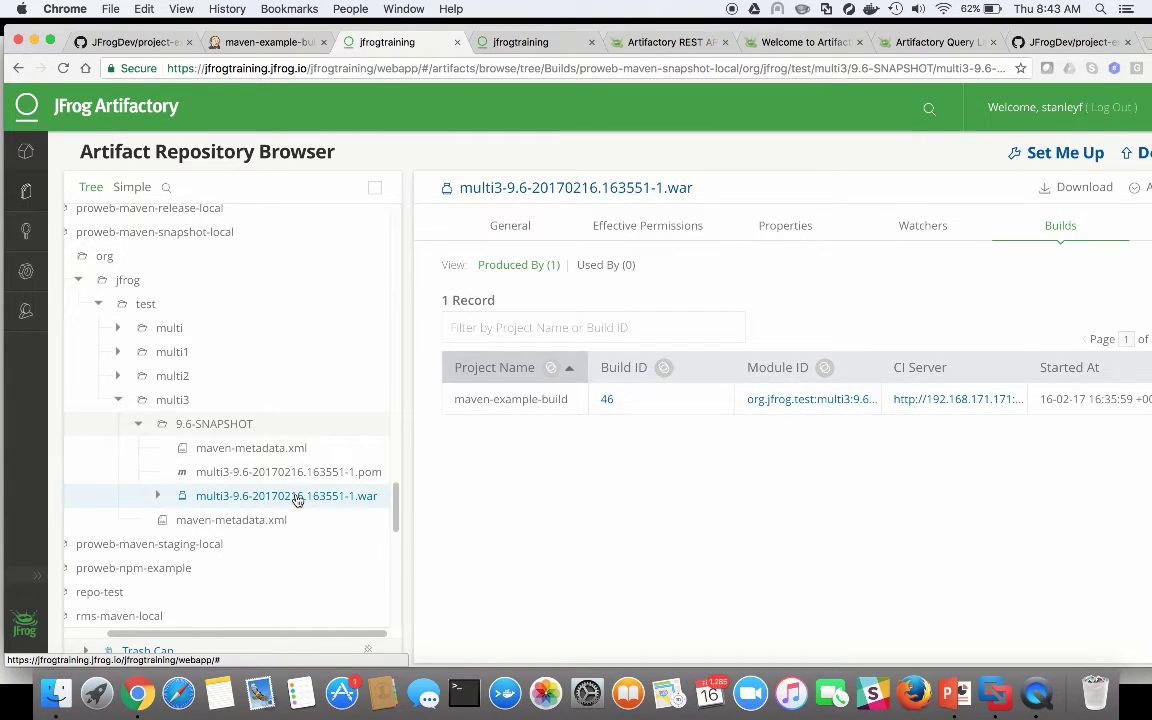
Step: Collapse multi3 and proweb-maven-snapshot-local, then find and expand jcenter-cache via Quick Find 'jcen'
click(118, 399)
click(85, 231)
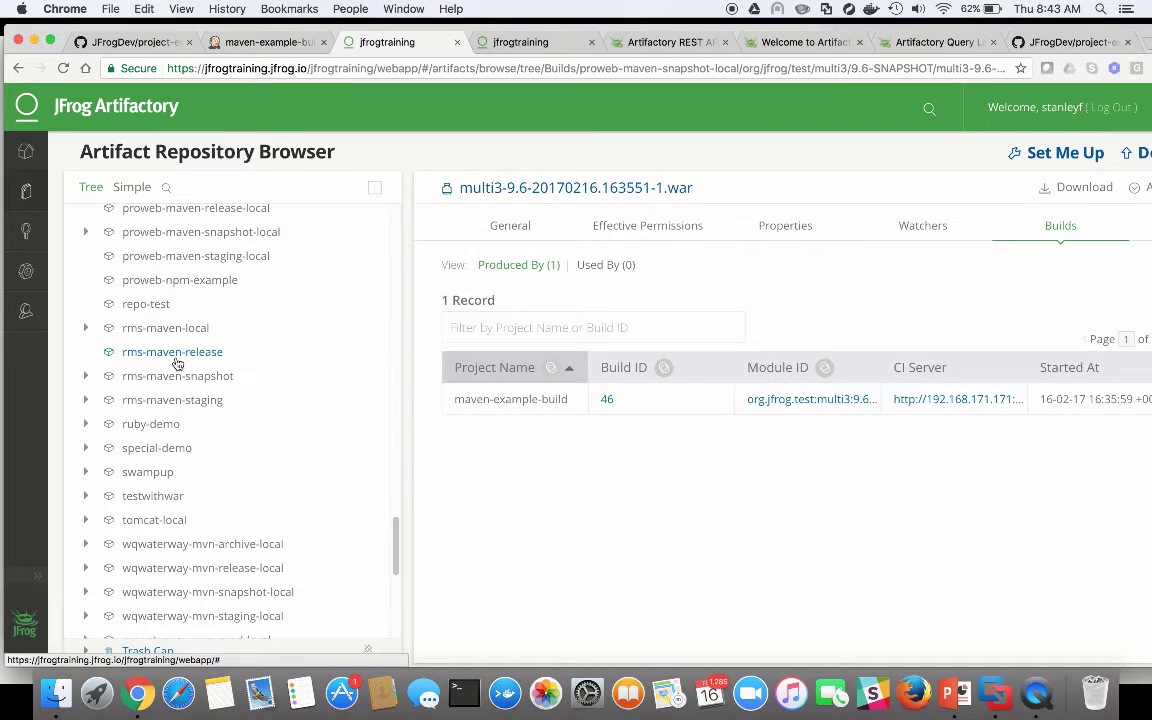
click(166, 188)
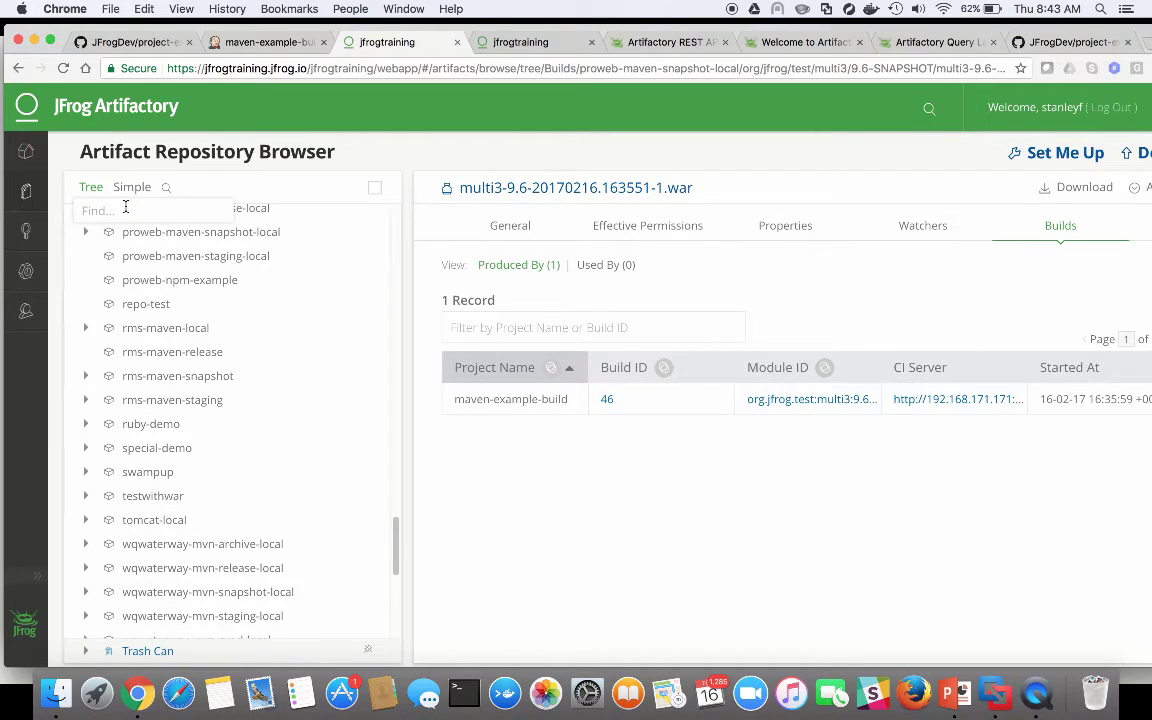
text(jcent)
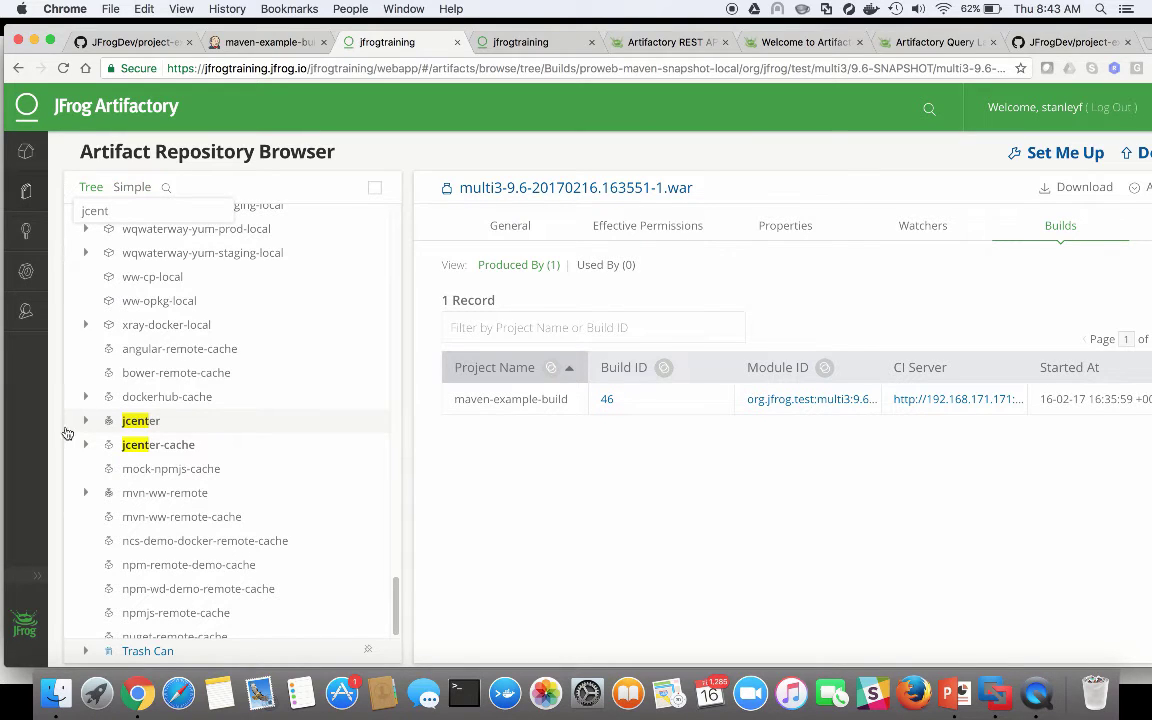
click(87, 448)
click(87, 448)
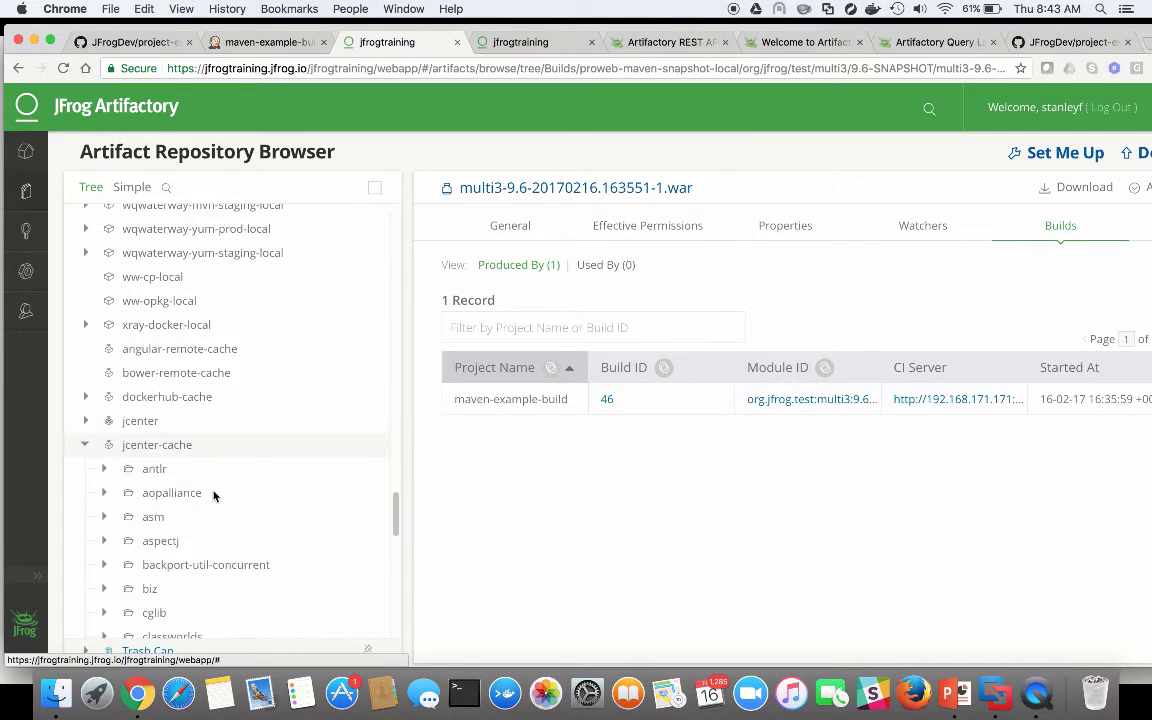
Step: Expand junit > junit > 4.11 to reveal junit-4.11.jar and junit-4.11.pom
scroll(213, 494, down, 2)
scroll(232, 493, down, 6)
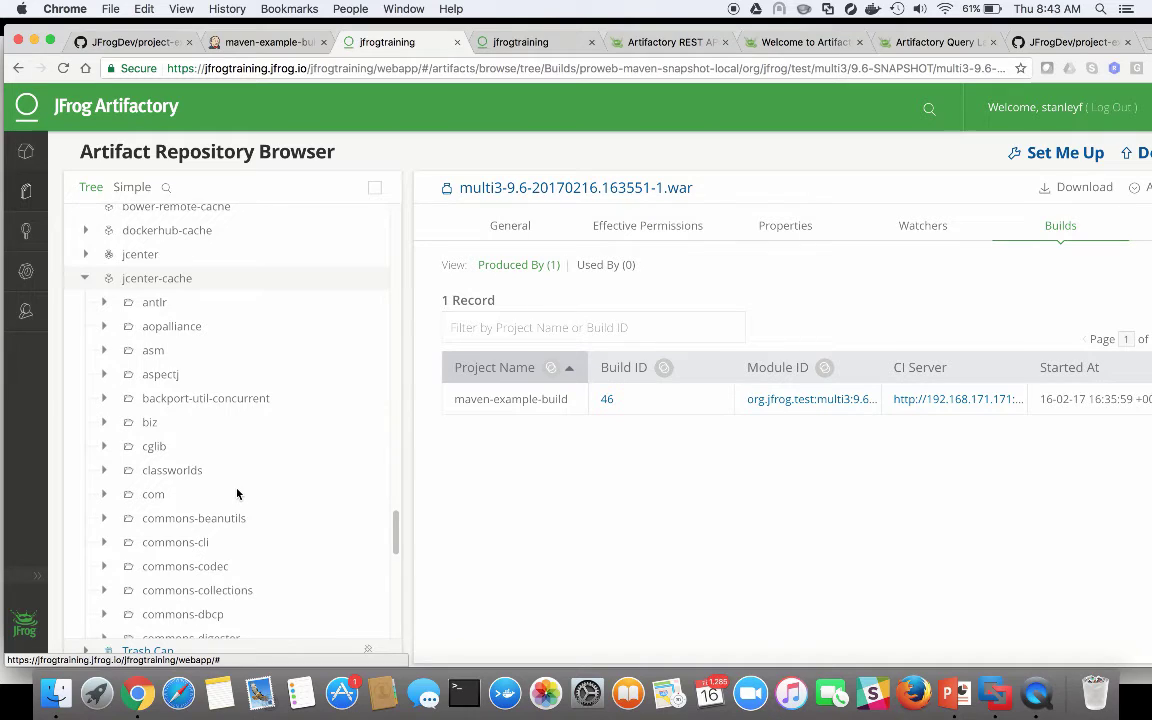
scroll(265, 506, down, 4)
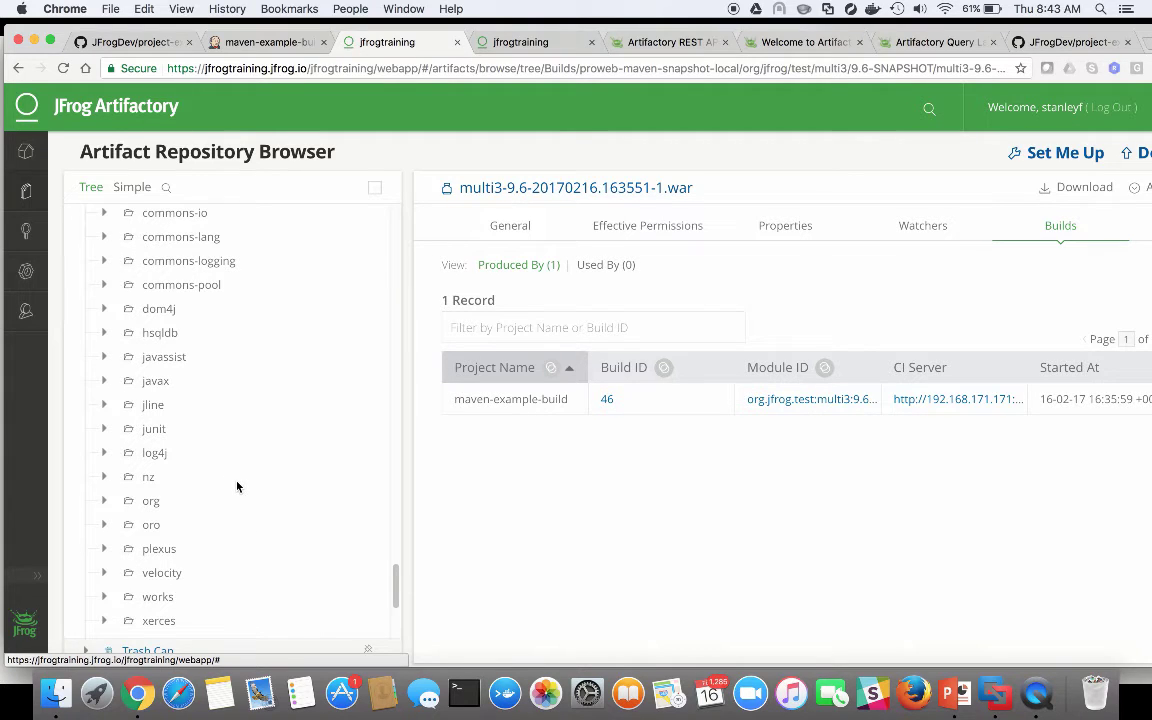
scroll(237, 487, down, 1)
scroll(237, 487, down, 1)
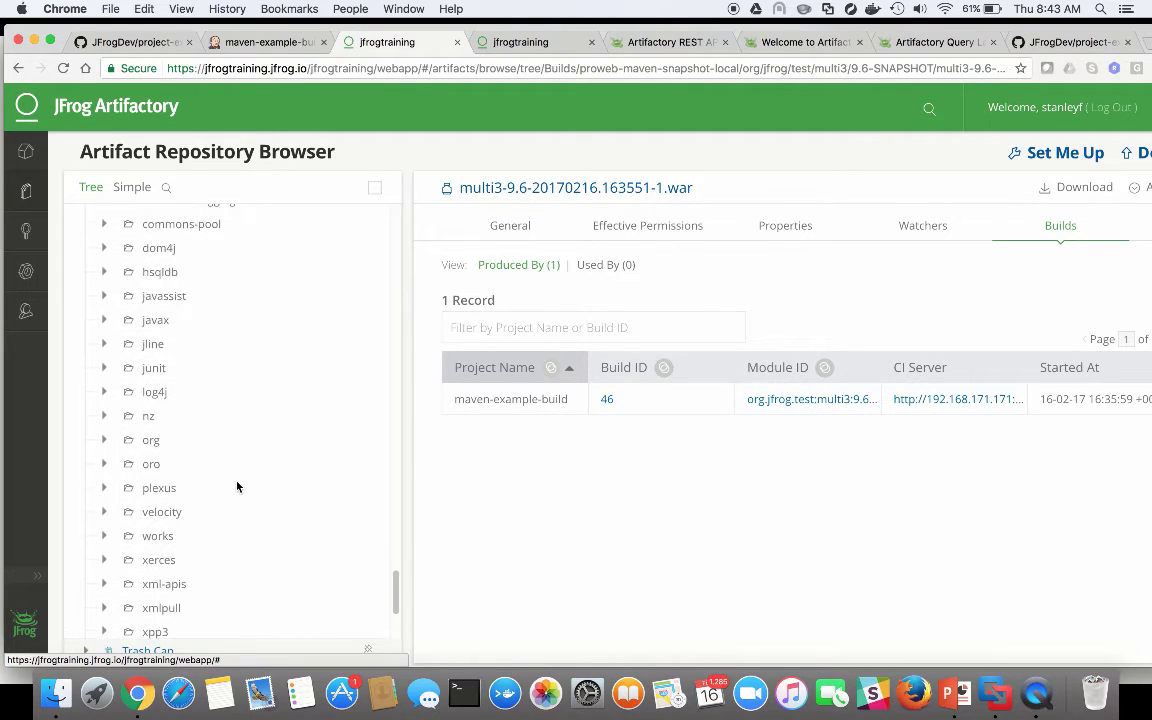
scroll(237, 487, down, 1)
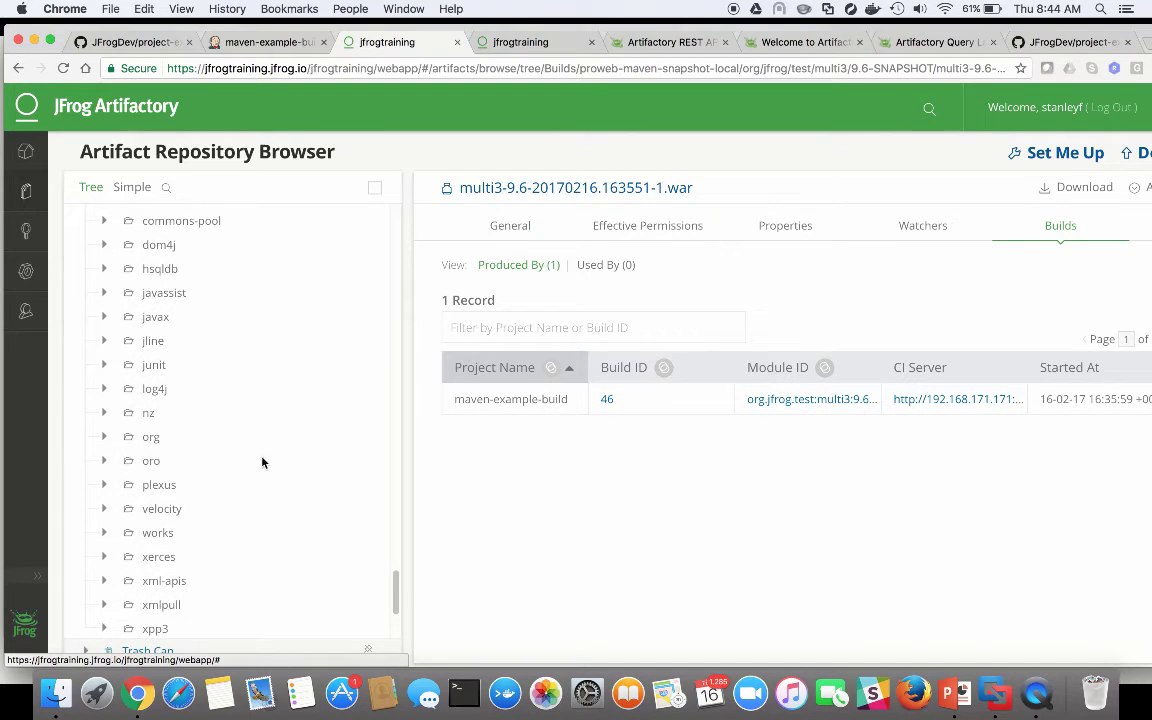
click(104, 366)
click(124, 389)
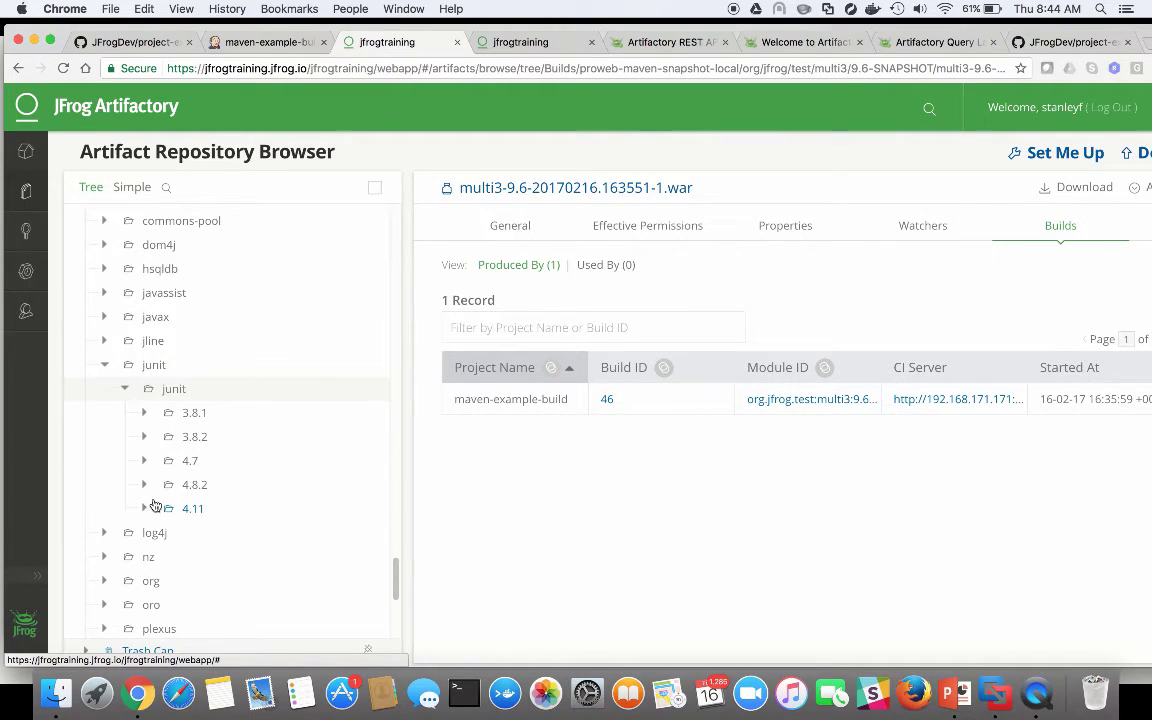
click(146, 508)
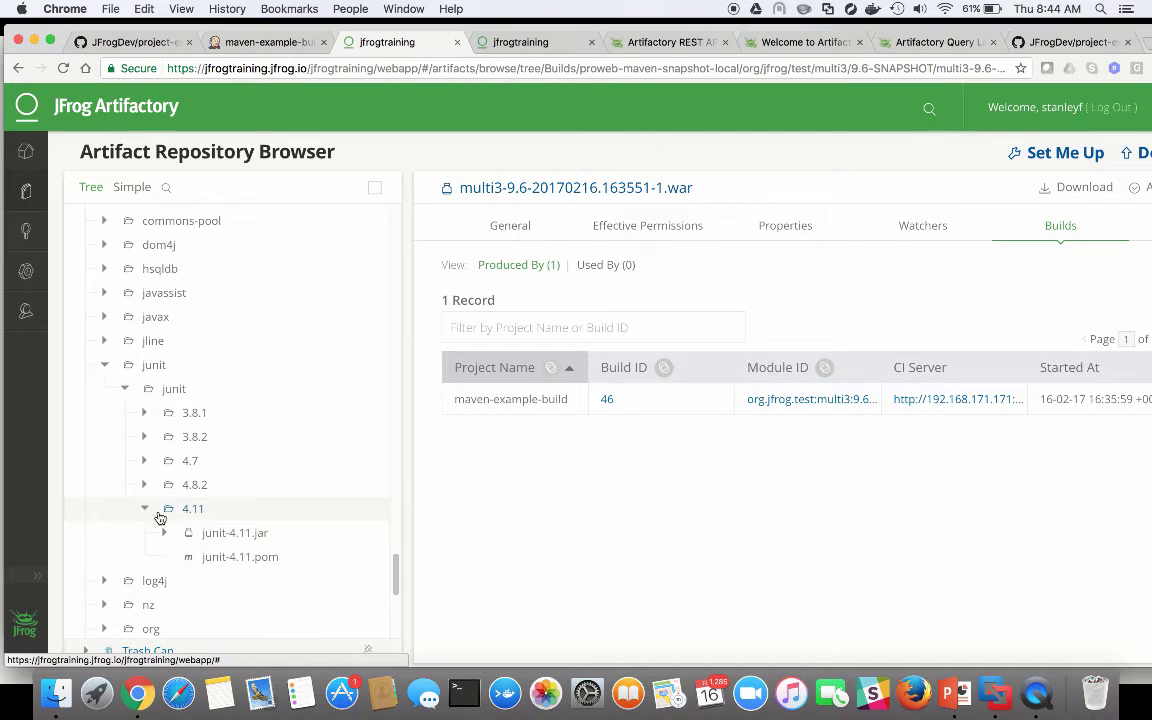
Step: Browse the 142 builds using junit-4.11.jar, such as docker-app-trial builds 45, 24 and 56
click(225, 536)
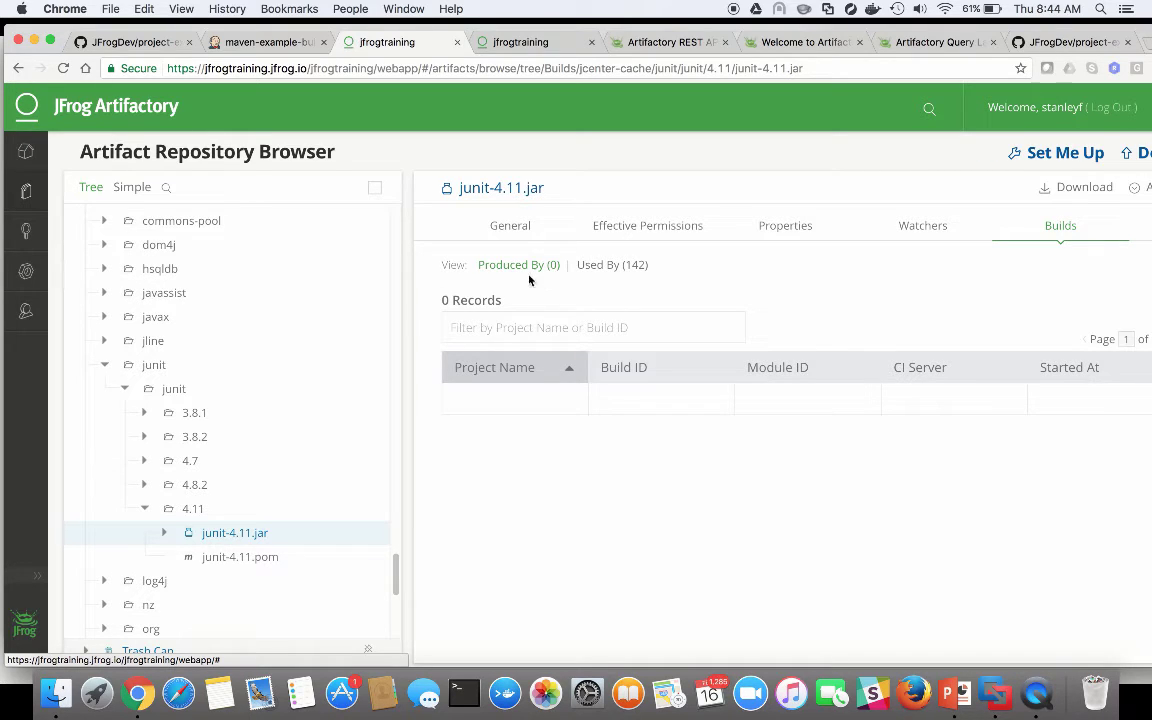
click(620, 268)
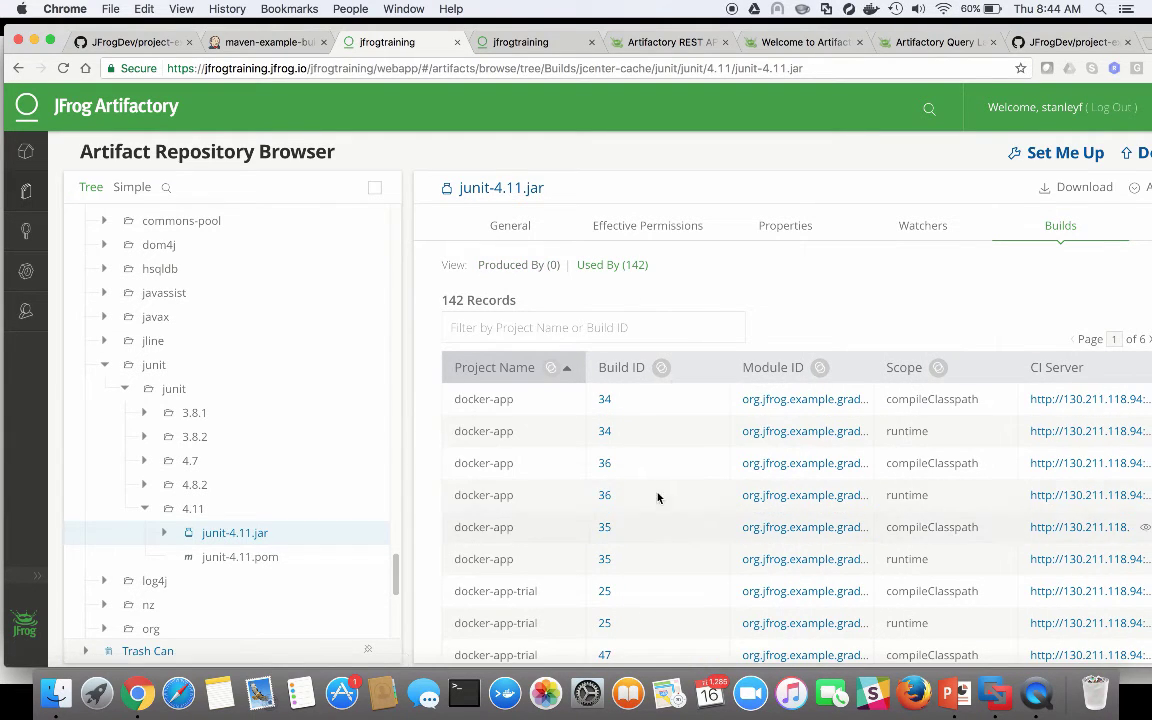
scroll(670, 504, down, 2)
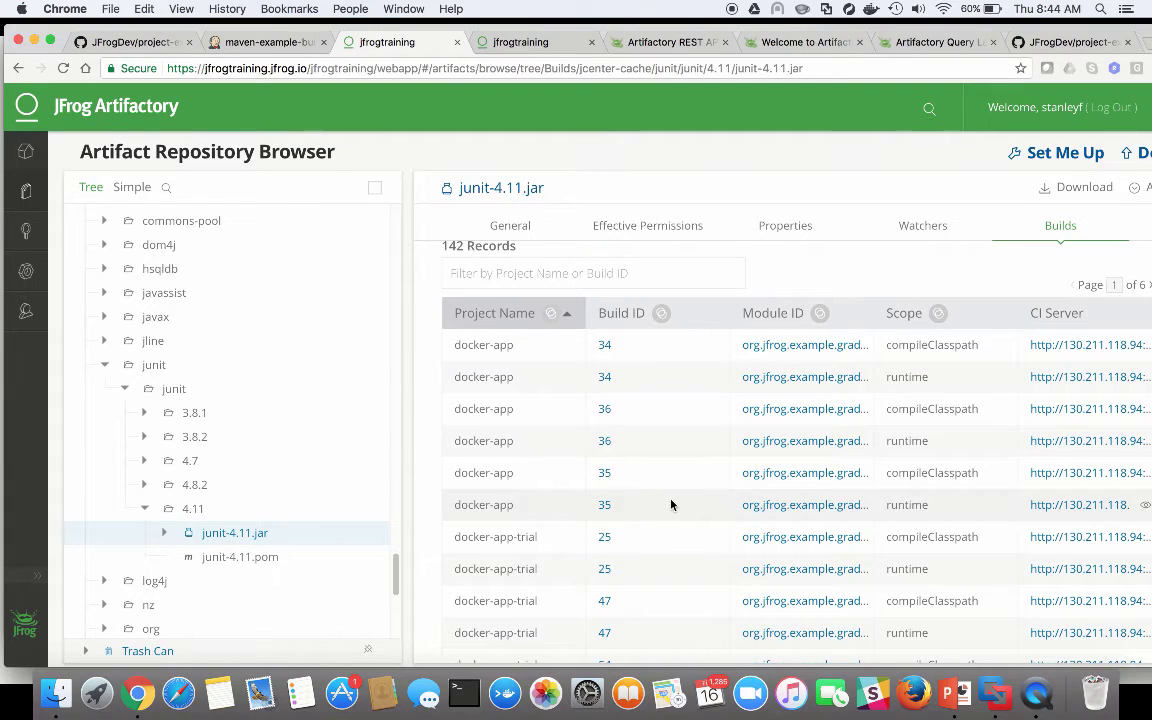
scroll(670, 504, down, 5)
scroll(670, 504, down, 6)
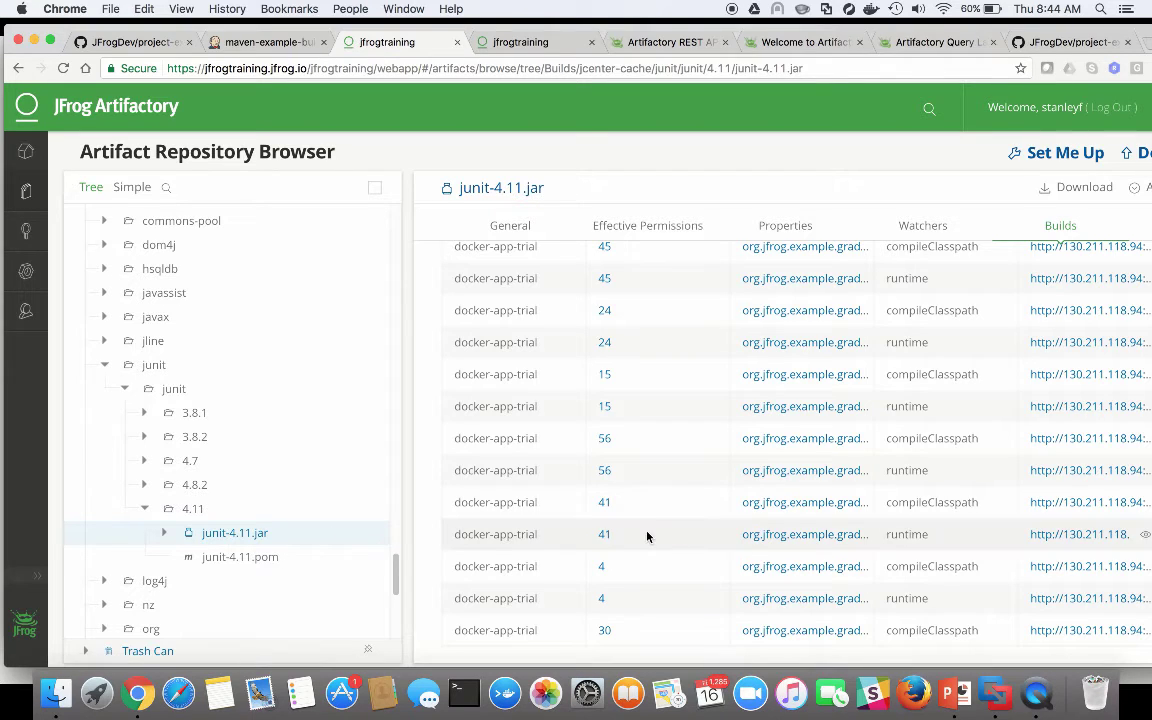
scroll(647, 537, up, 5)
scroll(647, 537, up, 3)
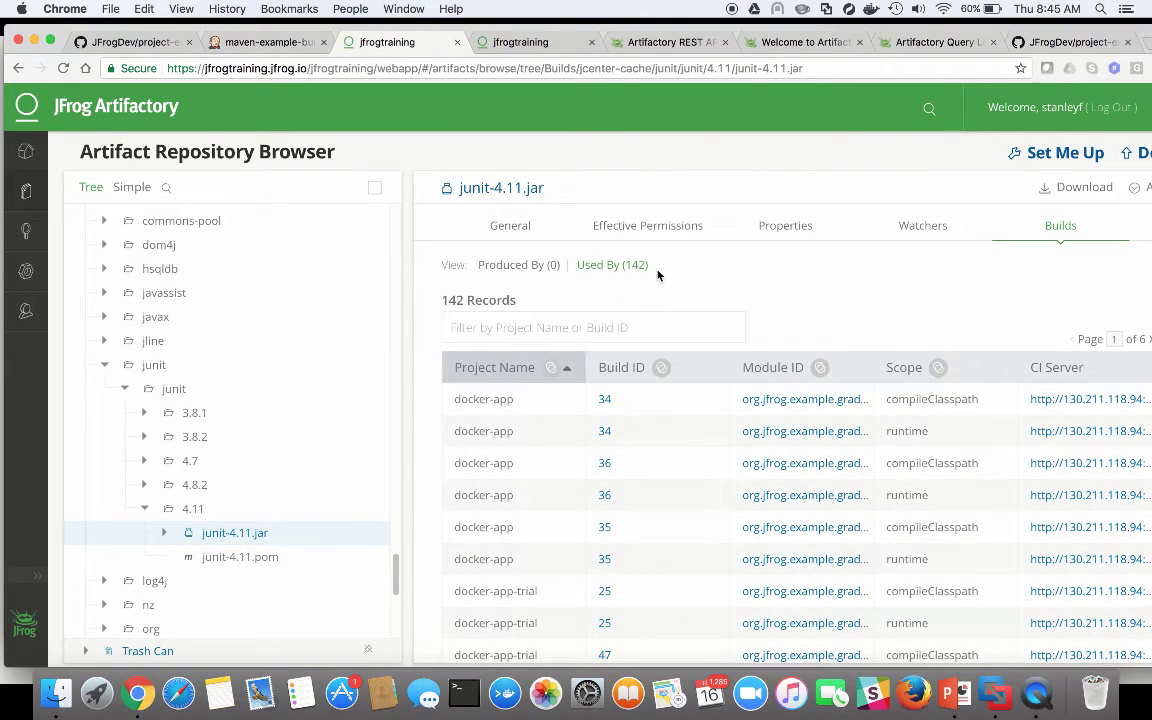
scroll(653, 488, down, 4)
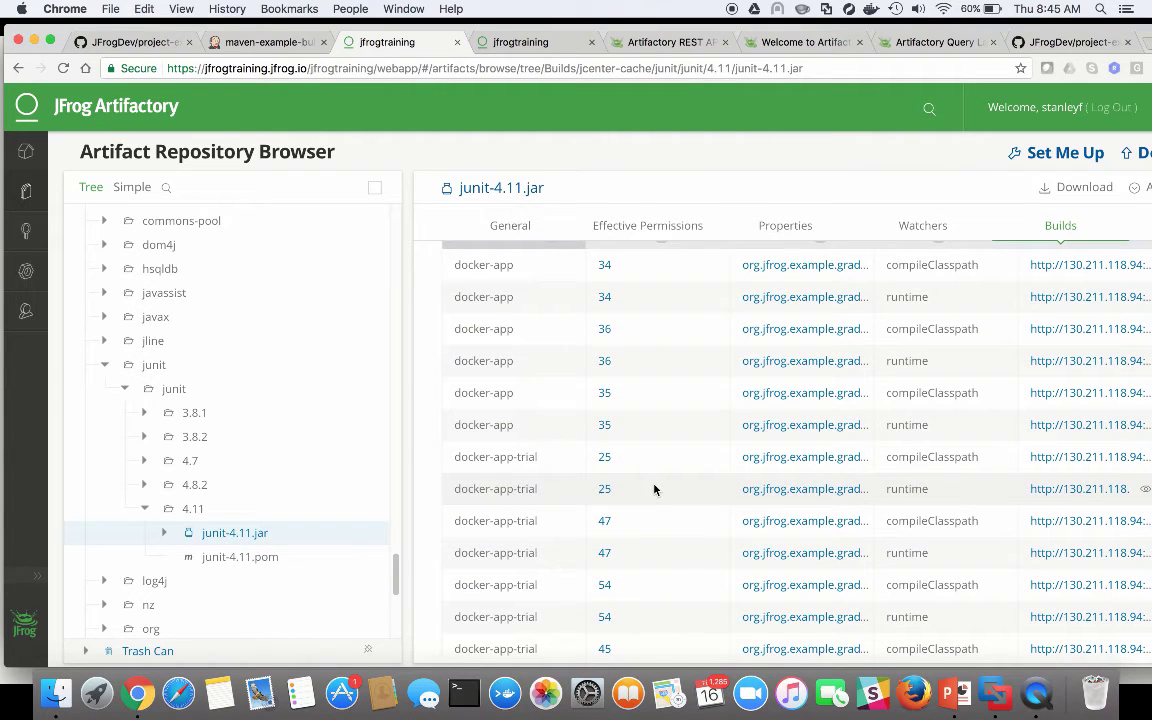
scroll(654, 488, down, 5)
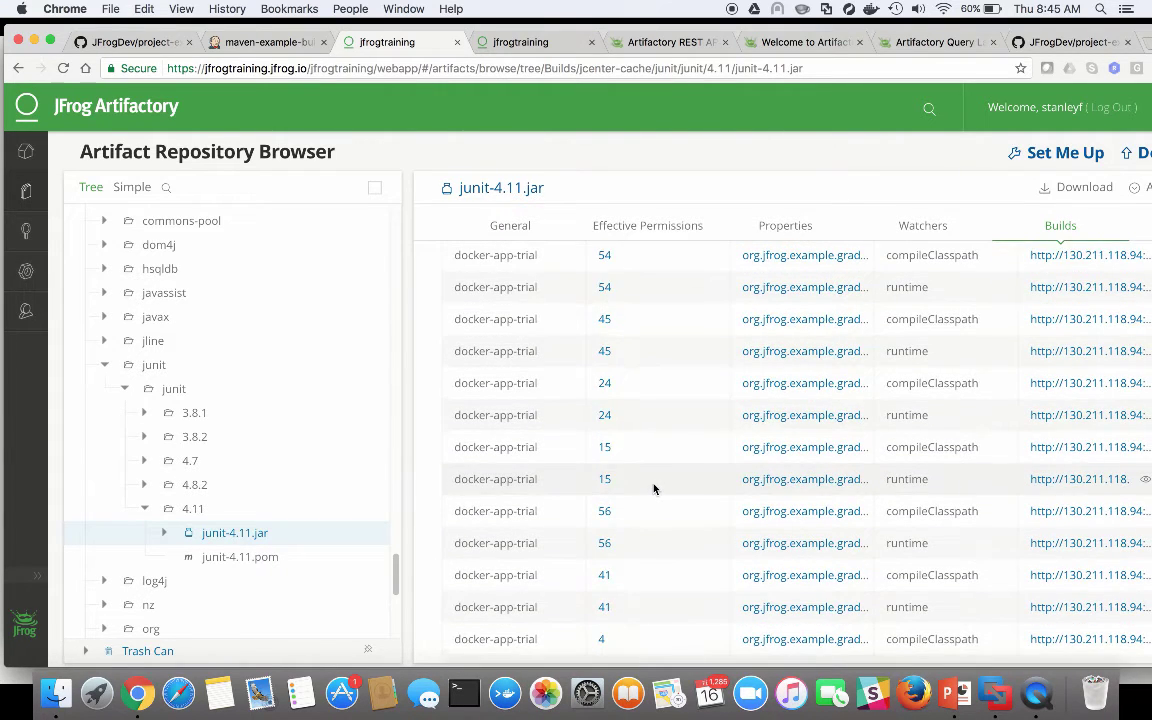
scroll(654, 488, down, 2)
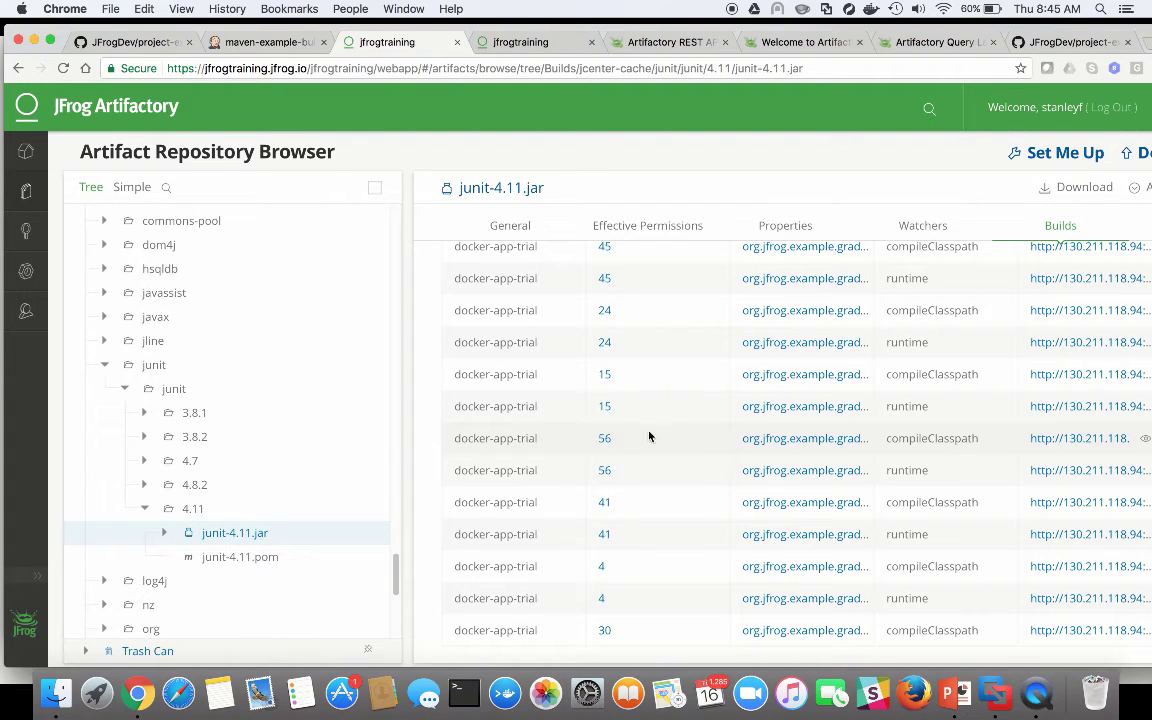
Step: Collapse the junit folder and return to the Artifactory home dashboard
click(106, 366)
scroll(217, 395, up, 5)
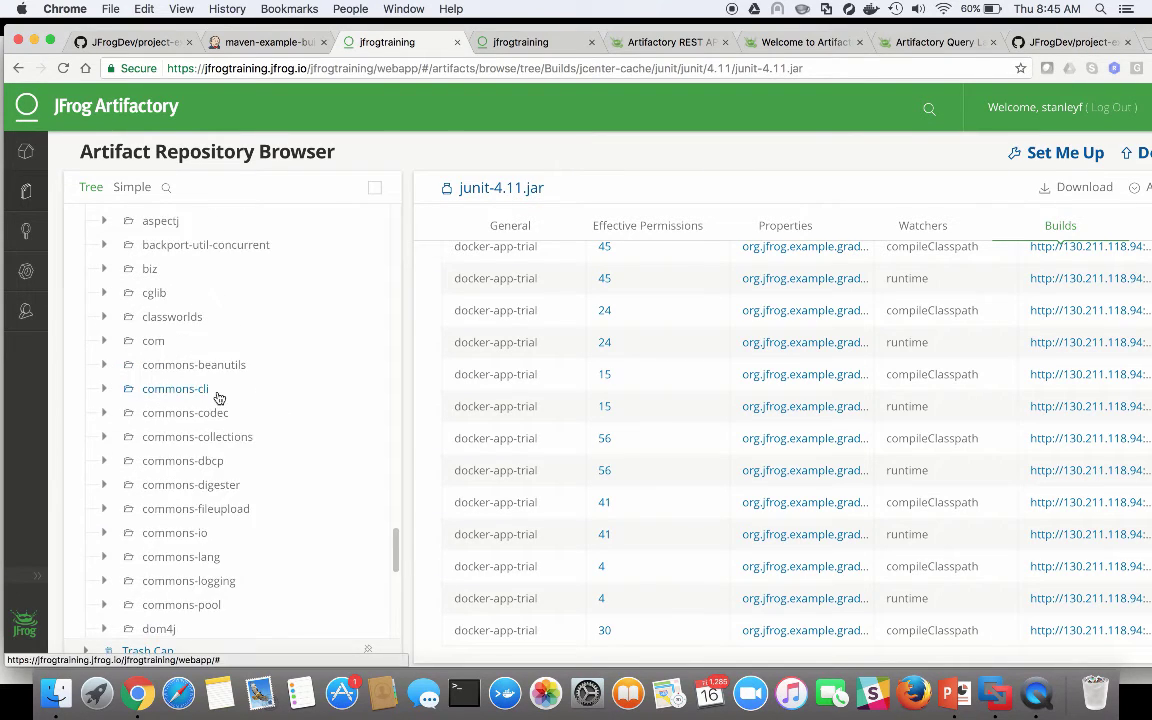
scroll(219, 398, up, 5)
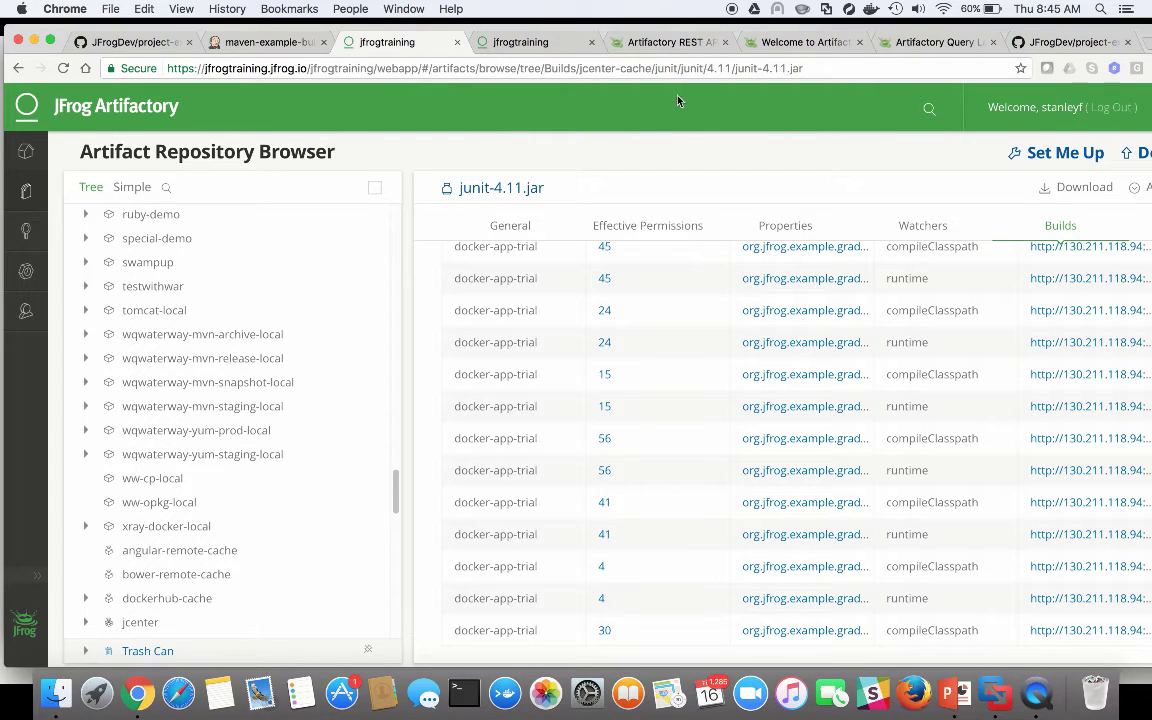
click(28, 154)
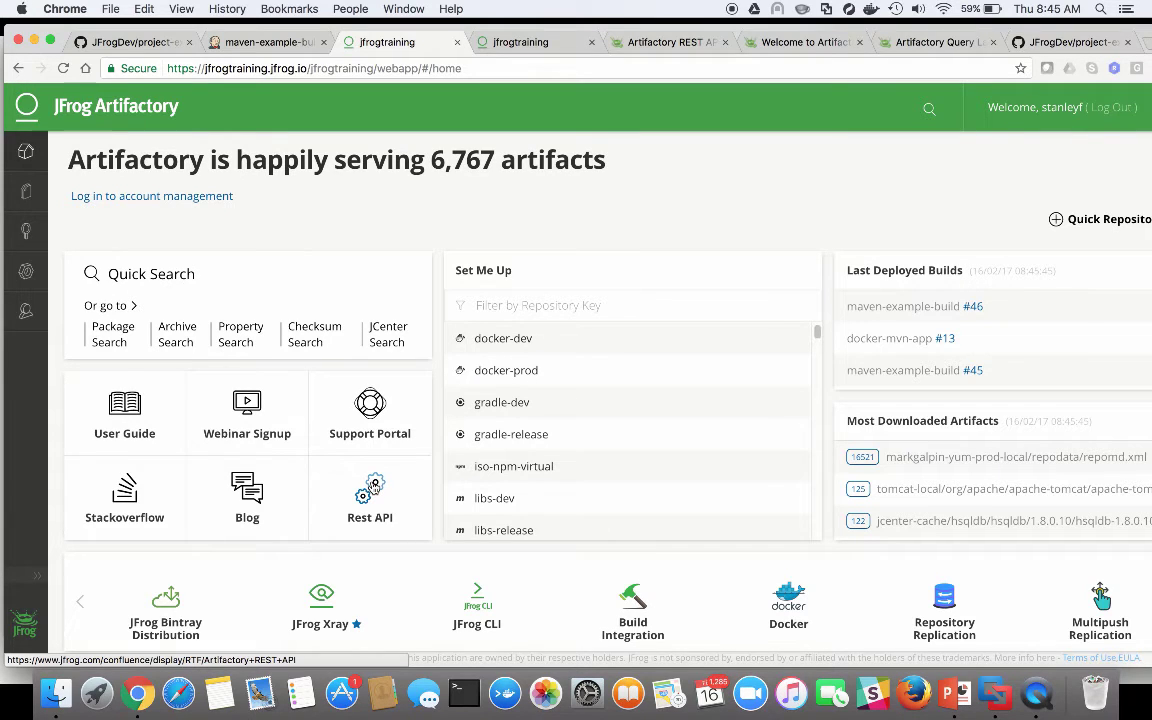
Step: Open the Artifactory REST API documentation, then switch to the Ubuntu virtual machine
click(372, 485)
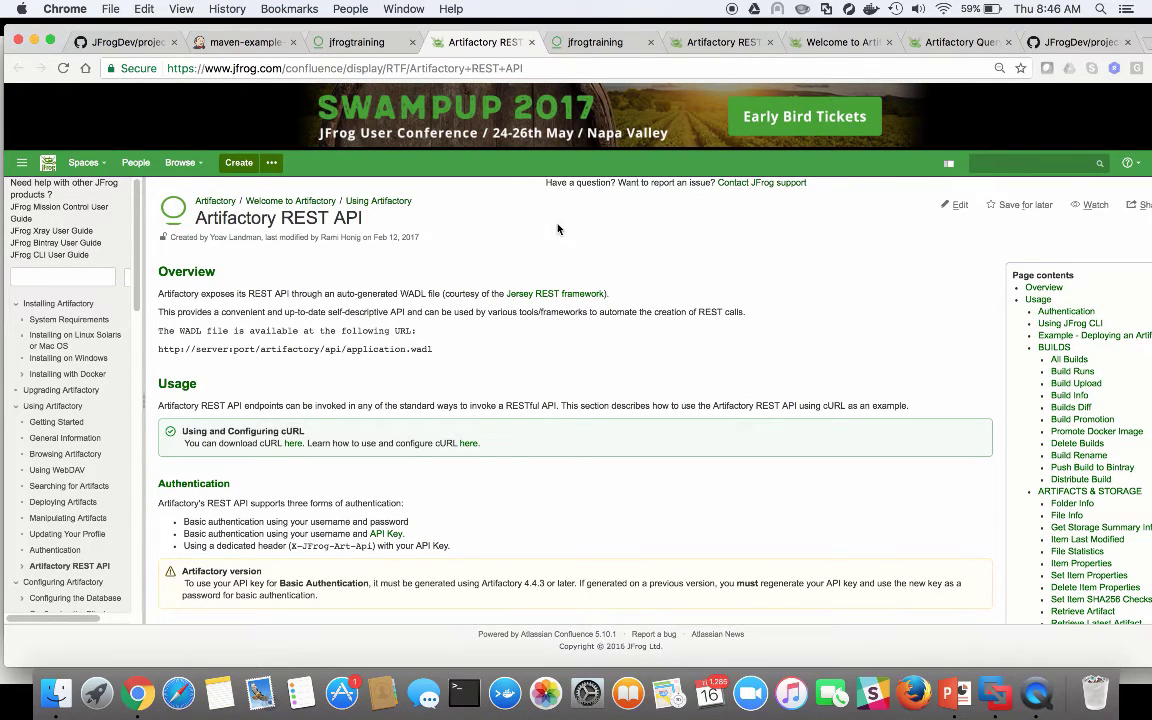
key(super+Tab)
key(super+Tab)
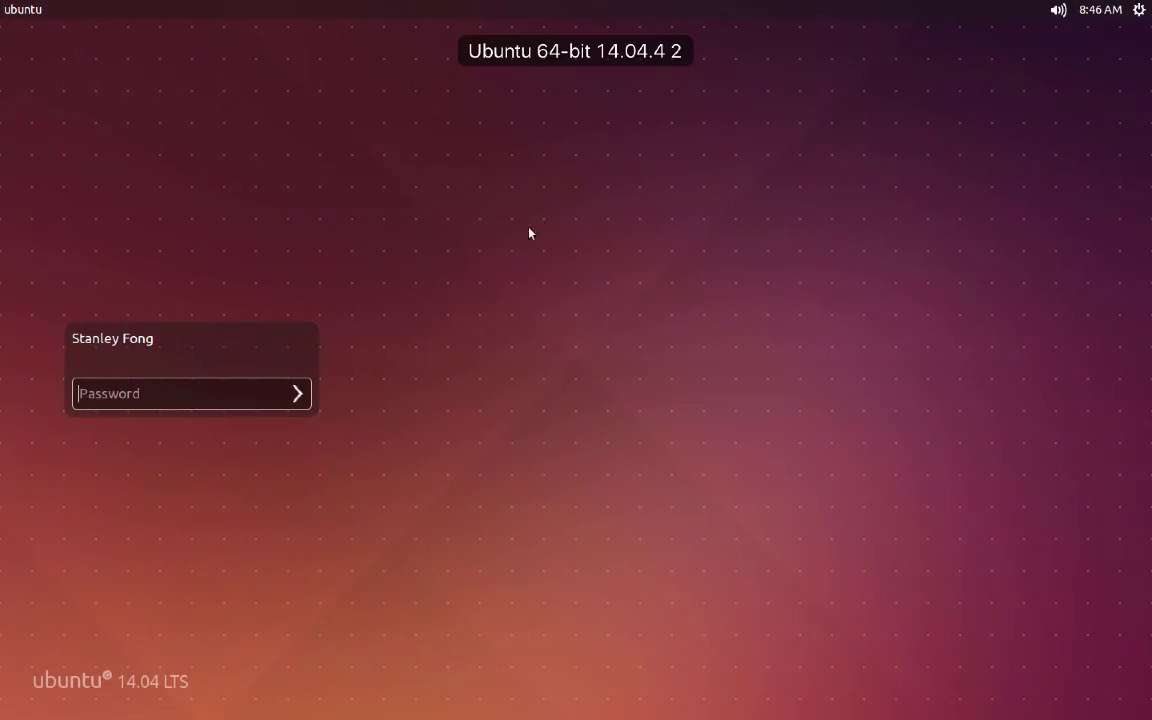
Step: Unlock the Ubuntu session with the account password and clear the terminal
text(*****)
key(Return)
text(clear)
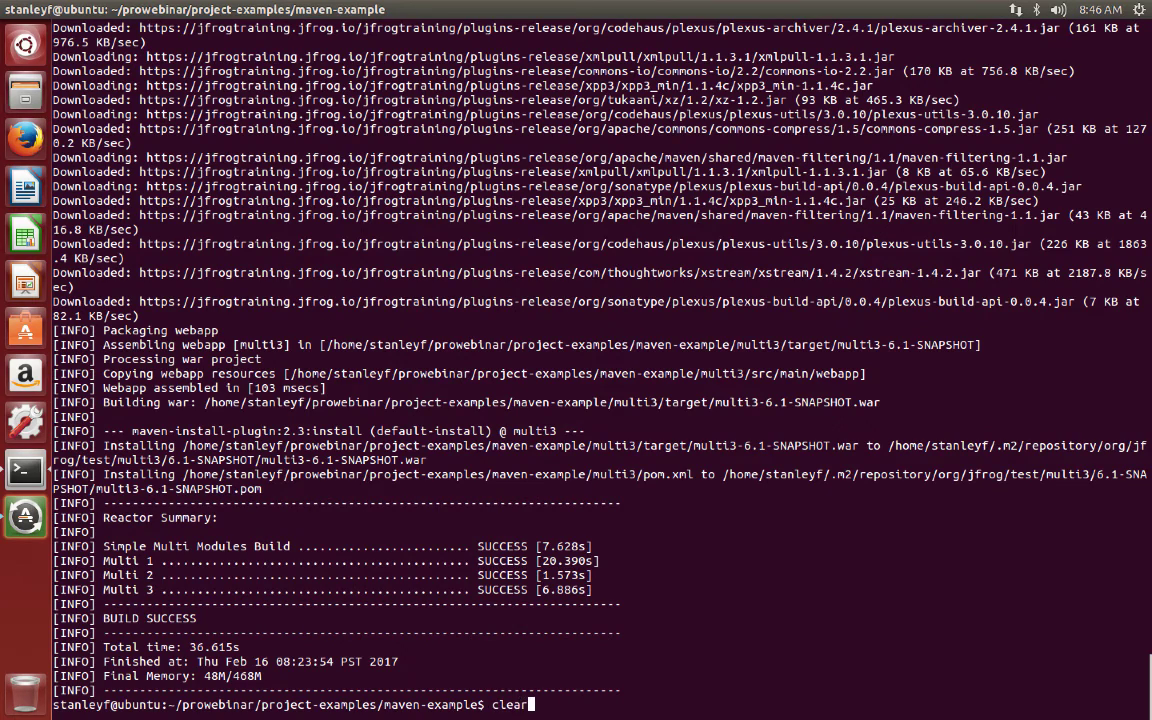
key(Return)
Step: Move up two folders from maven-example to prowebinar and list its contents
text(ls)
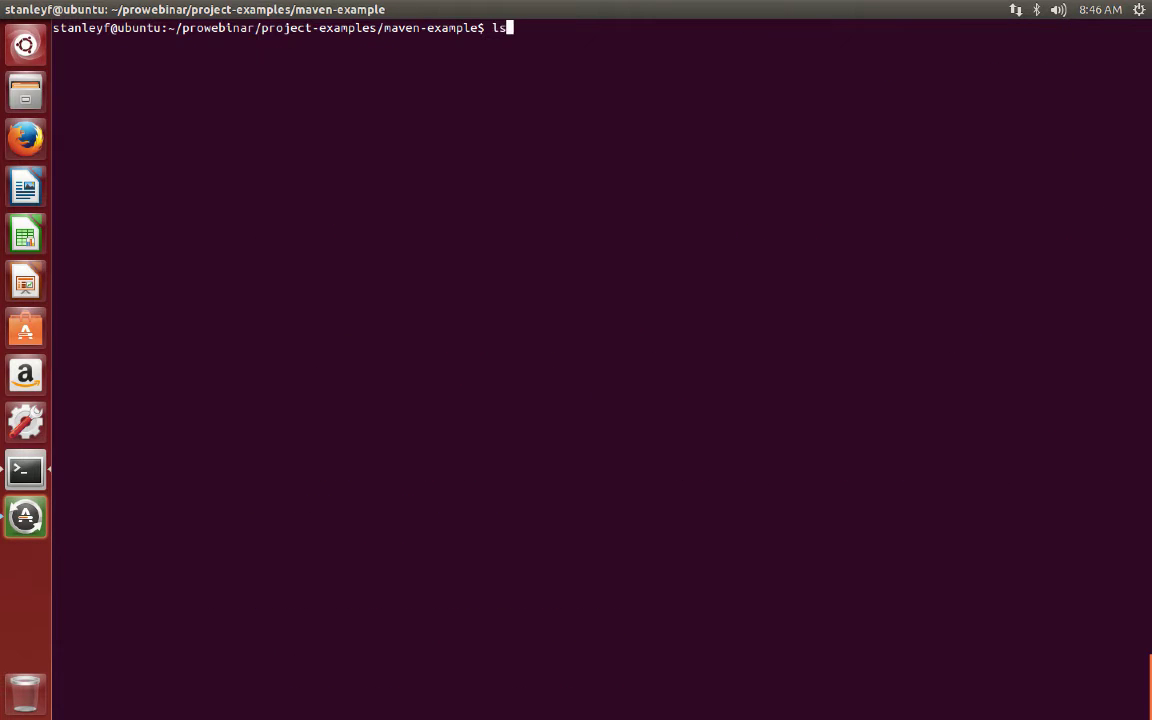
key(Return)
text(cd)
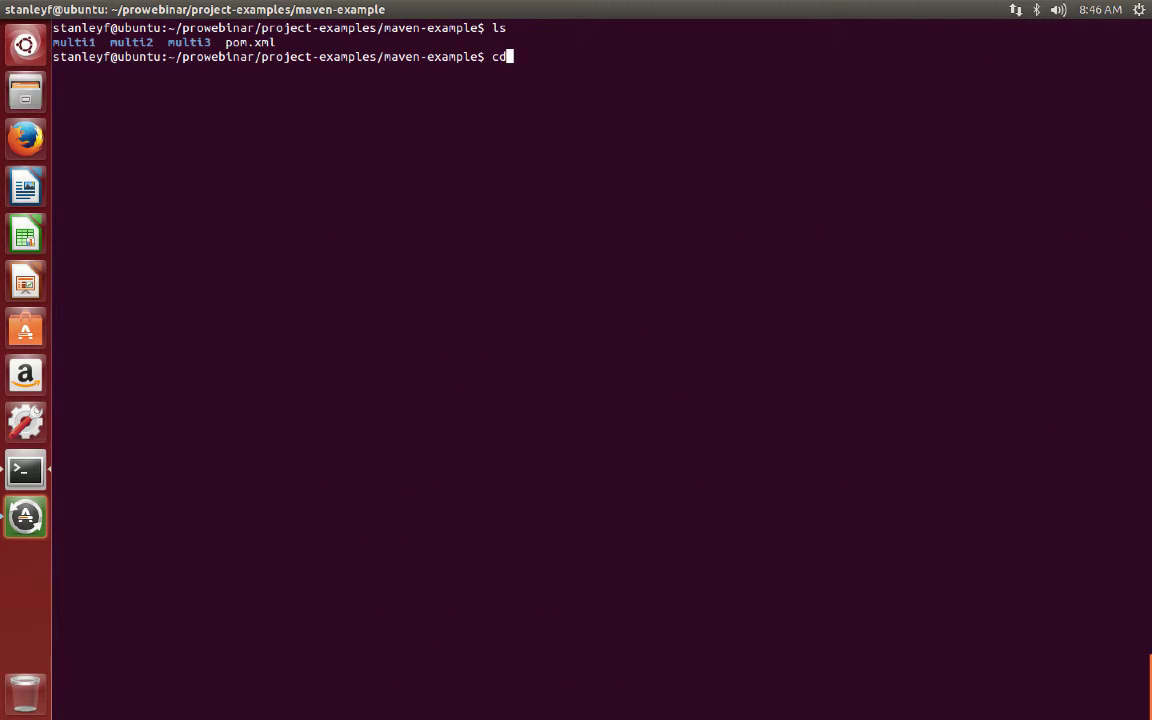
text( ..)
key(Return)
text(cd)
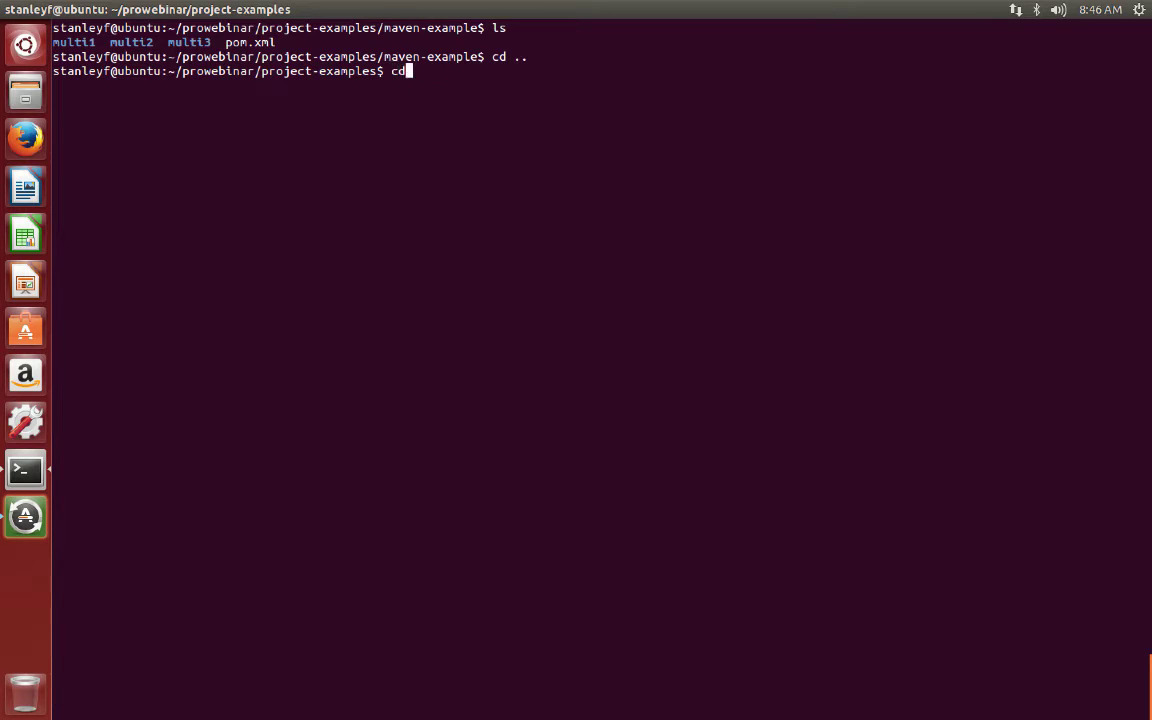
text( ..)
key(Return)
text(ls)
key(Return)
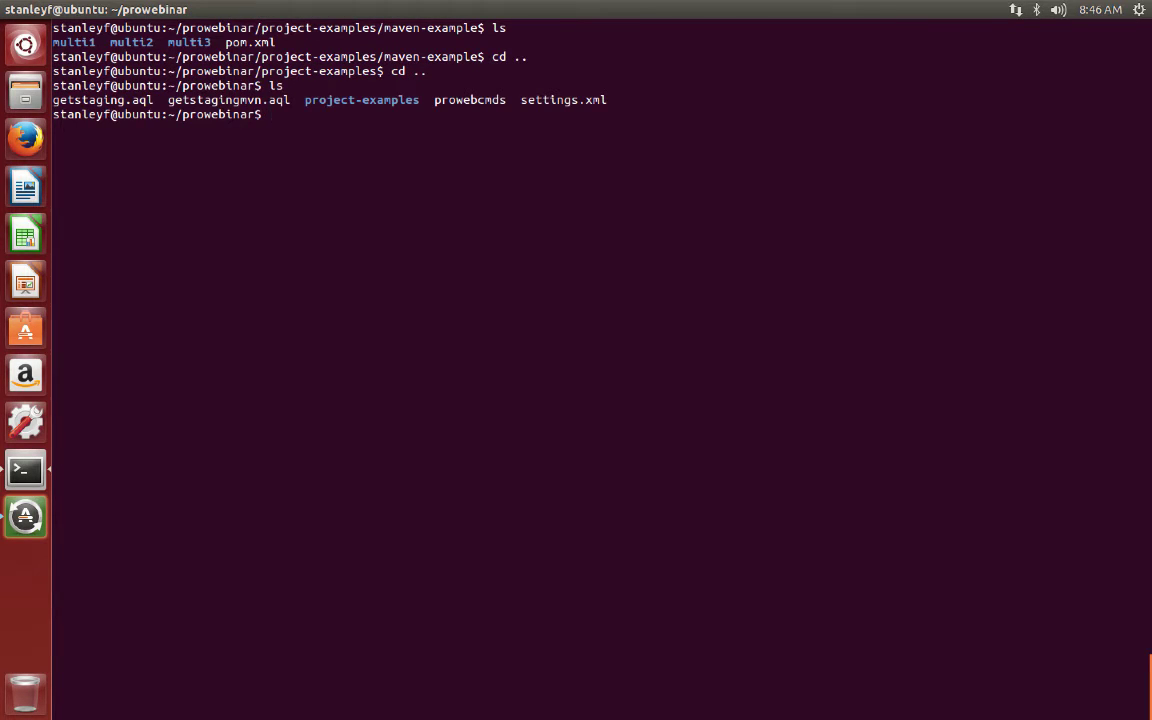
Step: Print the prowebcmds file and select its latest-RELEASE curl command
text(cat p)
text(row)
key(Tab)
key(Return)
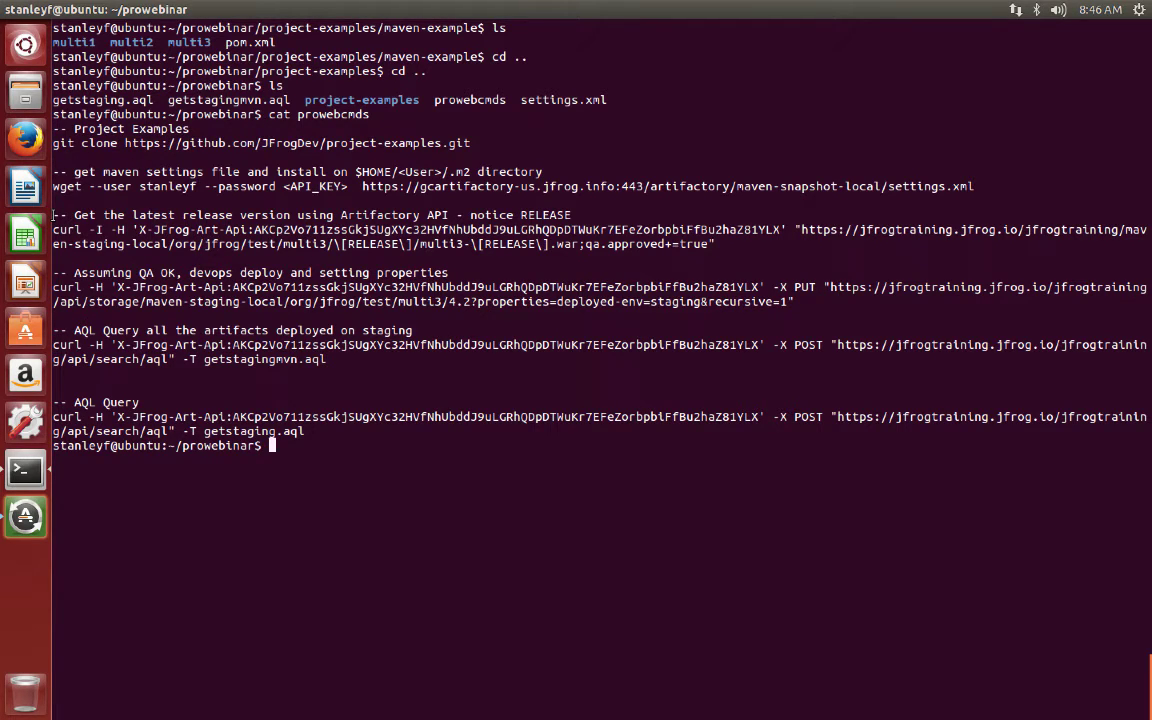
drag(52, 229, 736, 238)
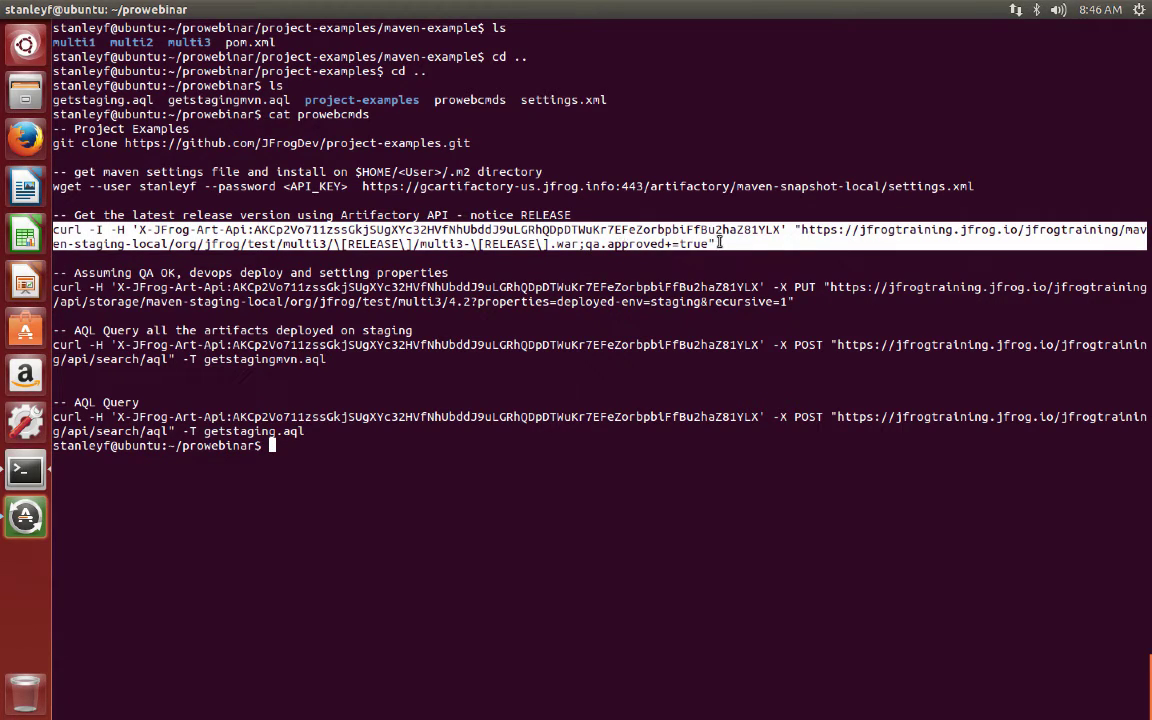
Step: Copy and run the latest-release curl command, getting HTTP 200 for multi3-7.1.war
right_click(645, 240)
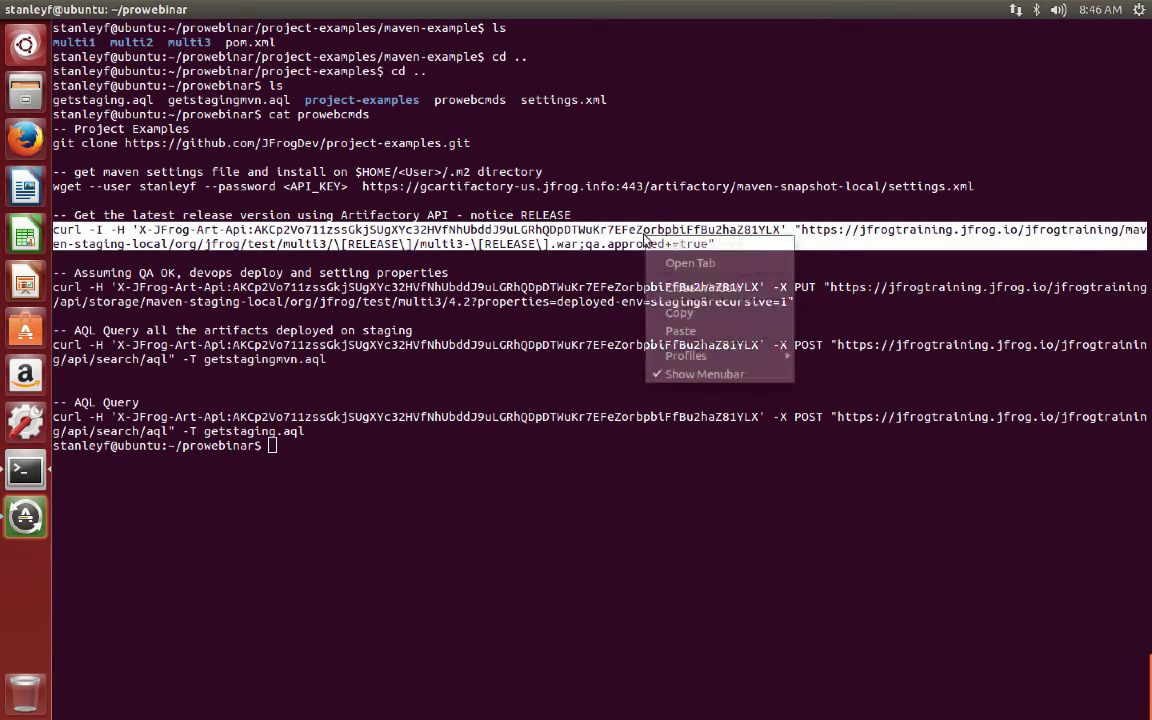
click(682, 311)
click(322, 452)
right_click(326, 452)
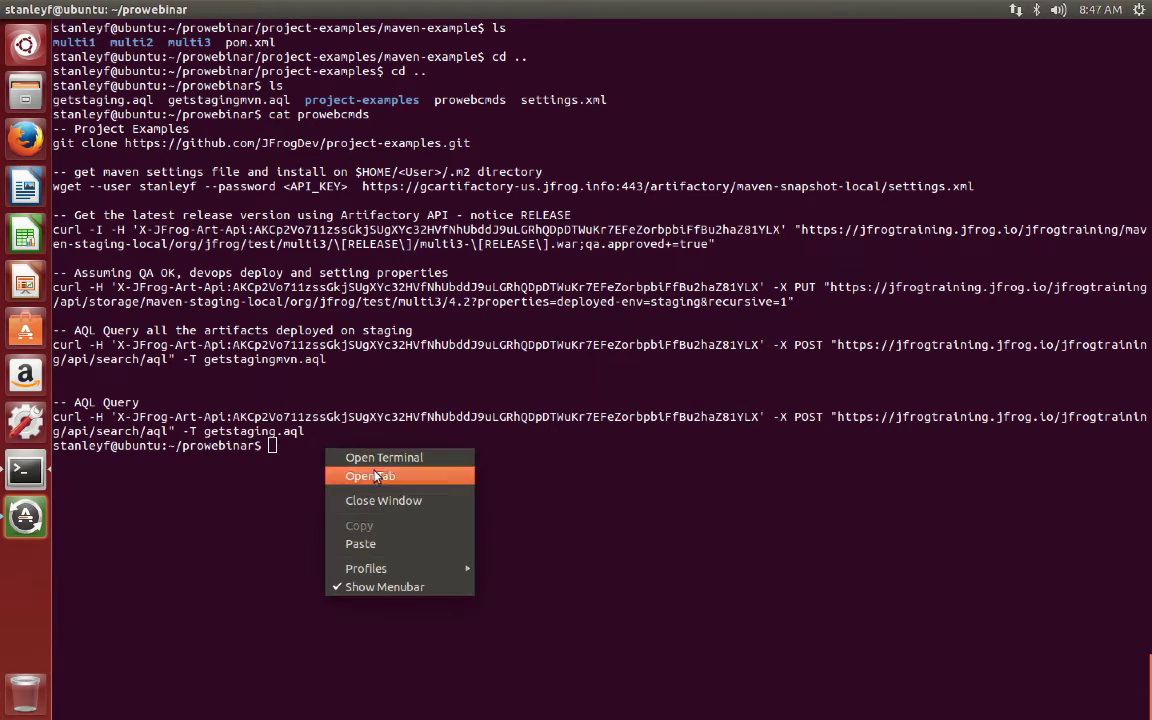
click(389, 542)
key(Return)
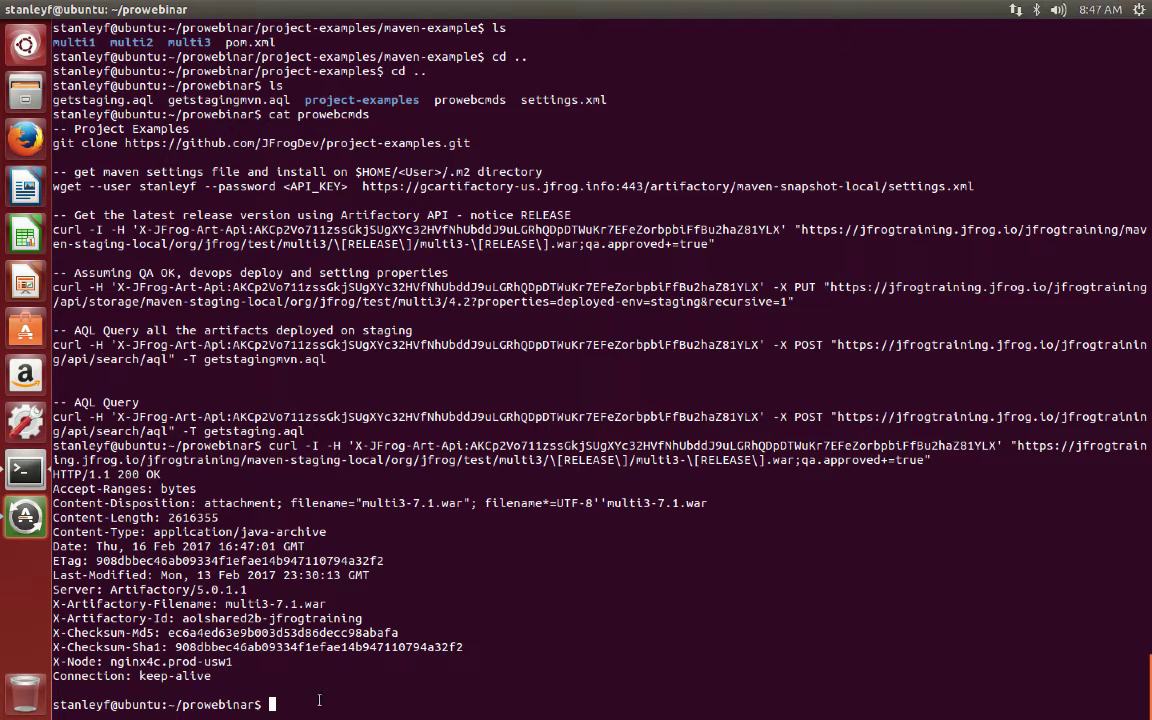
key(super+Tab)
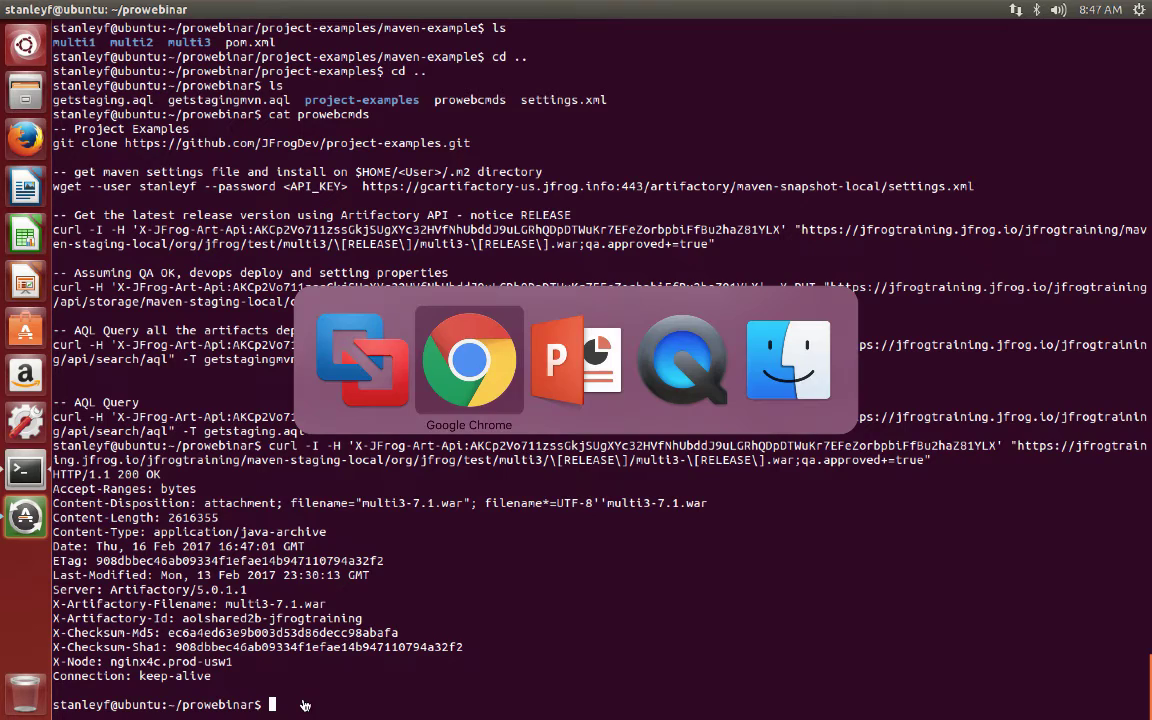
Step: In the jfrogtraining Artifactory tab, filter the repository tree for maven-staging-local
key(super+Tab)
key(super+Tab)
key(super+Tab)
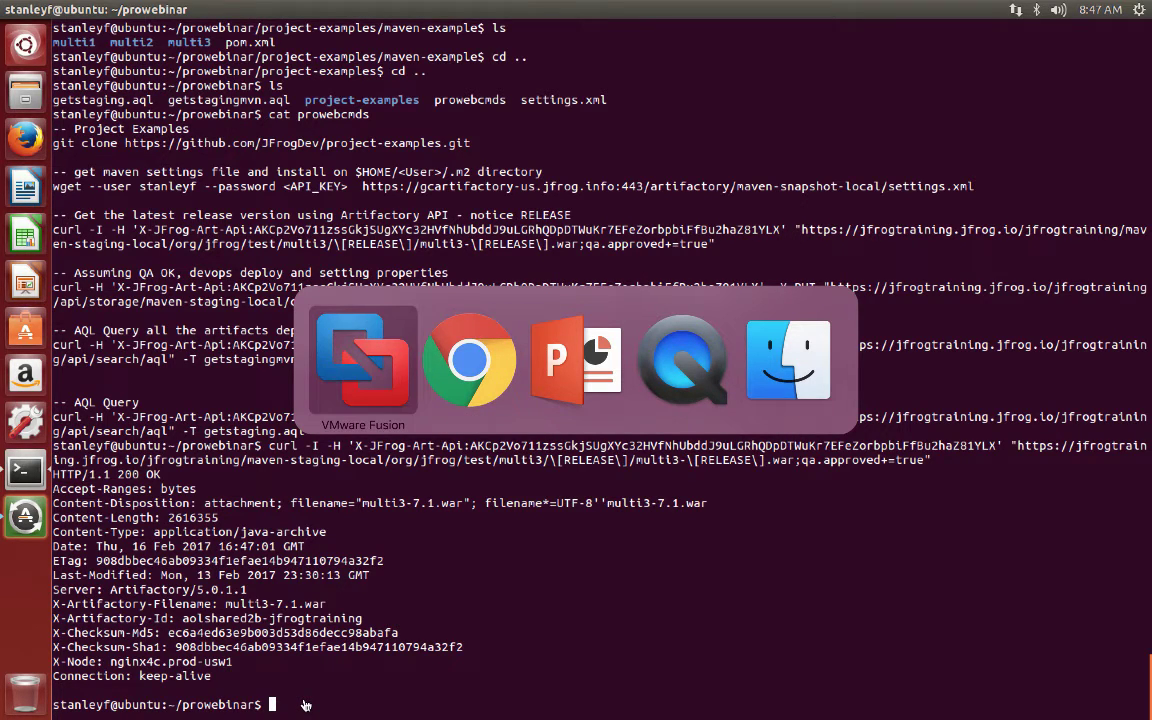
key(super+Tab)
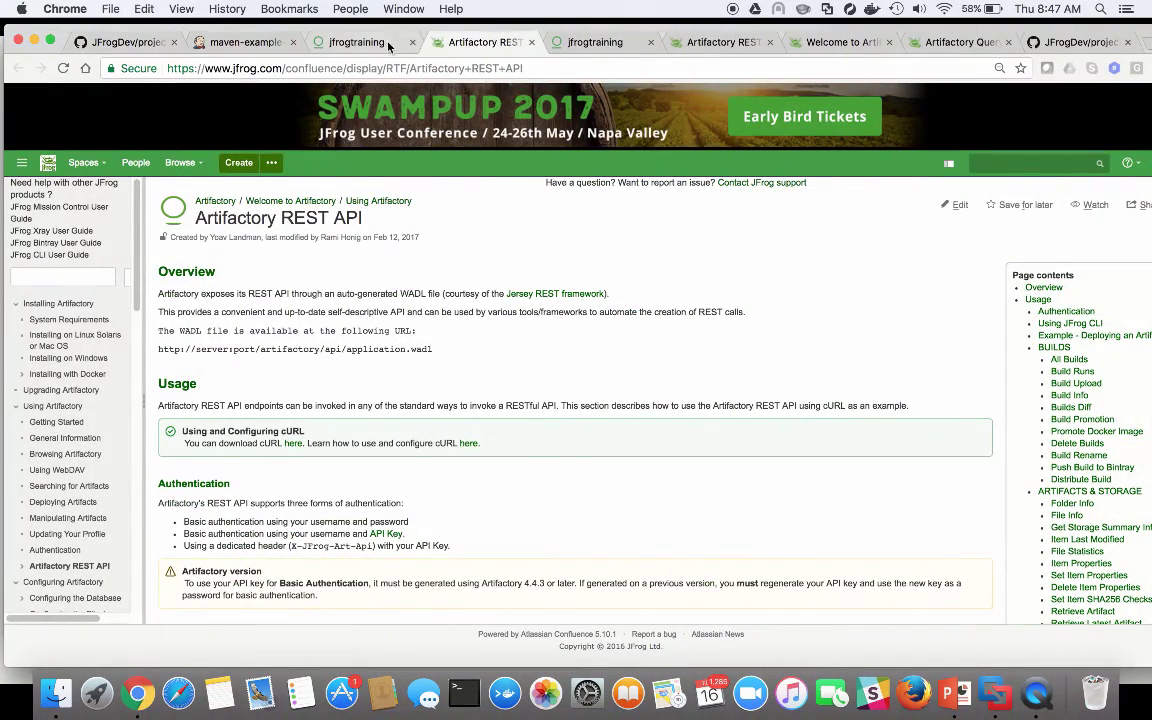
click(362, 43)
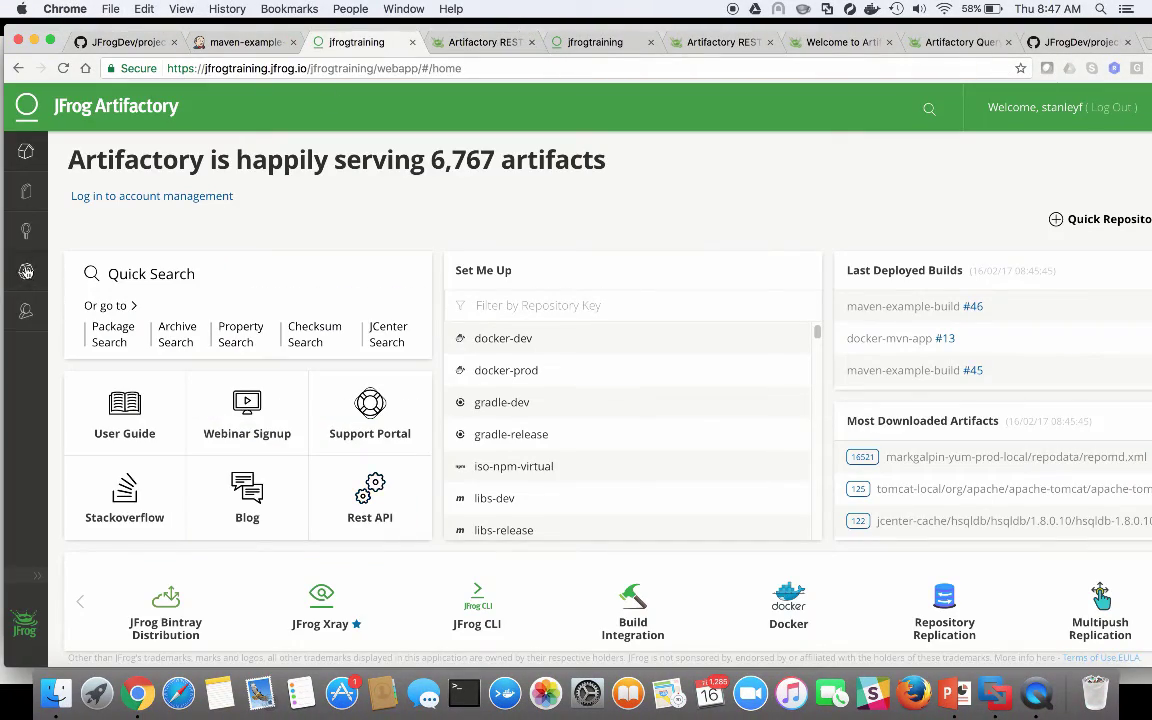
click(27, 192)
click(165, 226)
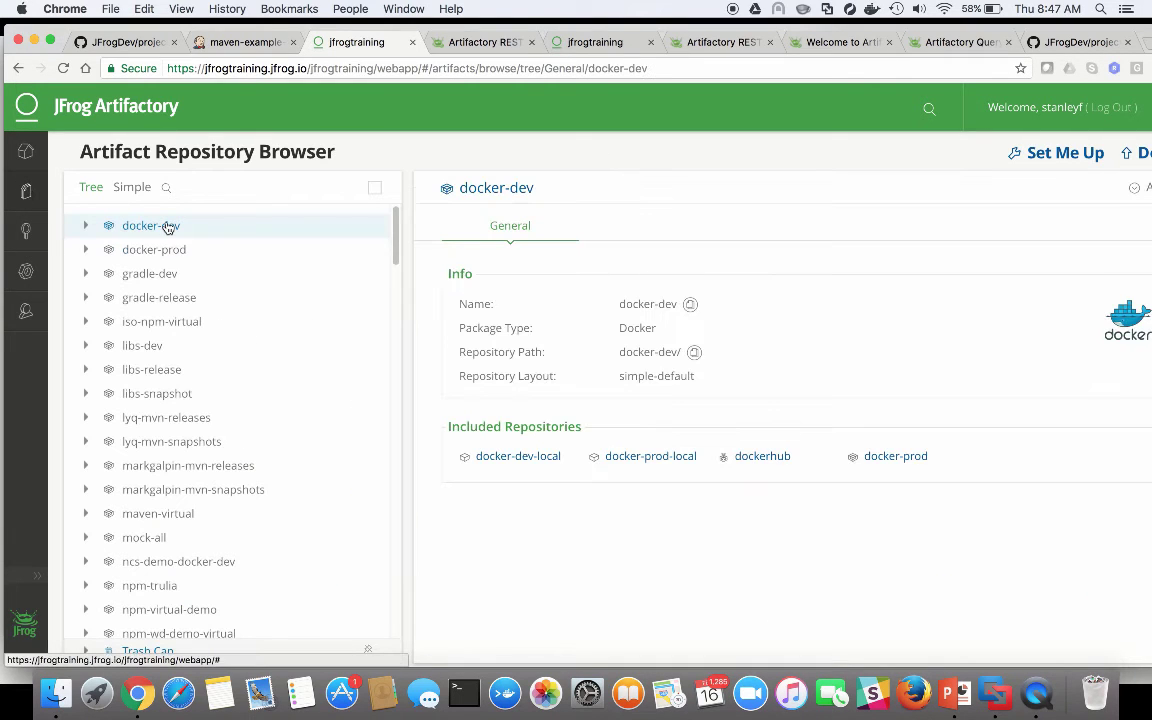
text(maven)
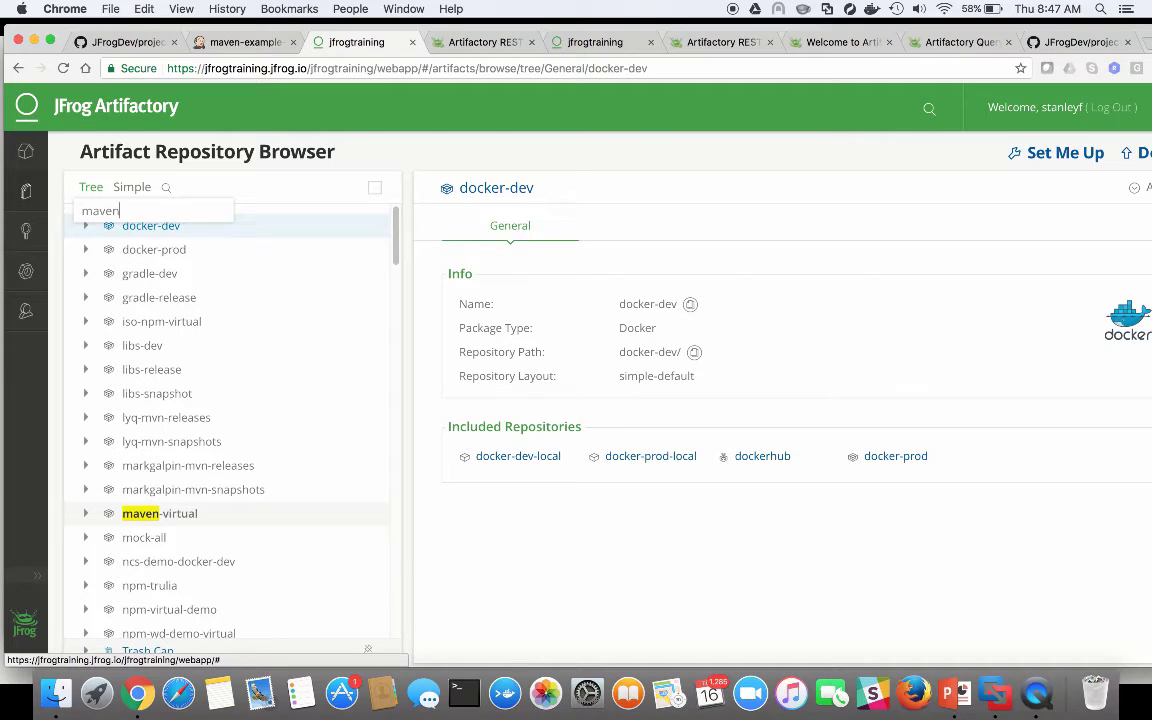
text(-de)
key(BackSpace)
key(BackSpace)
key(BackSpace)
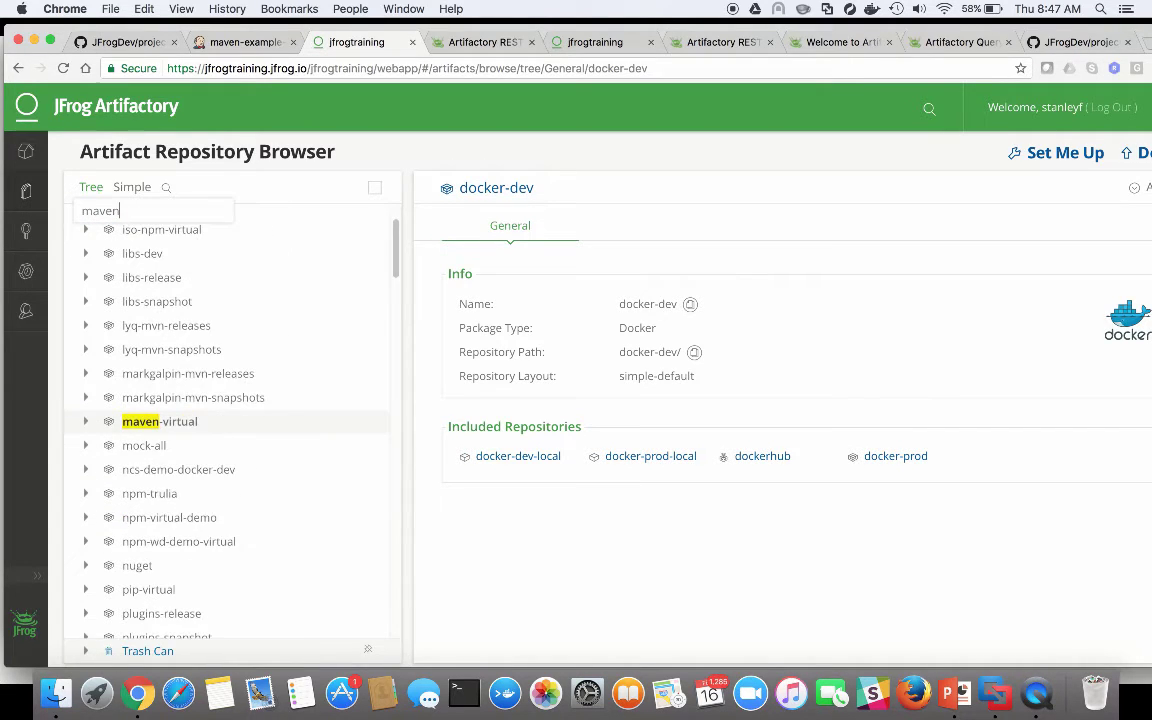
key(super+Tab)
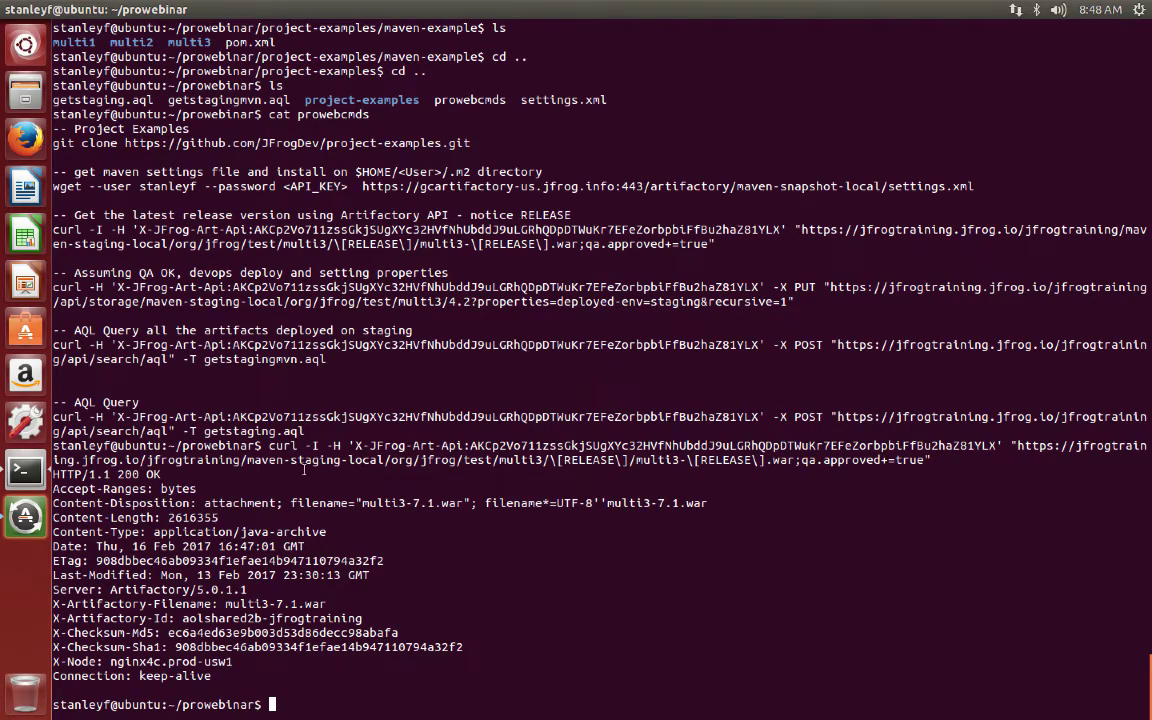
key(super+Tab)
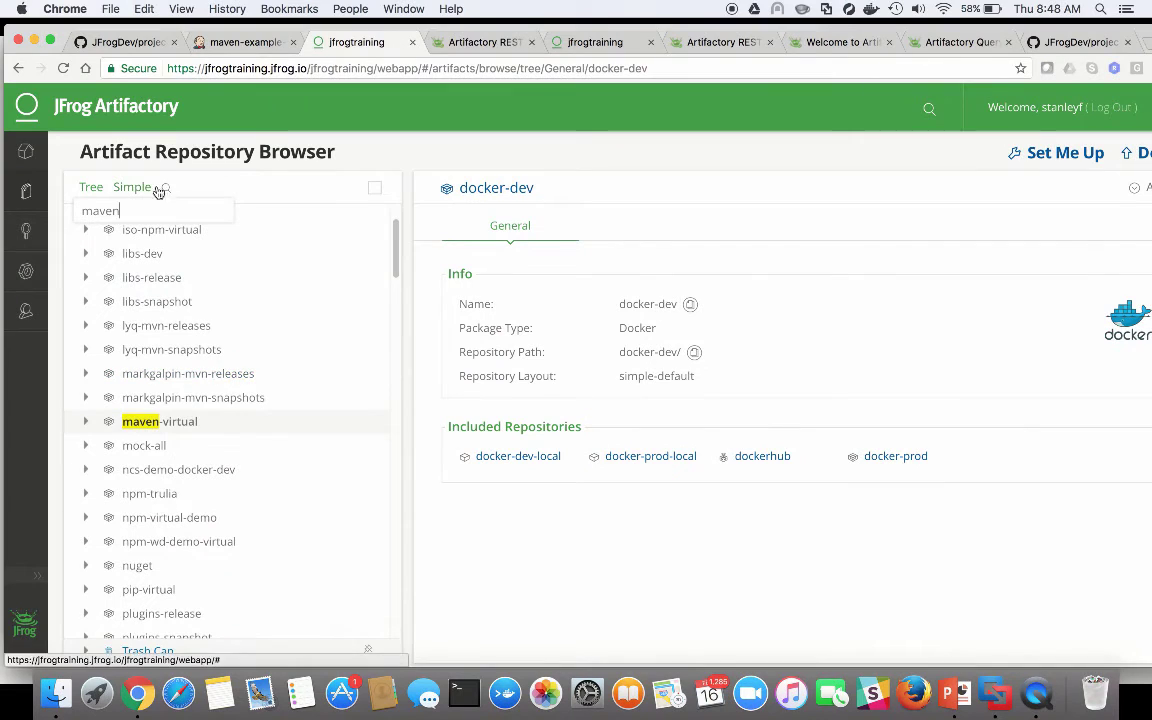
text(-stagin)
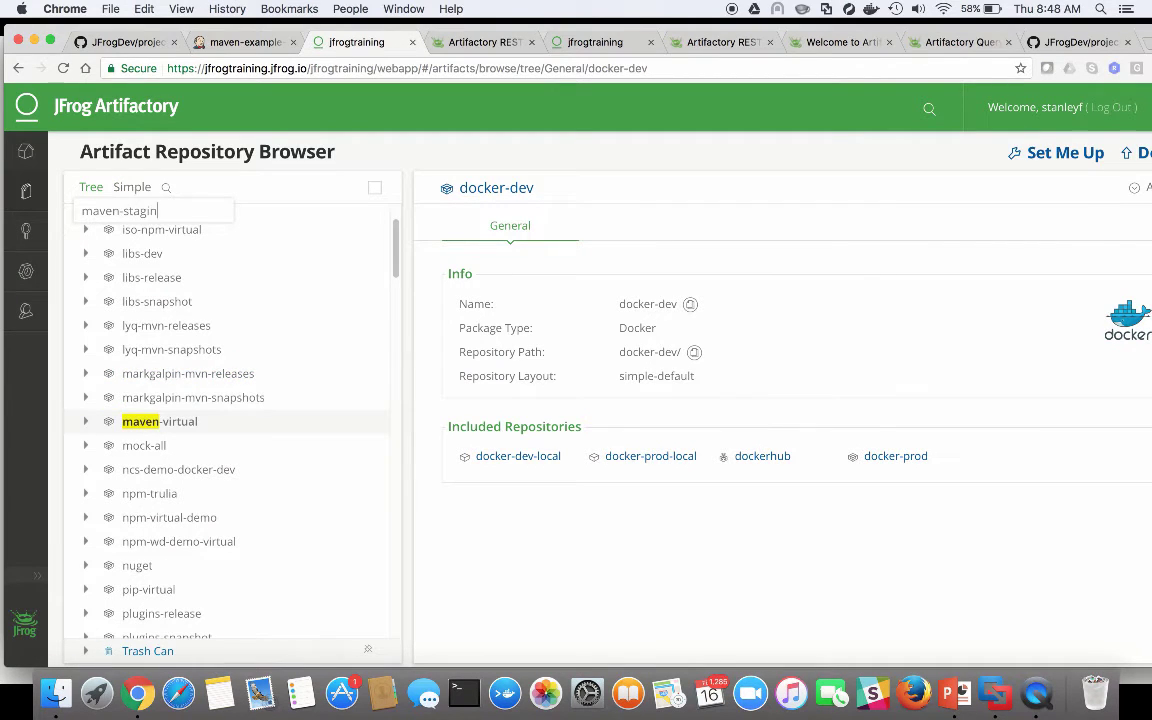
text(g-l)
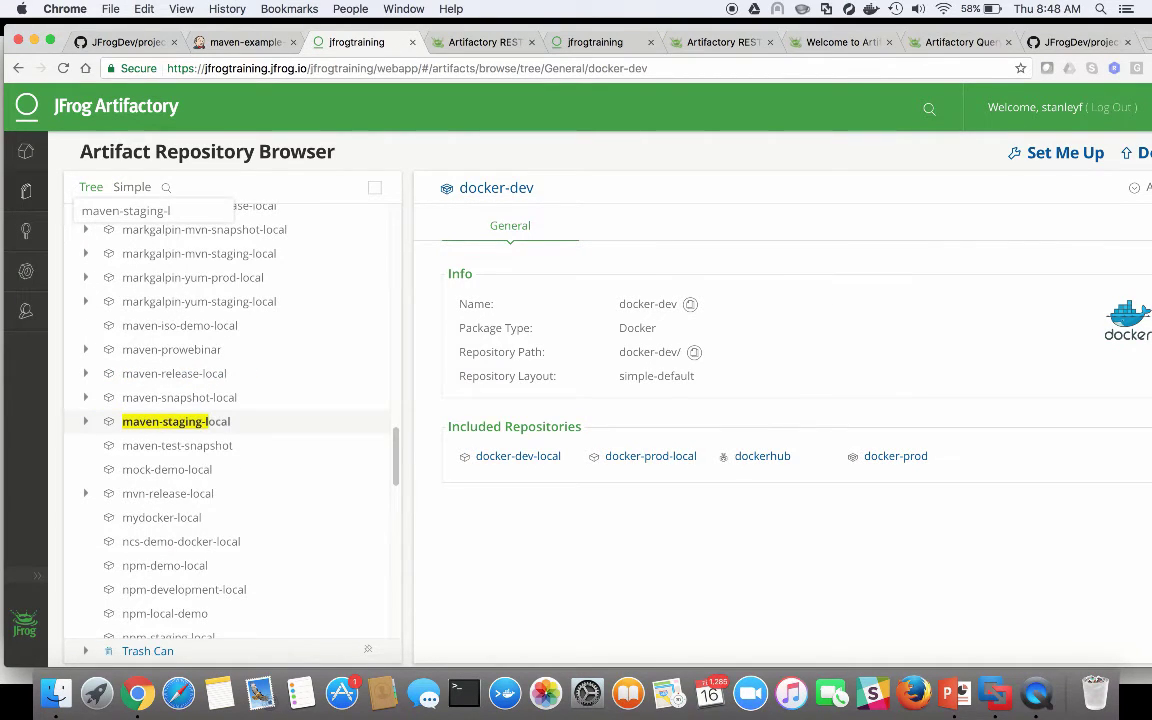
Step: Expand maven-staging-local > org > jfrog > test > multi3 > 7.1 and show multi3-7.1.war's details
click(85, 421)
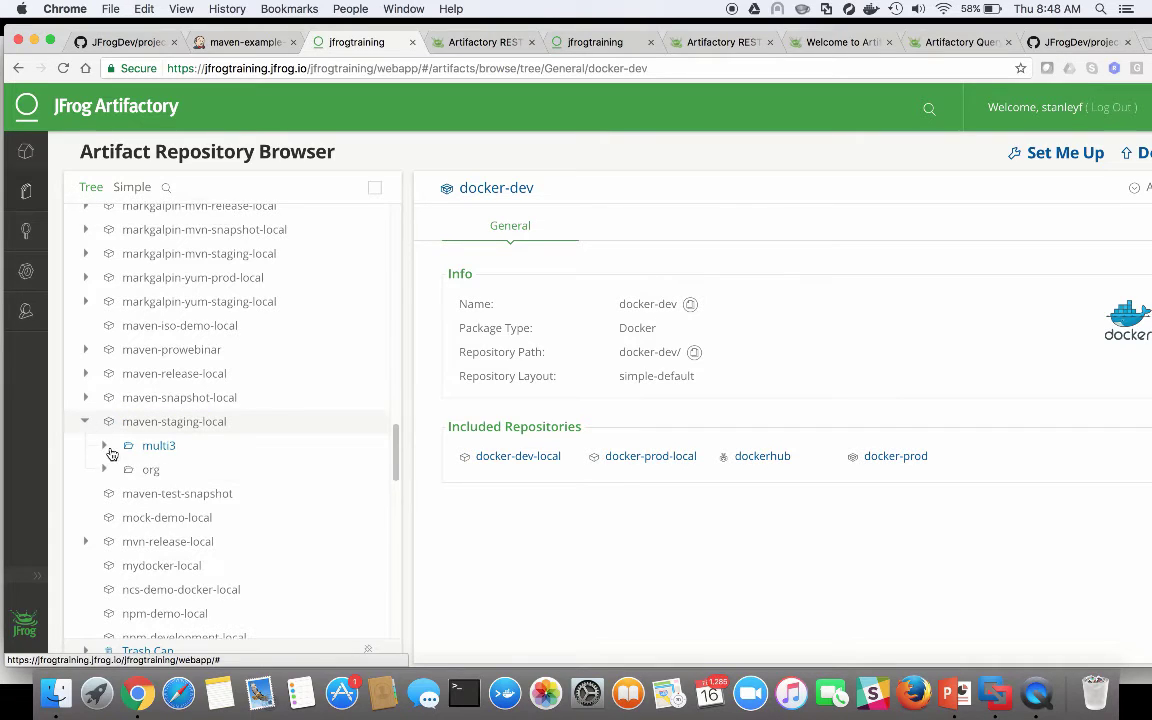
click(104, 469)
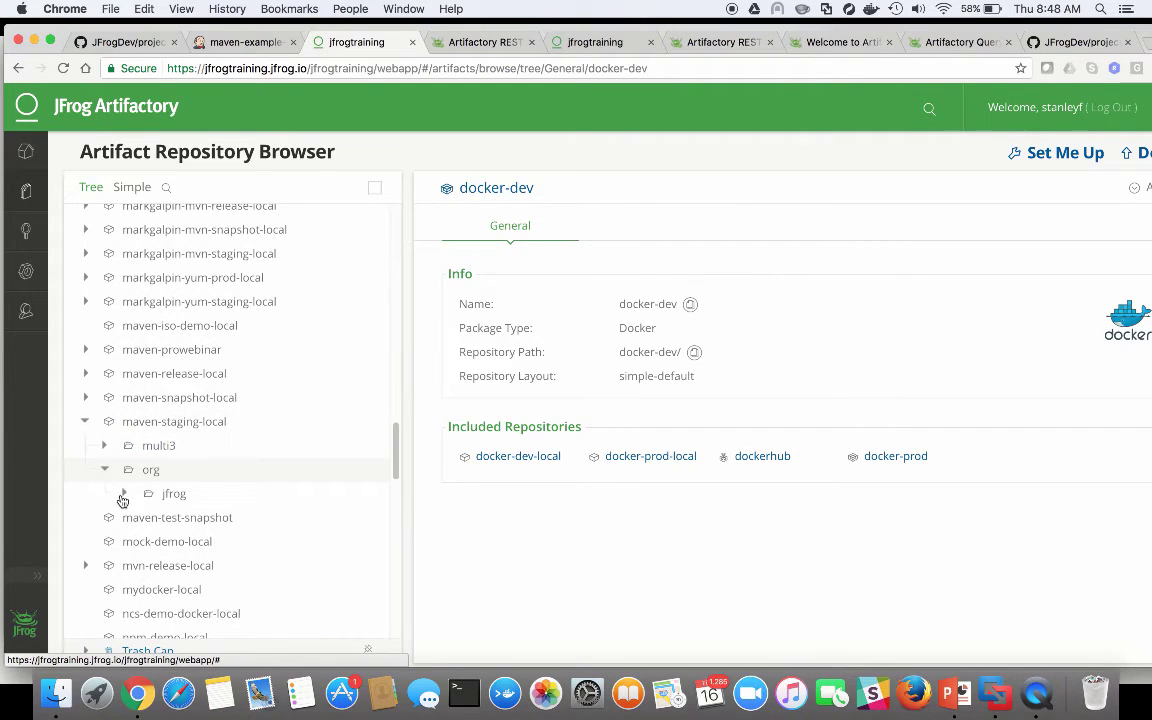
click(126, 493)
click(146, 517)
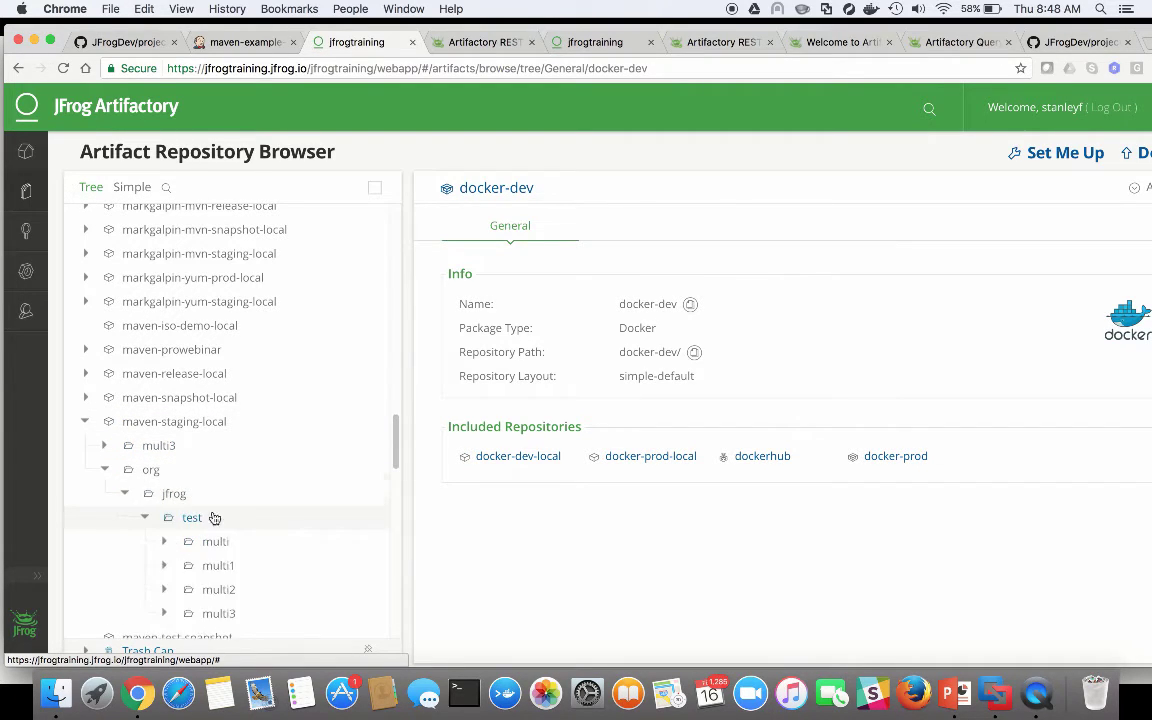
scroll(220, 516, down, 3)
click(164, 402)
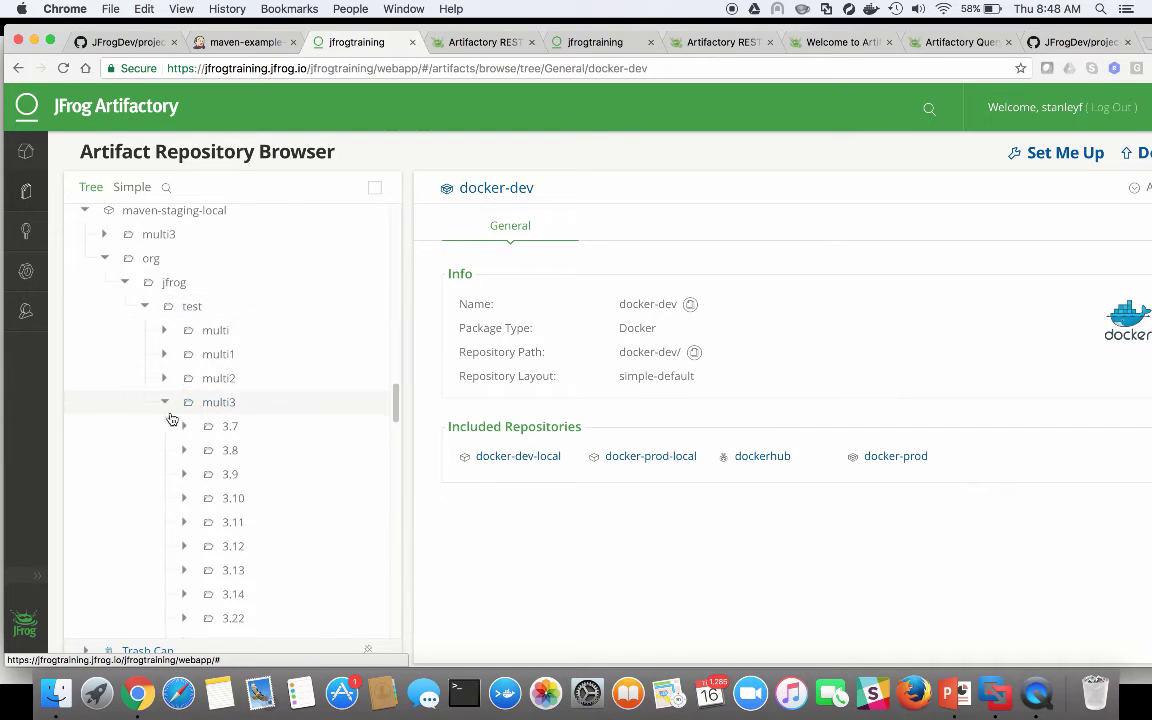
scroll(313, 546, down, 10)
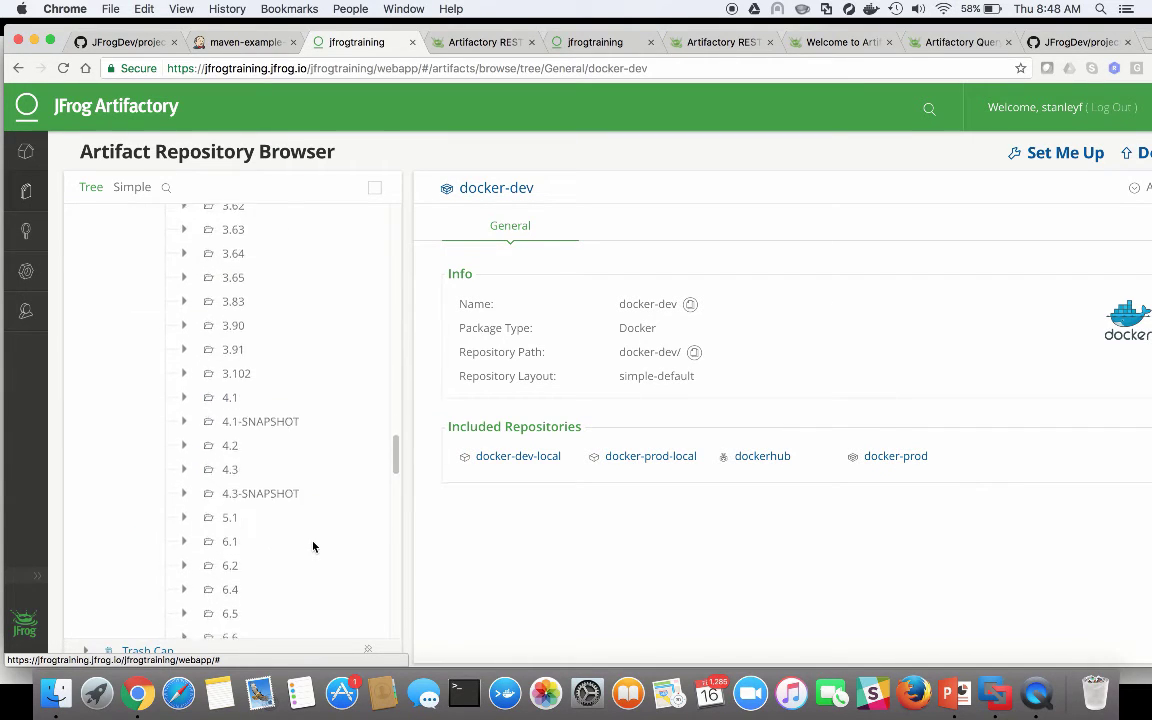
scroll(313, 546, down, 6)
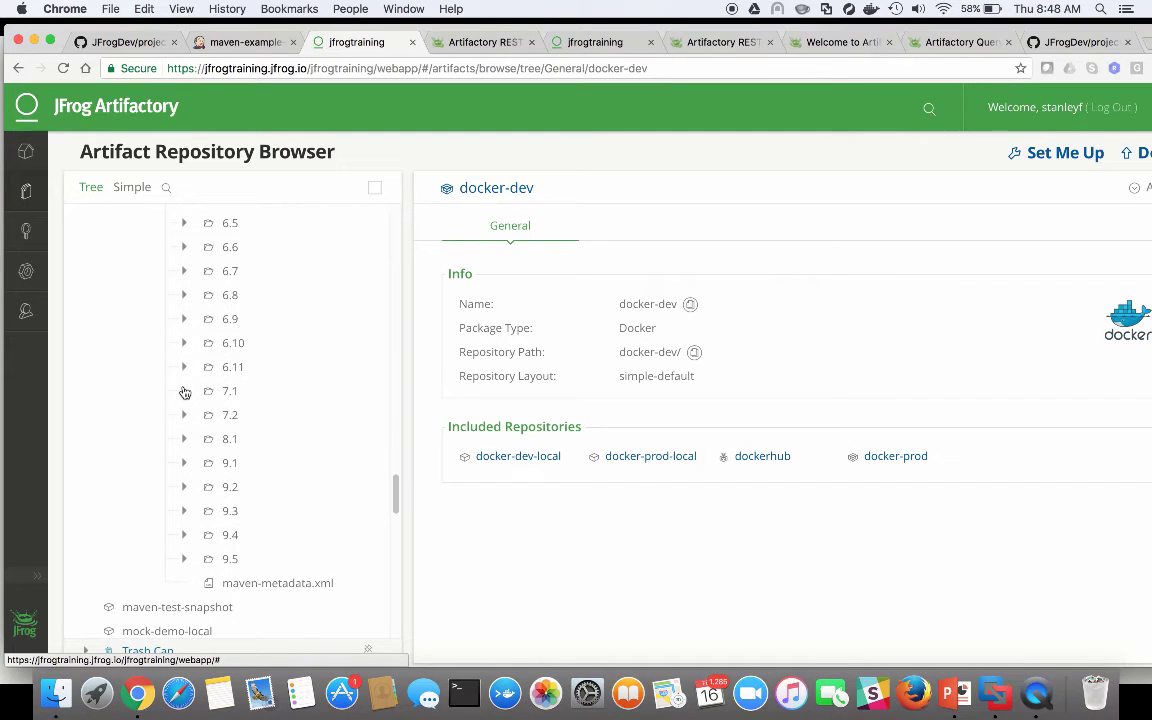
click(186, 392)
click(278, 440)
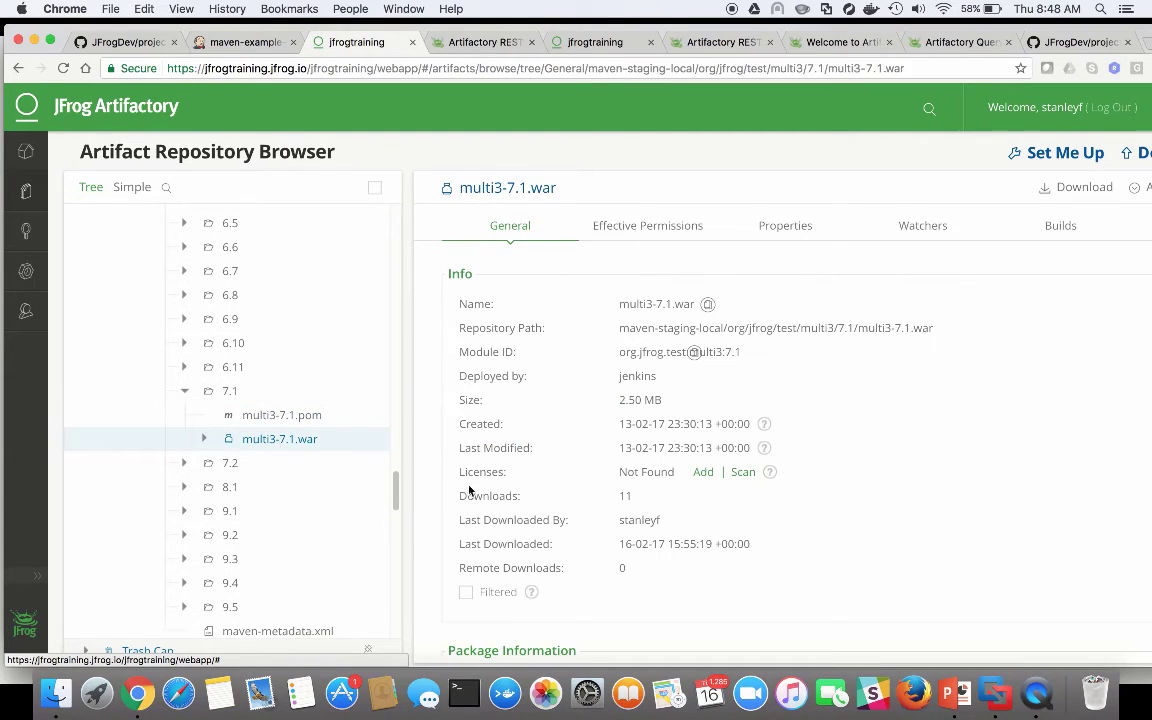
Step: View the properties of multi3-7.1.war, then of multi3-9.4.war
click(786, 226)
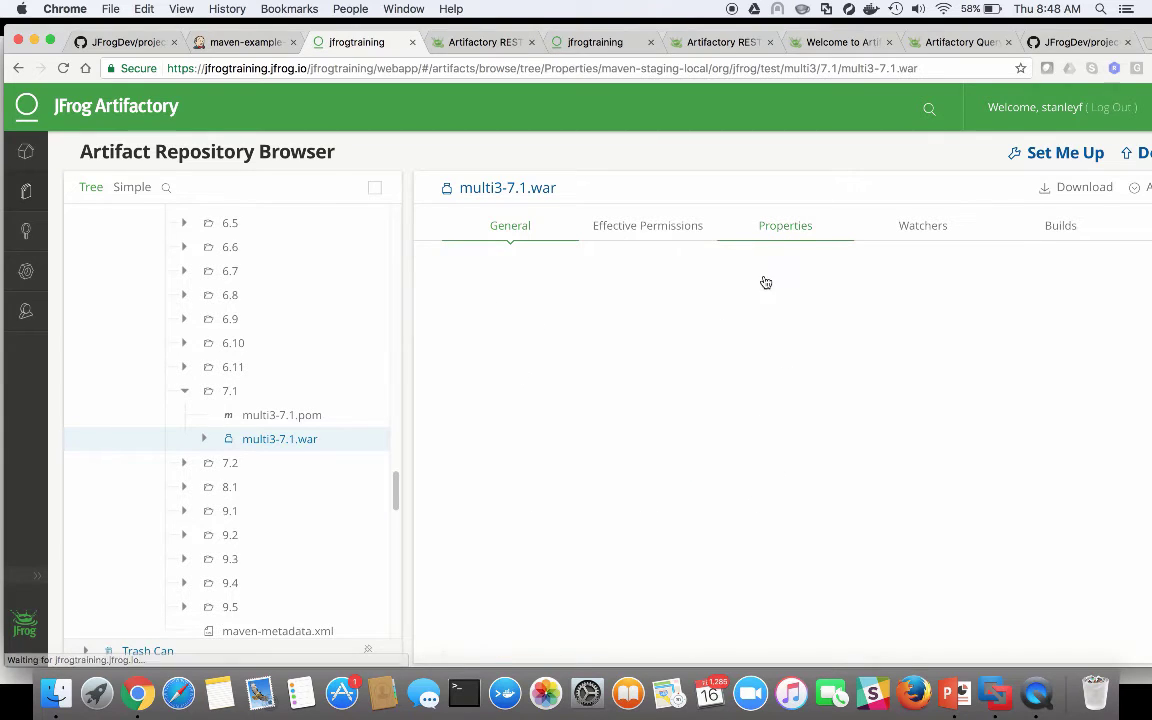
scroll(760, 398, down, 3)
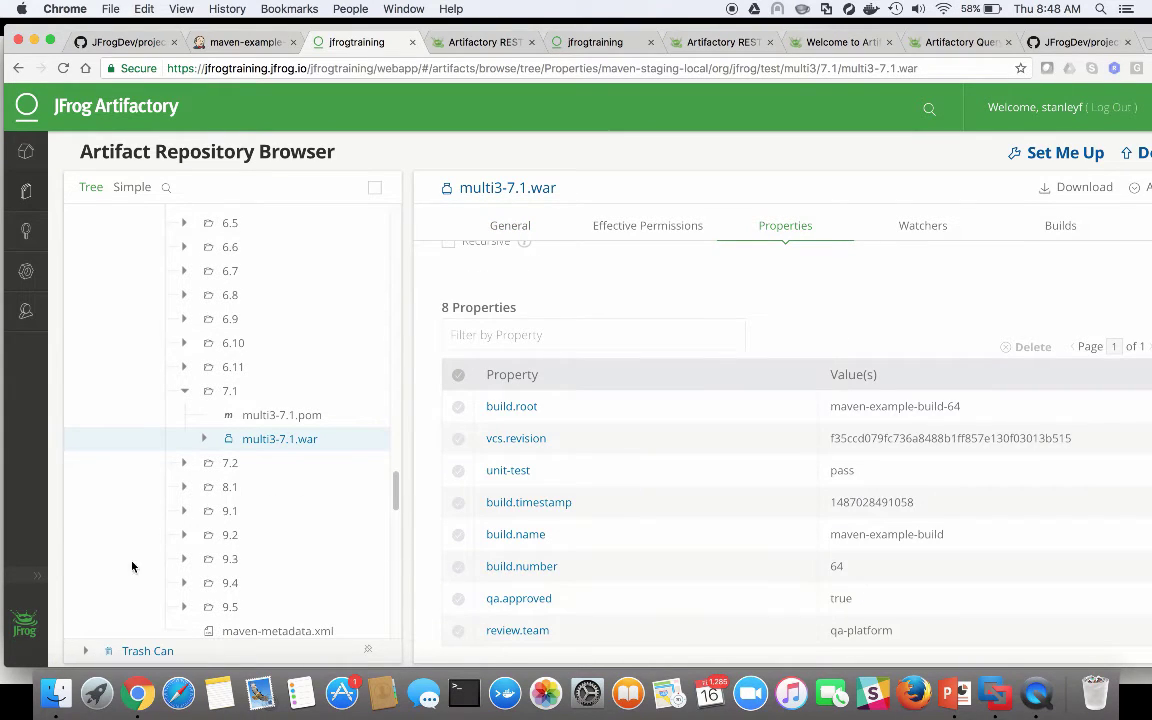
click(184, 583)
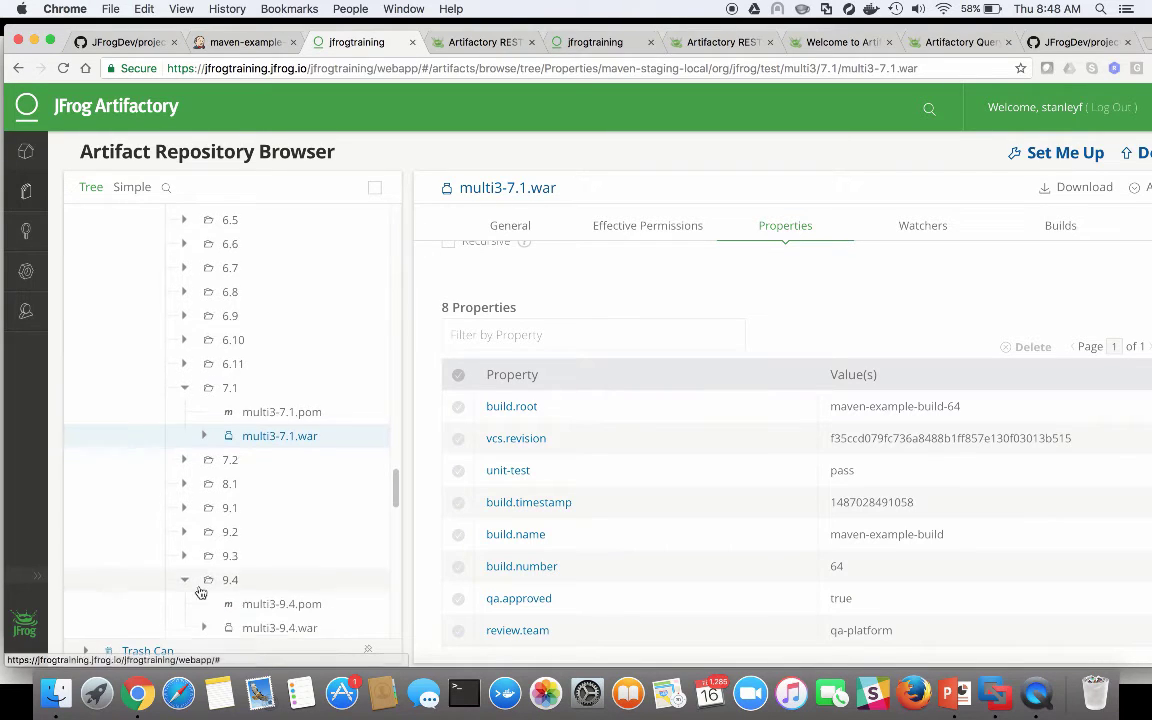
click(275, 585)
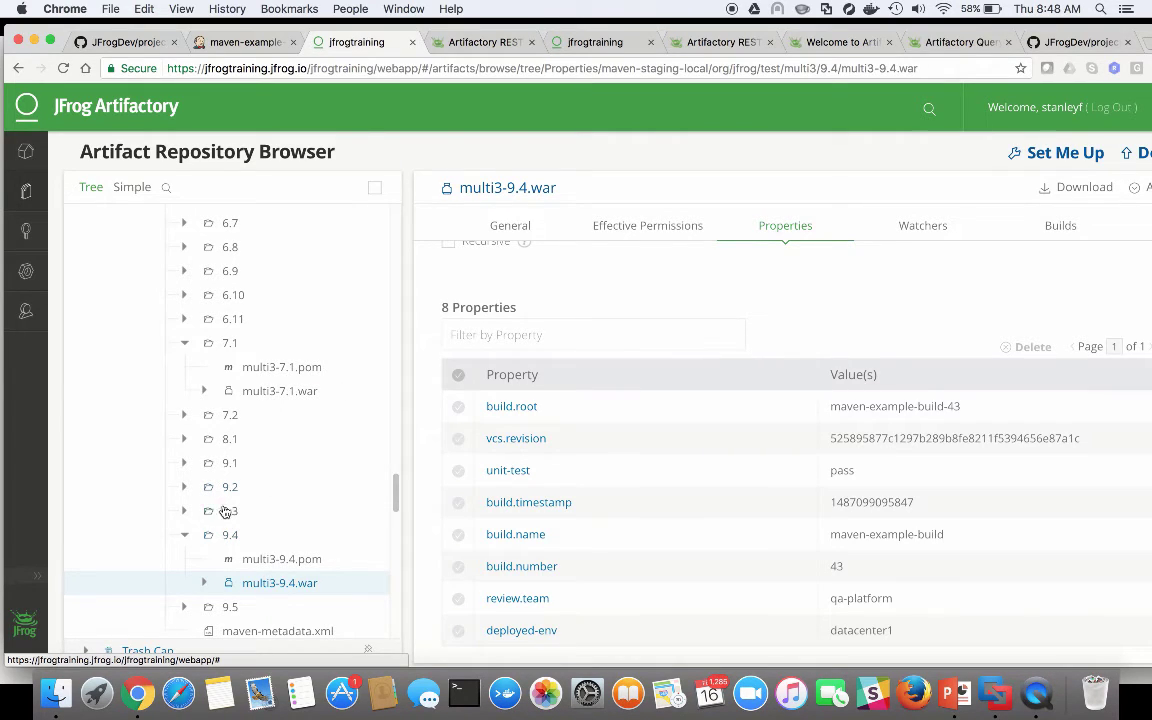
Step: Check multi3-9.2.war's properties, collapse the 9.2 and 7.1 folders, and reselect multi3-9.4.war
click(184, 487)
click(260, 537)
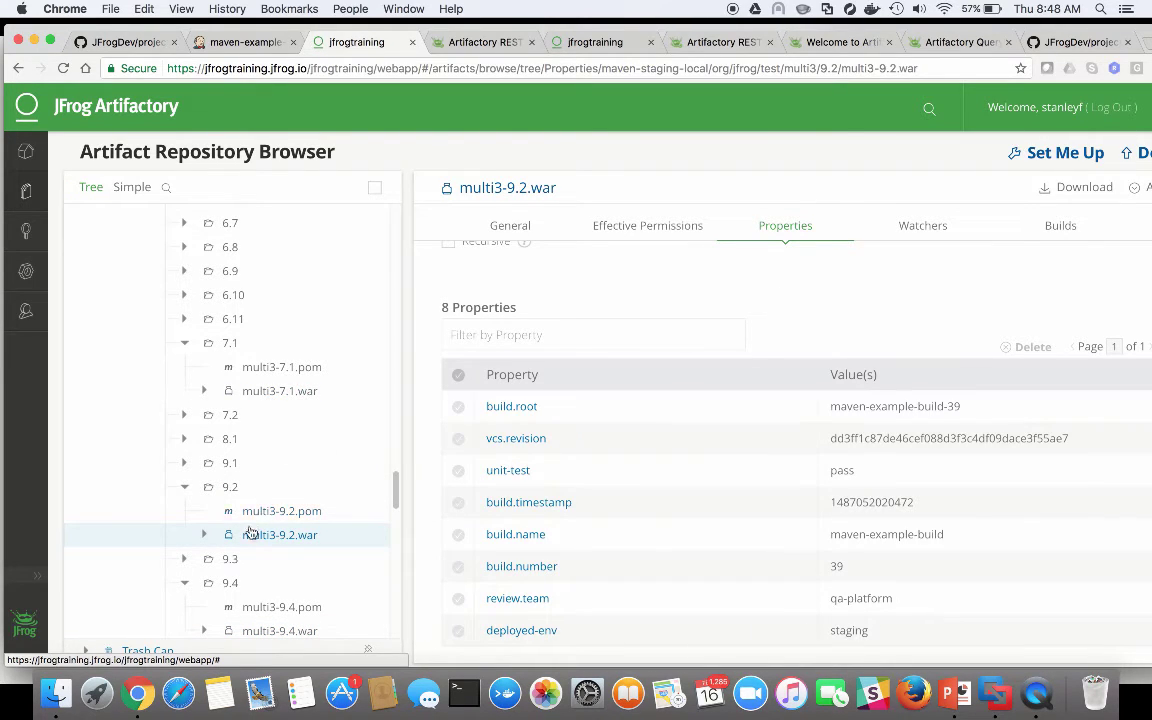
click(184, 487)
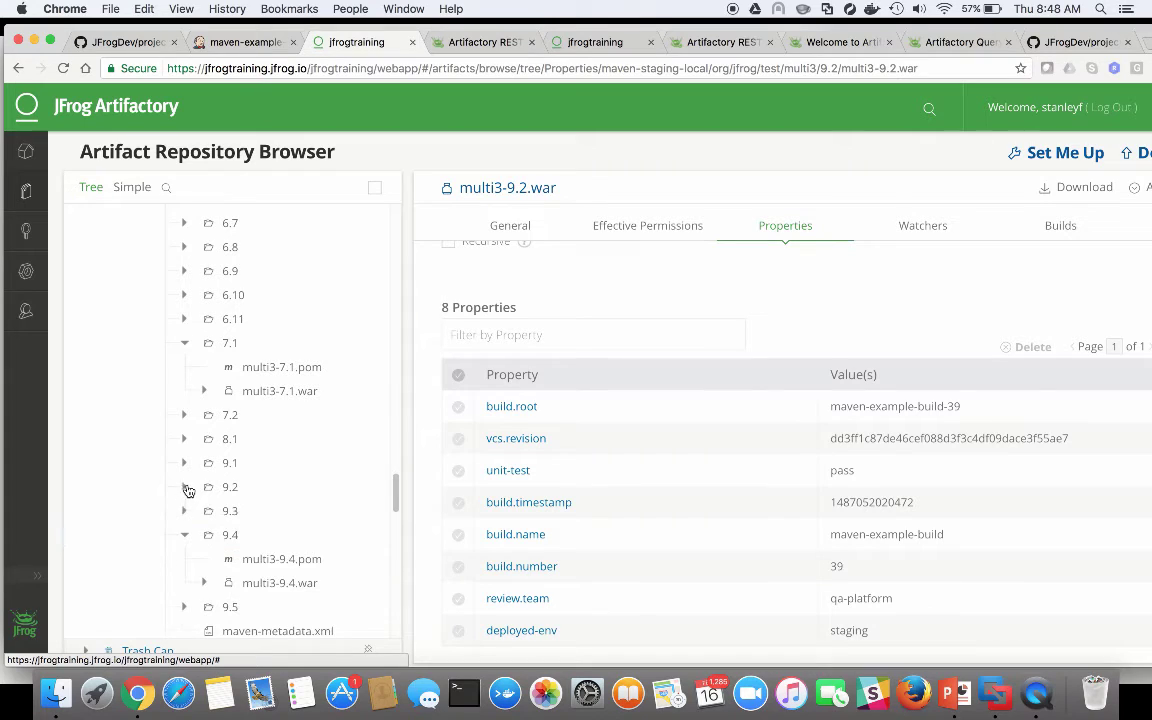
click(185, 347)
click(295, 535)
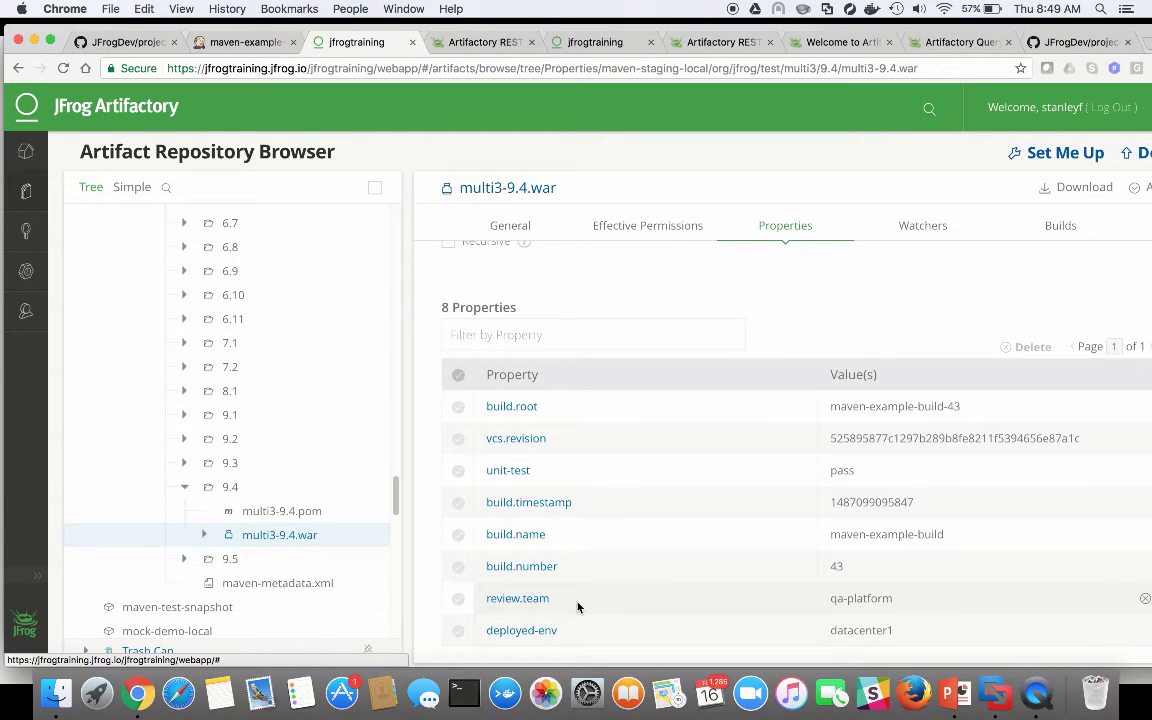
key(super+Tab)
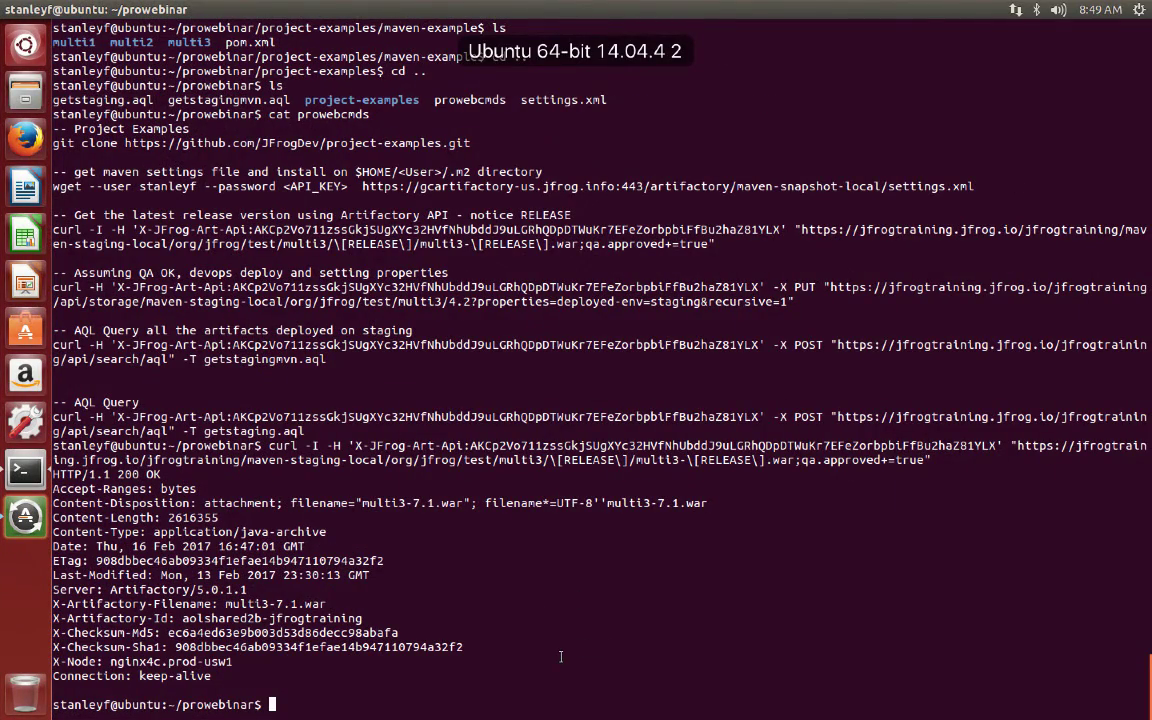
Step: Rerun the latest-release curl query with review.team=qa.platform, which returns multi3-3.83.war
key(Up)
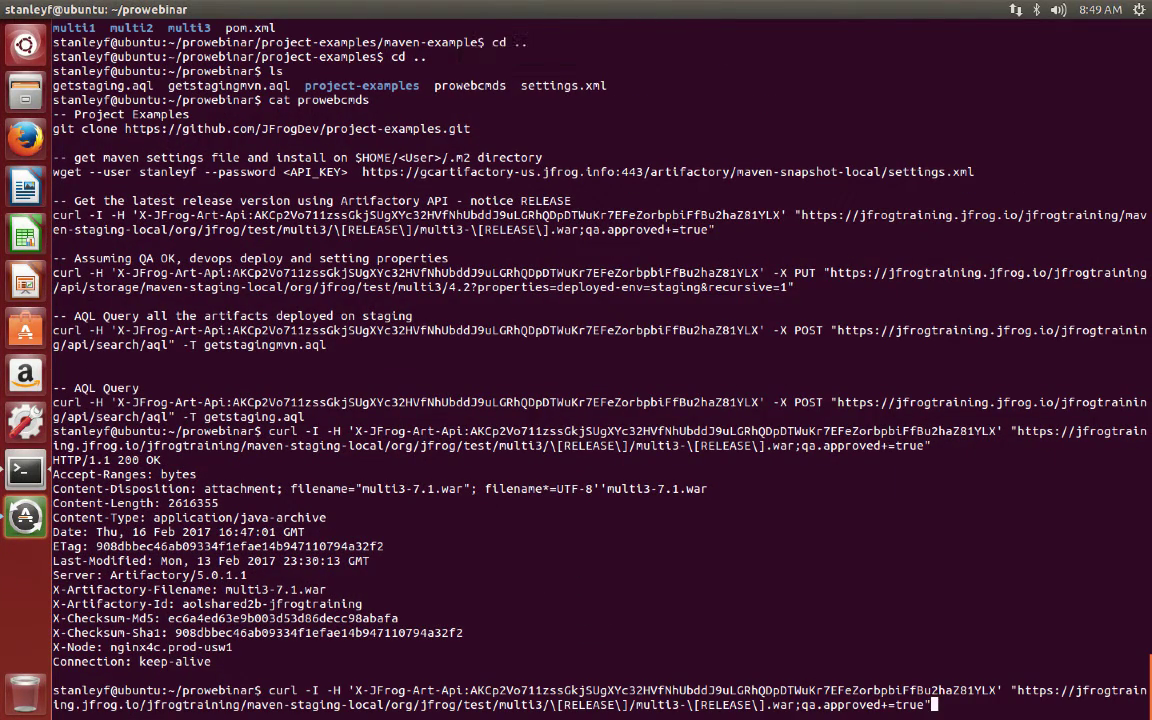
key(BackSpace)
key(BackSpace)
key(BackSpace)
key(BackSpace)
key(BackSpace)
key(BackSpace)
key(BackSpace)
key(BackSpace)
key(BackSpace)
key(BackSpace)
key(BackSpace)
key(BackSpace)
key(BackSpace)
key(BackSpace)
key(BackSpace)
key(BackSpace)
key(BackSpace)
key(BackSpace)
text(rev)
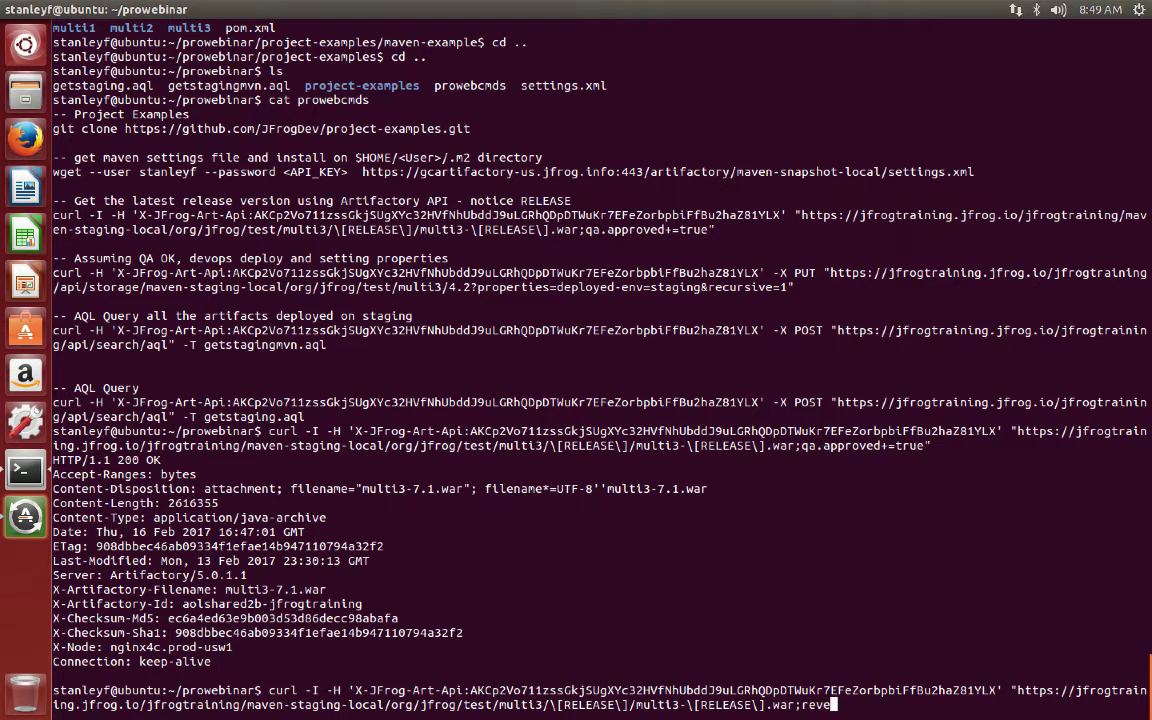
text(iew.team=a)
key(BackSpace)
text(qa.platform)
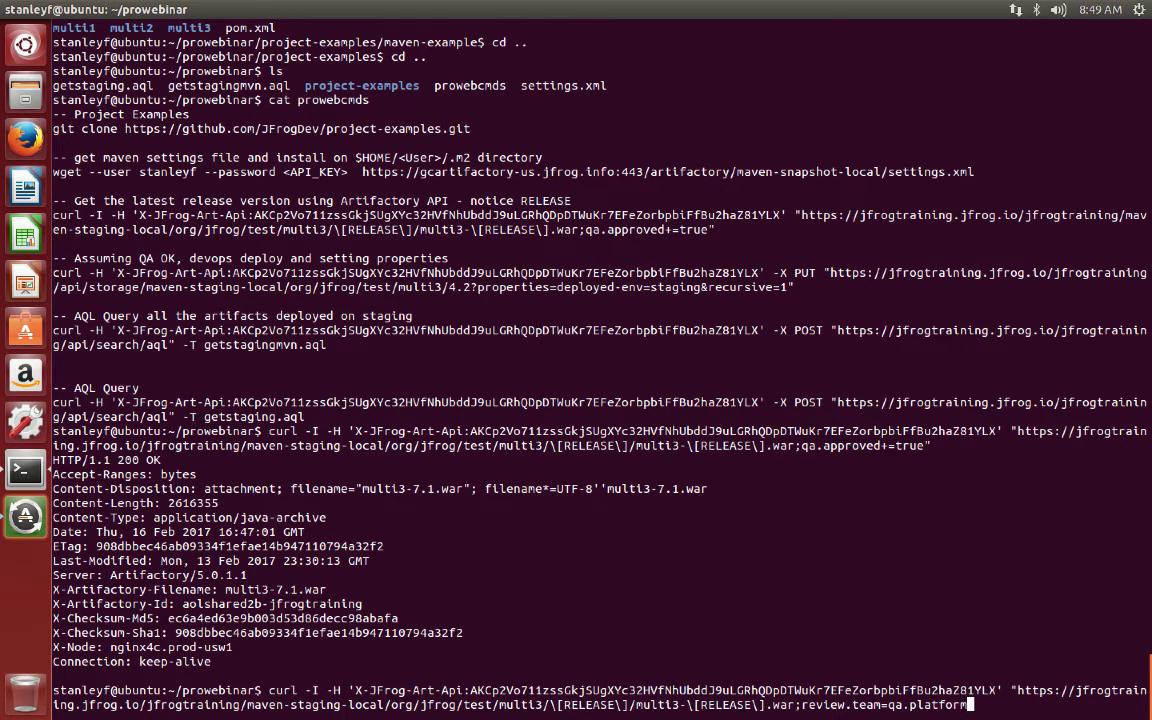
key(Return)
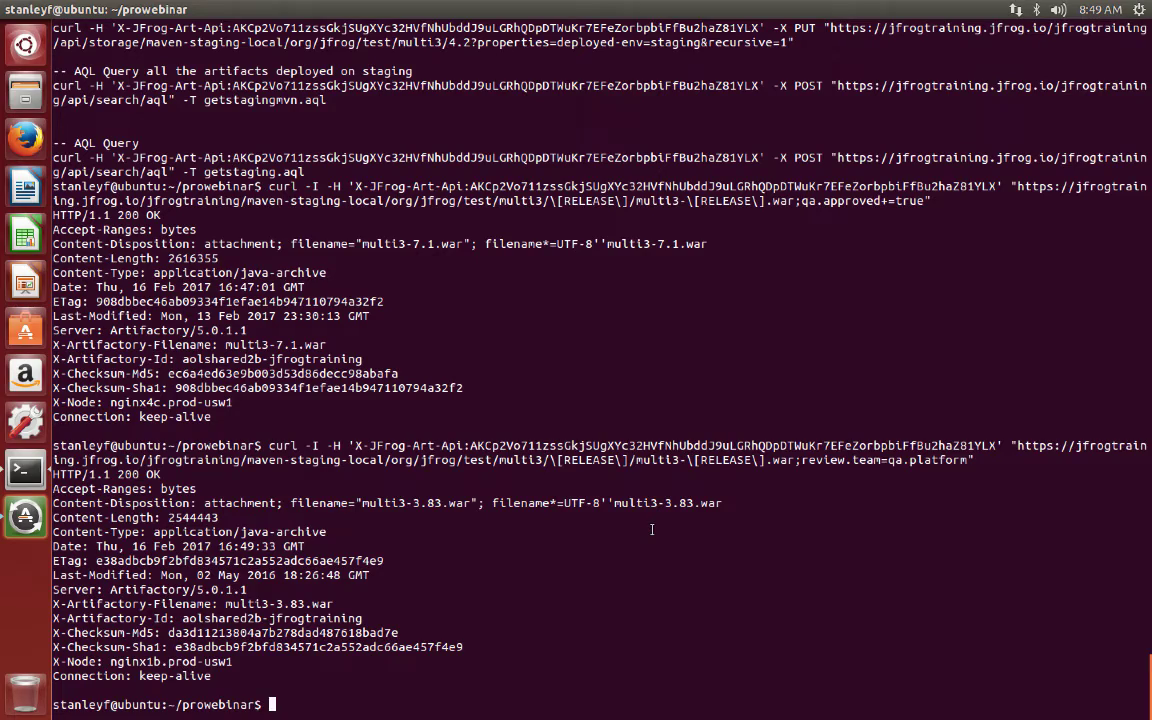
key(super+Tab)
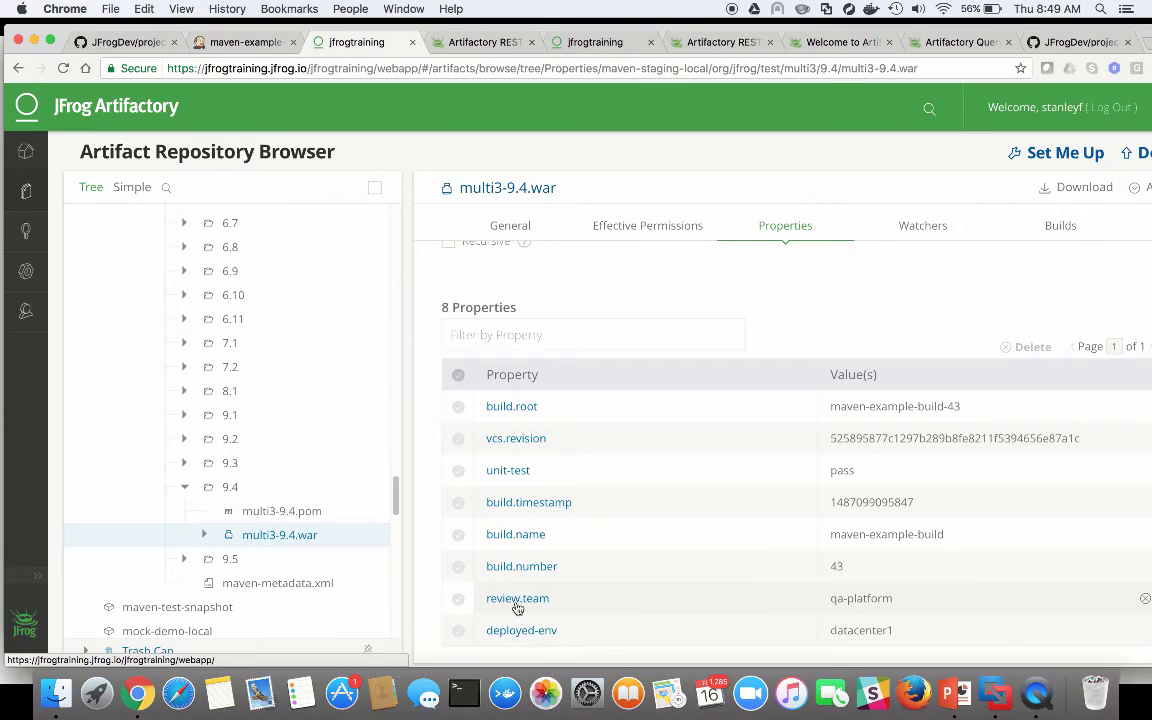
key(super+Tab)
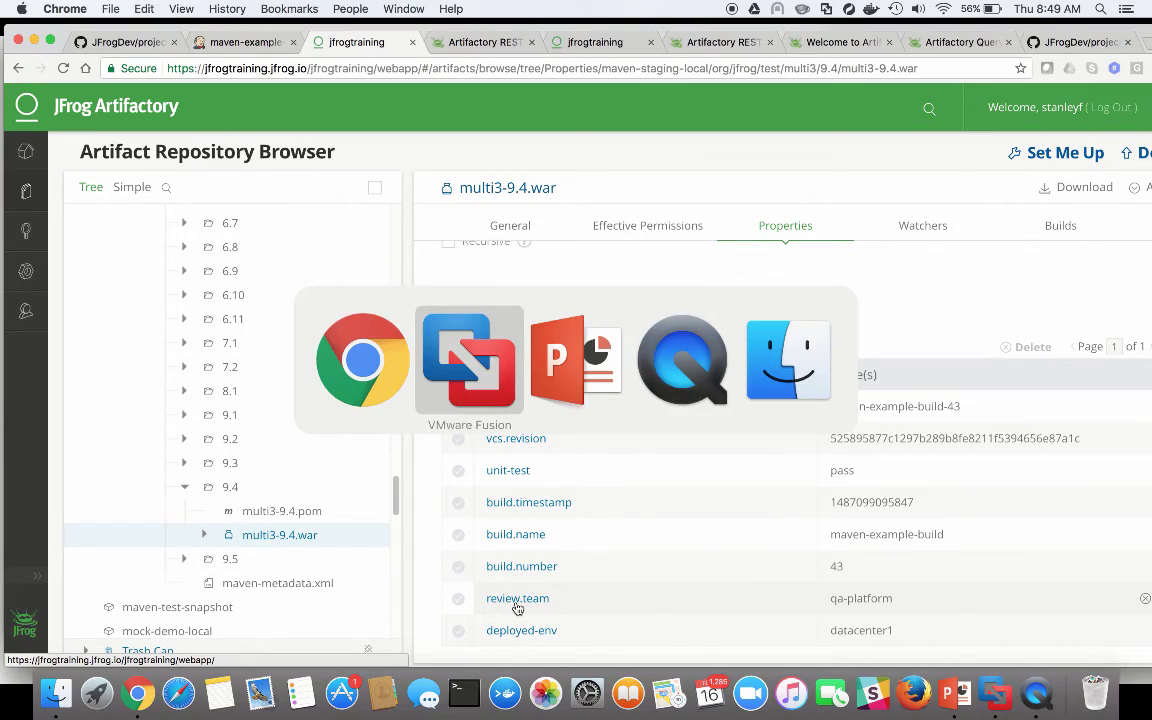
Step: Rerun the query with review.team=qa-platform, returning multi3-9.5.war, then clear the terminal
key(Up)
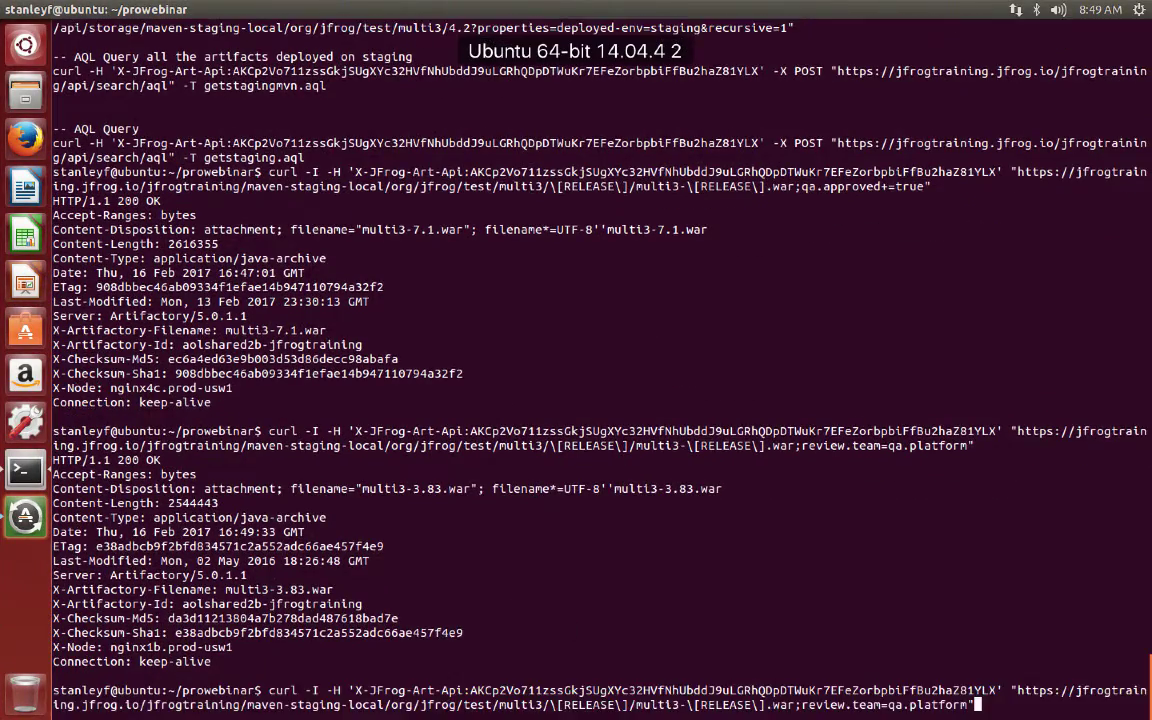
key(Left)
key(Left)
key(Left)
key(Left)
key(Left)
key(Left)
key(Left)
key(Left)
key(Left)
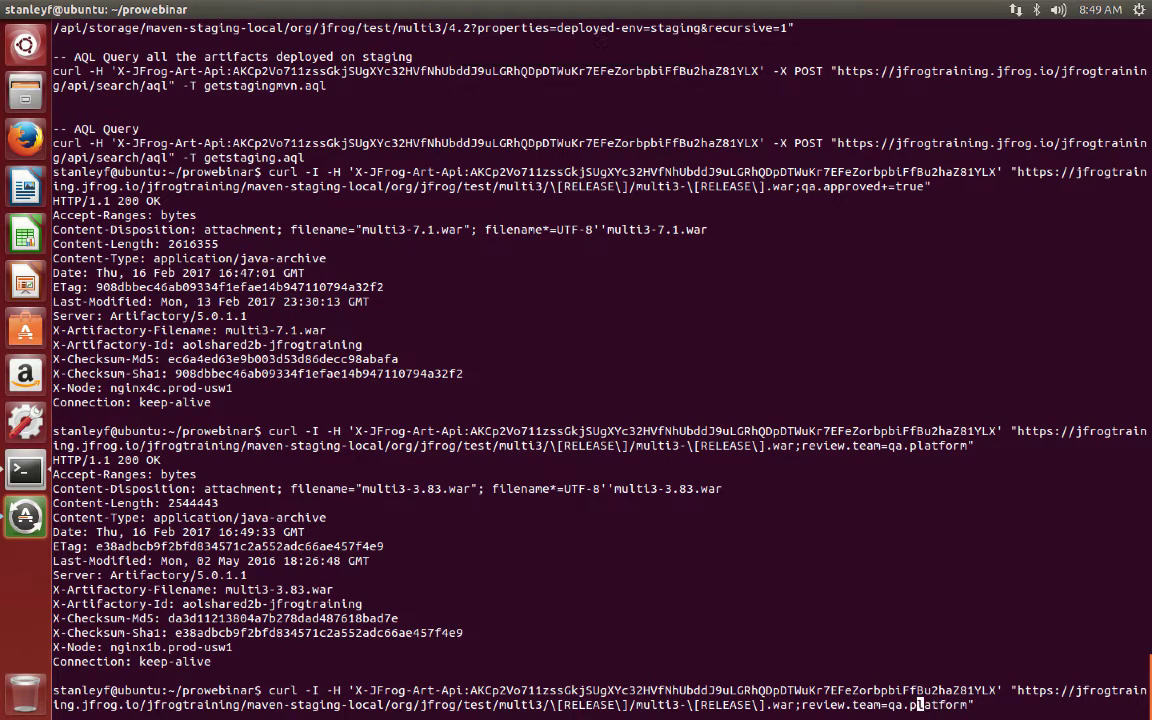
key(BackSpace)
text(-)
key(Right)
key(Right)
key(Right)
key(Right)
key(Right)
key(Right)
key(Right)
key(Right)
key(Right)
key(Return)
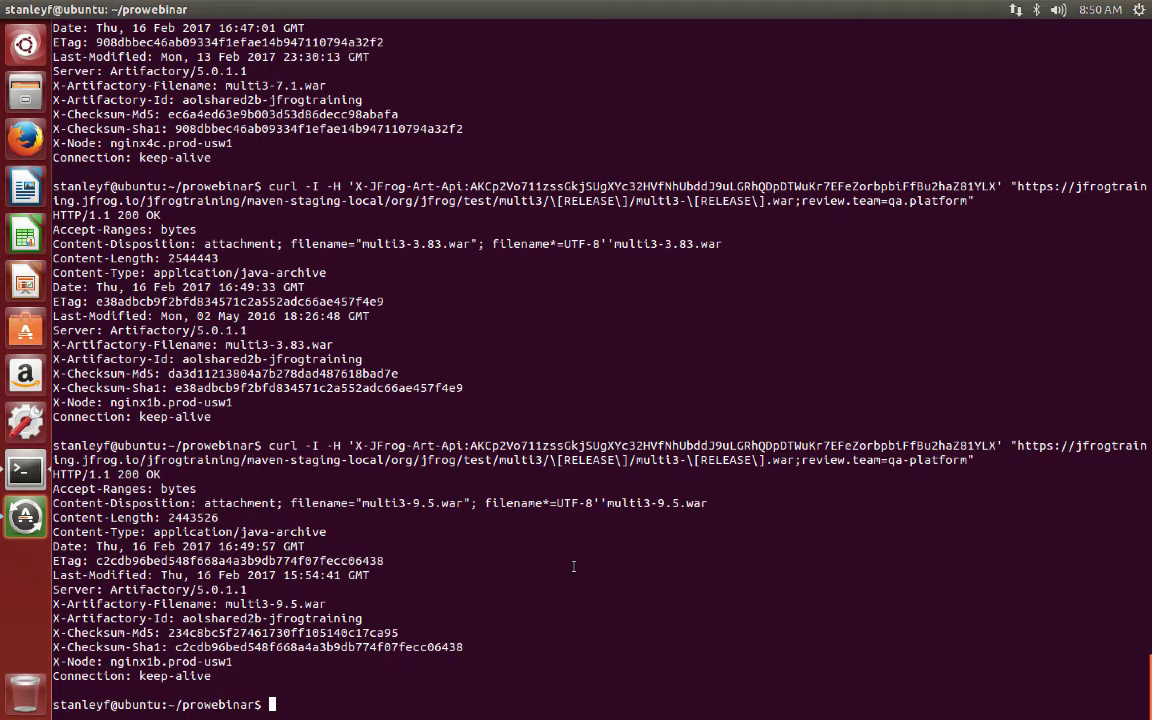
text(clear)
key(Return)
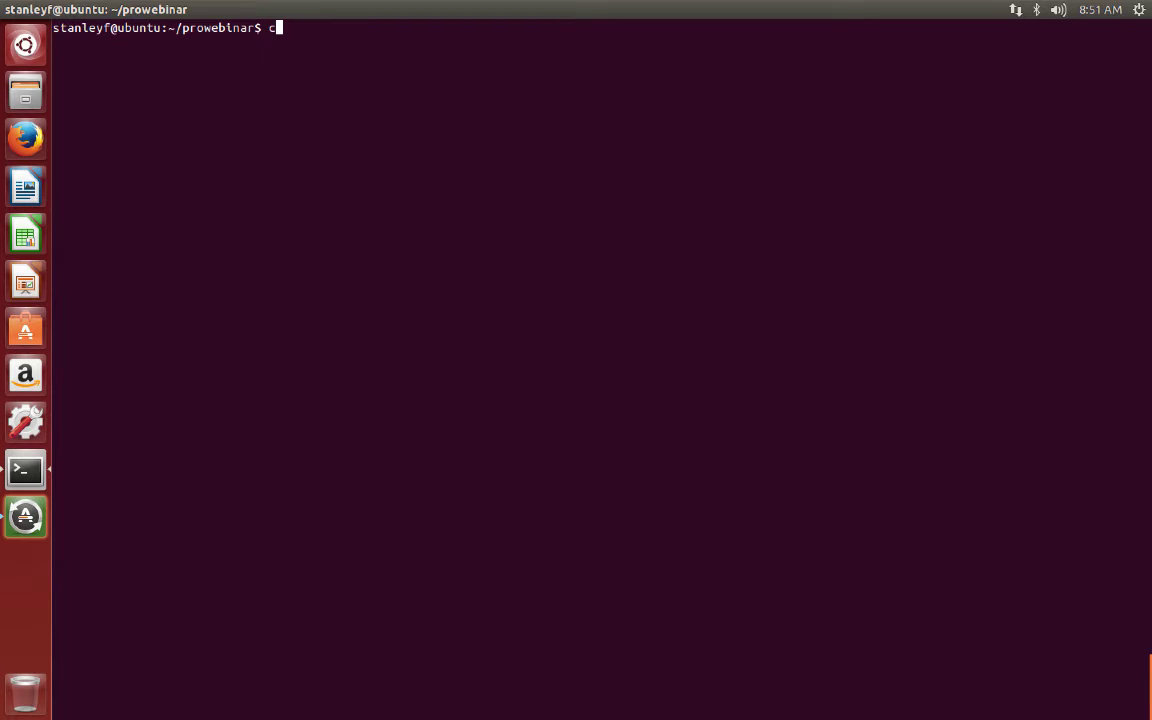
Step: Print the prowebcmds notes and paste the property-setting curl command at the prompt
text(cat prowe)
key(Tab)
key(Return)
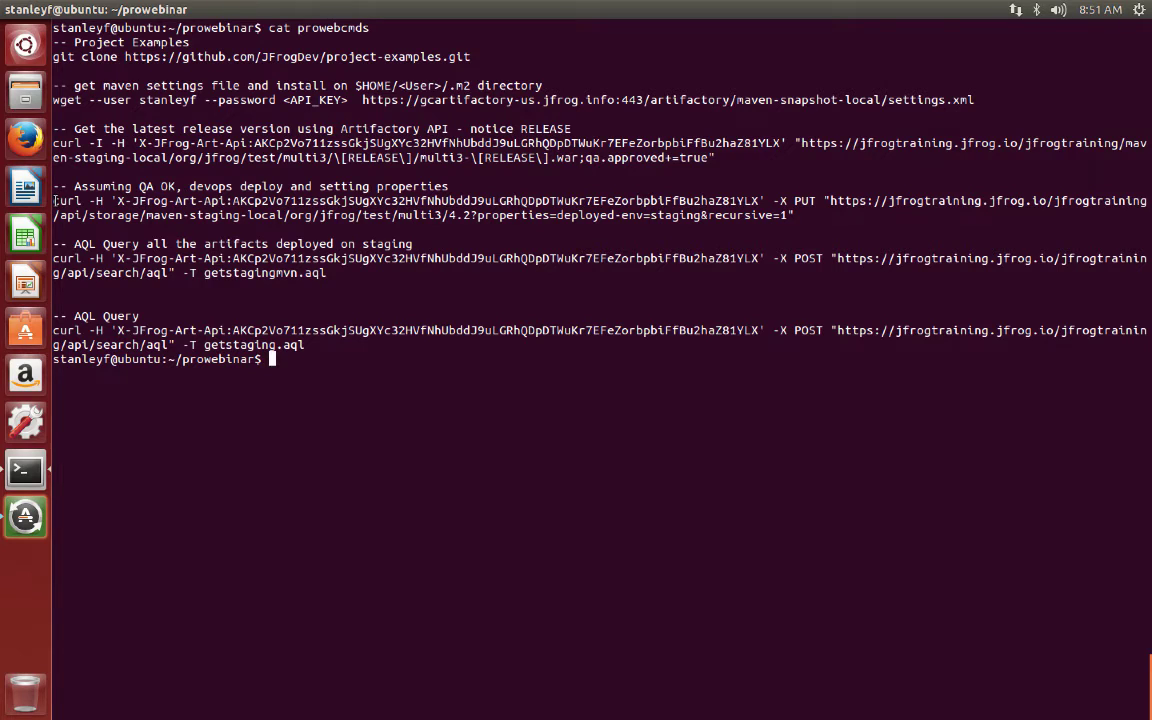
drag(53, 200, 793, 214)
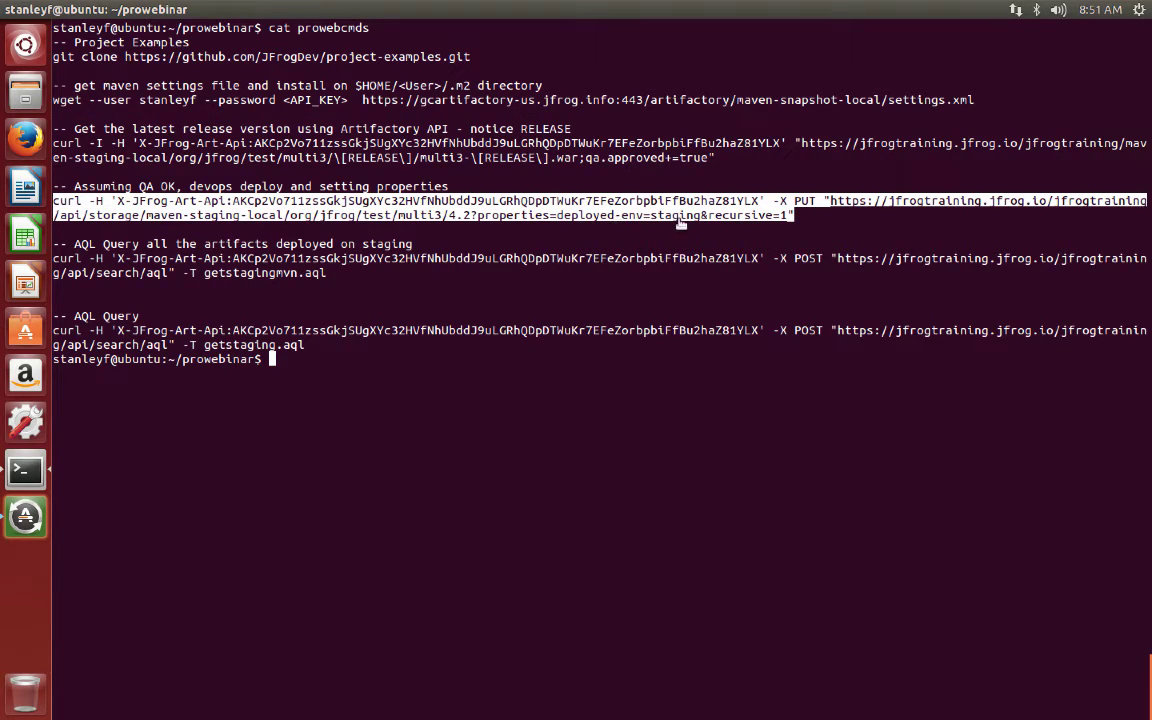
right_click(666, 215)
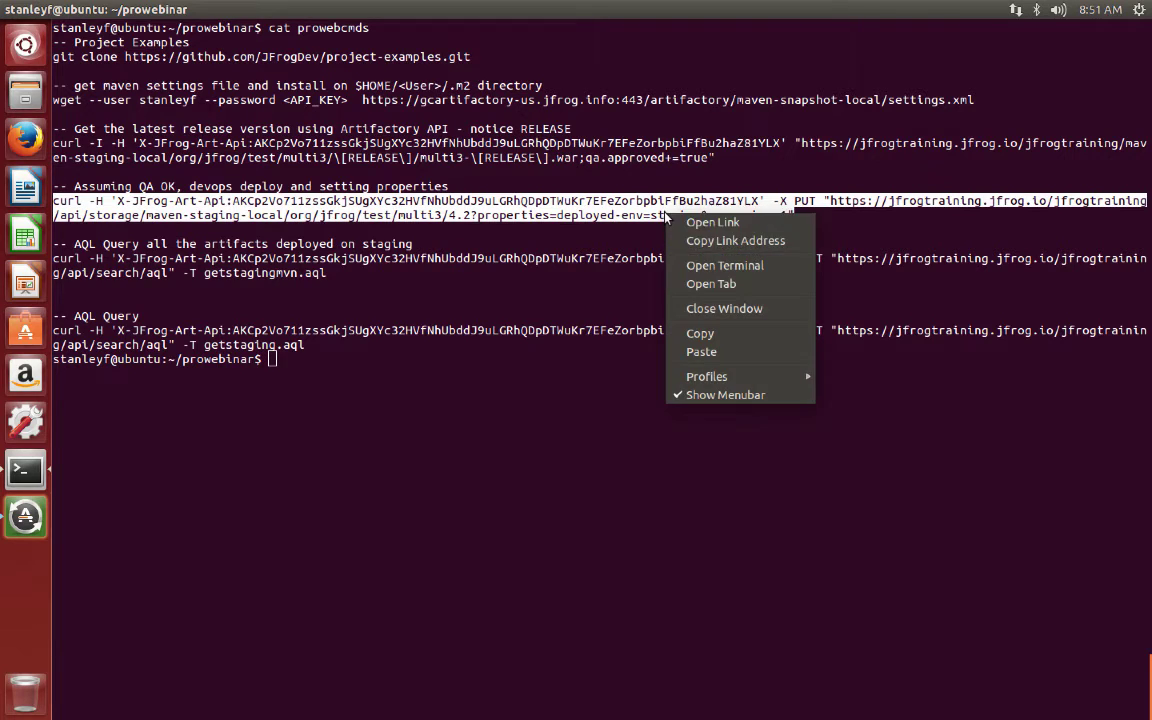
click(713, 335)
click(325, 366)
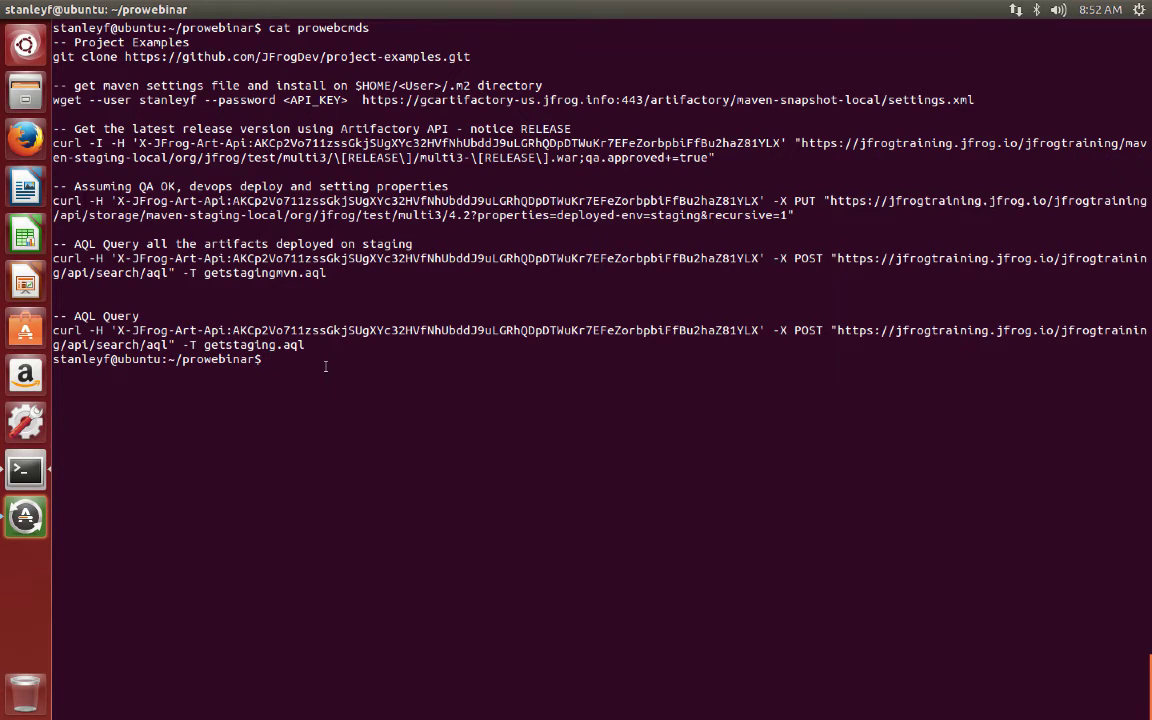
right_click(325, 366)
click(392, 466)
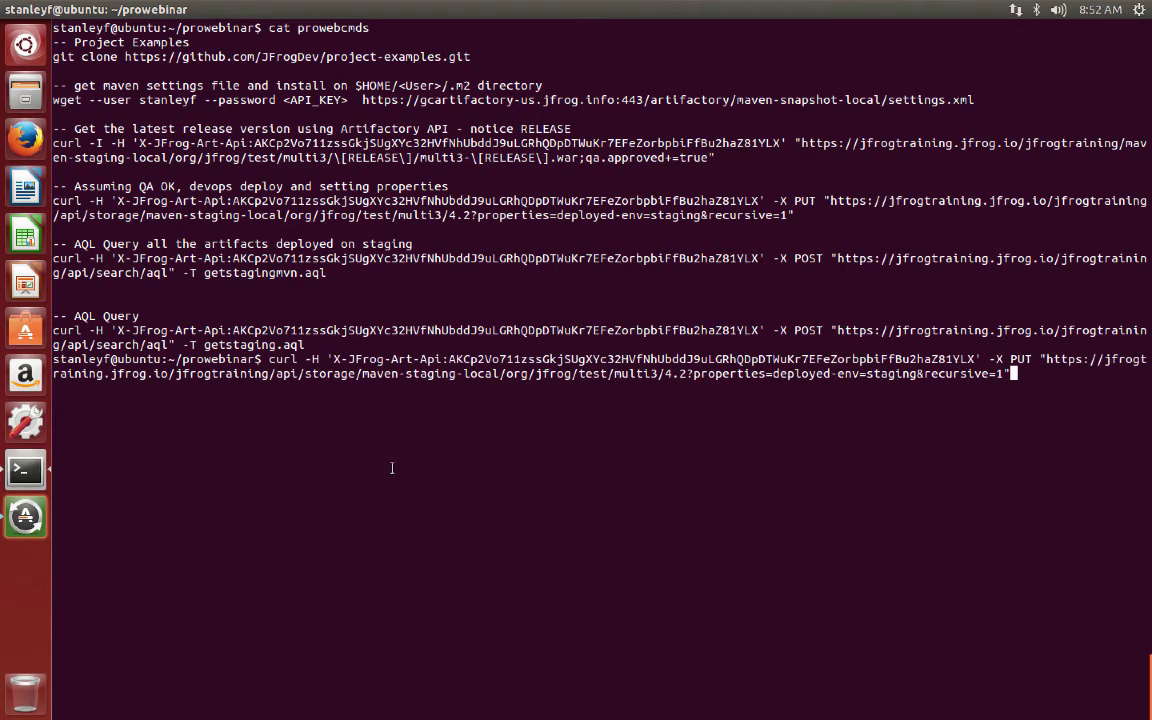
Step: Edit the command to deployed-env=datacenter-sunnyvale on path multi3/9.4 and run it
key(Left)
key(Left)
key(Left)
key(Left)
key(Left)
key(Left)
key(Left)
key(Left)
key(Left)
key(Left)
key(Left)
key(Left)
key(BackSpace)
key(BackSpace)
key(BackSpace)
key(BackSpace)
key(BackSpace)
key(BackSpace)
key(BackSpace)
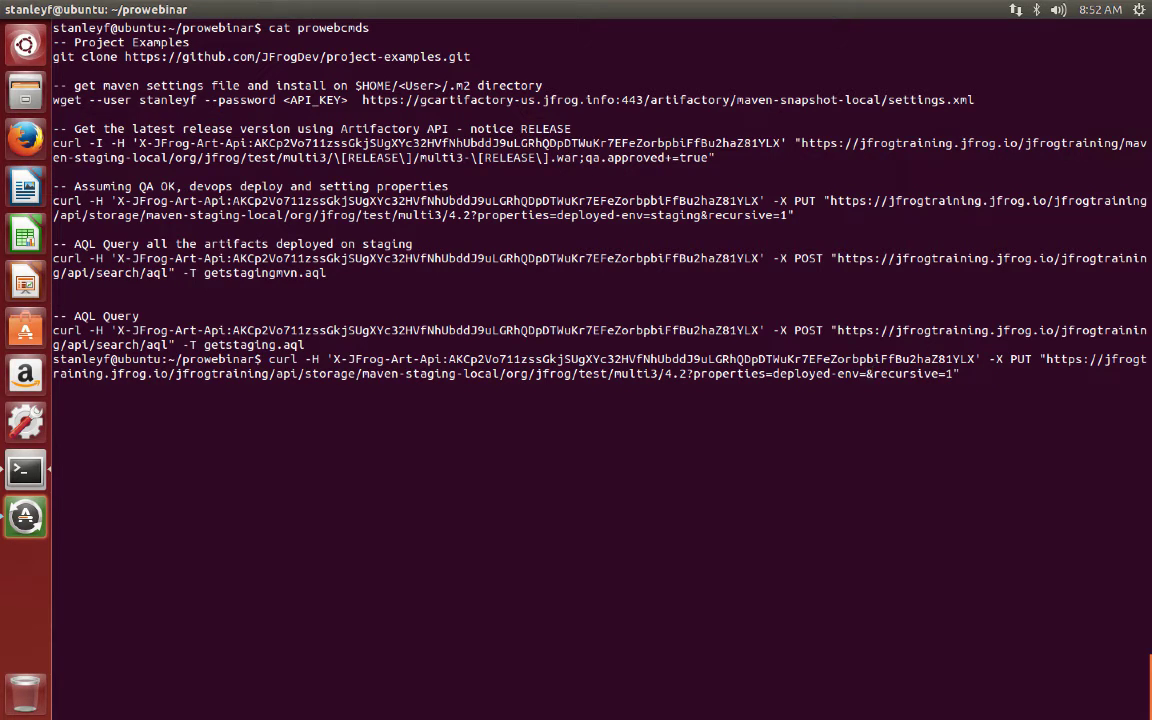
text(datacenter)
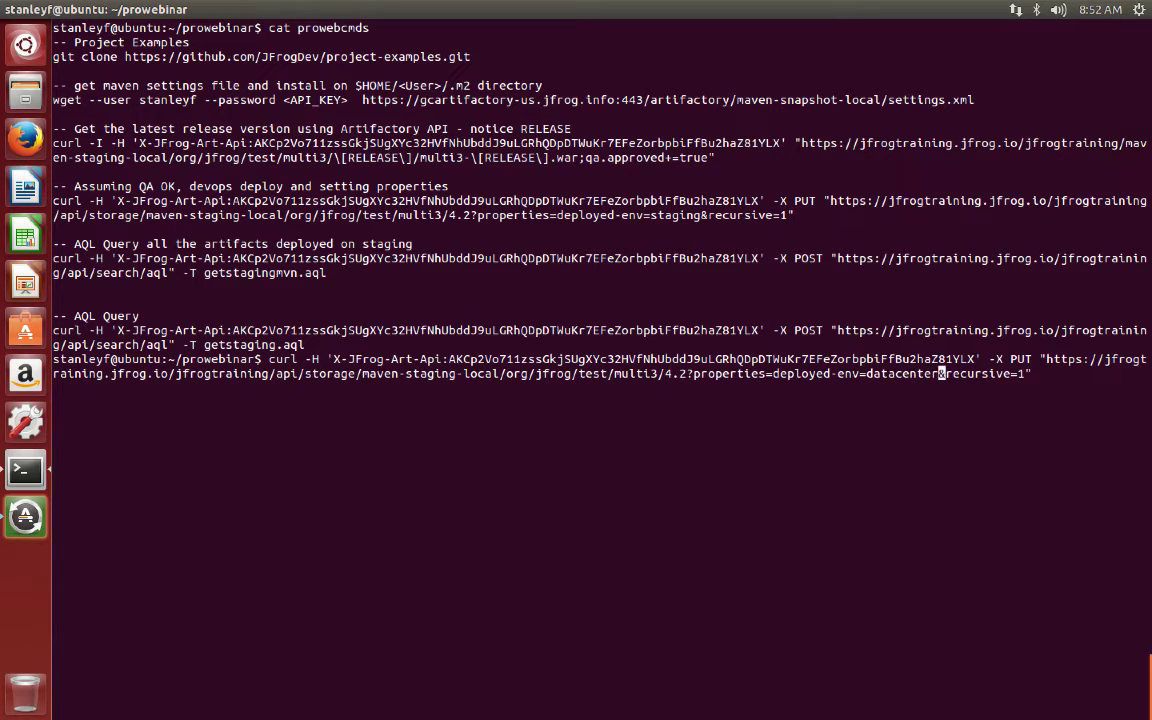
text(-)
key(BackSpace)
key(BackSpace)
text(r-sunnyvale)
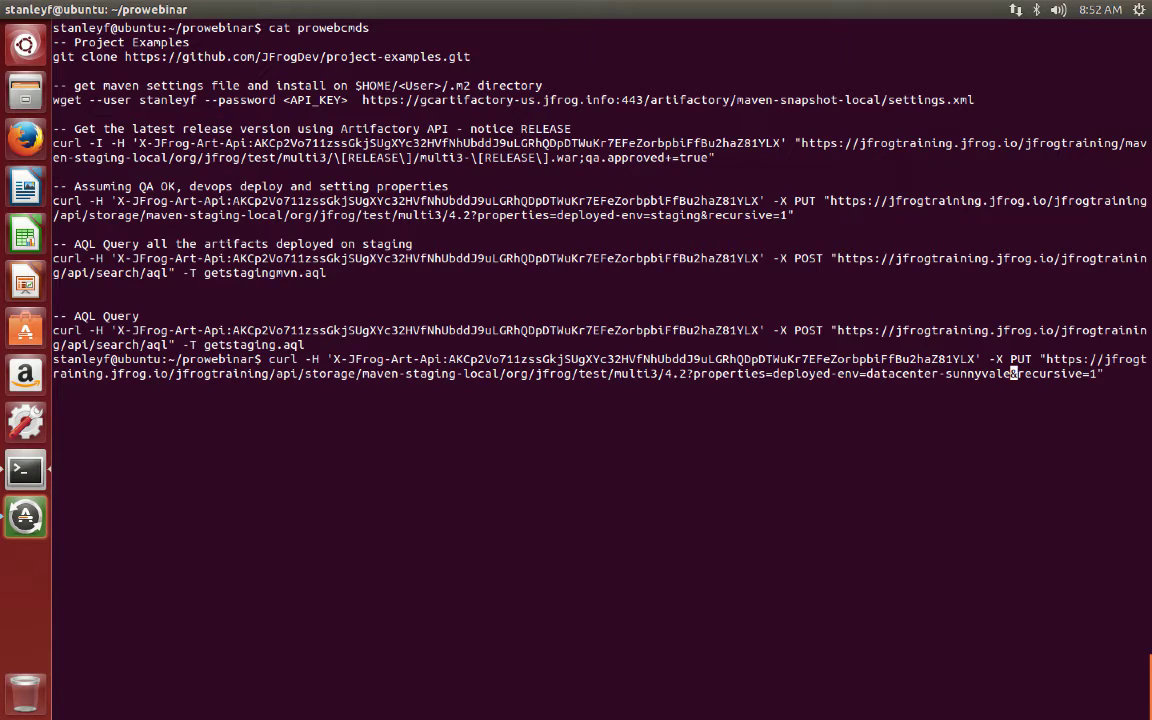
key(Left)
key(Left)
key(Left)
key(Left)
key(Left)
key(Left)
key(Left)
key(Left)
key(Left)
key(Left)
key(Left)
key(Left)
key(Left)
key(Left)
key(Left)
key(Left)
key(Left)
key(Left)
key(Left)
key(Left)
key(Left)
key(Left)
key(Left)
key(Left)
key(Left)
key(Left)
key(Left)
key(Left)
key(Left)
key(Left)
key(Left)
key(Left)
key(Left)
key(Left)
key(BackSpace)
key(BackSpace)
key(BackSpace)
text(9)
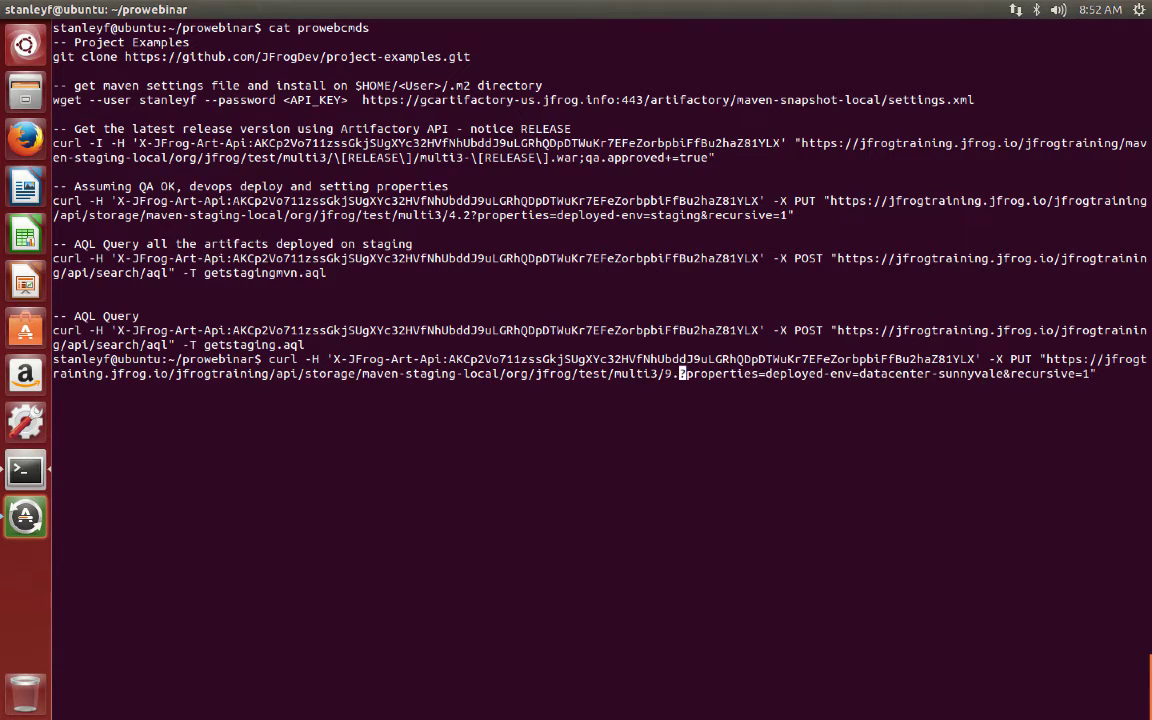
text(.4)
key(Return)
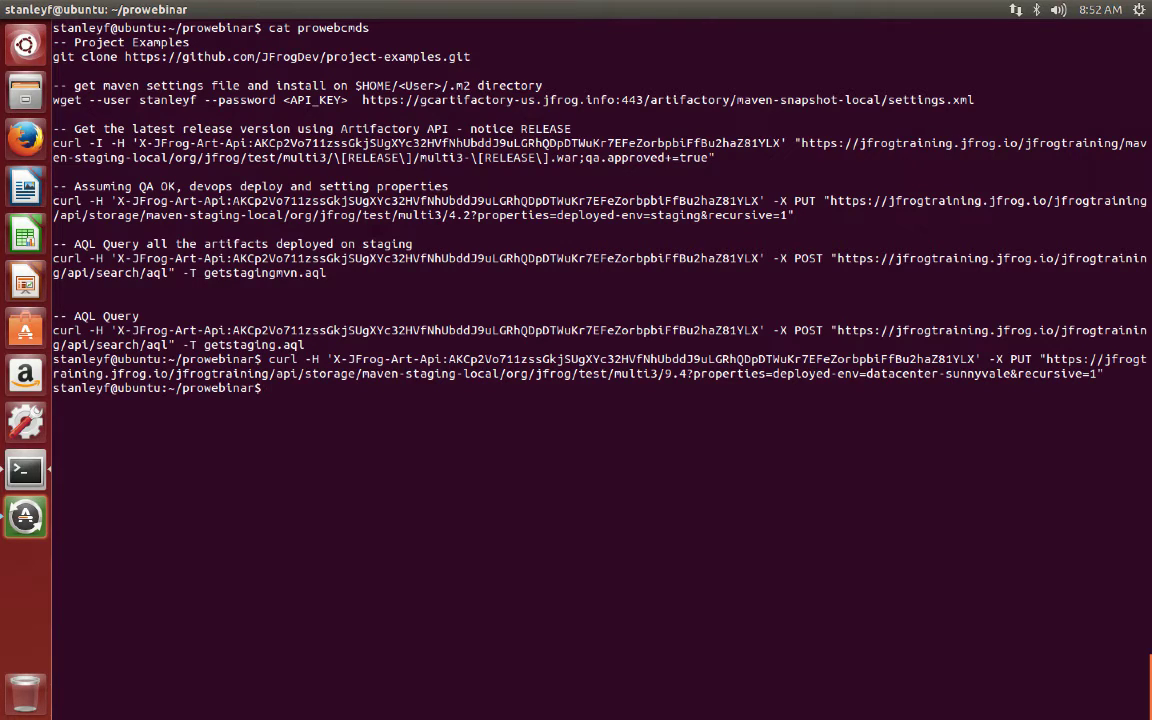
key(super+Tab)
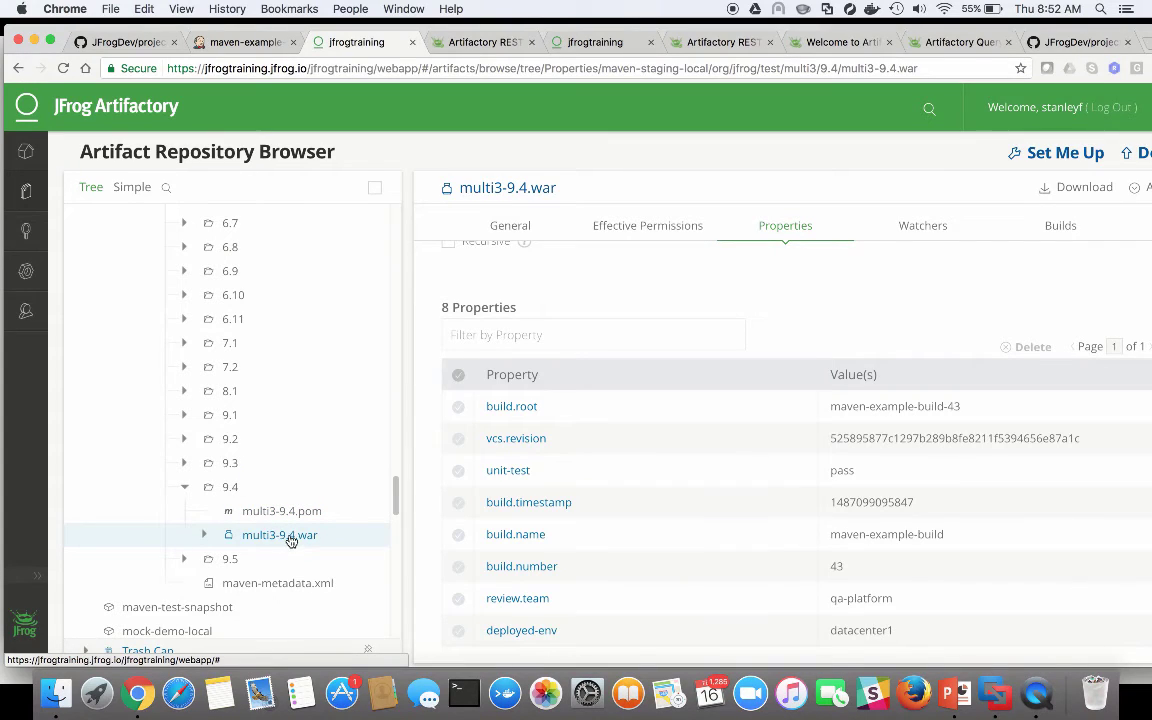
Step: Reload multi3-9.4.war's properties to confirm deployed-env now reads datacenter-sunnyvale
click(290, 536)
key(super+Tab)
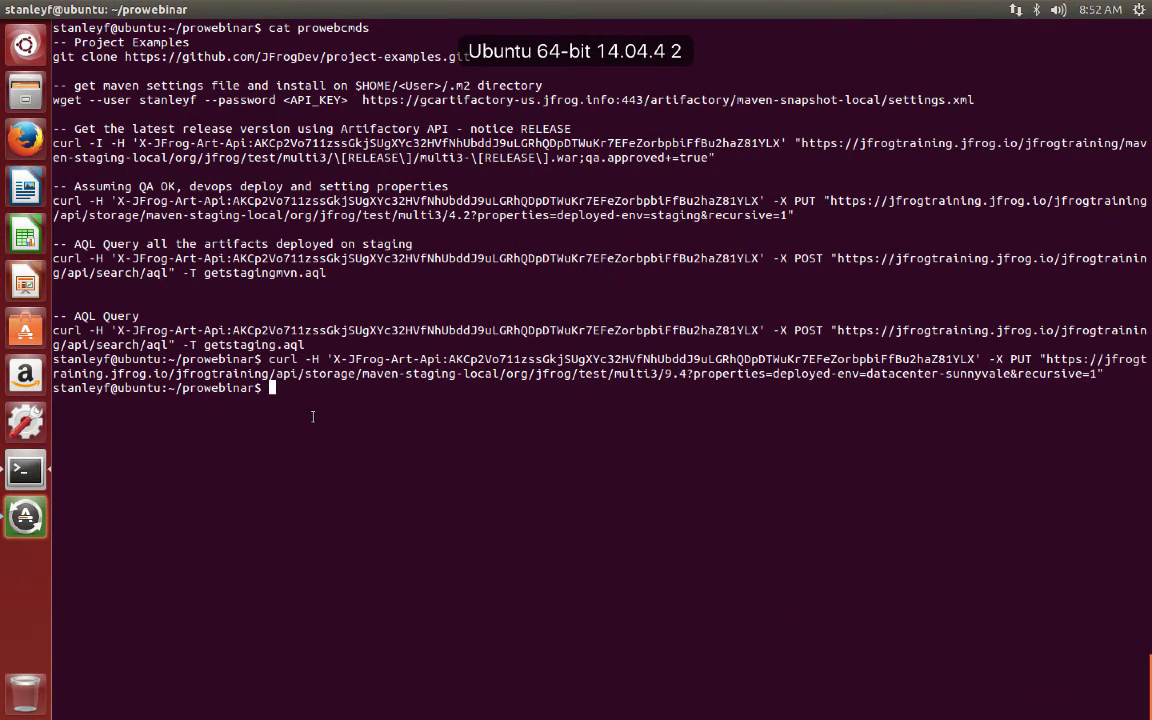
Step: Clear the terminal and list the files in the prowebinar folder
key(Return)
key(Return)
key(Return)
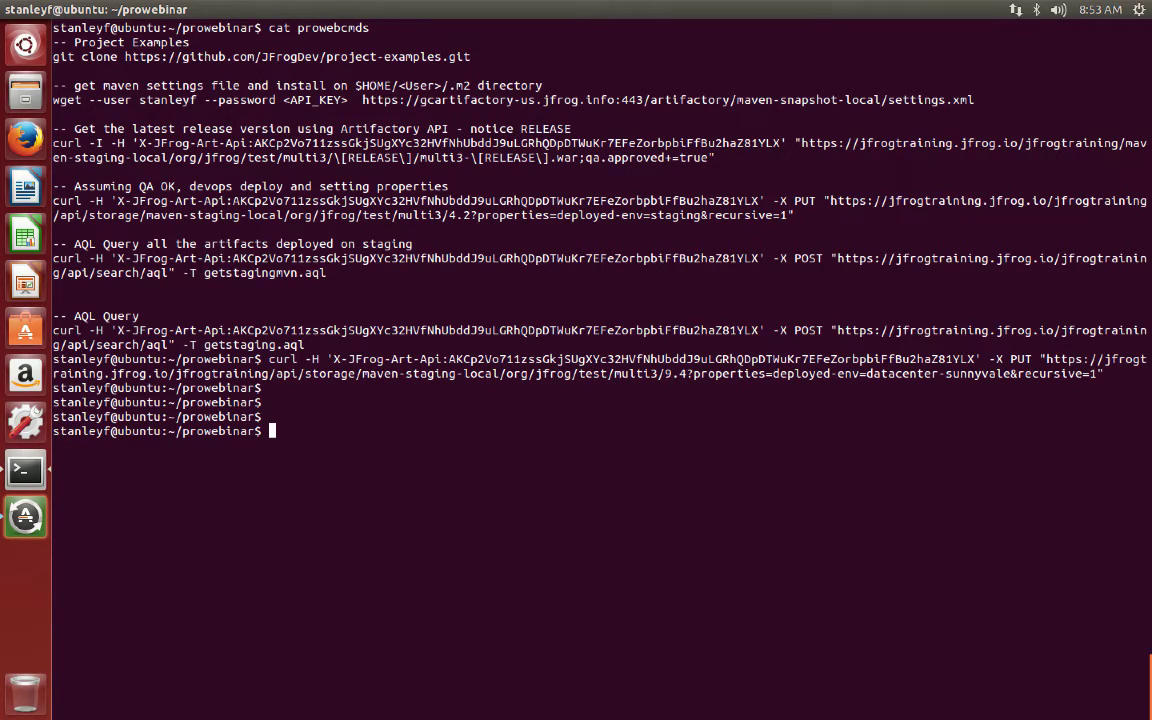
key(Return)
key(Return)
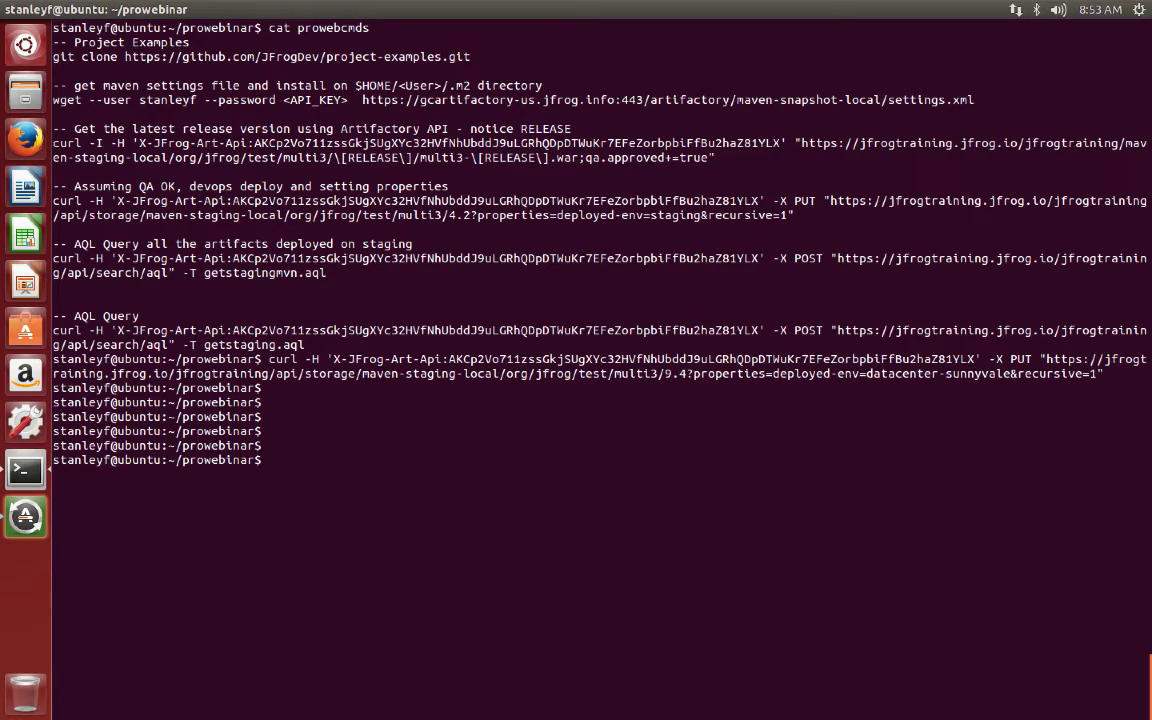
key(Return)
key(Return)
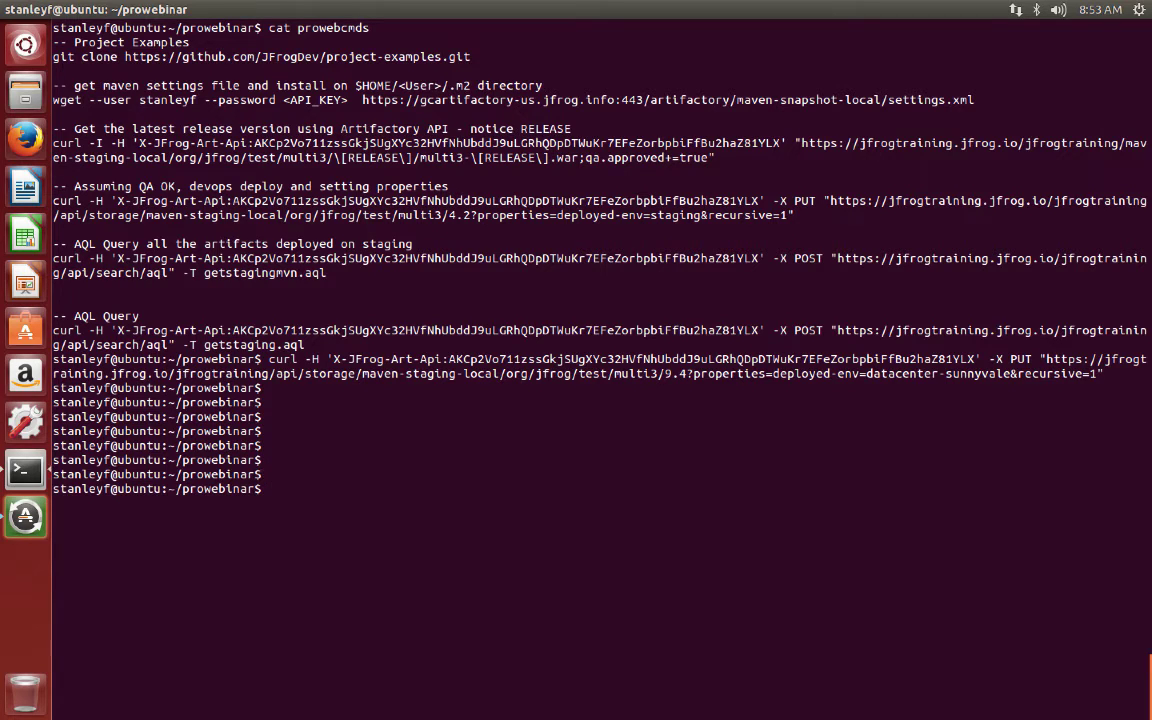
text(cat)
key(BackSpace)
key(BackSpace)
key(BackSpace)
text(ls)
key(Return)
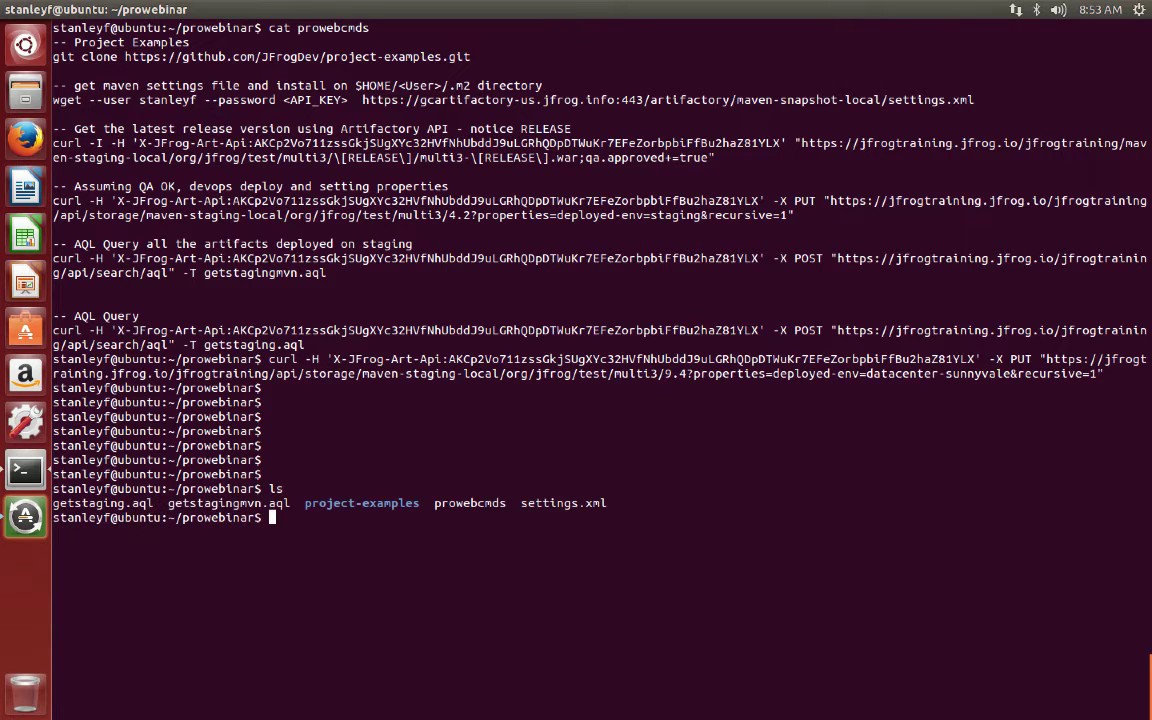
text(clear)
key(Return)
text(ls)
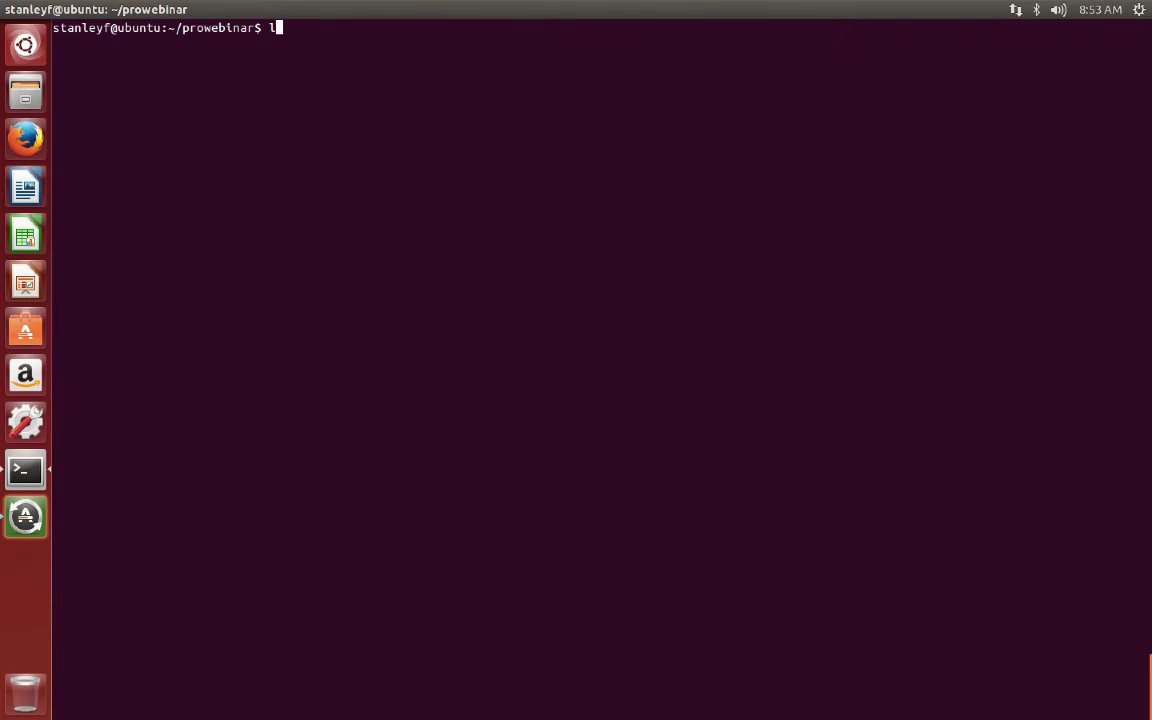
key(Return)
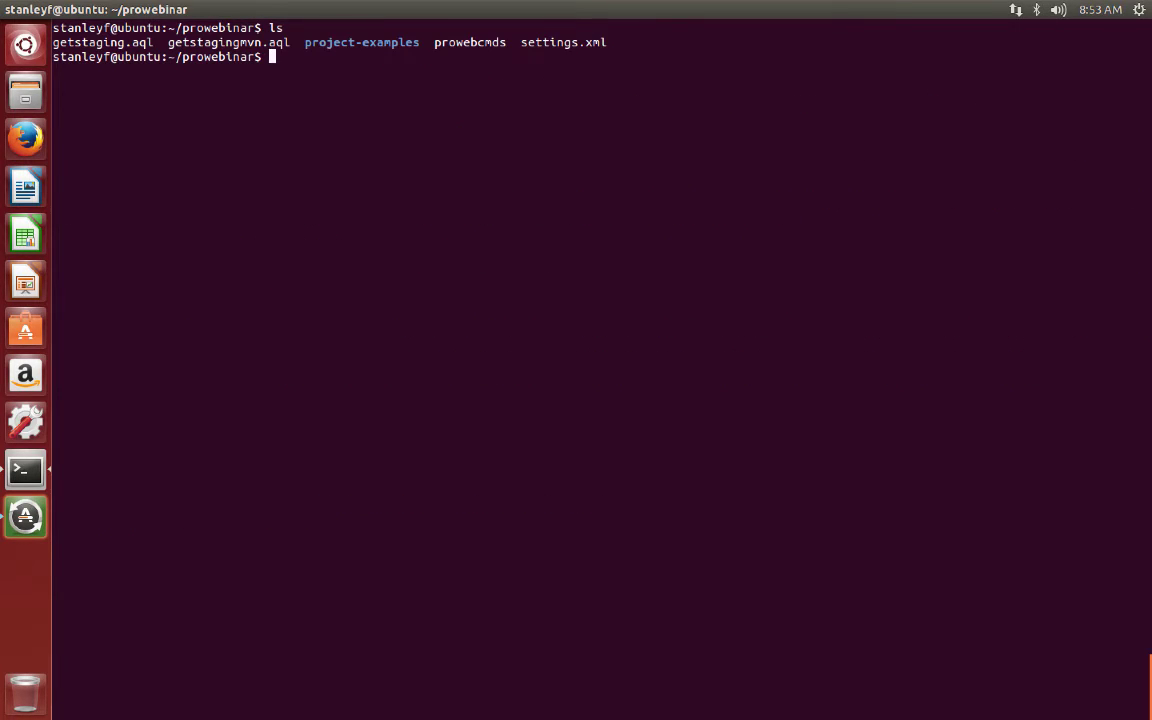
Step: Display the AQL query stored in getstagingmvn.aql with cat
text(cat get)
key(Tab)
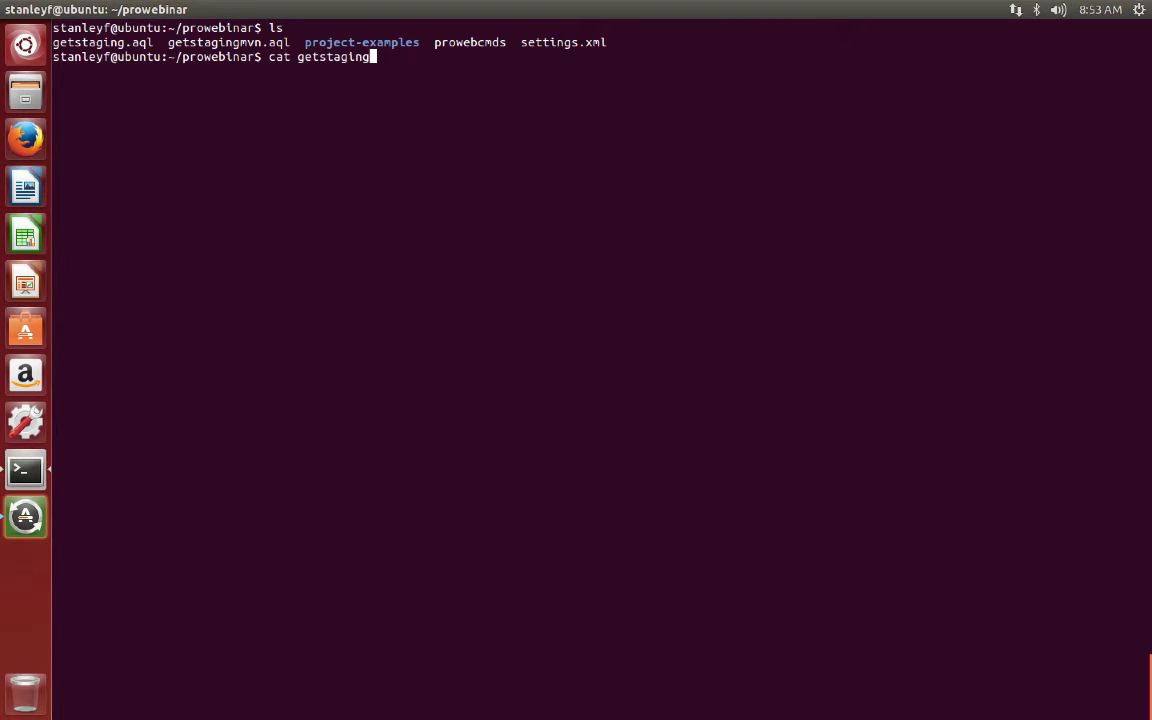
text(mvn)
key(Tab)
key(Return)
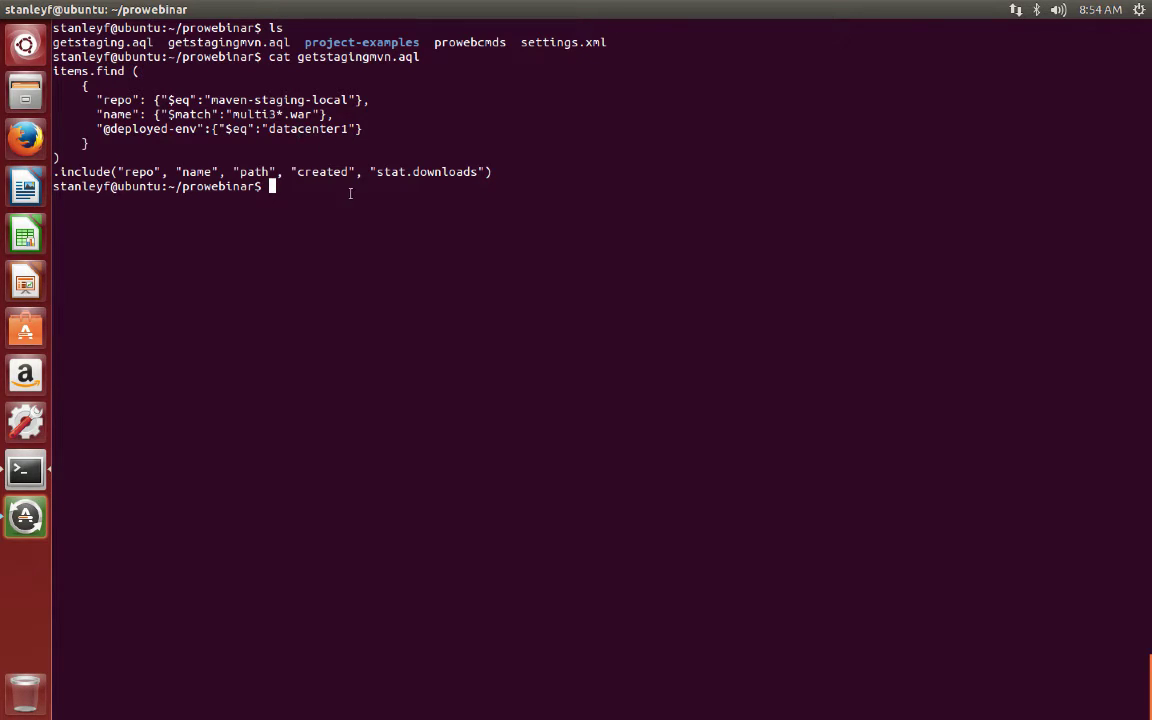
Step: Start a nano command for the getstaging file, using Tab completion
text(nano)
key(BackSpace)
key(BackSpace)
key(BackSpace)
text(no p)
key(BackSpace)
text(get)
key(Tab)
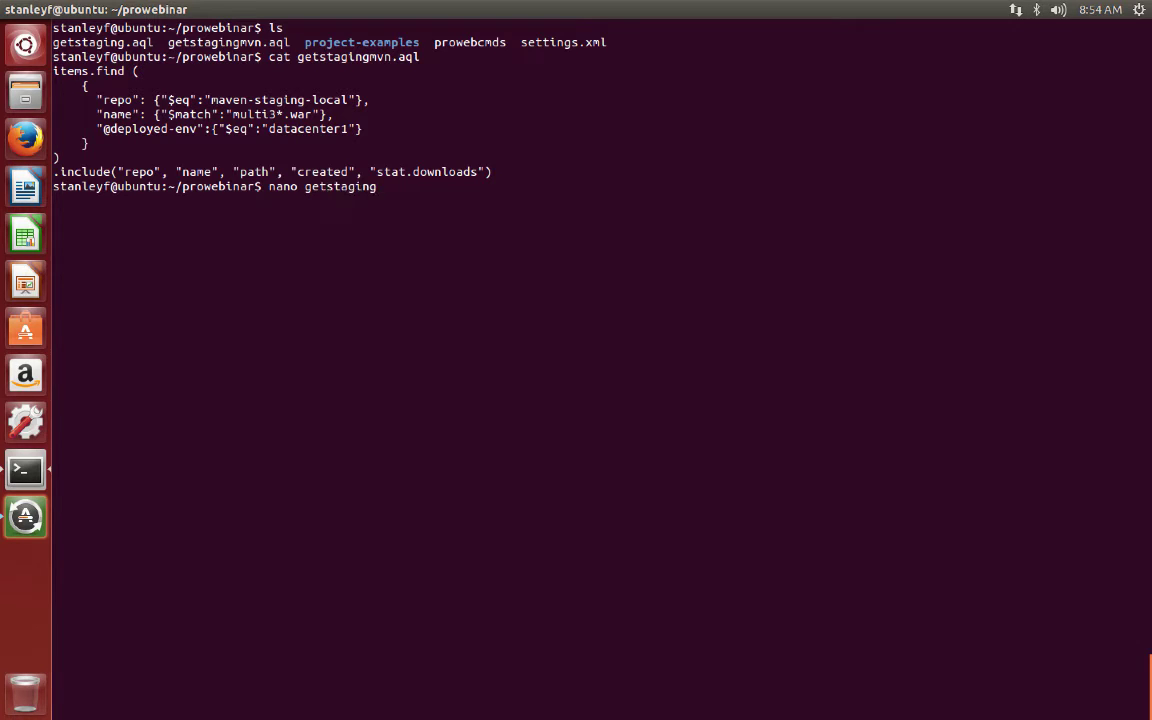
Step: In nano, change datacenter1 to datacenter-sunnyvale in getstagingmvn.aql, save, and exit
text(mvn.aql)
key(Return)
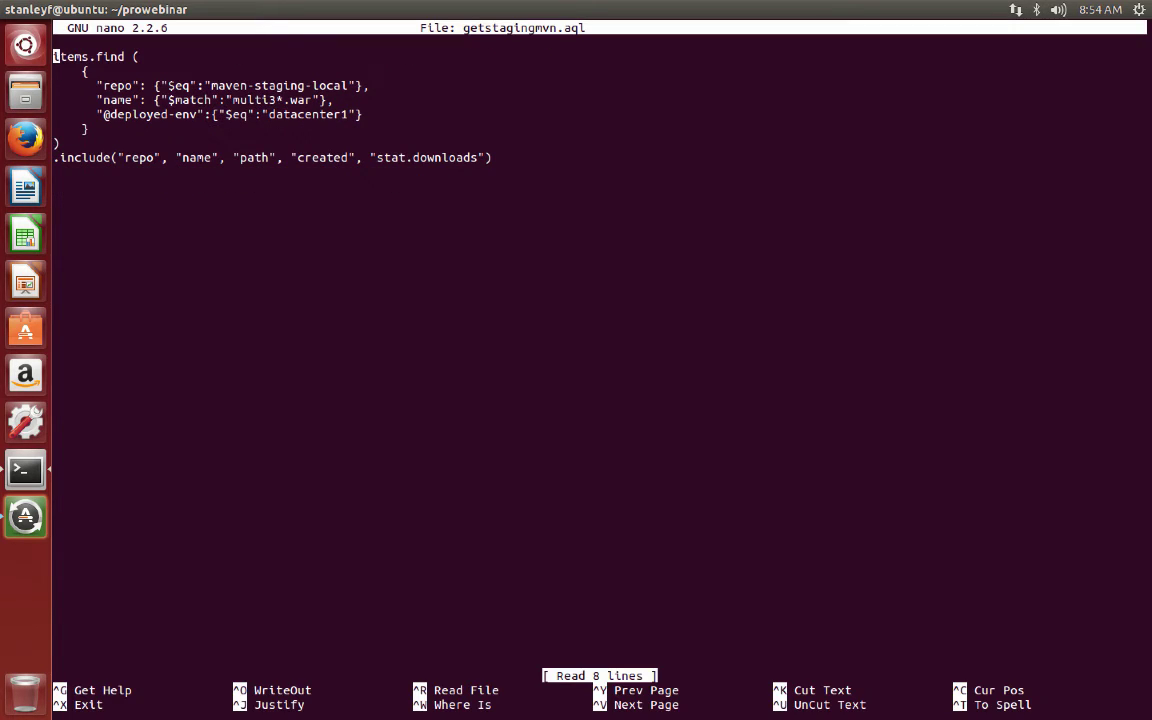
key(Down)
key(Down)
key(Down)
key(Down)
key(Right)
key(Right)
key(Right)
key(Right)
key(Right)
key(Right)
key(Right)
key(Right)
key(Right)
key(Right)
key(Right)
key(Right)
key(Right)
key(Right)
key(Right)
key(Right)
key(Right)
key(Right)
key(Right)
key(Right)
key(Right)
key(Right)
key(Right)
key(Right)
key(Right)
key(Right)
key(Right)
key(Right)
key(Right)
key(Right)
key(Right)
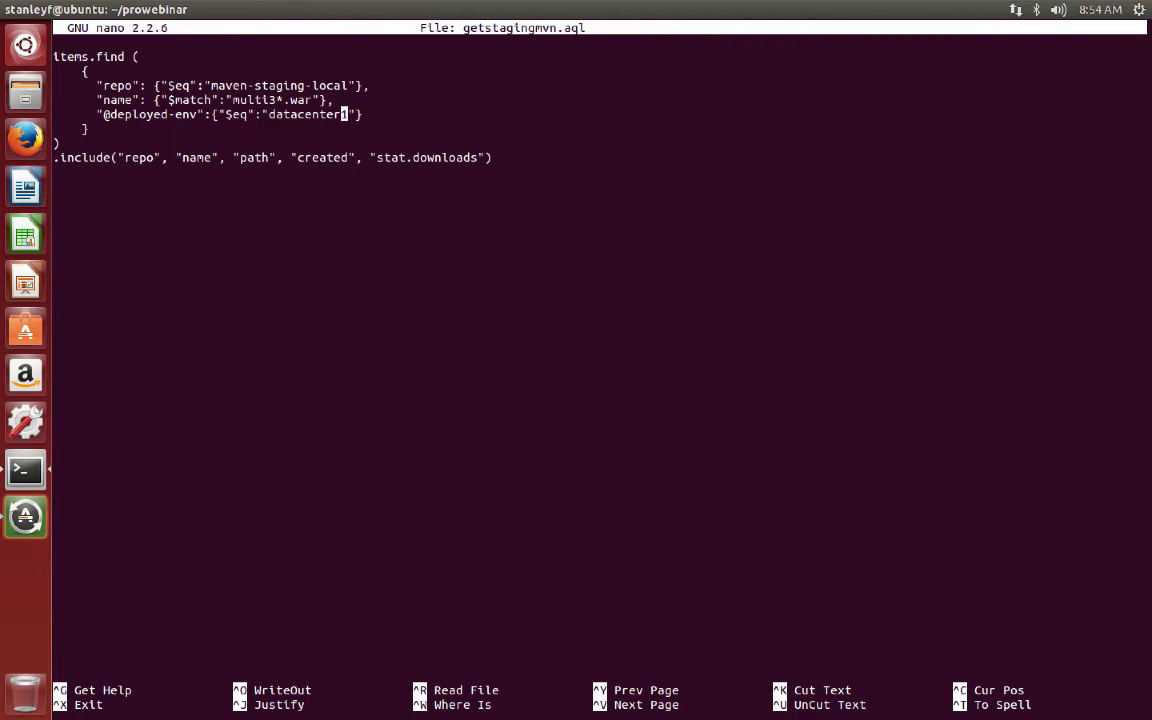
key(Delete)
text(-sunnyvale)
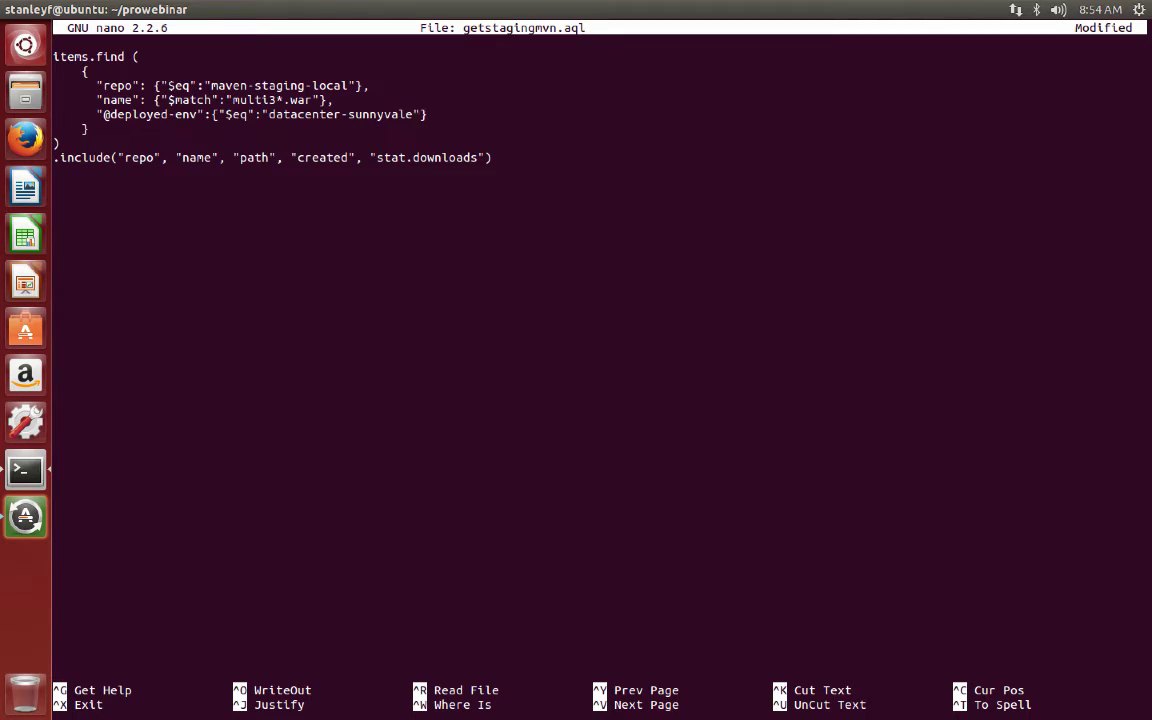
key(ctrl+o)
key(Return)
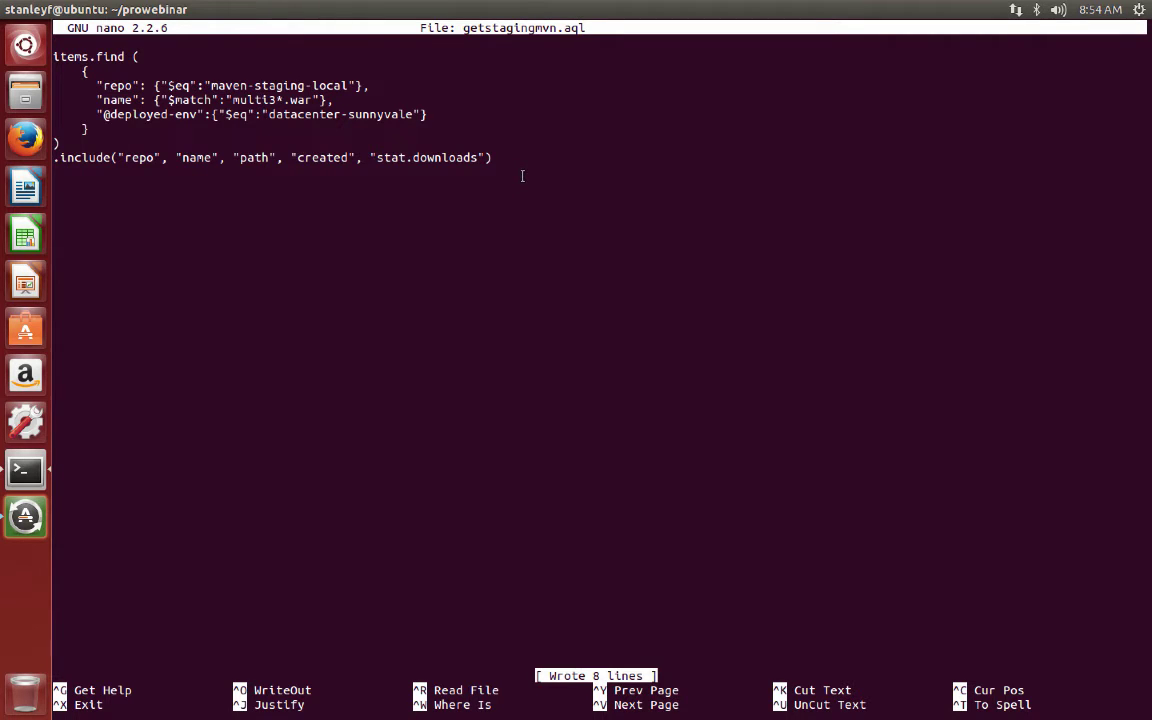
key(ctrl+x)
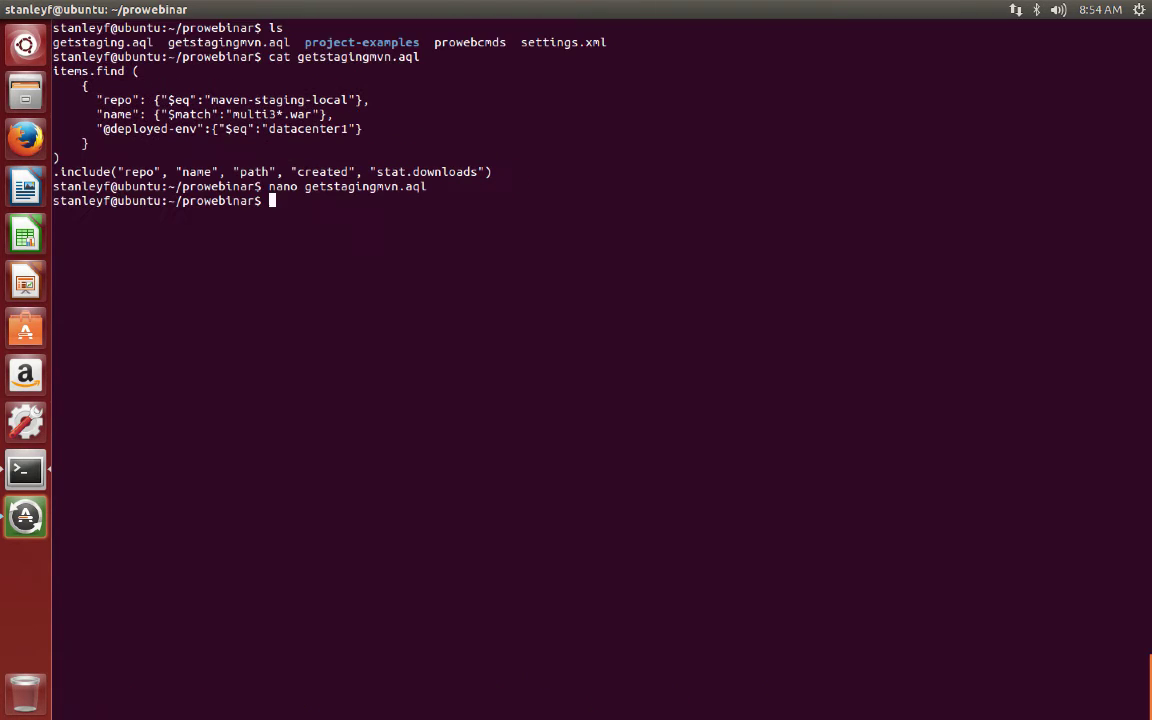
Step: Print prowebcmds and copy the AQL search curl command
key(Return)
key(Return)
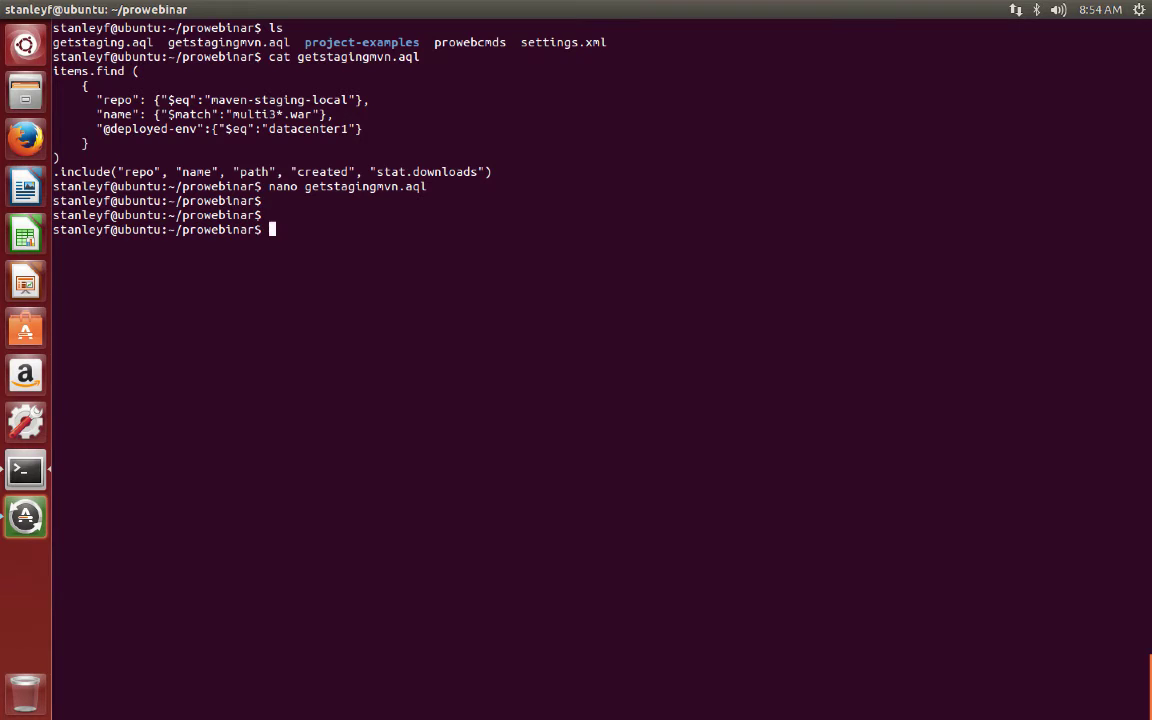
text(cat proweb)
key(Tab)
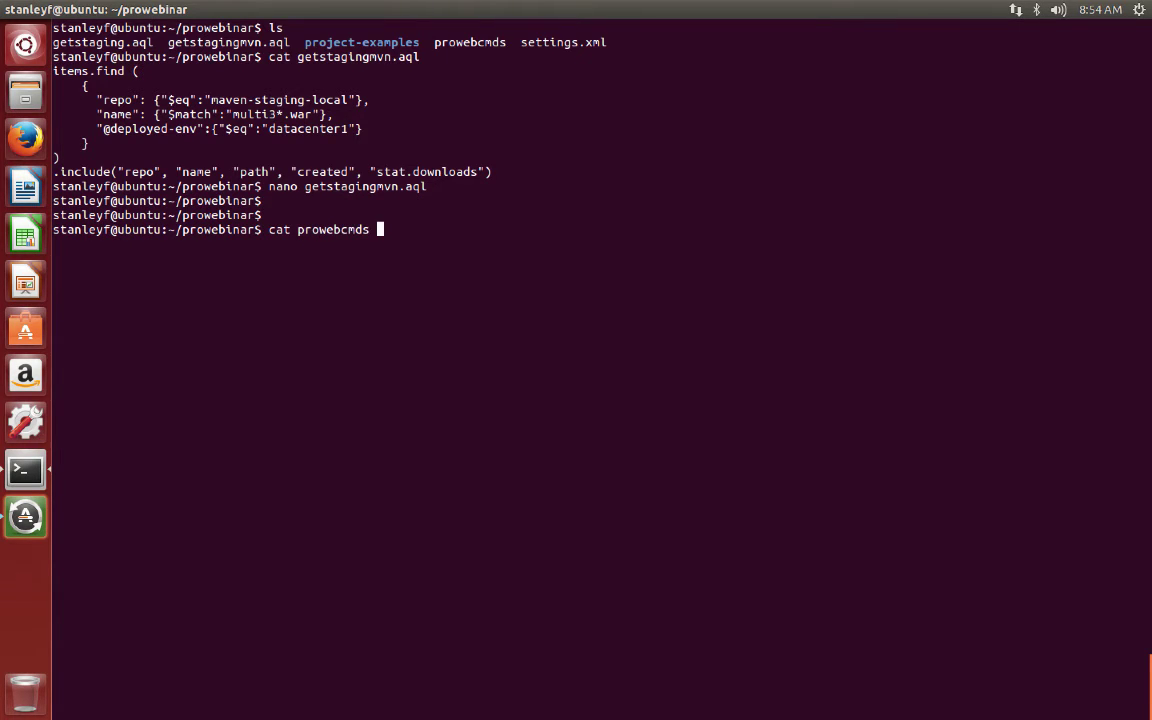
key(Return)
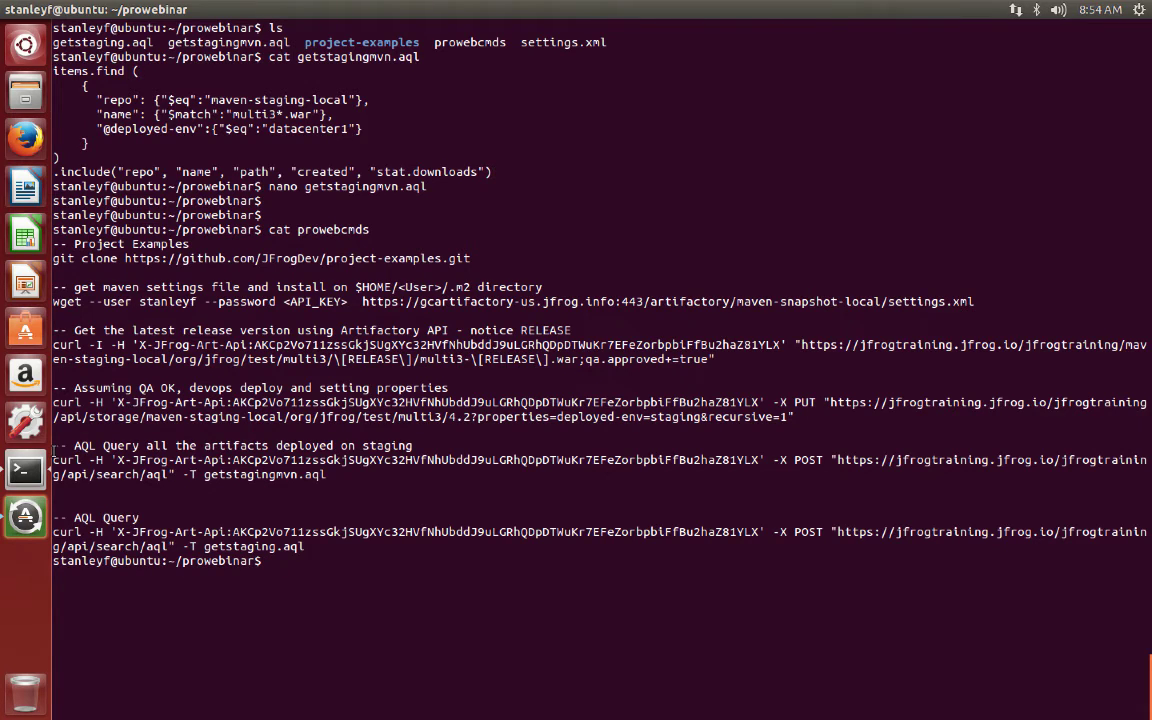
drag(52, 460, 333, 474)
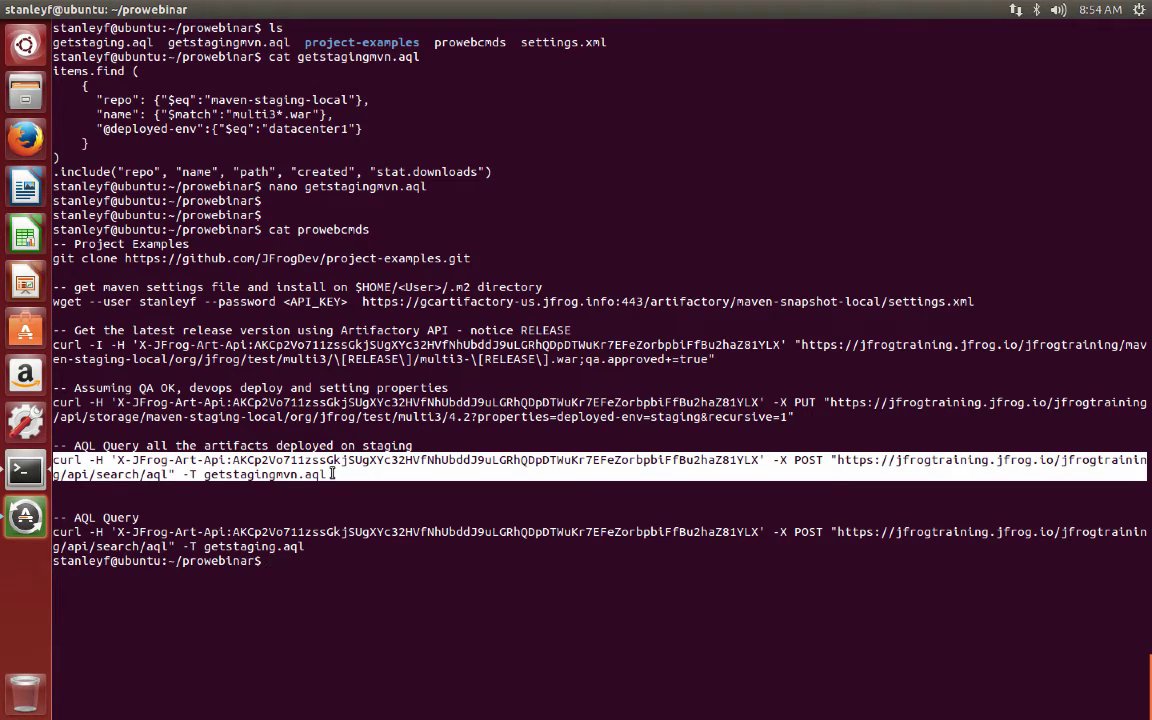
right_click(244, 474)
click(261, 496)
click(312, 571)
Step: Clear the screen and paste-run the AQL search, which returns multi3-9.4.war
text(clear)
key(Return)
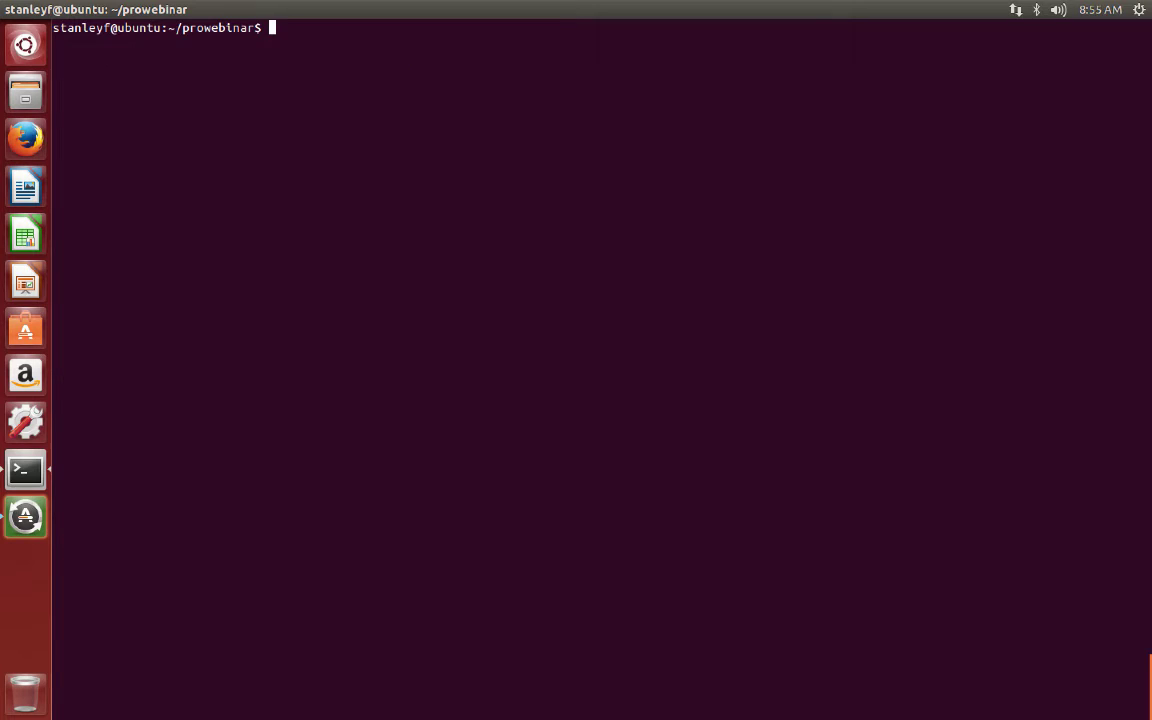
right_click(272, 30)
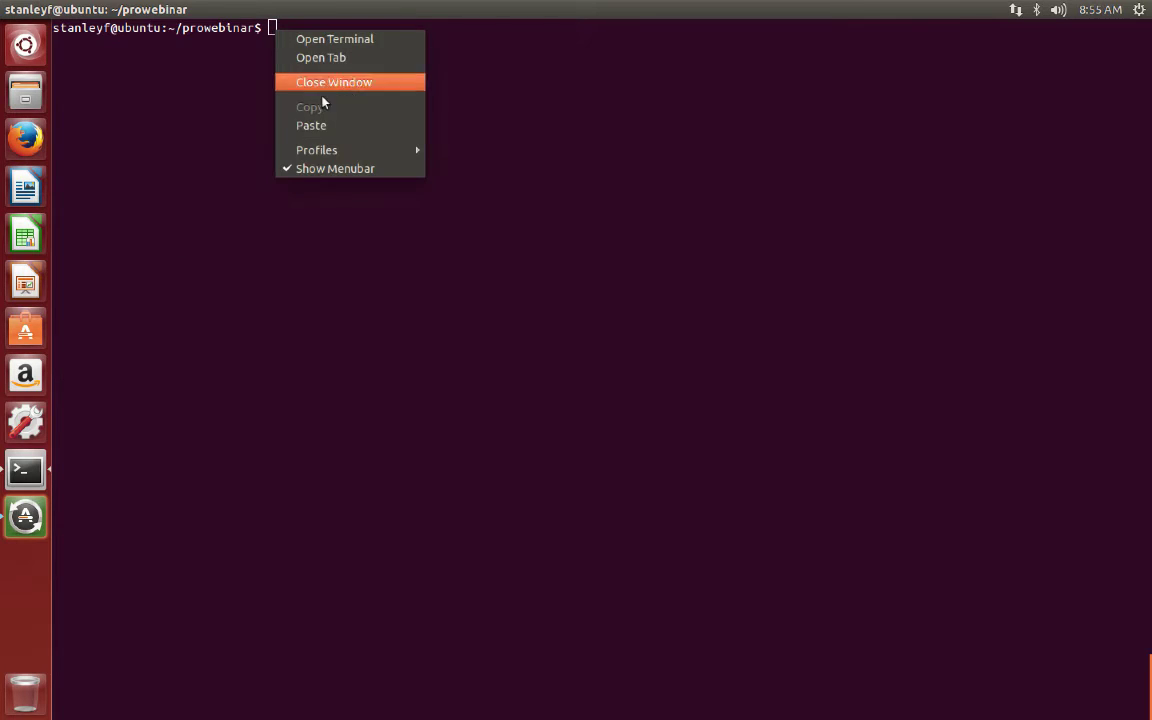
click(311, 125)
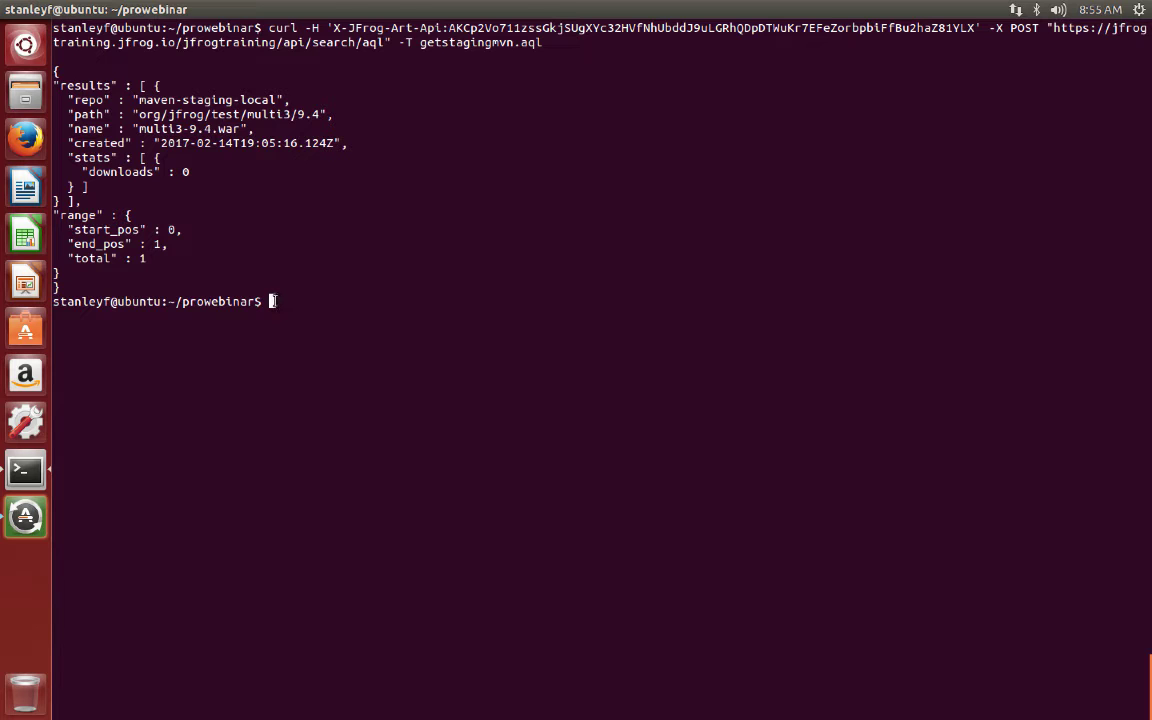
key(super+Tab)
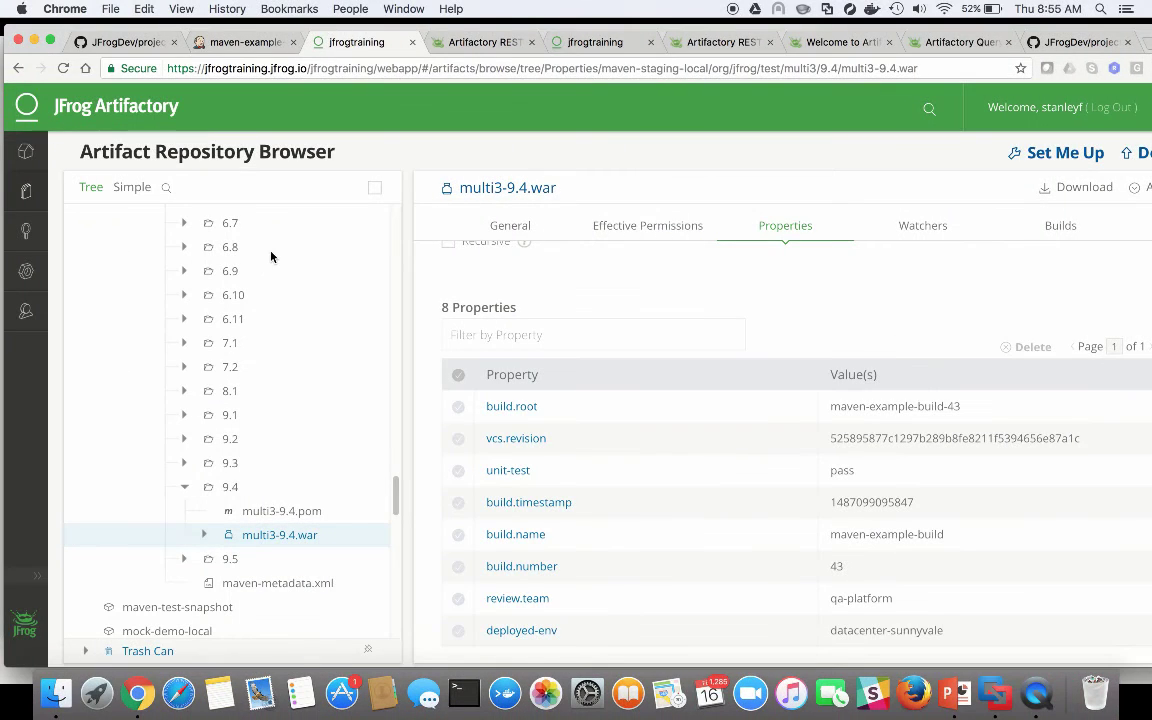
key(super+Tab)
key(super+Tab)
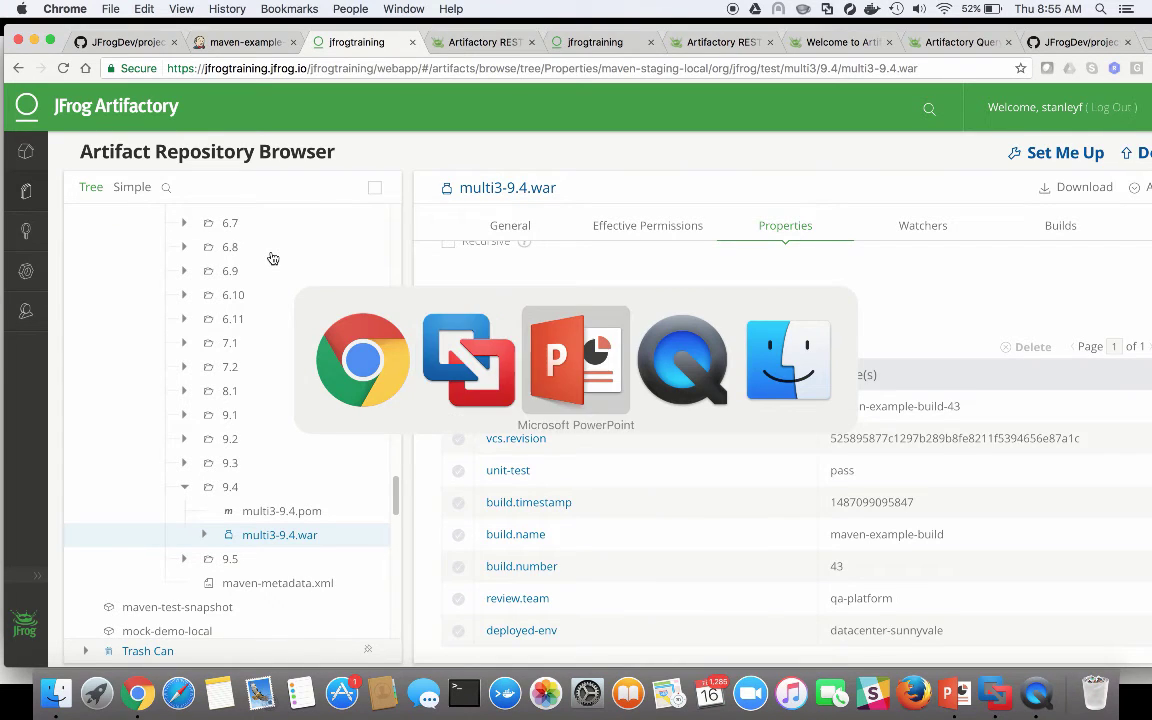
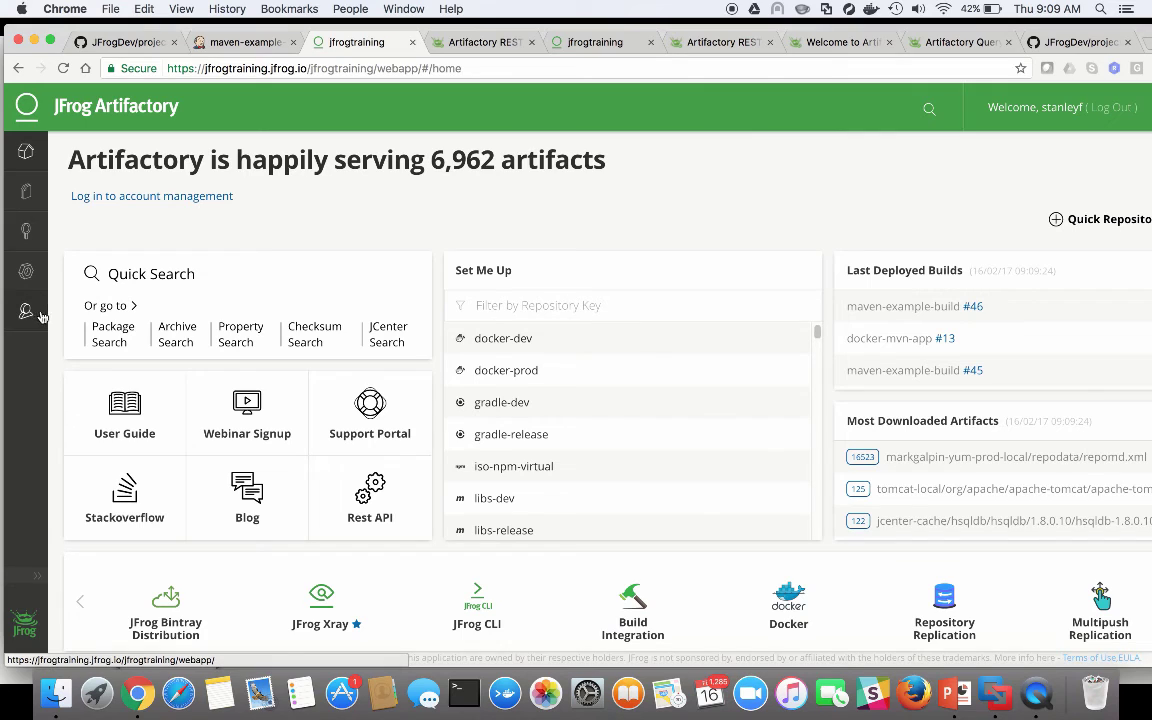
Step: Load the gcartifactory-us.jfrog.info Artifactory instance in a new Chrome tab
click(25, 312)
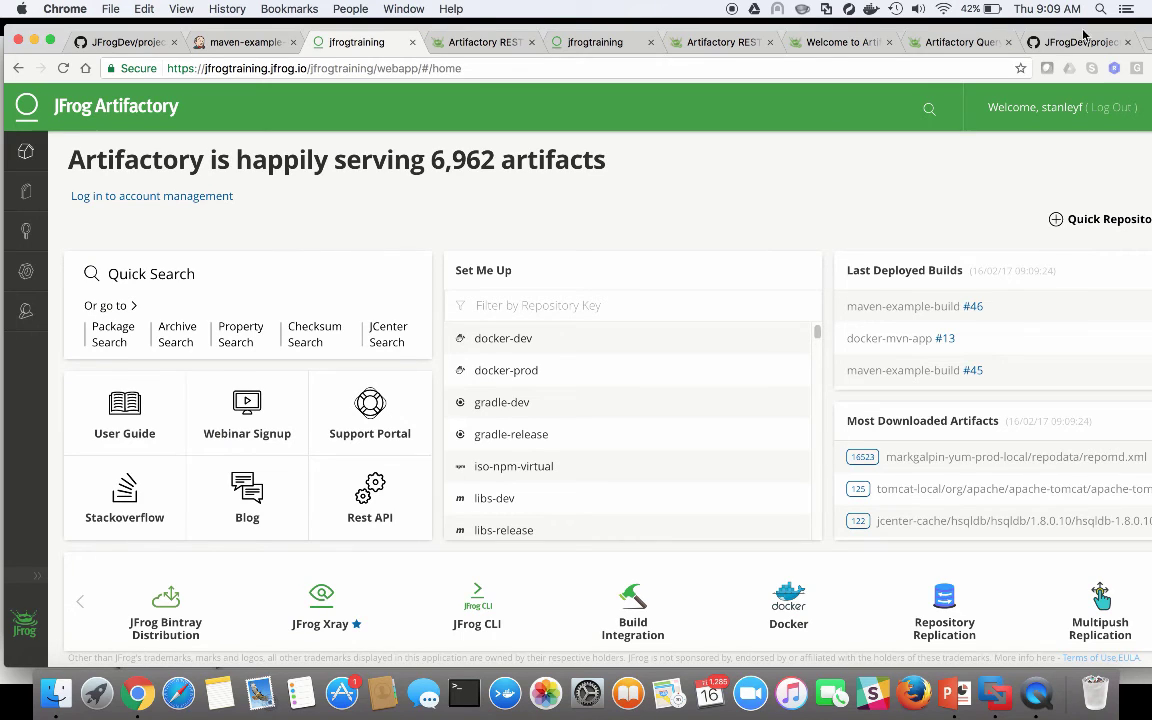
click(1148, 46)
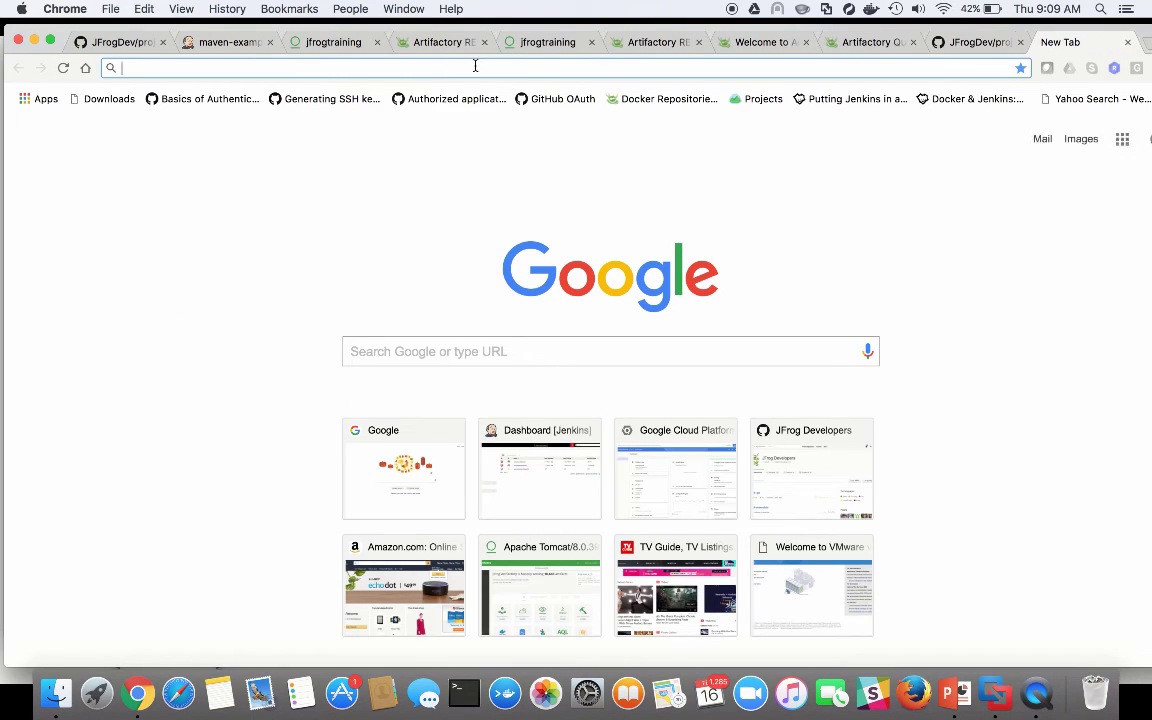
text(gc)
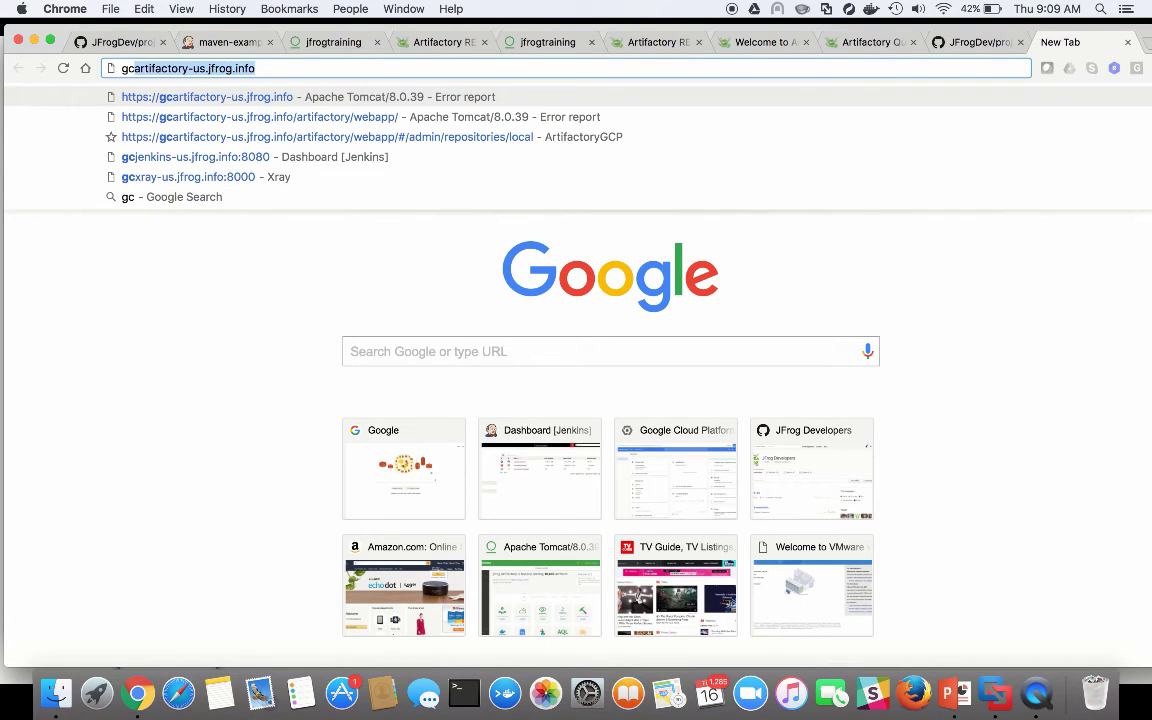
key(Return)
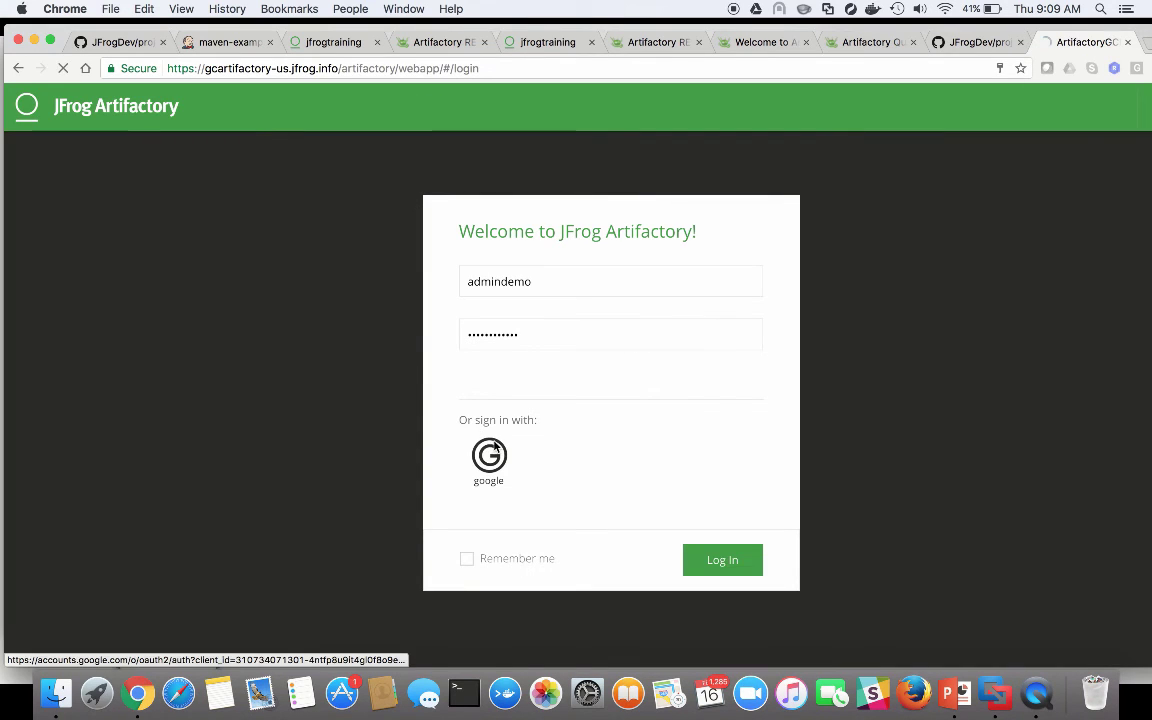
Step: Sign in to gcartifactory-us and open Admin's Reverse Proxy configuration page
click(491, 455)
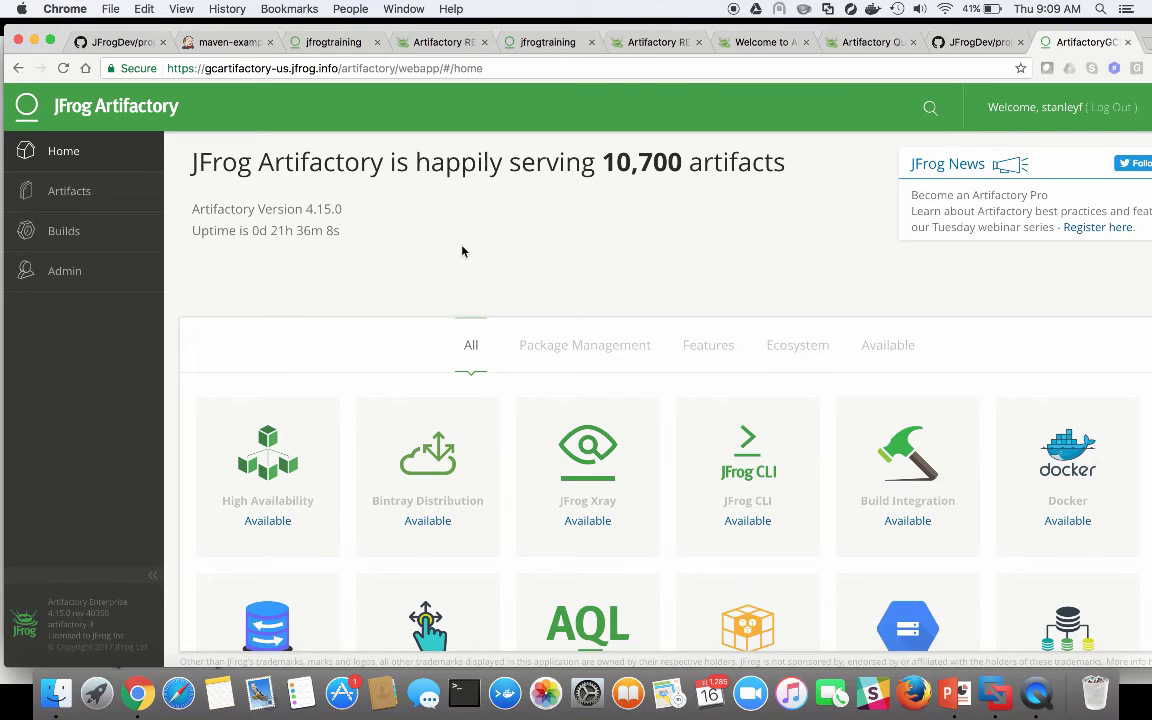
click(66, 272)
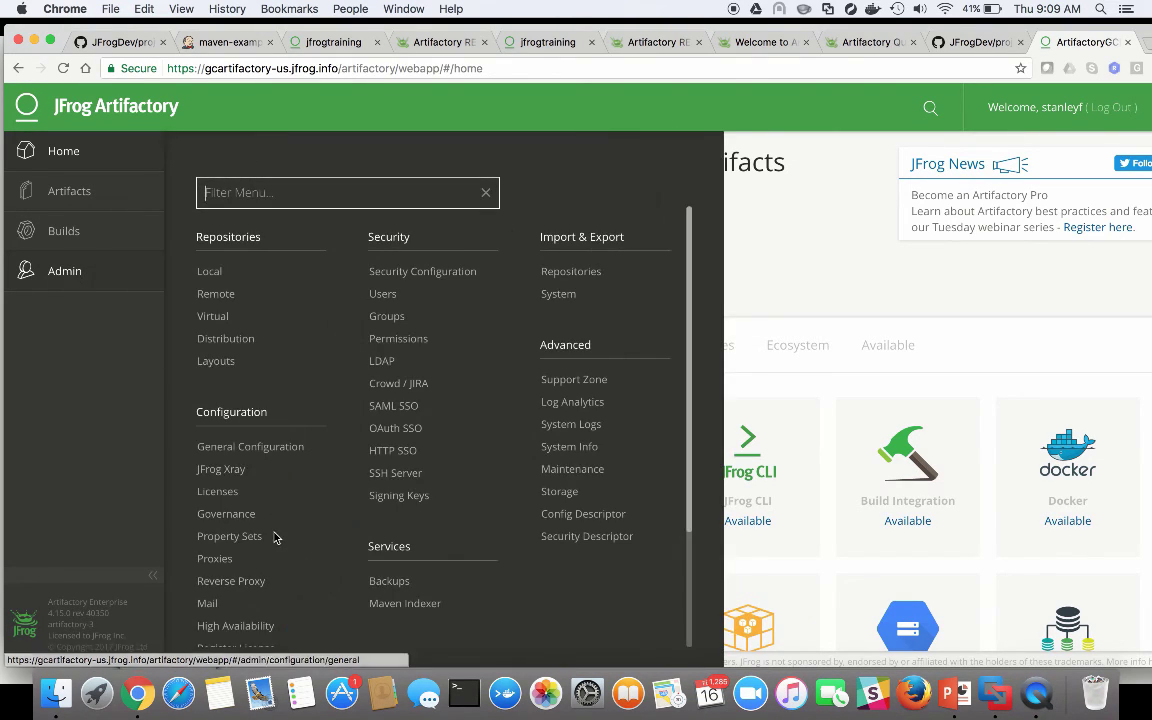
click(231, 581)
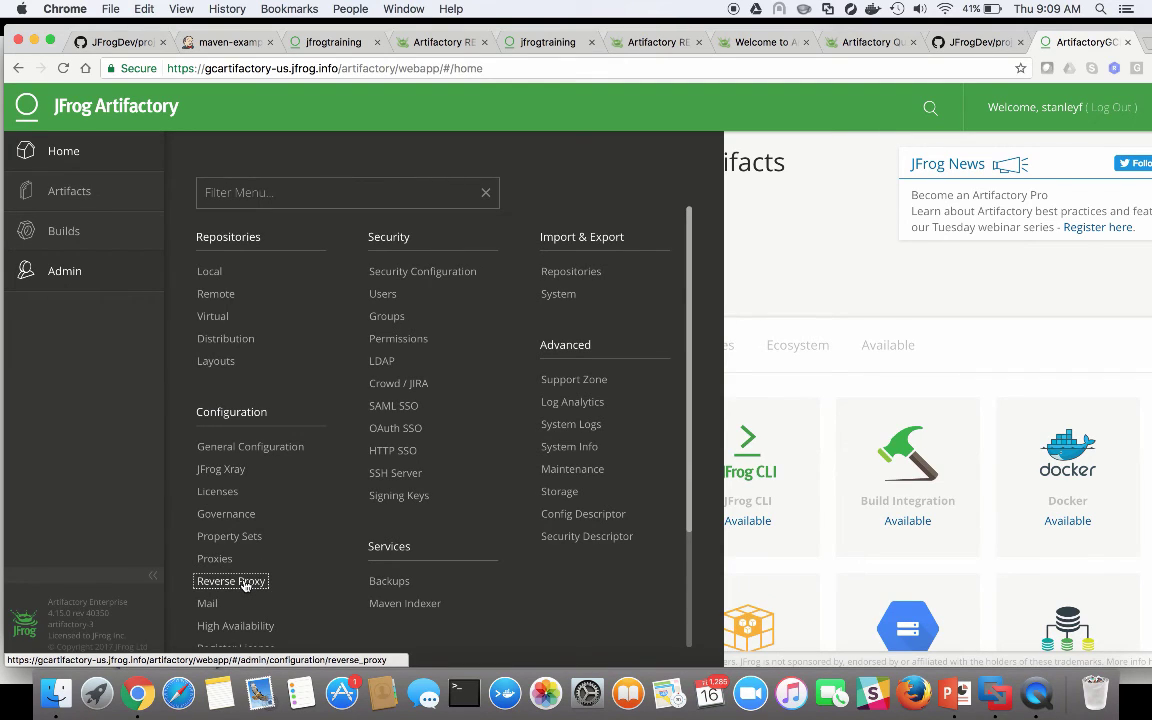
mouse_move(245, 585)
mouse_down()
mouse_move(134, 514)
mouse_move(265, 584)
mouse_up()
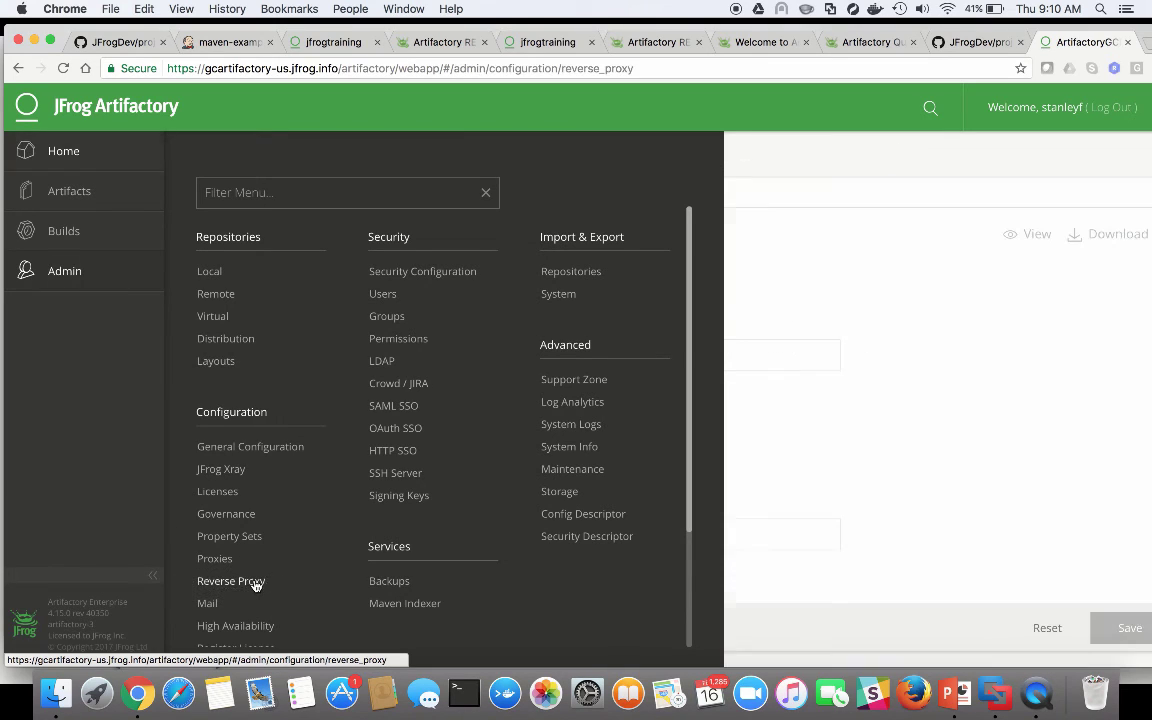
click(255, 584)
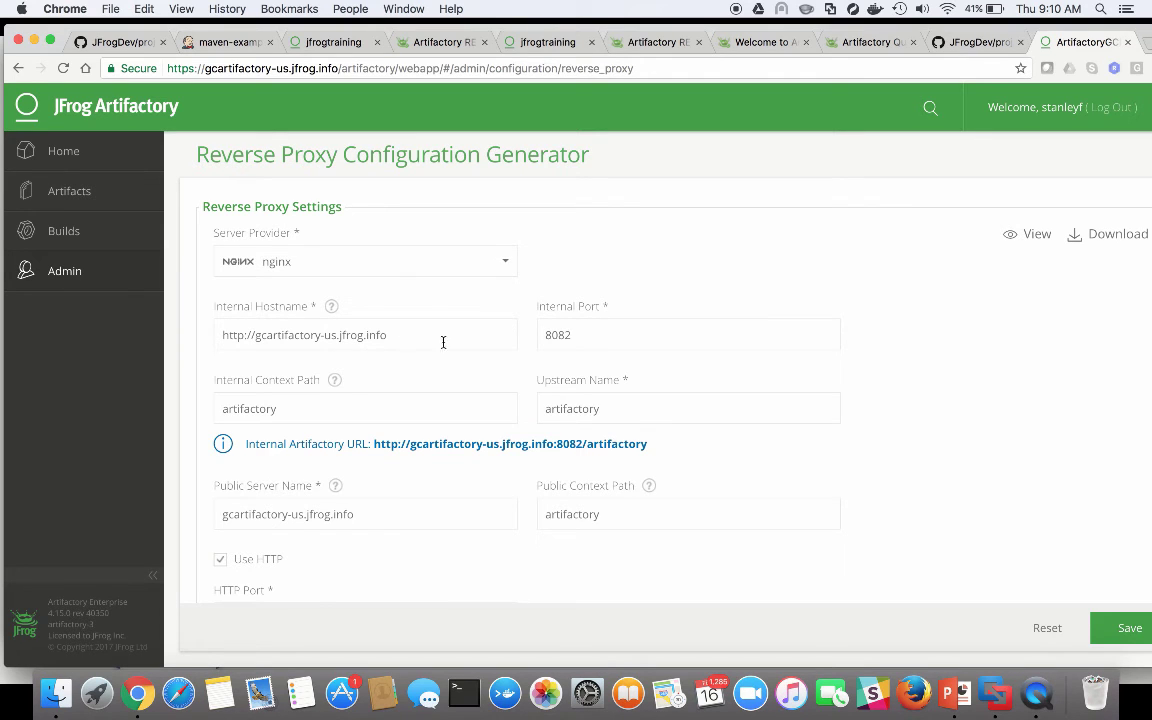
Step: Switch the Docker reverse proxy method to Sub Domain (*.gcartifactory-us.jfrog.info) and save
scroll(725, 458, down, 5)
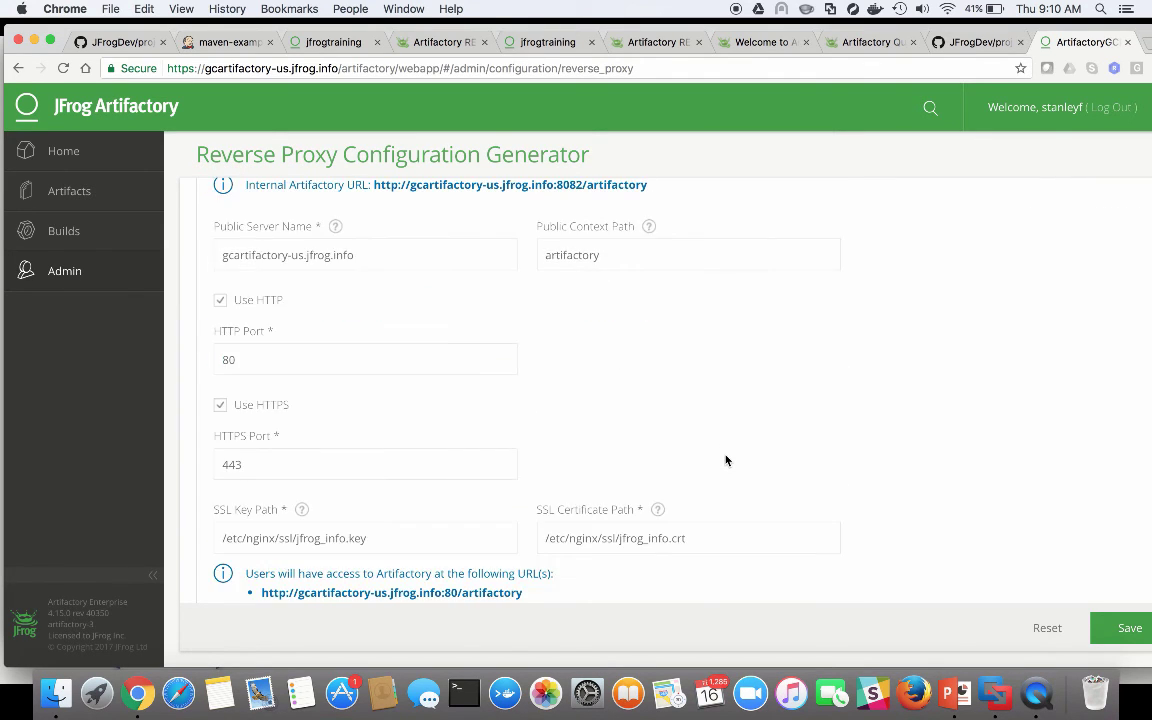
scroll(723, 461, down, 5)
scroll(639, 480, down, 1)
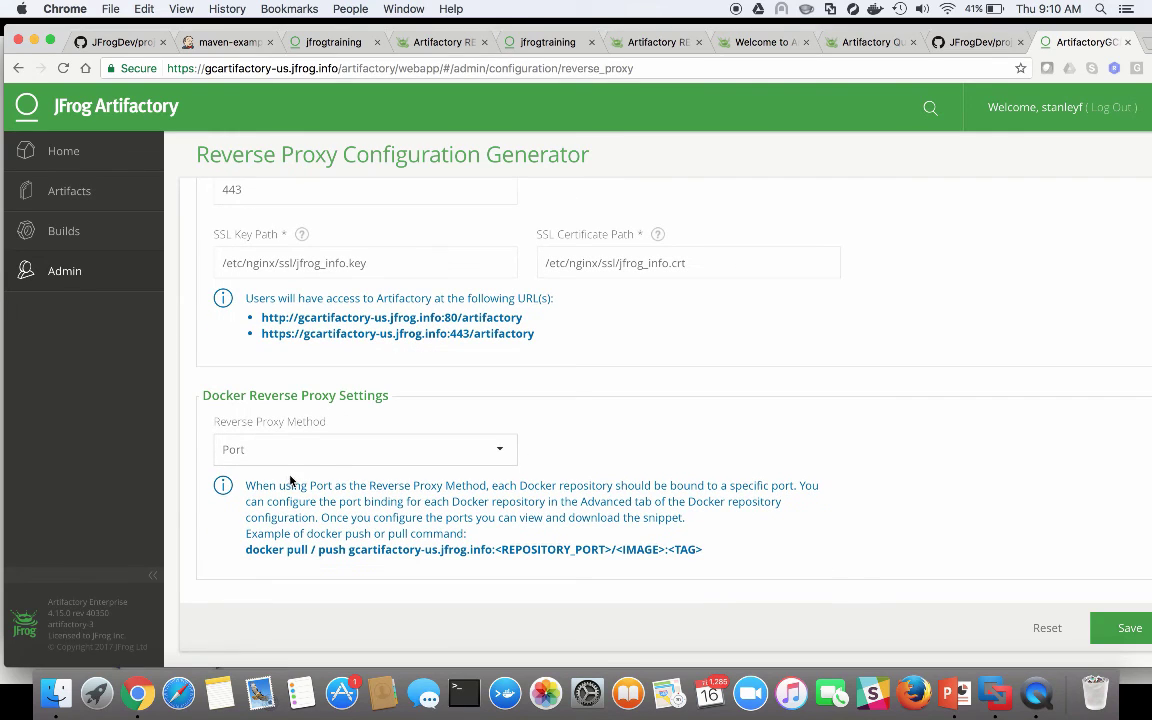
click(305, 459)
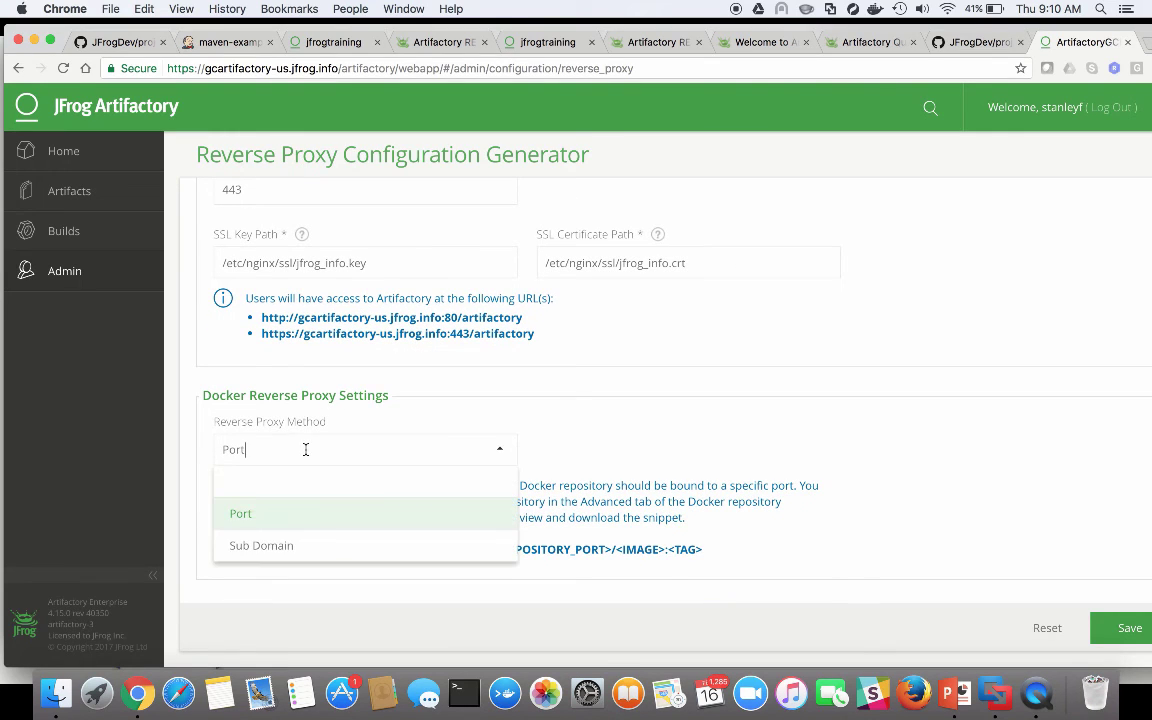
click(281, 546)
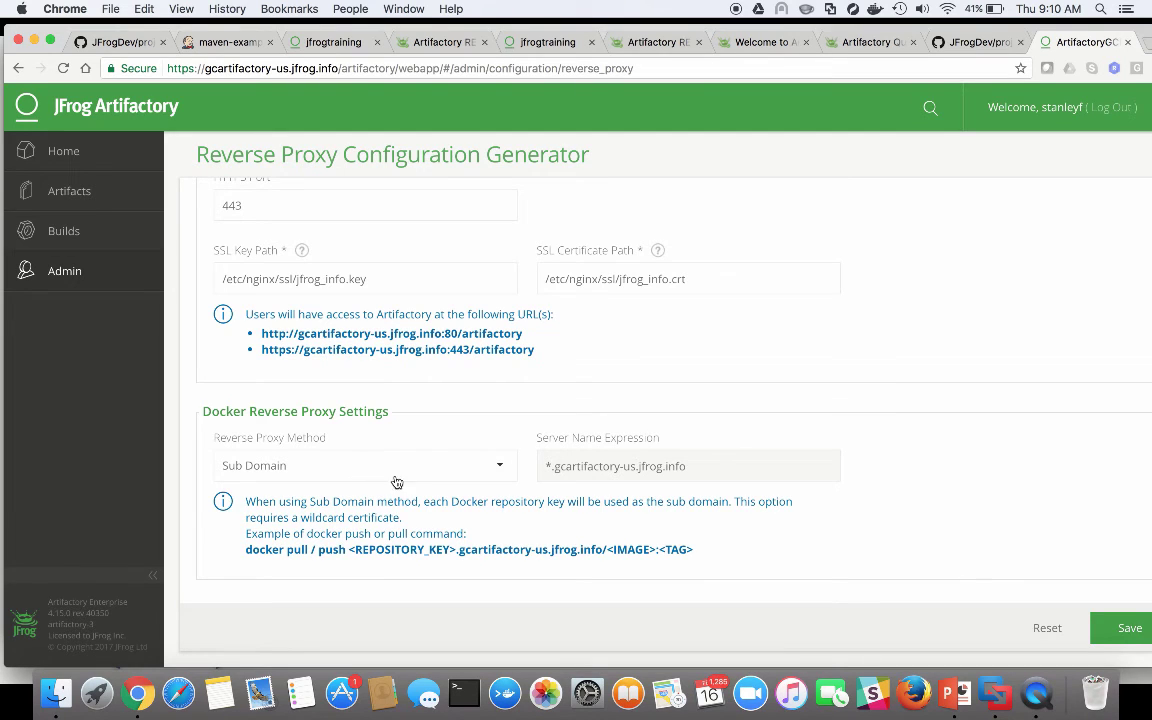
click(1123, 628)
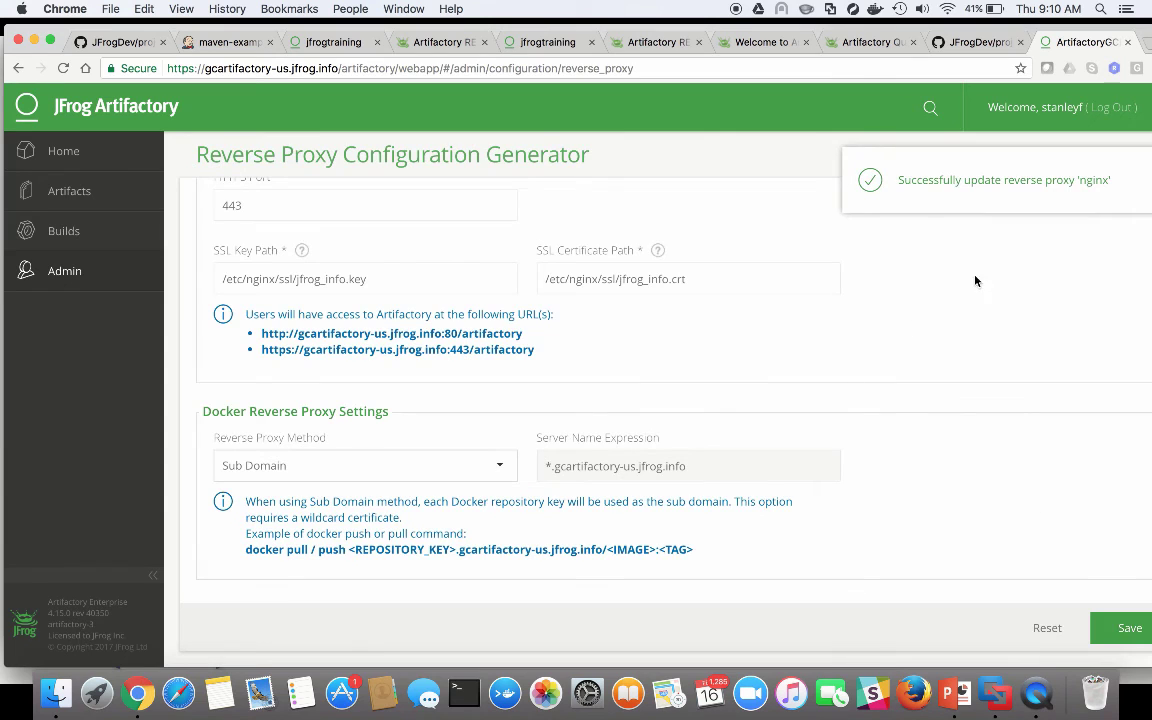
scroll(950, 302, up, 10)
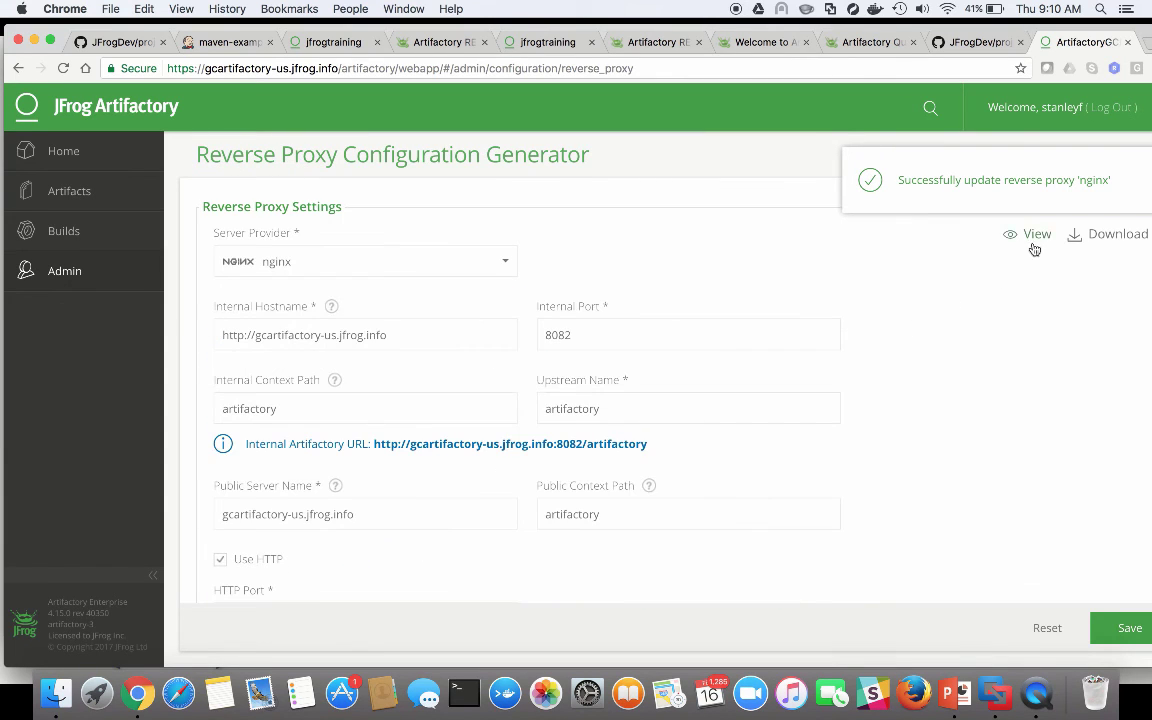
click(1037, 236)
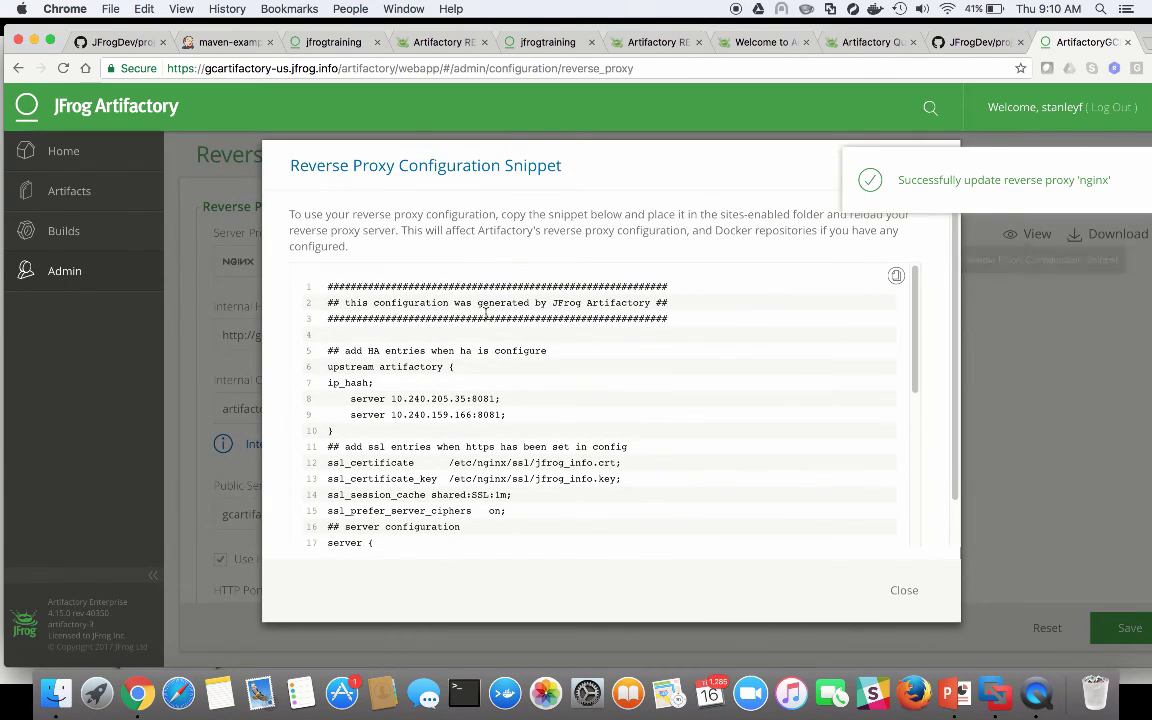
scroll(625, 441, down, 1)
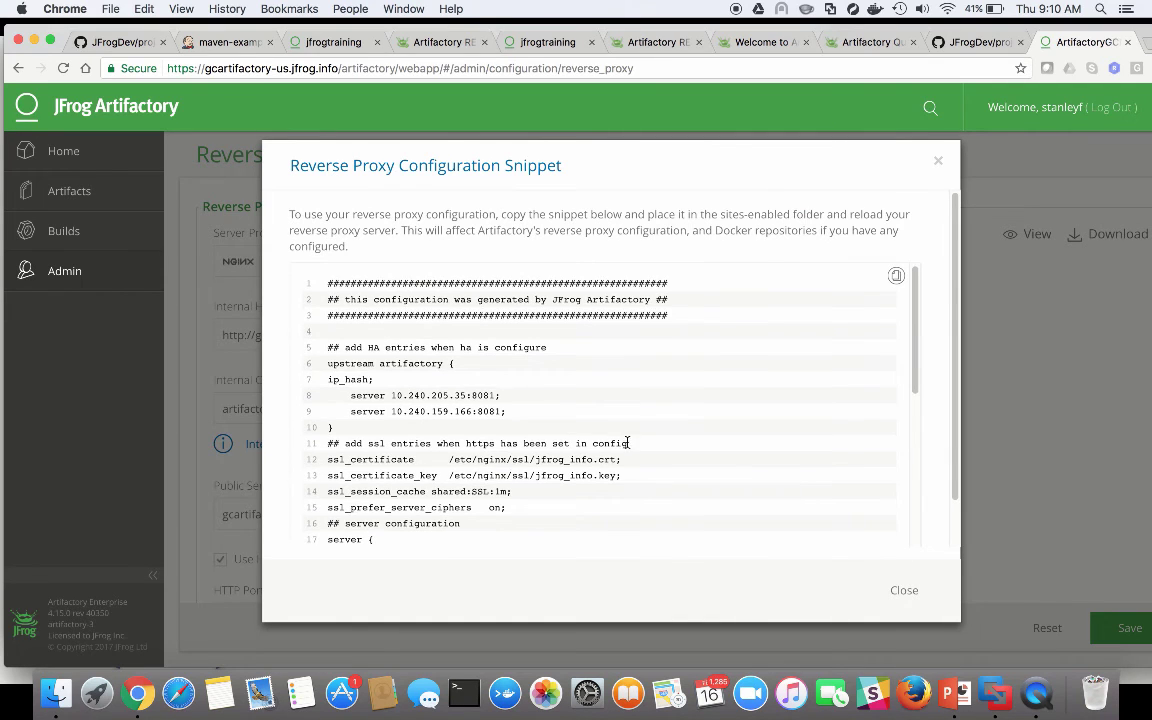
scroll(628, 443, down, 10)
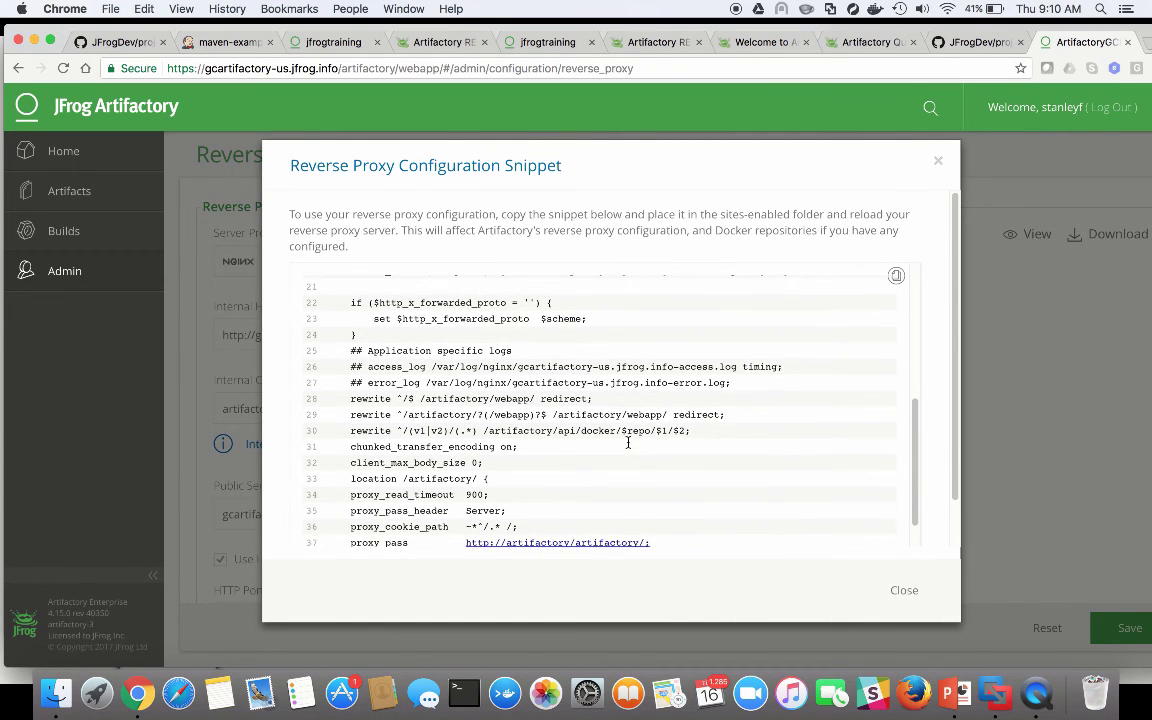
scroll(628, 443, down, 2)
scroll(628, 443, down, 3)
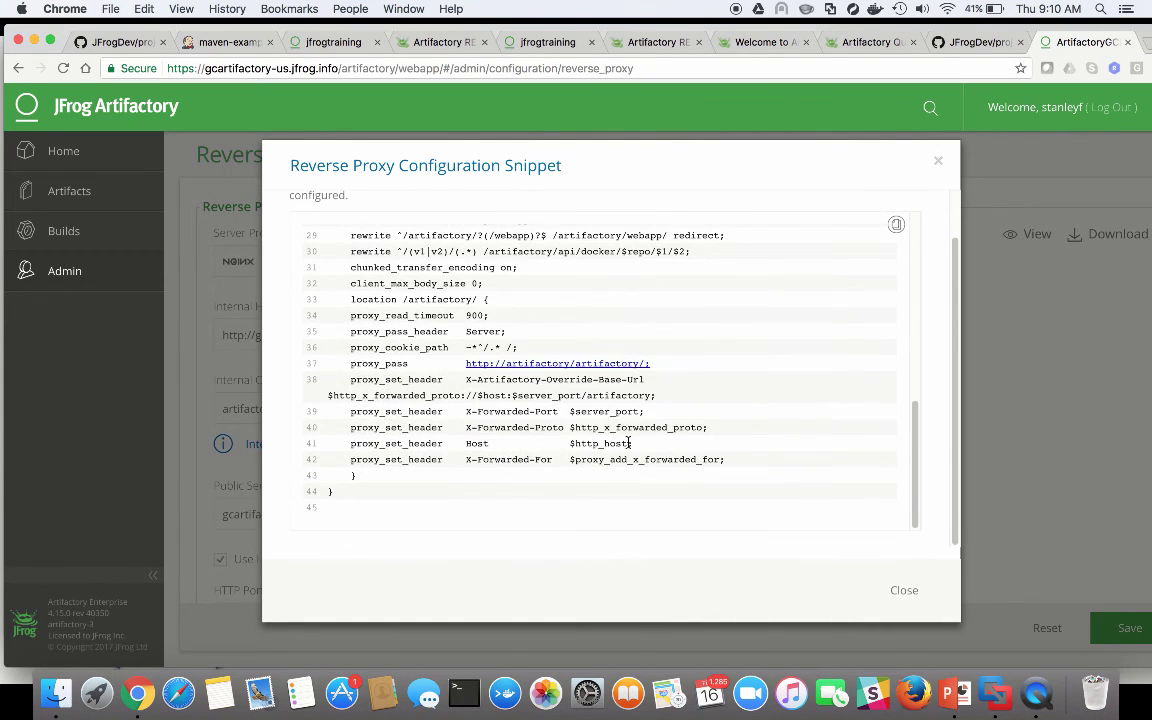
scroll(693, 403, up, 10)
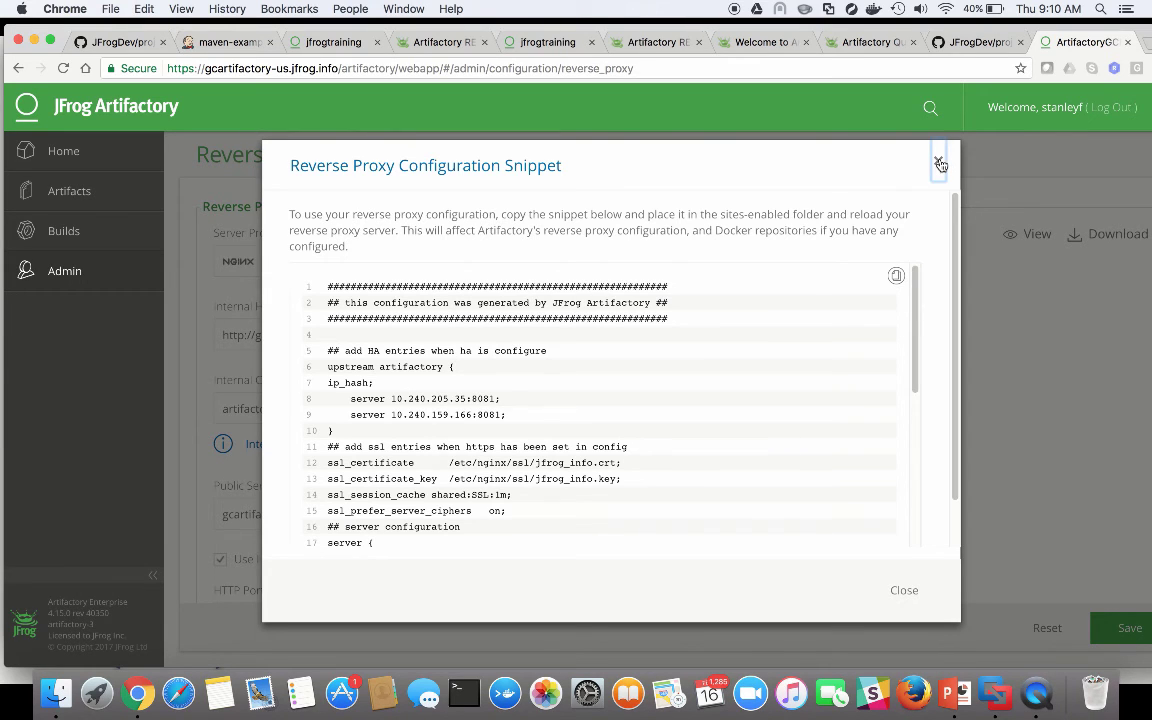
click(940, 162)
scroll(543, 520, down, 10)
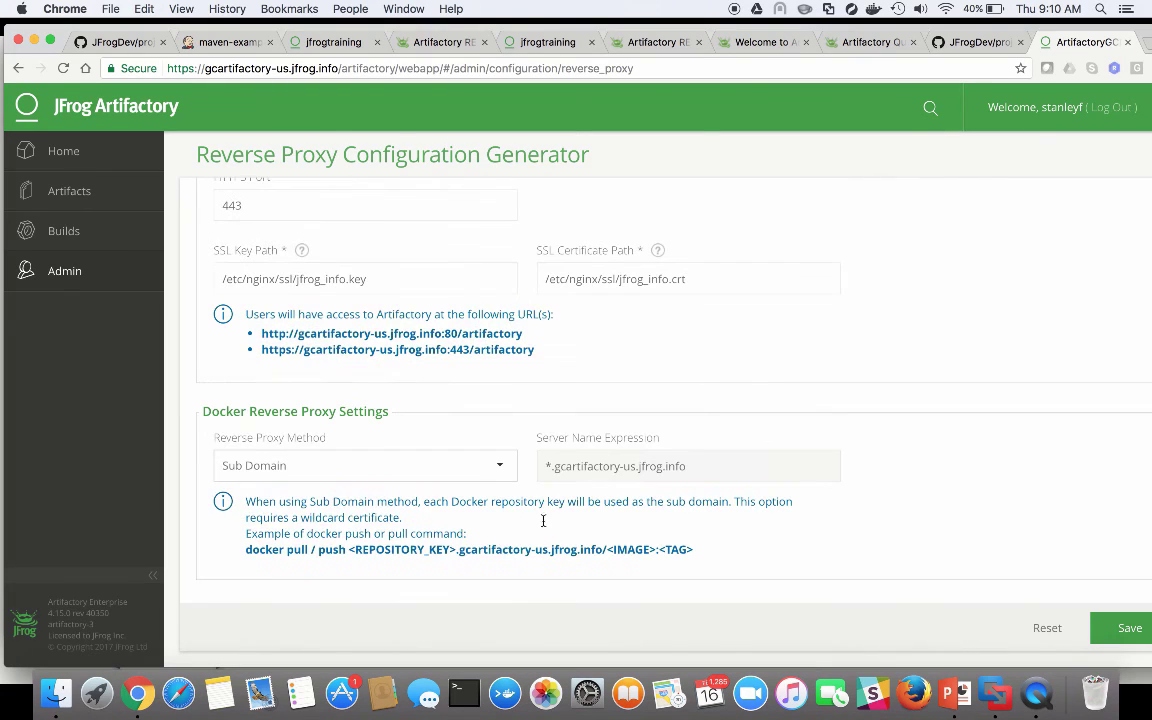
Step: Set the Docker reverse proxy method back to Port and save the configuration
click(400, 471)
click(311, 537)
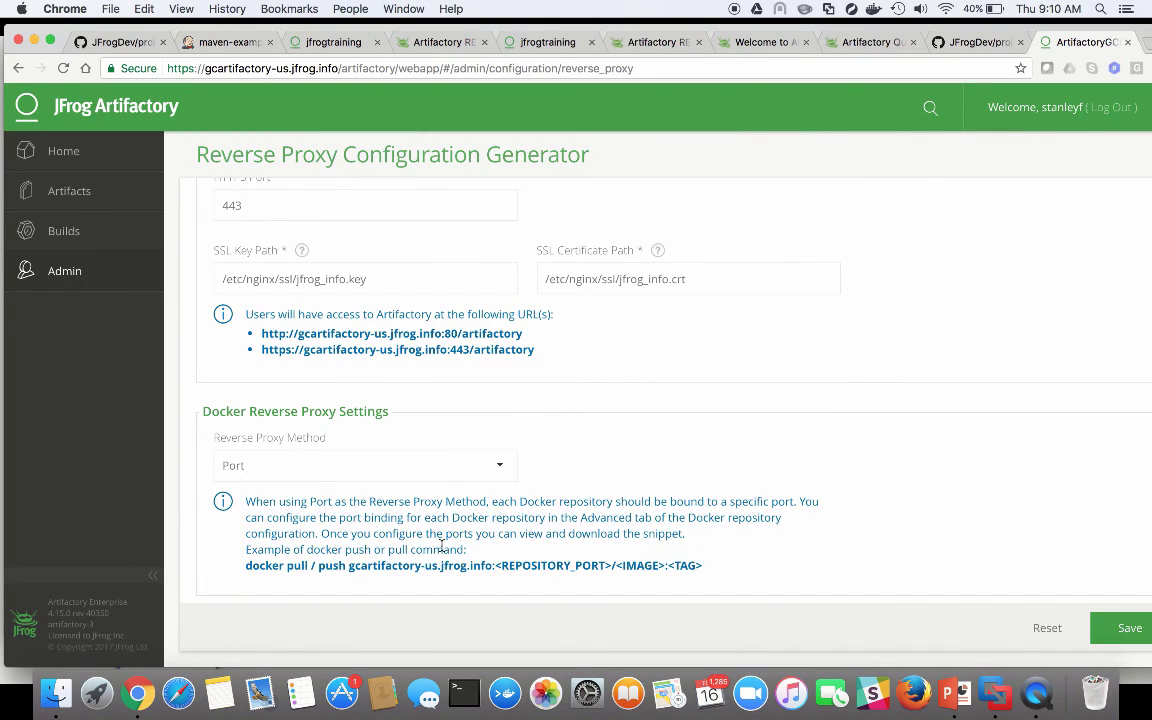
click(1100, 630)
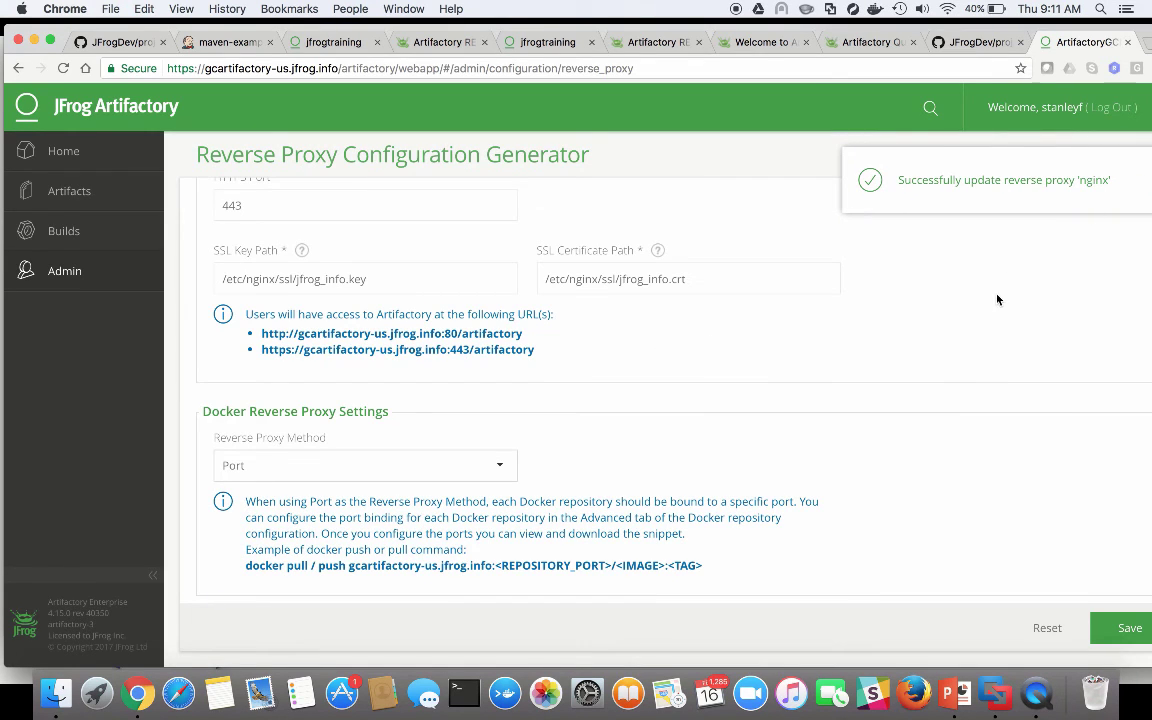
Step: Visit the Artifacts browser, then bring up the admin settings list
click(74, 194)
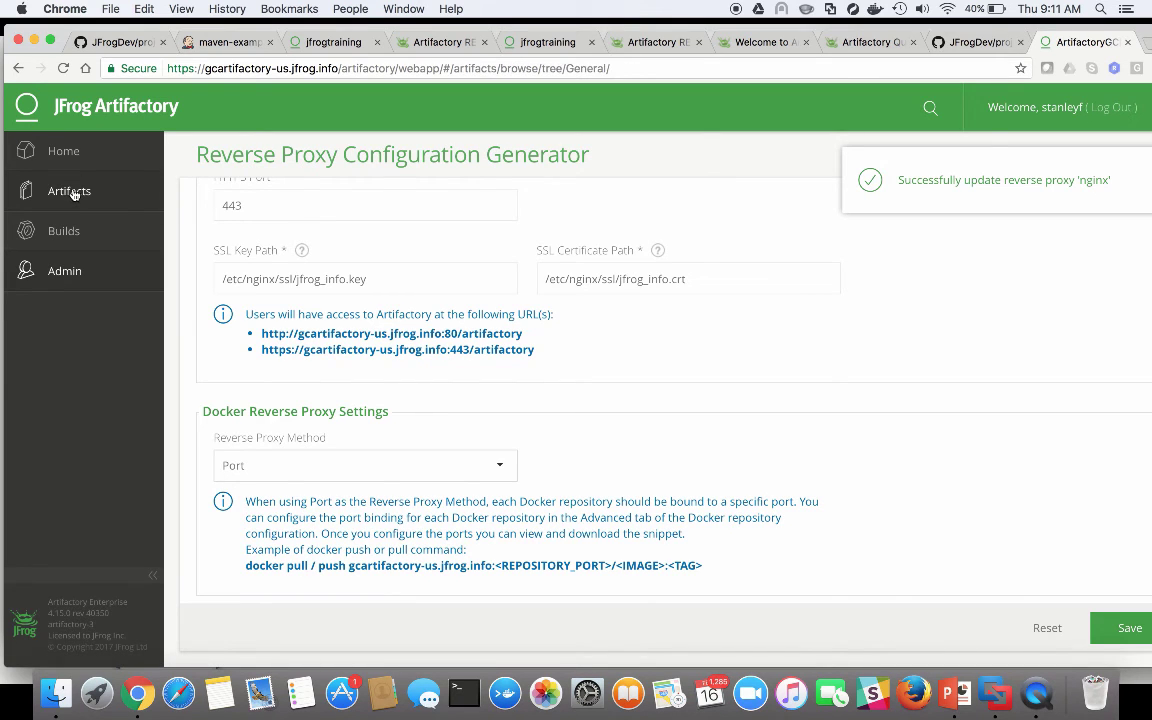
click(284, 244)
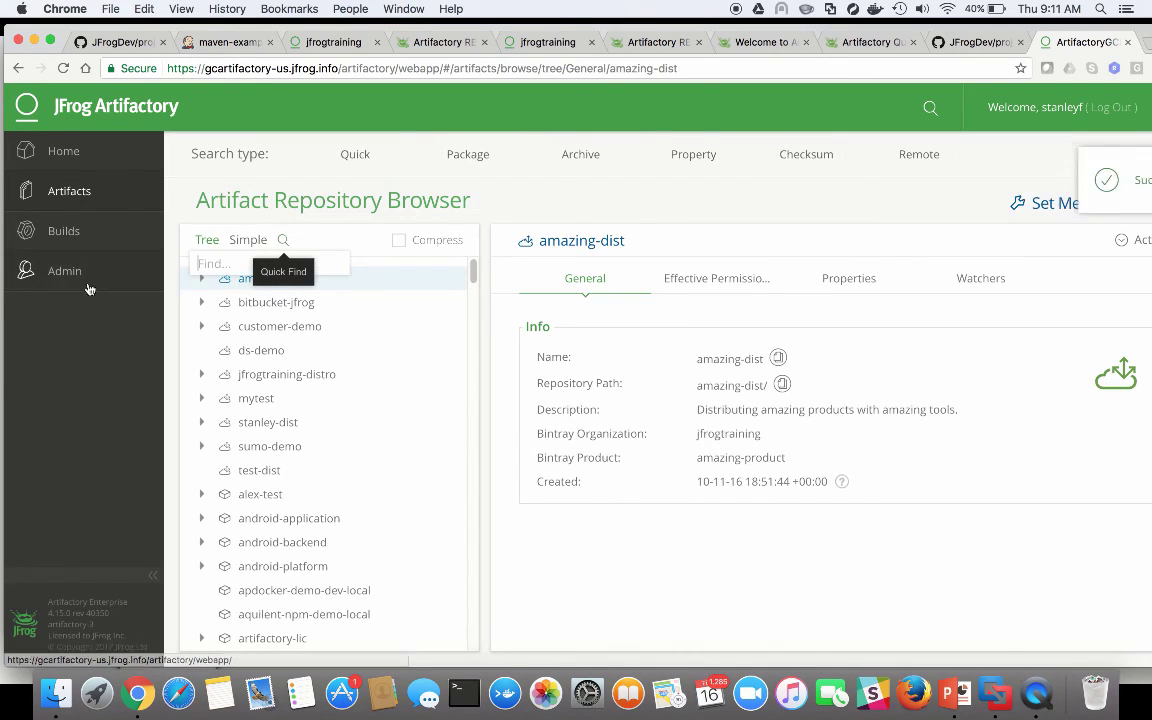
click(70, 272)
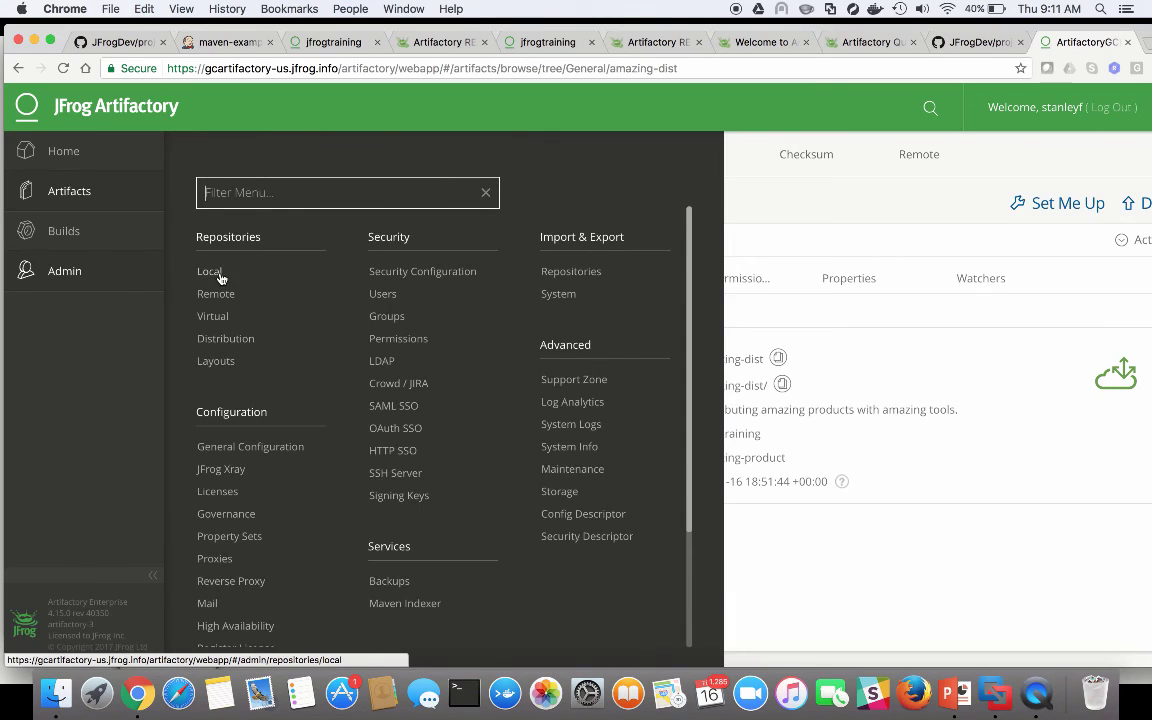
Step: Filter local repositories by 'docker' and open docker-local2's Advanced settings
click(236, 268)
click(250, 244)
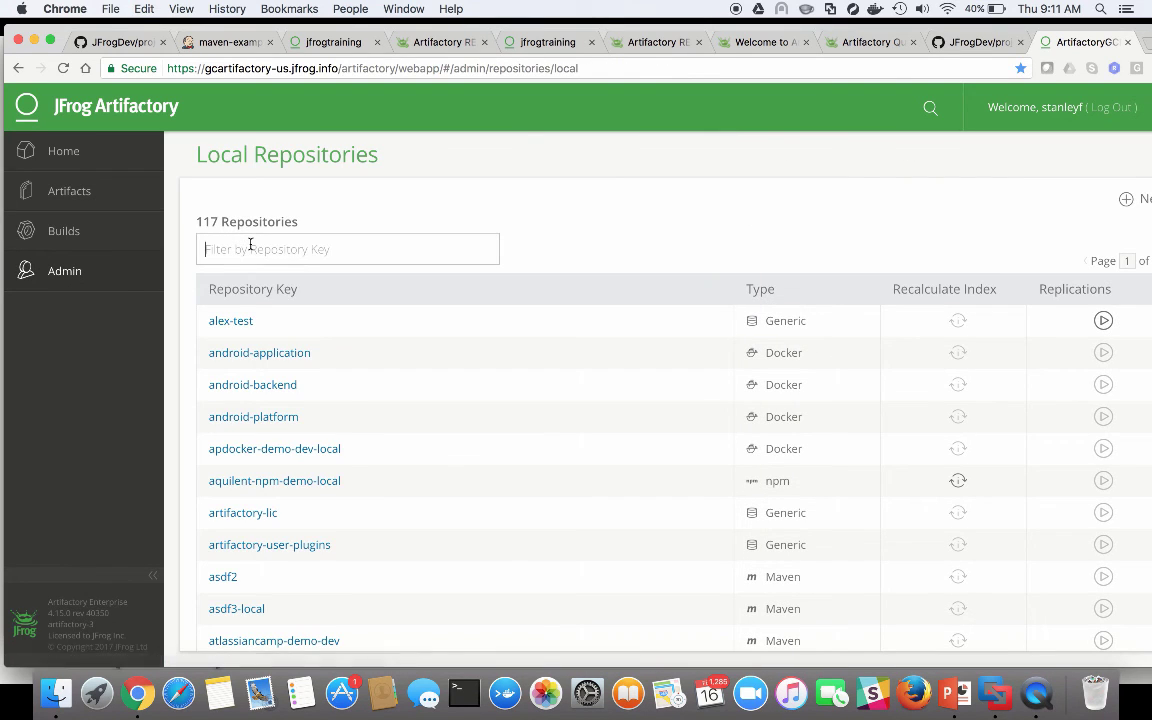
text(docker)
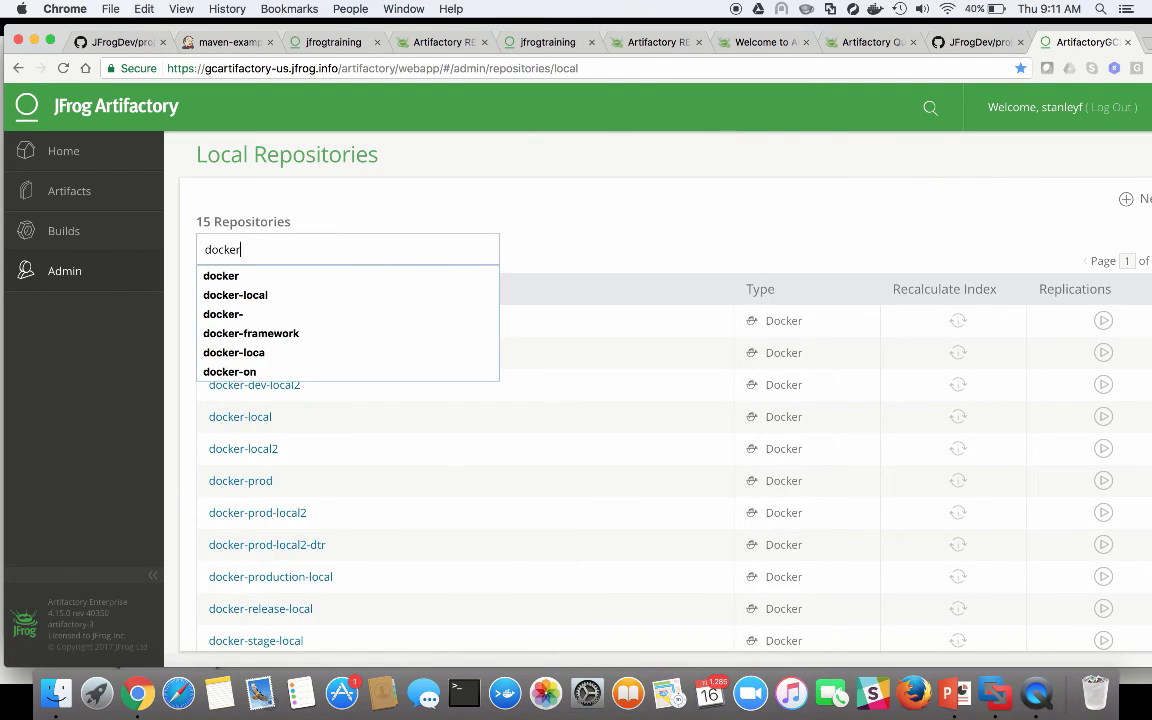
click(268, 453)
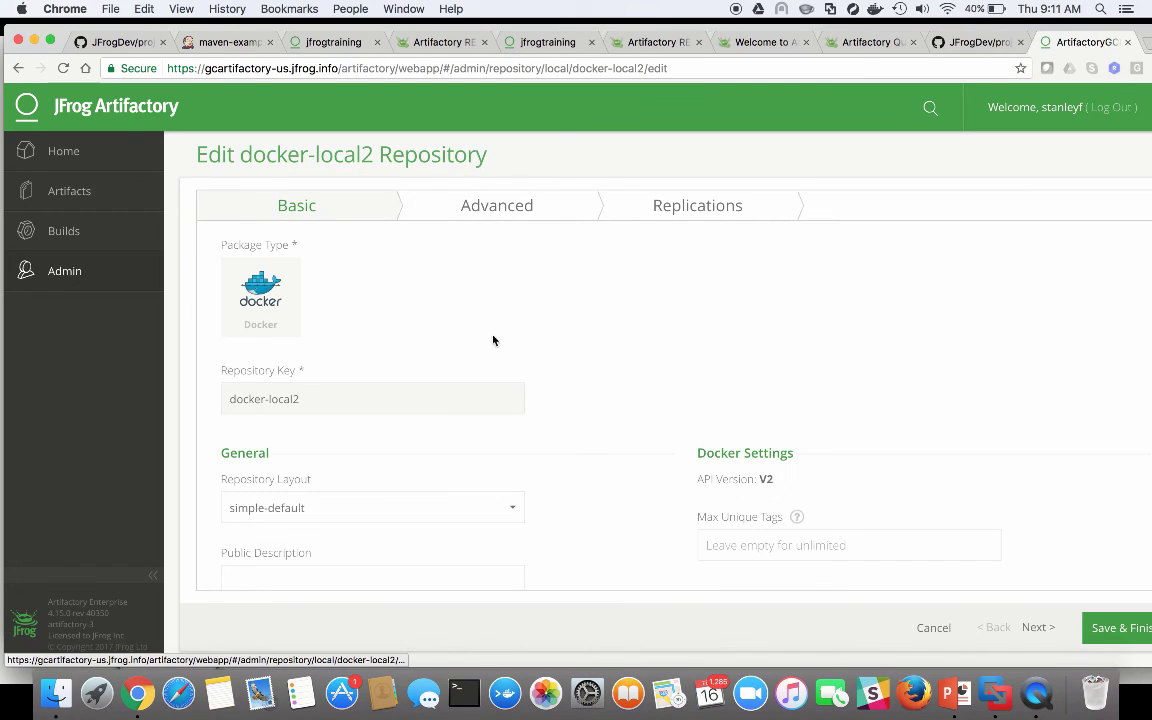
click(515, 211)
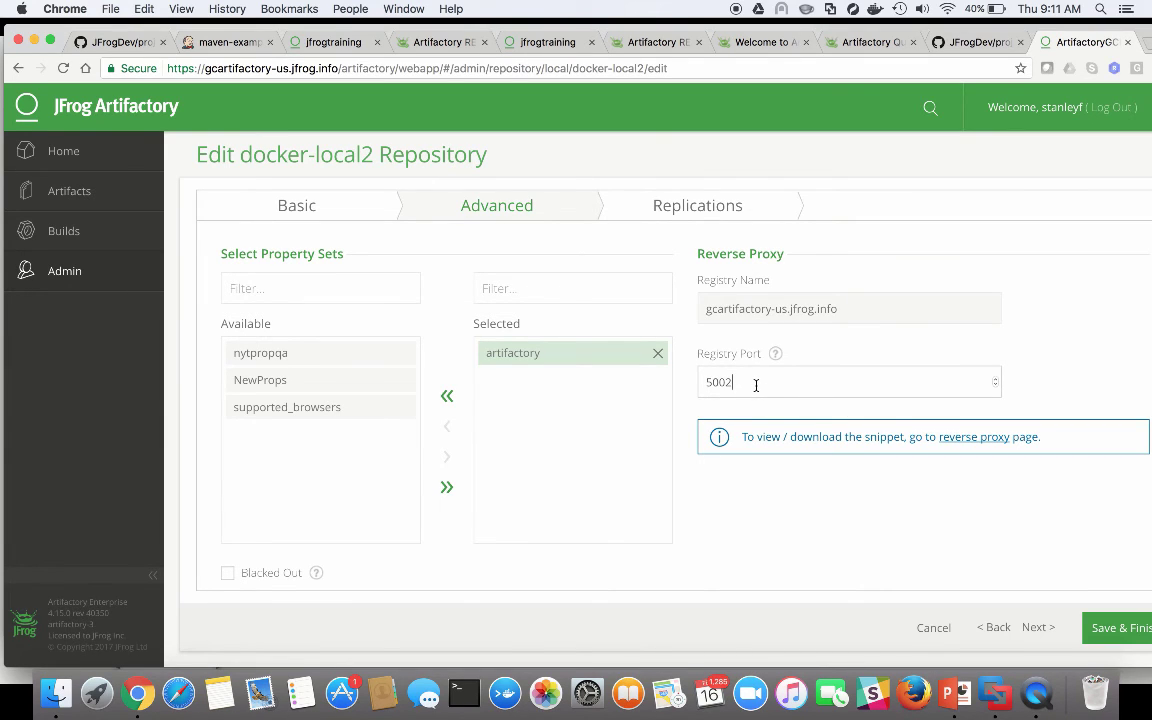
Step: Try registry port 5005, then restore it to 5002 when flagged unavailable
drag(750, 383, 702, 381)
text(500)
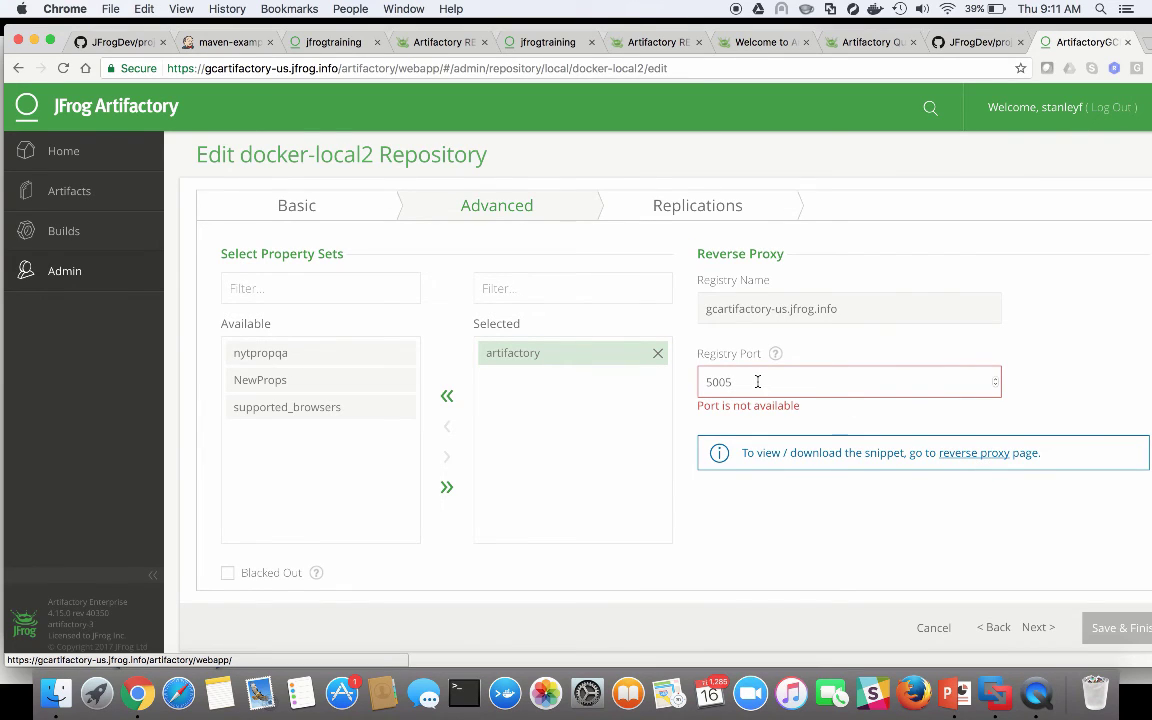
drag(757, 381, 694, 381)
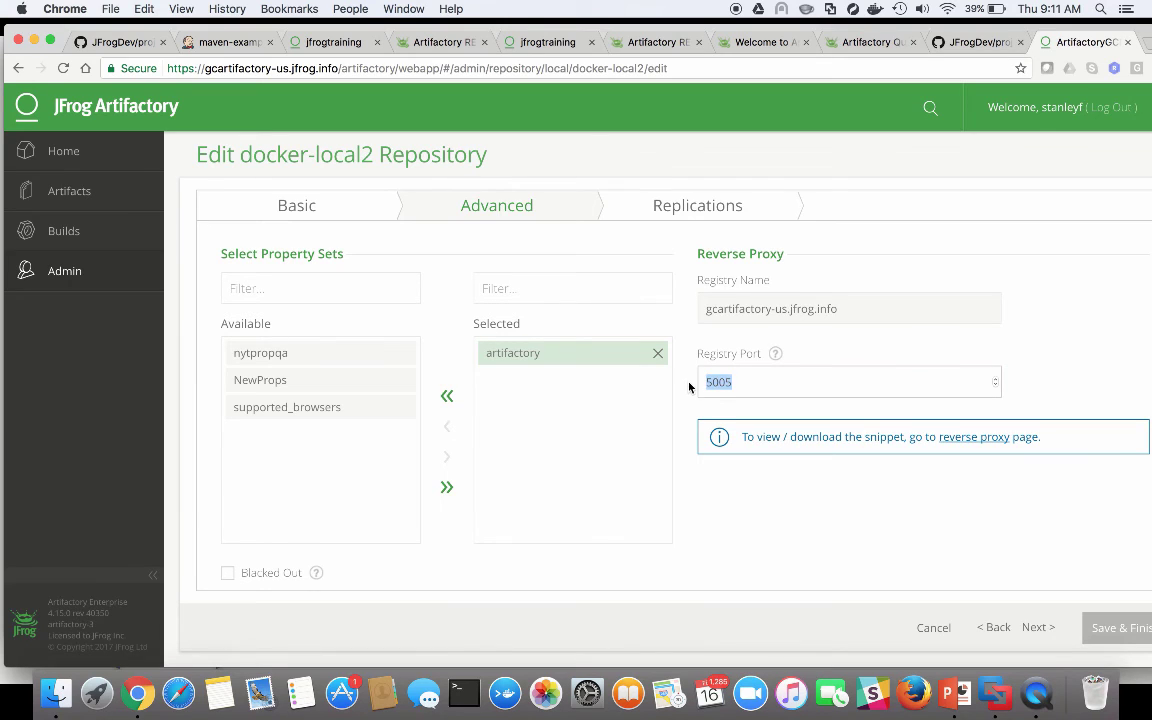
text(5002)
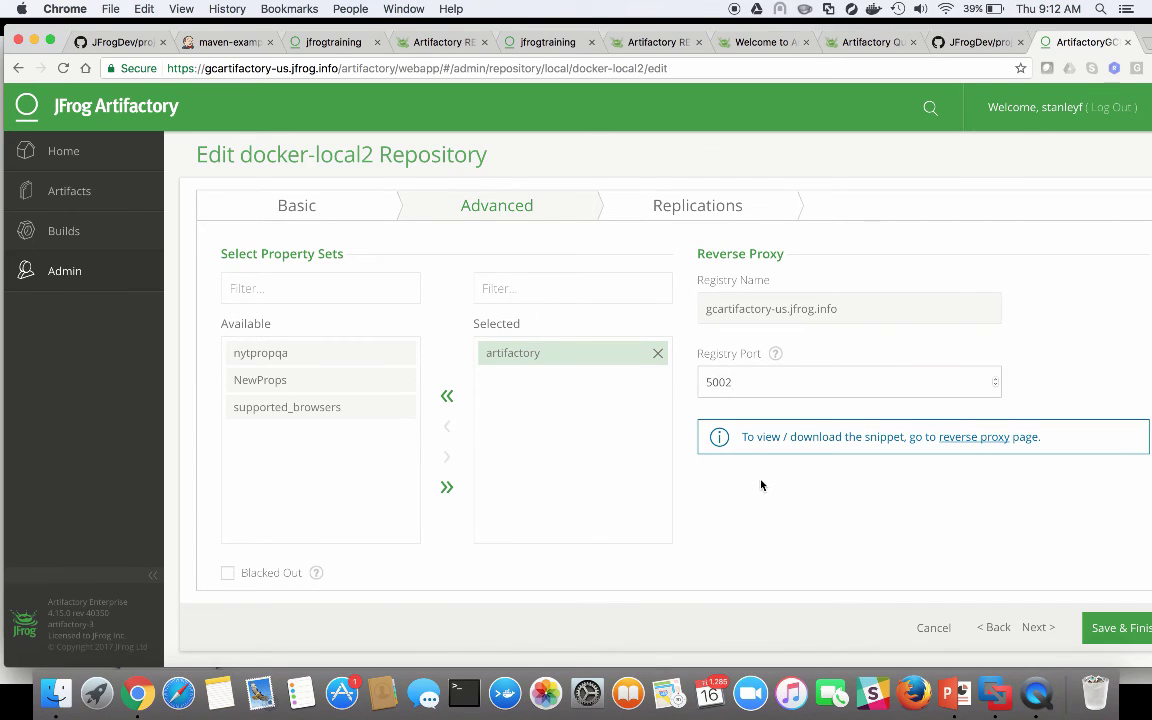
click(71, 195)
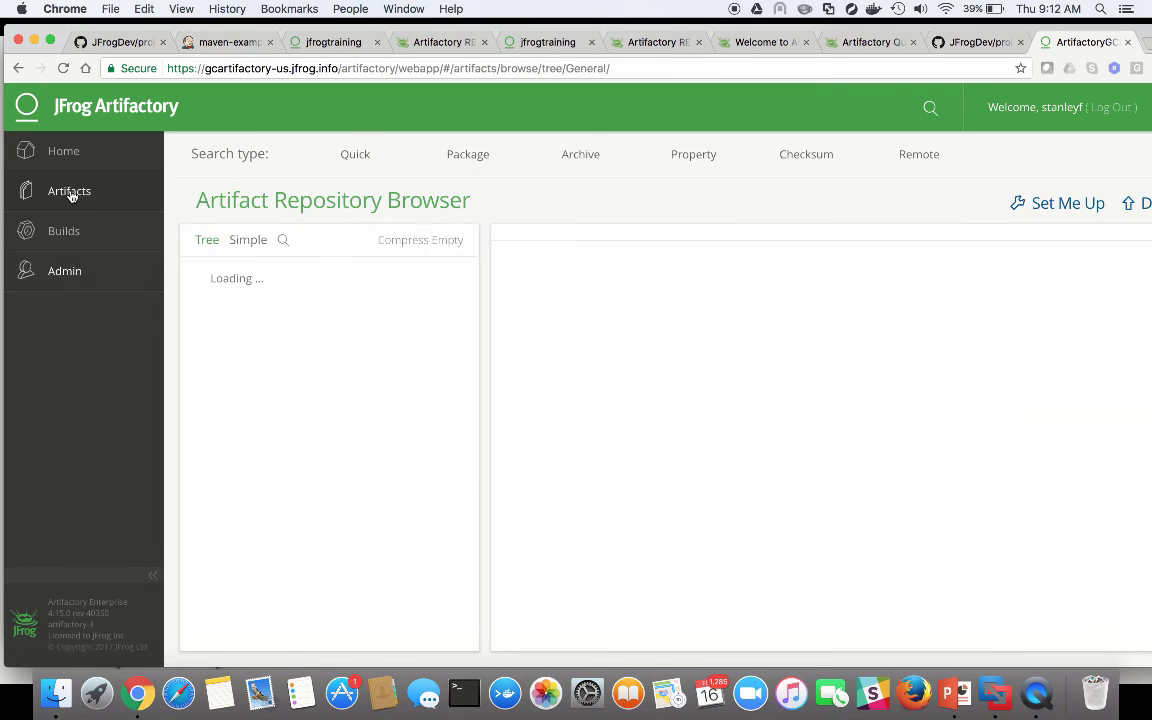
click(284, 243)
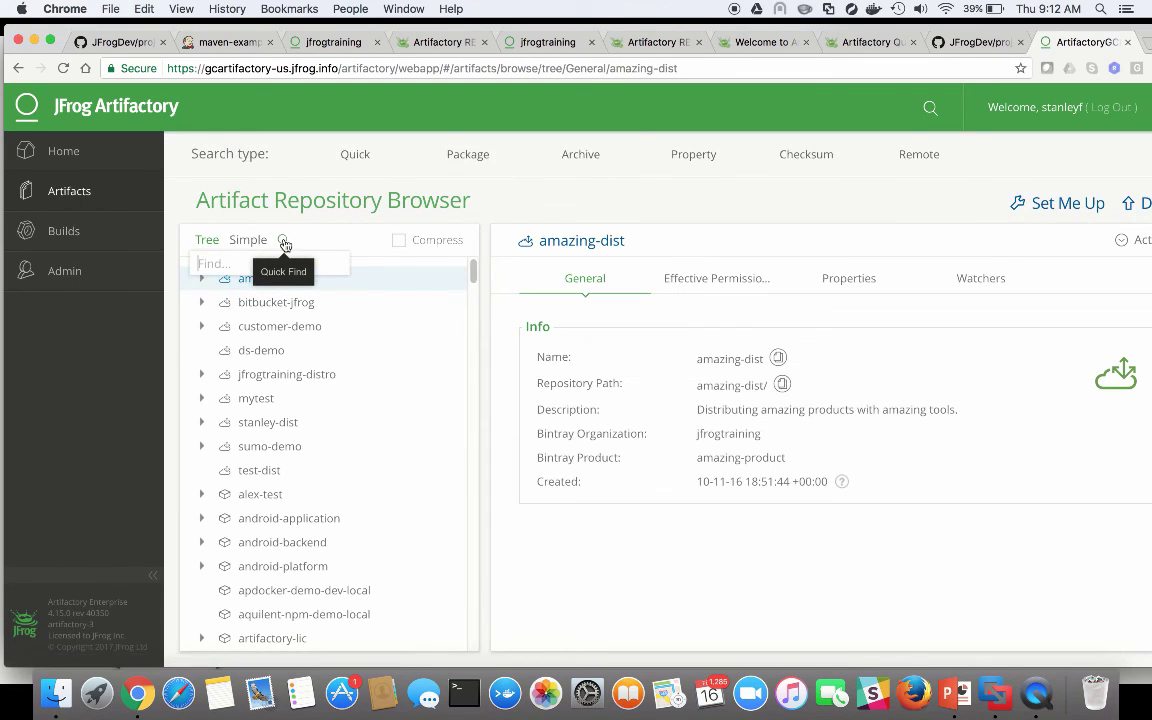
text(docker)
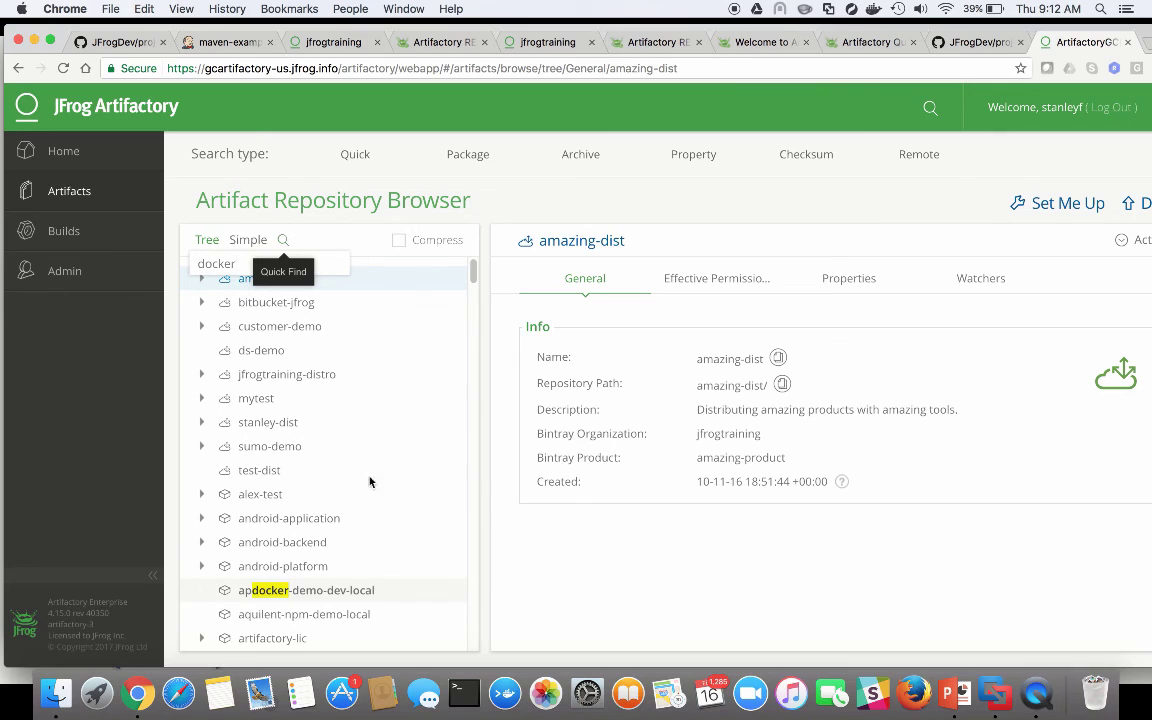
click(1060, 205)
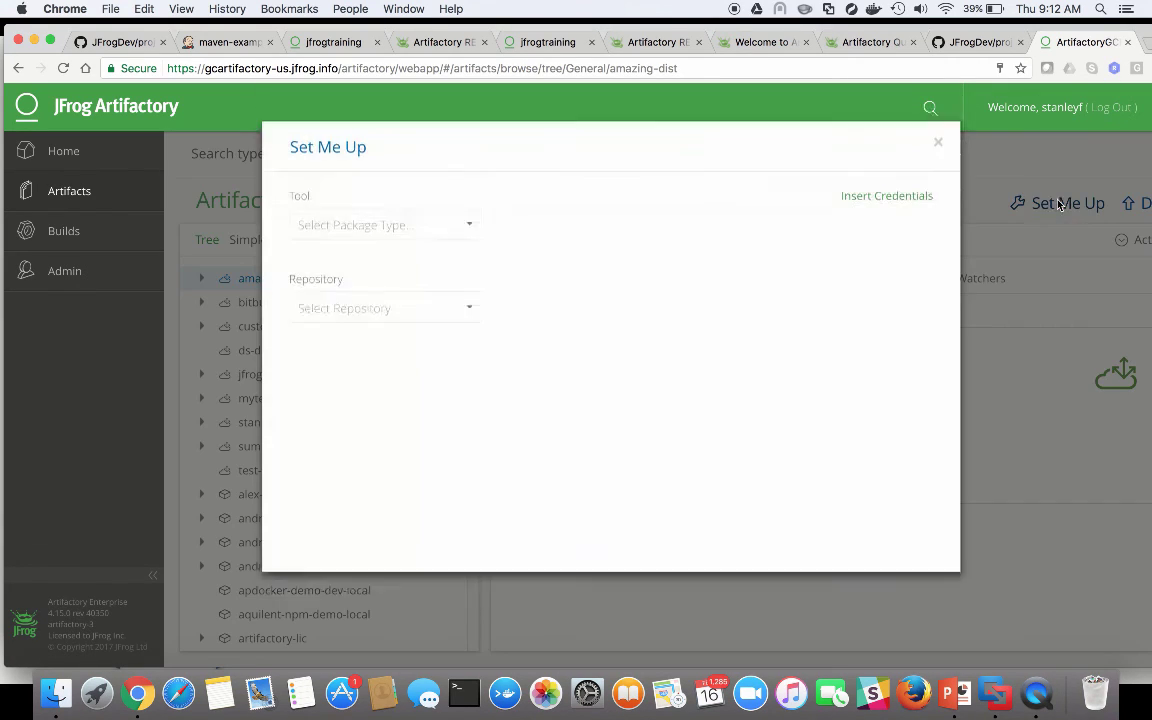
click(381, 247)
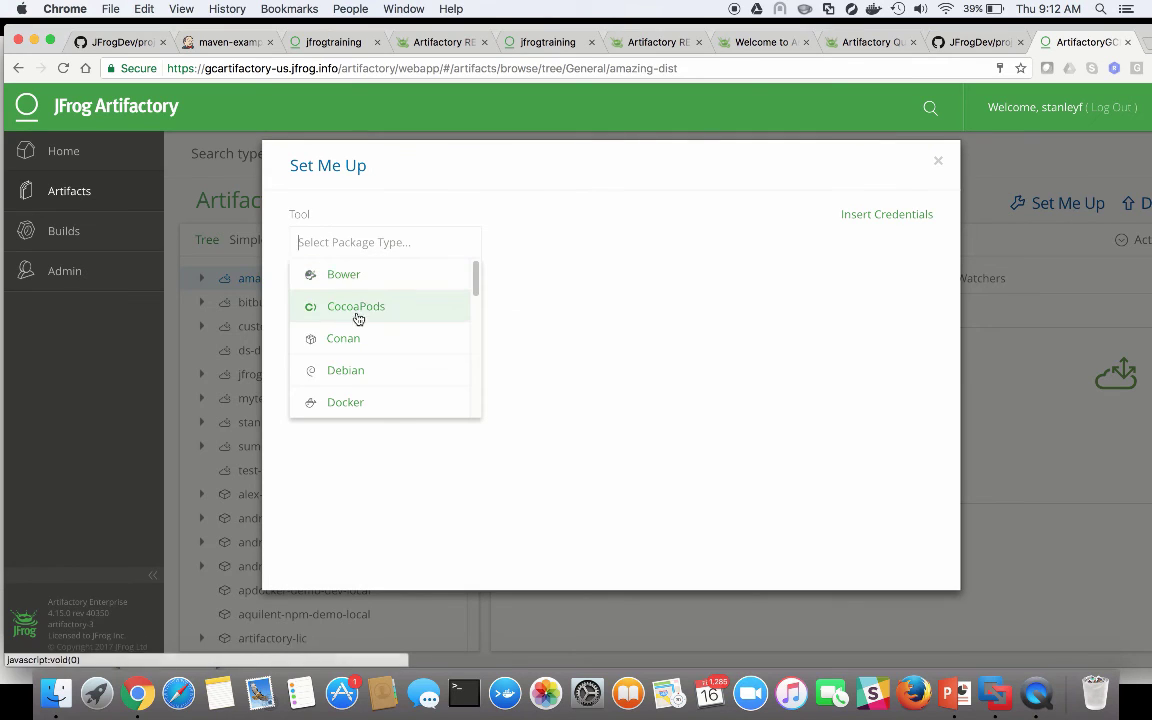
click(355, 402)
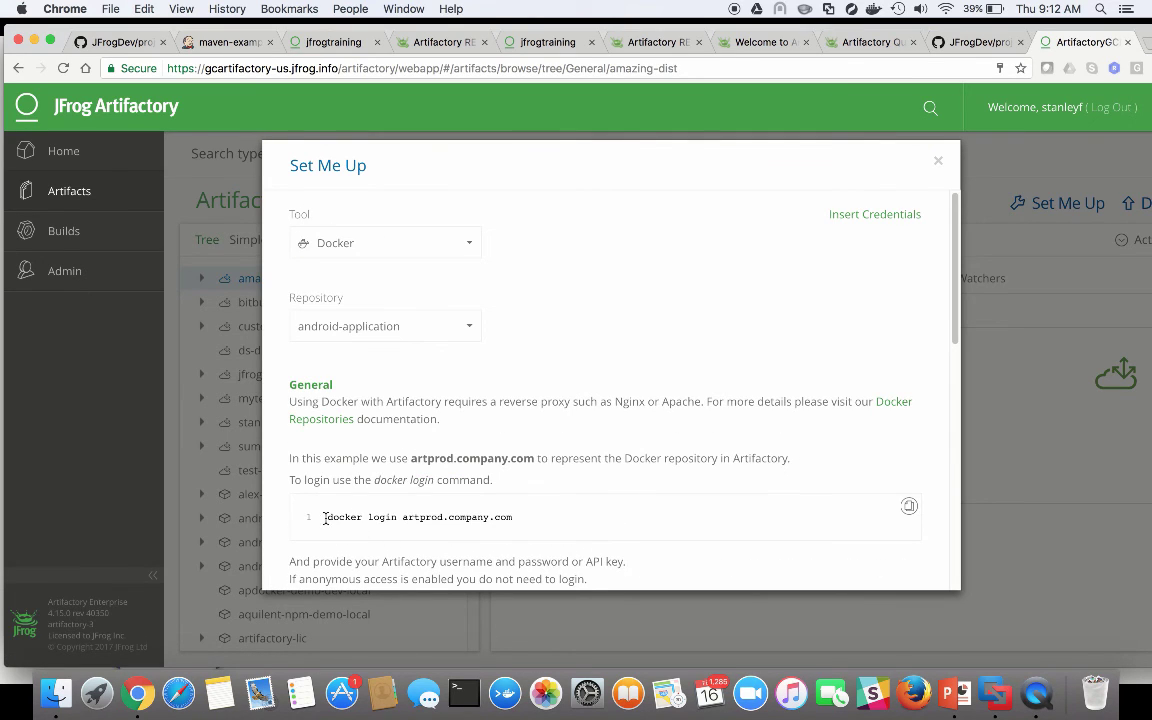
triple_click(356, 520)
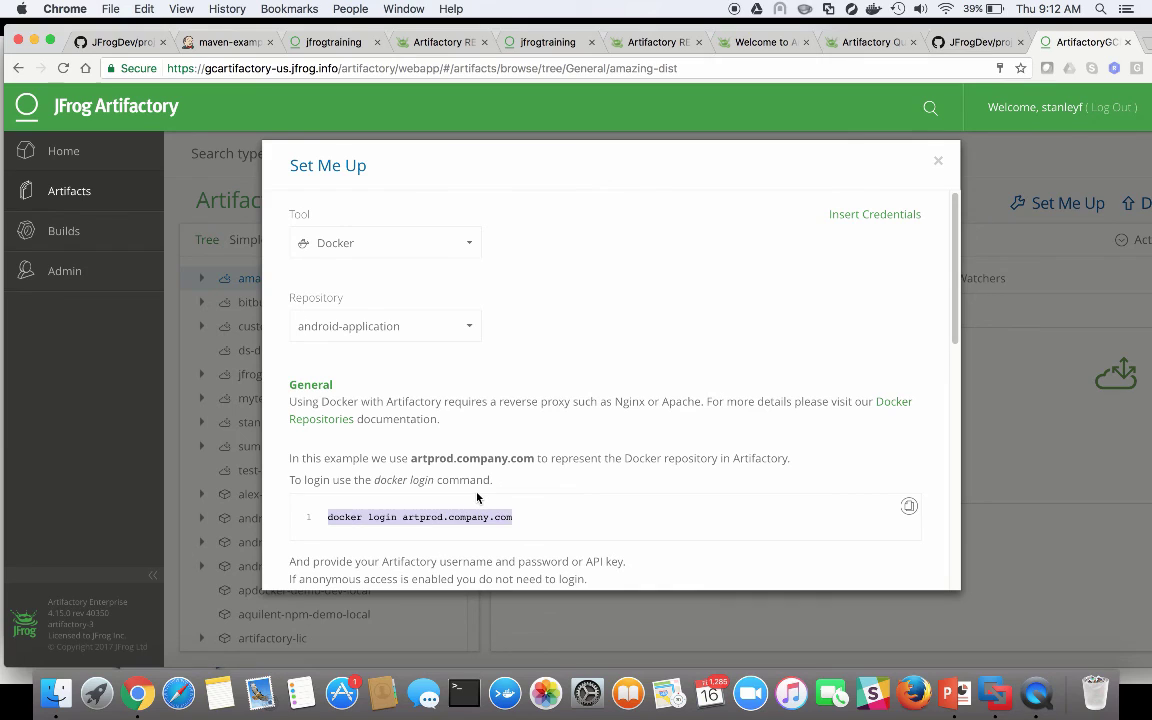
scroll(478, 498, down, 1)
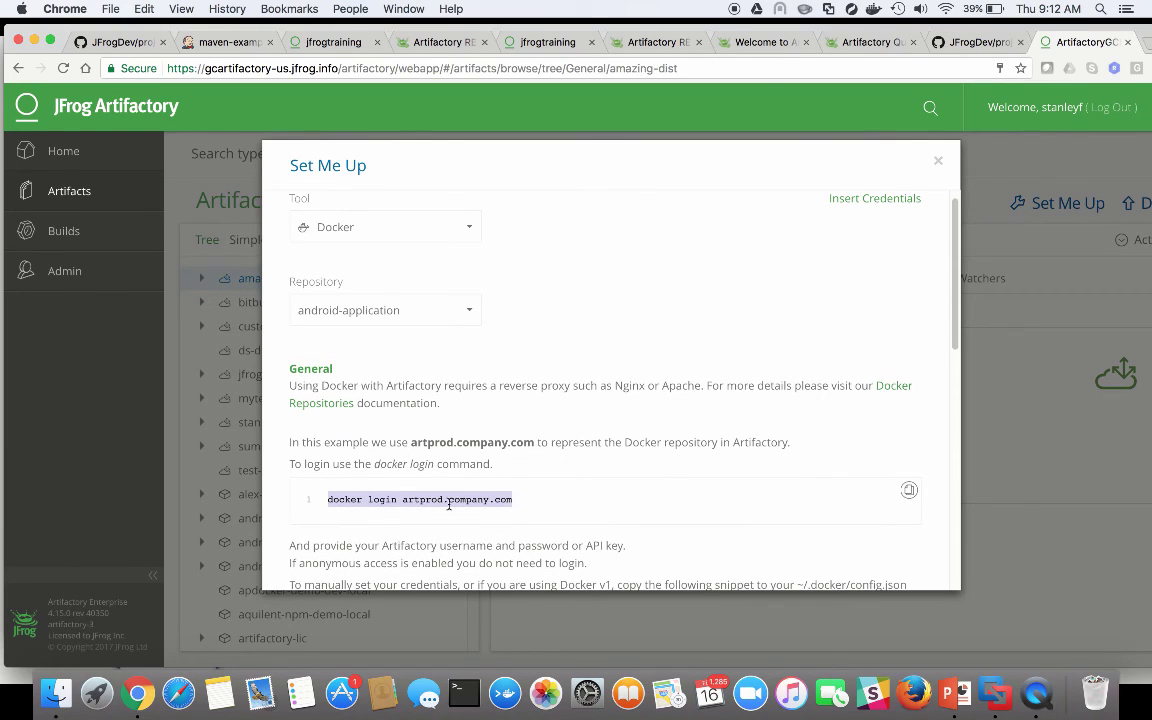
scroll(521, 503, down, 5)
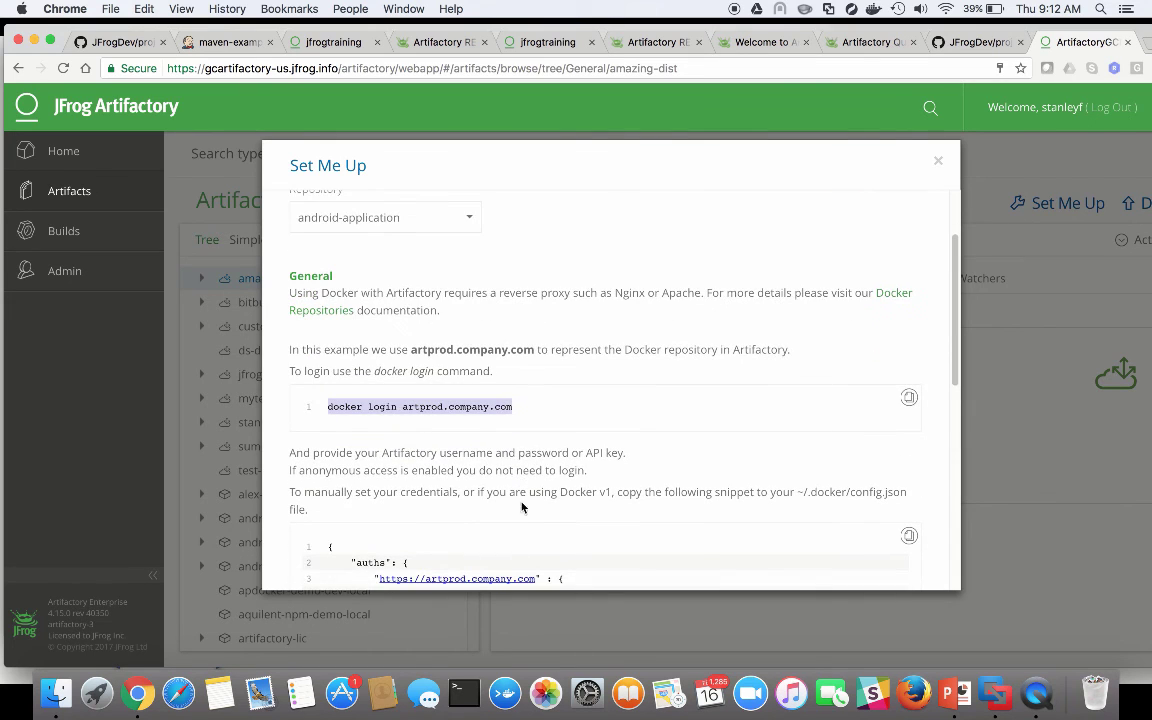
scroll(511, 492, down, 5)
scroll(512, 491, up, 10)
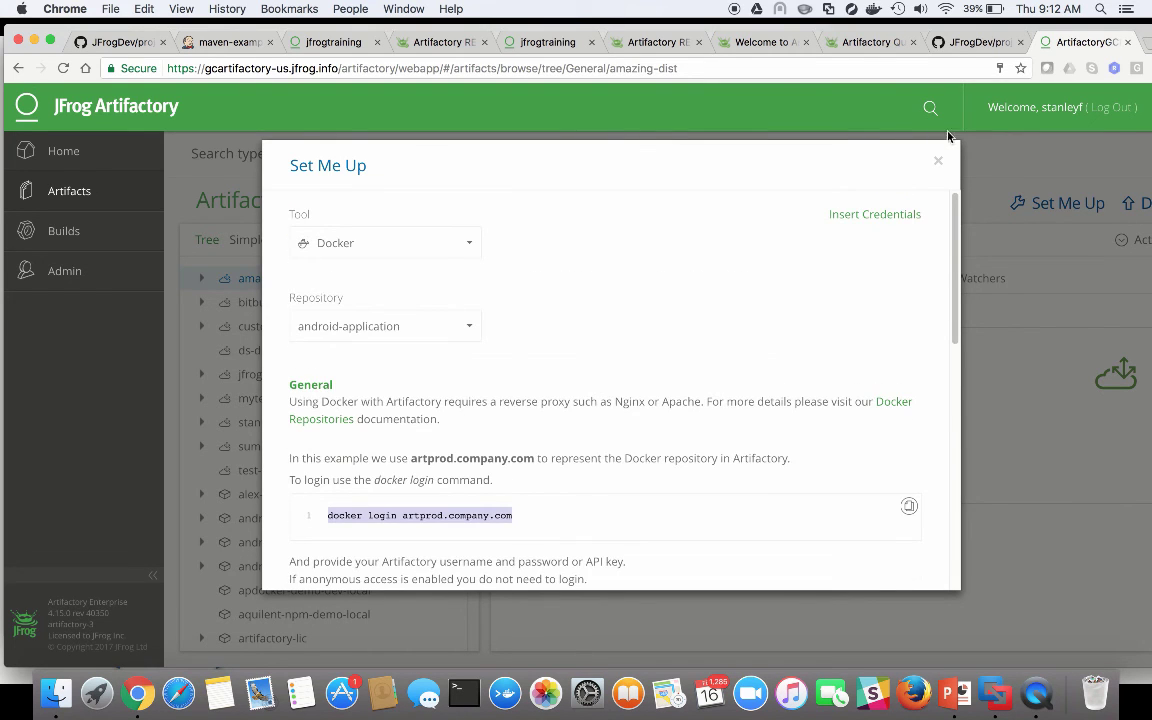
click(941, 162)
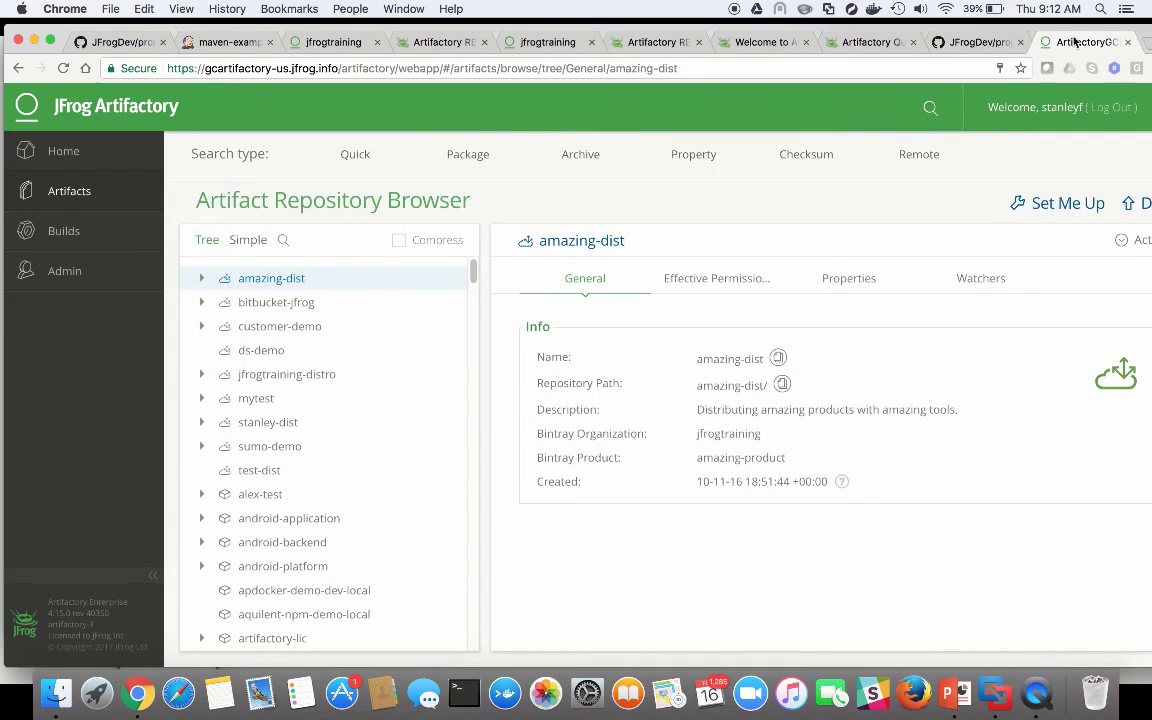
Step: Close the gcartifactory tab and show docker-dev's info in jfrogtraining's repository browser
click(1127, 43)
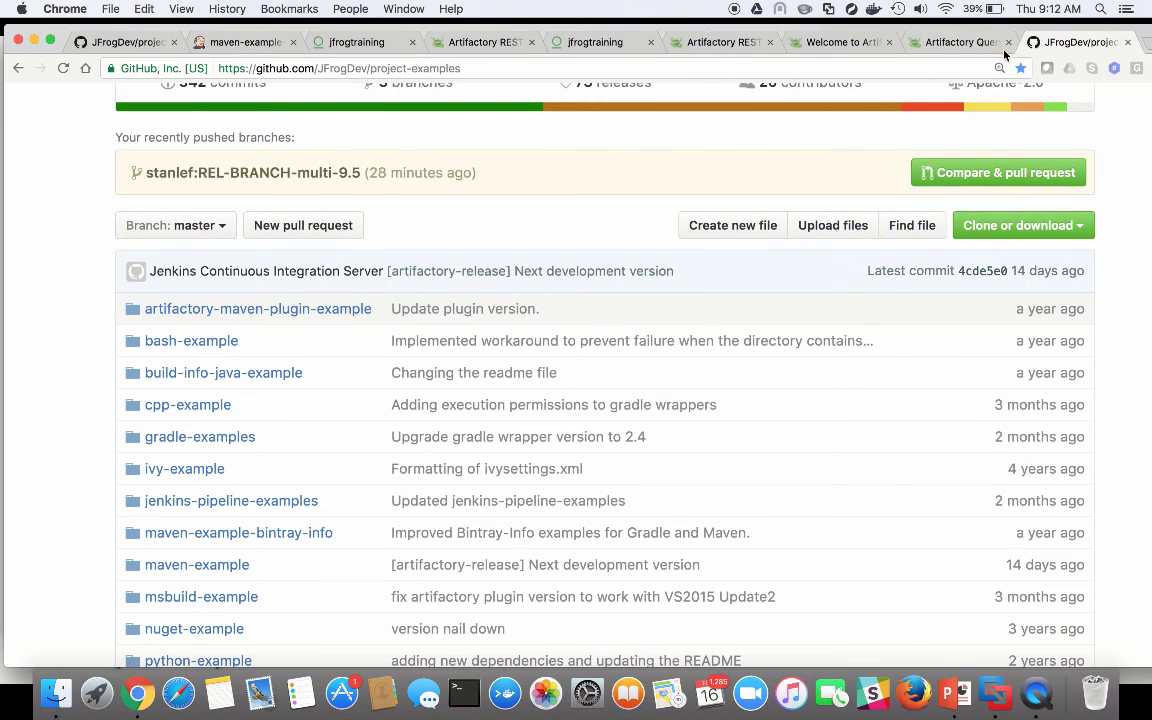
click(357, 44)
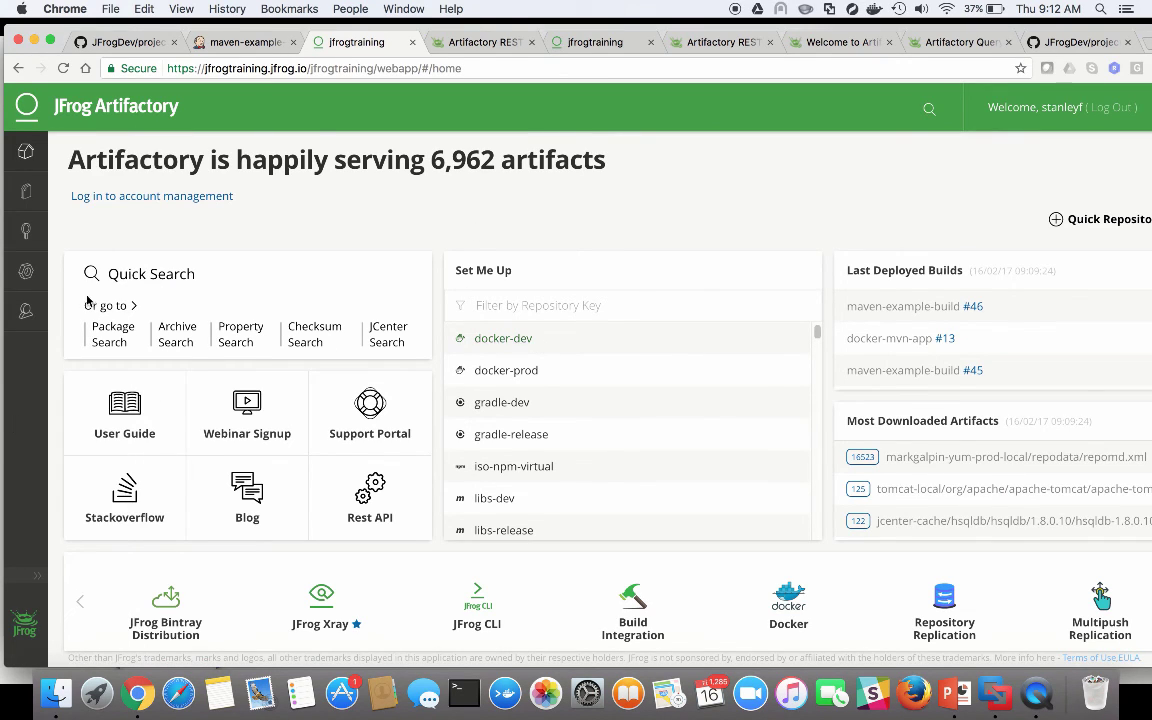
click(26, 194)
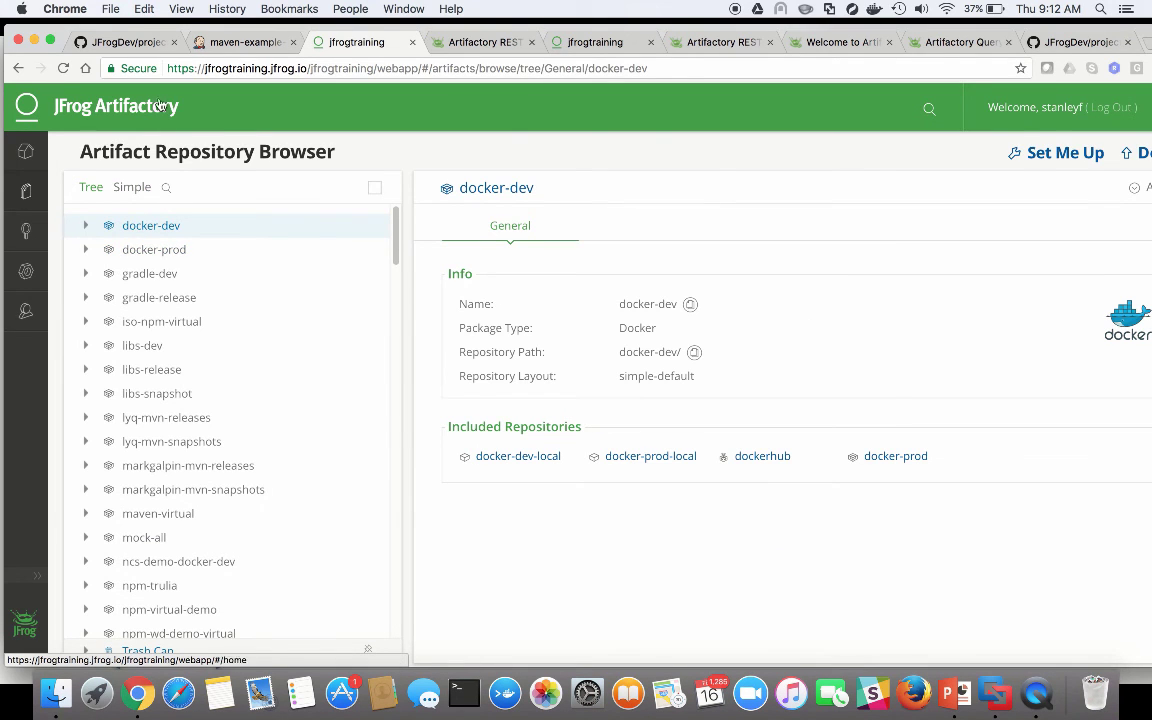
Step: Log in to Jenkins with the user's username and password
click(245, 44)
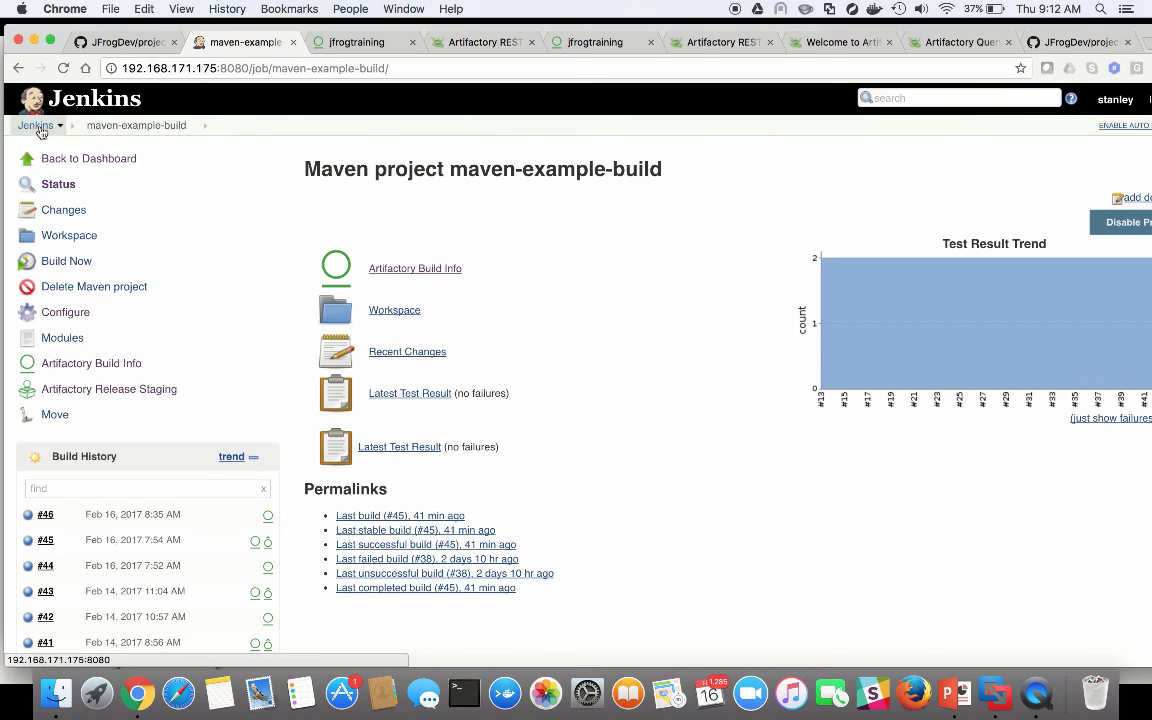
click(38, 125)
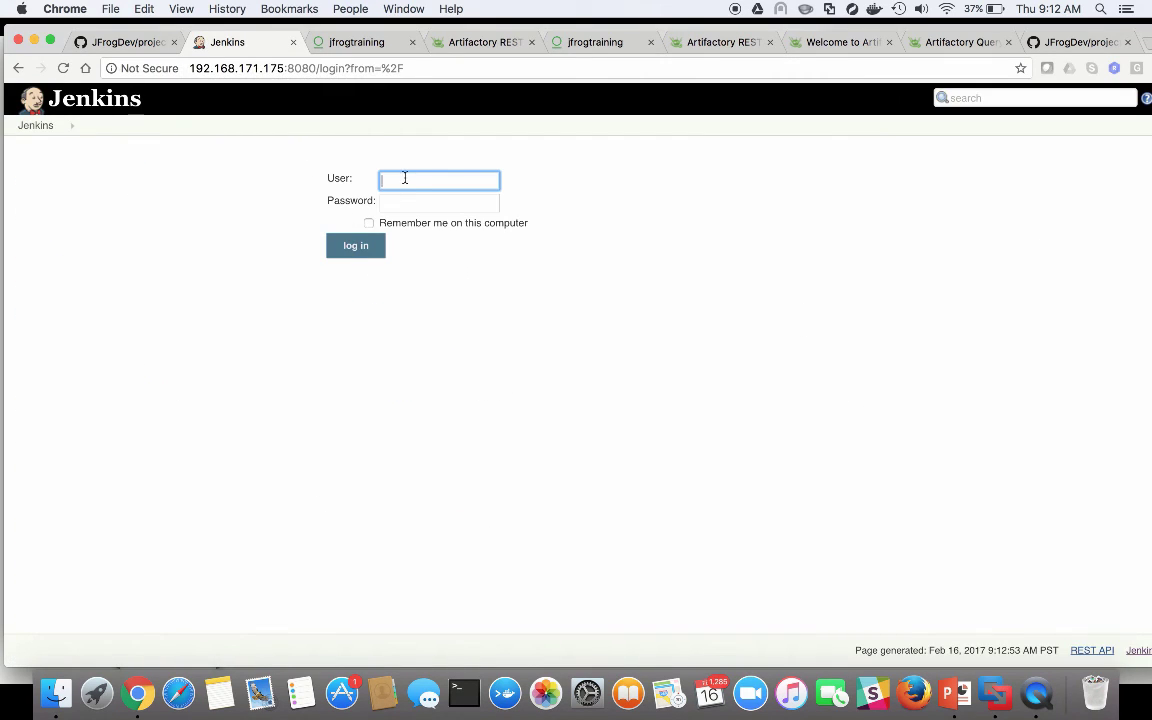
text(stanleyf)
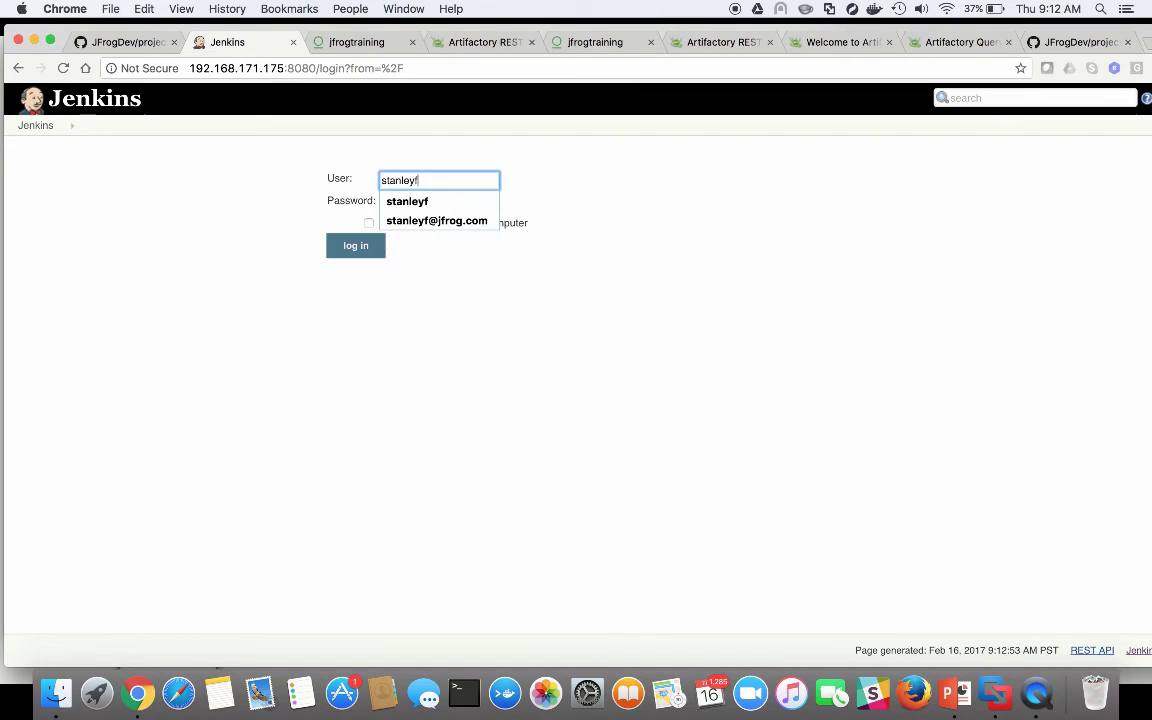
key(Tab)
key(Return)
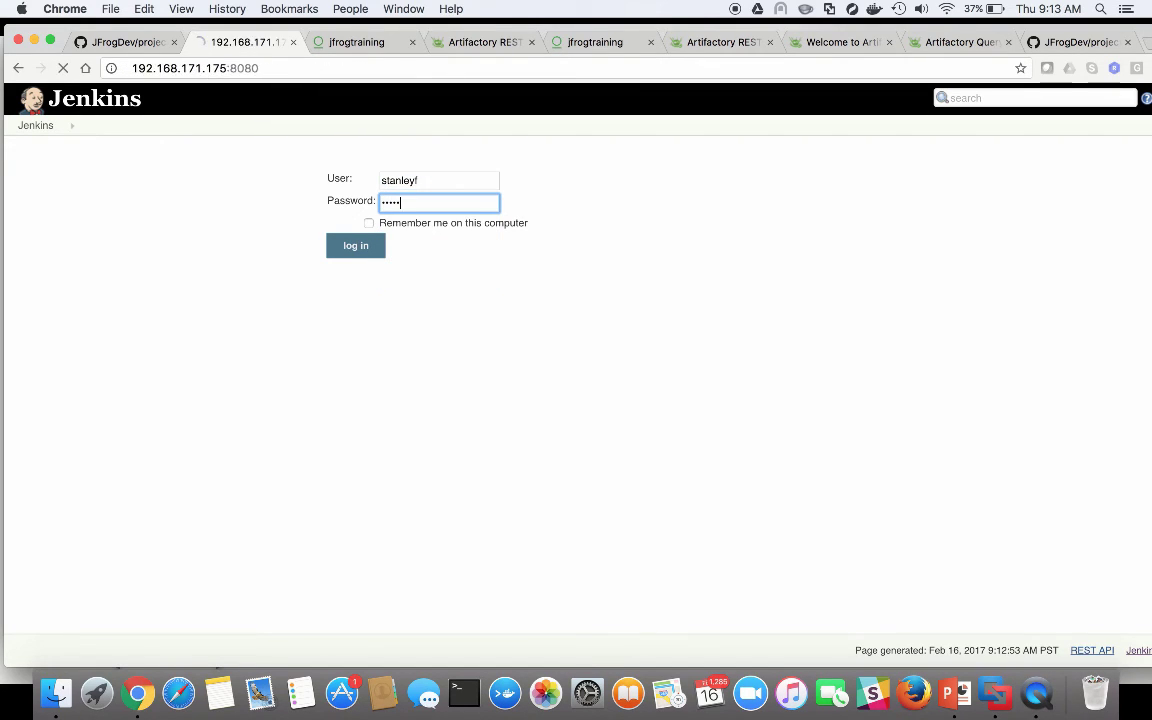
Step: Open docker-mvn-app's configuration at the Git source docker-lifecycle-scripts.git, branch */master
click(400, 236)
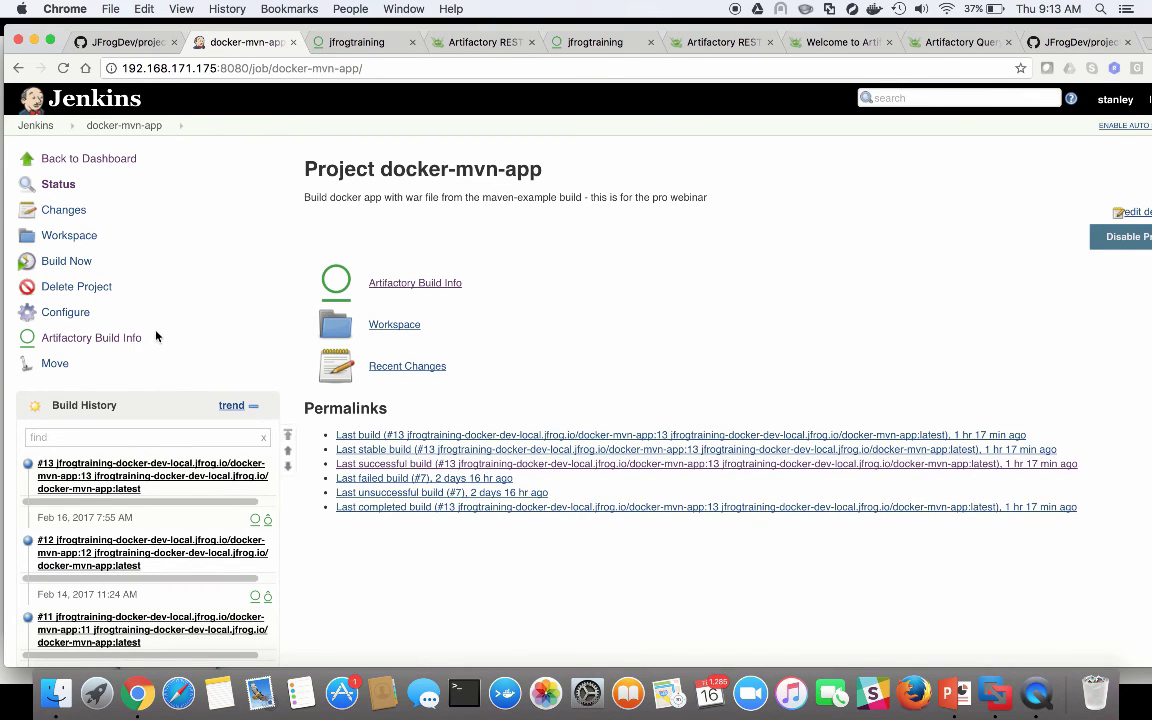
click(66, 315)
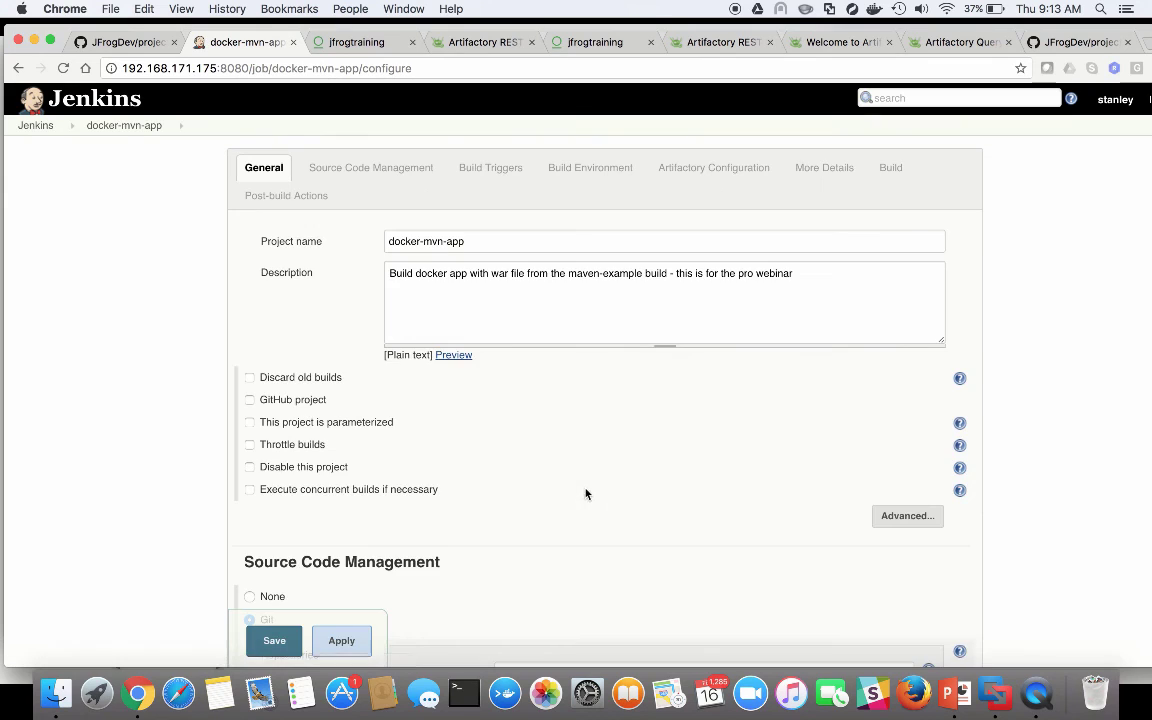
scroll(542, 440, down, 7)
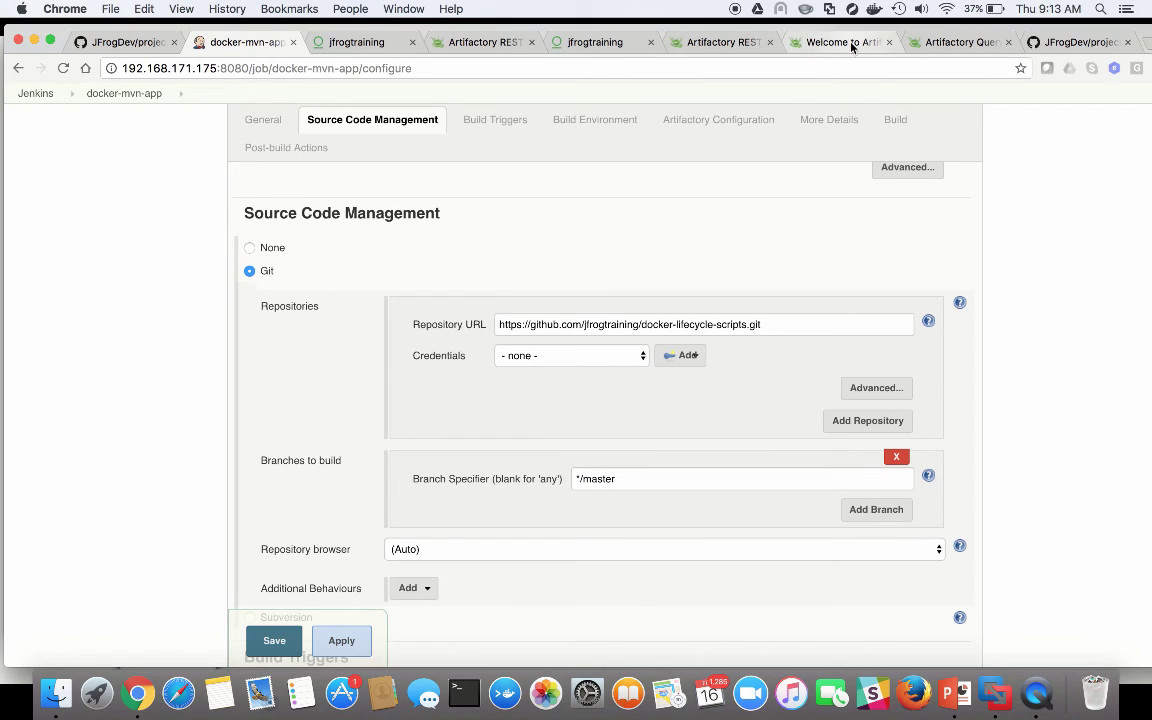
Step: Load the jfrogtraining GitHub organization page in a new tab
key(super+t)
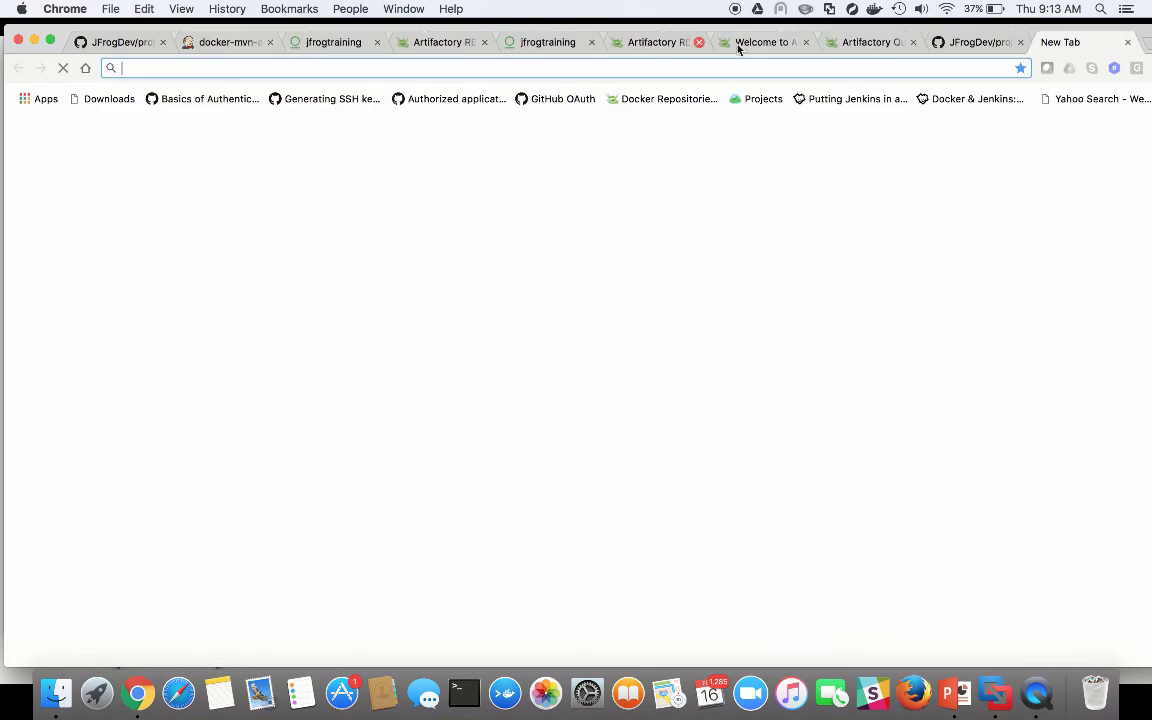
text(github.com/jfrogDev)
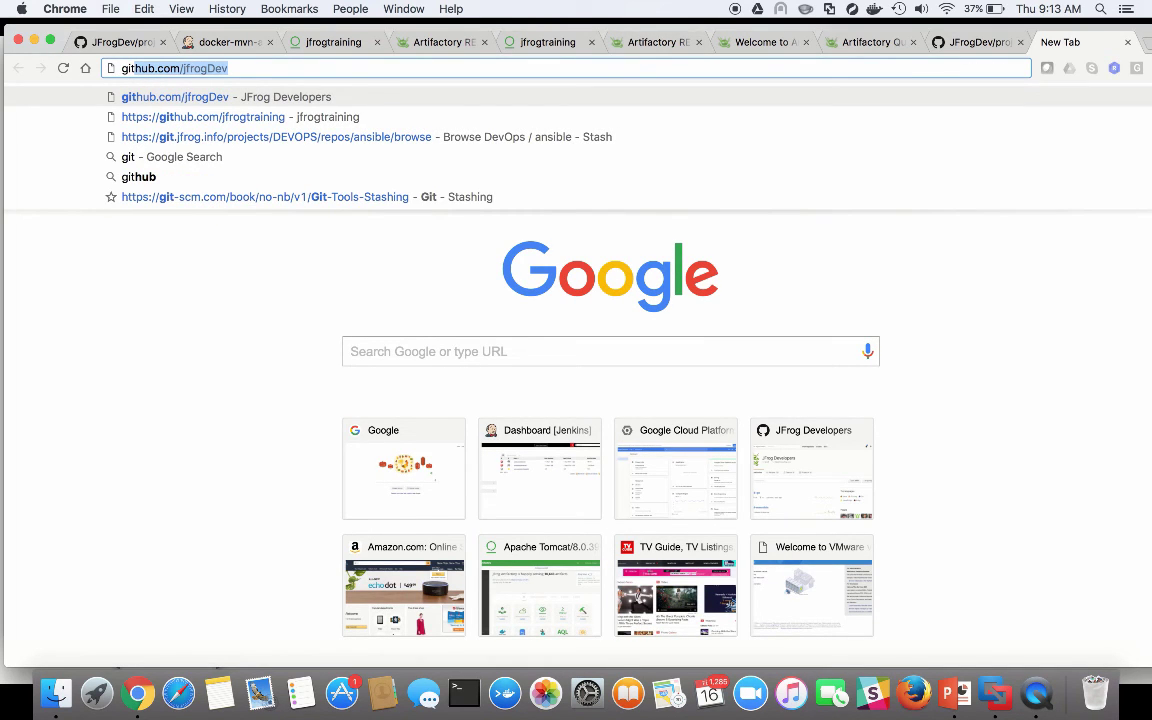
click(437, 66)
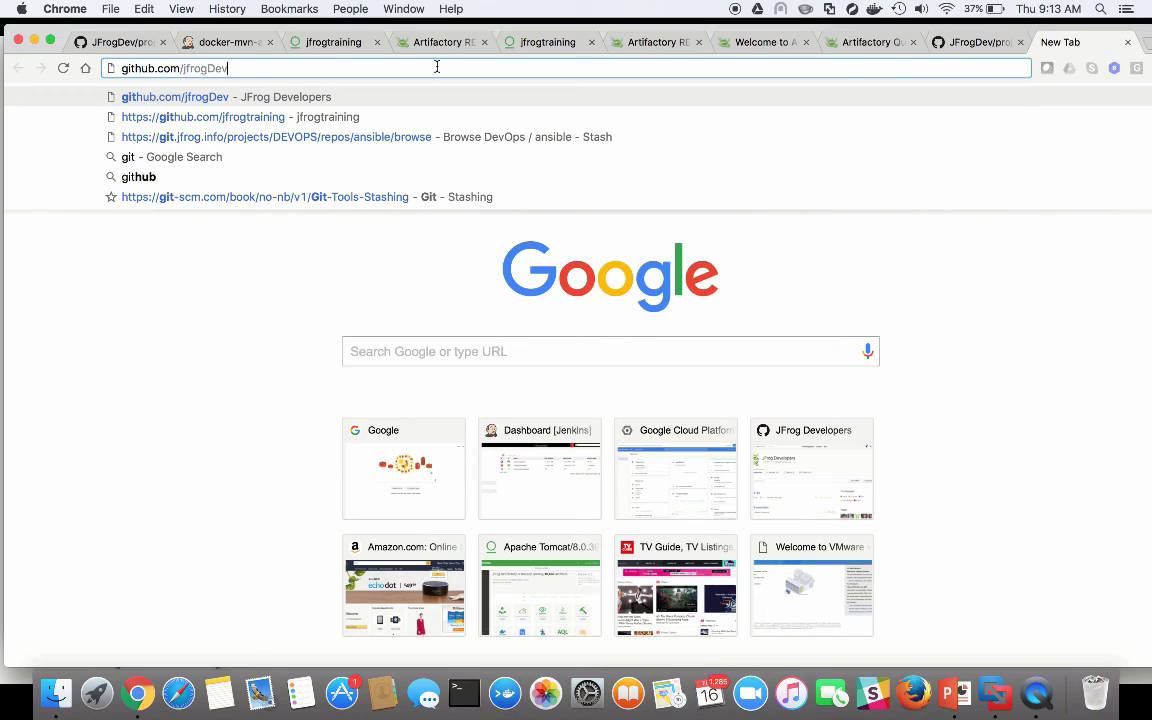
key(BackSpace)
key(BackSpace)
key(BackSpace)
text(t)
key(Return)
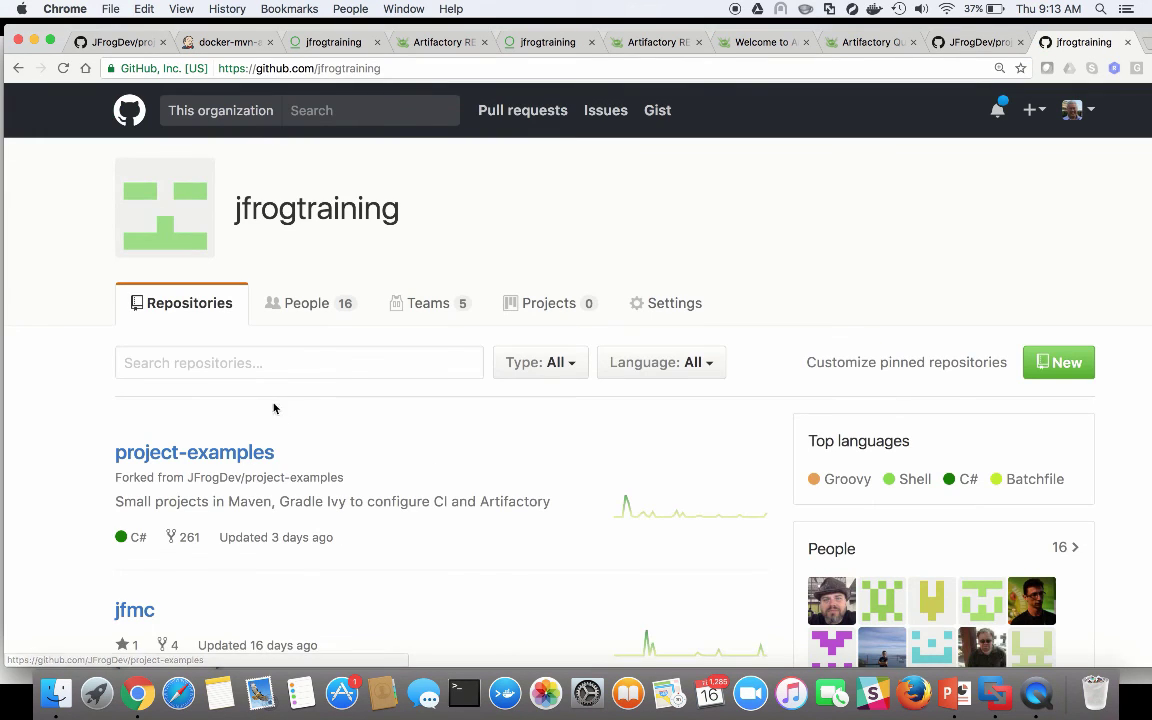
Step: Search 'docker', open docker-lifecycle-scripts, then view docker-mvn-app/Dockerfile
click(257, 362)
text(docker)
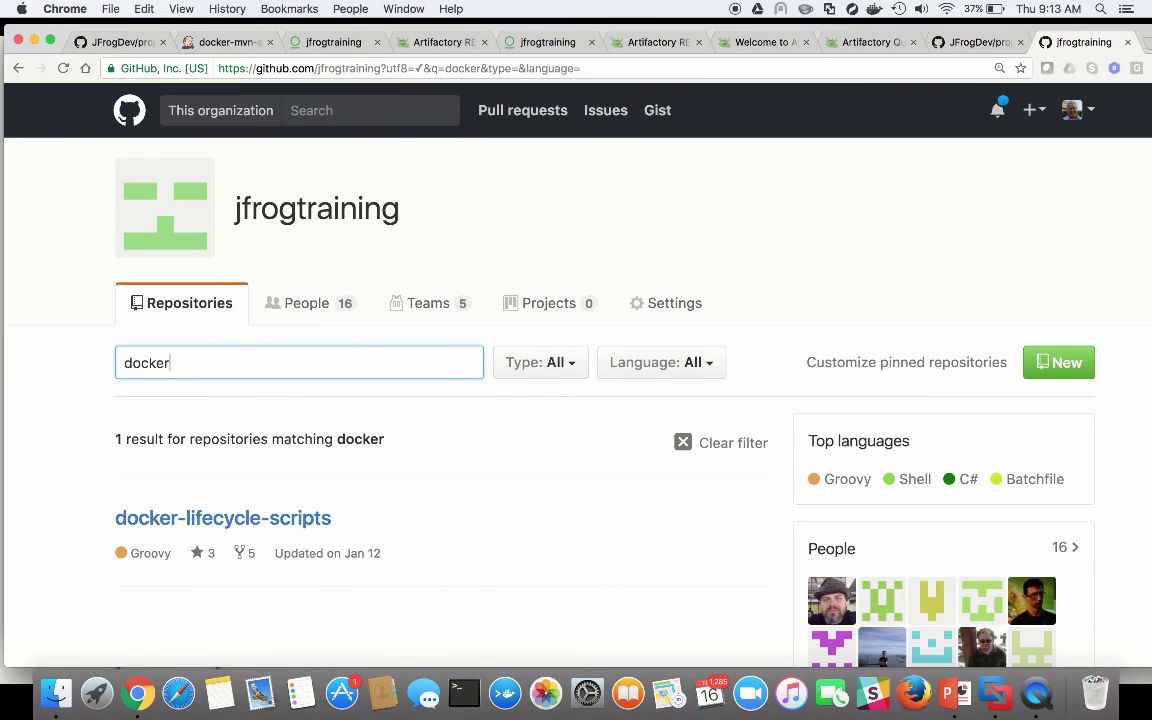
click(249, 519)
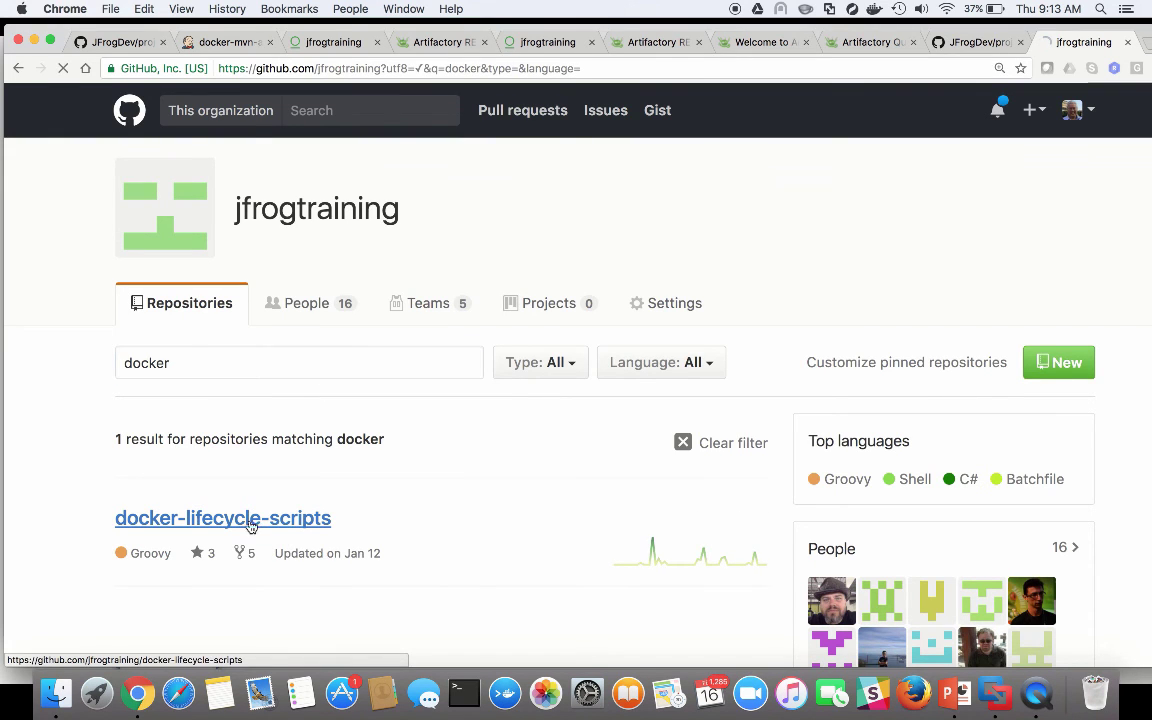
scroll(300, 543, down, 1)
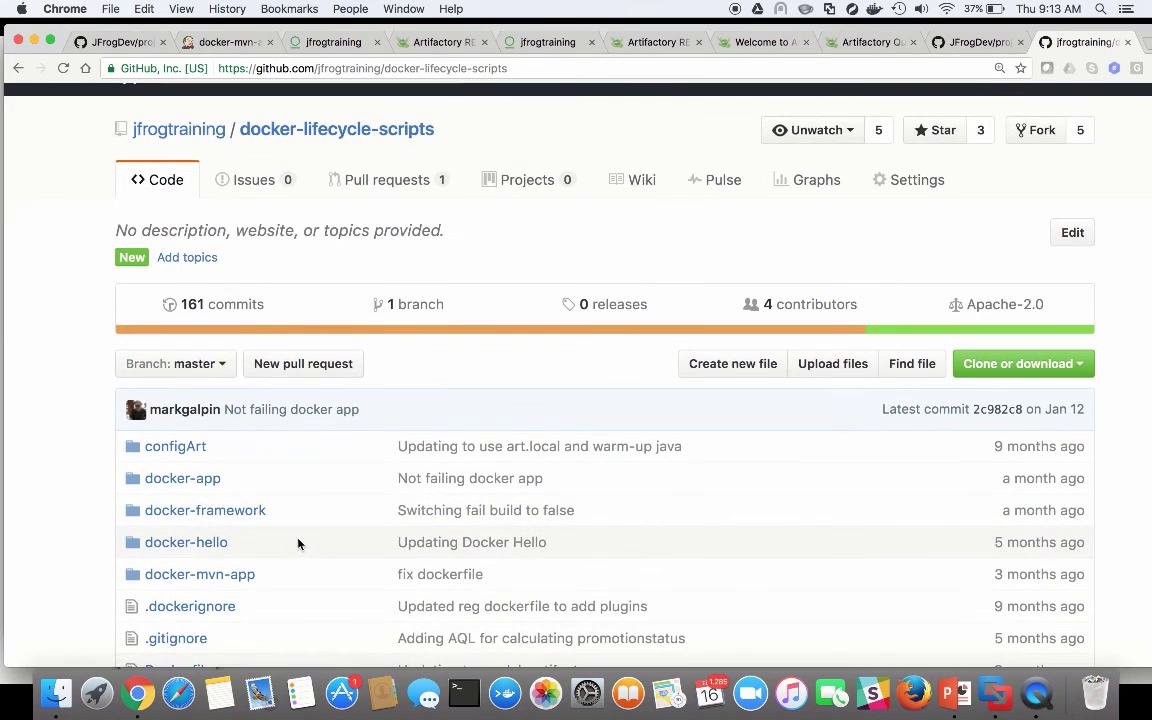
click(222, 577)
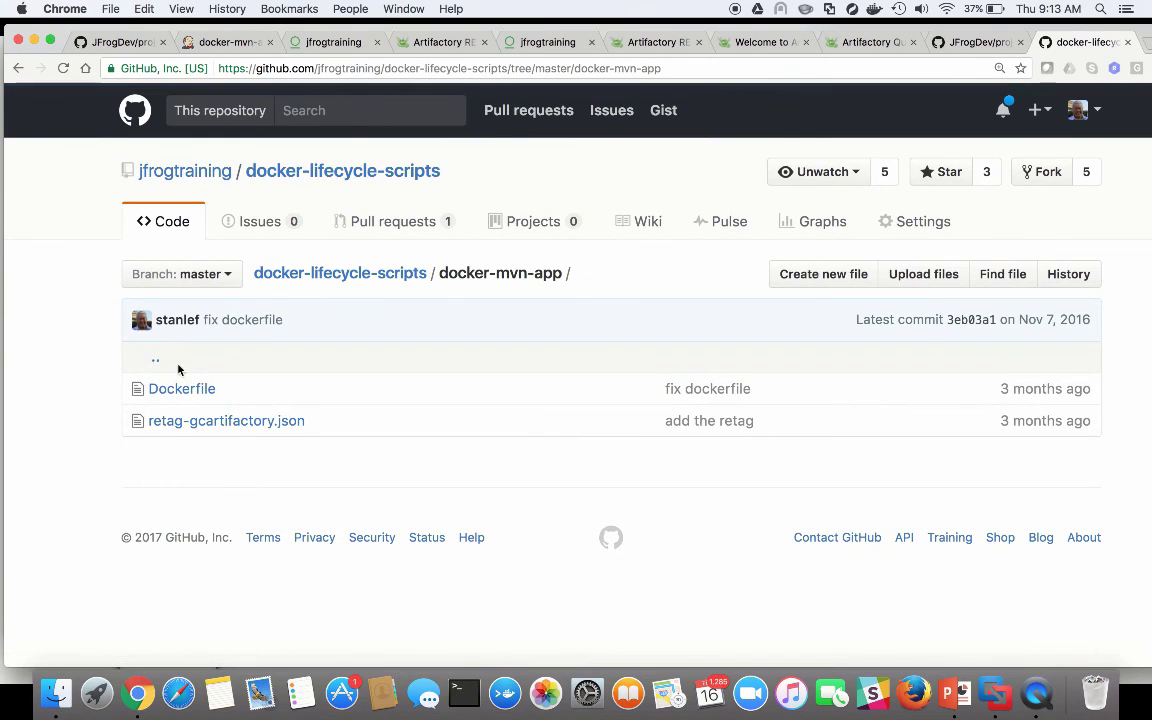
click(185, 392)
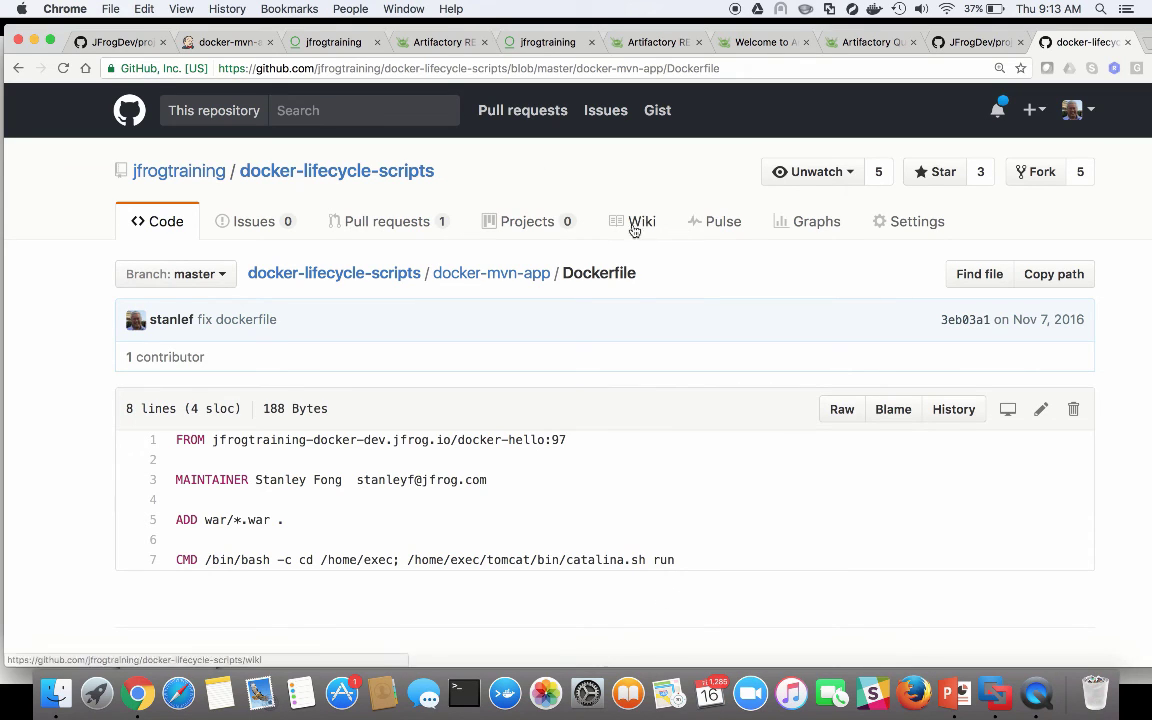
Step: Return to docker-mvn-app's configuration at the multi3-*.war download into $WORKSPACE/docker-mvn-app/war/
click(327, 43)
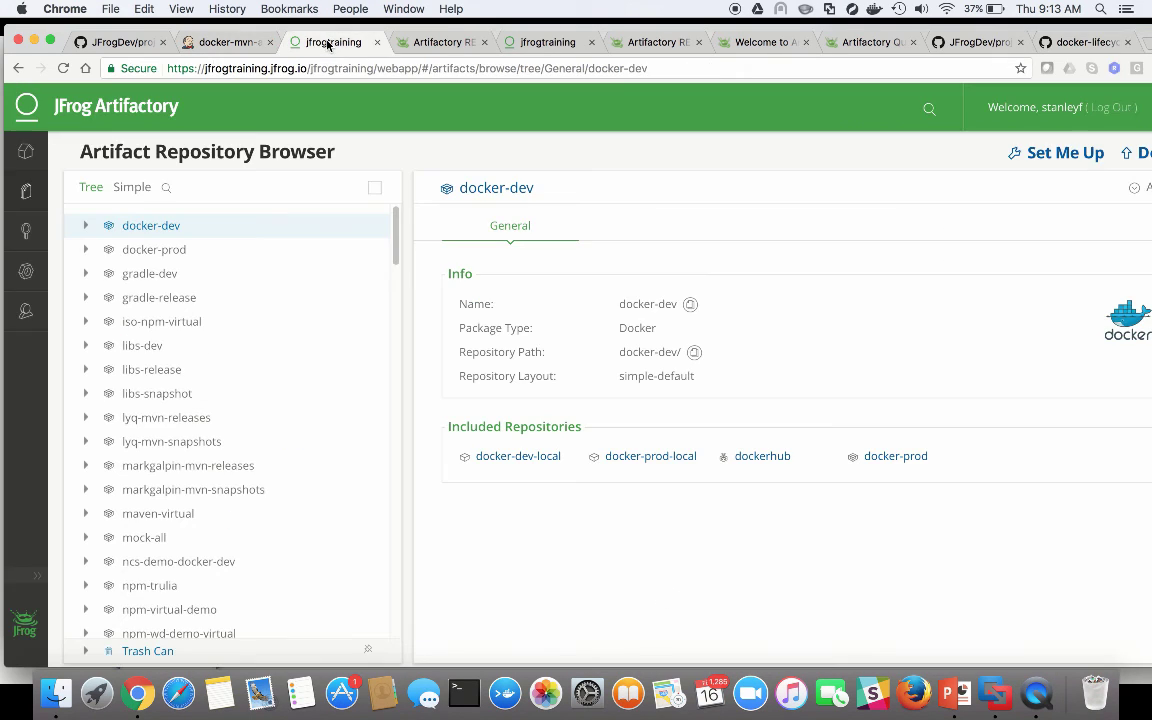
click(235, 43)
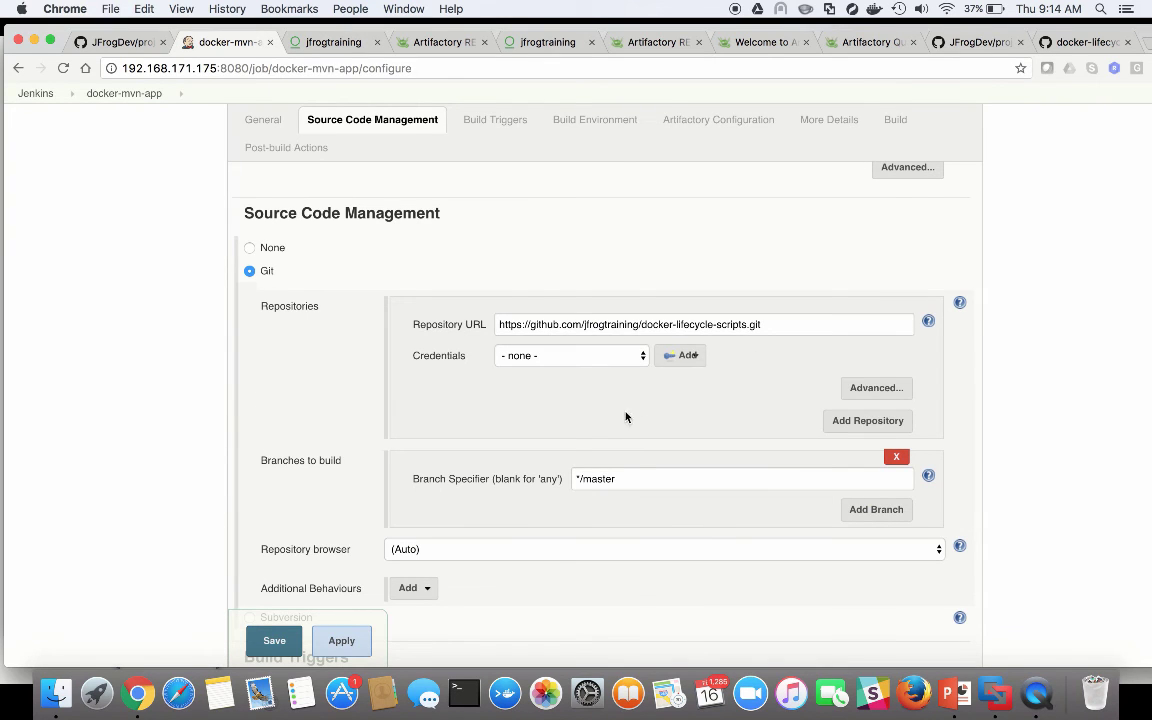
scroll(555, 410, down, 10)
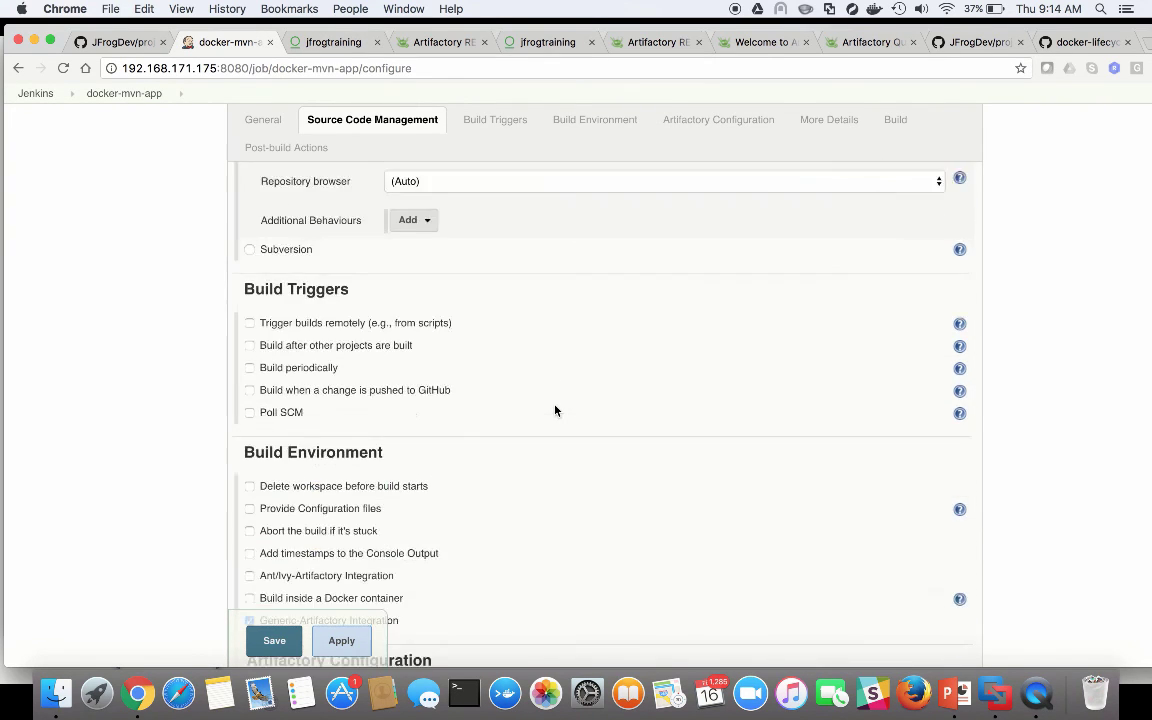
scroll(555, 410, down, 4)
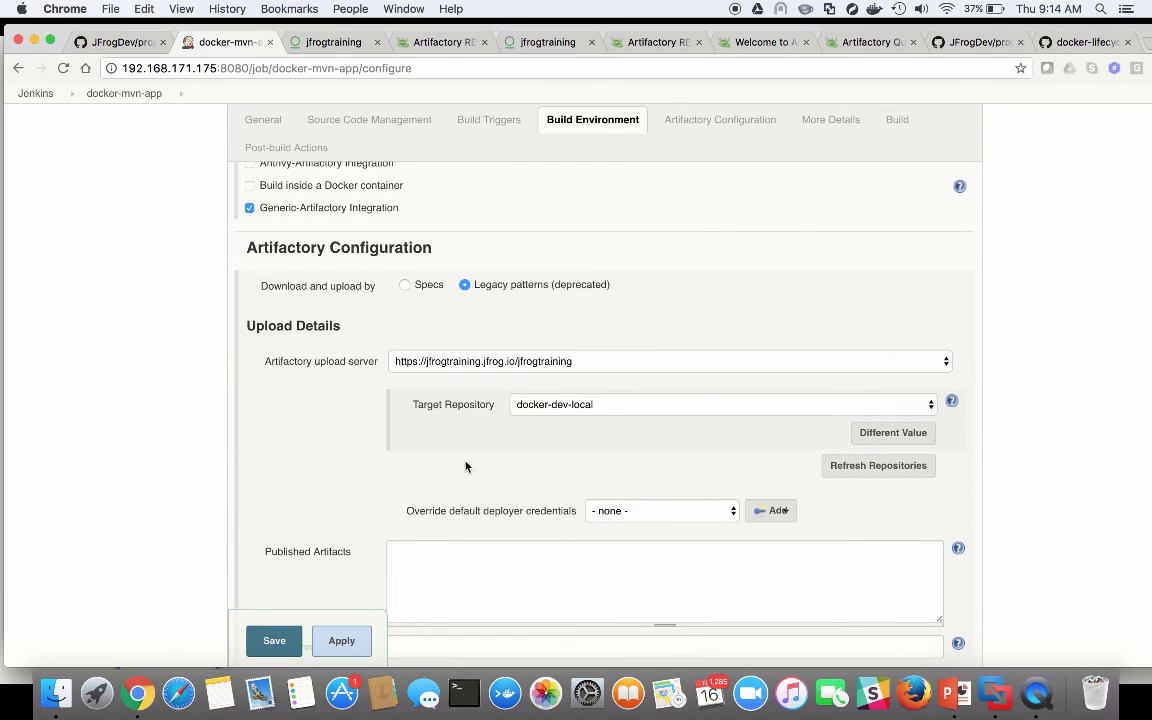
scroll(291, 392, down, 1)
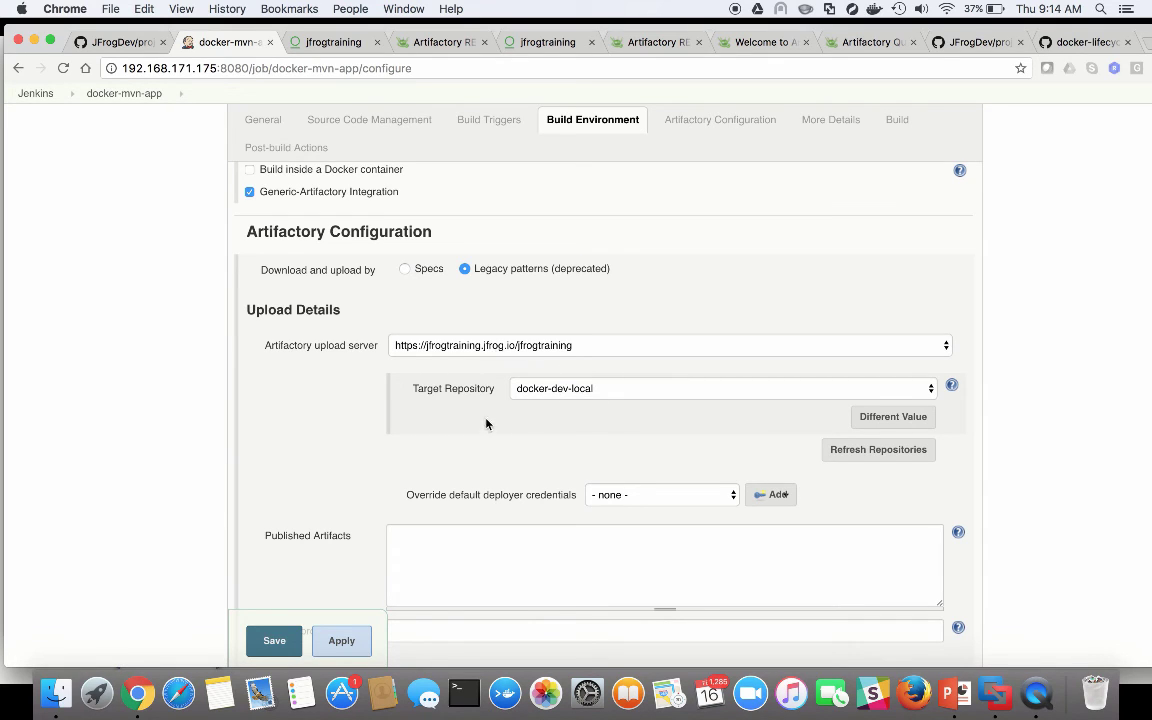
scroll(474, 431, down, 10)
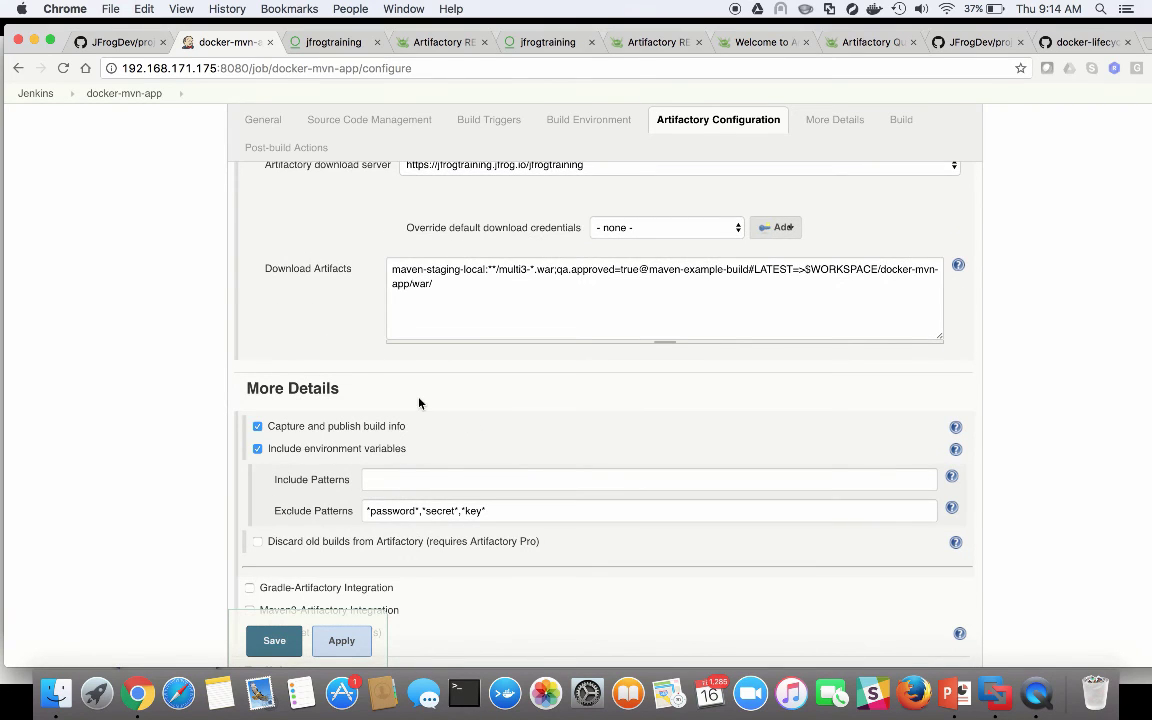
scroll(420, 402, up, 3)
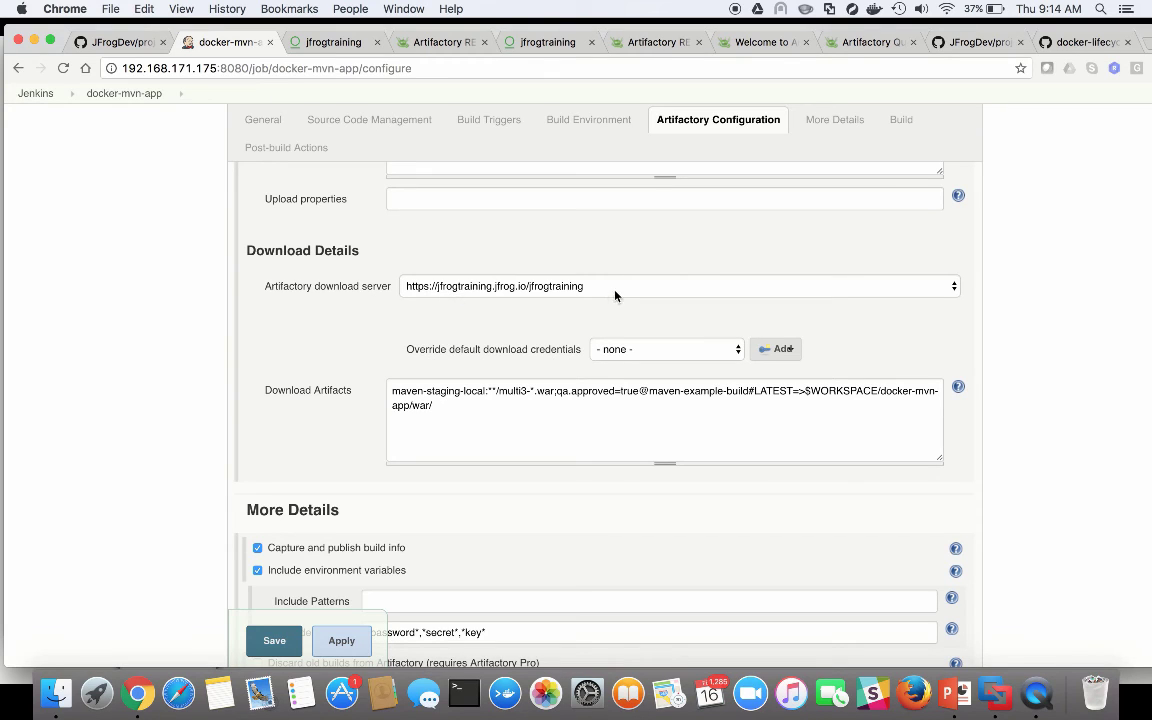
click(428, 418)
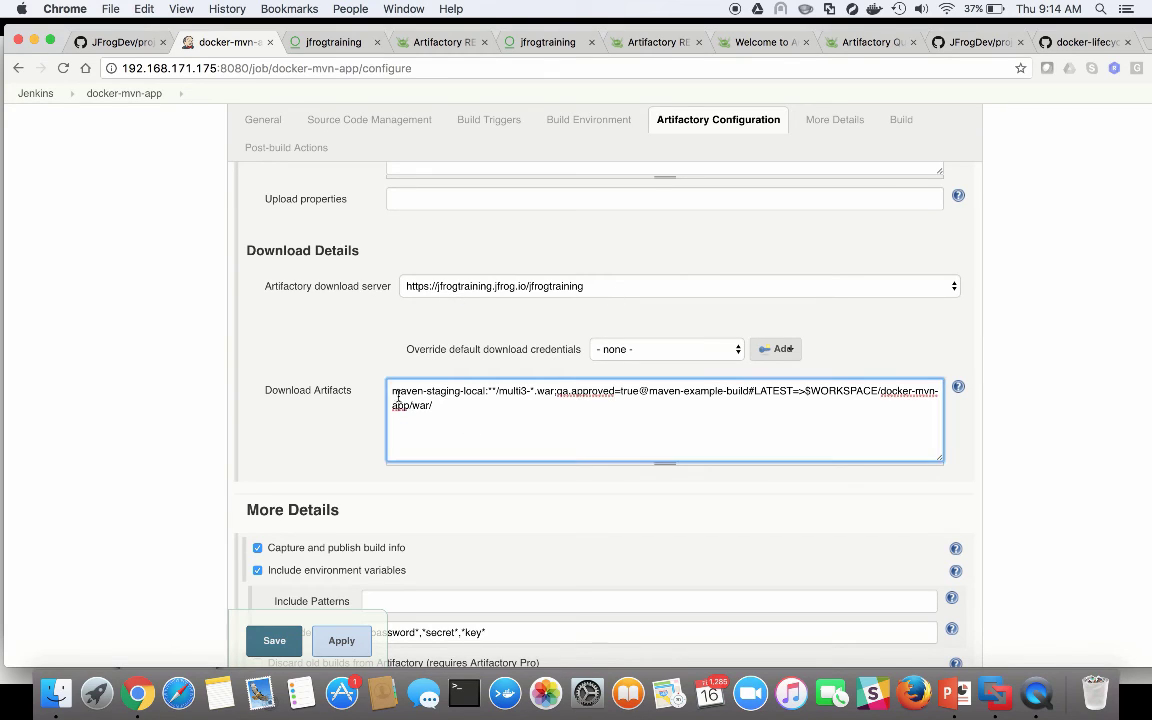
drag(391, 392, 487, 391)
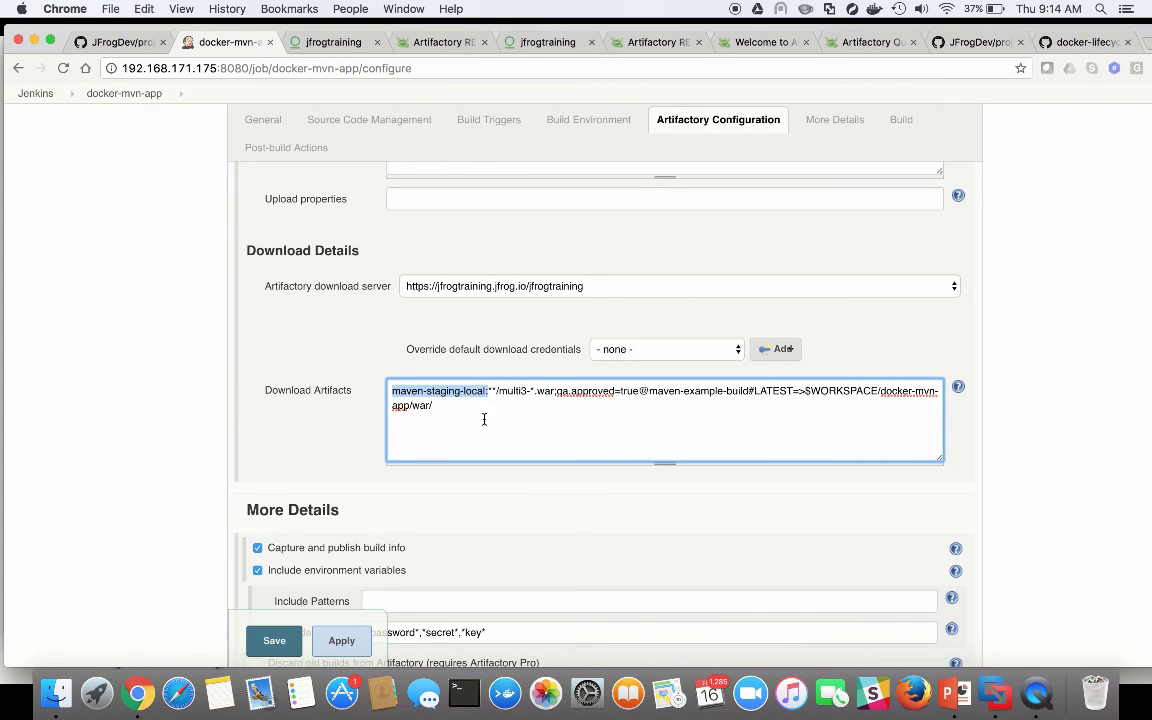
drag(499, 392, 527, 391)
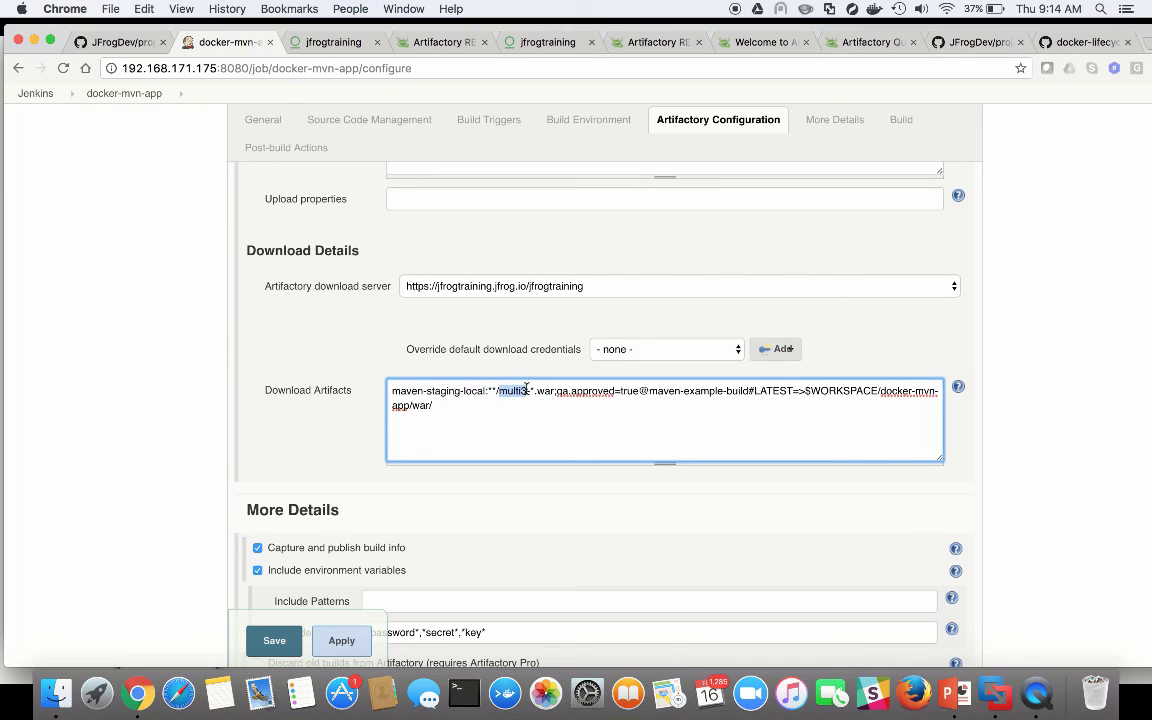
click(543, 391)
drag(547, 391, 392, 392)
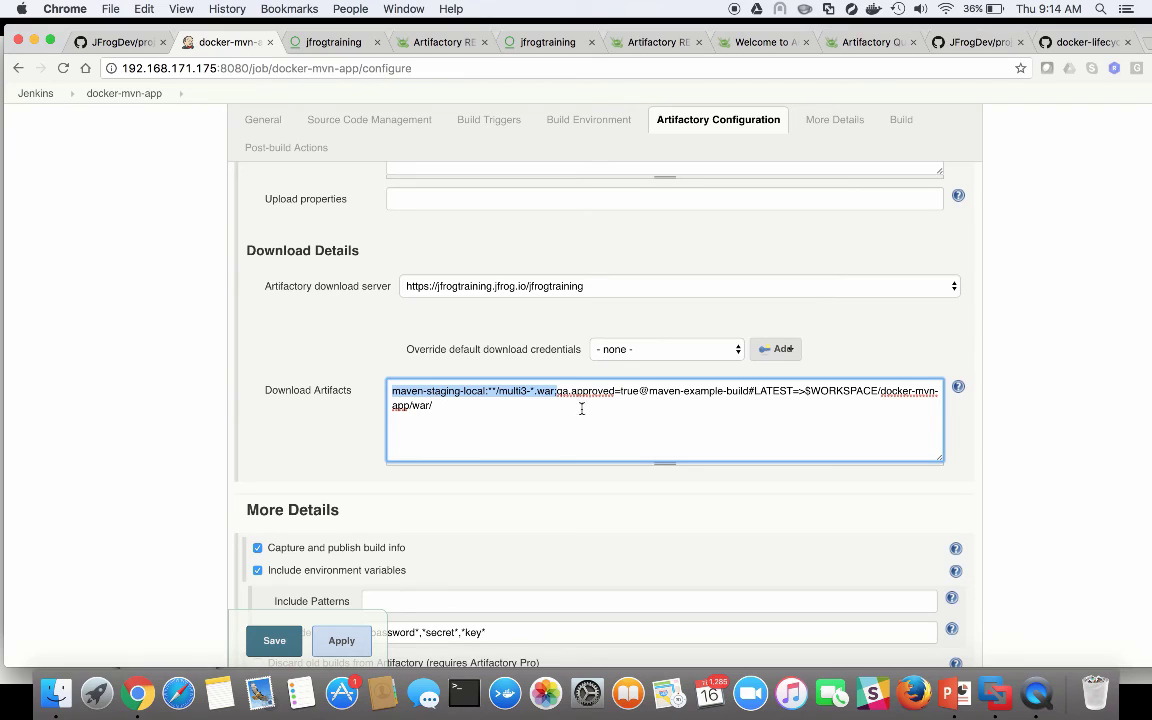
drag(560, 392, 637, 392)
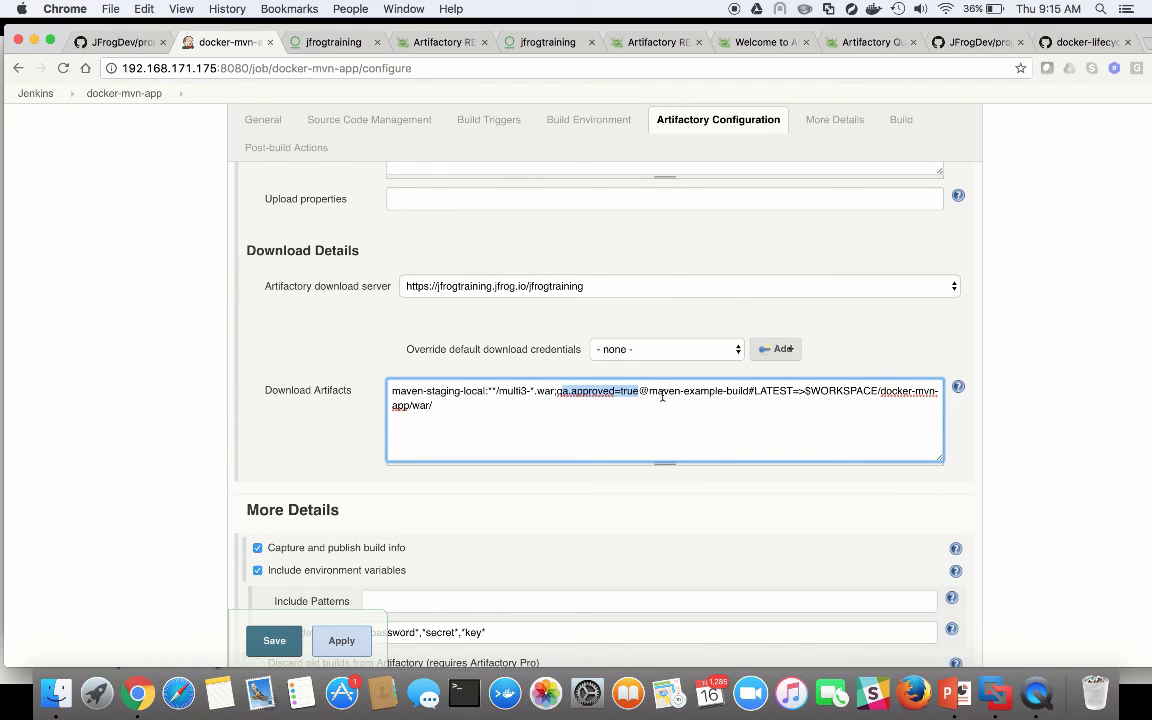
drag(656, 398, 755, 397)
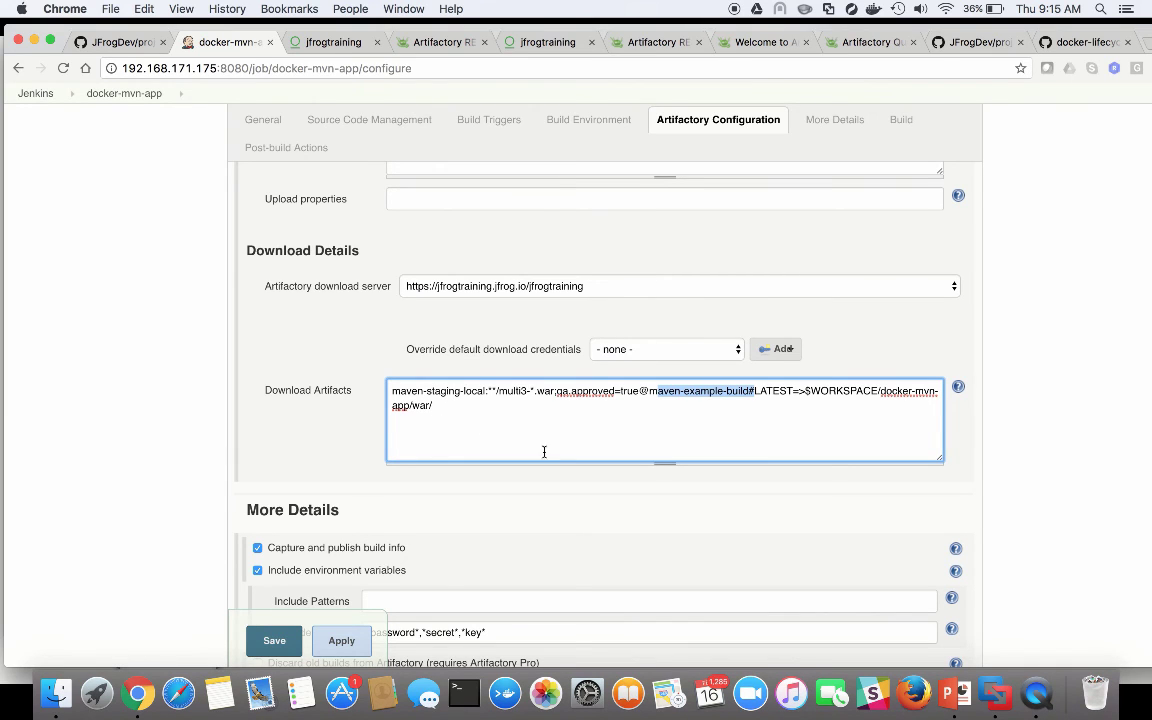
Step: Scroll to Docker Build and Publish and inspect the docker-mvn-app:${BUILD_NUMBER} image name
scroll(553, 461, down, 3)
scroll(553, 461, down, 2)
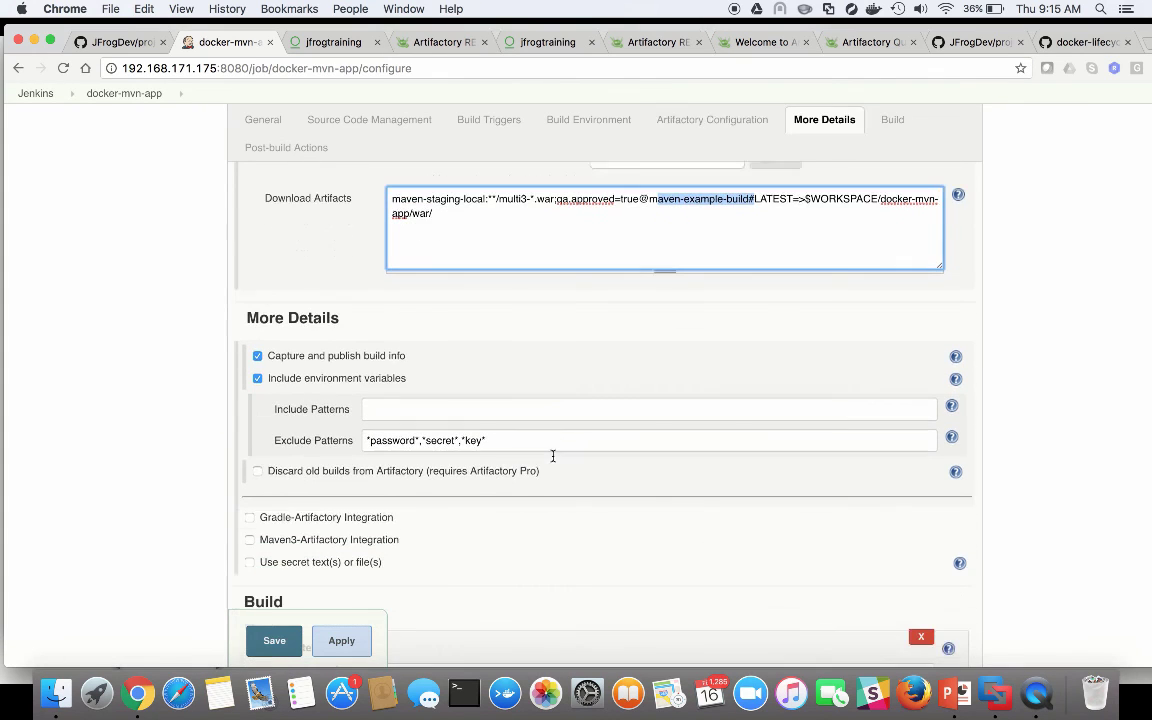
scroll(550, 460, down, 2)
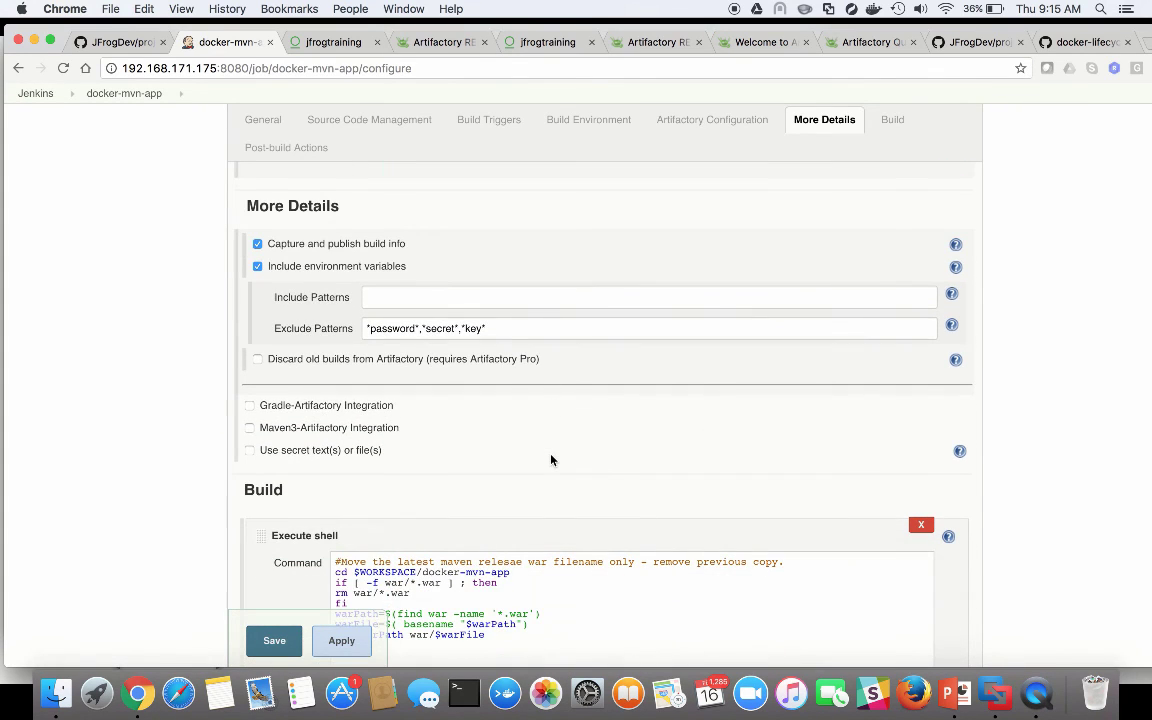
scroll(485, 443, up, 4)
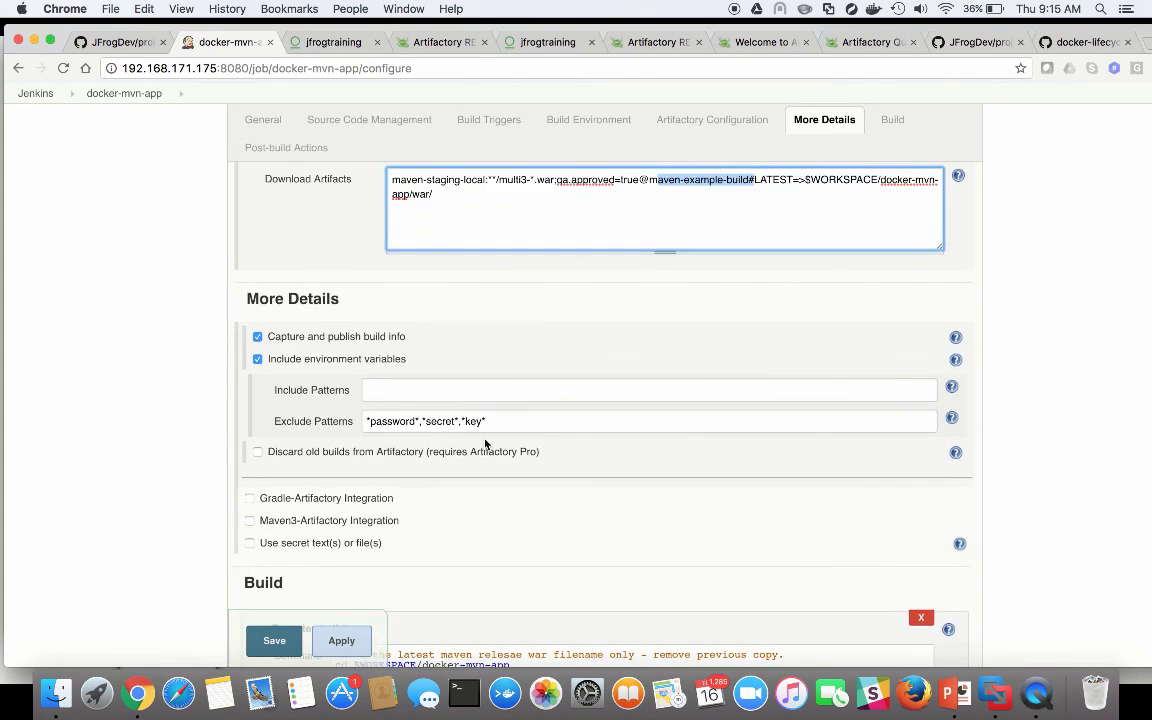
scroll(485, 443, up, 2)
scroll(485, 443, down, 2)
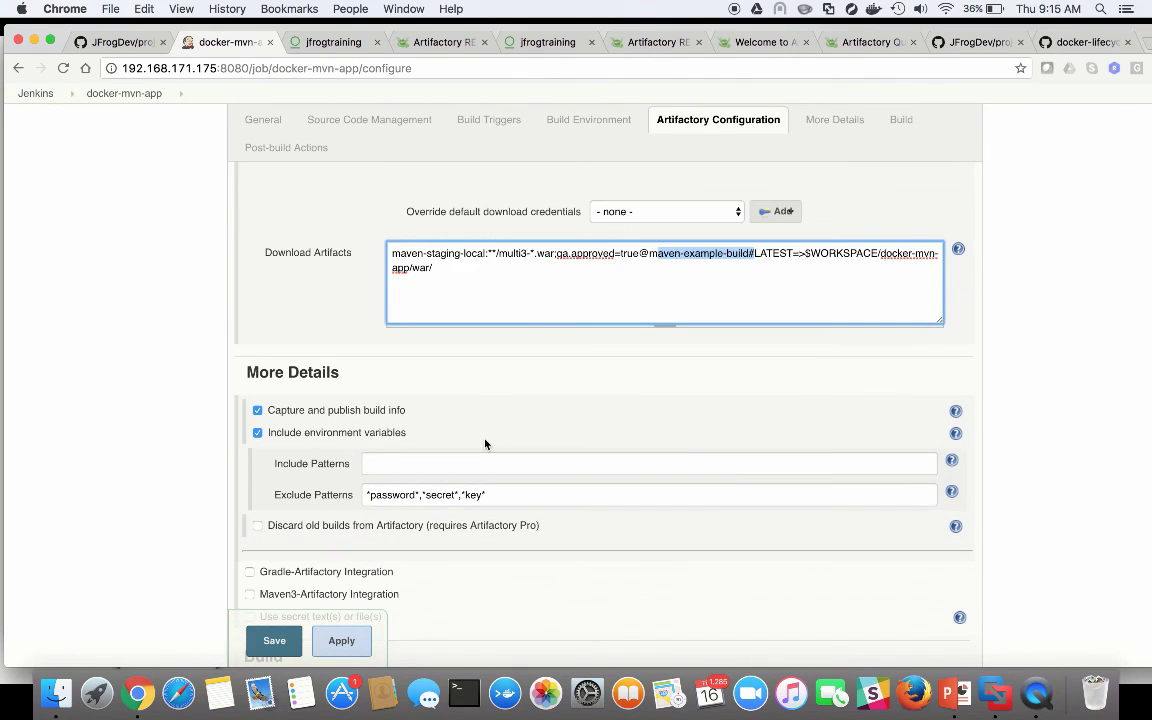
scroll(485, 443, down, 5)
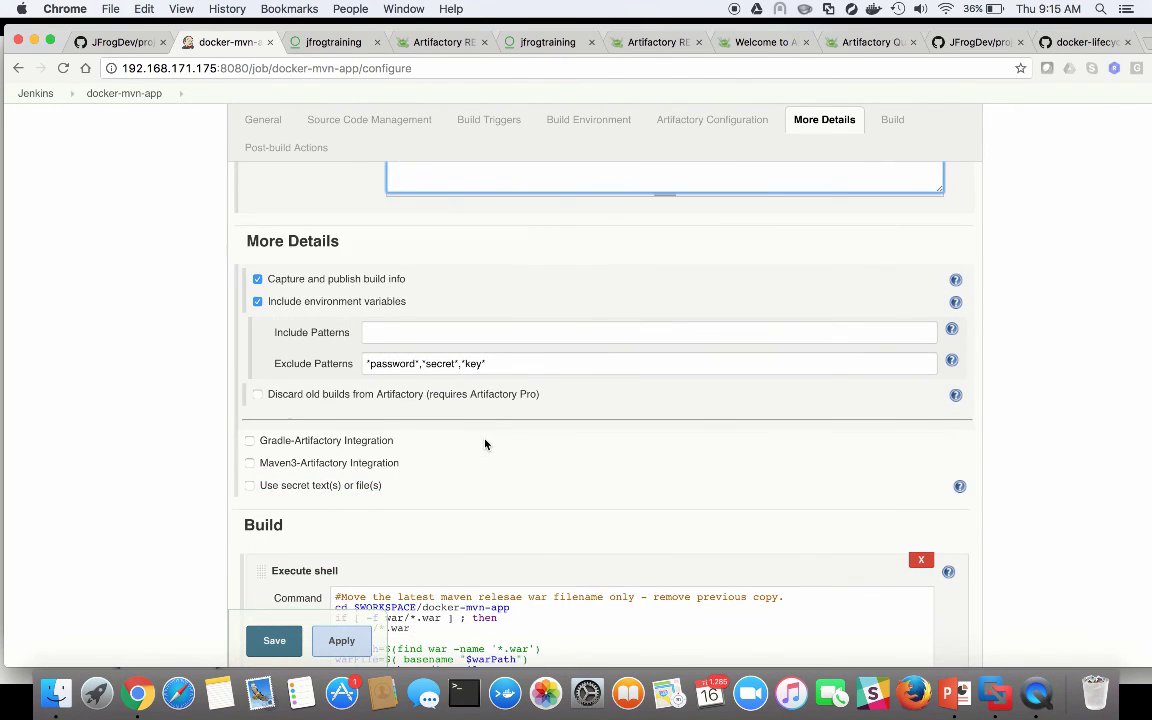
scroll(485, 443, down, 1)
scroll(537, 457, down, 1)
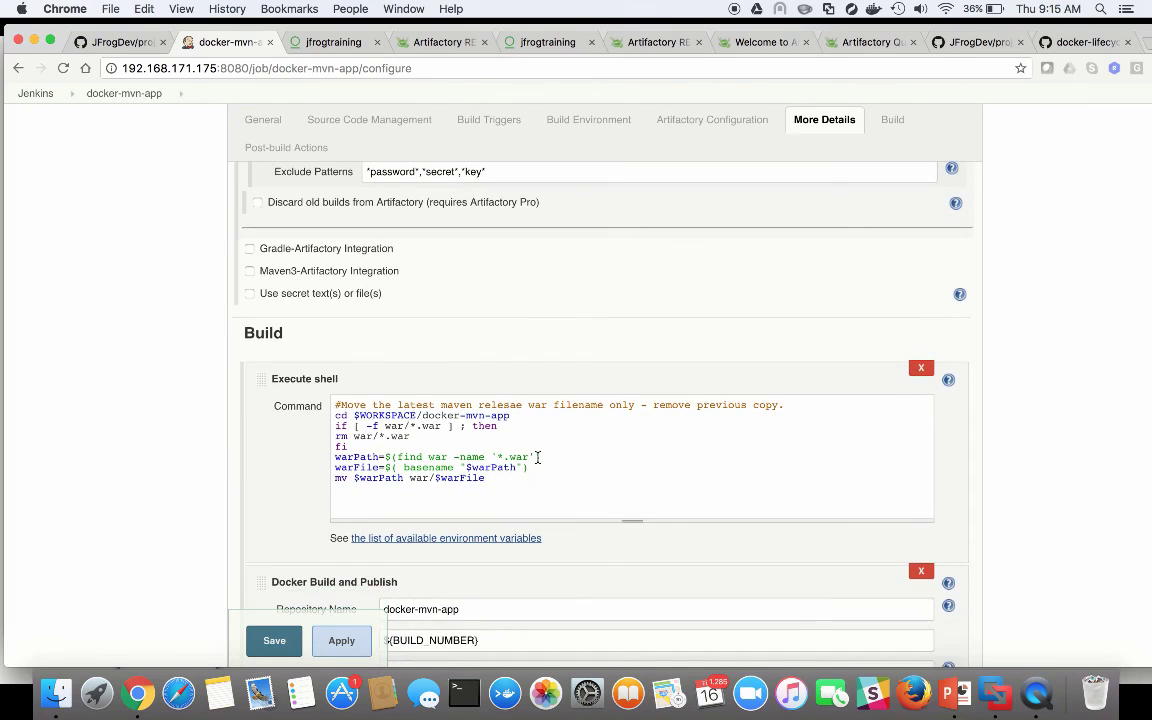
scroll(537, 457, down, 1)
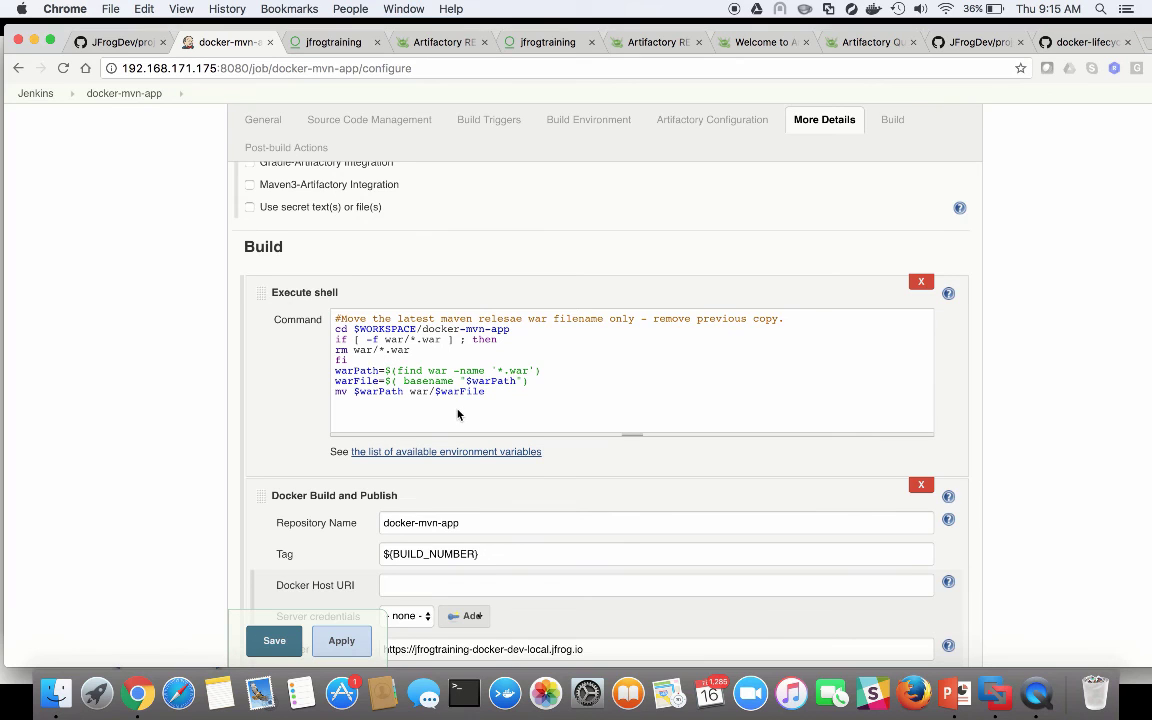
scroll(457, 414, down, 1)
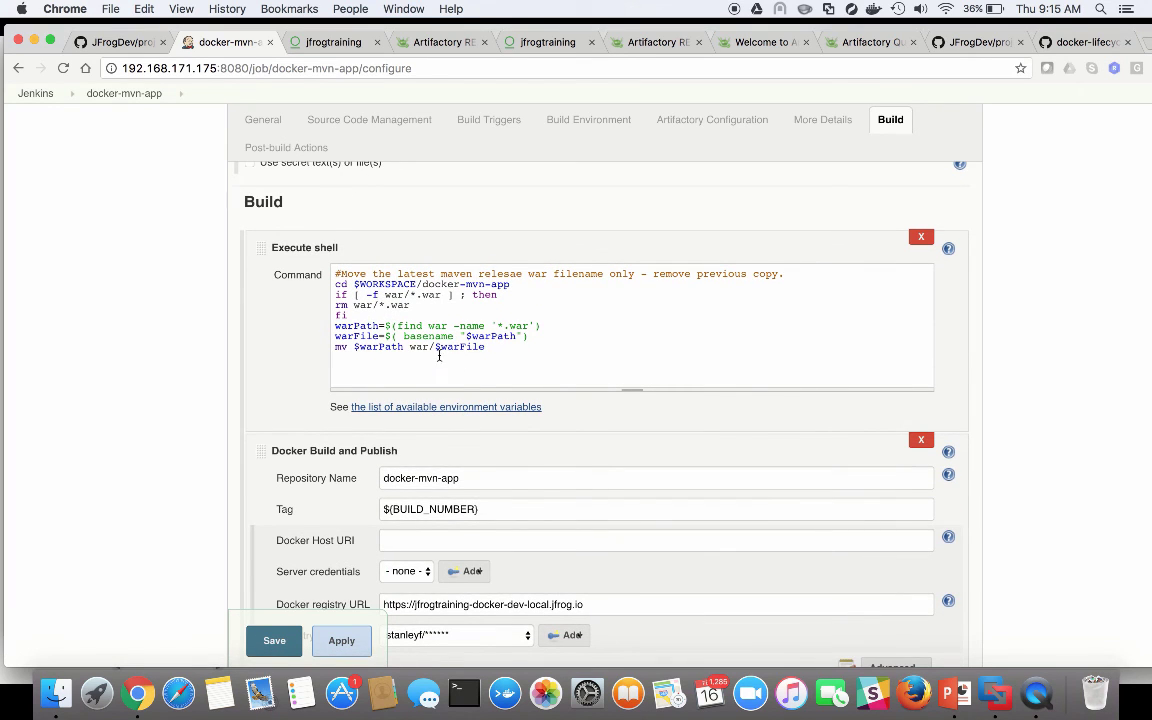
scroll(475, 350, down, 1)
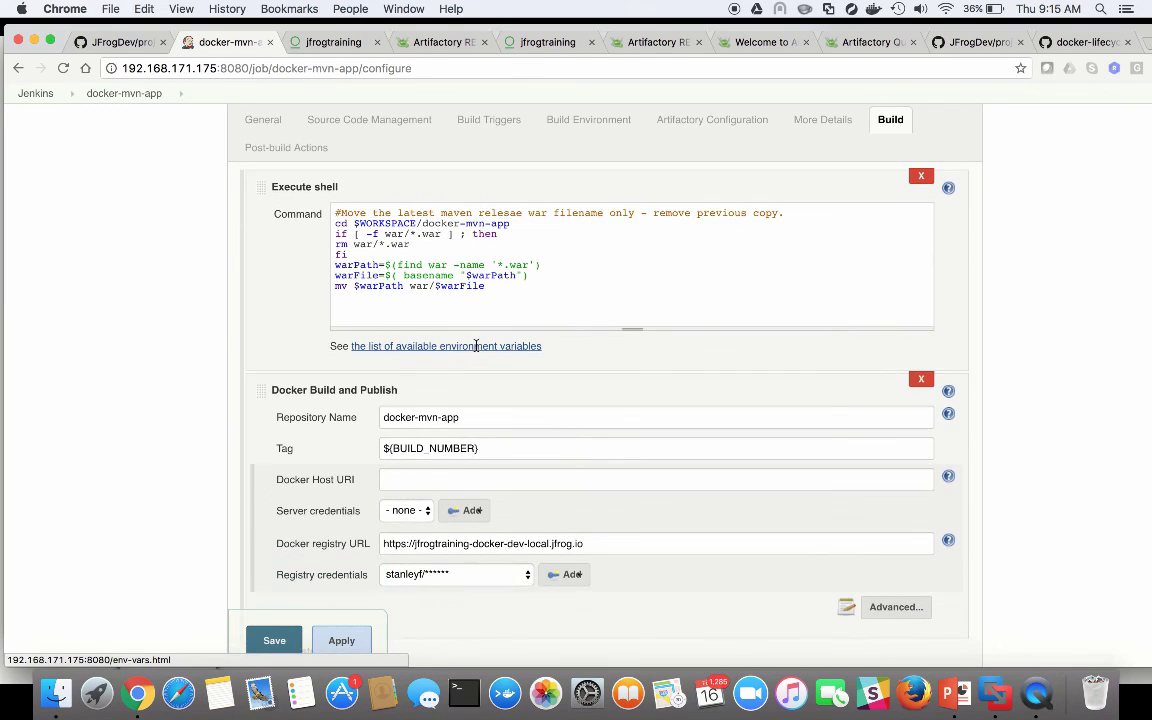
scroll(480, 350, down, 3)
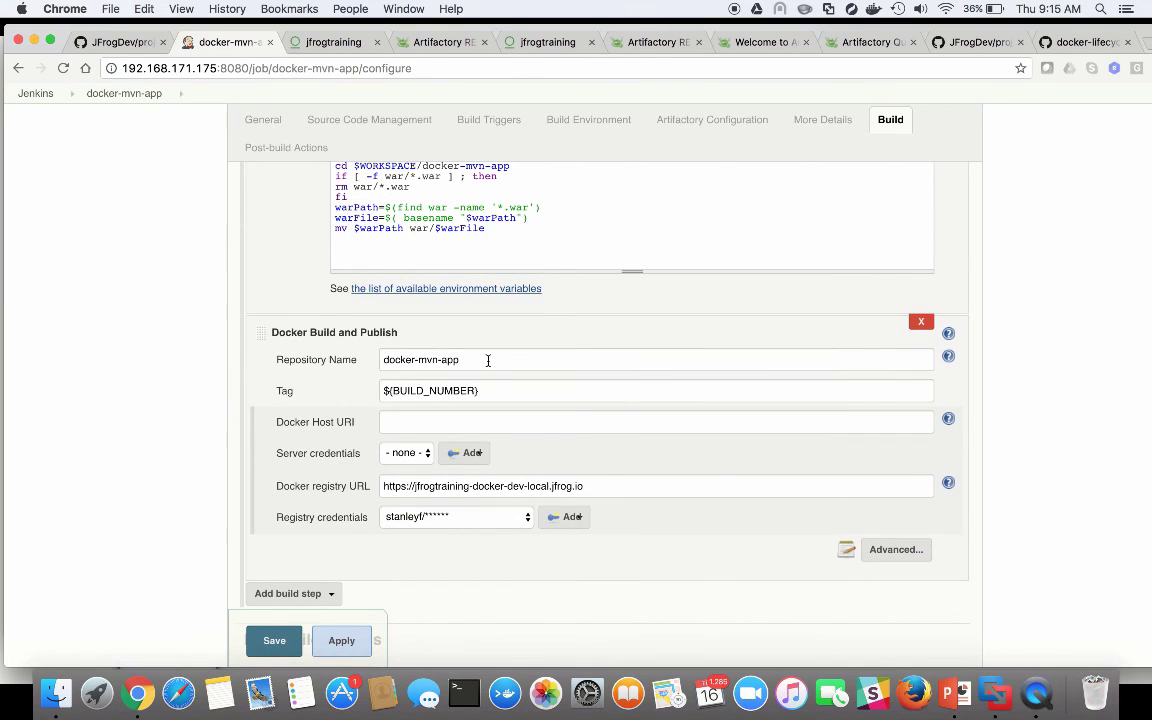
click(488, 360)
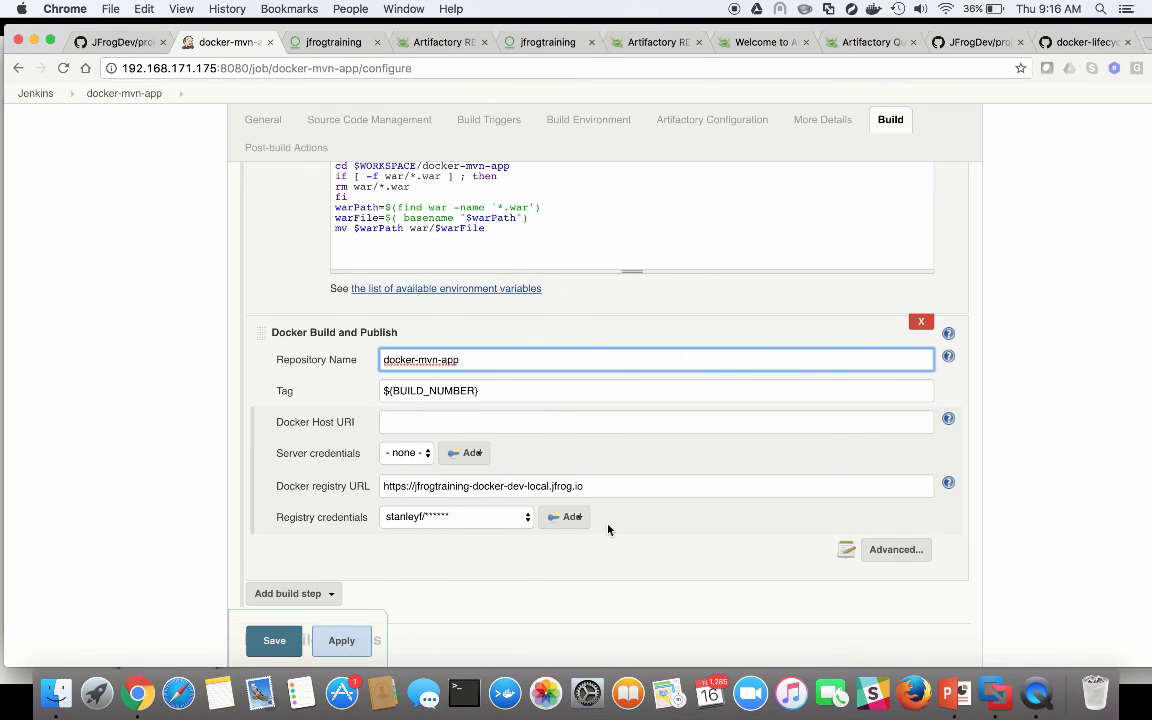
Step: Expand the advanced options showing docker-mvn-app/Dockerfile and scroll down to Save
scroll(606, 522, down, 2)
scroll(606, 522, down, 1)
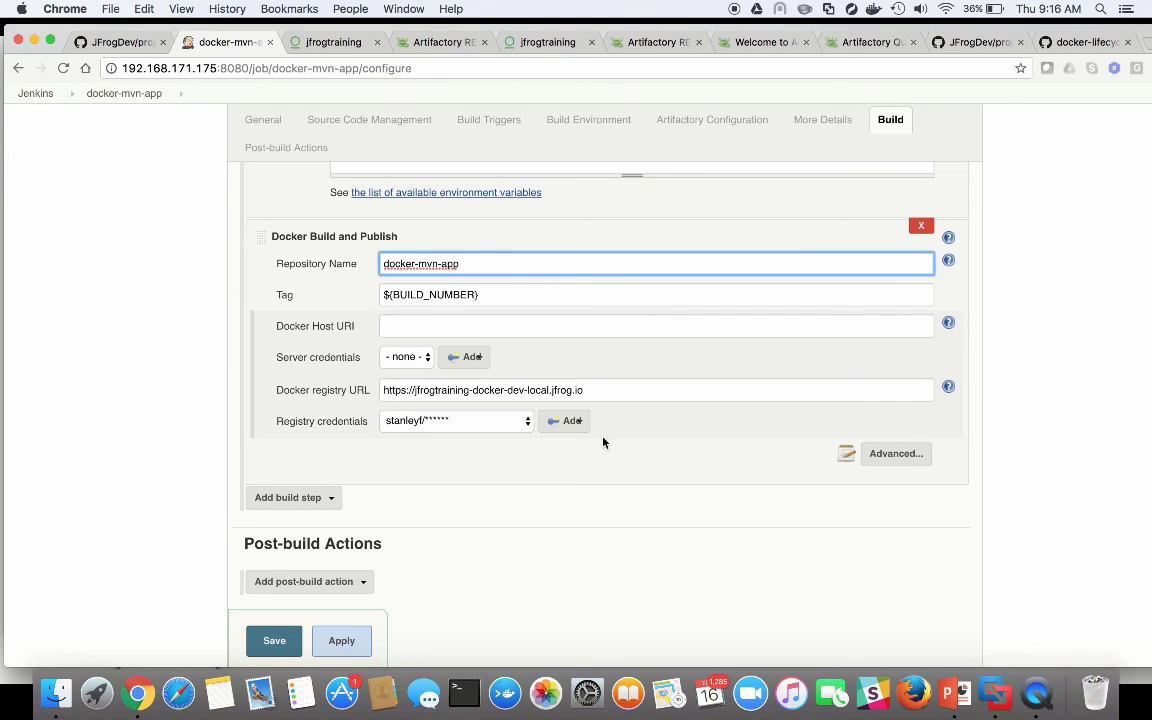
click(896, 453)
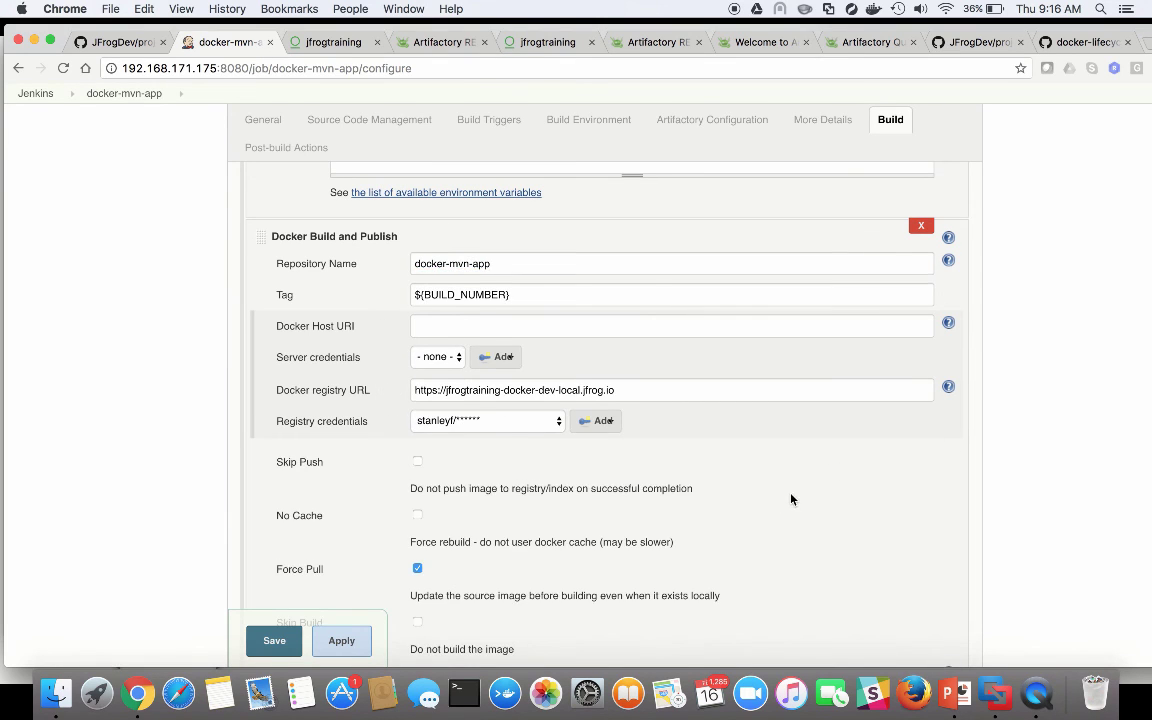
scroll(793, 497, down, 1)
scroll(793, 497, down, 6)
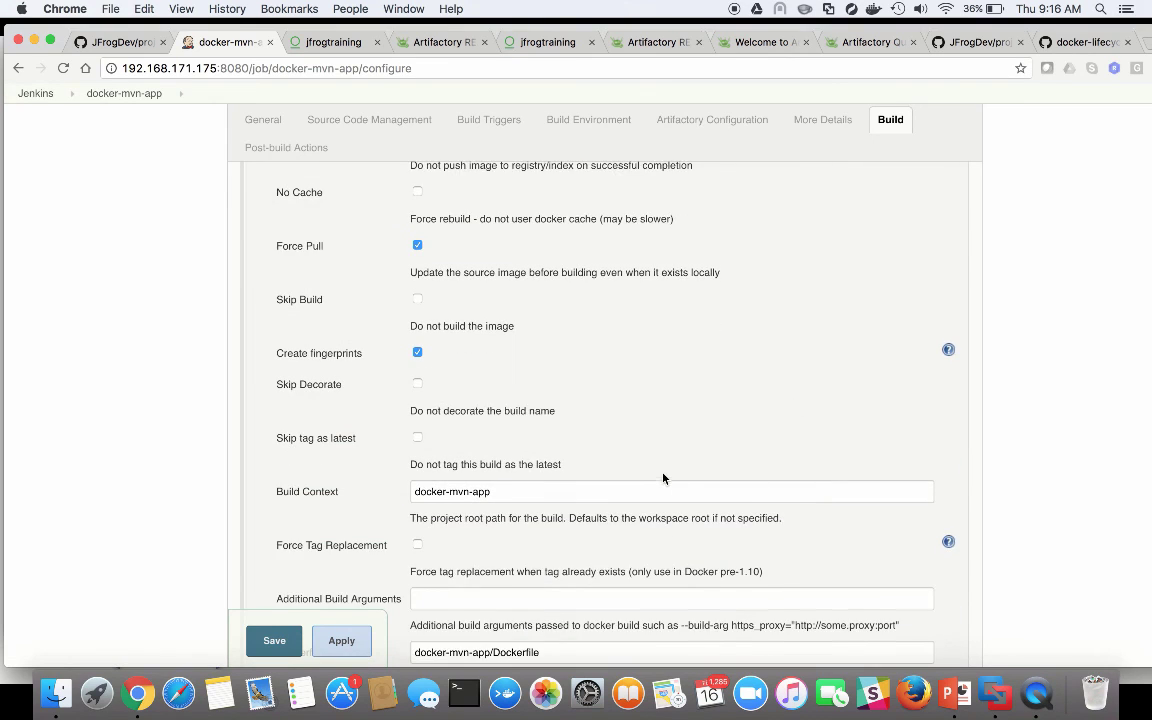
scroll(330, 503, down, 5)
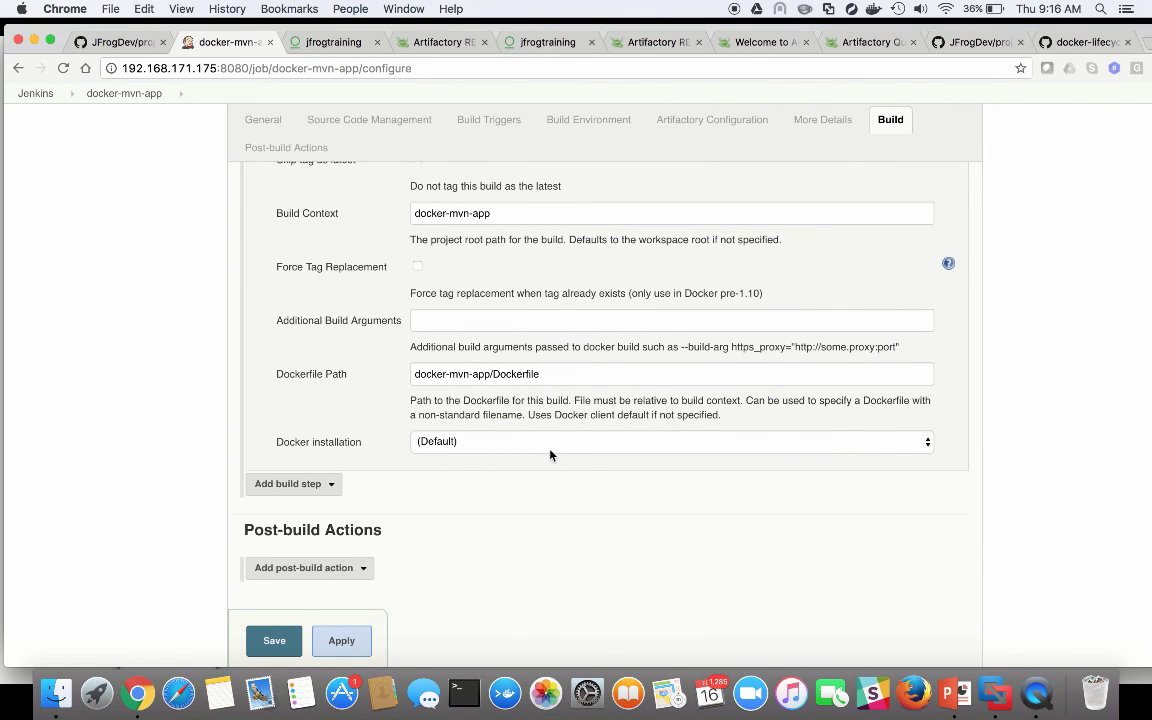
scroll(550, 455, down, 2)
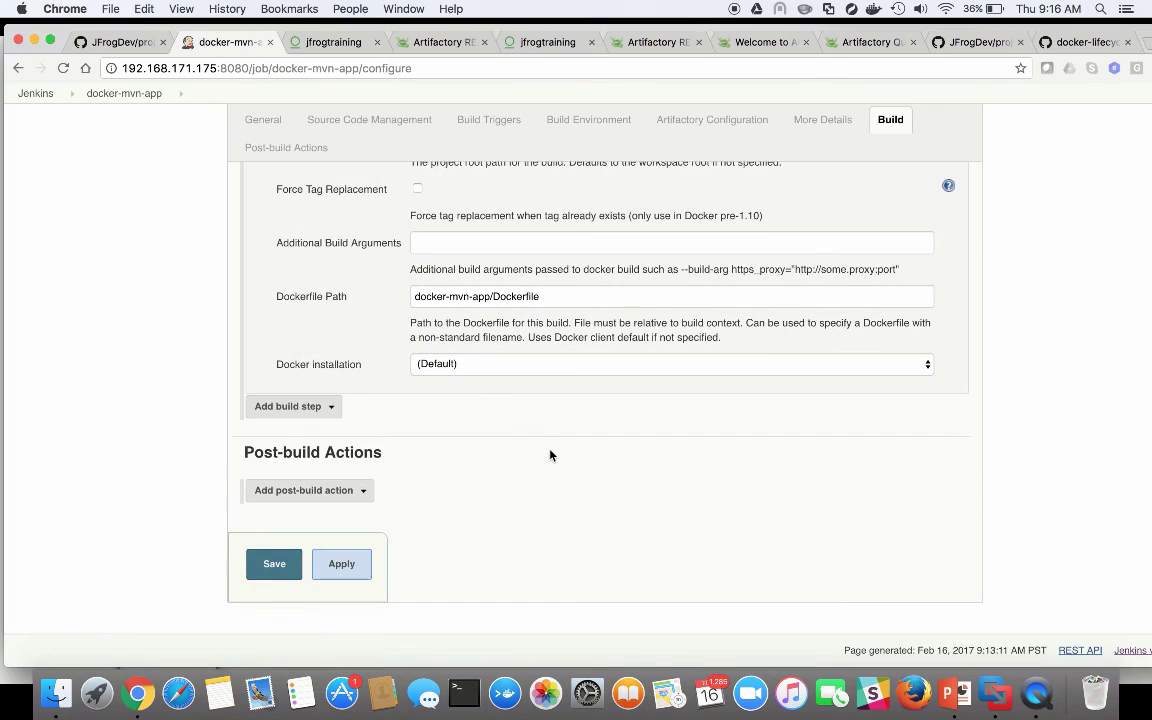
Step: Save the docker-mvn-app job configuration and start build #14
click(274, 564)
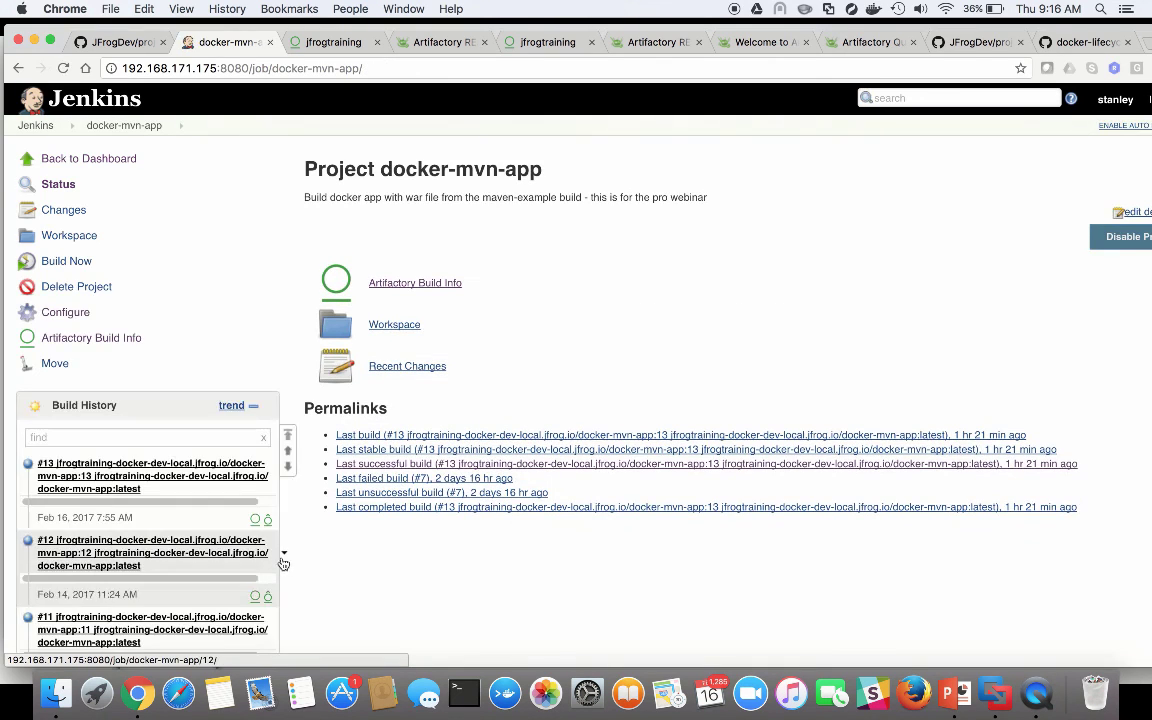
click(76, 261)
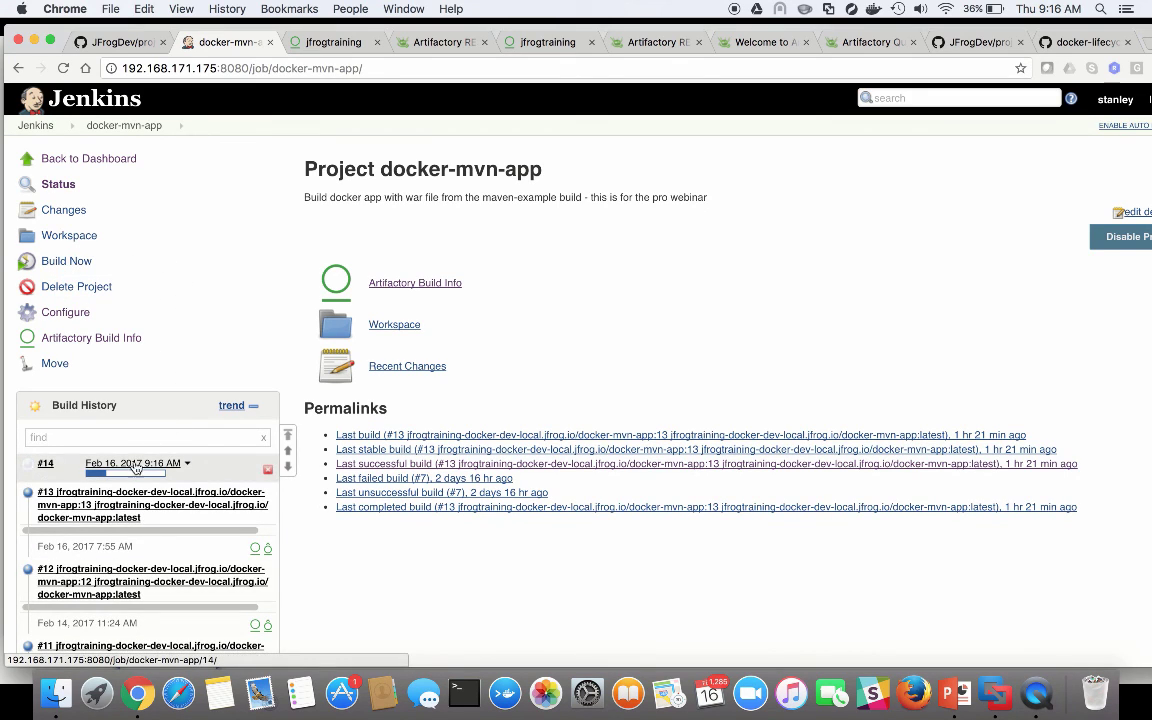
Step: Follow the Artifactory Build Info link to see docker-mvn-app's 15 builds in the Build Browser
click(435, 286)
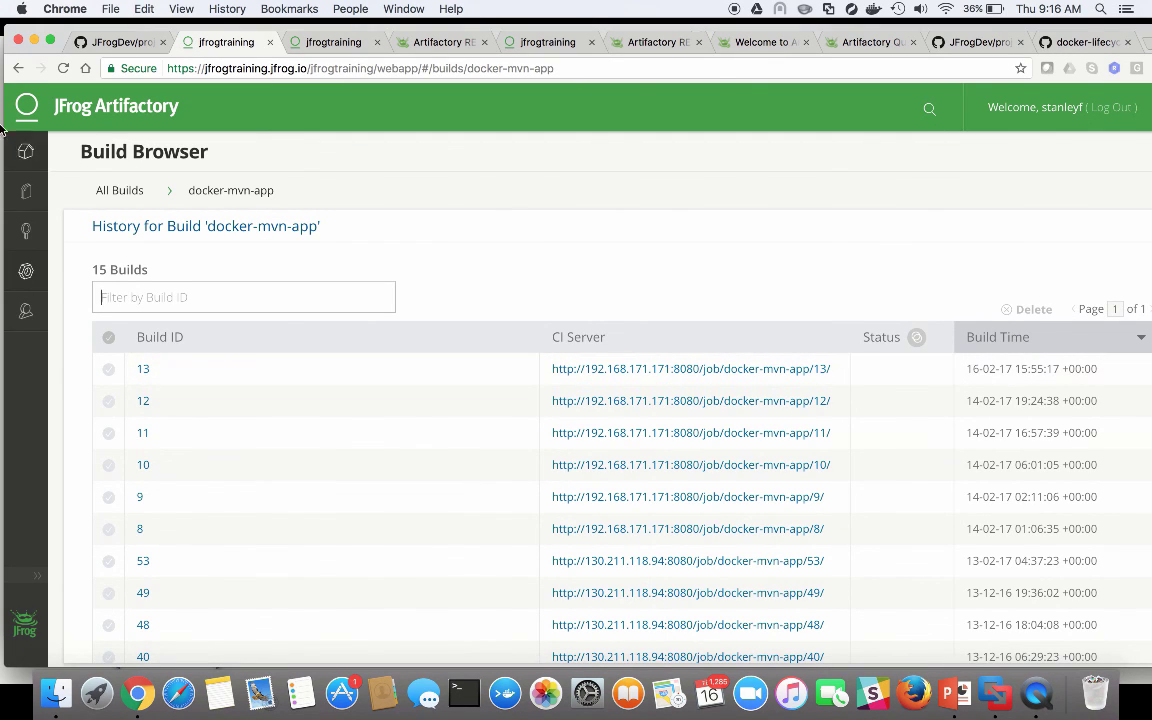
Step: In Artifacts, Quick Find 'docker-lo' to locate the docker-dev-local repository
click(29, 193)
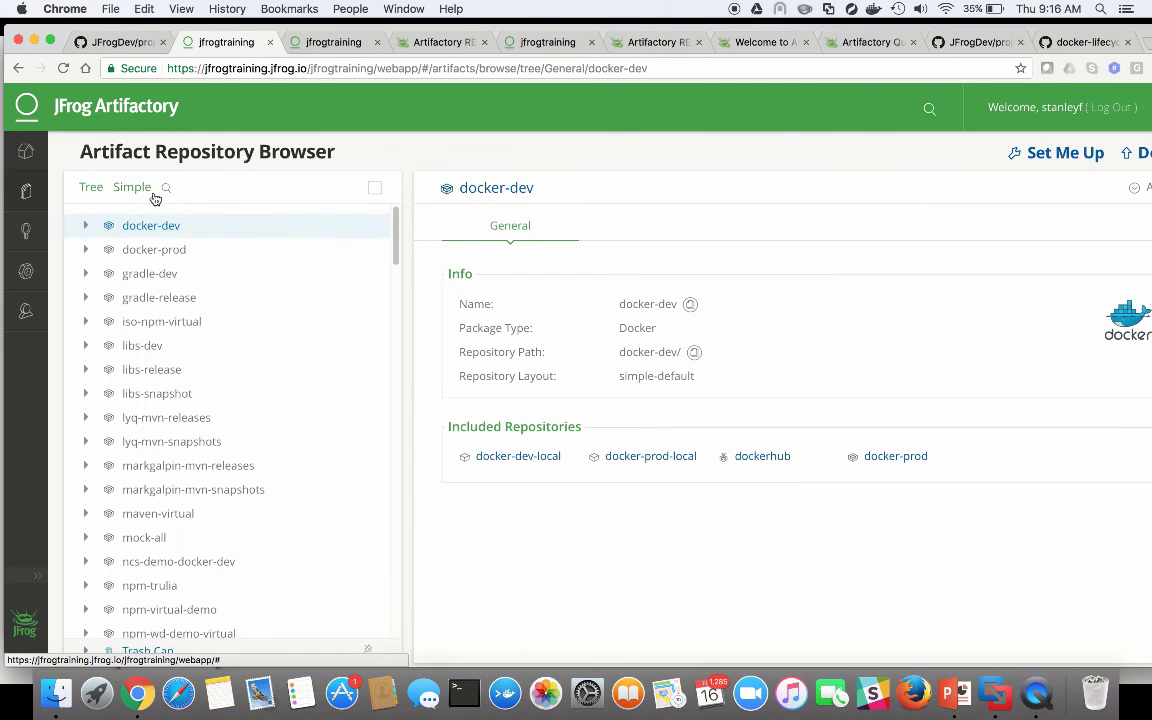
click(167, 190)
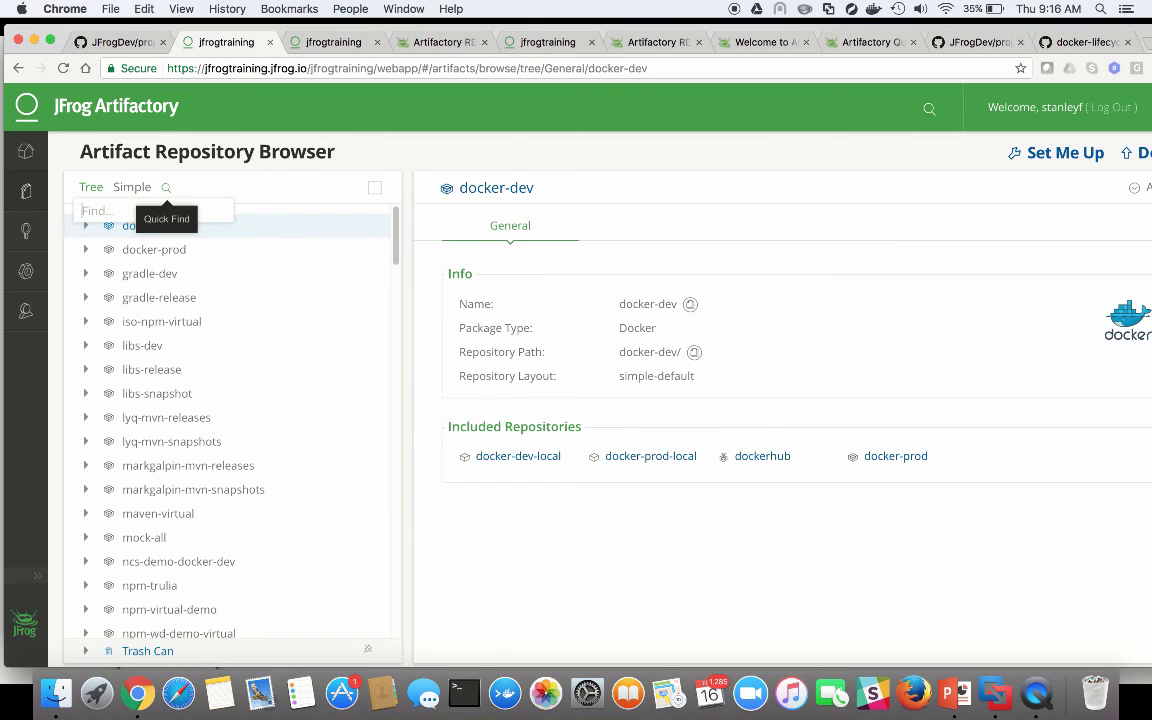
text(docker)
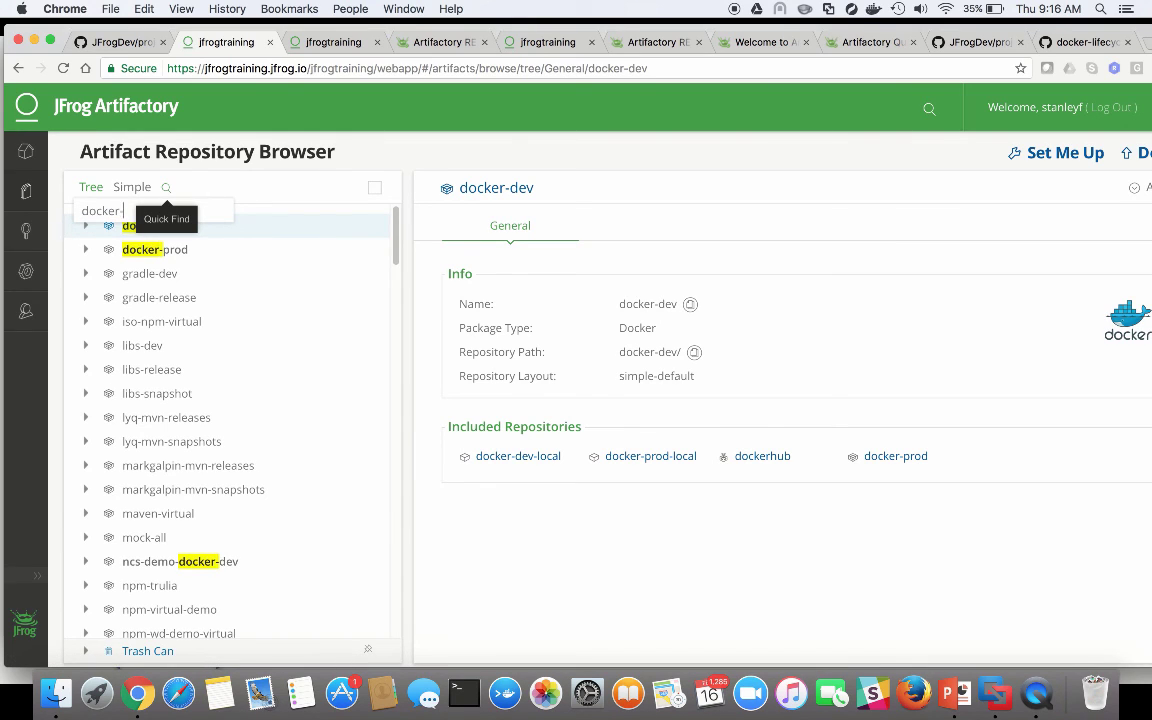
text(-lo)
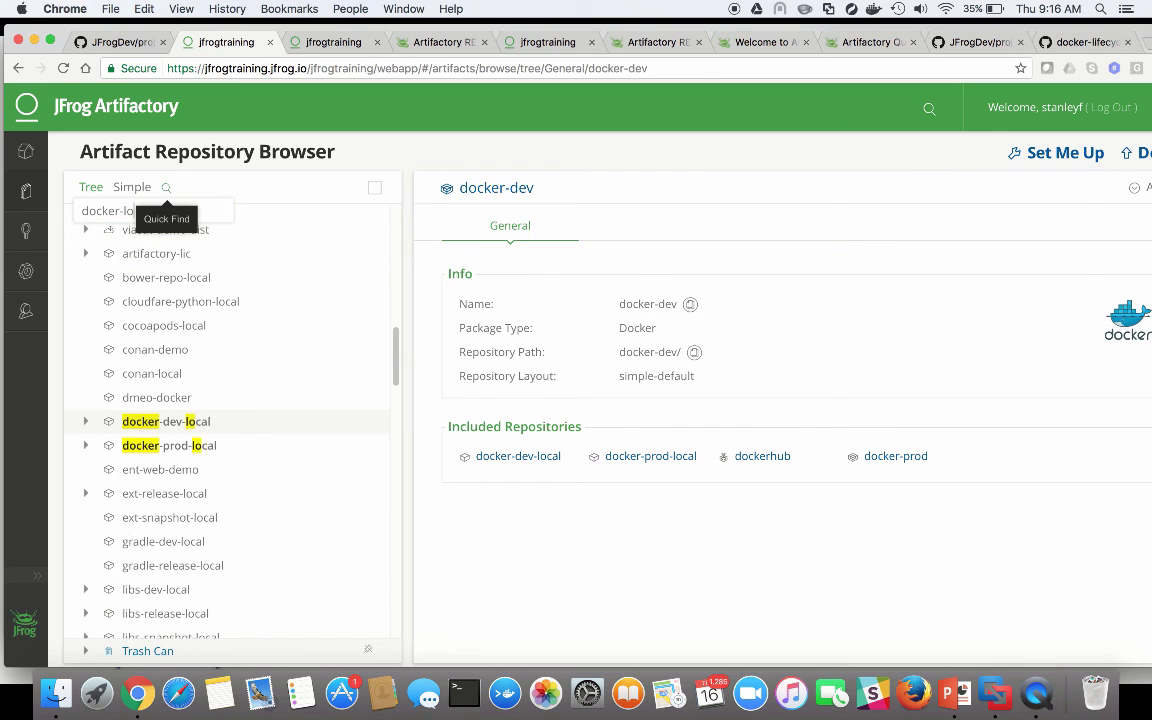
Step: Expand docker-dev-local > docker-mvn-app > 53 and select the tag 53 folder
click(86, 423)
scroll(250, 483, down, 1)
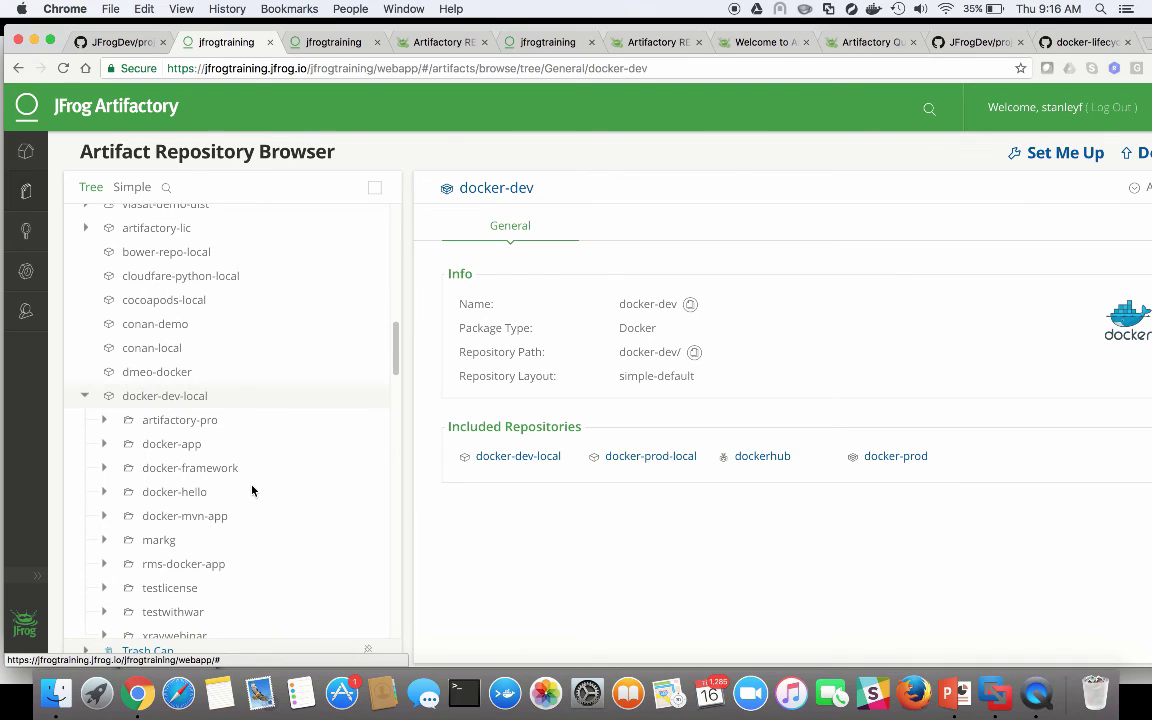
click(101, 519)
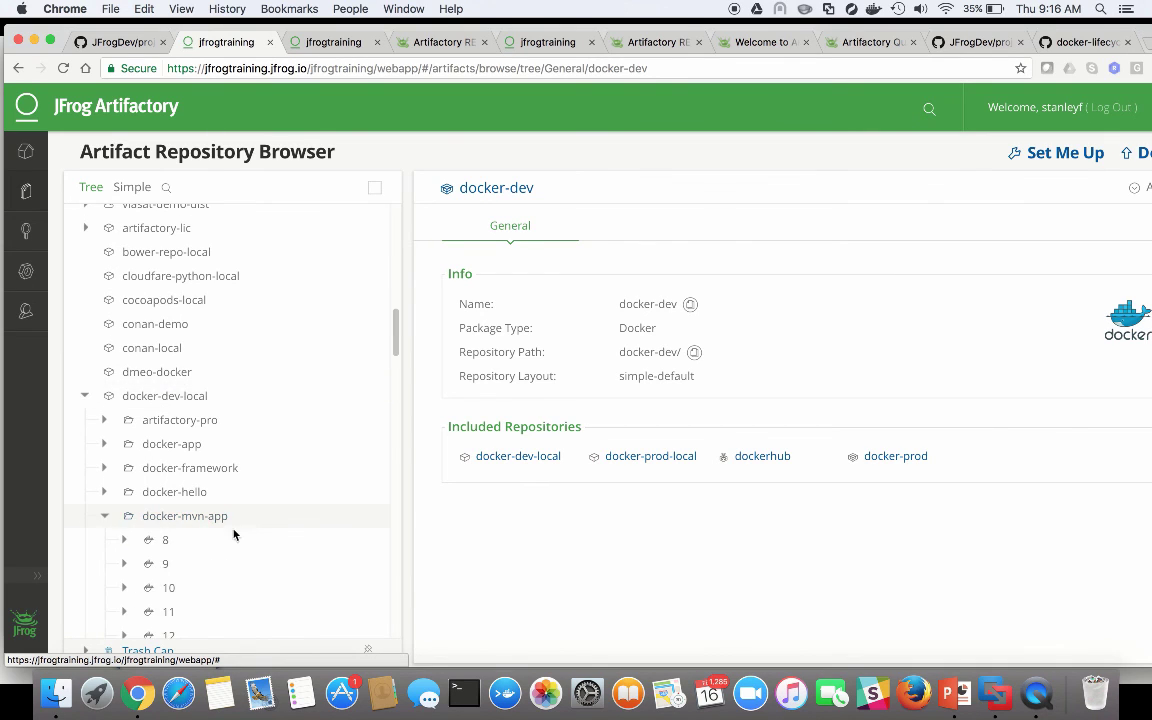
scroll(245, 530, down, 10)
scroll(200, 300, up, 2)
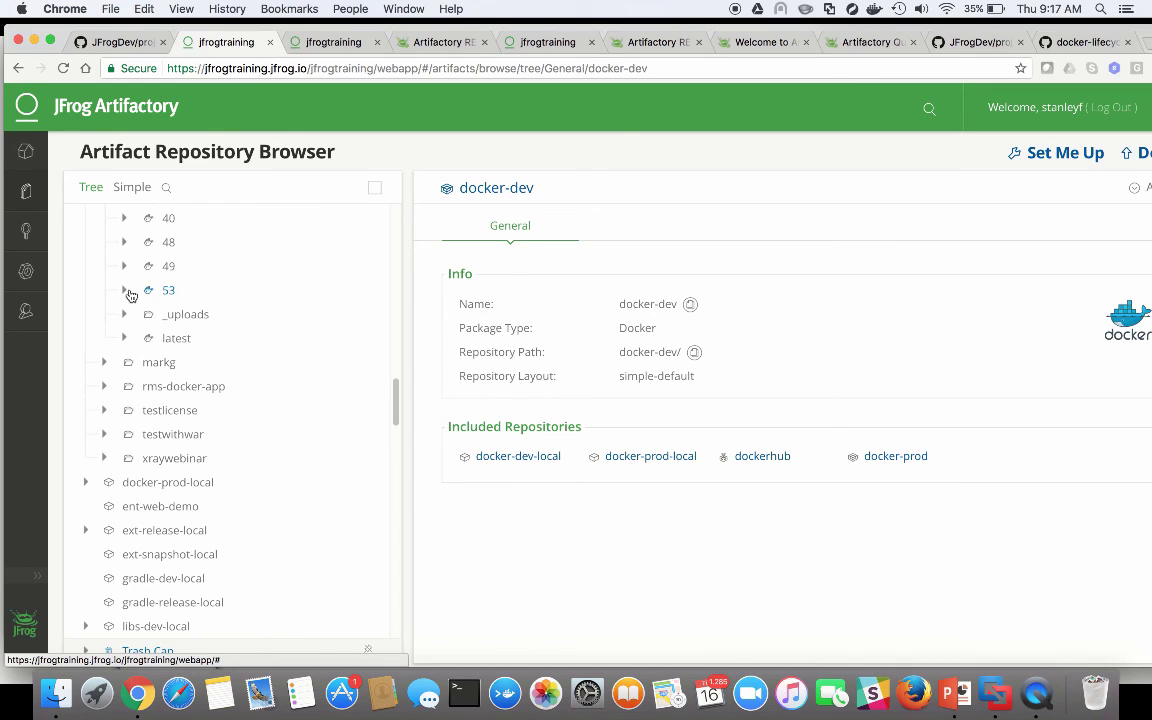
click(124, 291)
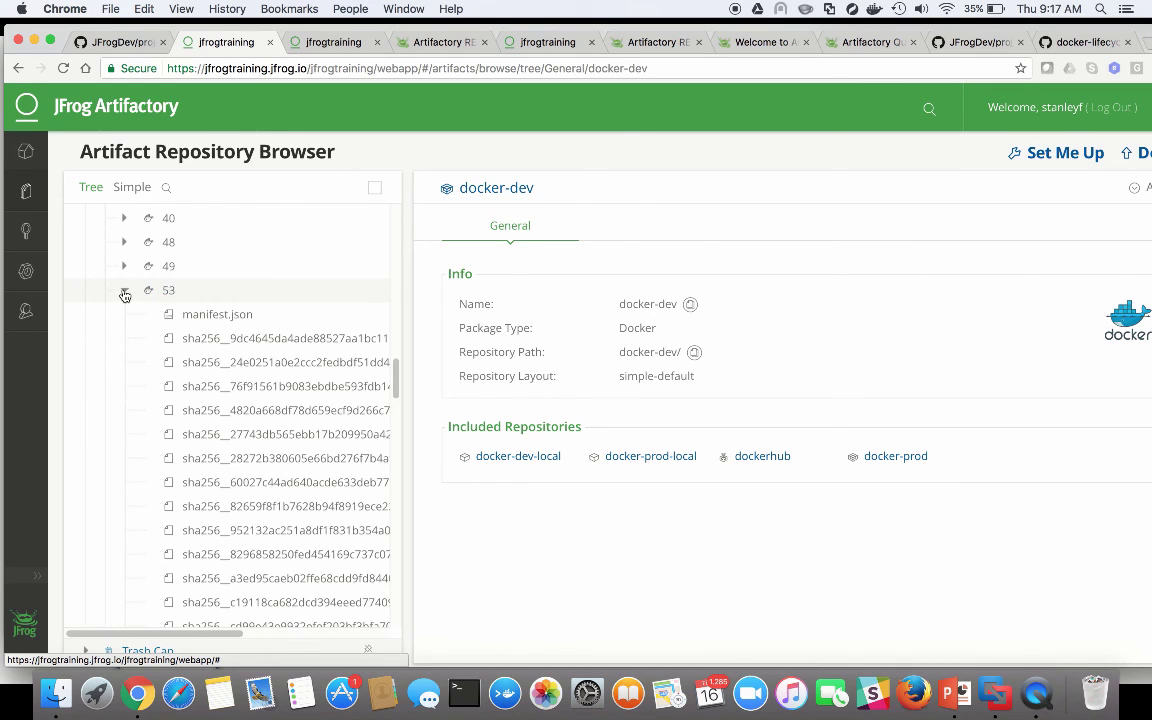
click(218, 314)
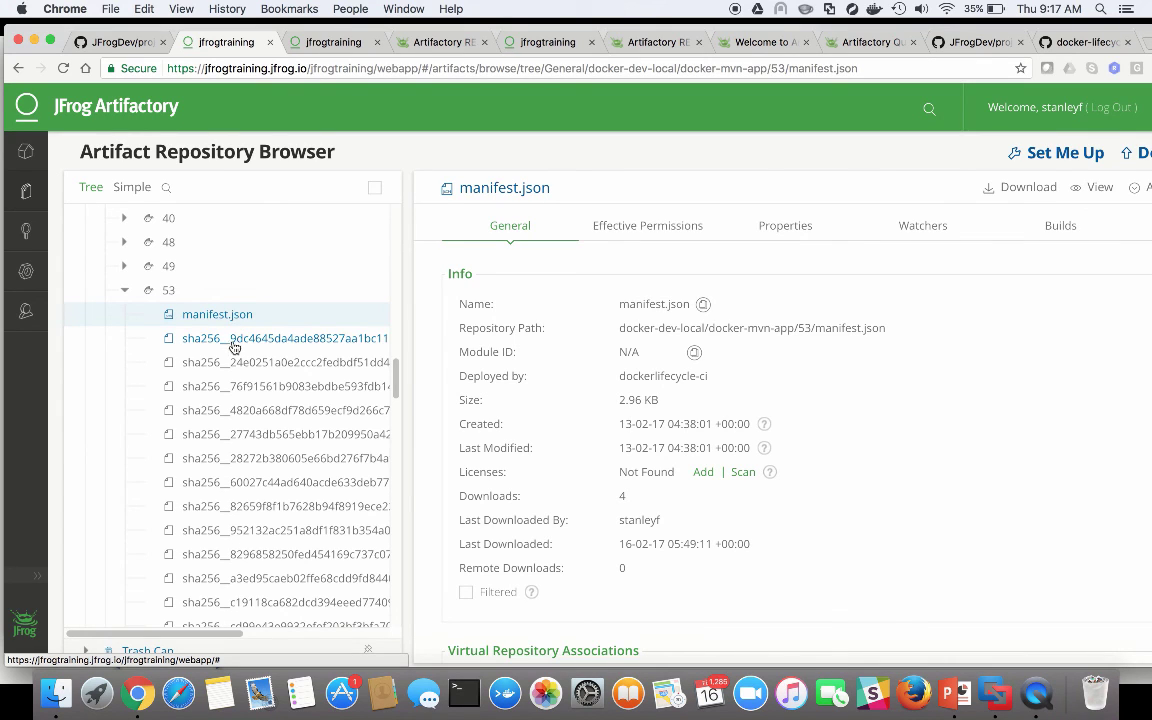
click(170, 291)
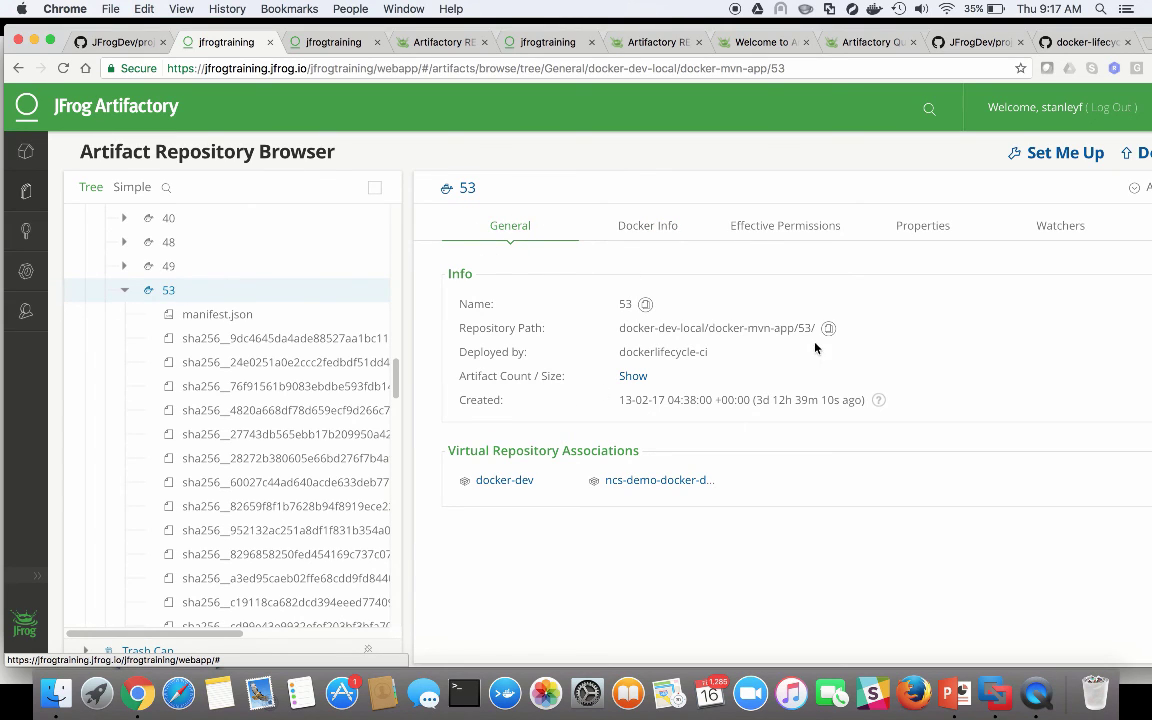
Step: Inspect tag 53's Docker Info, expanding the CMD 53, ADD and next CMD layers
click(646, 229)
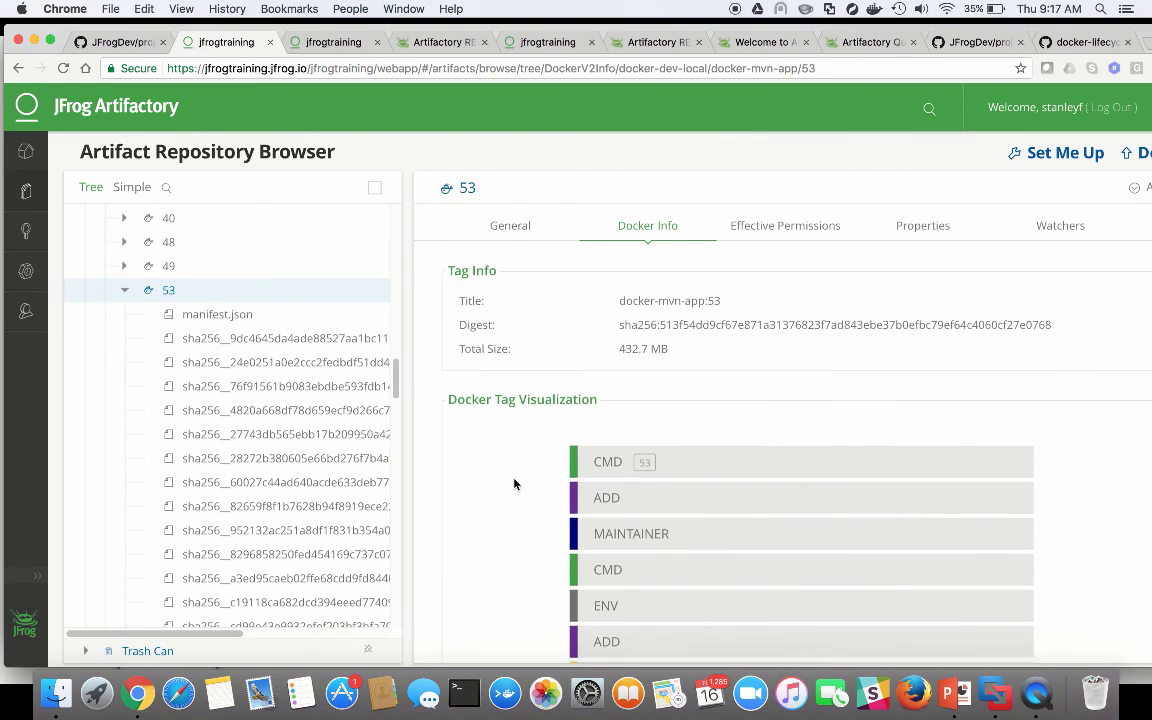
scroll(515, 470, down, 1)
scroll(515, 470, down, 3)
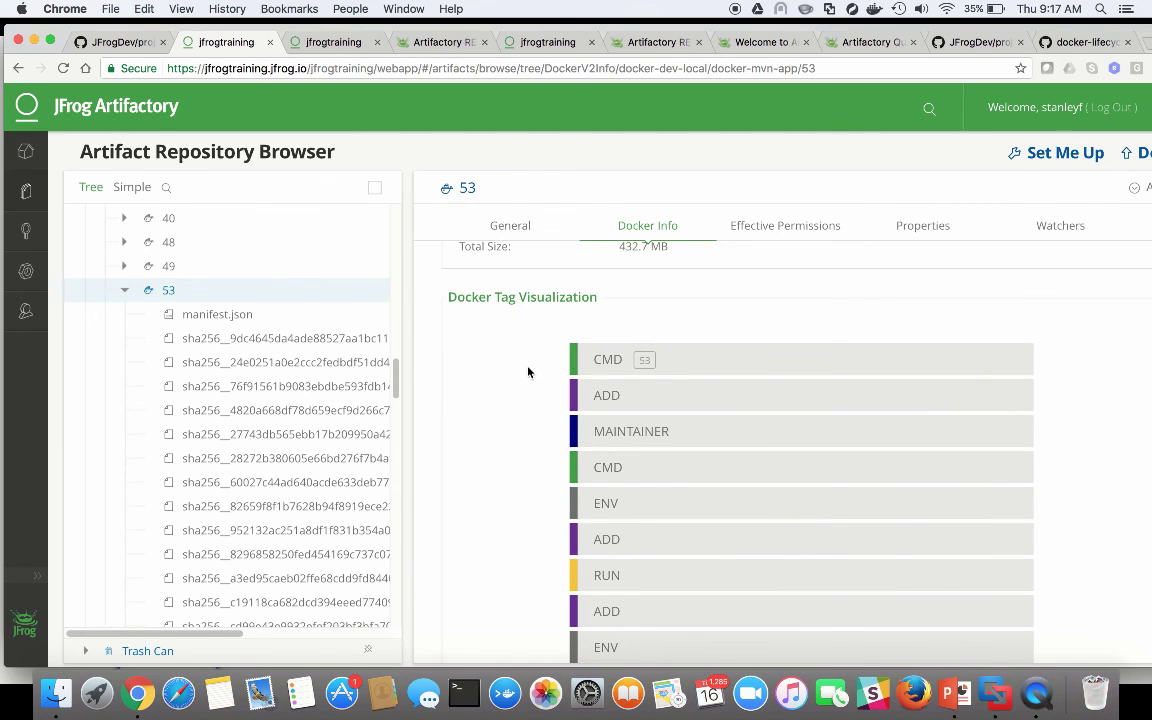
scroll(527, 598, down, 12)
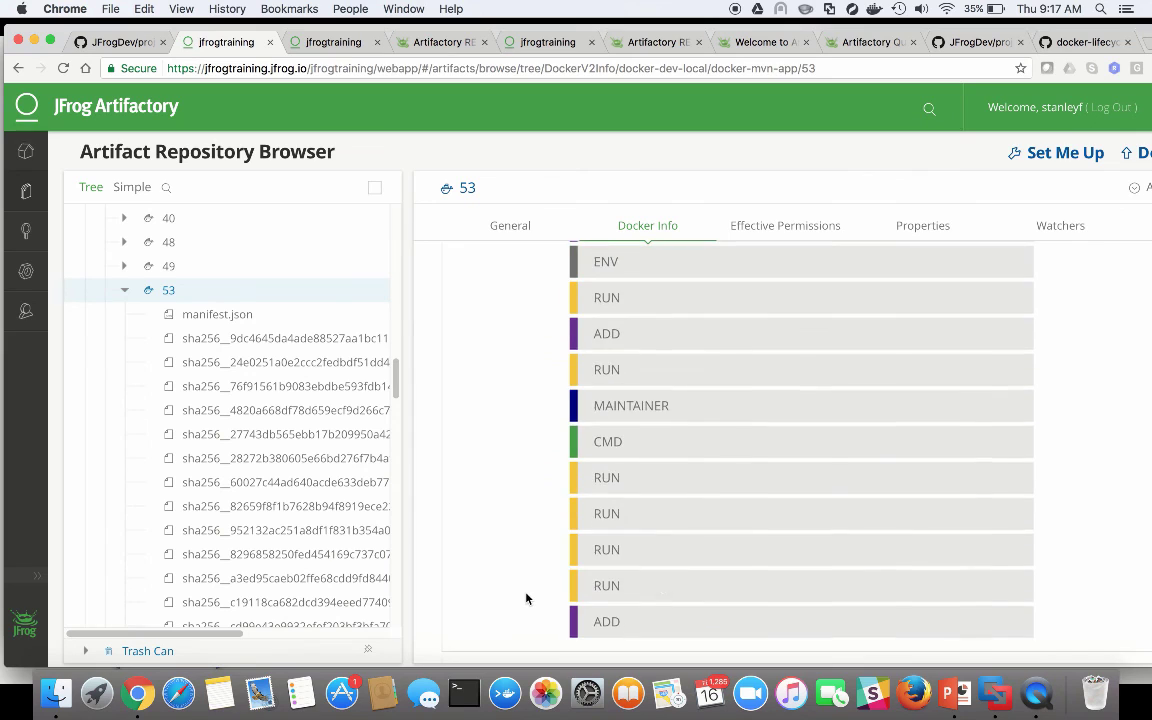
scroll(527, 598, up, 10)
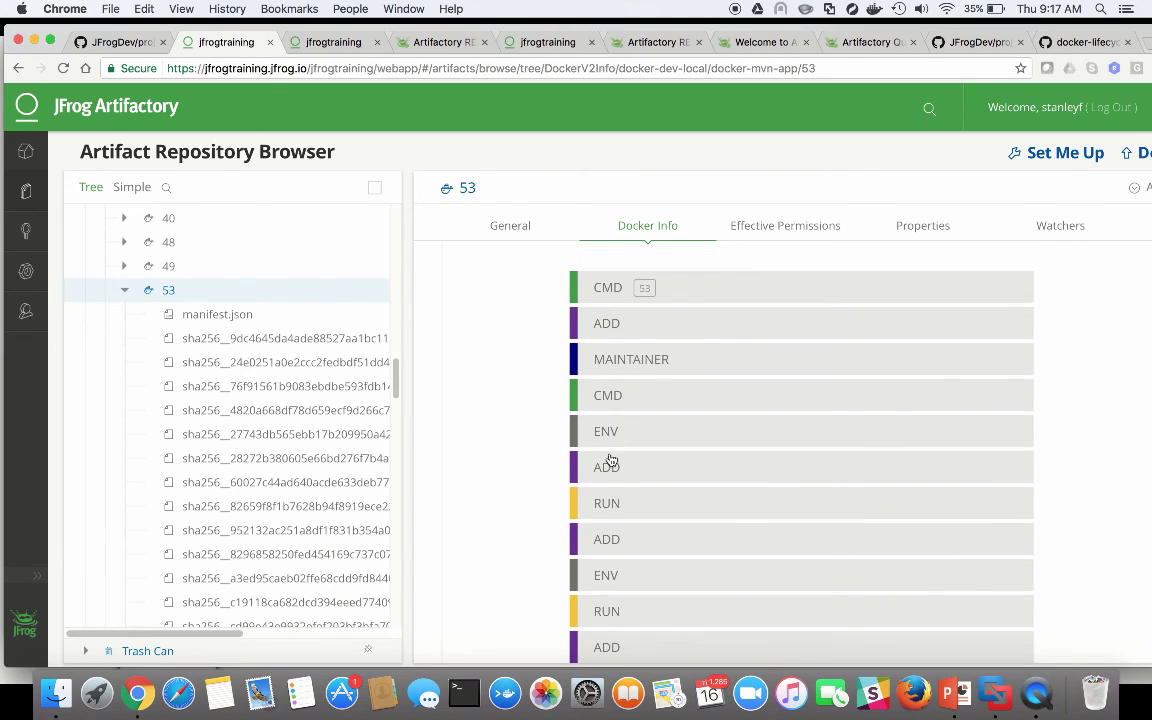
click(699, 291)
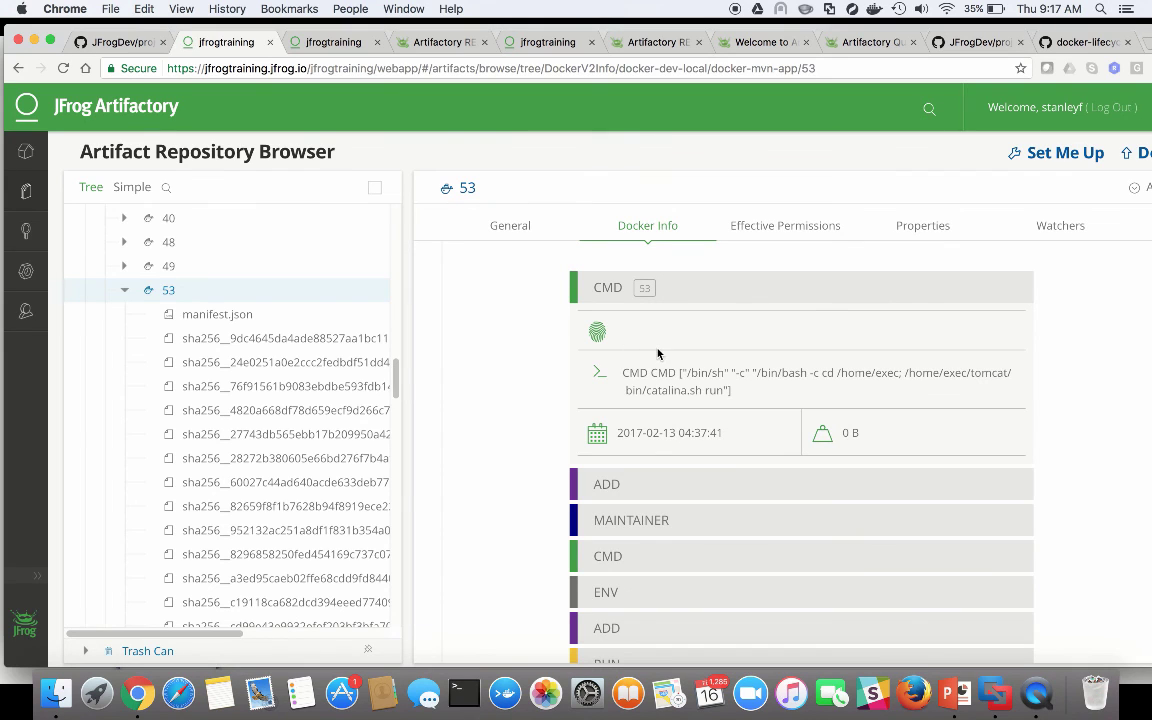
click(700, 488)
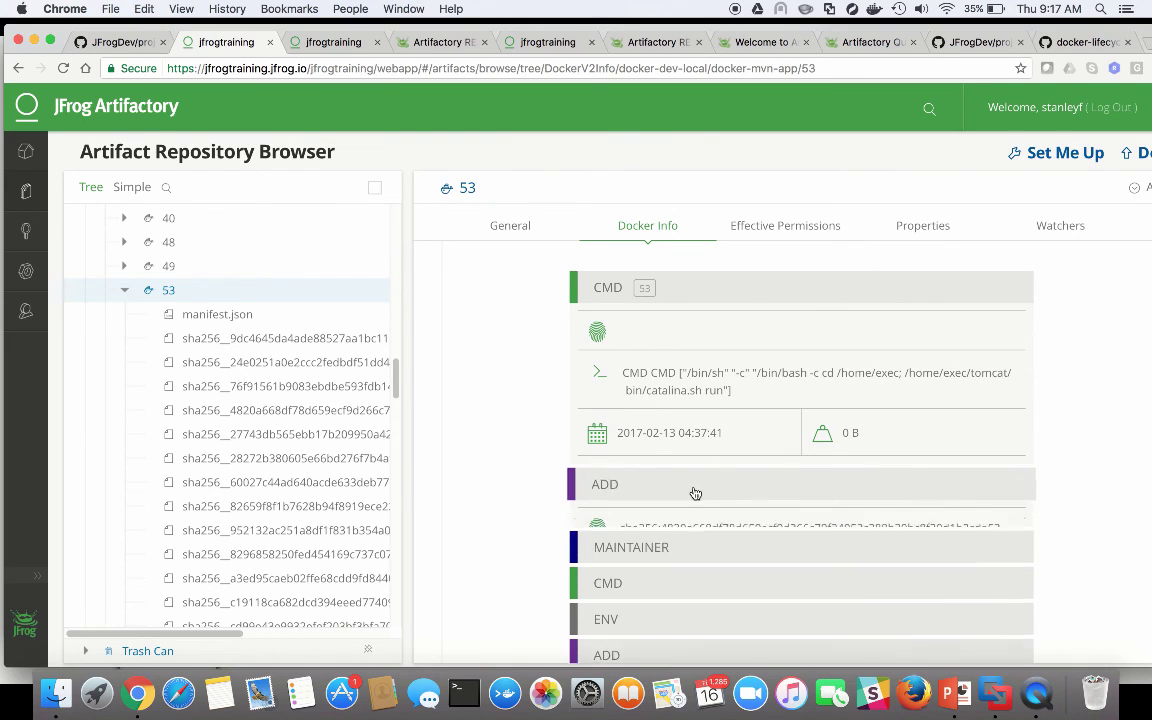
scroll(713, 541, down, 2)
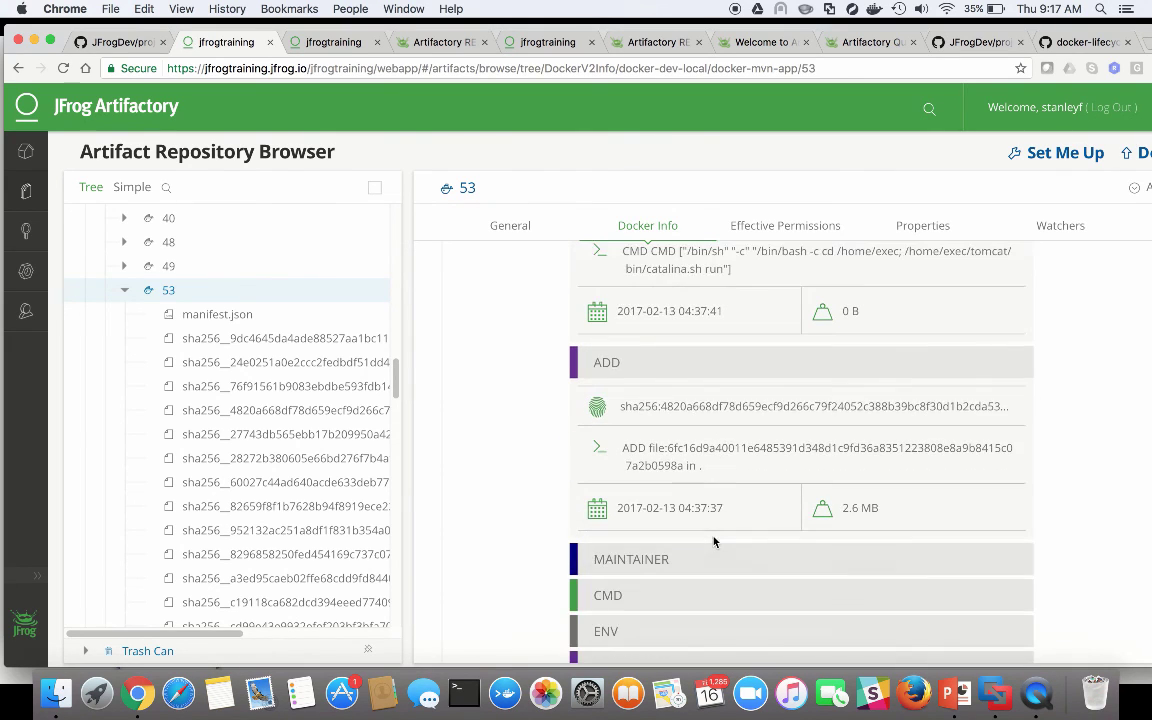
click(671, 598)
scroll(745, 568, down, 5)
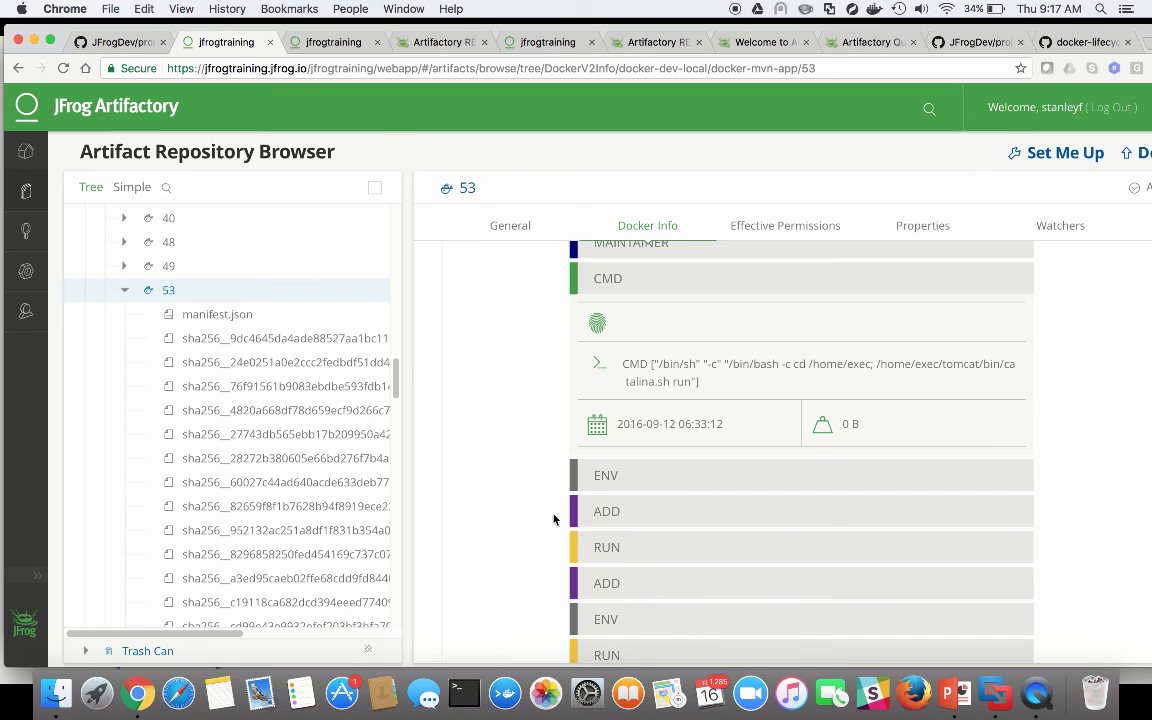
Step: Check tag 53's permissions and empty properties, then collapse 53 in the tree
click(776, 227)
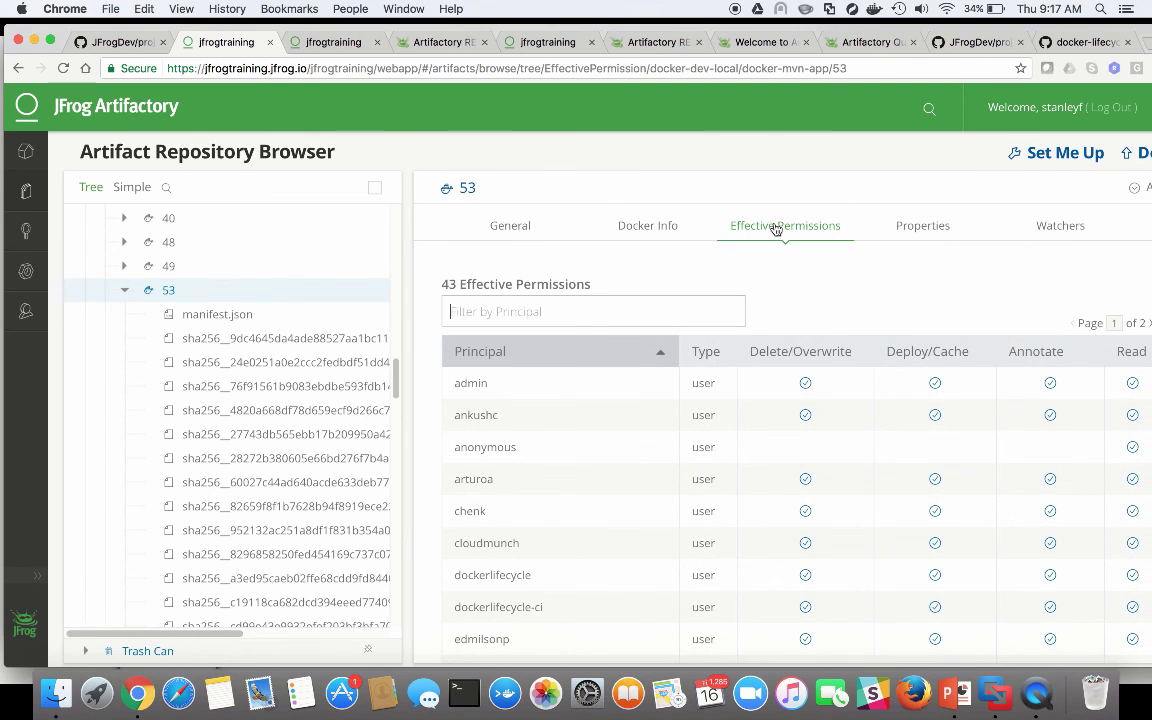
click(906, 227)
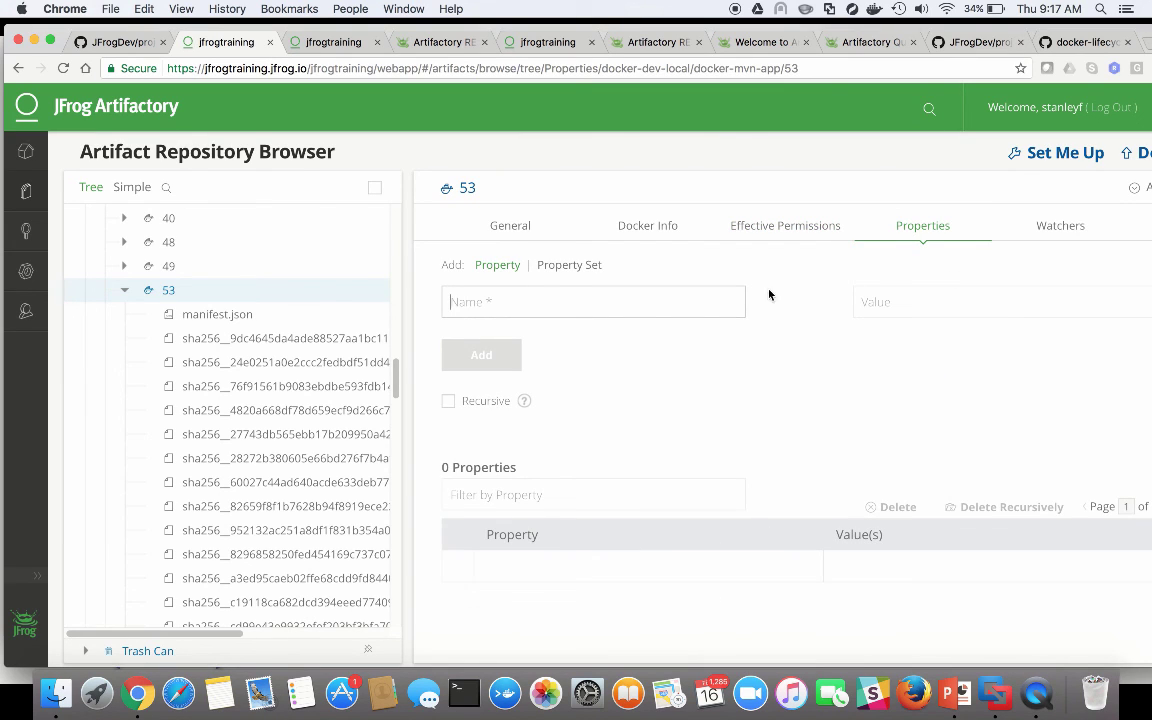
click(124, 290)
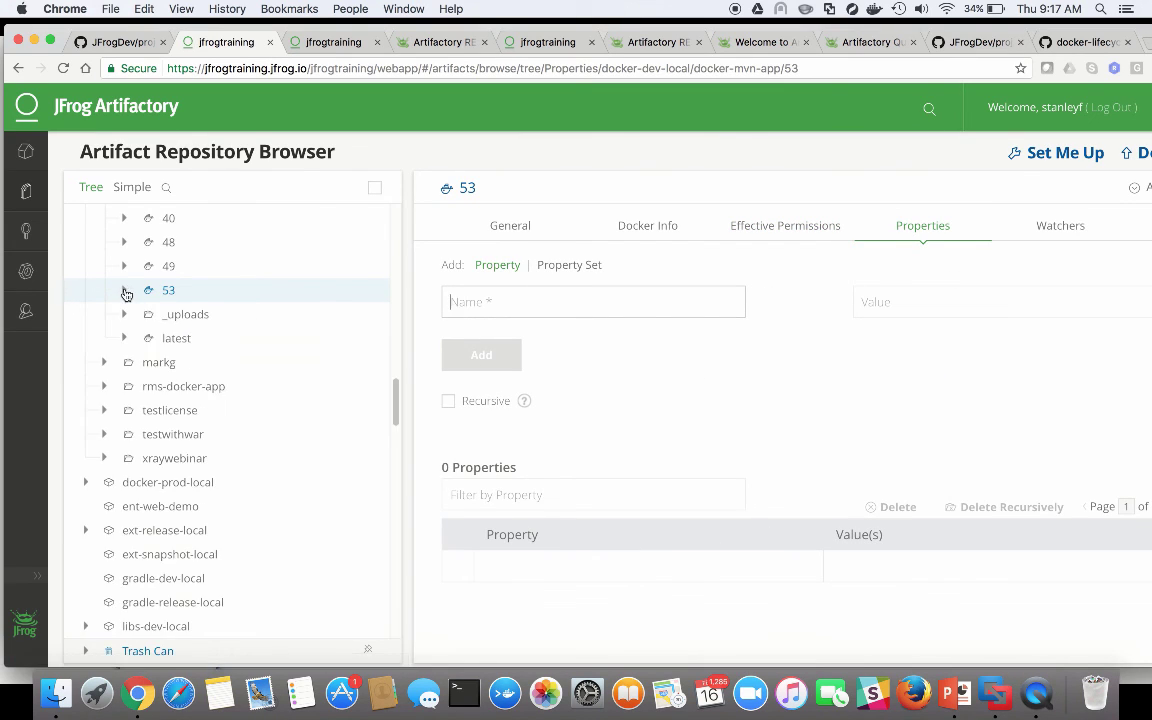
Step: Switch to the Ubuntu VM and unlock the desktop with the account password
key(super+Tab)
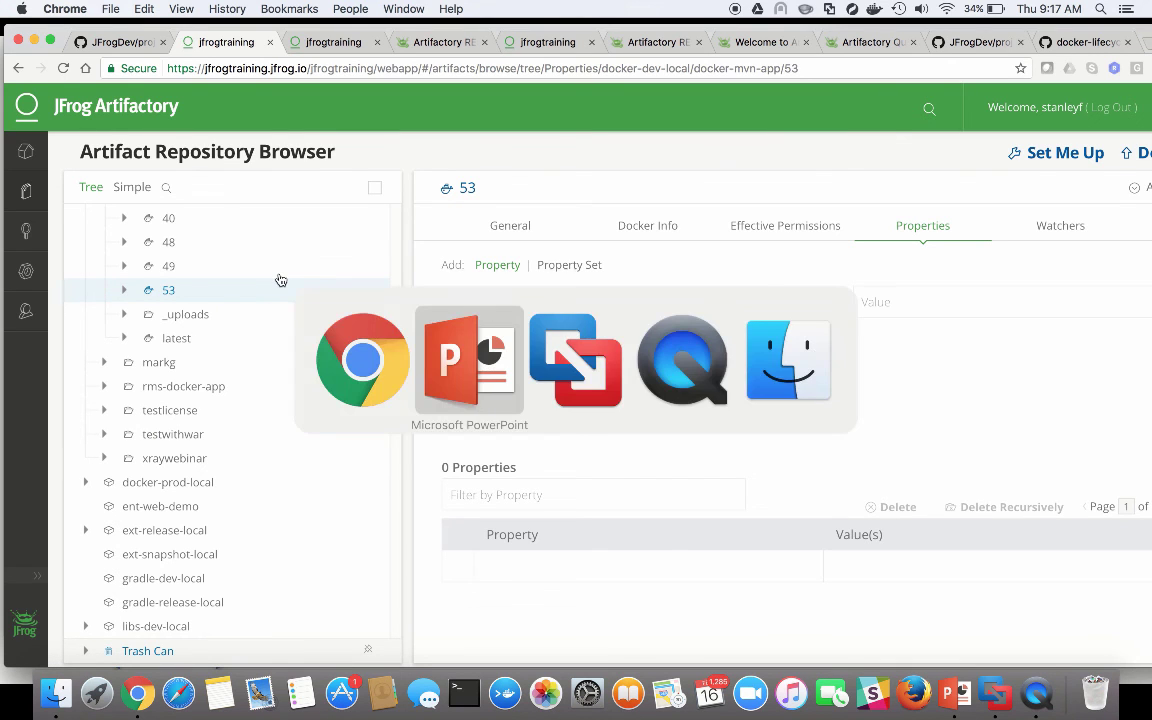
key(super+Tab)
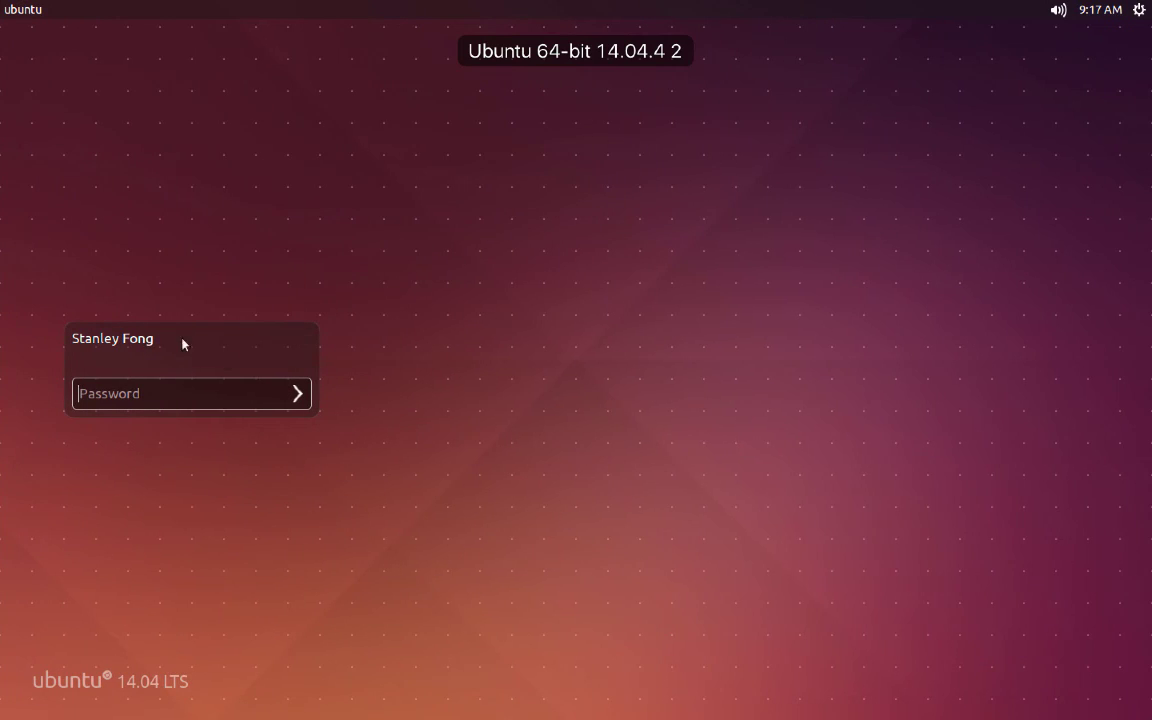
click(226, 404)
text(*****)
key(Return)
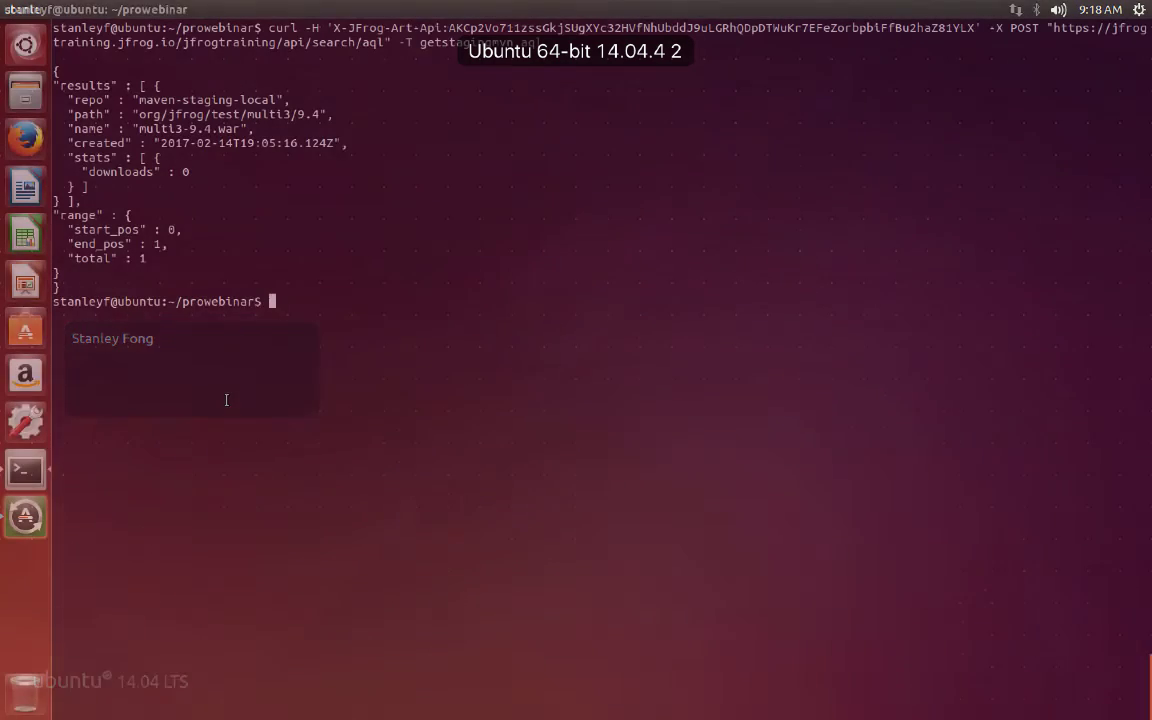
Step: Clear the terminal and run 'history | grep docker' to list past docker commands
text(clar)
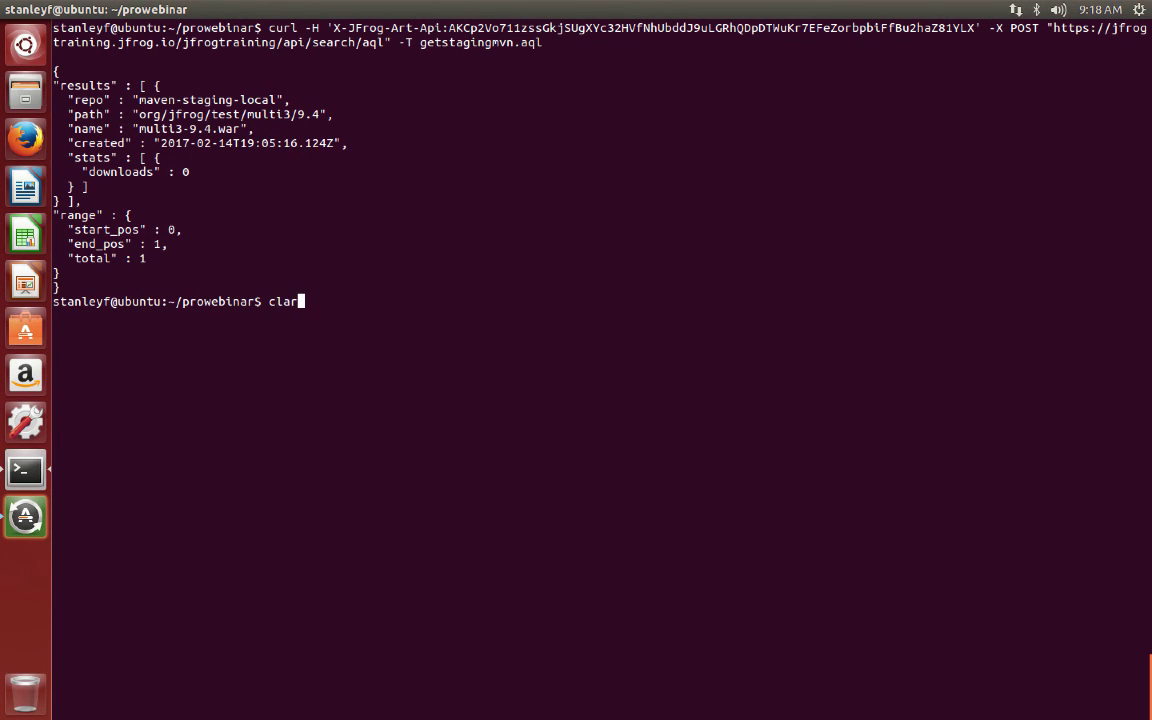
key(BackSpace)
key(BackSpace)
text(ear)
key(Return)
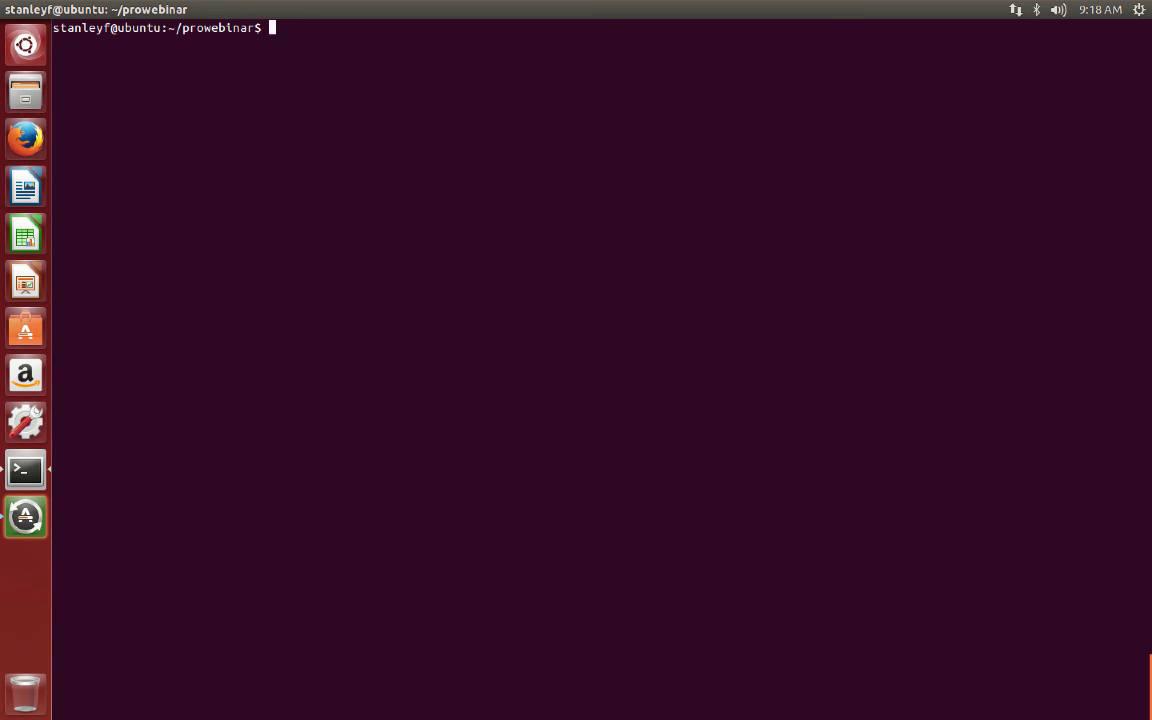
text(history)
key(BackSpace)
key(BackSpace)
key(BackSpace)
key(BackSpace)
key(BackSpace)
key(BackSpace)
key(BackSpace)
key(BackSpace)
text(history | grep docker)
key(Return)
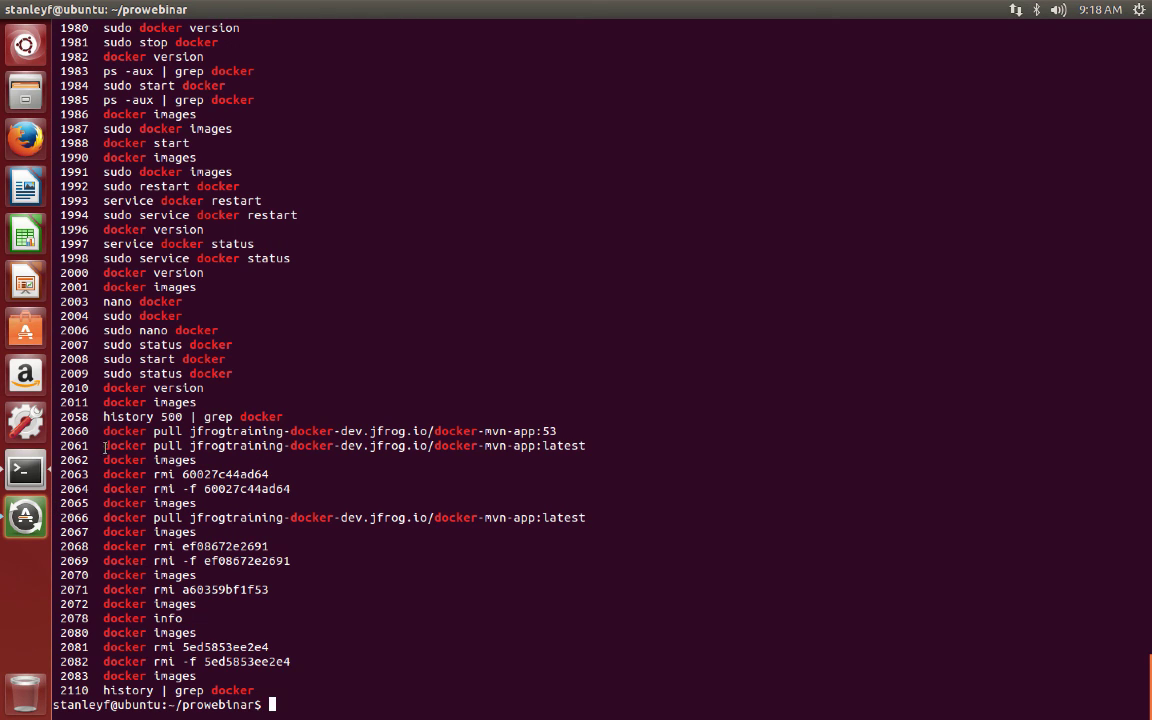
Step: Copy the latest pull command from history line 2061
double_click(146, 450)
drag(146, 448, 585, 446)
right_click(566, 450)
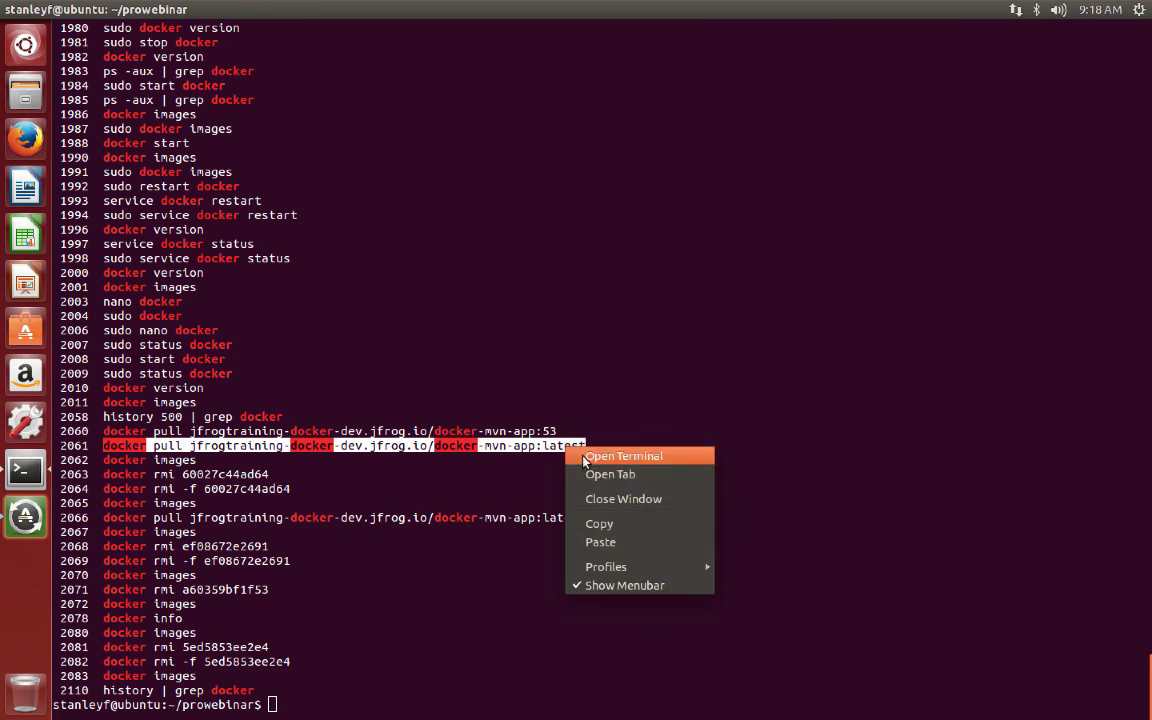
click(598, 531)
click(374, 688)
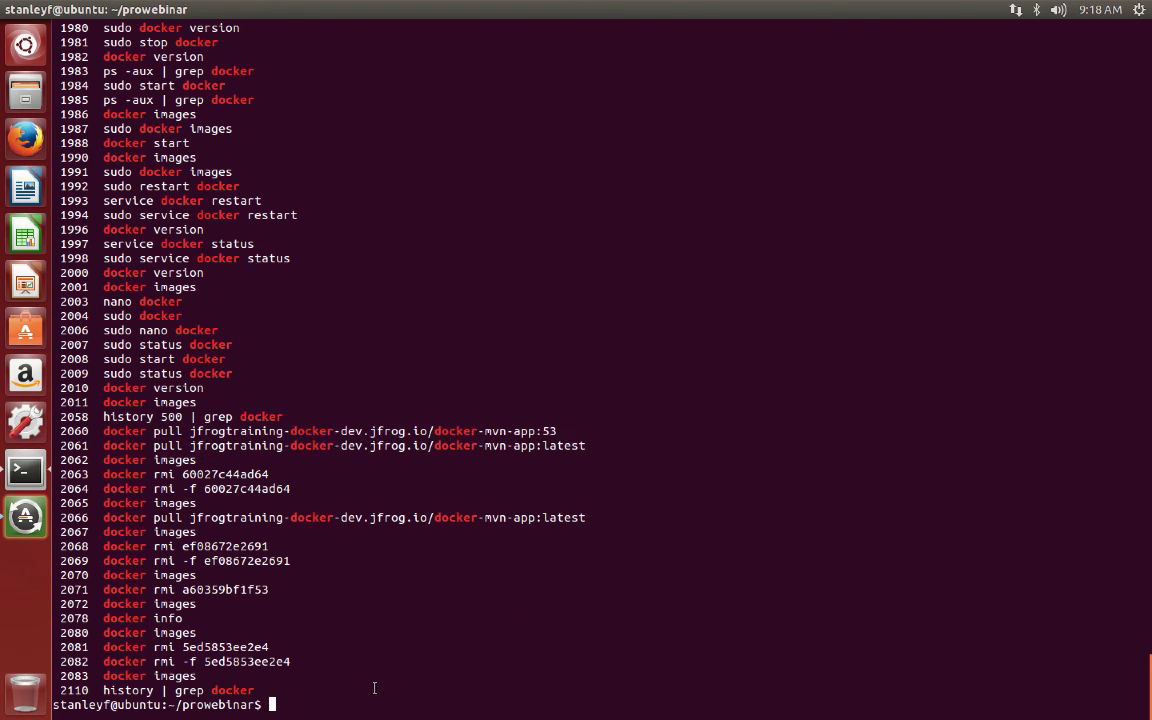
Step: Clear the terminal and list local images with 'docker images'
text(clar)
key(Return)
text(clear)
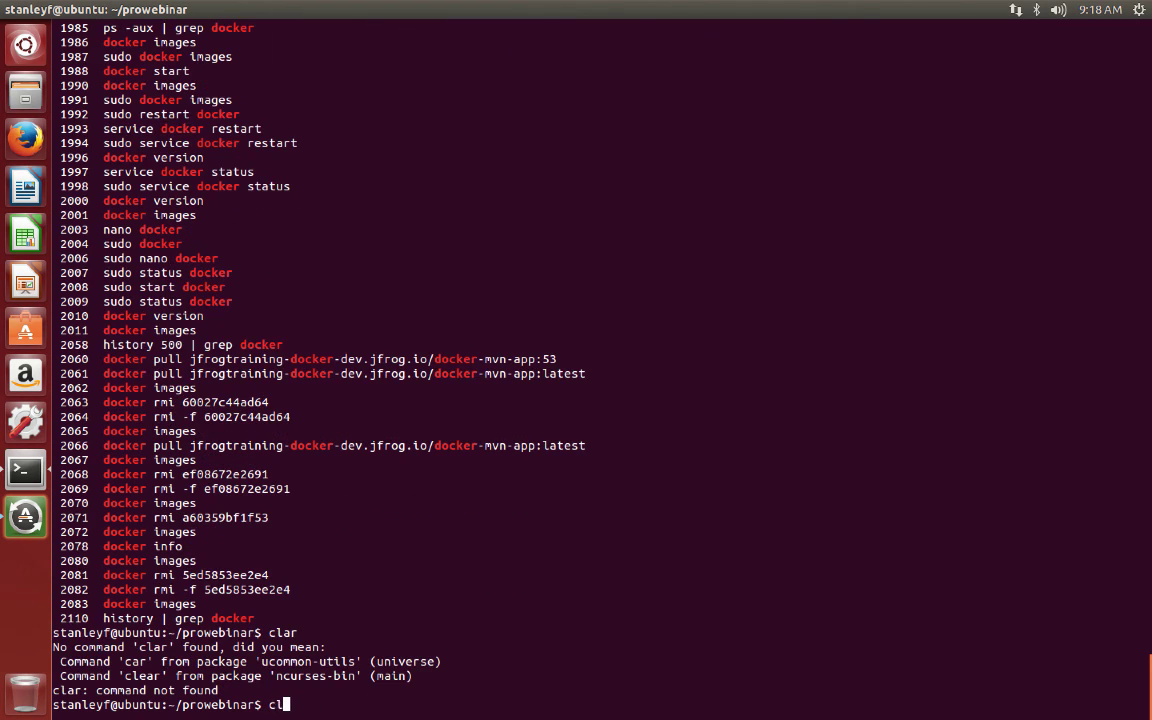
key(Return)
text(docker images)
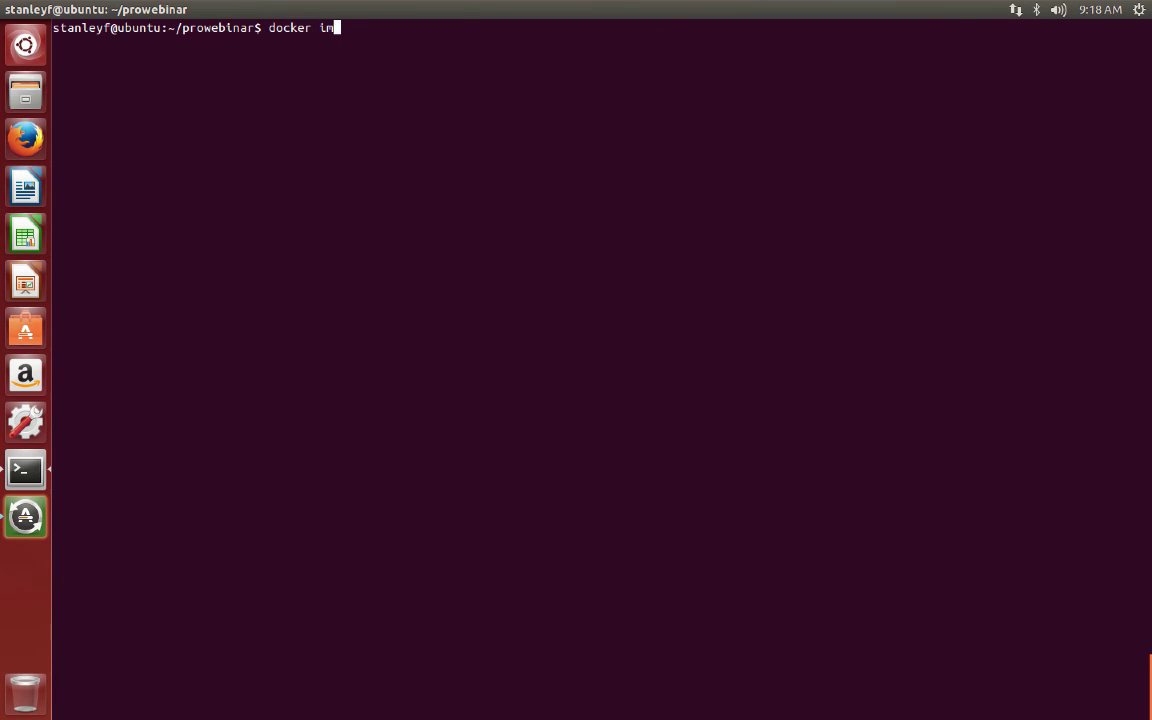
key(Return)
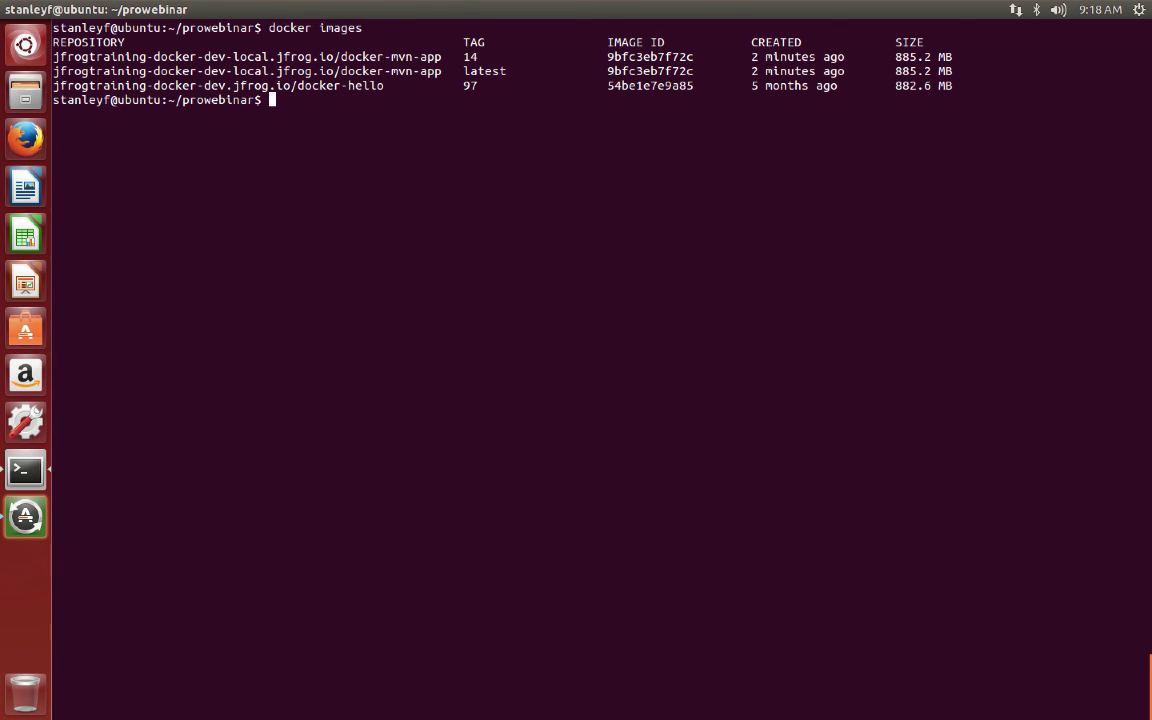
Step: Try removing image 9bfc3eb7f72c with 'docker rmi', pasting the copied image ID
text(docker rmi)
drag(607, 57, 690, 53)
right_click(684, 57)
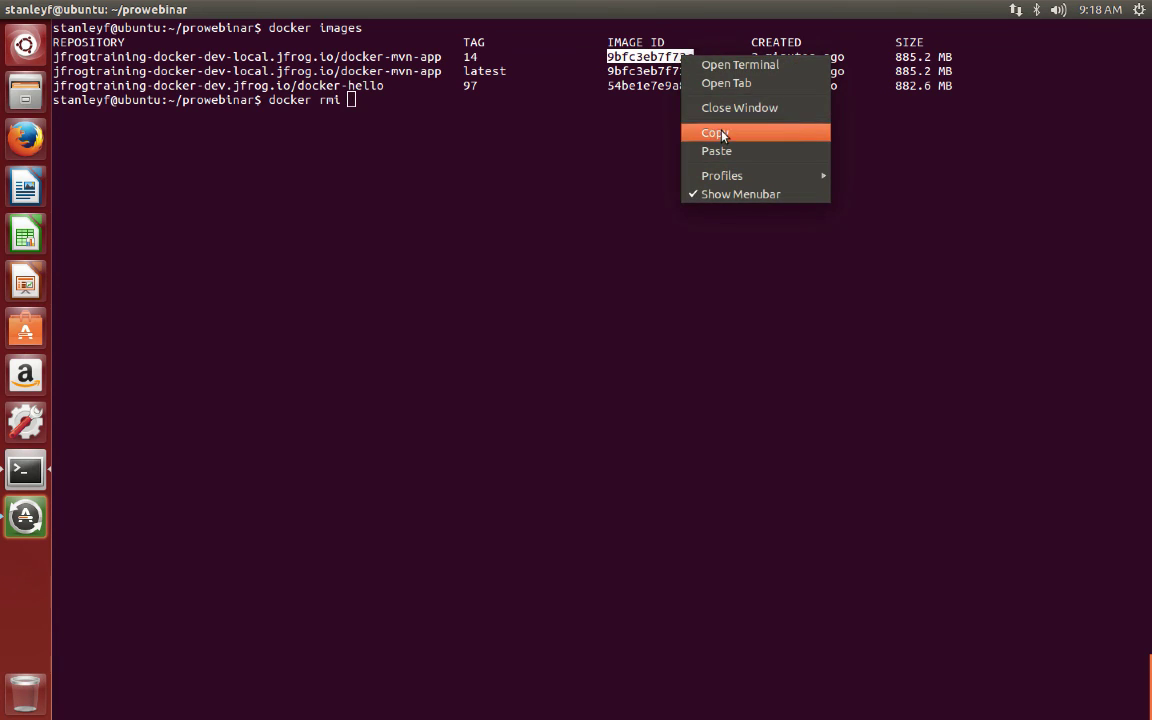
click(702, 130)
right_click(358, 100)
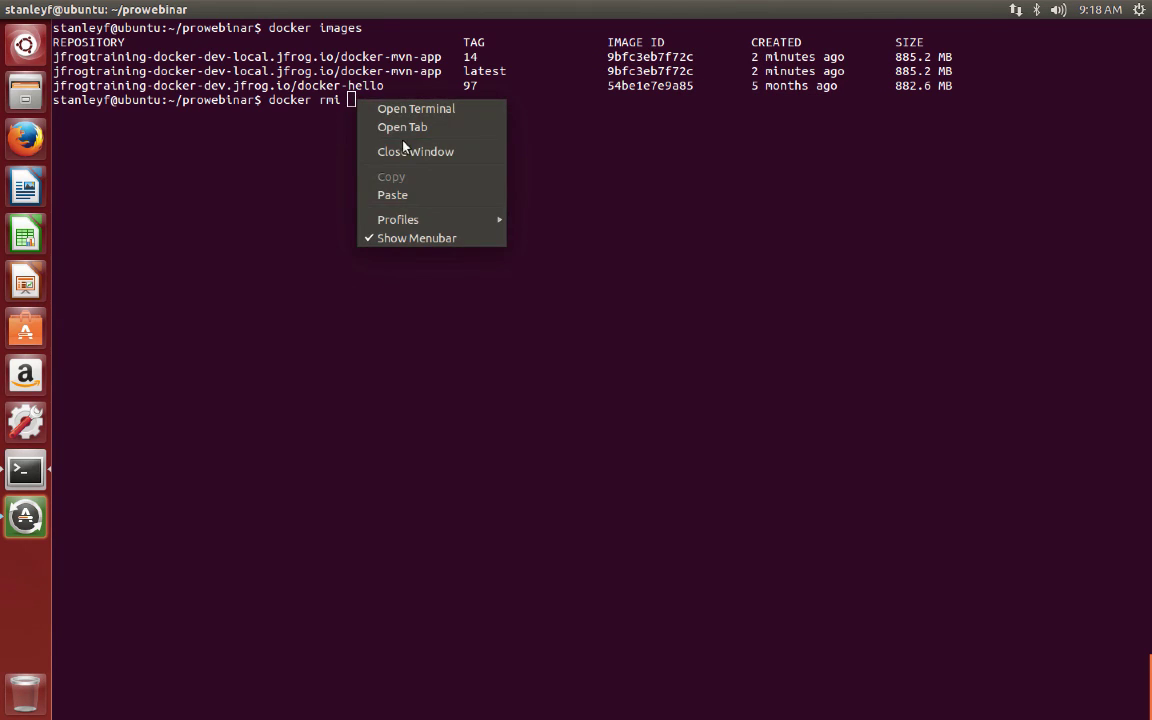
click(410, 192)
key(Return)
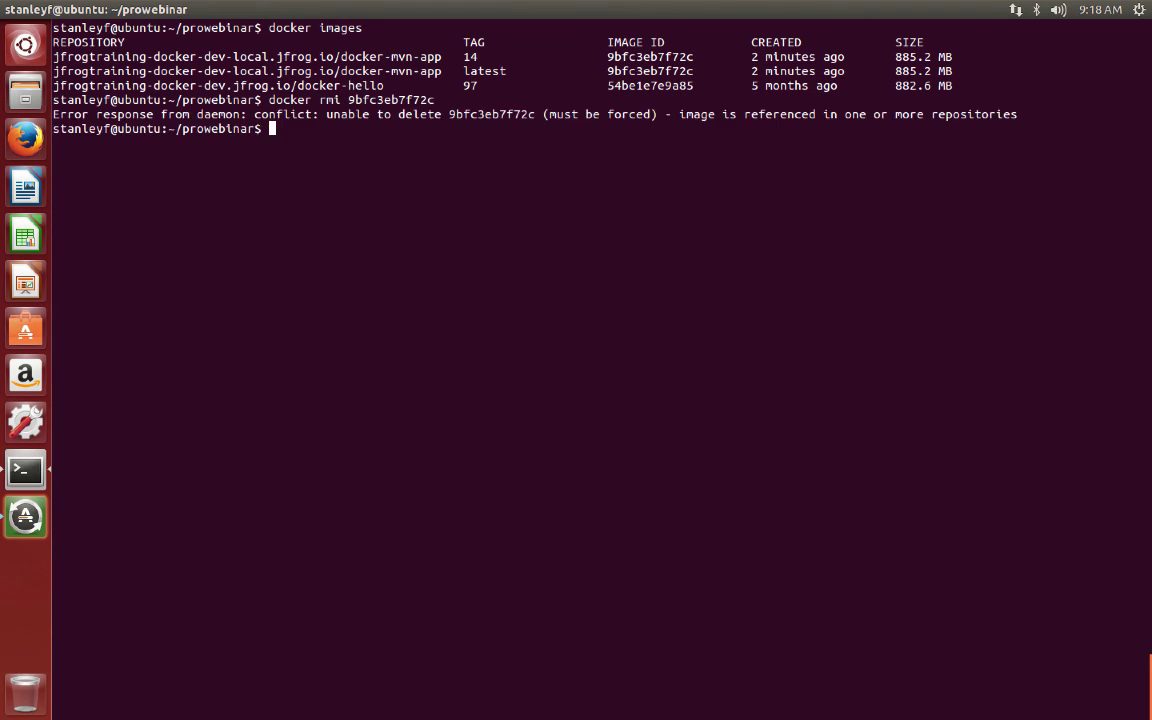
Step: Rerun the removal with -f and confirm only docker-hello:97 remains
key(Up)
key(Left)
key(Left)
key(Left)
key(Left)
key(Left)
key(Left)
key(Left)
key(Left)
key(Left)
key(Left)
key(Left)
key(Left)
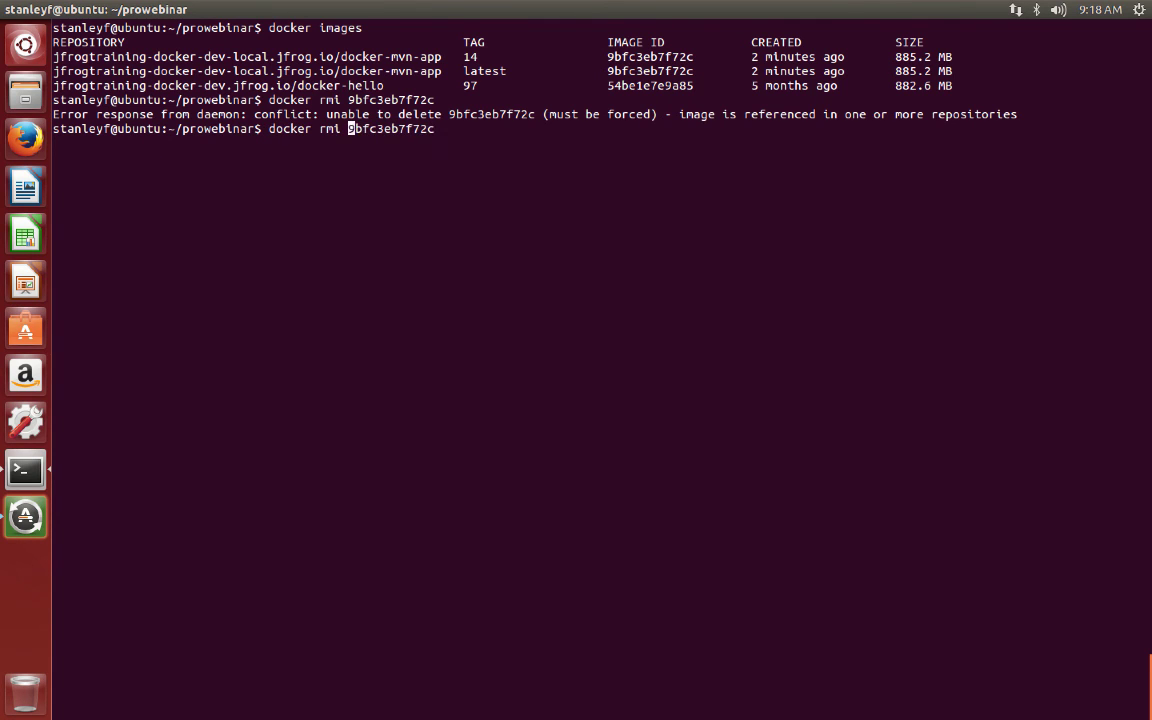
text(-f)
key(Return)
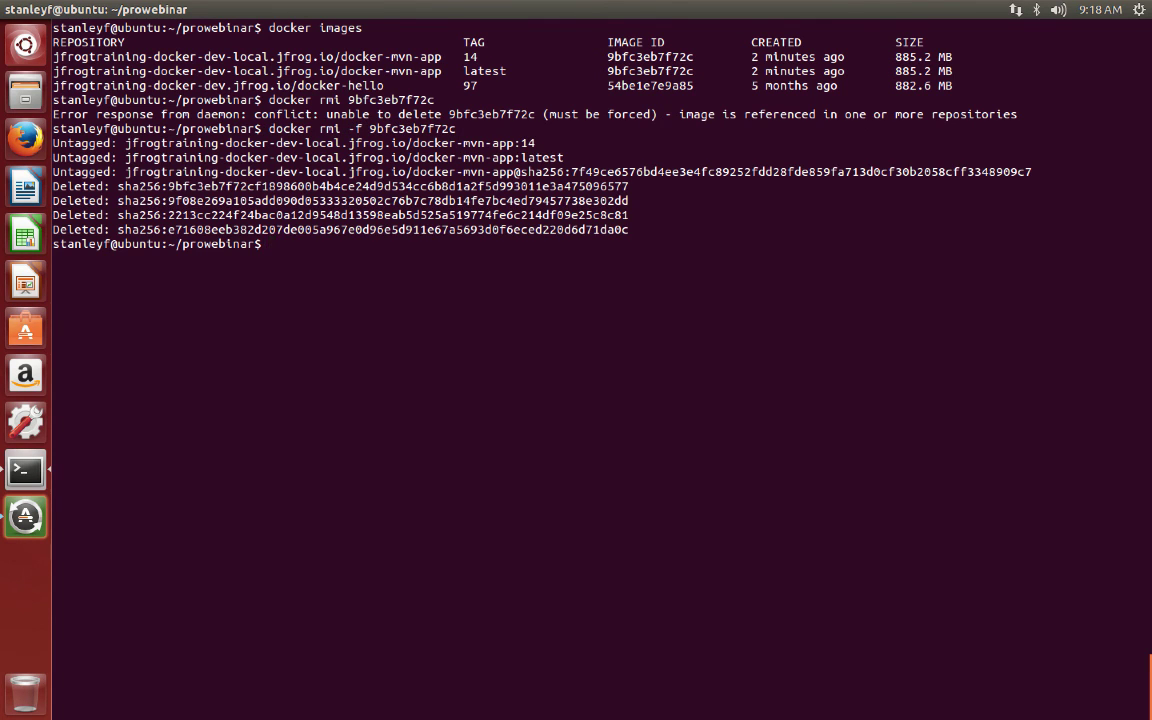
text(docker images)
key(Return)
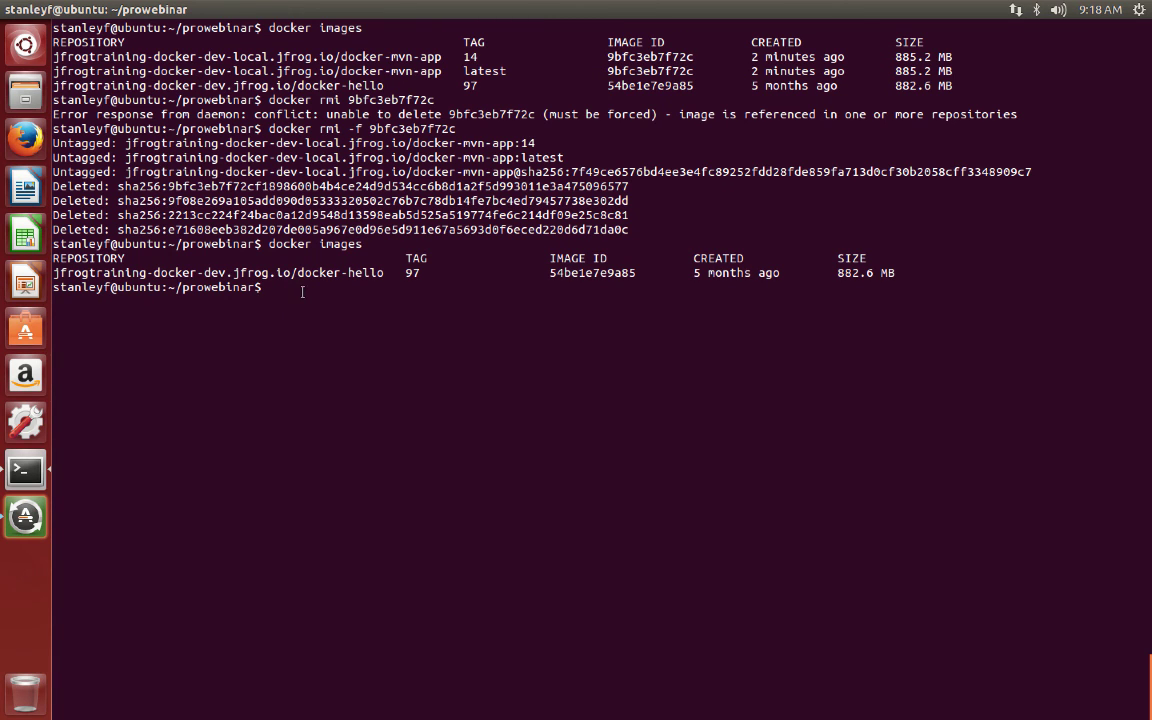
Step: Search history for docker commands again and open a second terminal tab
scroll(303, 292, up, 1)
scroll(320, 292, down, 1)
text(hit)
text(tory )
text(|)
text( grep docke)
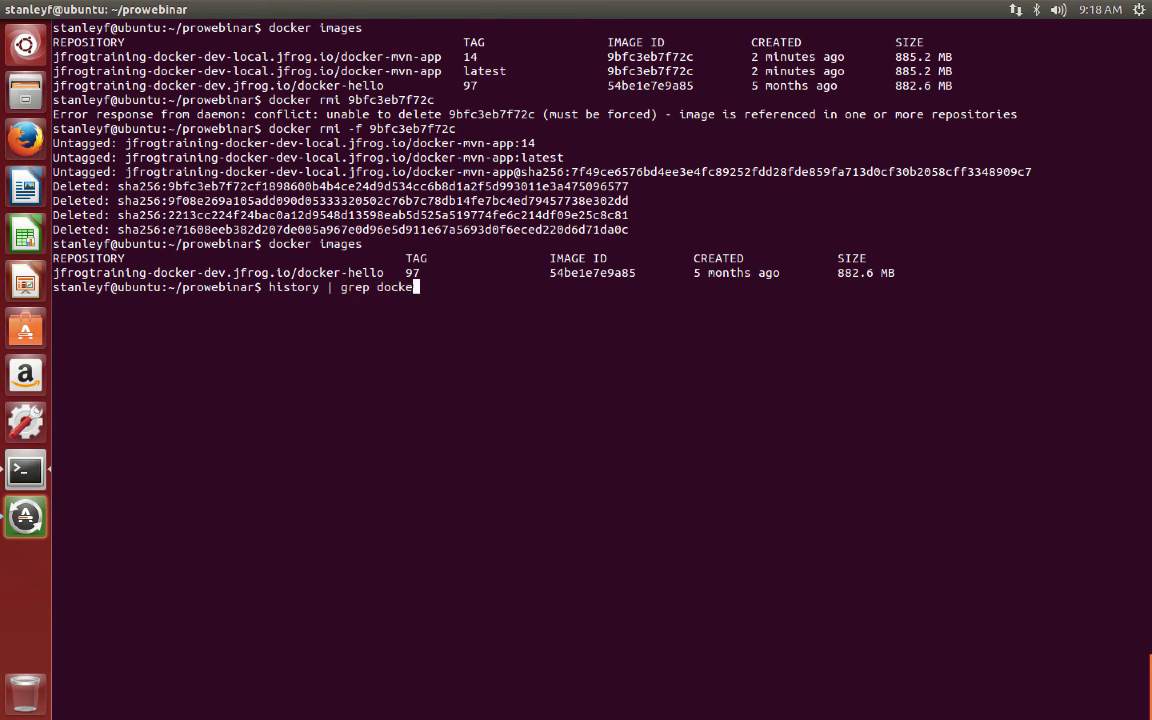
text(r)
key(Return)
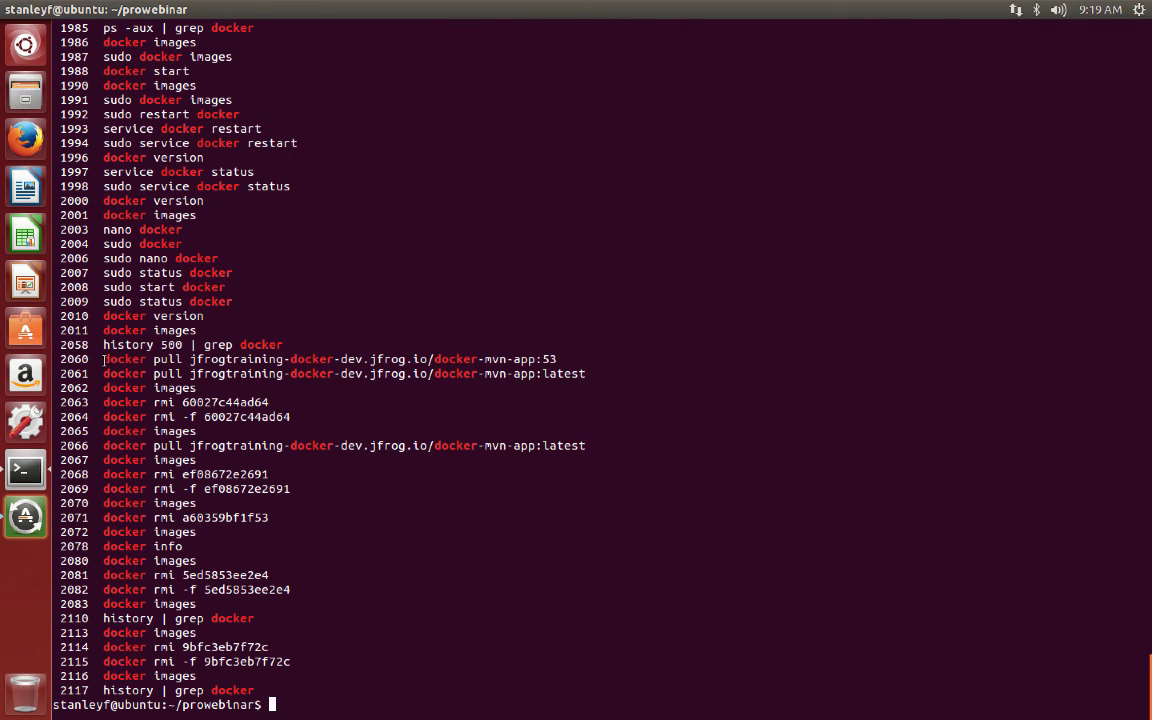
drag(102, 359, 477, 359)
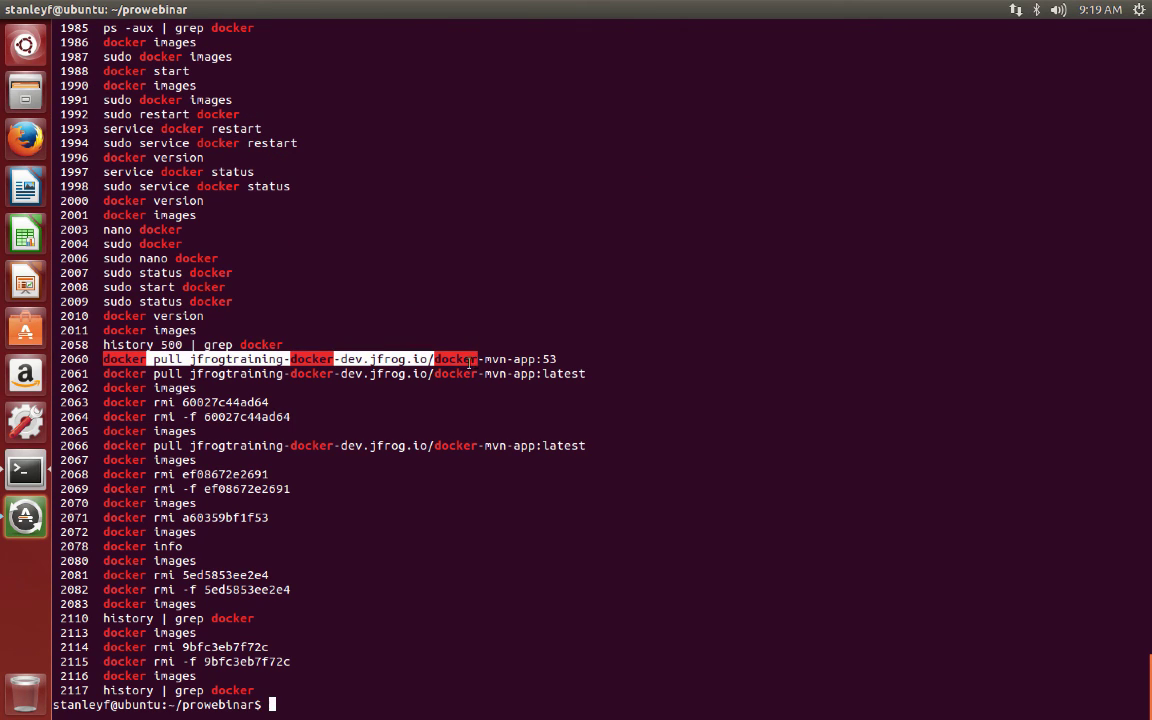
drag(102, 374, 584, 374)
right_click(584, 374)
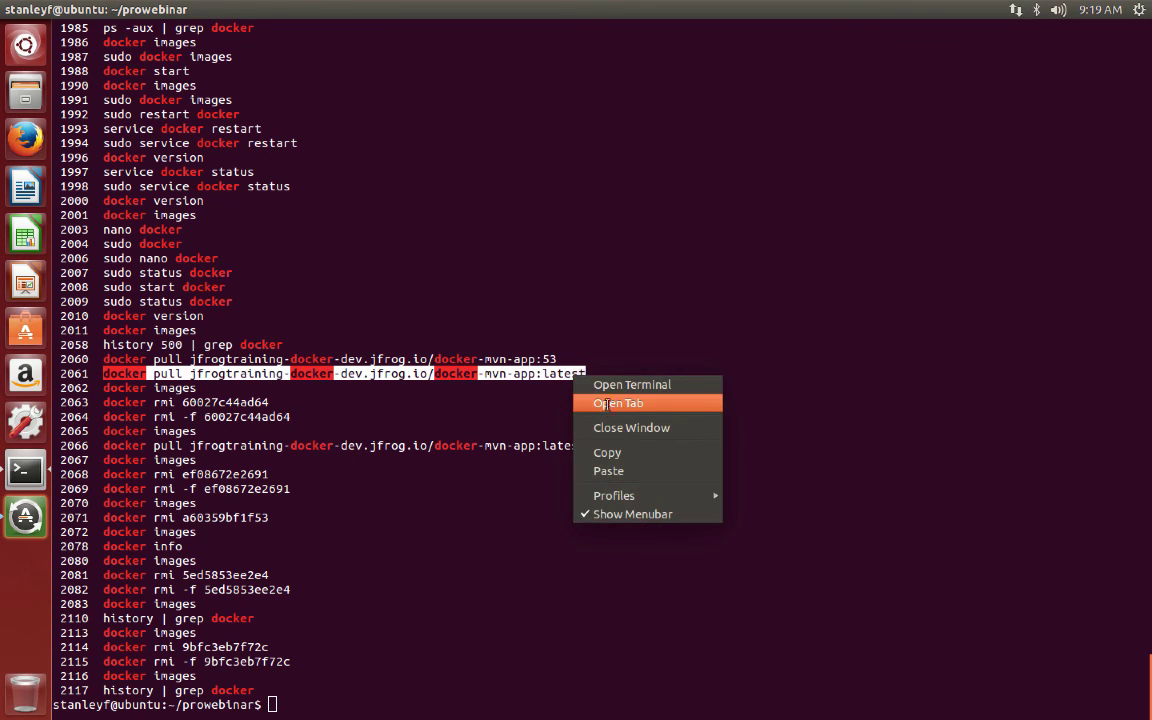
click(607, 404)
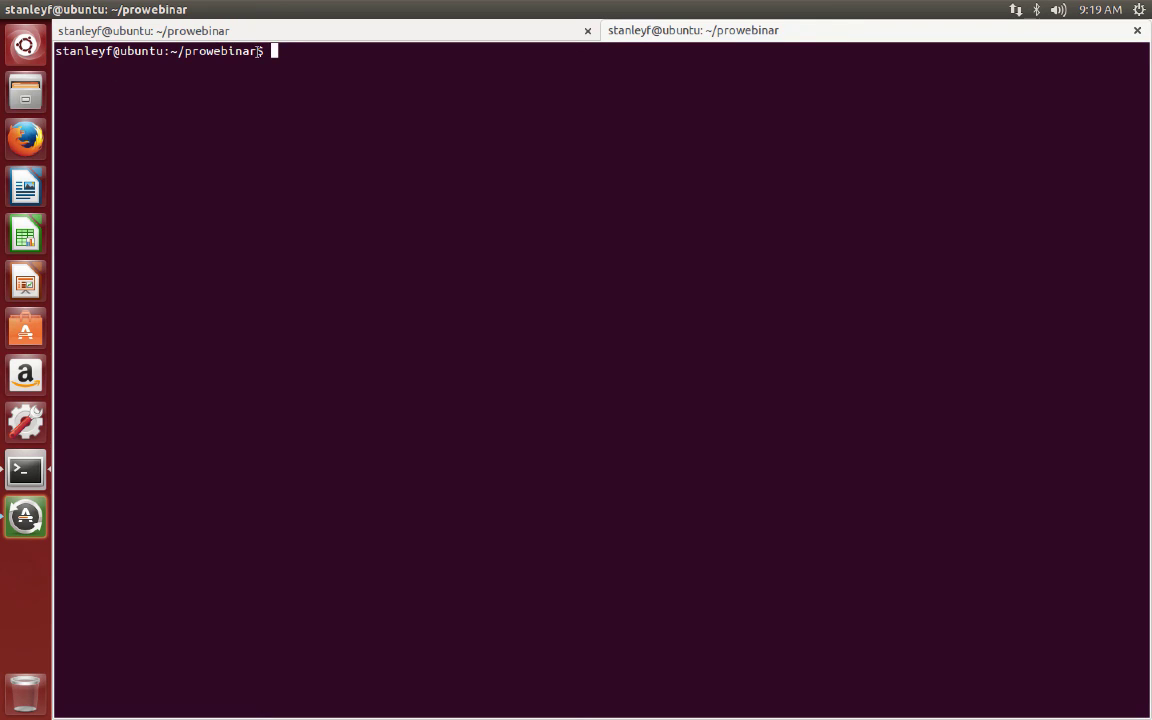
Step: In the new tab, copy the docker-mvn-app:53 pull command from history line 1955, then clear
text(history | grep docker)
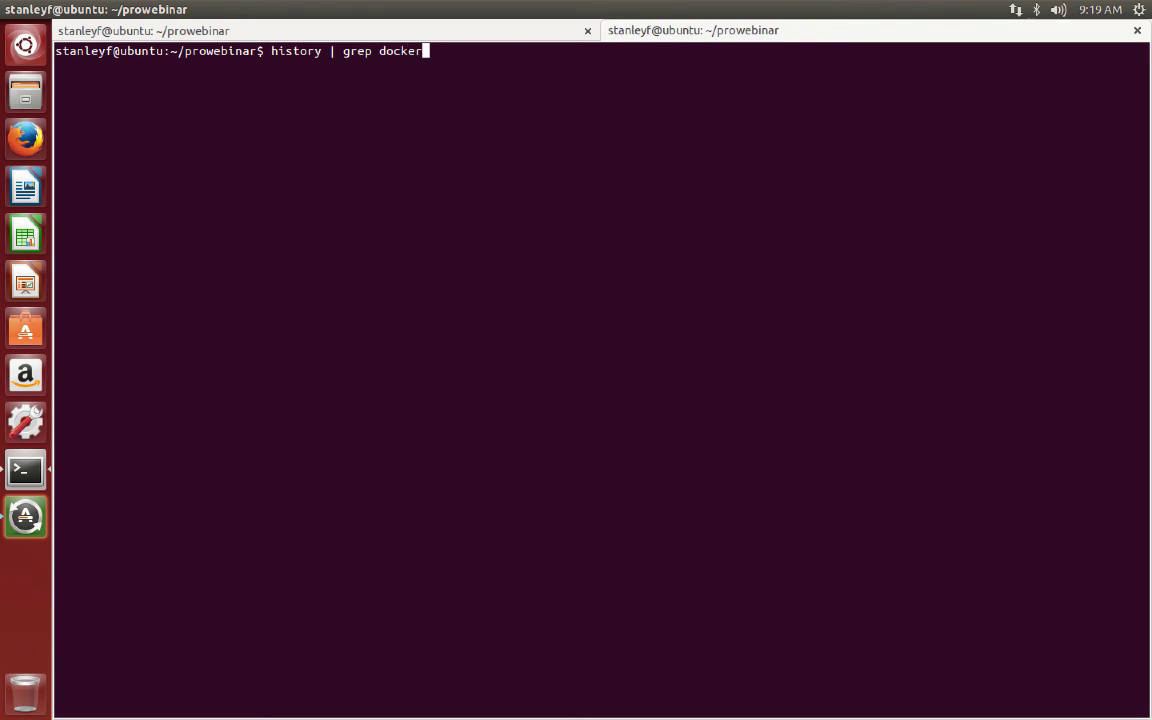
key(Return)
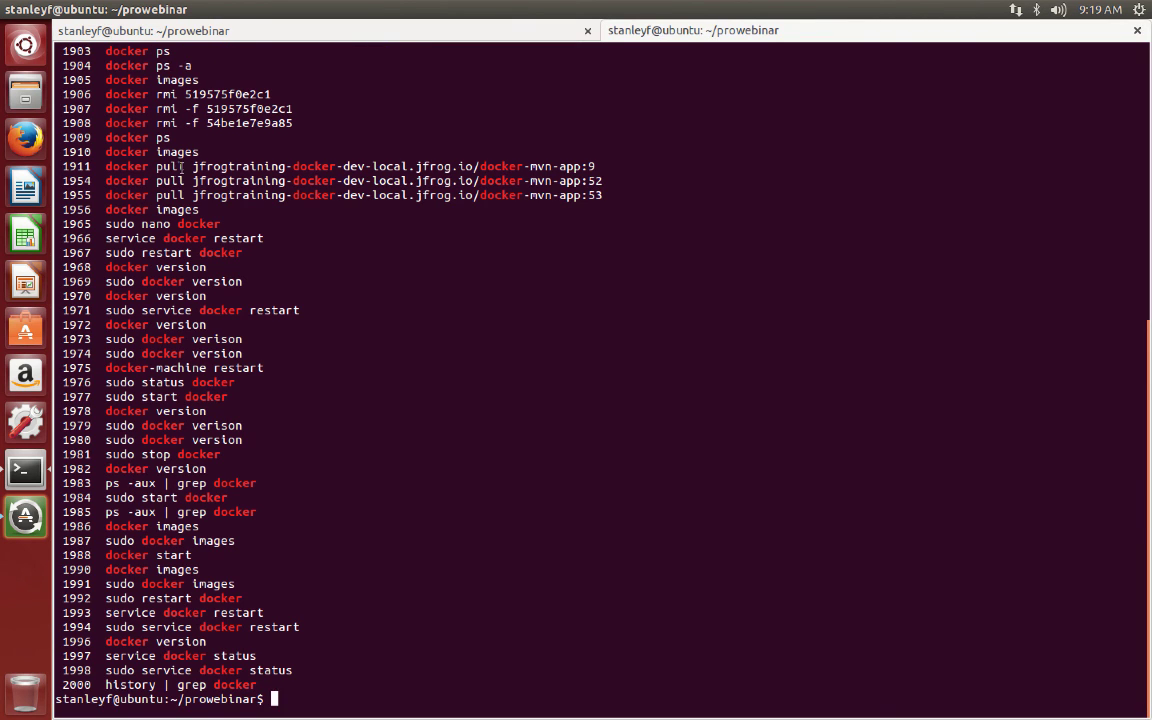
drag(100, 194, 565, 195)
right_click(563, 195)
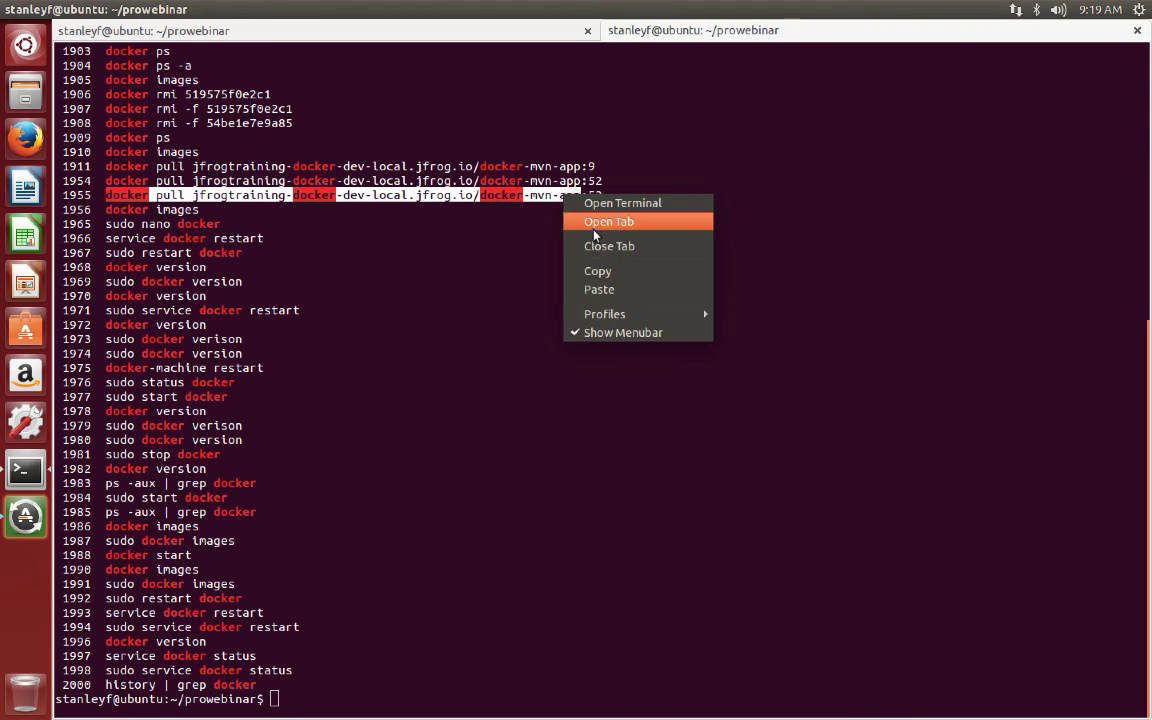
click(599, 271)
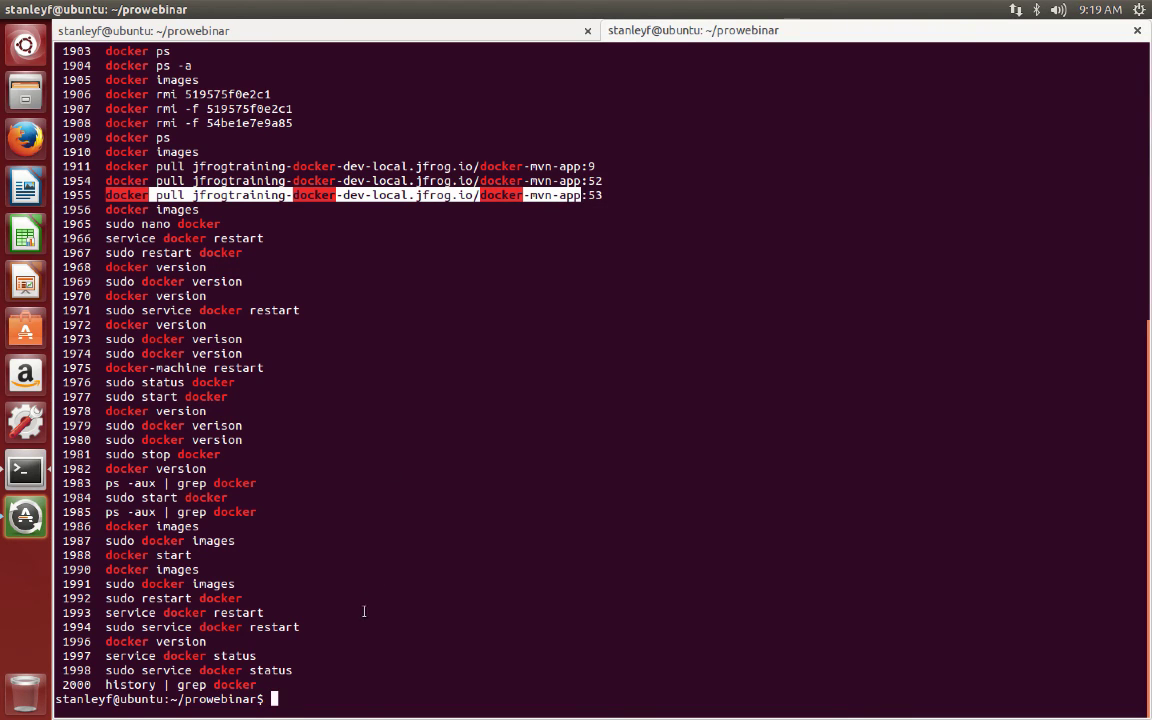
click(338, 688)
text(clear)
key(Return)
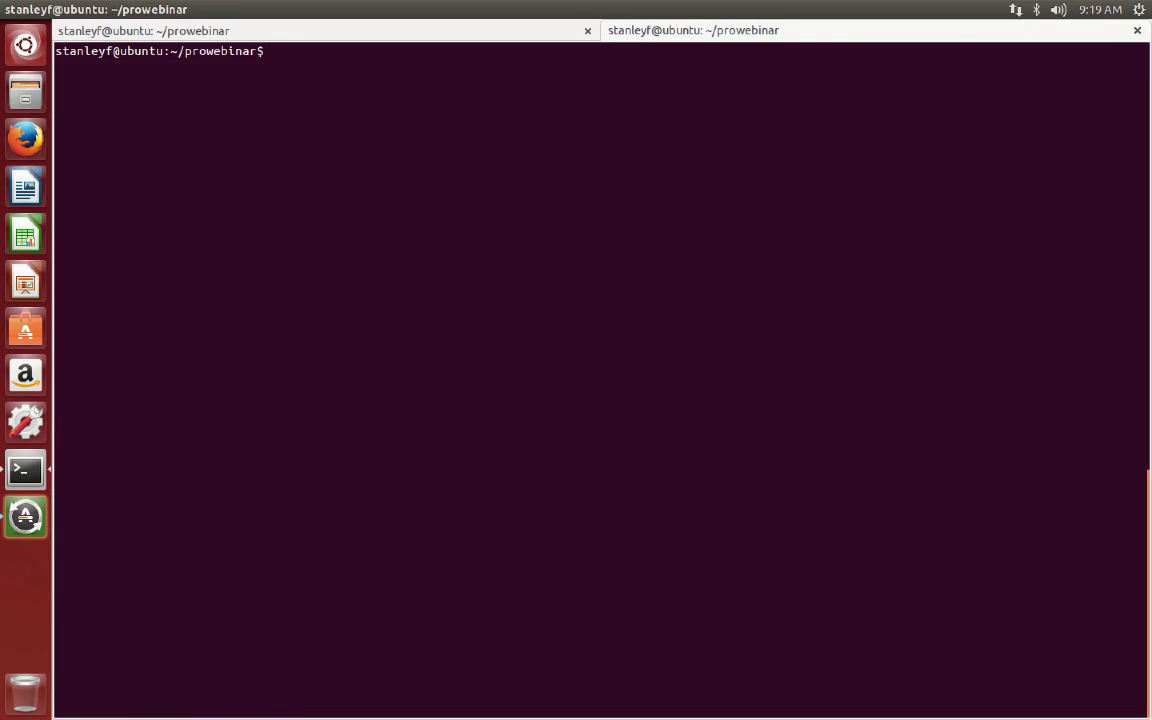